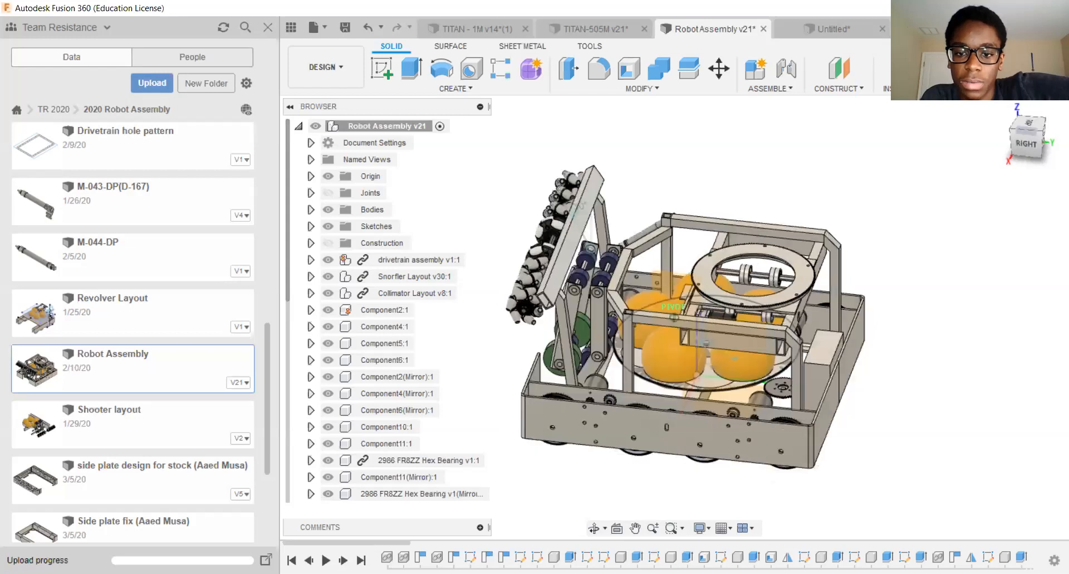
Examine the robot assembly from its front, sides and back, including the drivetrain, intake rollers and ball storage.
mouse_move(735, 223)
middle_mouse_down("shift")
mouse_move(755, 186)
mouse_move(734, 207)
middle_mouse_up("shift")
scroll(649, 407, "up", 2)
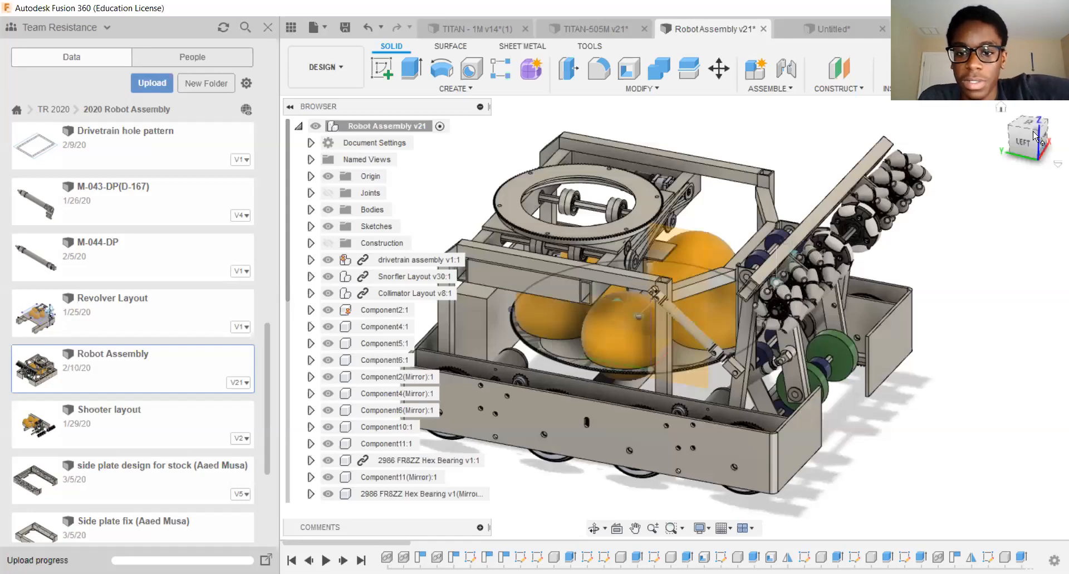
mouse_move(1028, 126)
left_mouse_down()
mouse_move(1036, 170)
mouse_move(1029, 134)
left_mouse_up()
mouse_move(649, 283)
middle_mouse_down()
mouse_move(622, 259)
mouse_move(639, 300)
middle_mouse_up()
scroll(670, 328, "down", 1)
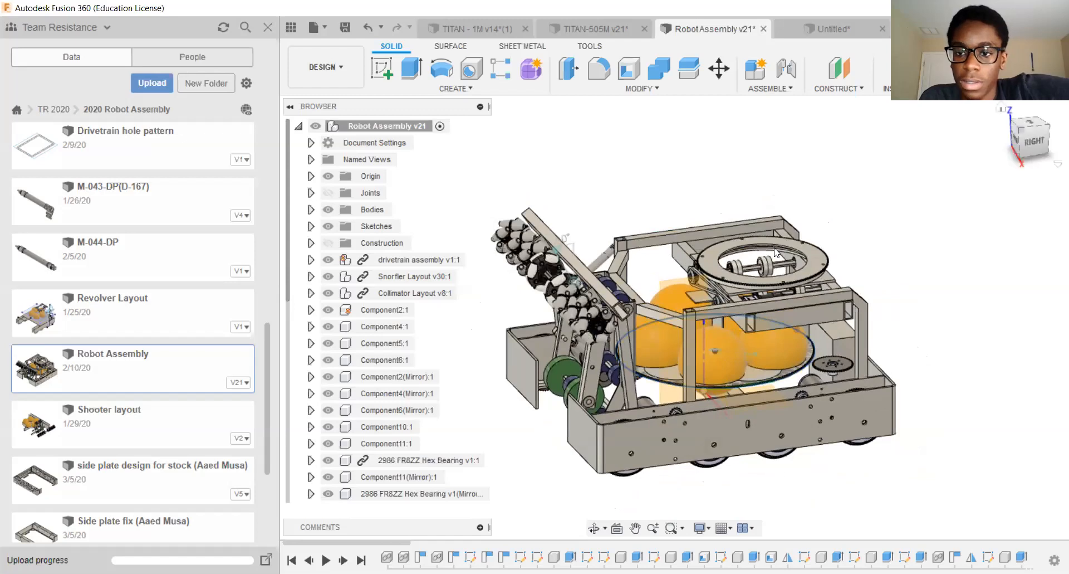
mouse_move(1031, 144)
left_mouse_down()
mouse_move(1033, 164)
mouse_move(1028, 138)
mouse_move(1040, 138)
mouse_move(1030, 135)
left_mouse_up()
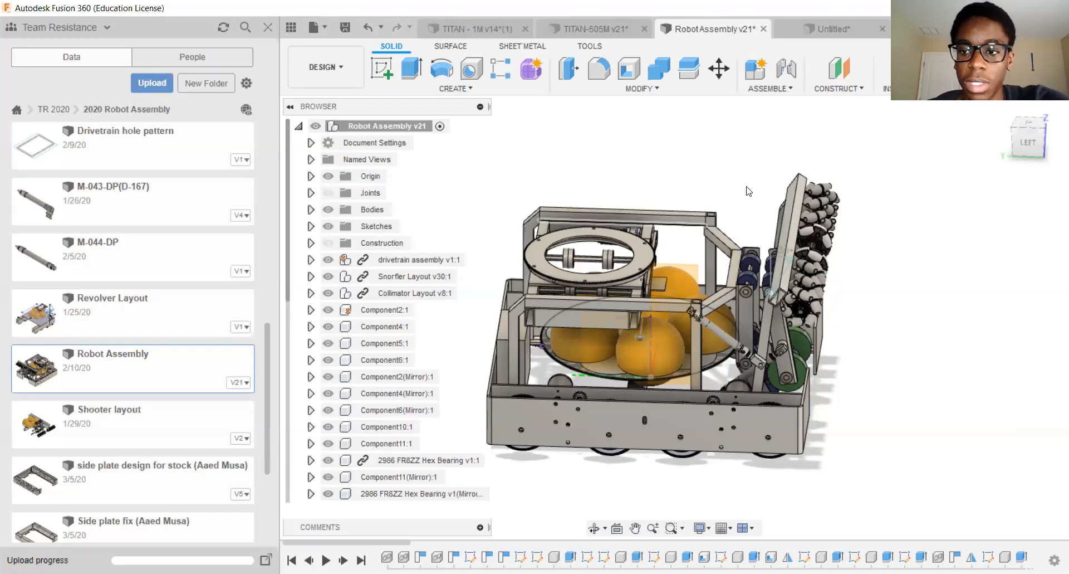
scroll(665, 388, "up", 3)
middle_click_drag(665, 388, 734, 241)
scroll(586, 299, "down", 2)
middle_click_drag(625, 361, 593, 449)
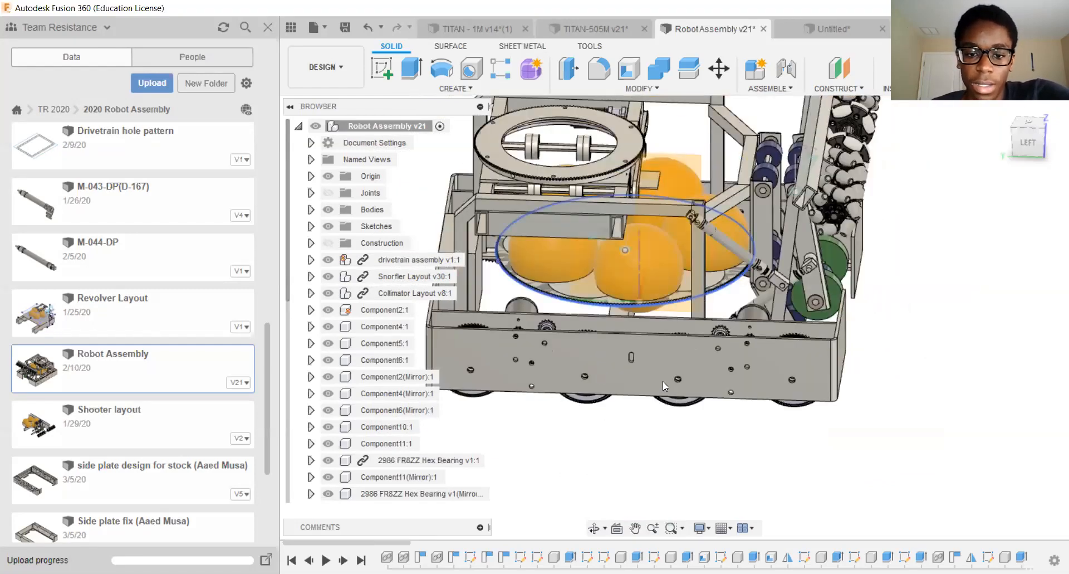
scroll(685, 376, "up", 2)
left_click_drag(1022, 135, 1011, 148)
scroll(685, 360, "down", 6)
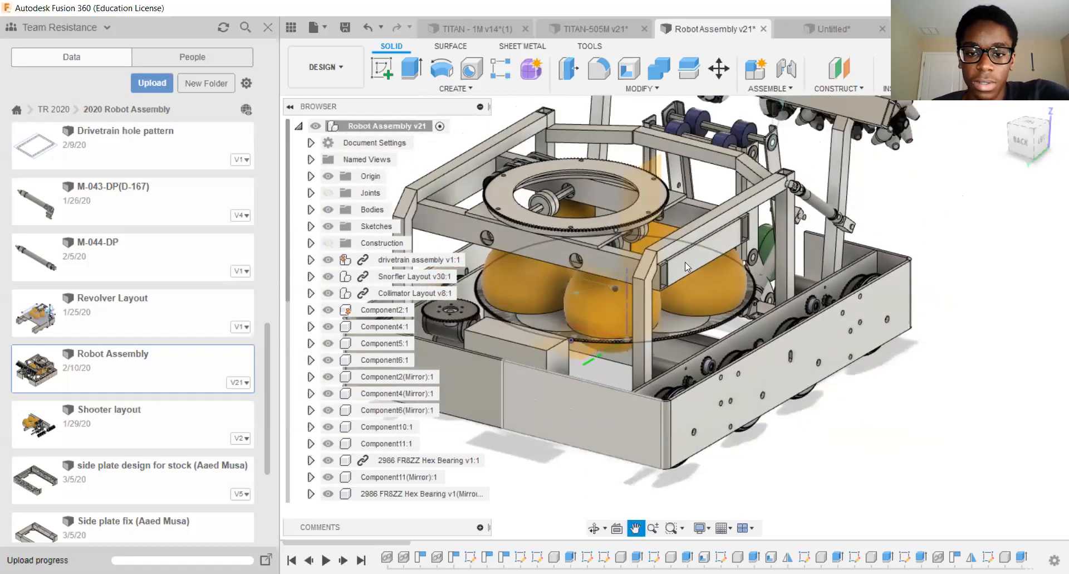
left_click_drag(1042, 162, 1025, 185)
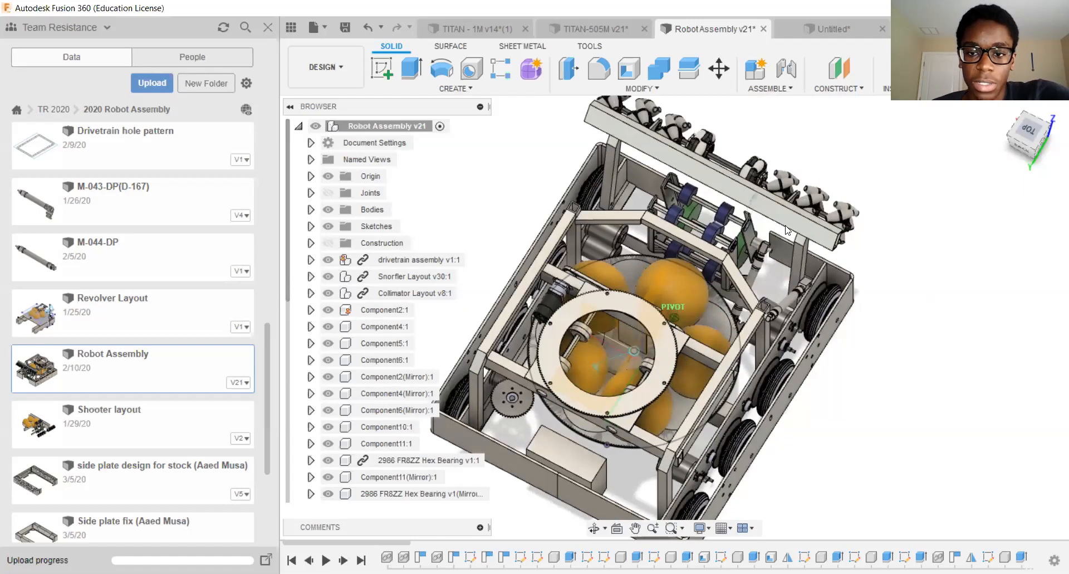
Inspect the toothed ring on top of the robot assembly up close, along with the surrounding frame.
scroll(607, 387, "up", 5)
left_click(507, 170)
scroll(622, 249, "down", 2)
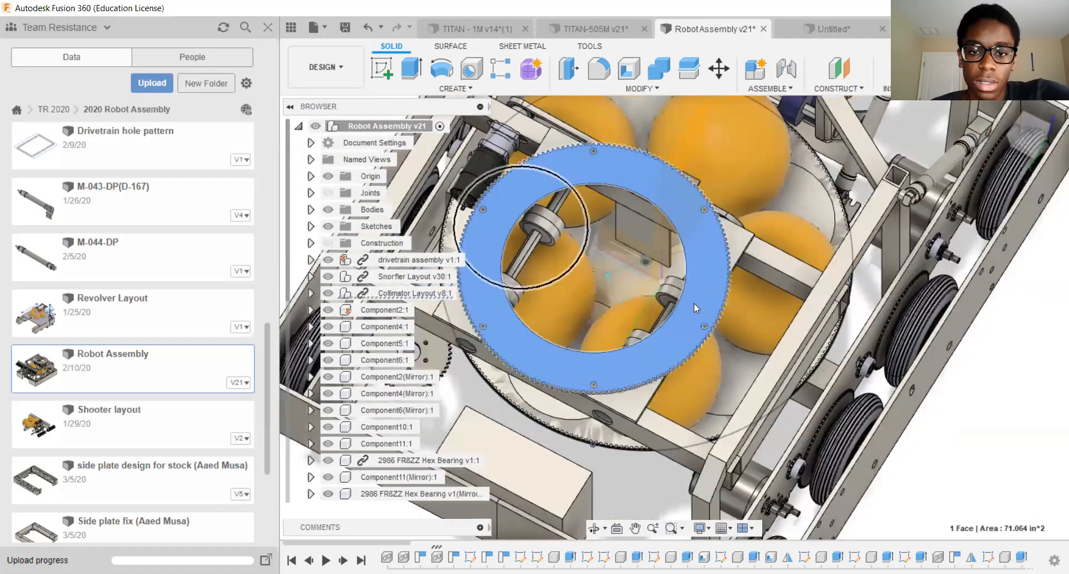
middle_click_drag(497, 176, 522, 244)
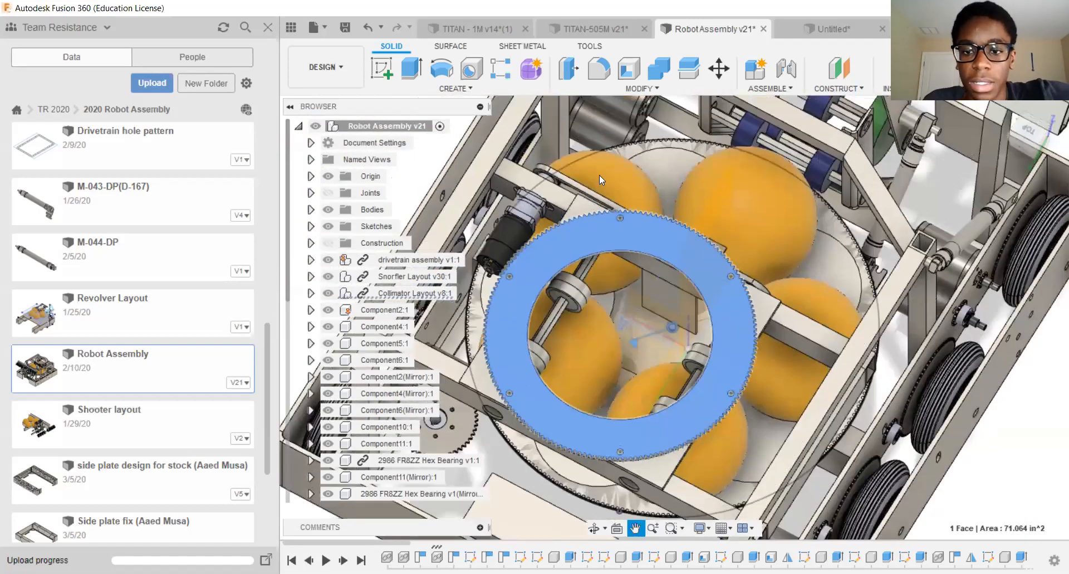
scroll(599, 175, "down", 3)
scroll(508, 142, "down", 1)
middle_click_drag(520, 133, 537, 215)
scroll(529, 172, "down", 3)
left_click(530, 173)
left_click_drag(1037, 152, 1027, 140)
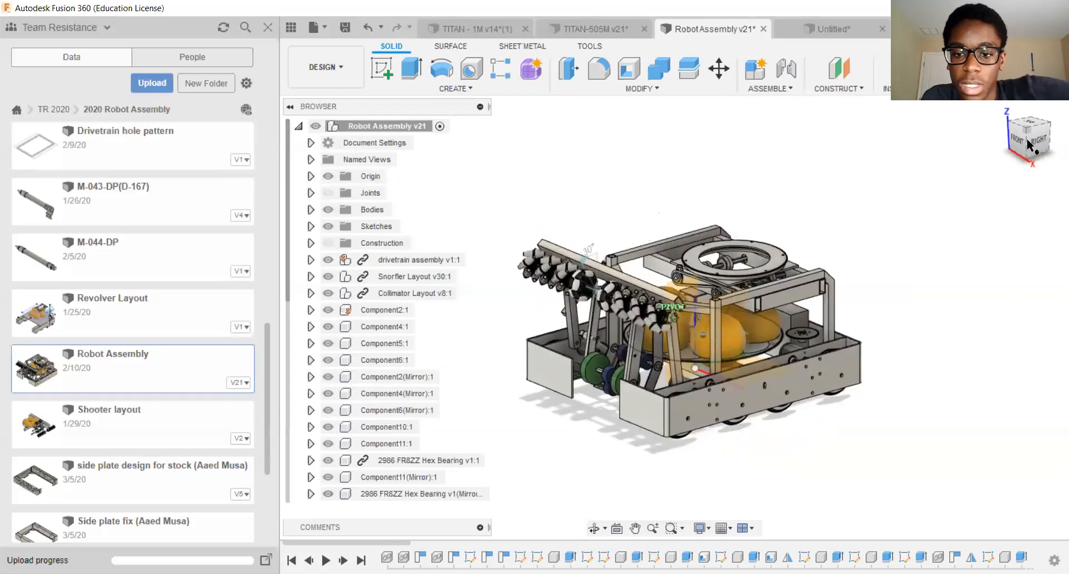
scroll(727, 206, "up", 5)
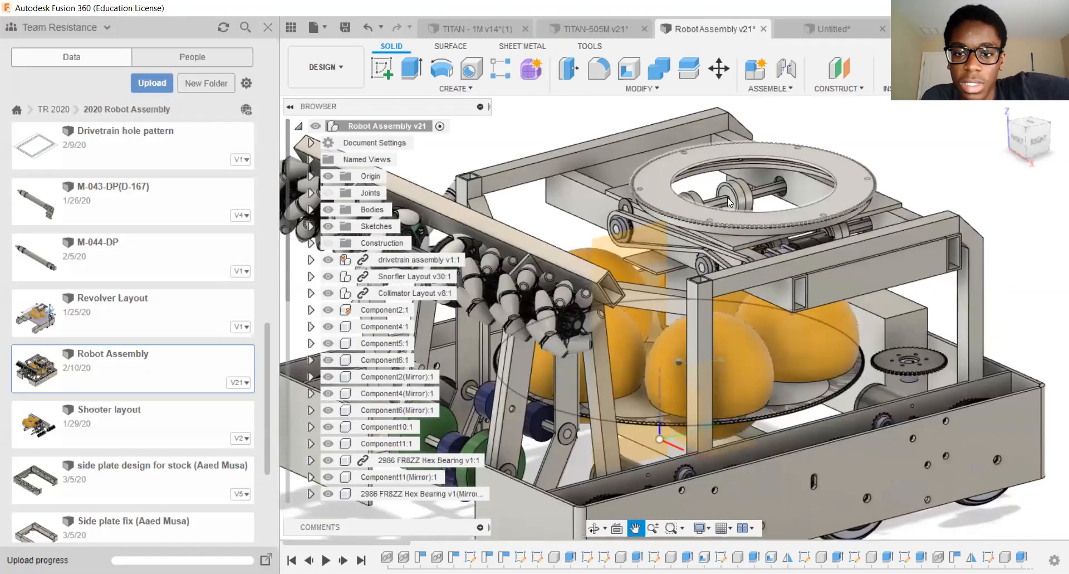
scroll(724, 218, "down", 5)
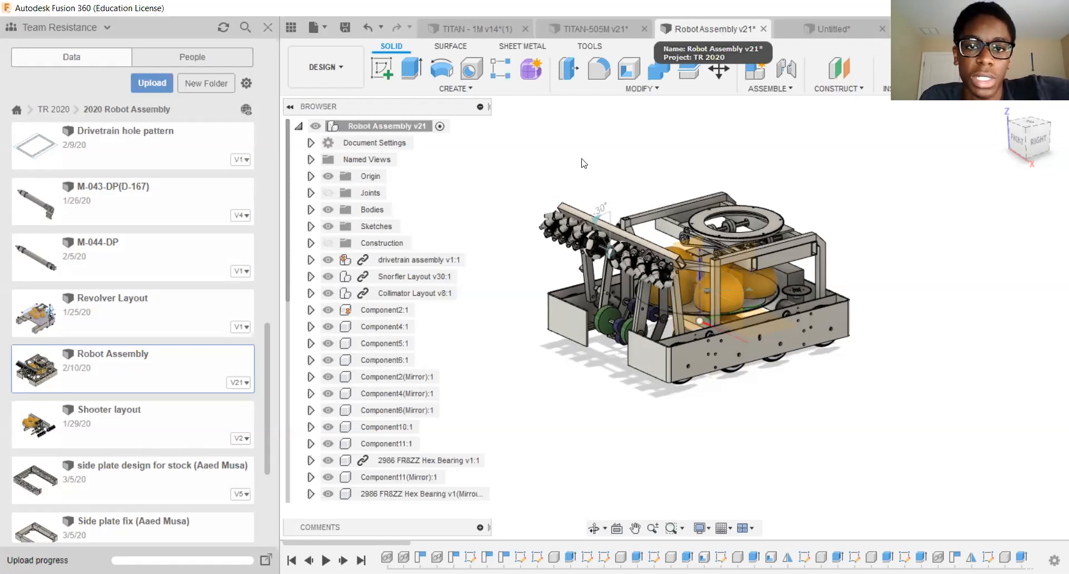
Bring up the TITAN-505M design and examine its central hub, pockets and corner holes from several sides.
left_click(471, 29)
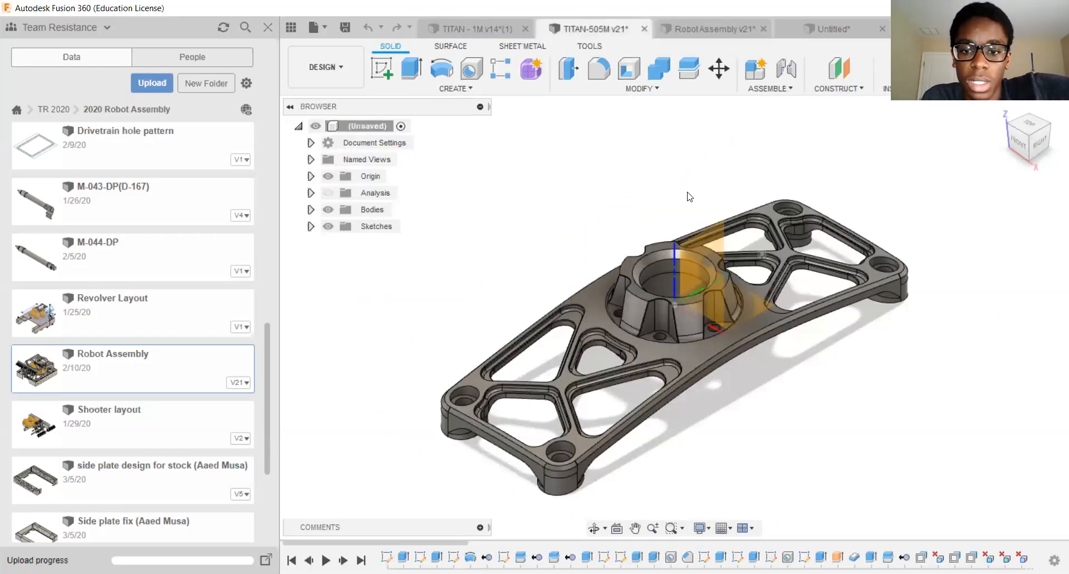
scroll(687, 196, "up", 3)
middle_click_drag(671, 172, 654, 127)
scroll(644, 142, "down", 3)
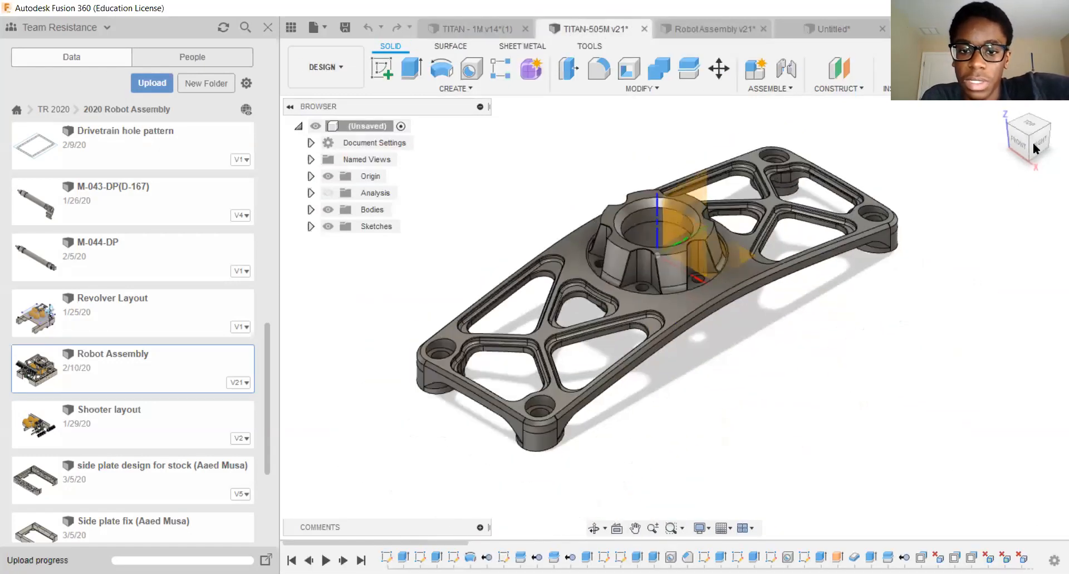
left_click(1034, 147)
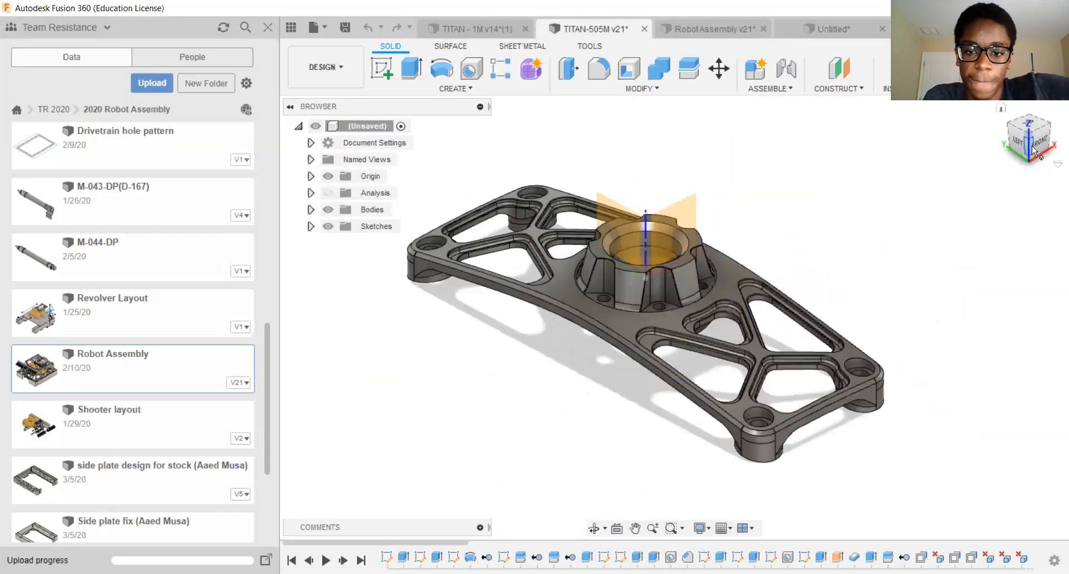
left_click(1011, 141)
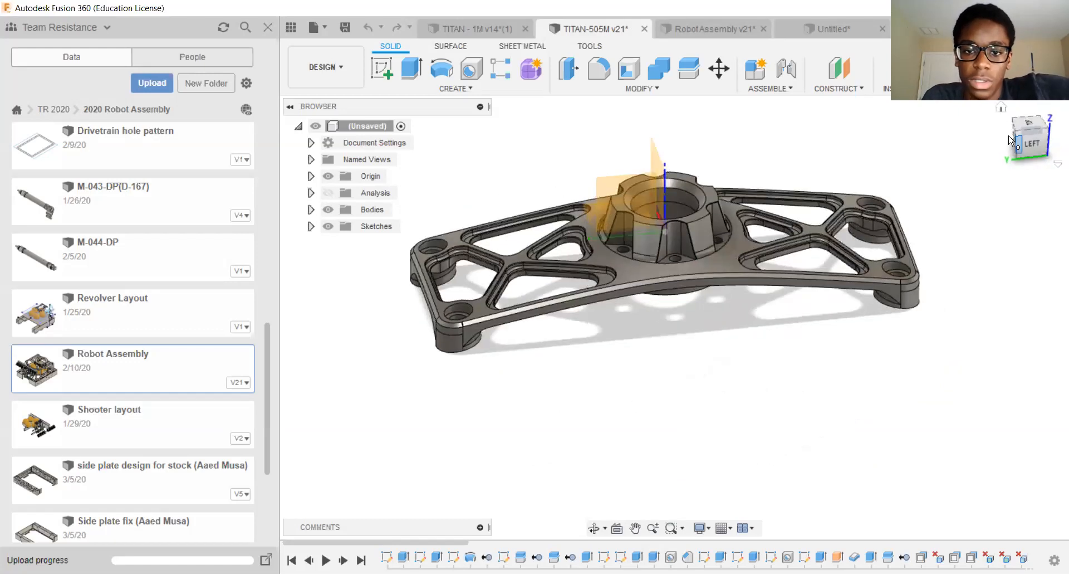
scroll(544, 303, "up", 6)
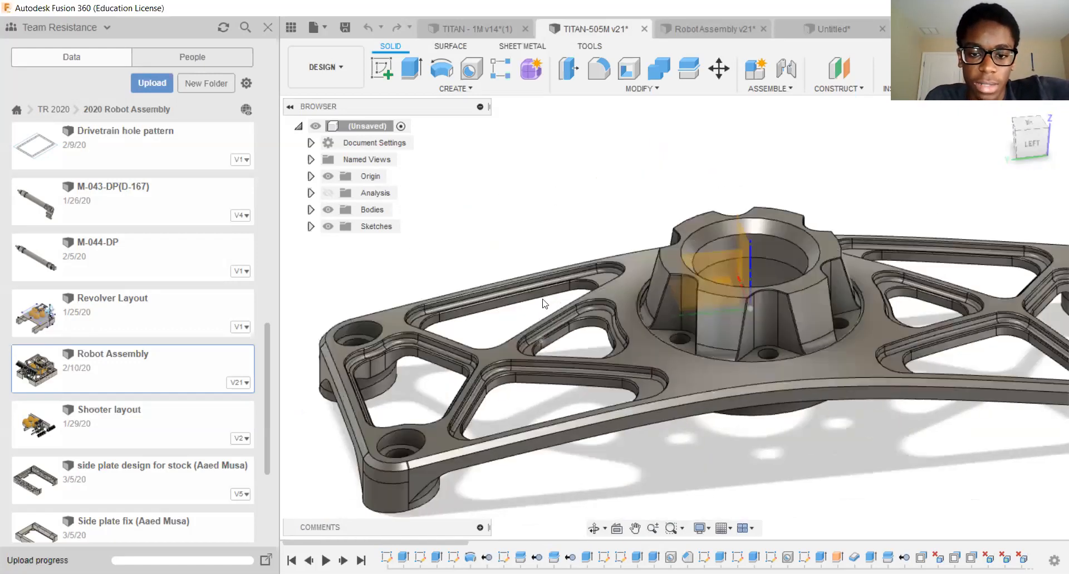
scroll(546, 303, "up", 2)
middle_click_drag(599, 340, 697, 241)
scroll(496, 289, "up", 2)
middle_click_drag(496, 289, 573, 301)
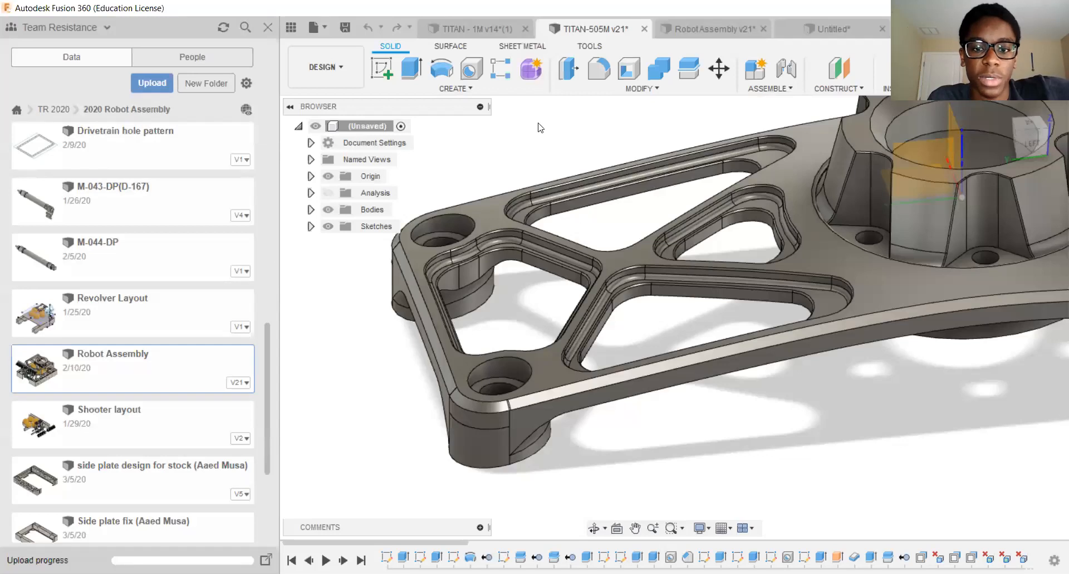
View the TITAN - 1M part in the Design workspace, followed by the untitled document with three drawing canvases.
left_click(474, 29)
left_click(325, 66)
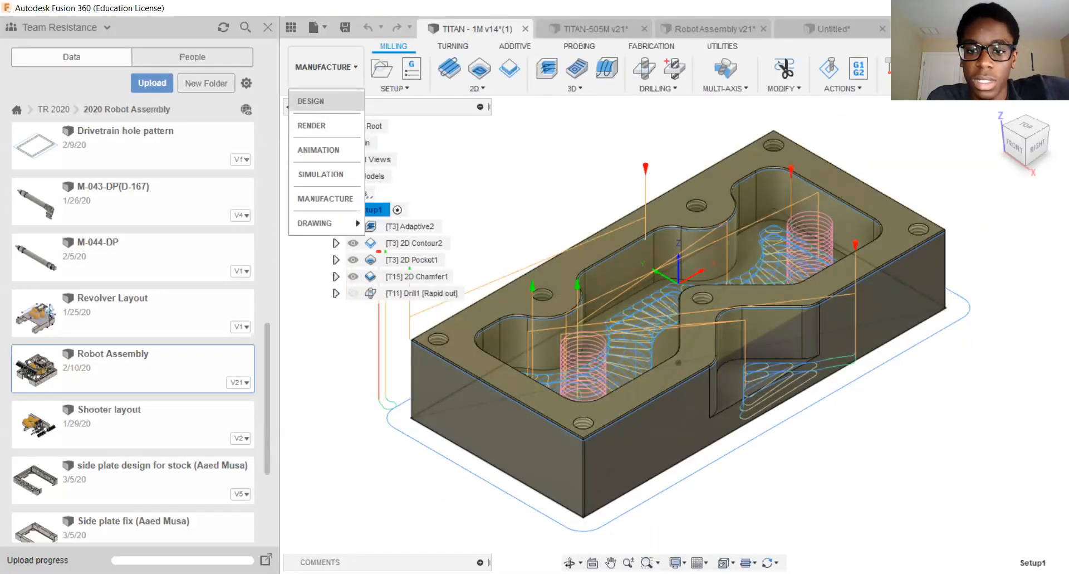
left_click(326, 100)
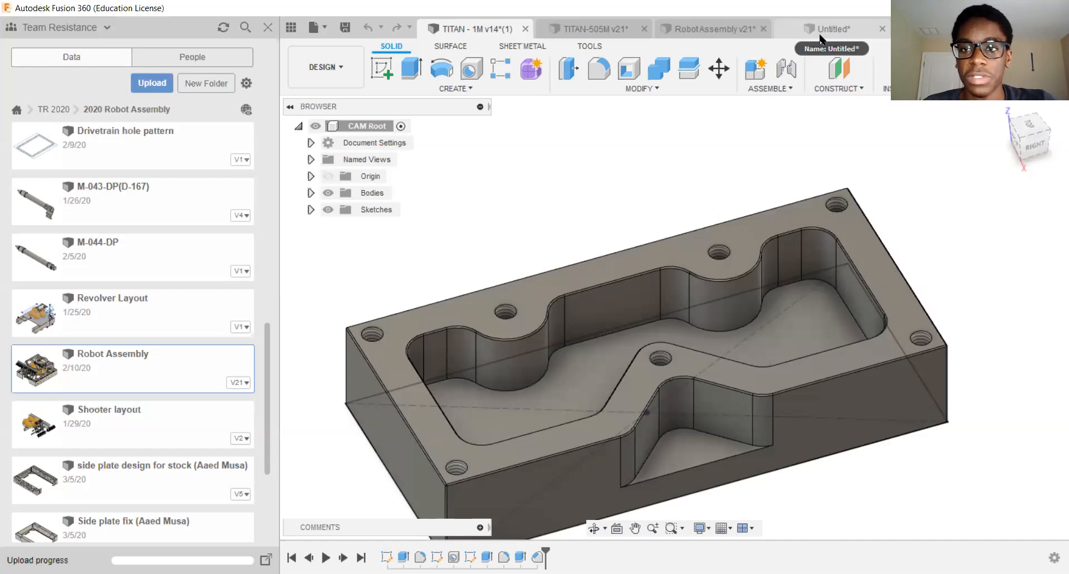
left_click(821, 31)
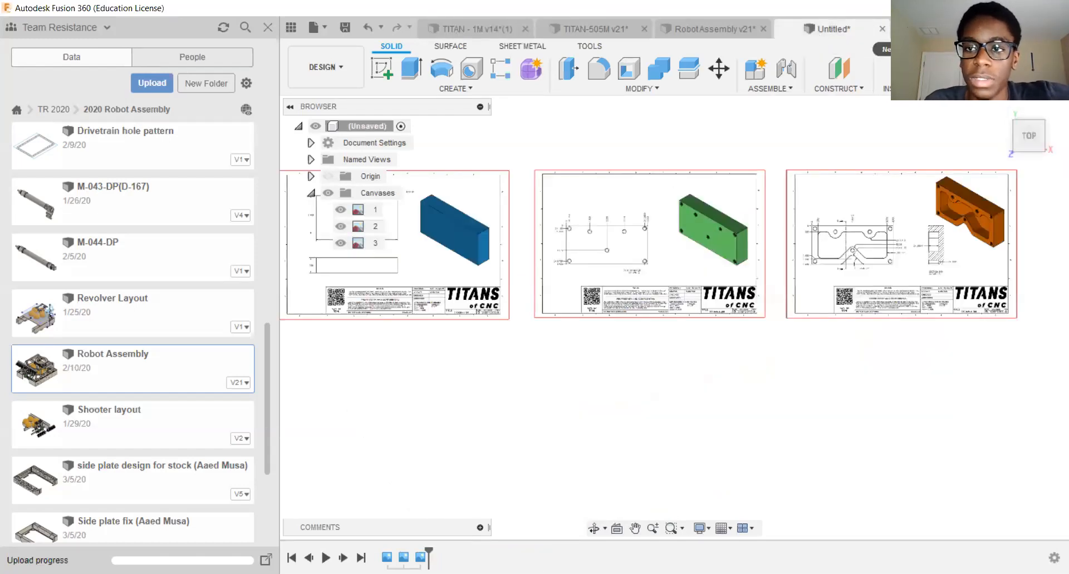
Create a new empty design, with the data panel closed and the origin planes and axes shown.
left_click(899, 29)
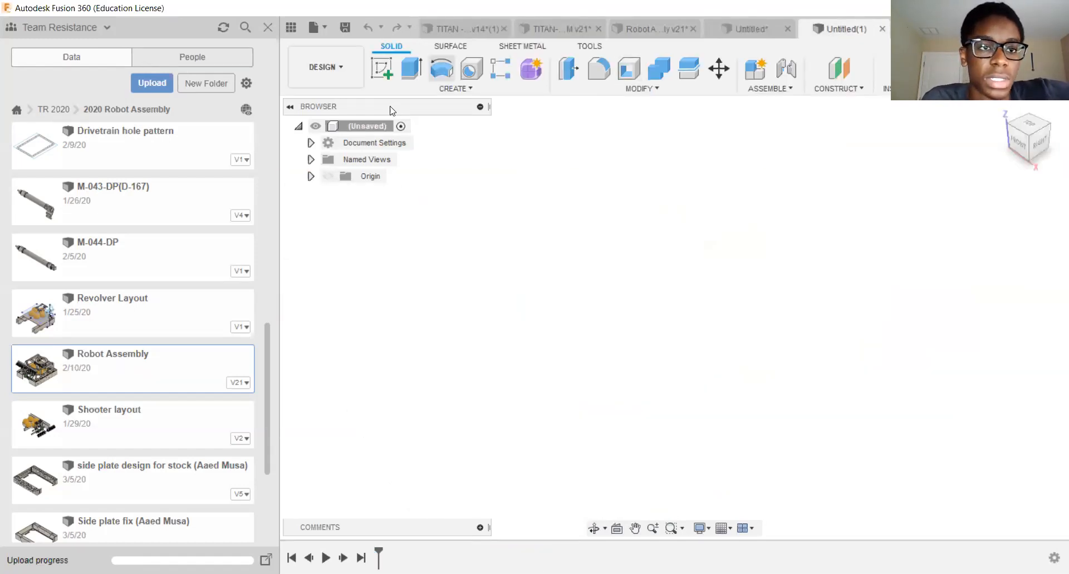
left_click(269, 26)
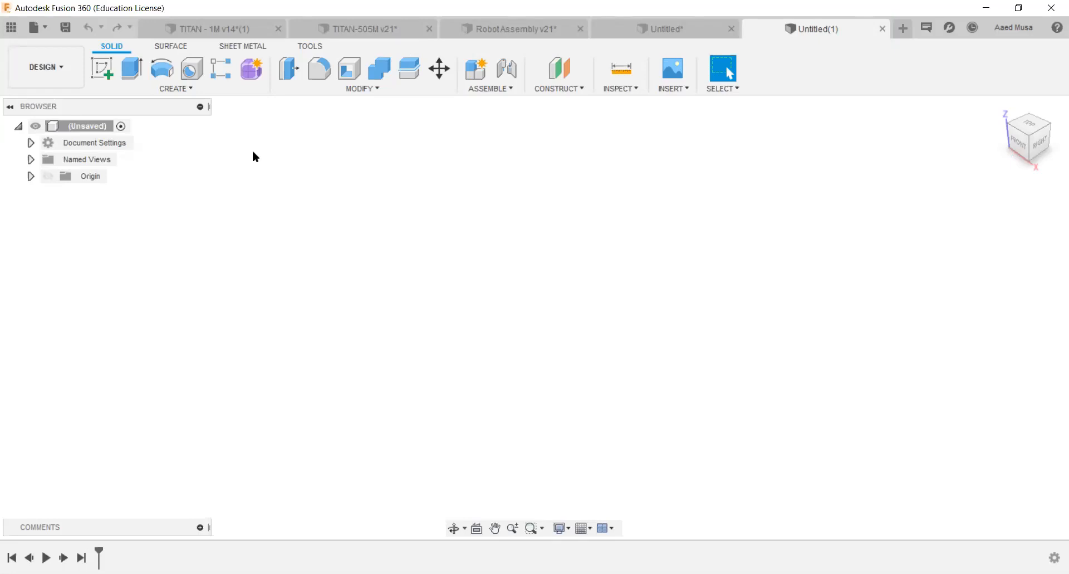
left_click(48, 177)
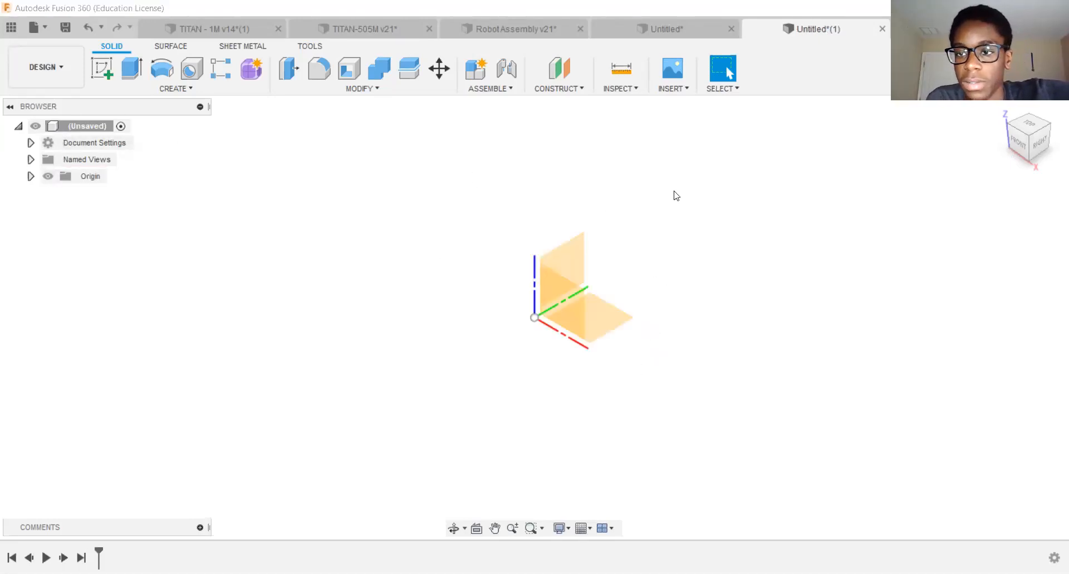
left_click_drag(1028, 141, 975, 147)
left_click_drag(1036, 163, 1032, 142)
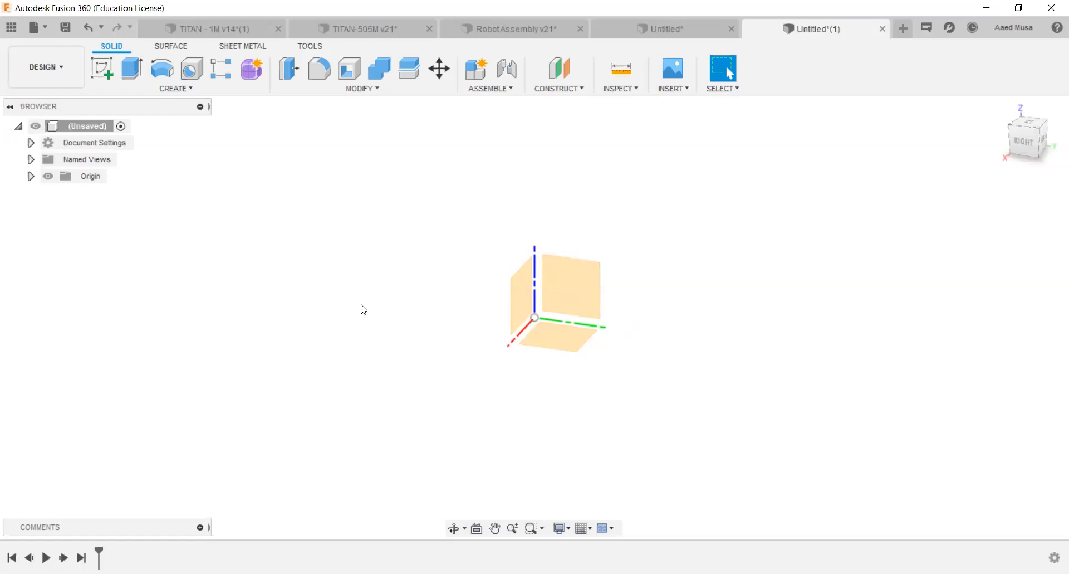
Create an empty sketch on the horizontal XY origin plane and finish it.
left_click(105, 80)
left_click(569, 336)
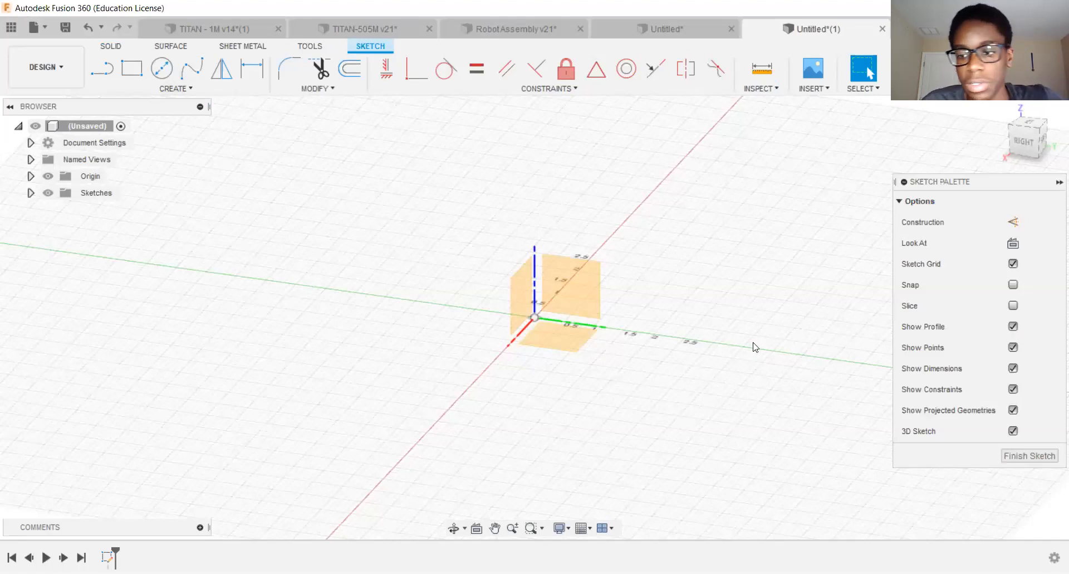
left_click(1043, 456)
Turn the layout grid on and back off to demonstrate its display in the modelling view.
left_click(587, 529)
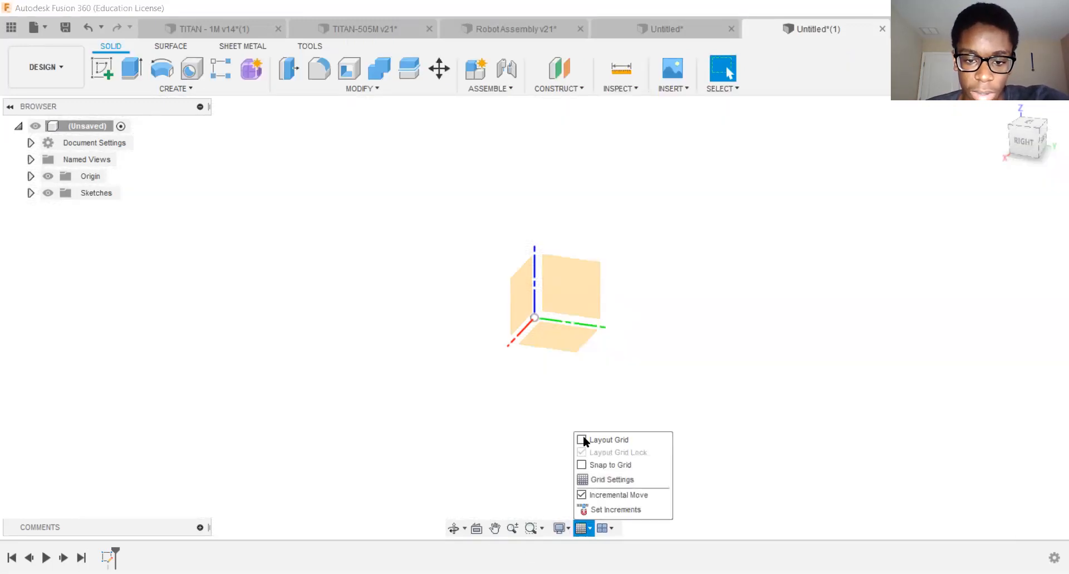
left_click(583, 440)
left_click(583, 441)
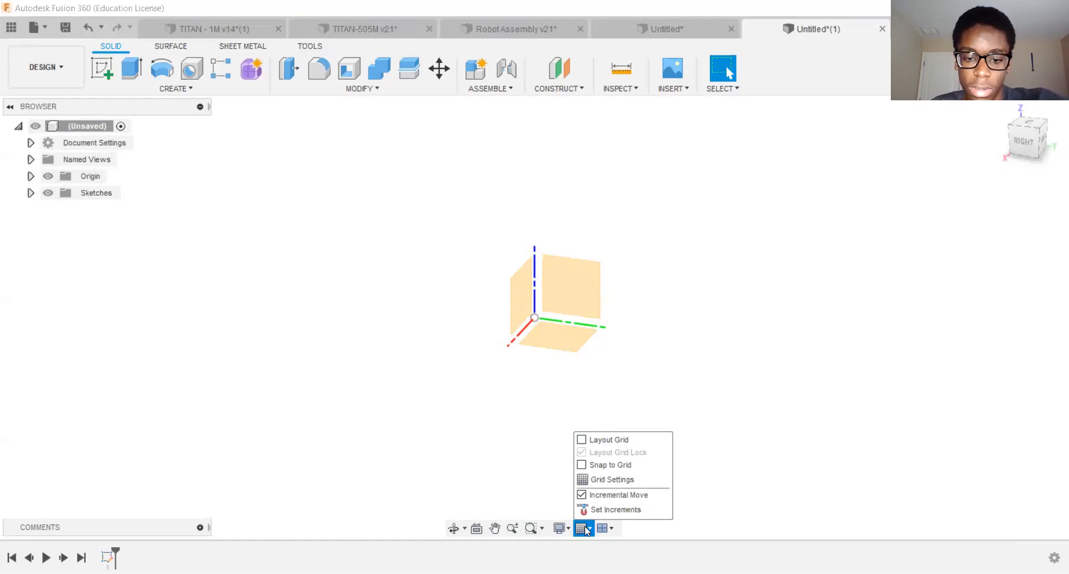
left_click(582, 441)
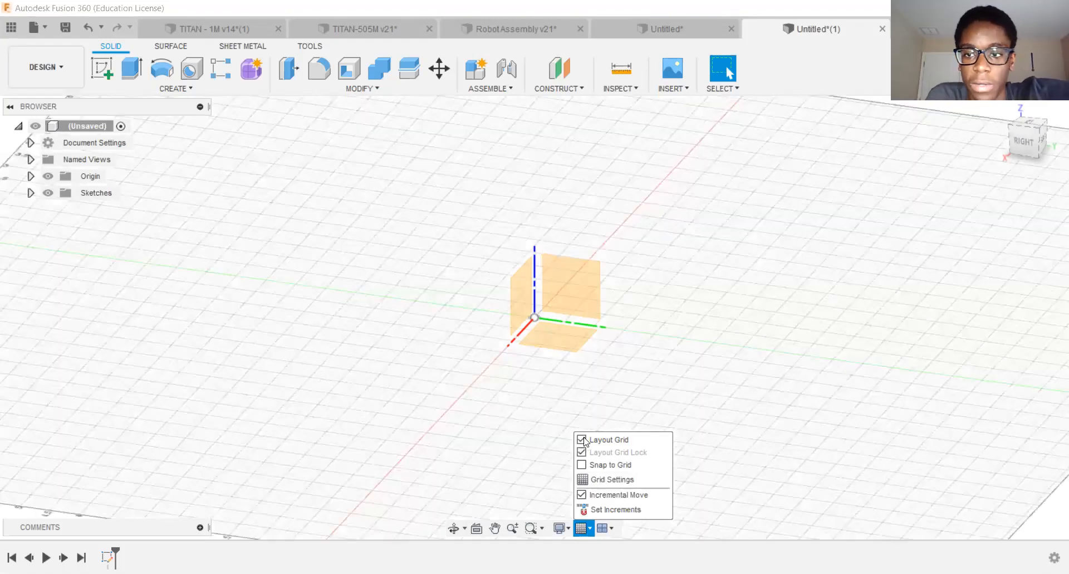
left_click(582, 440)
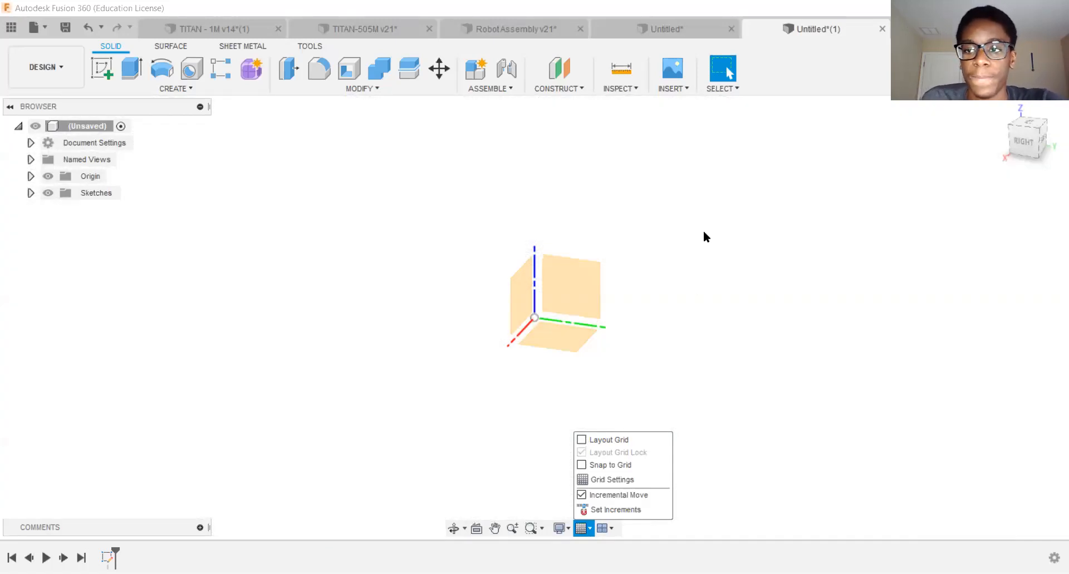
mouse_move(704, 236)
middle_mouse_down("shift")
mouse_move(651, 239)
mouse_move(653, 206)
mouse_move(624, 231)
mouse_move(639, 233)
middle_mouse_up("shift")
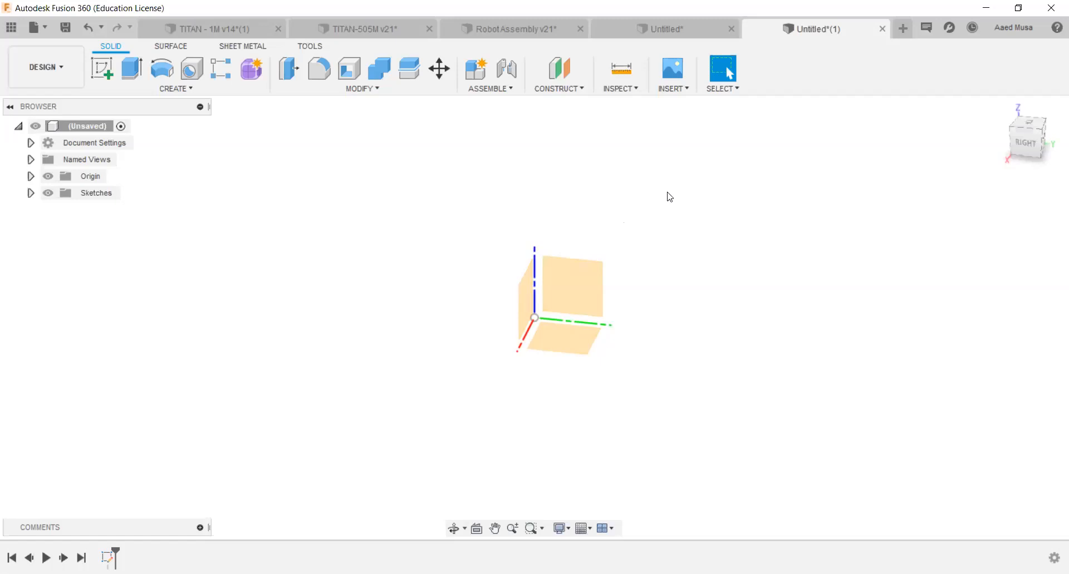
Expand the document settings and open the design's active units for editing.
left_click(31, 143)
mouse_move(68, 161)
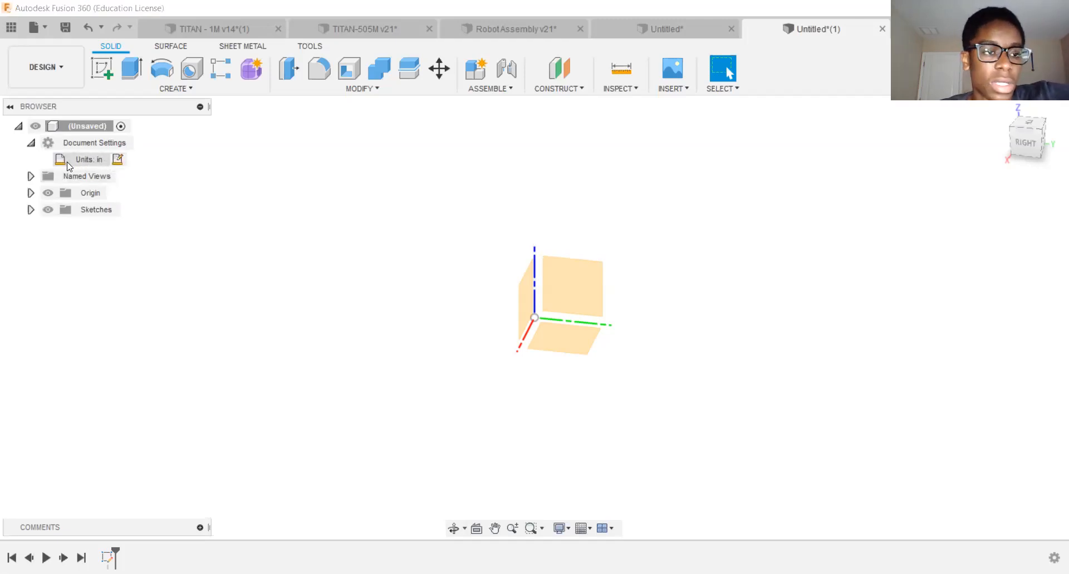
left_click(122, 158)
left_click(121, 160)
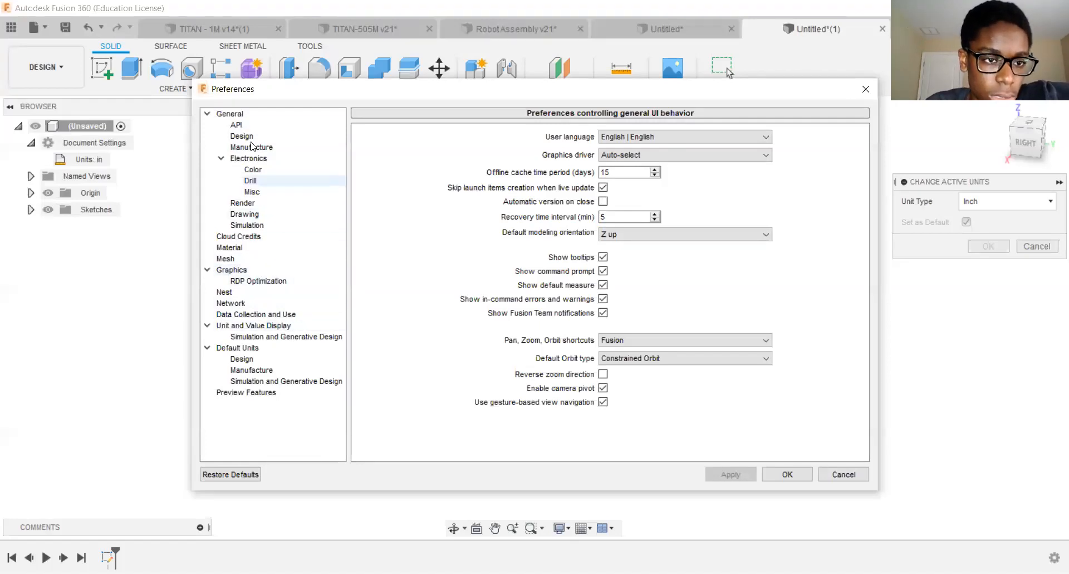
Review the default units preferences for Design, Manufacture, and Simulation and Generative Design.
left_click(240, 349)
left_click(265, 359)
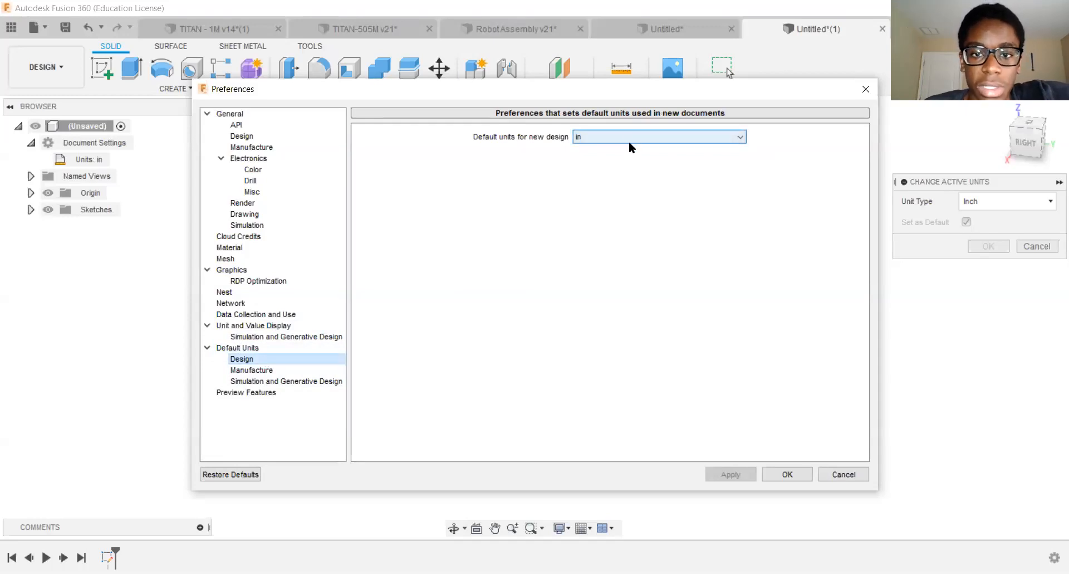
left_click(285, 370)
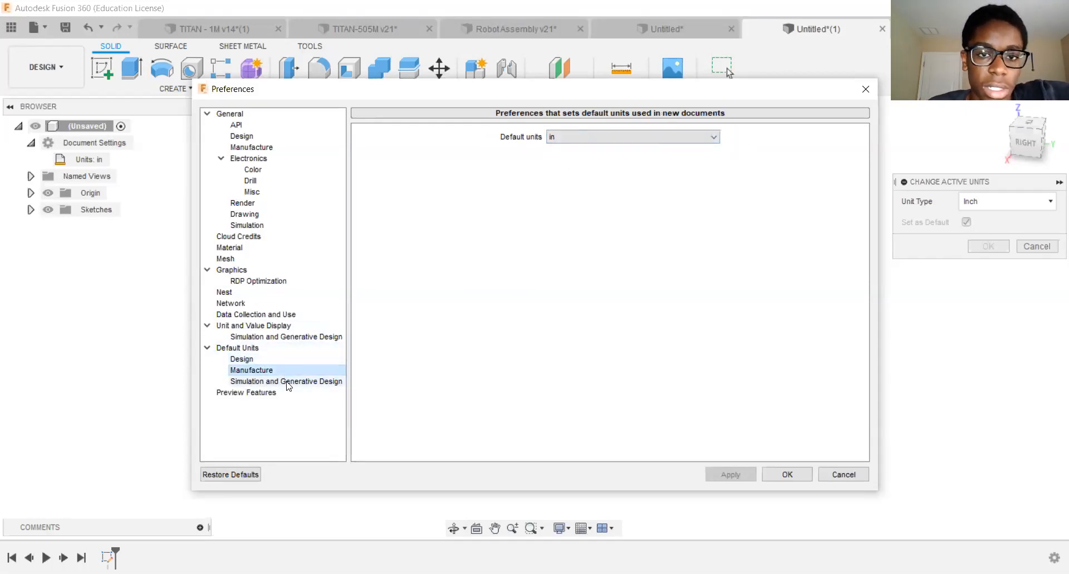
left_click(289, 382)
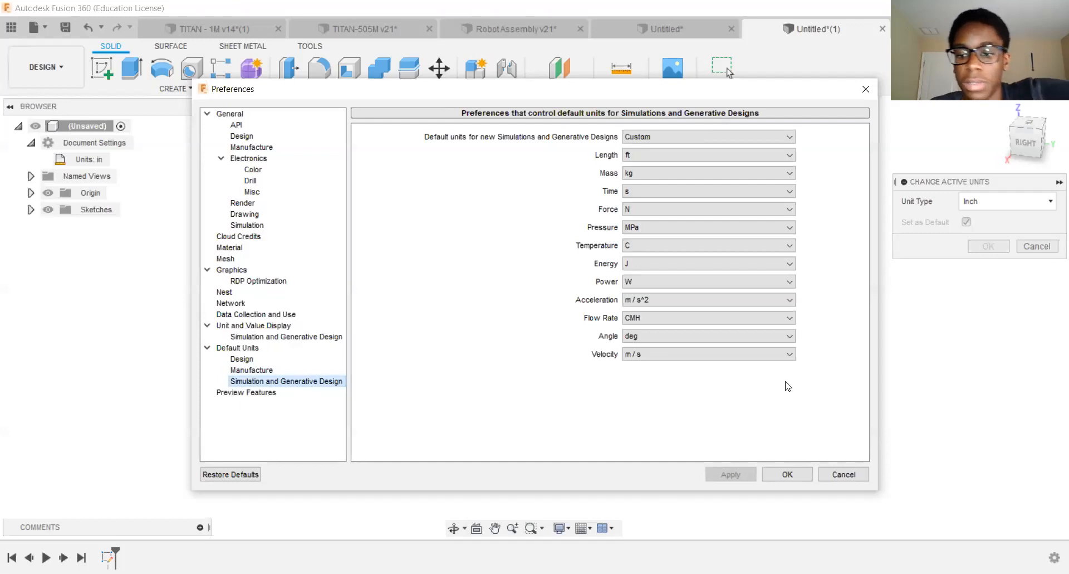
Dismiss the preferences without changing anything and leave the Document Settings and Origin folders collapsed in the browser tree.
left_click(833, 474)
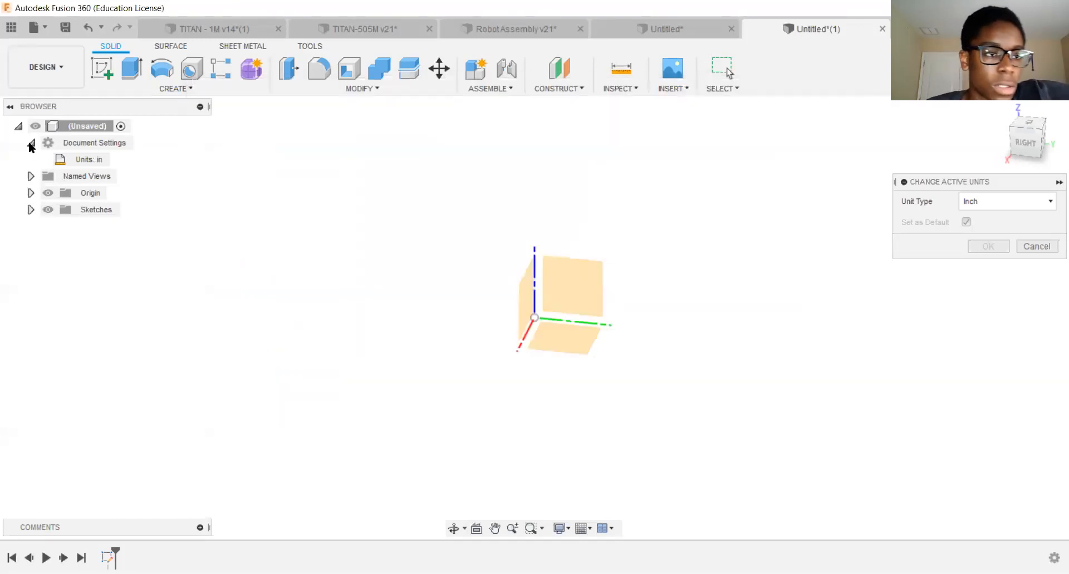
left_click(30, 143)
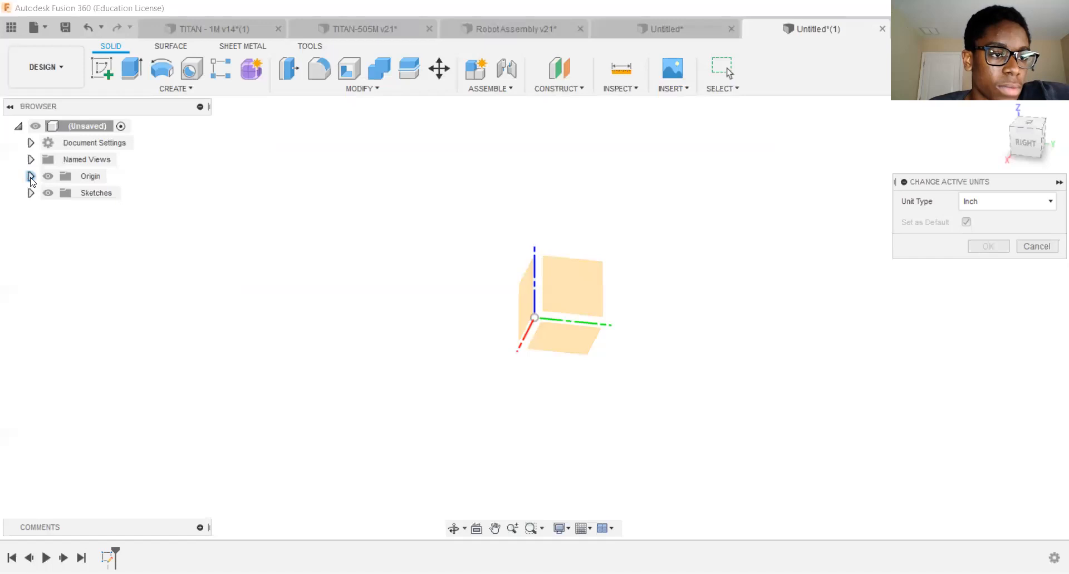
left_click(31, 176)
left_click(30, 176)
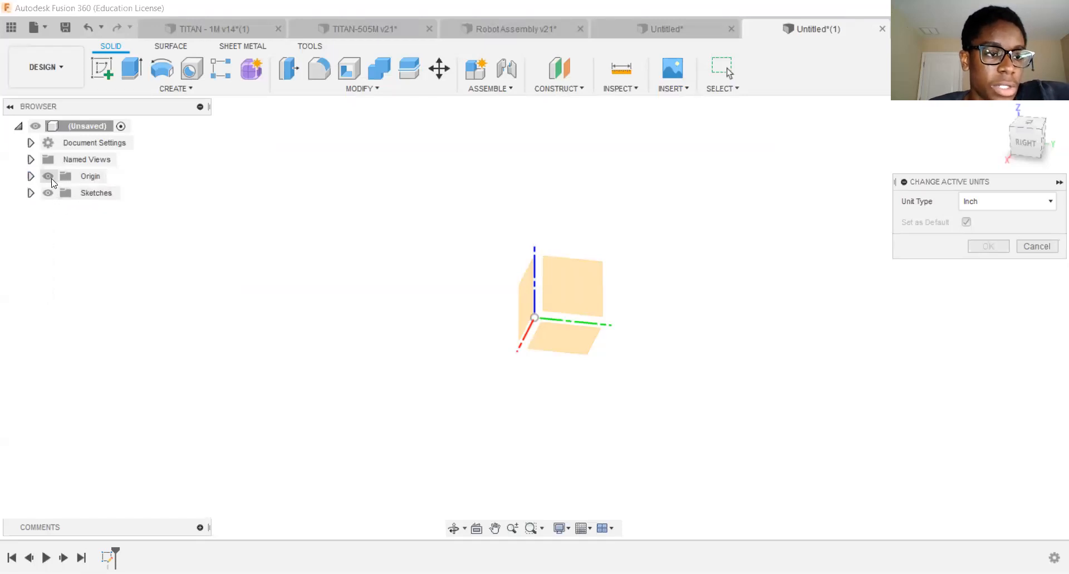
Toggle the Origin folder's visibility off and back on to demonstrate hiding the origin planes and axes.
left_click(48, 176)
left_click(48, 176)
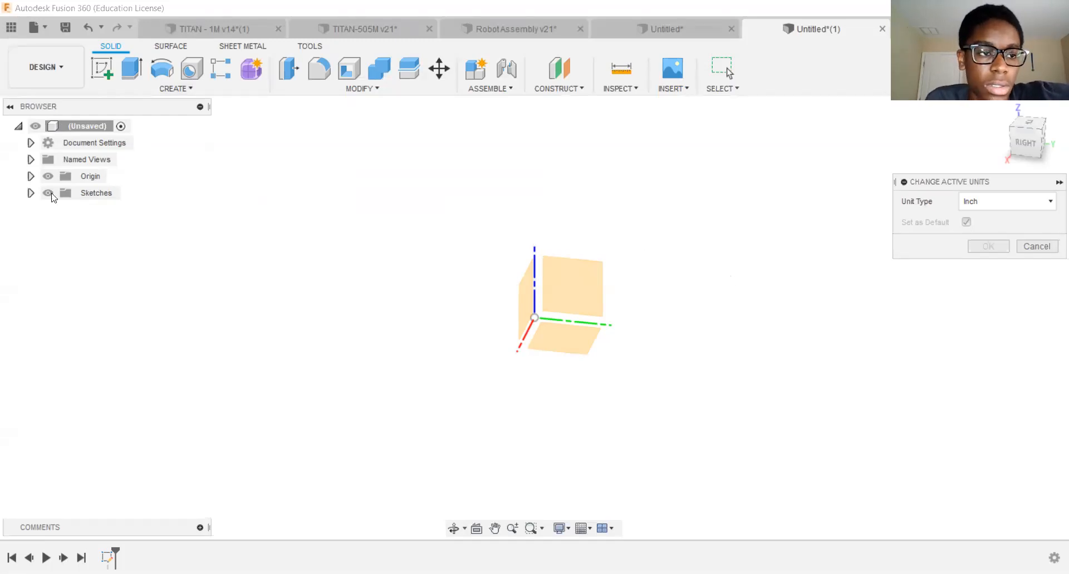
left_click(47, 176)
left_click(48, 176)
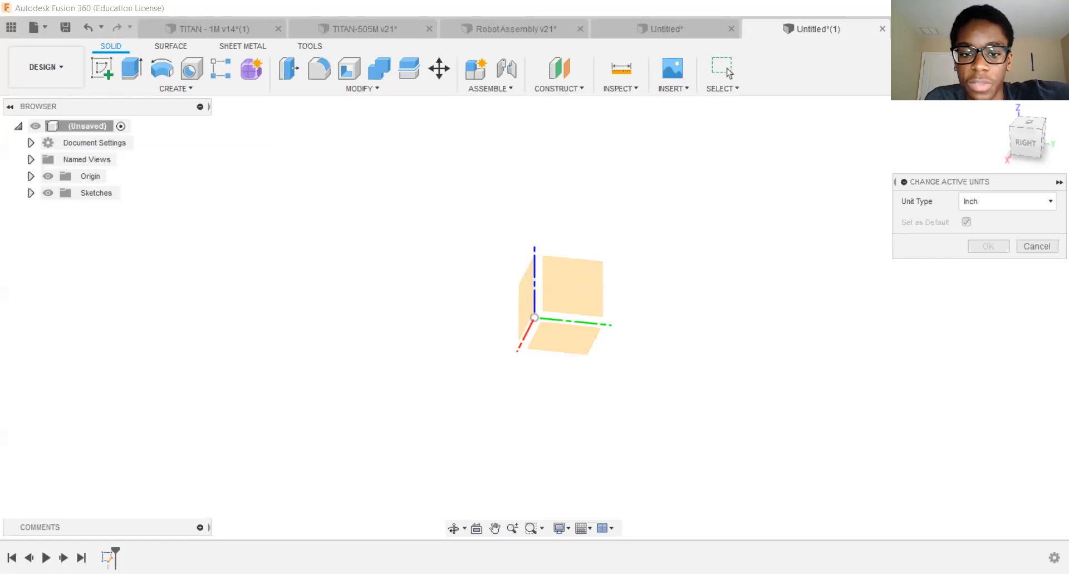
View the origin planes from a more angled direction and check the contents of the Sketches folder.
left_click(1028, 138)
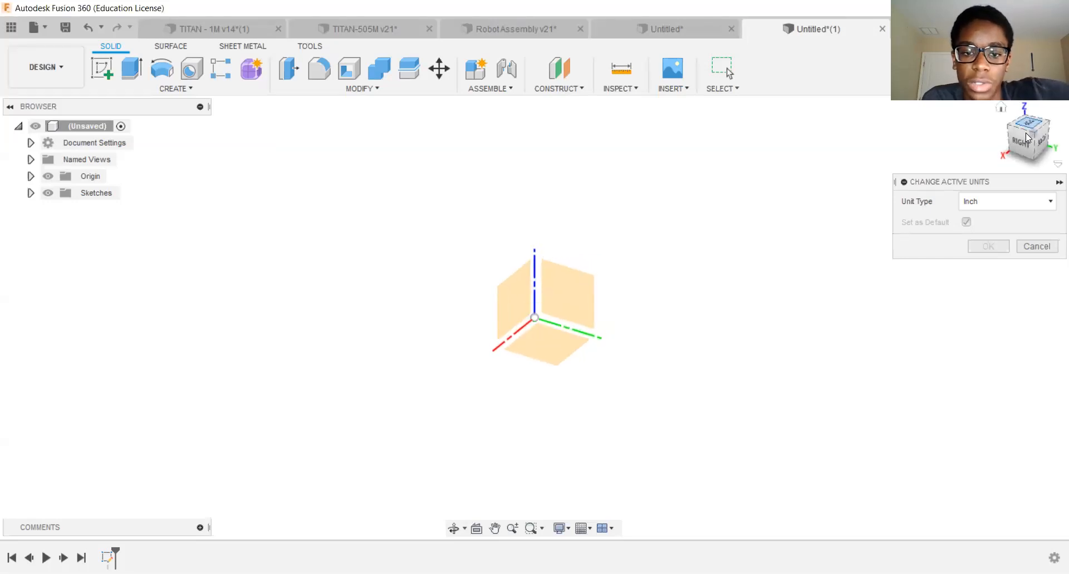
left_click(30, 193)
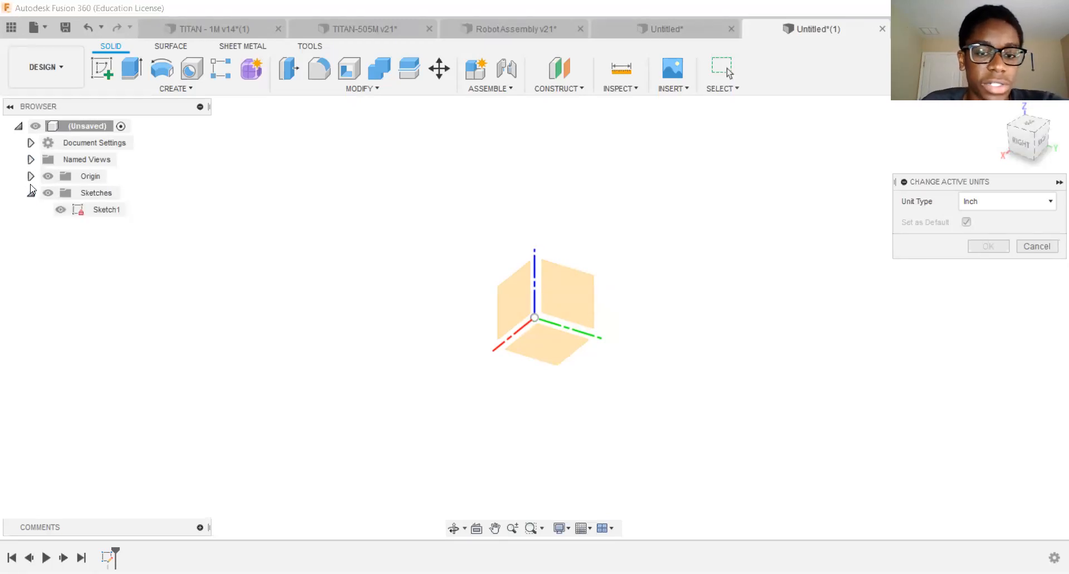
left_click(31, 193)
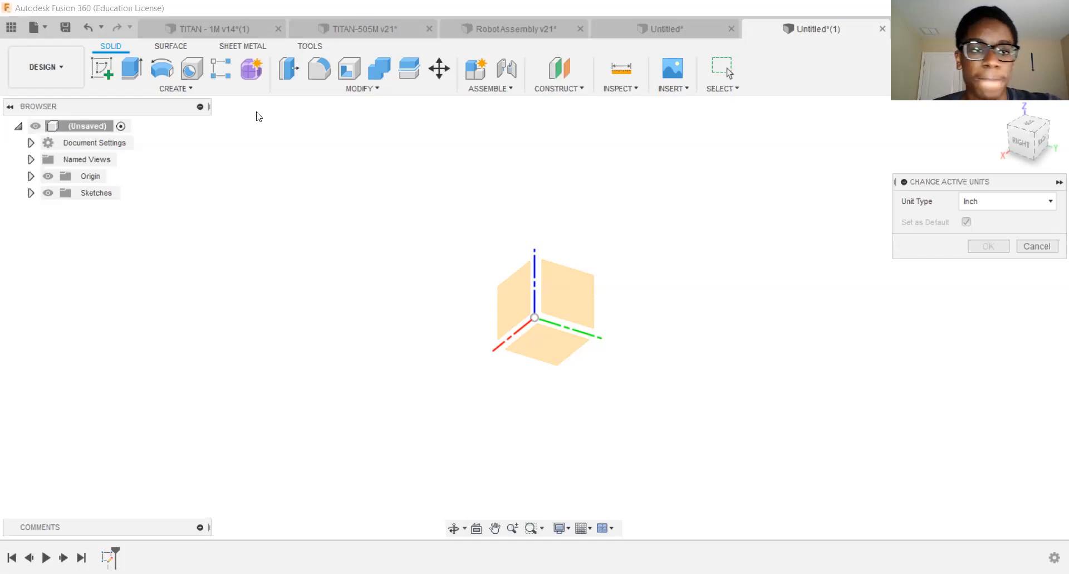
Sketch a rectangle on the horizontal XY origin plane beside the origin and extrude it into a solid box.
left_click(101, 75)
left_click(540, 361)
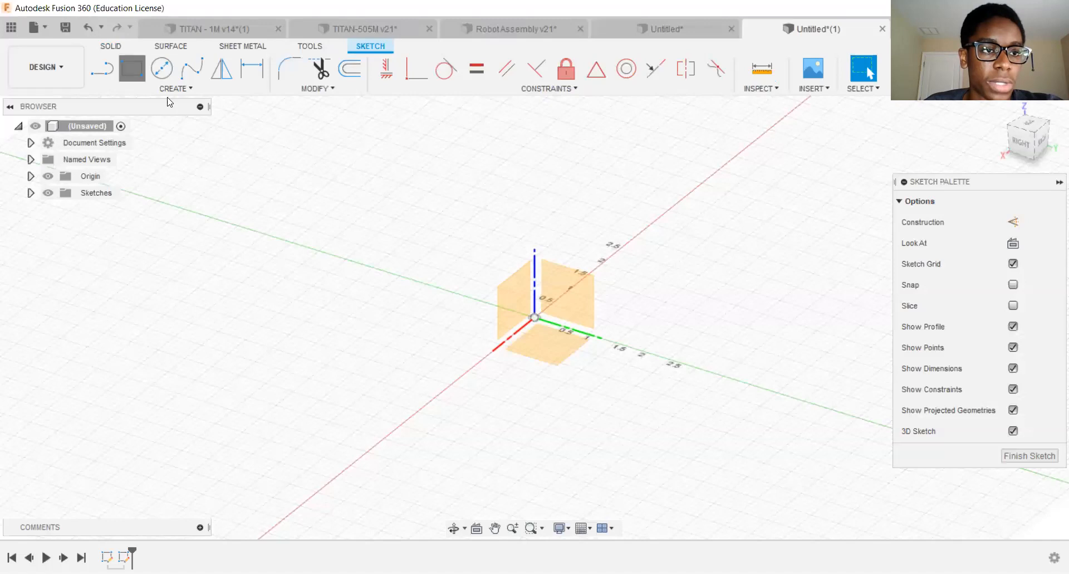
key("r")
left_click(649, 434)
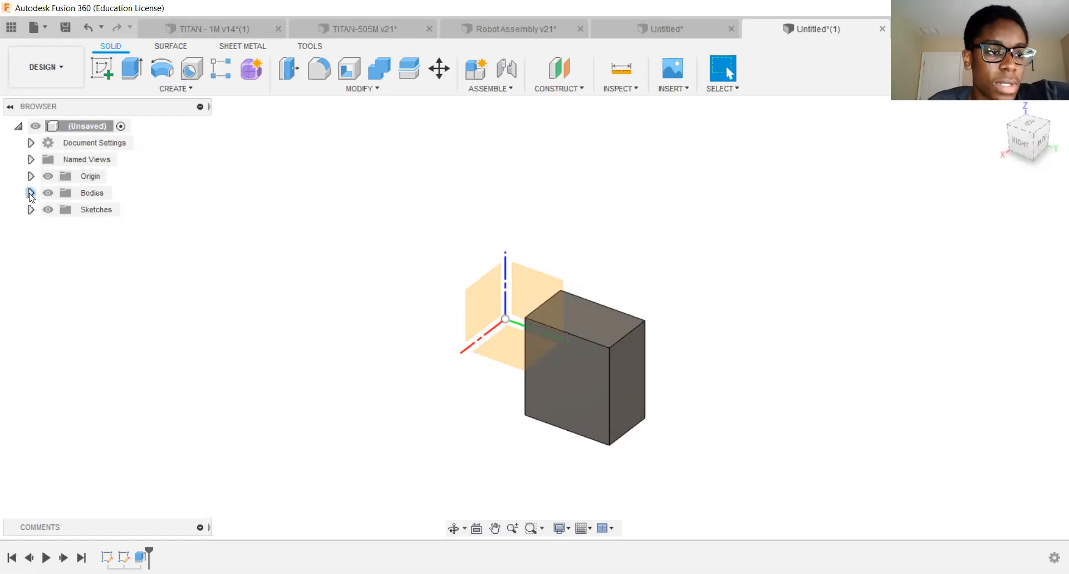
Expand the Bodies folder, then hide the box body and show it again.
left_click(30, 193)
left_click(62, 210)
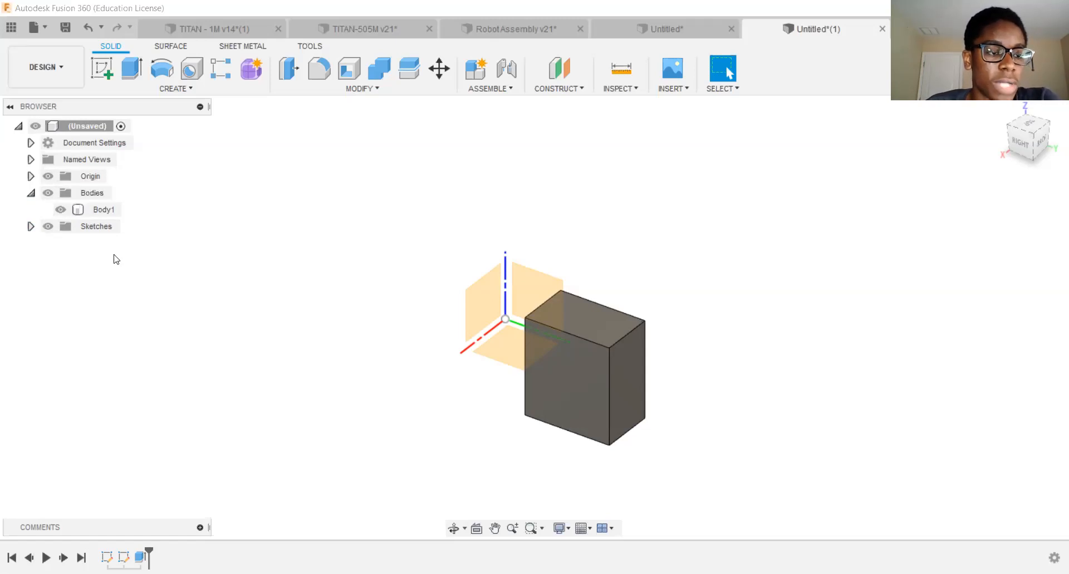
left_click(60, 209)
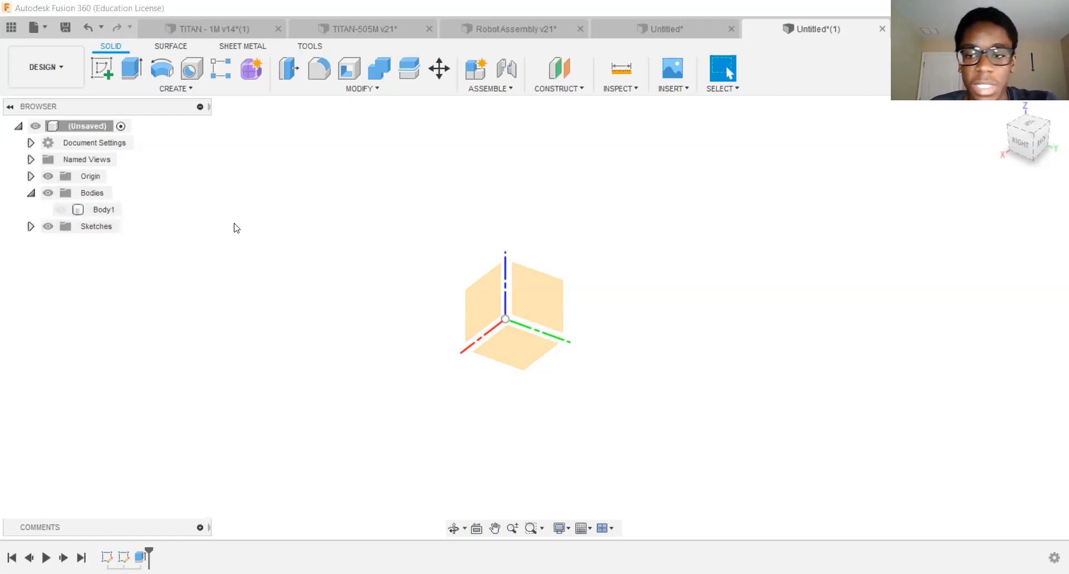
left_click(60, 209)
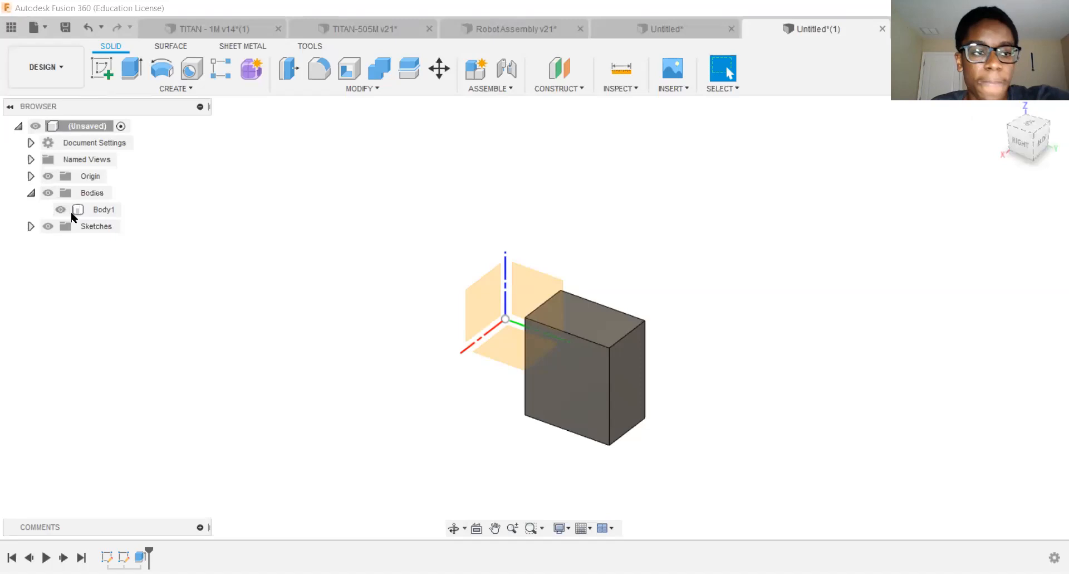
Undo the box, the sketches and the origin display until the design is empty again.
left_click(86, 30)
left_click(87, 34)
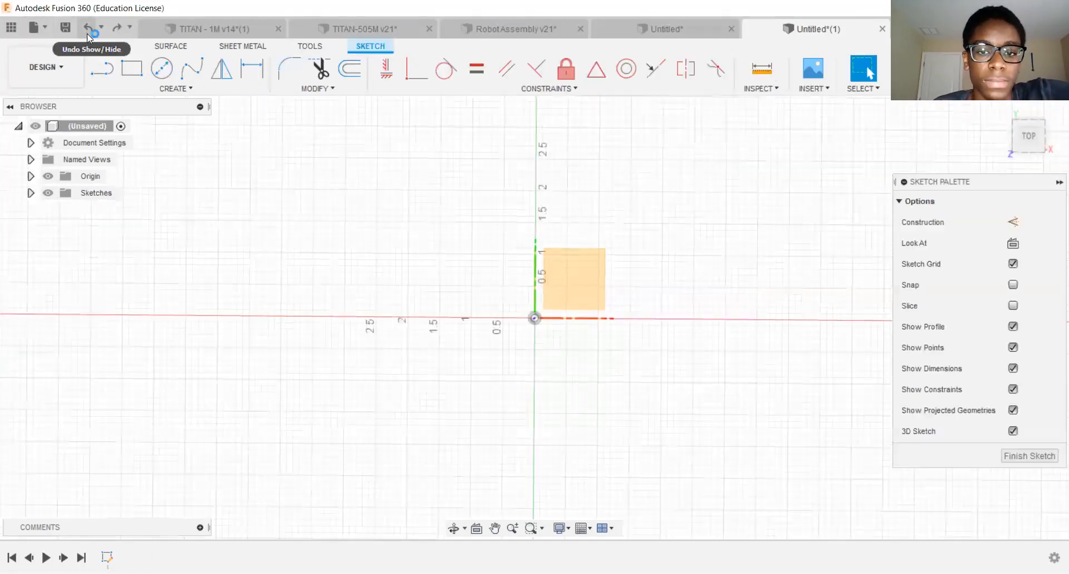
left_click(87, 34)
left_click(87, 34)
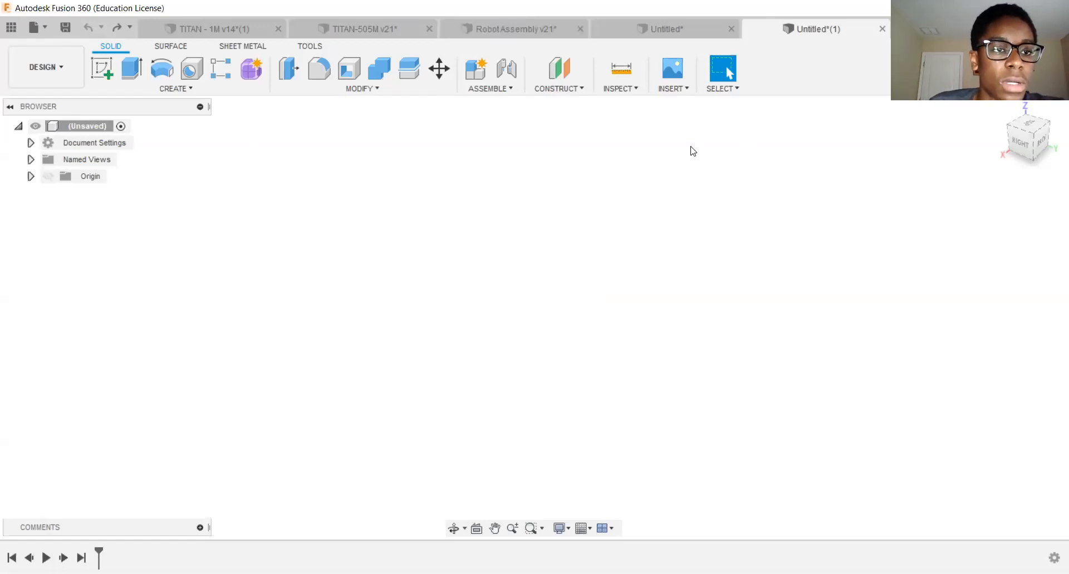
Review the available solid modelling commands for creating, modifying, assembling and constructing geometry.
left_click(190, 89)
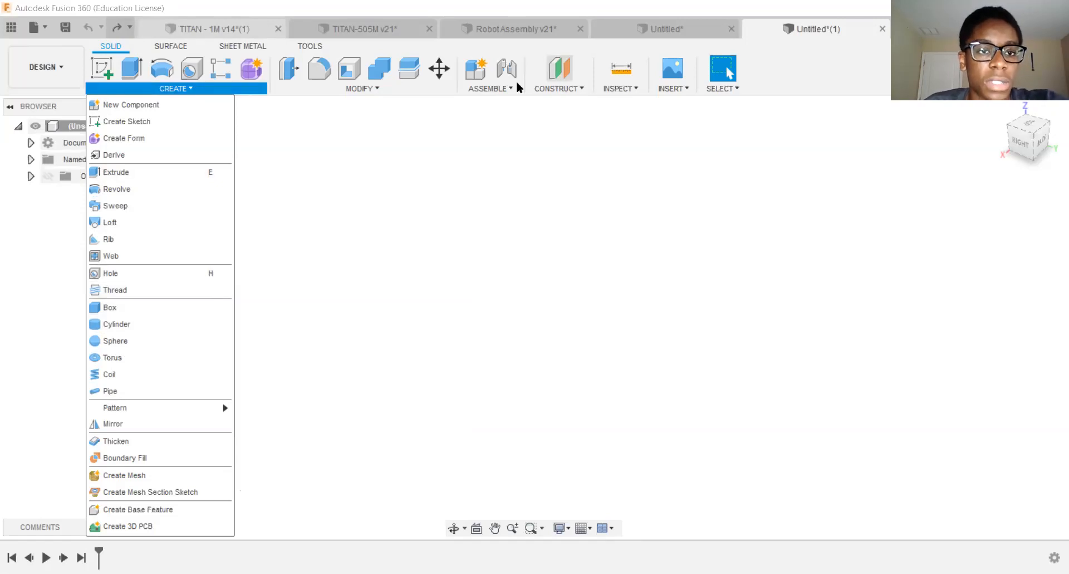
left_click(368, 90)
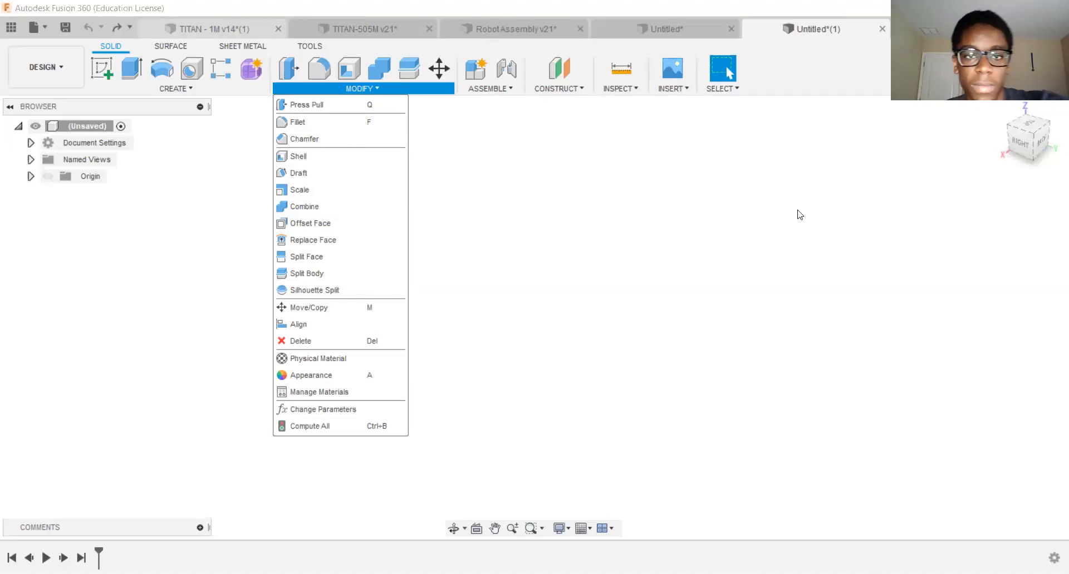
left_click(490, 88)
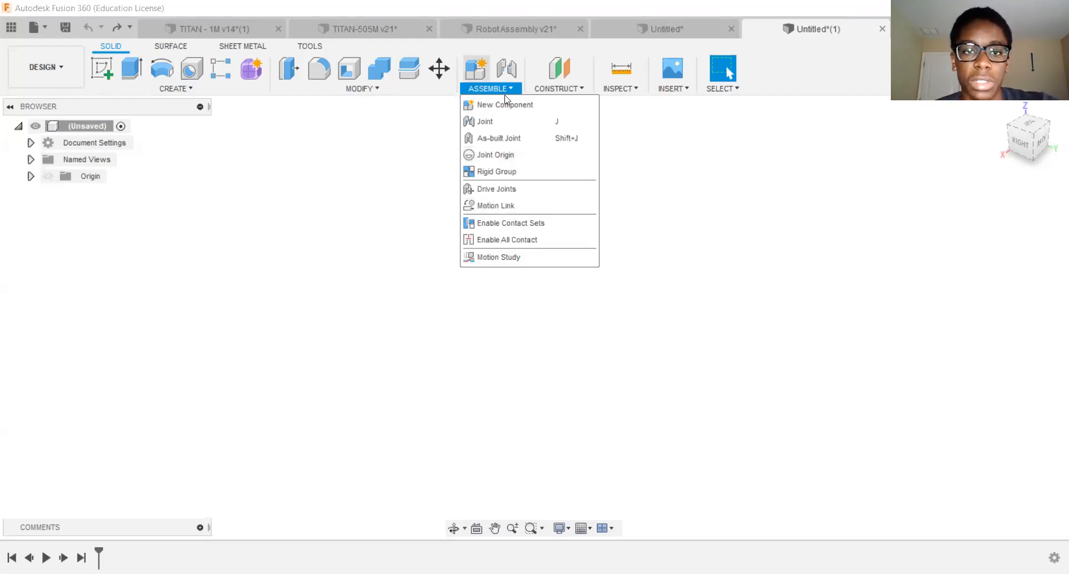
left_click(559, 88)
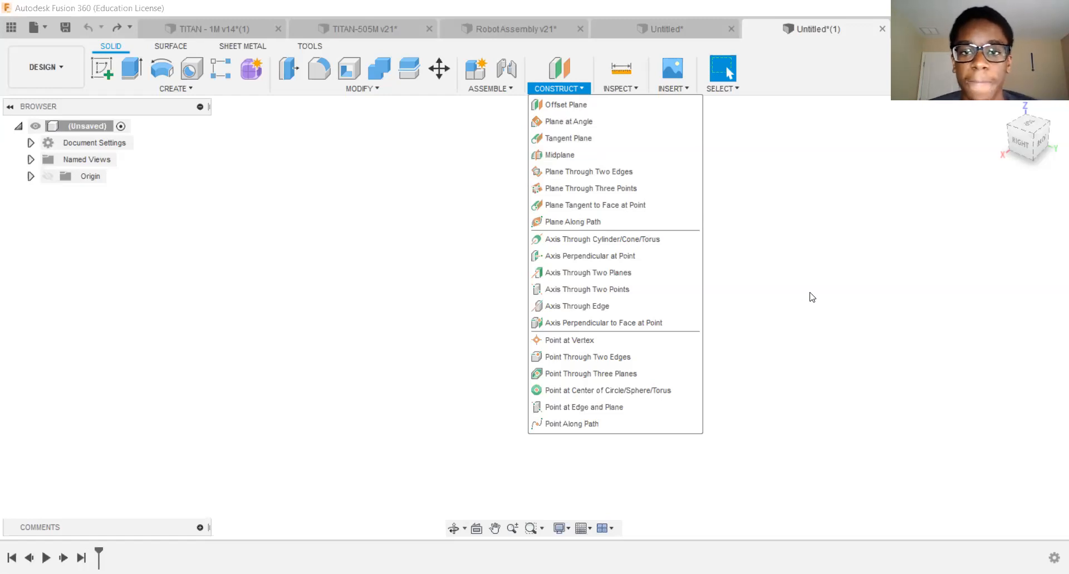
left_click(631, 89)
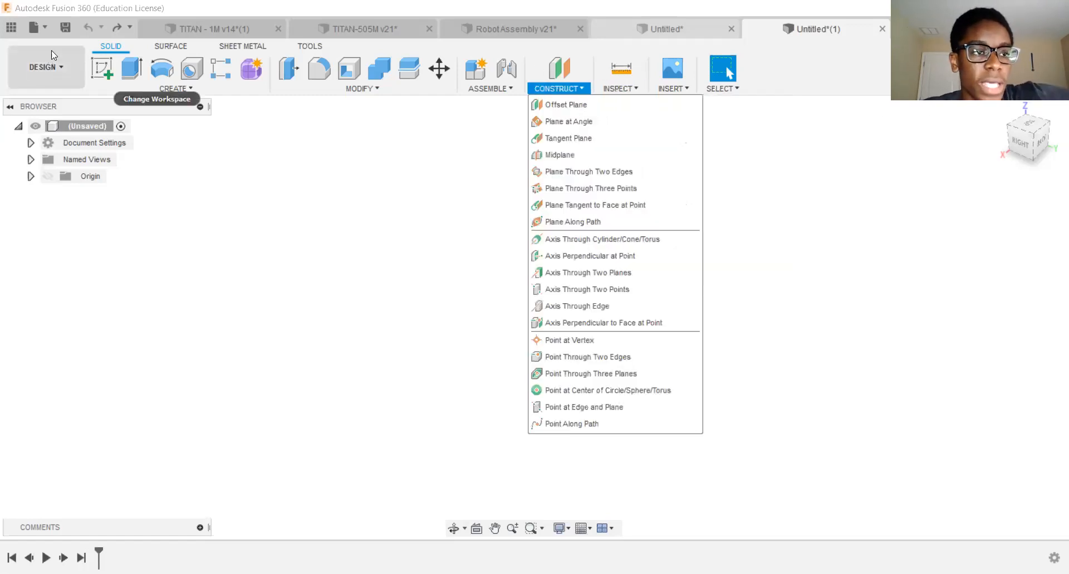
Review the available workspaces and switch the empty design to the Manufacture workspace.
left_click(50, 71)
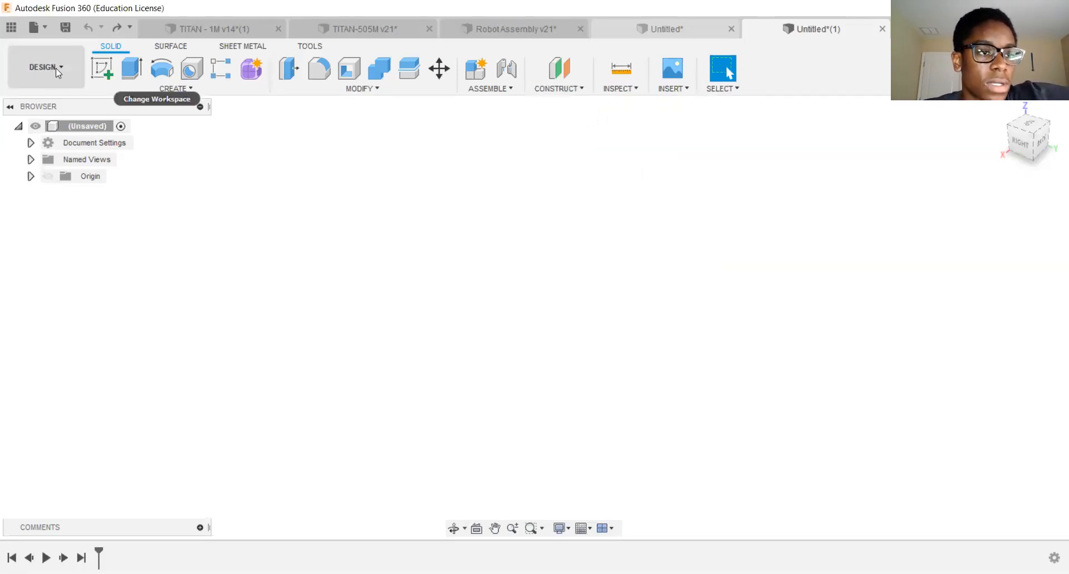
left_click(58, 67)
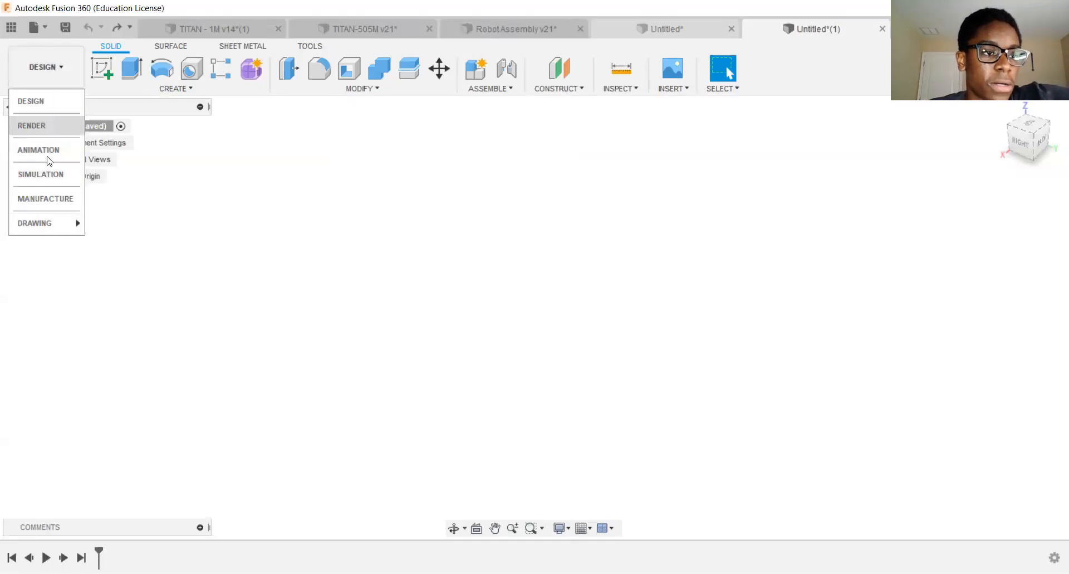
mouse_move(49, 200)
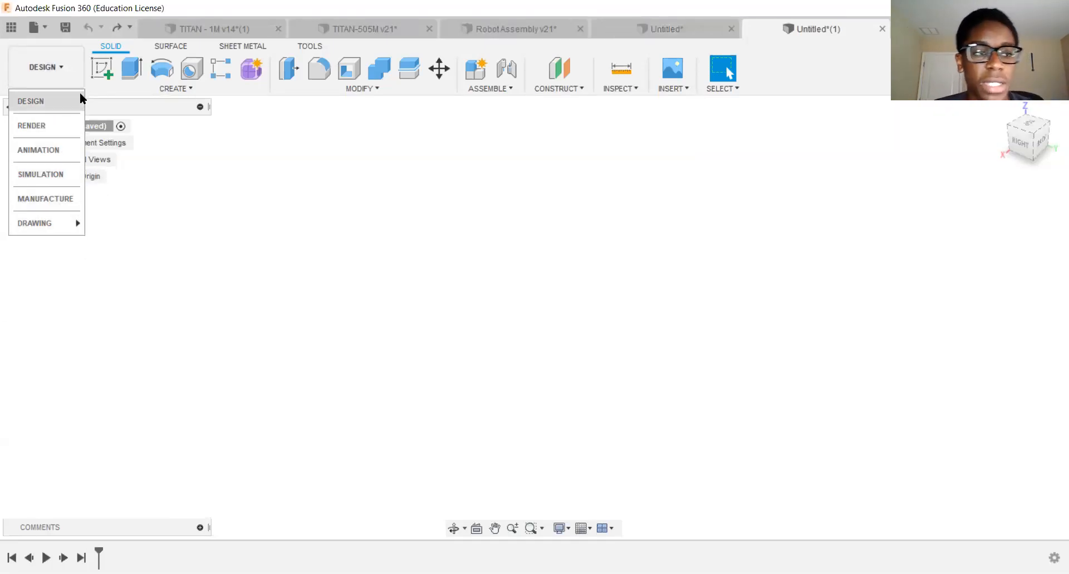
mouse_move(70, 134)
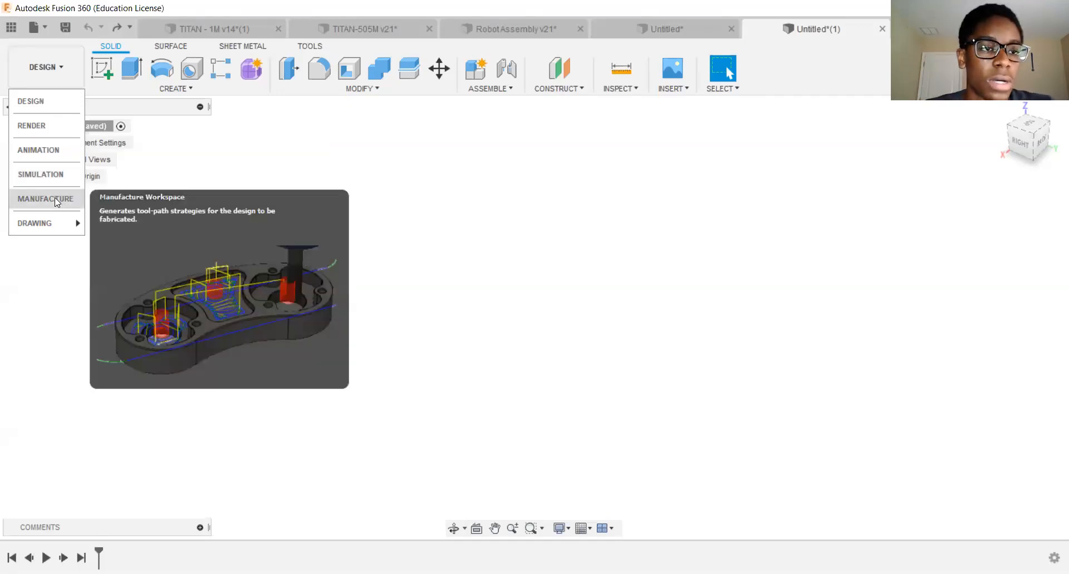
left_click(54, 198)
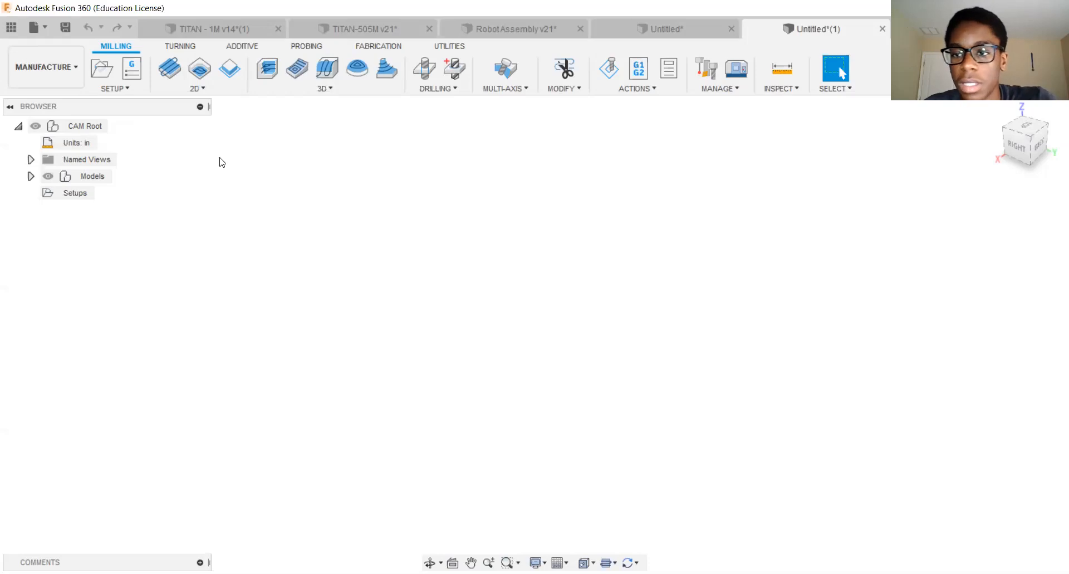
Switch to the TITAN - 1M v14 design and open it in the Manufacture workspace.
left_click(230, 29)
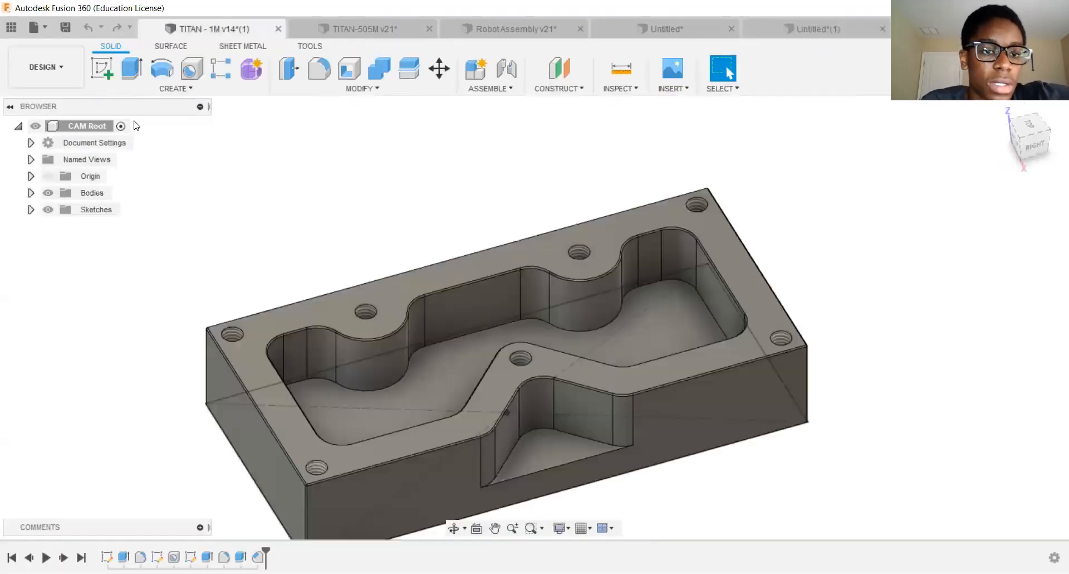
left_click(46, 67)
left_click(57, 198)
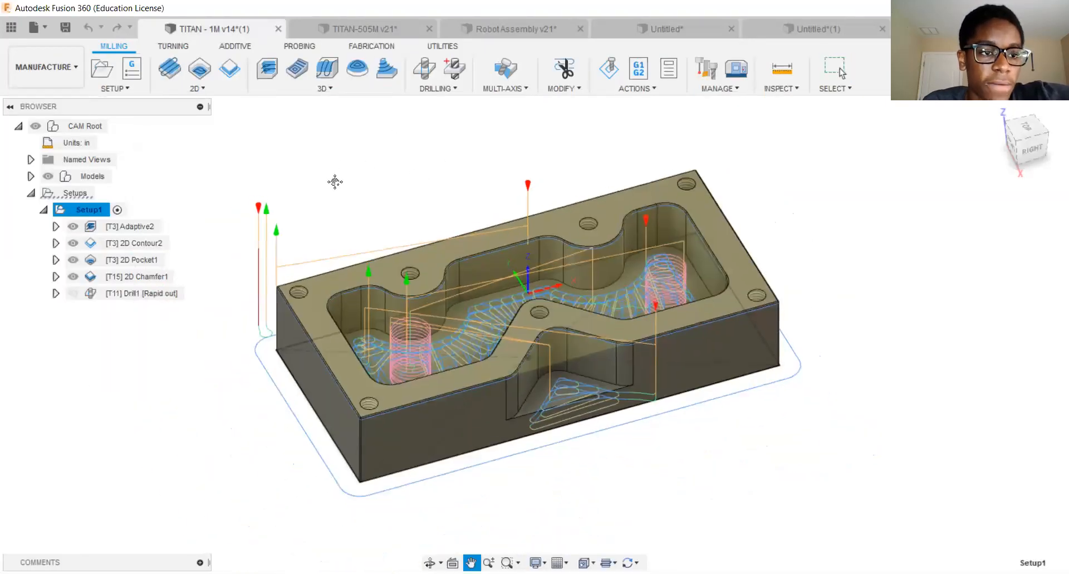
Simulate the toolpaths of Setup1 and play the simulation while viewing the part from its right side.
right_click(88, 210)
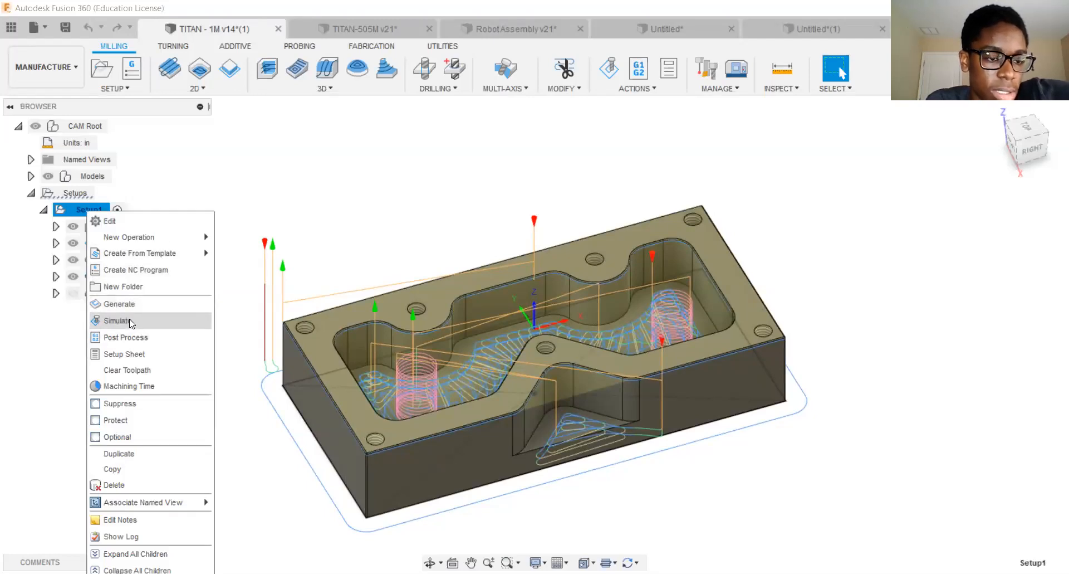
left_click(130, 320)
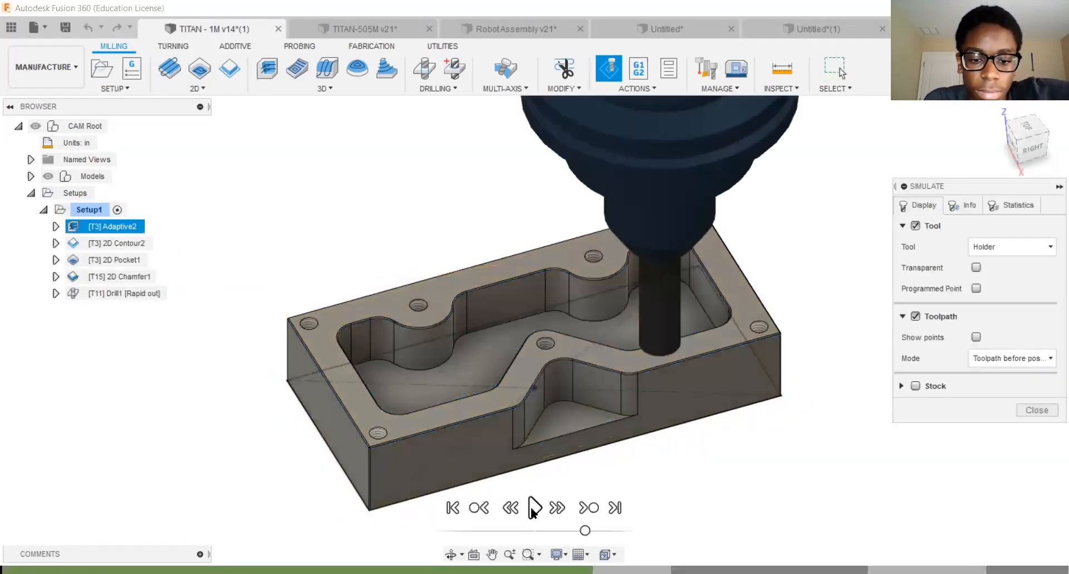
left_click(533, 507)
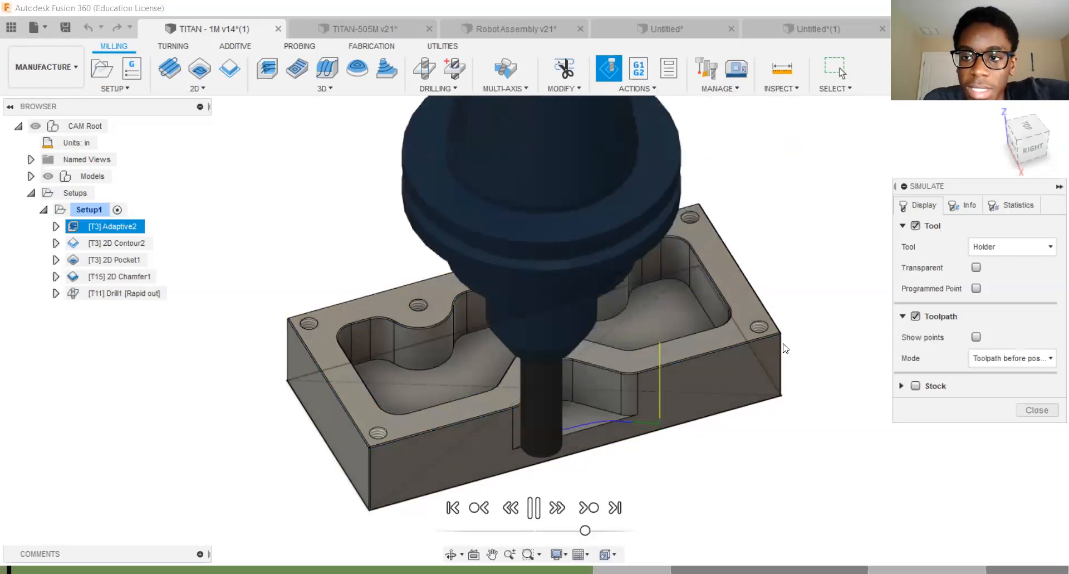
middle_click_drag(785, 350, 764, 301, "shift")
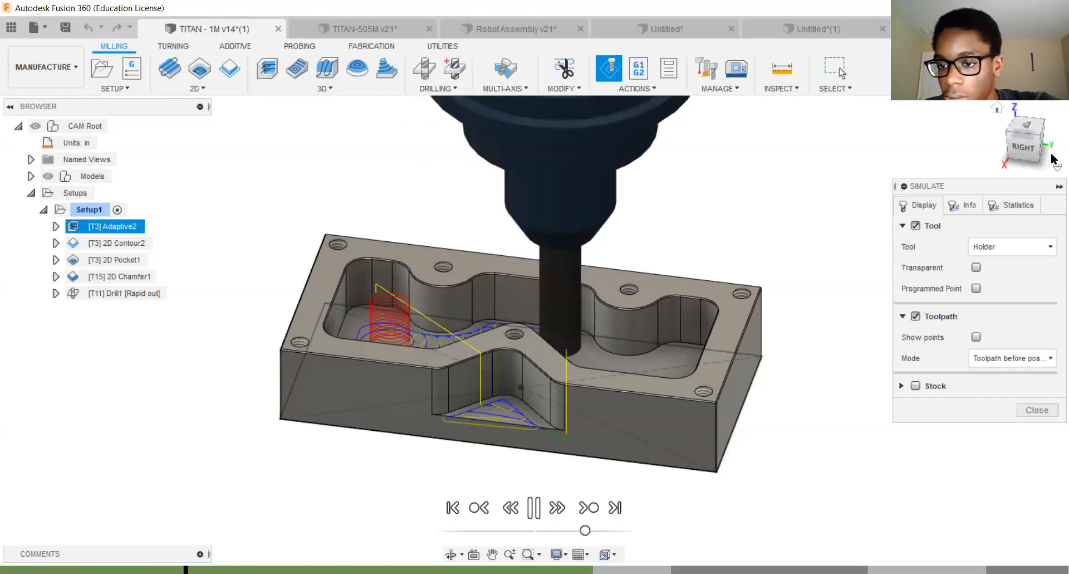
Turn on the stock display in the simulation and examine closely how the tool removes material from the pocket.
left_click(915, 385)
scroll(275, 217, "up", 3)
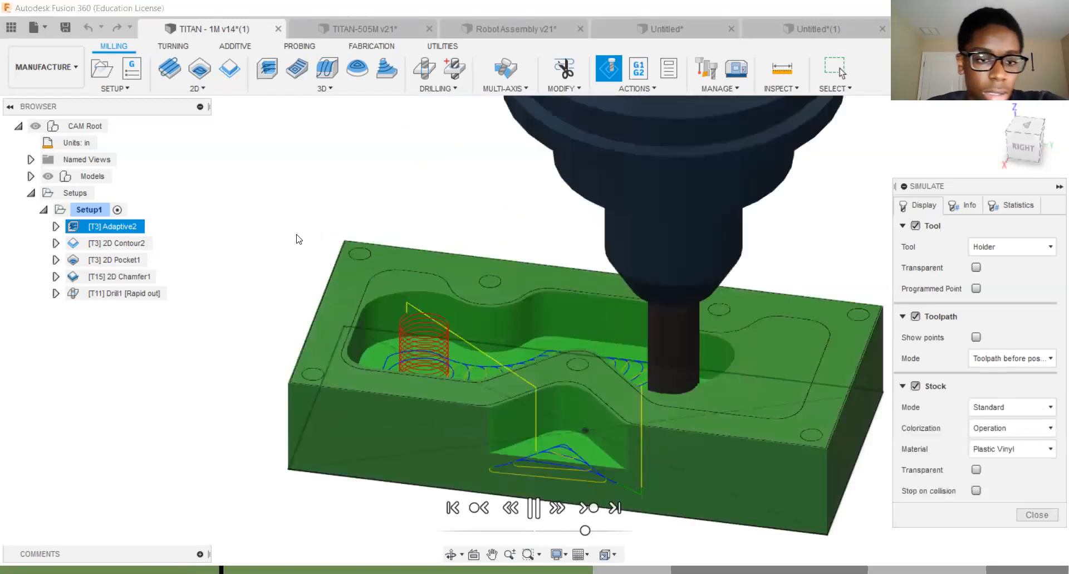
scroll(344, 244, "down", 3)
middle_click_drag(441, 271, 383, 249)
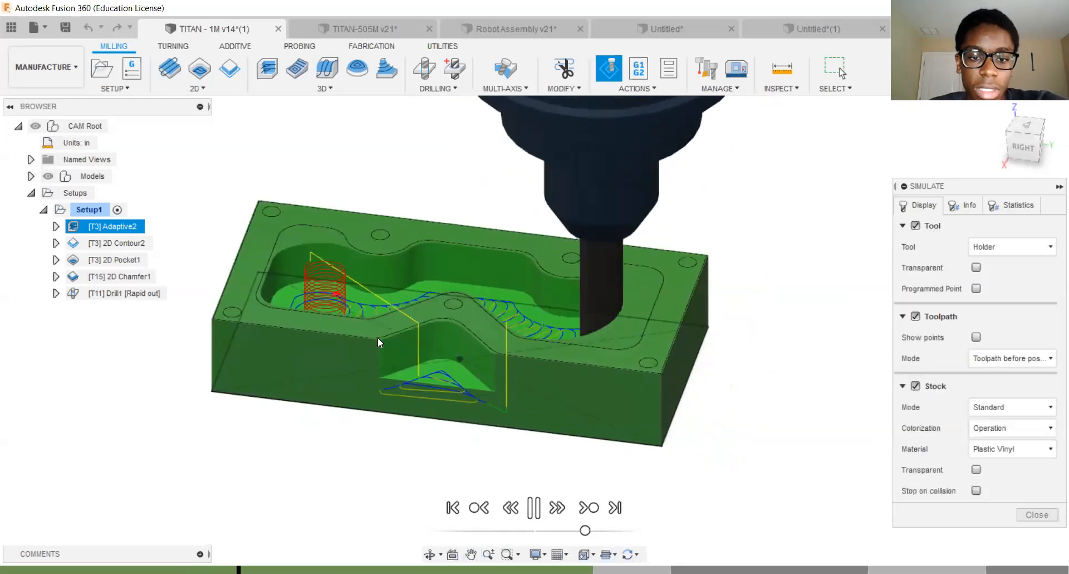
middle_click_drag(580, 323, 460, 331)
scroll(521, 290, "up", 4)
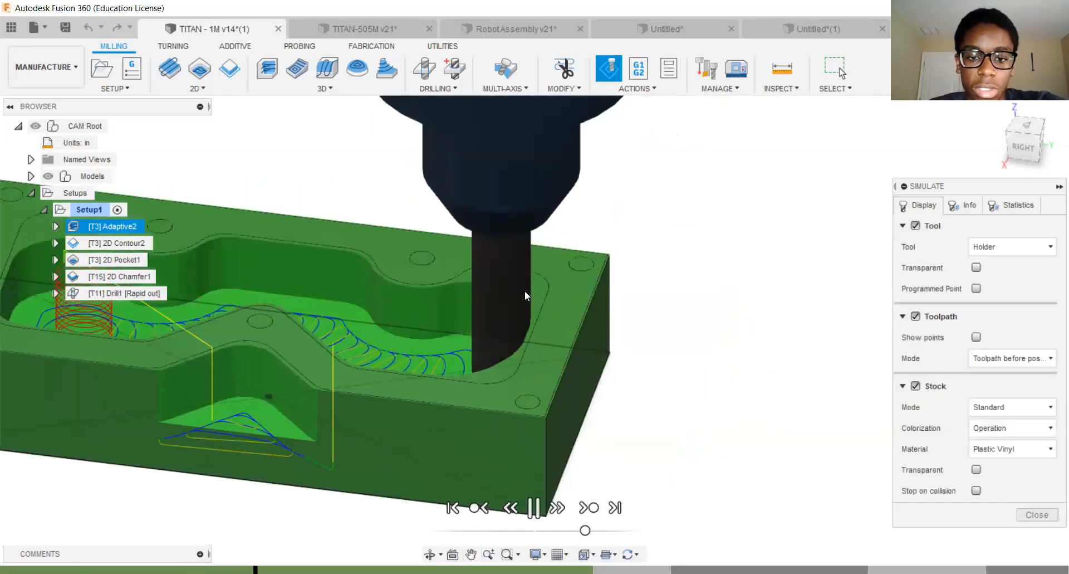
middle_click_drag(532, 287, 566, 291)
scroll(566, 291, "down", 1)
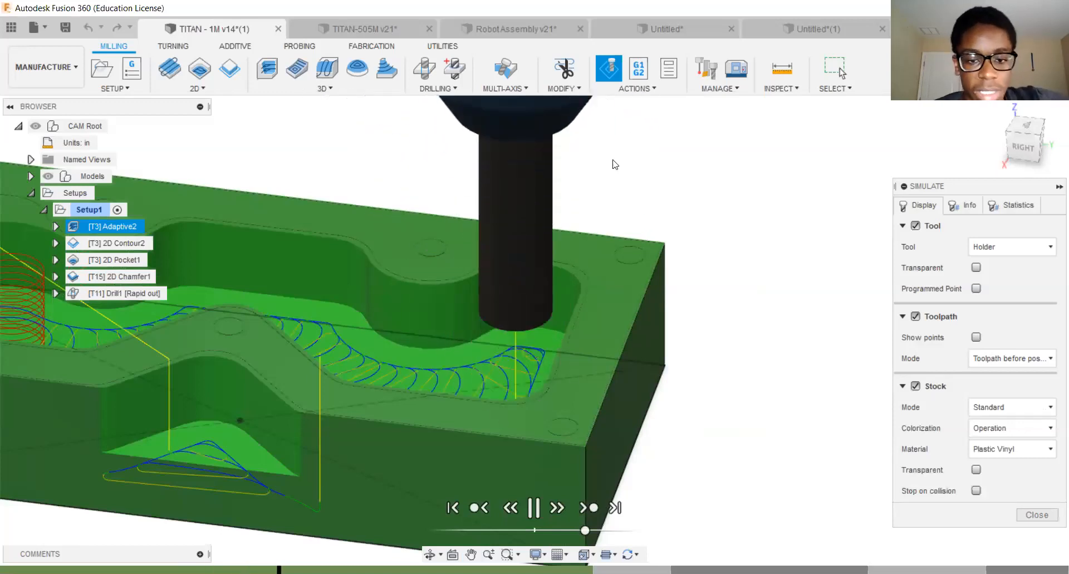
Switch to the empty Untitled(1) design and return it to the Design workspace.
scroll(485, 265, "down", 3)
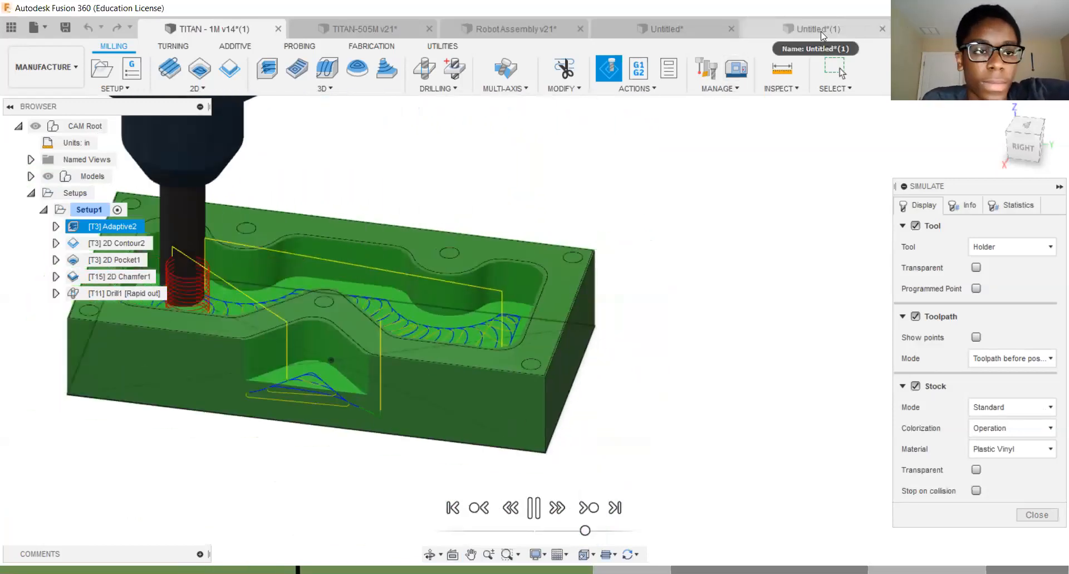
left_click(827, 26)
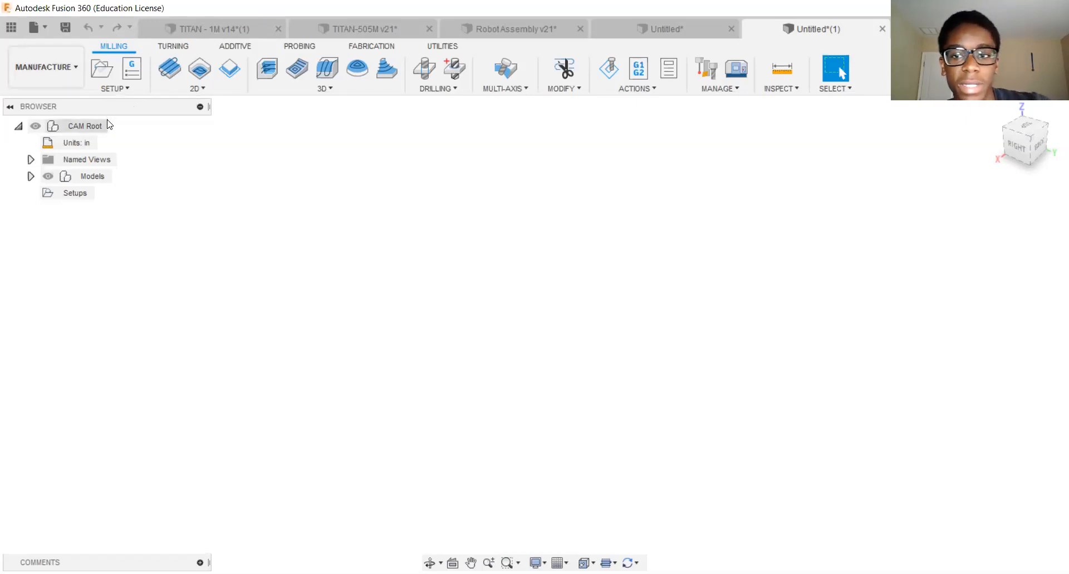
left_click(59, 65)
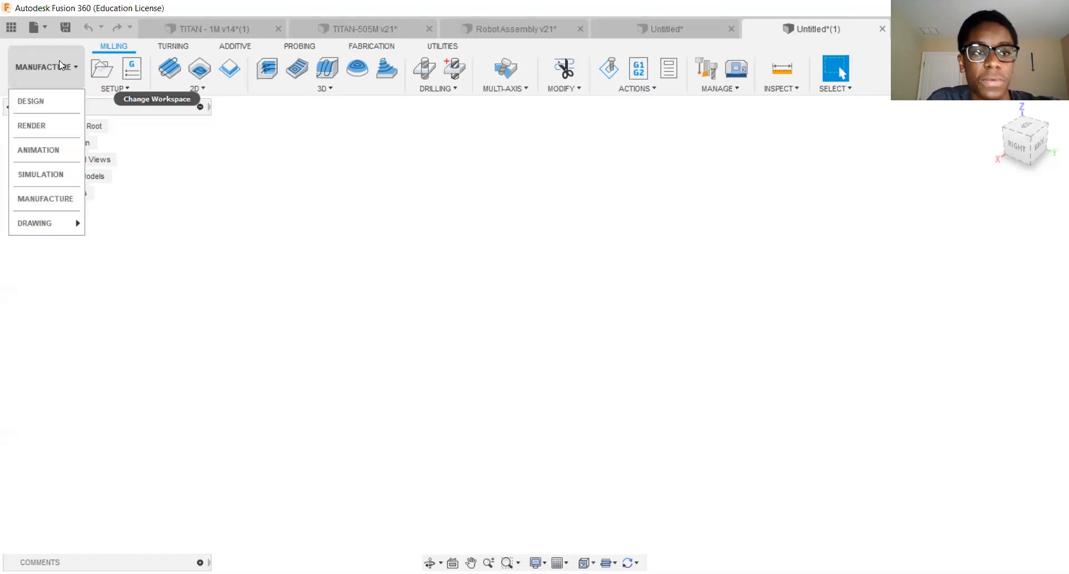
left_click(33, 104)
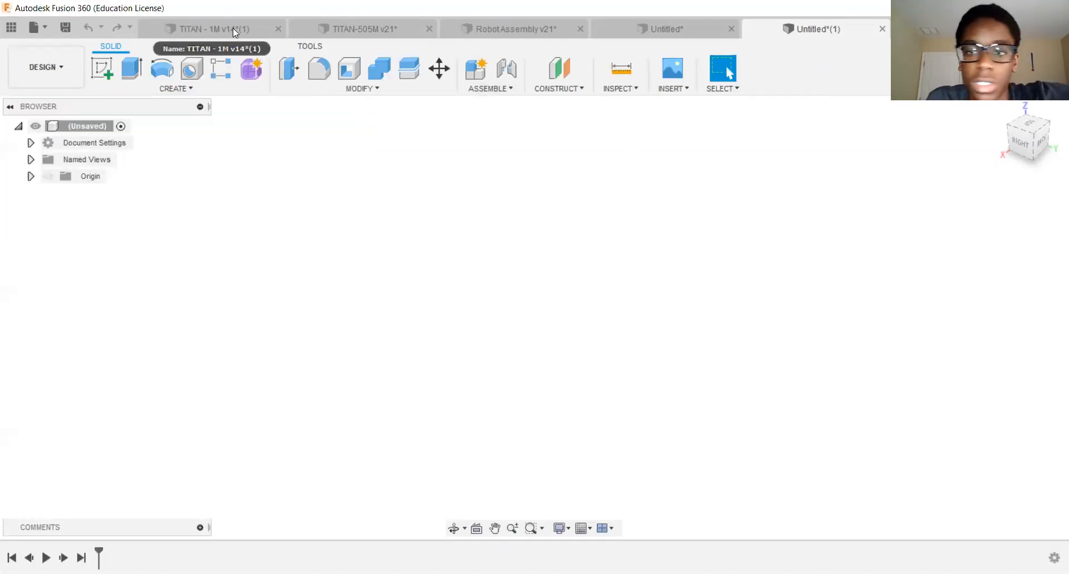
Switch to the TITAN - 1M v14 design, return it to the Design workspace and inspect the finished part.
left_click(233, 28)
left_click(47, 70)
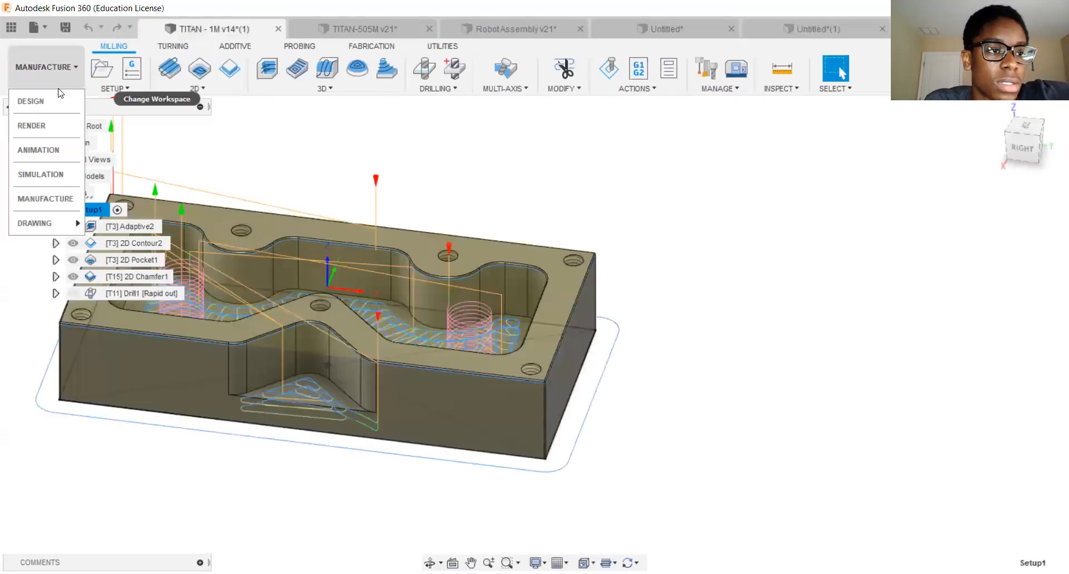
left_click(57, 92)
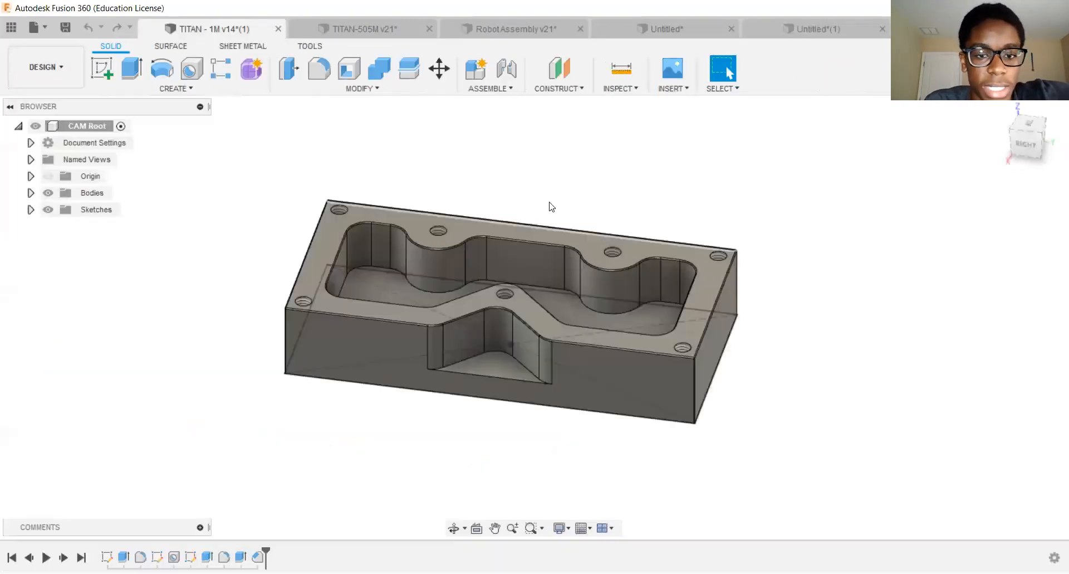
mouse_move(1037, 158)
left_mouse_down()
mouse_move(1046, 182)
mouse_move(1063, 111)
mouse_move(1061, 123)
left_mouse_up()
scroll(502, 168, "up", 2)
middle_click_drag(503, 167, 511, 134)
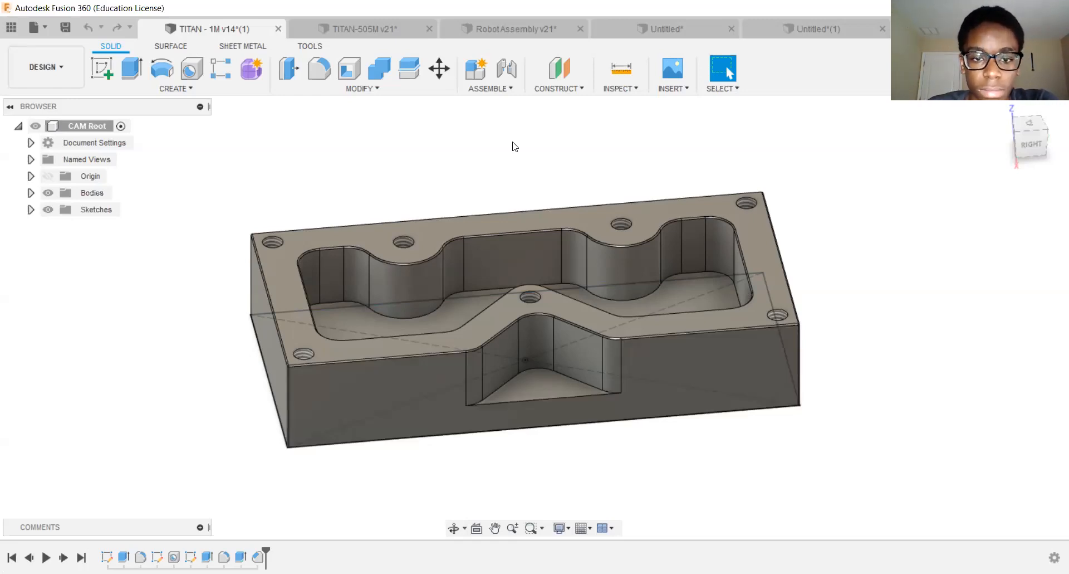
Switch to the web browser and show the first sheet of the TITAN-1M 2019 PDF drawing.
key("alt+Tab")
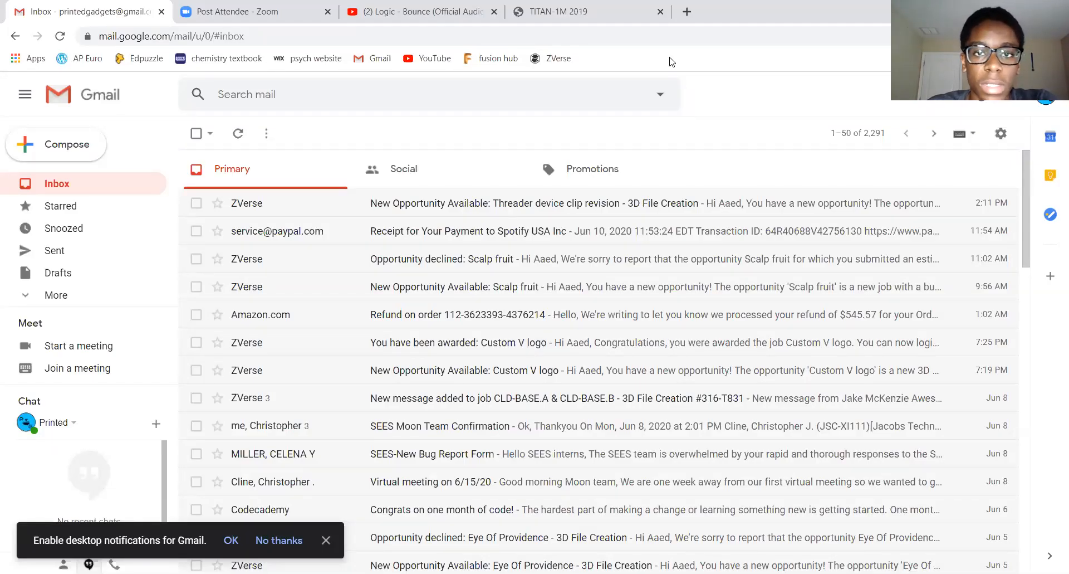
left_click(562, 11)
scroll(656, 240, "up", 7)
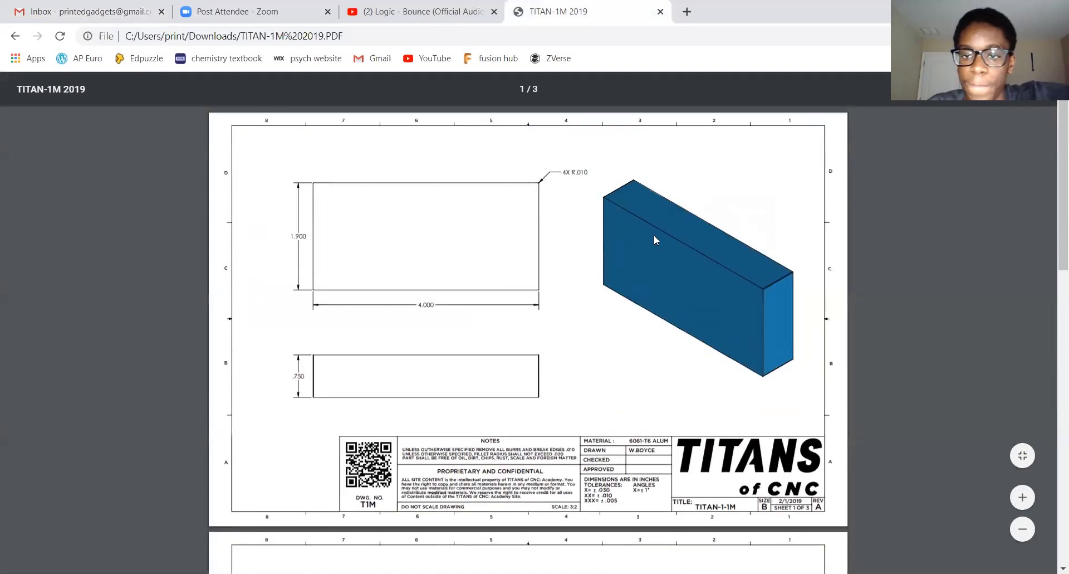
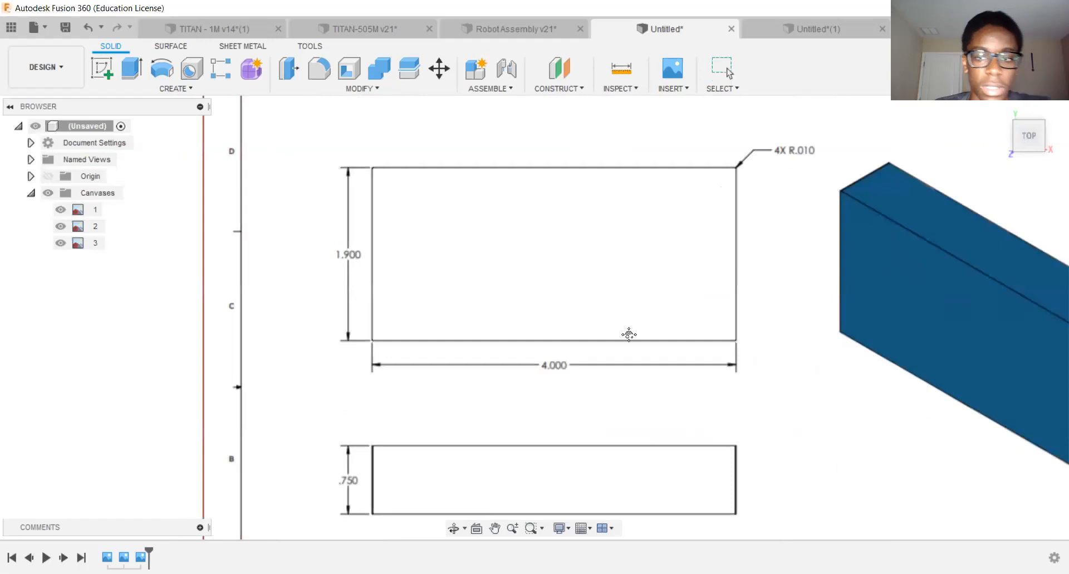
Examine the plan view, side view and dimensions of the block on the first drawing canvas in the Untitled design.
middle_click_drag(695, 216, 503, 203)
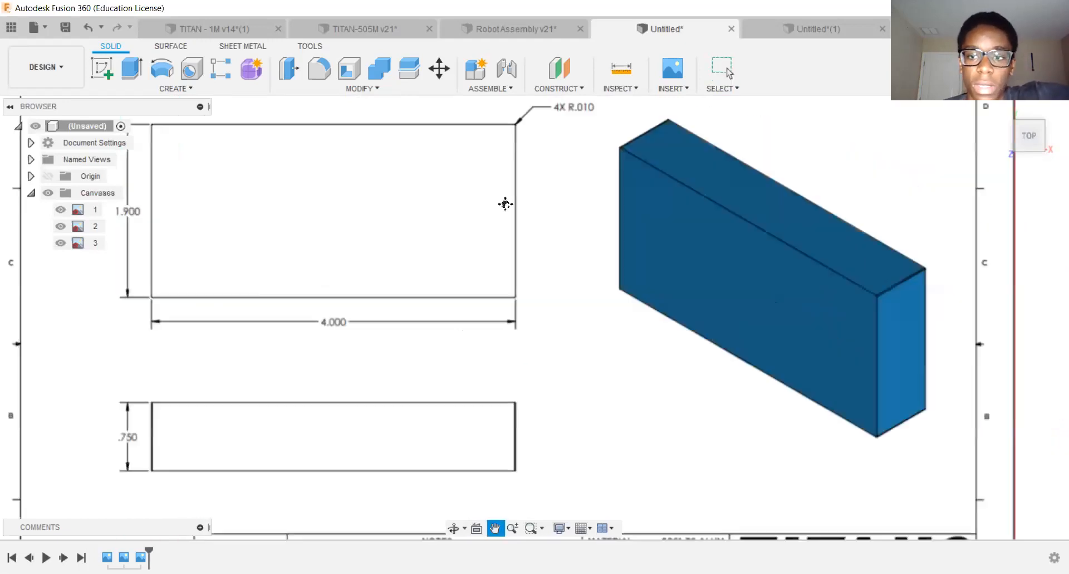
scroll(503, 202, "down", 3)
middle_click_drag(335, 214, 458, 275)
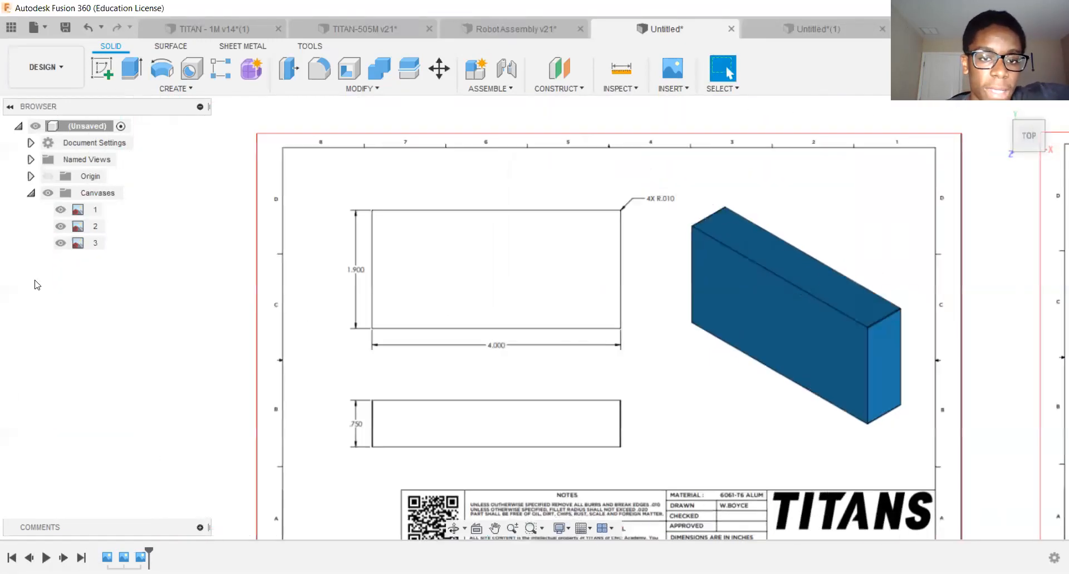
scroll(331, 261, "up", 5)
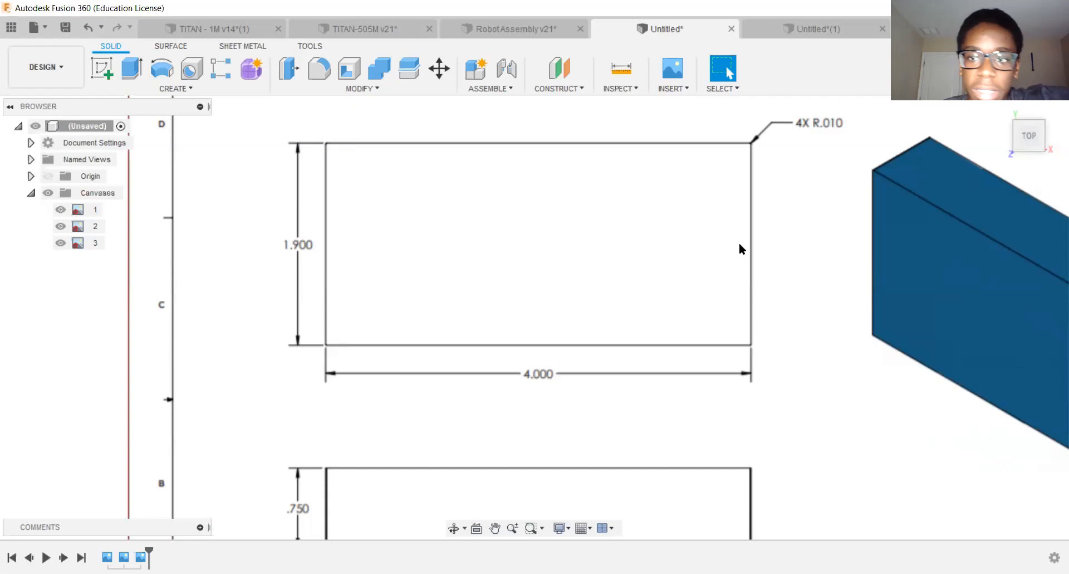
scroll(511, 363, "up", 2)
scroll(522, 369, "down", 1)
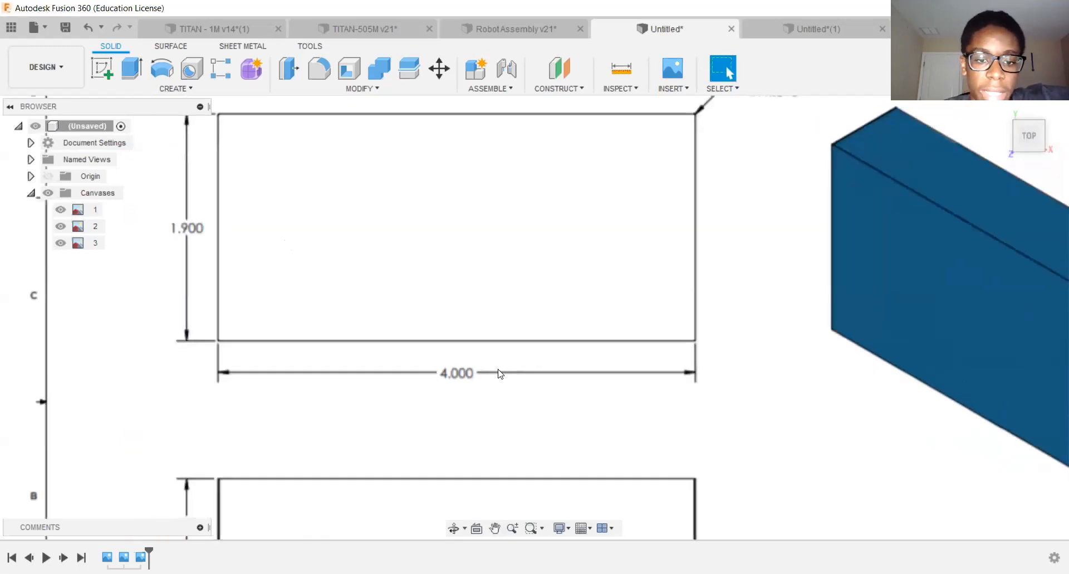
scroll(567, 296, "down", 8)
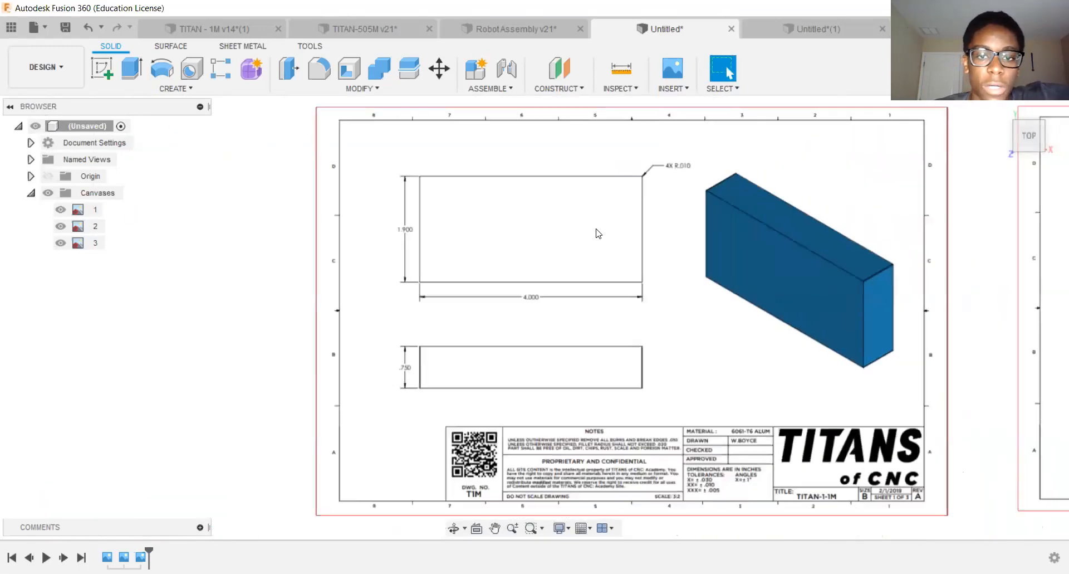
scroll(719, 172, "down", 3)
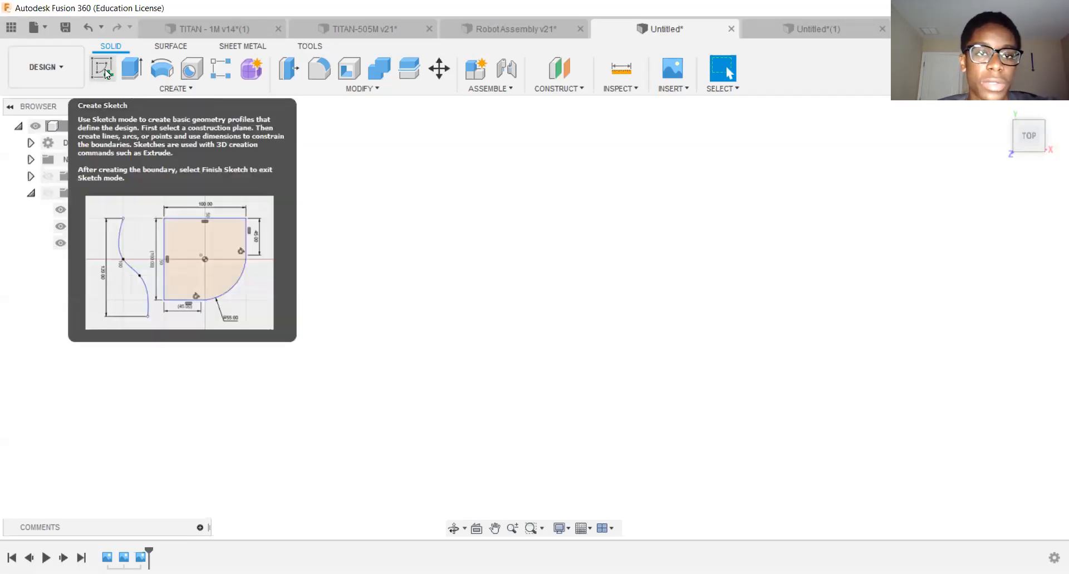
Create a sketch on the XY plane, viewed from the top.
left_click(105, 69)
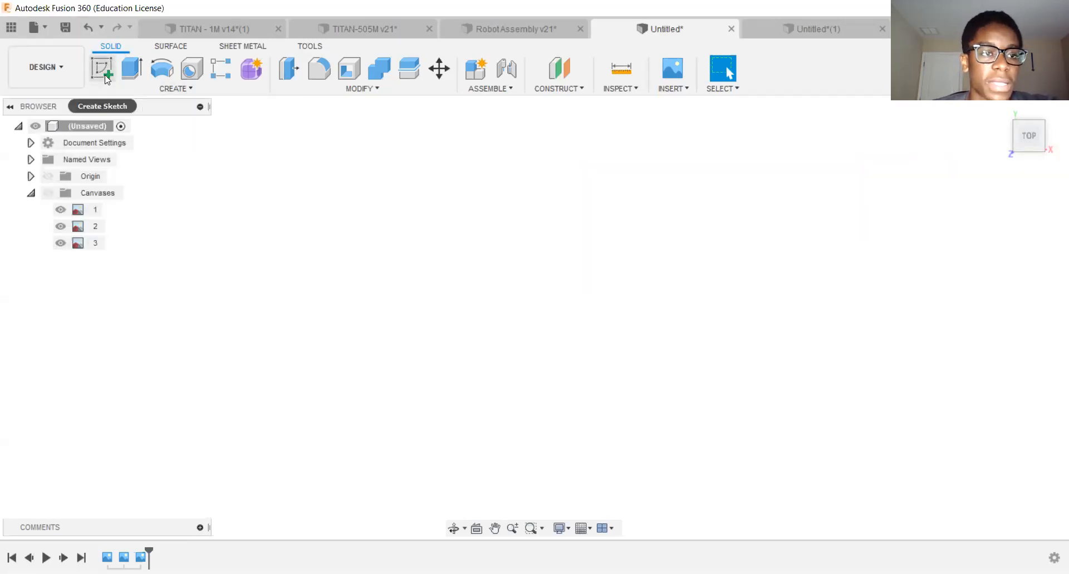
left_click(522, 220)
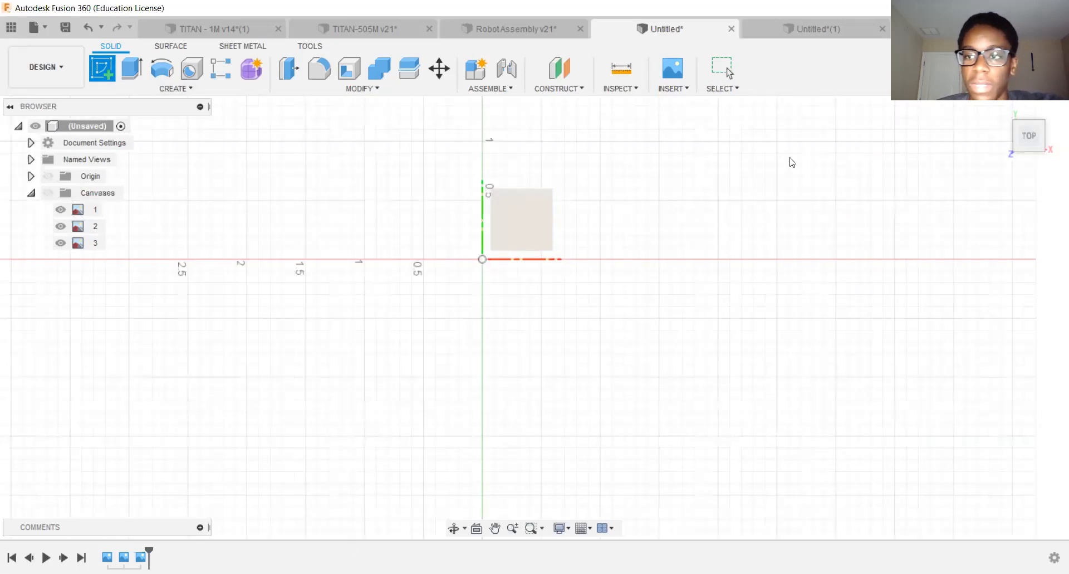
left_click(1046, 149)
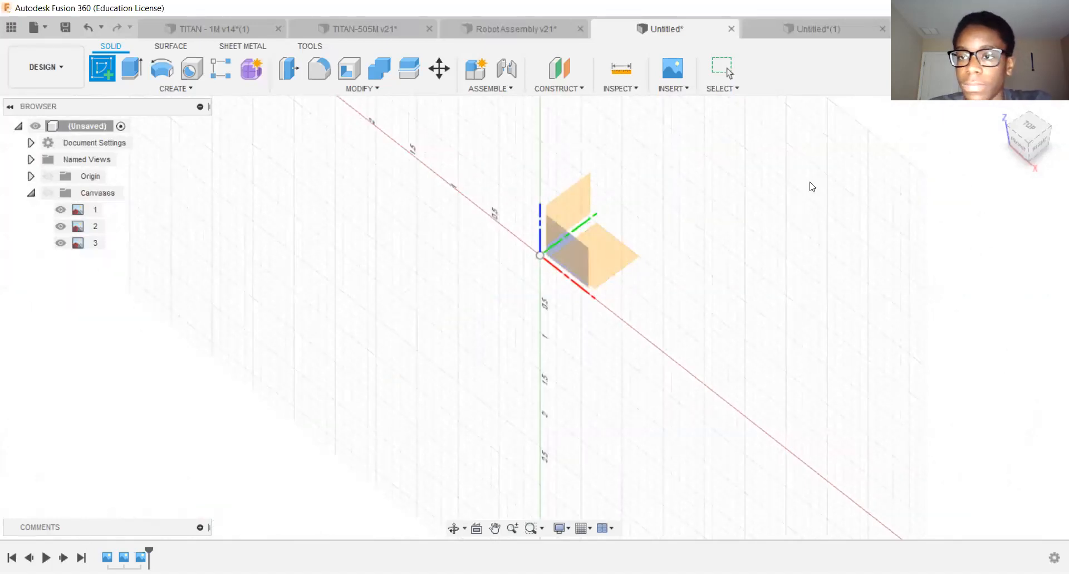
left_click(1036, 128)
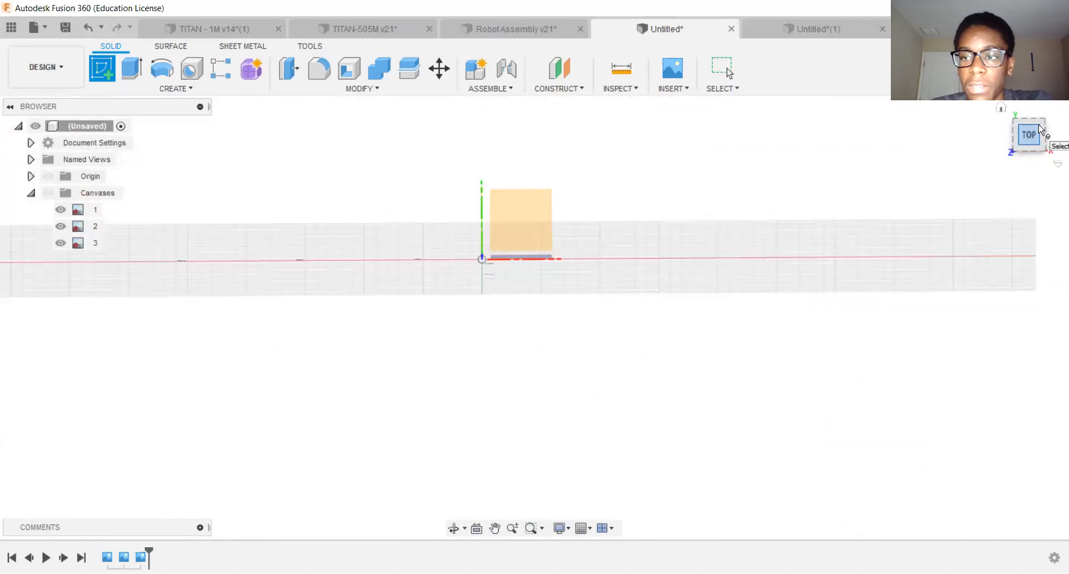
left_click(520, 208)
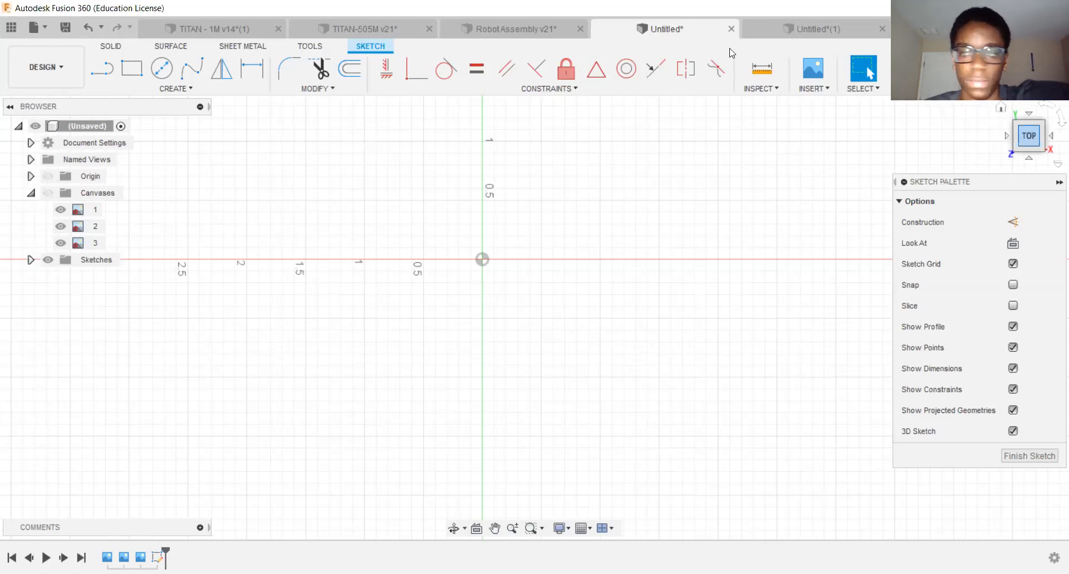
Try sketching a 2-Point Rectangle that encloses the origin, and undo it.
left_click(164, 90)
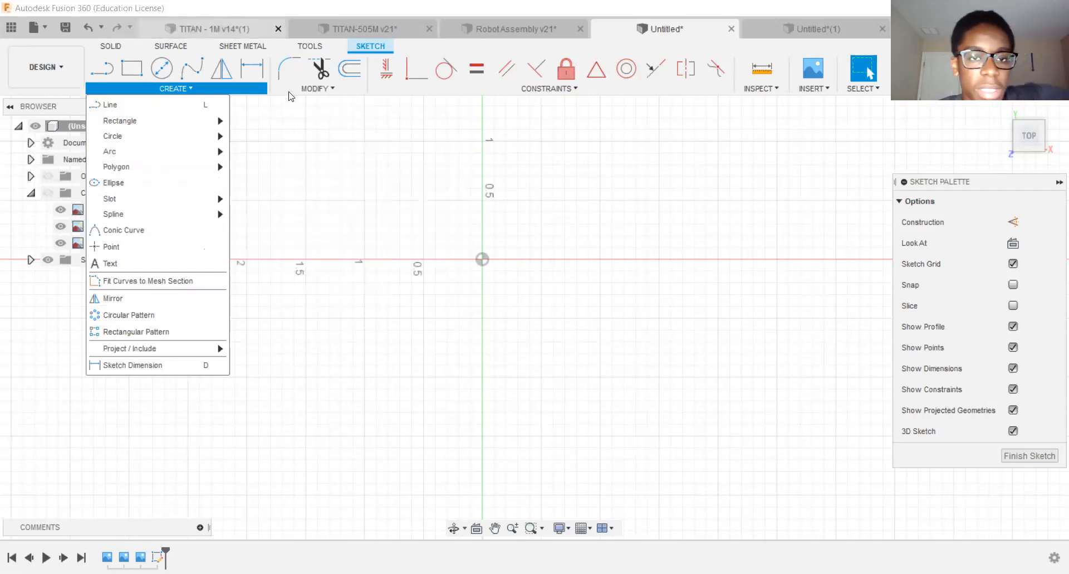
mouse_move(138, 114)
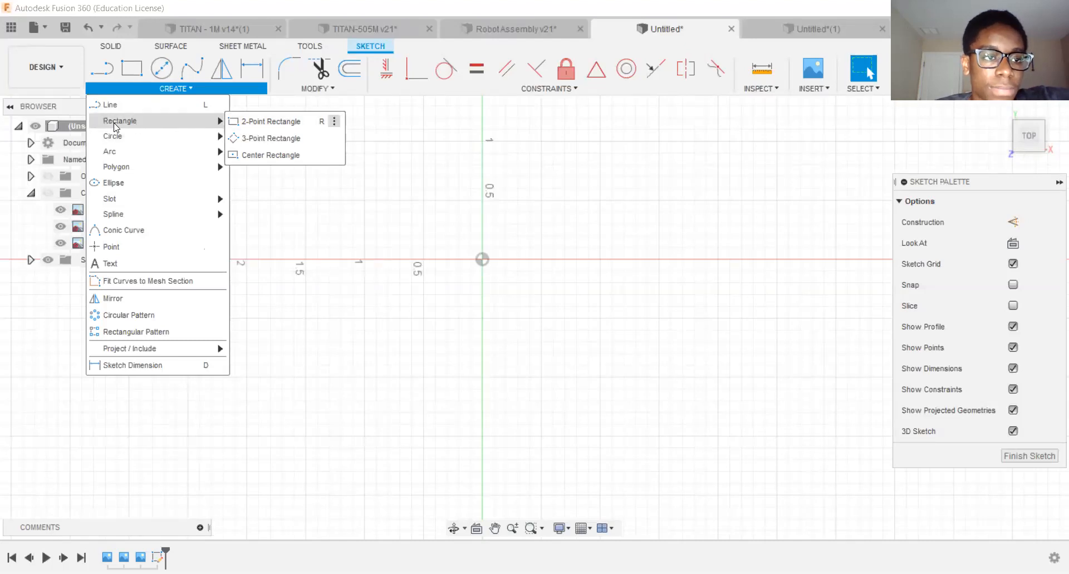
left_click(282, 122)
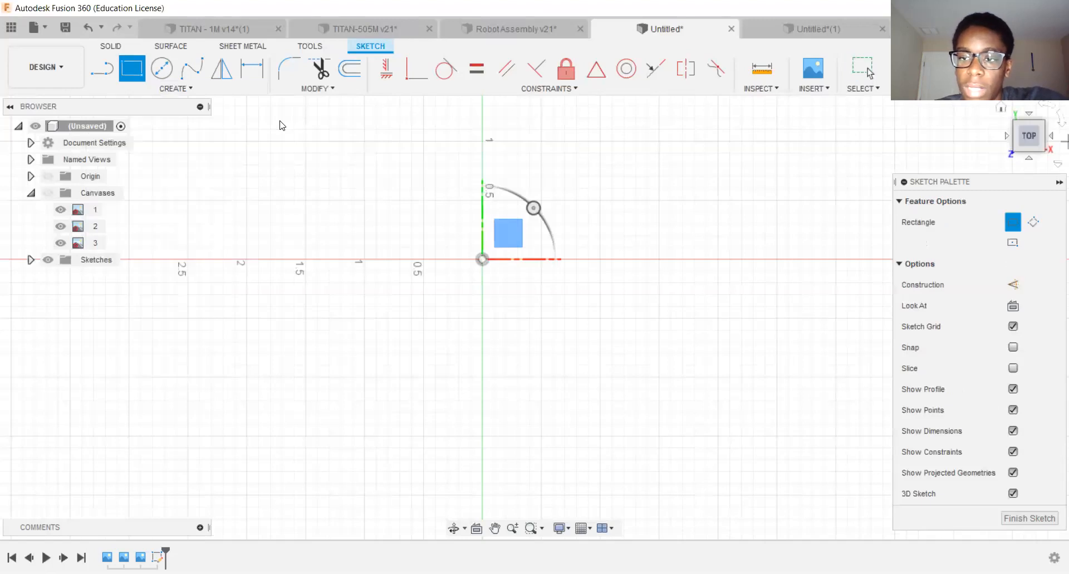
mouse_move(946, 182)
left_mouse_down()
mouse_move(918, 133)
mouse_move(901, 135)
left_mouse_up()
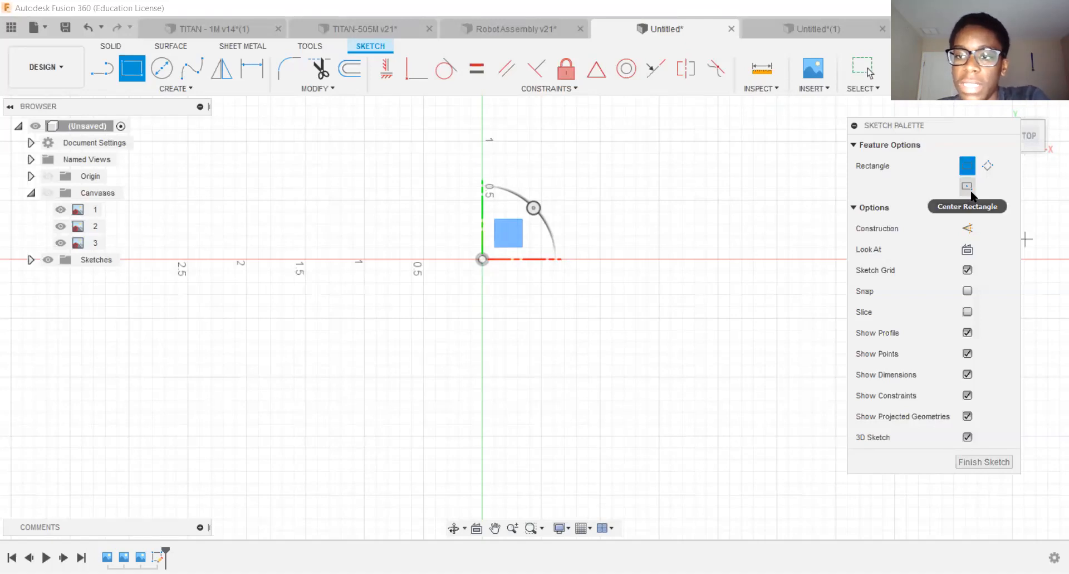
left_click(336, 142)
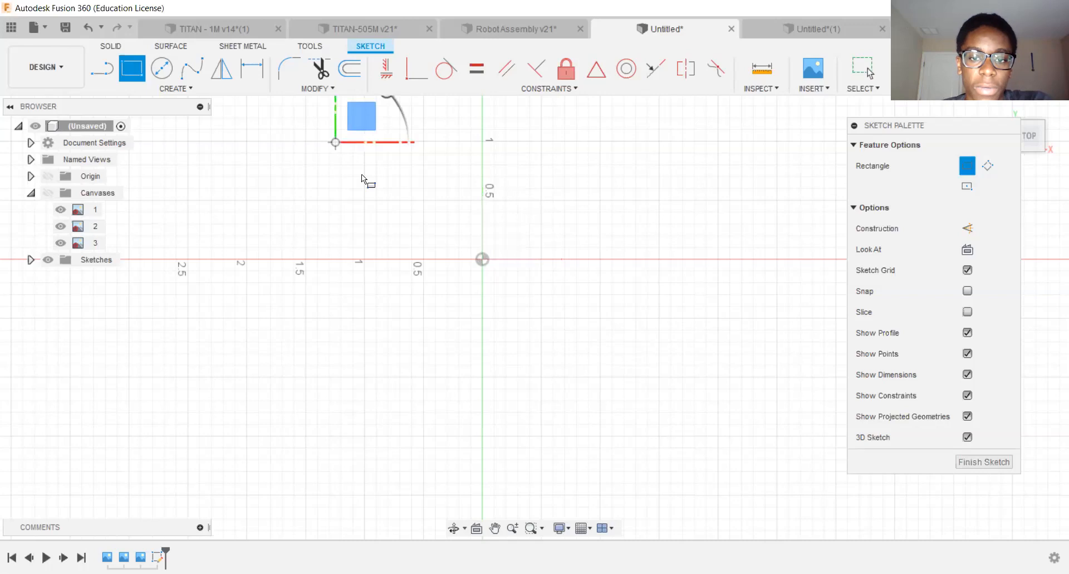
left_click(617, 308)
key("Escape")
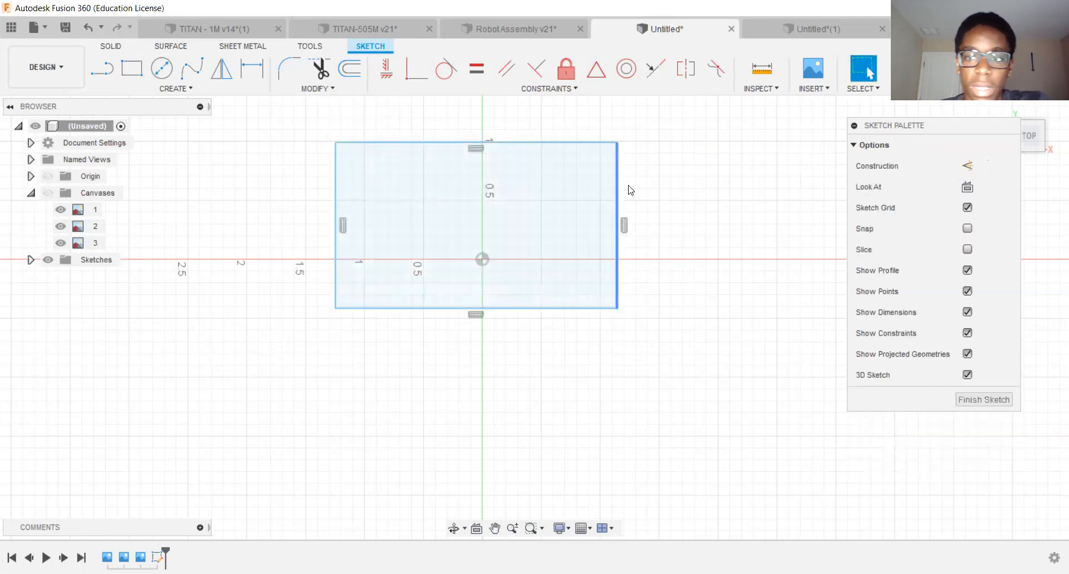
key("ctrl+z")
Sketch a Center Rectangle on the origin, 1.9 in high and 3.1 in wide.
left_click(132, 69)
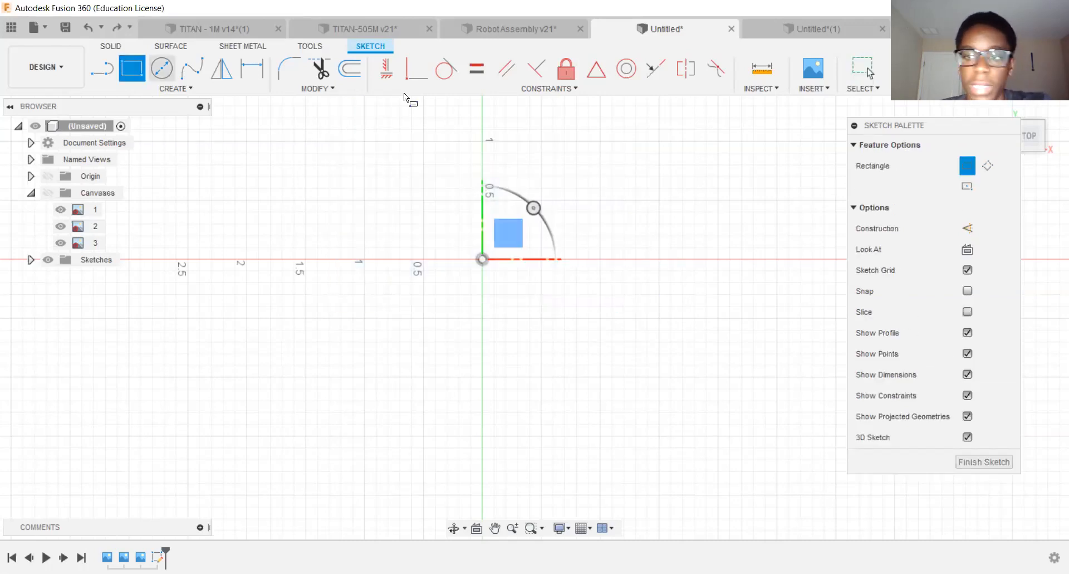
left_click(968, 188)
left_click(482, 260)
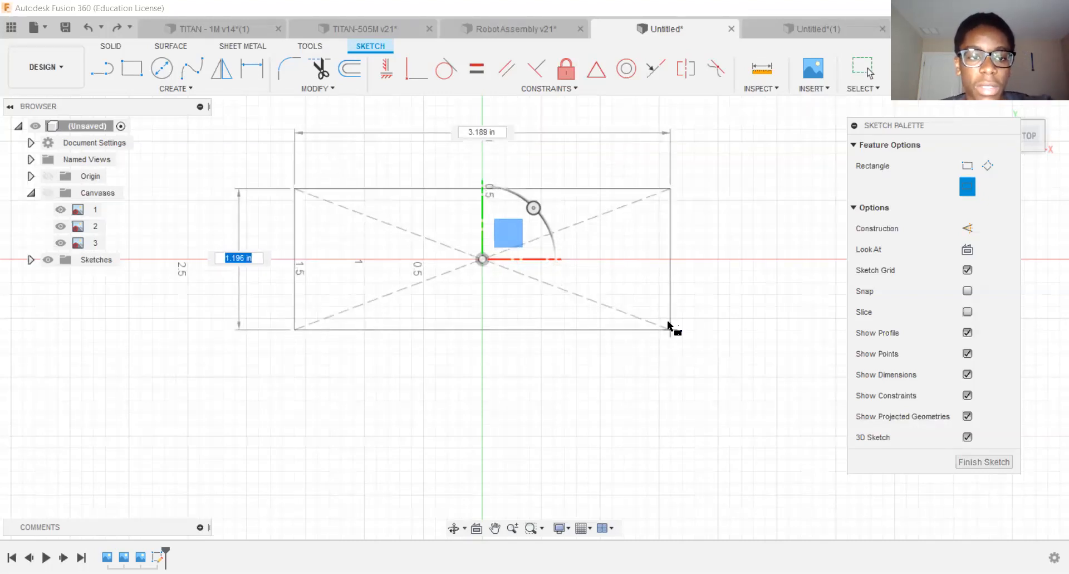
type("1.9")
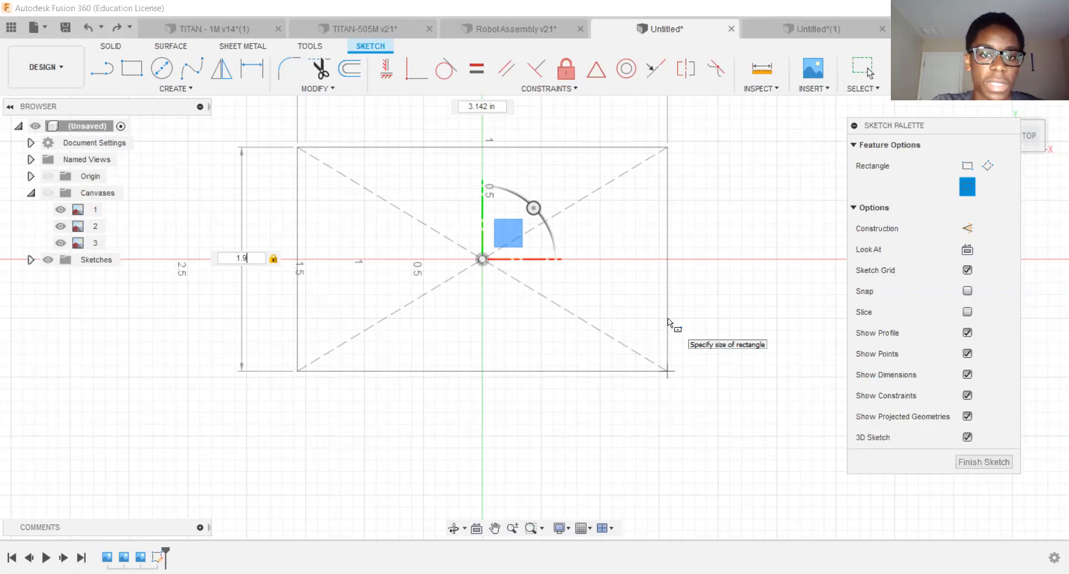
key("Tab")
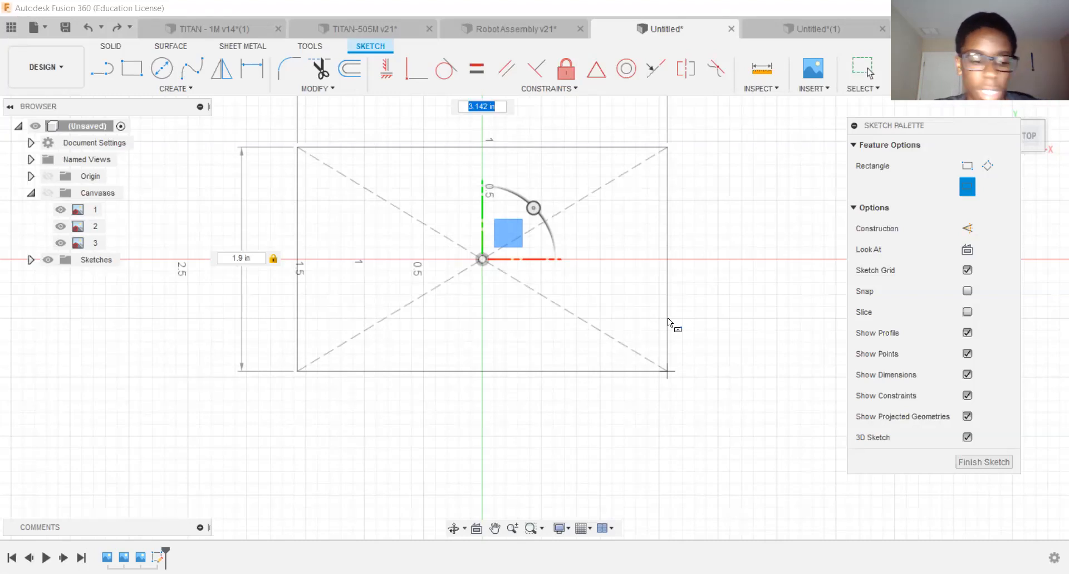
type("3.1")
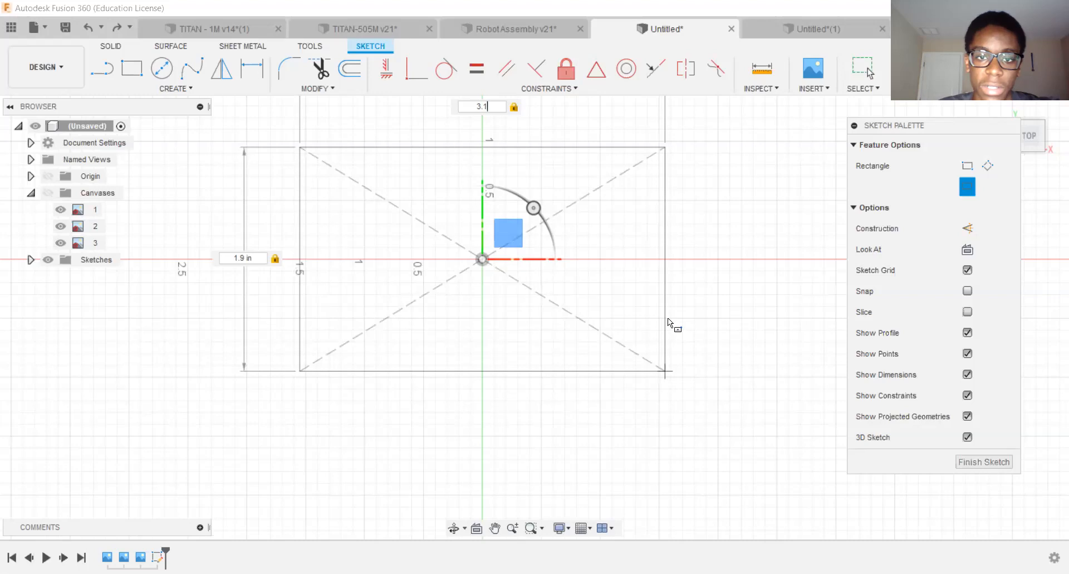
key("Return")
middle_click_drag(444, 392, 474, 425)
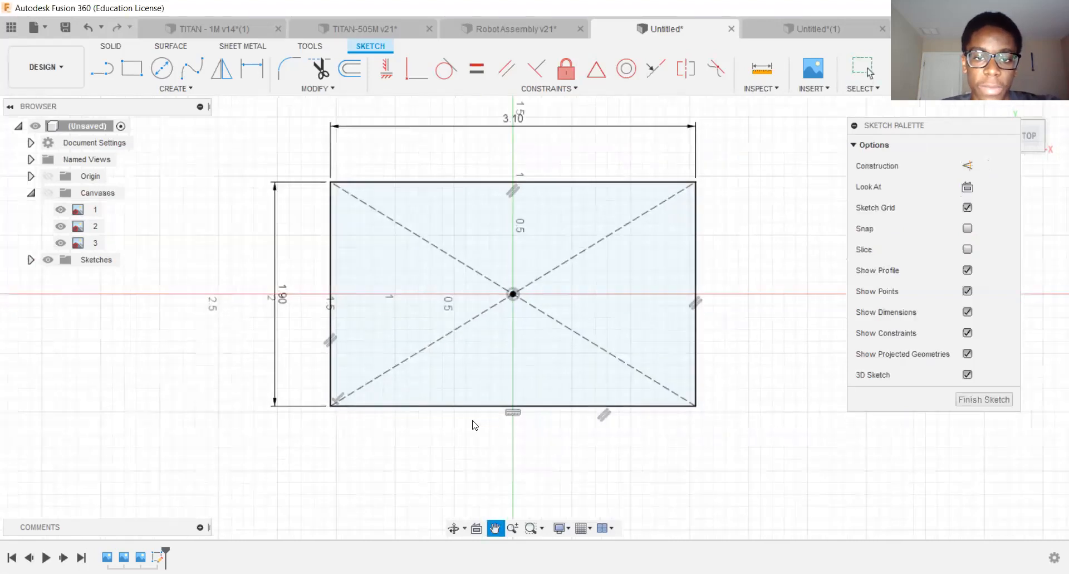
scroll(474, 425, "down", 2)
key("Escape")
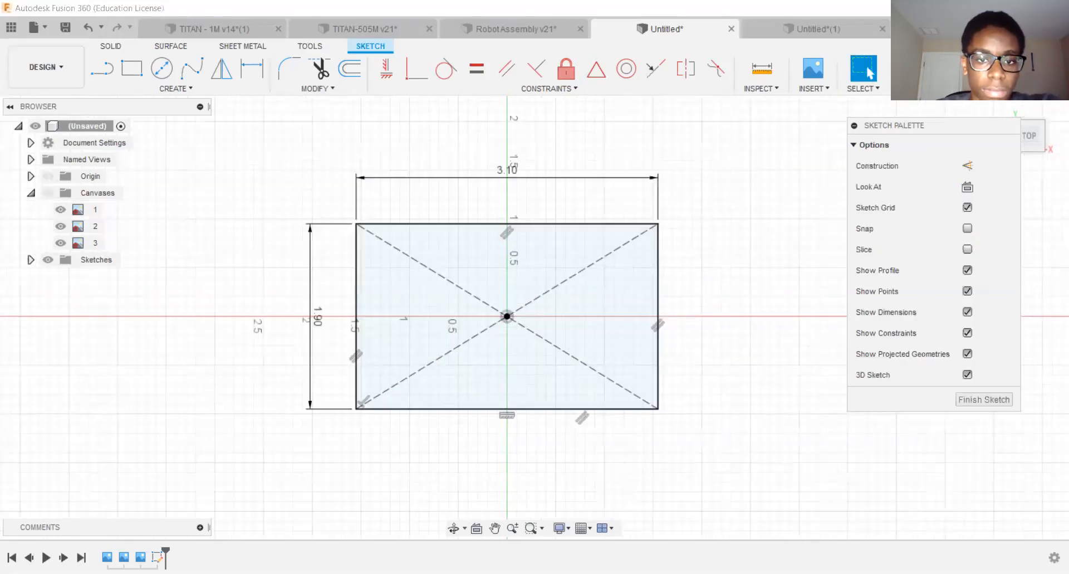
scroll(513, 167, "up", 2)
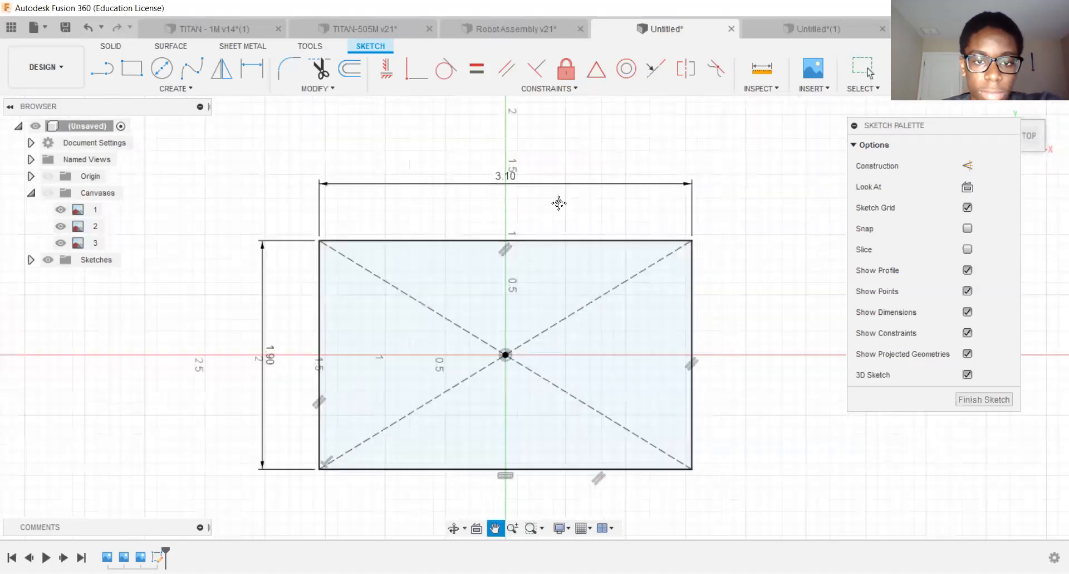
Set the rectangle's width dimension to 4 in.
middle_click_drag(532, 208, 496, 196)
scroll(594, 198, "down", 1)
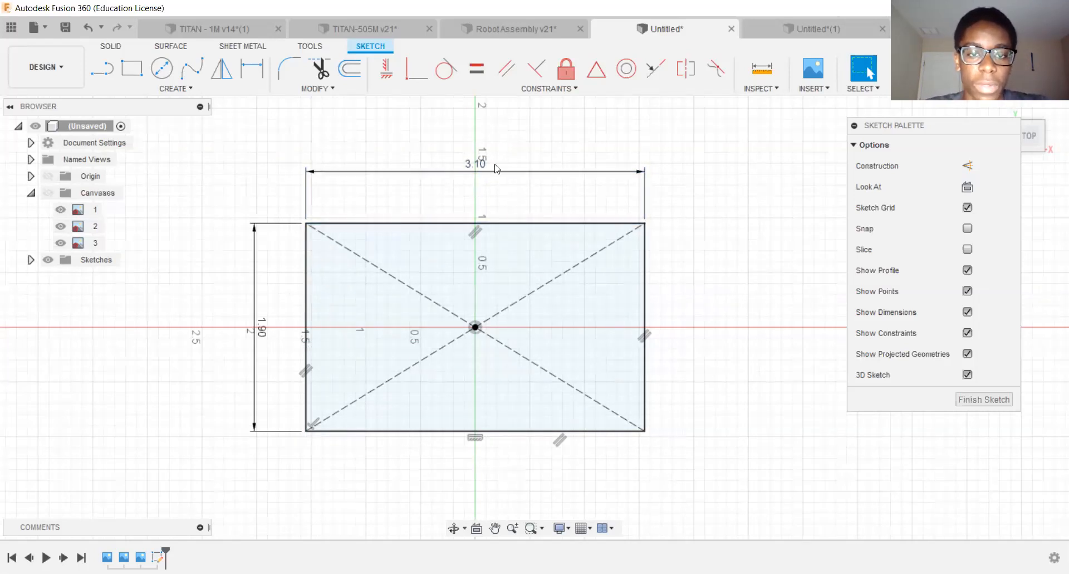
scroll(495, 168, "up", 2)
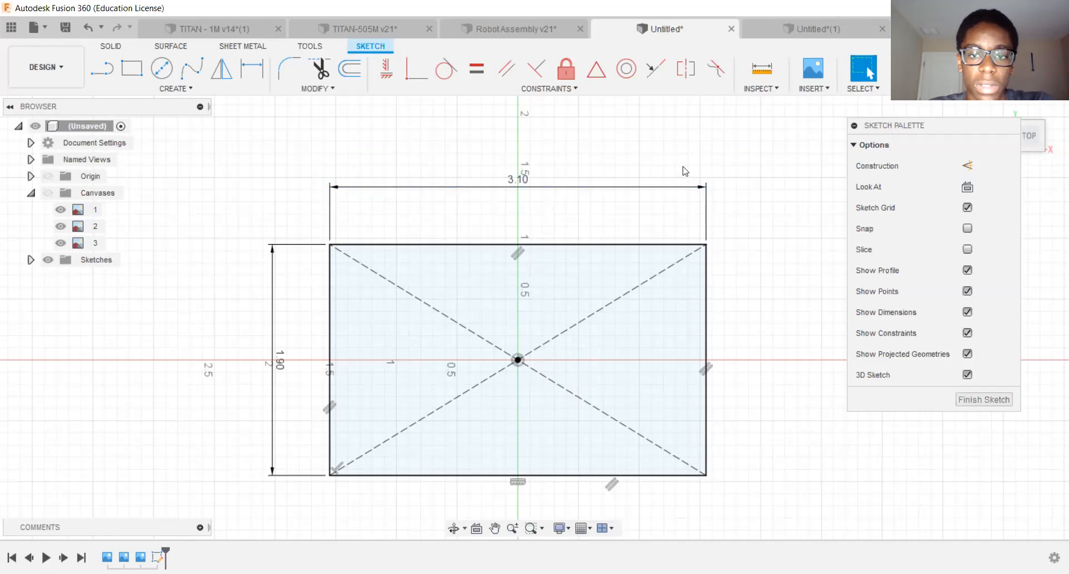
double_click(528, 185)
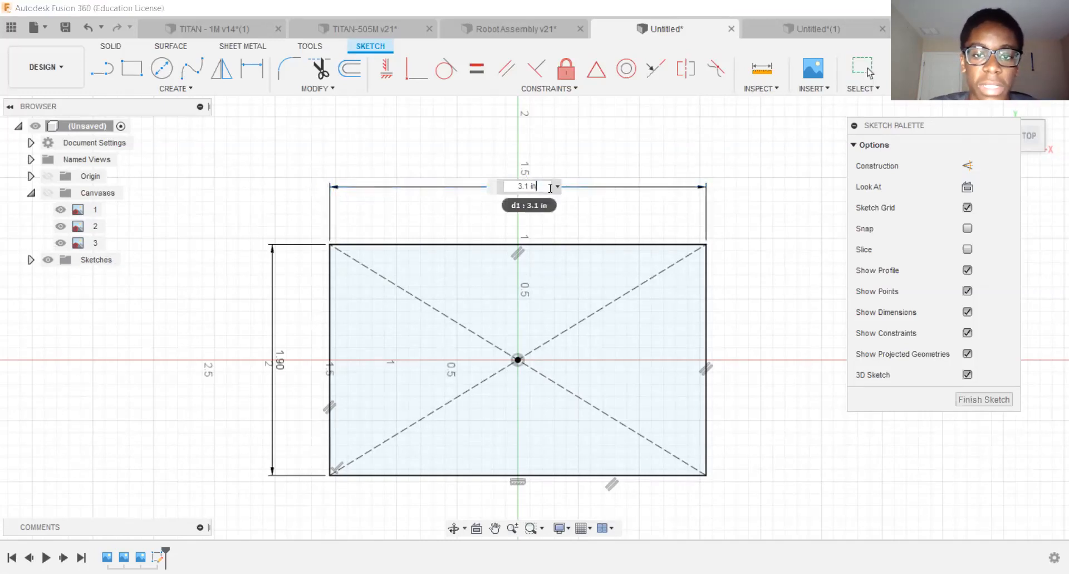
key("BackSpace")
key("BackSpace")
key("BackSpace")
key("BackSpace")
key("BackSpace")
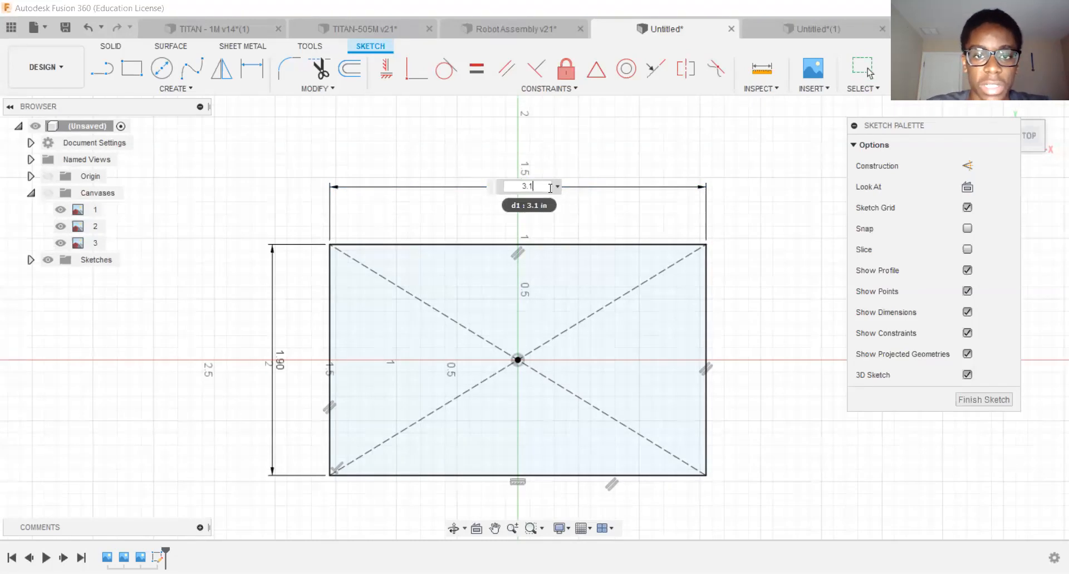
key("BackSpace")
type("4")
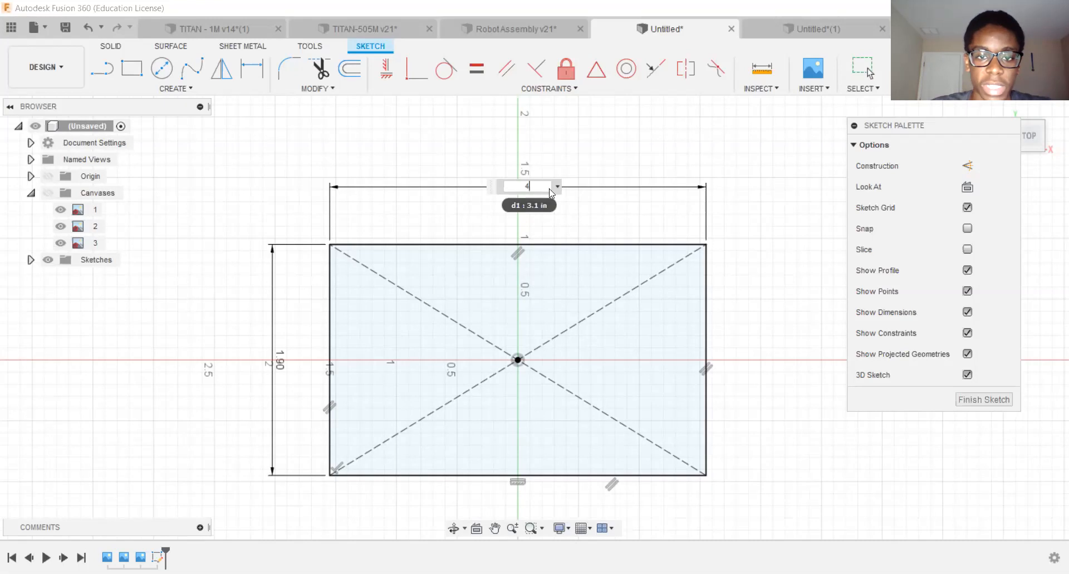
key("Return")
scroll(393, 320, "down", 3)
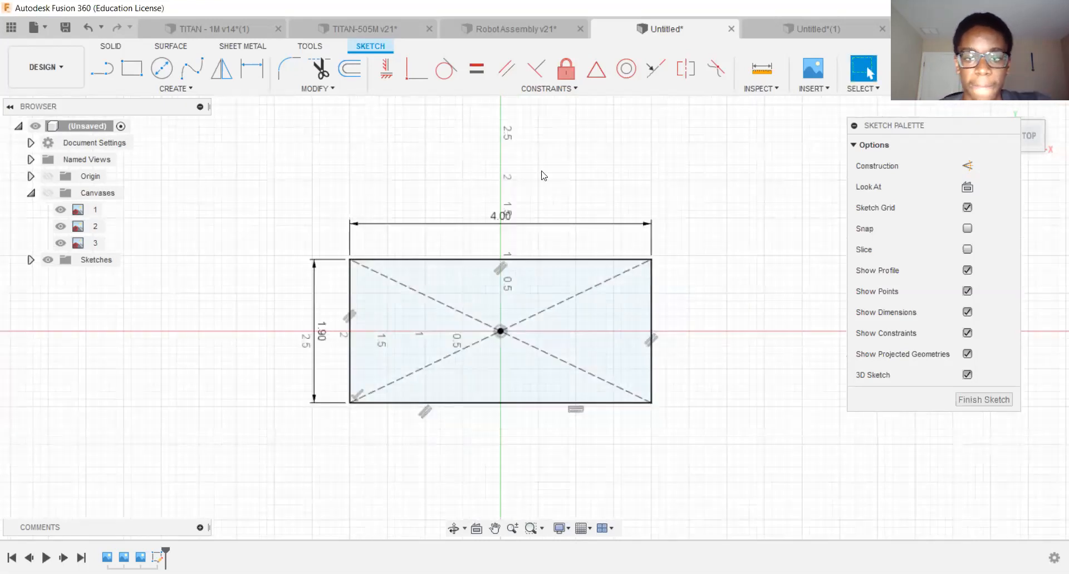
scroll(542, 174, "down", 2)
scroll(530, 187, "up", 1)
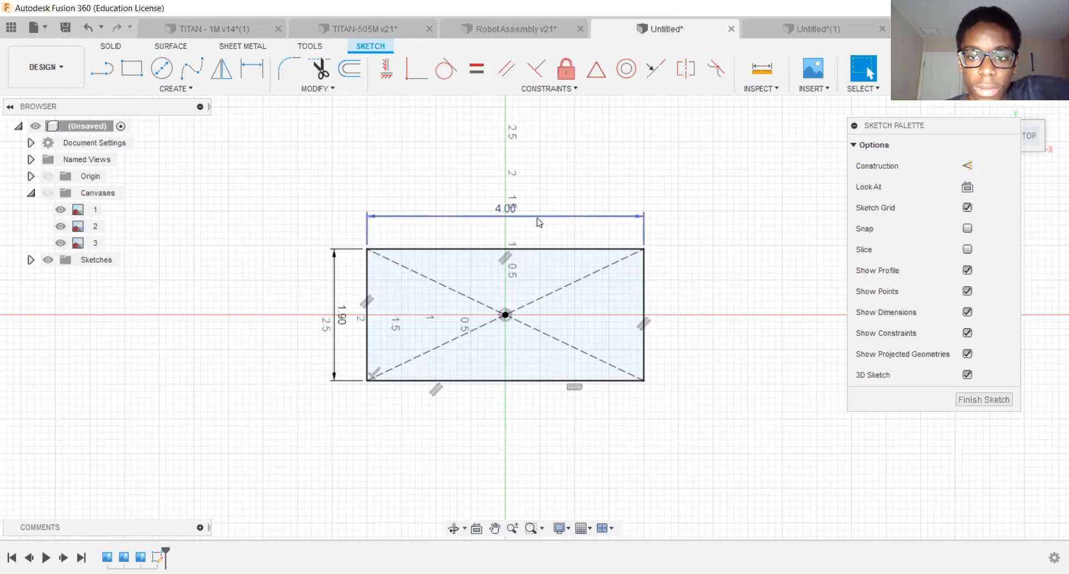
Try to add a second height dimension to the rectangle's right edge with Sketch Dimension, and cancel it.
scroll(537, 222, "up", 1)
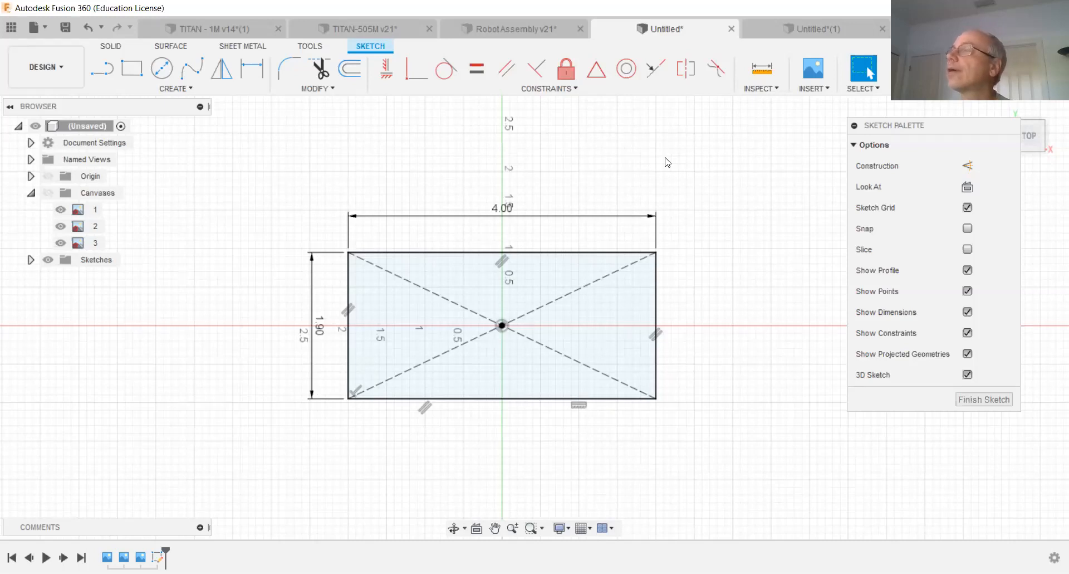
scroll(350, 251, "up", 3)
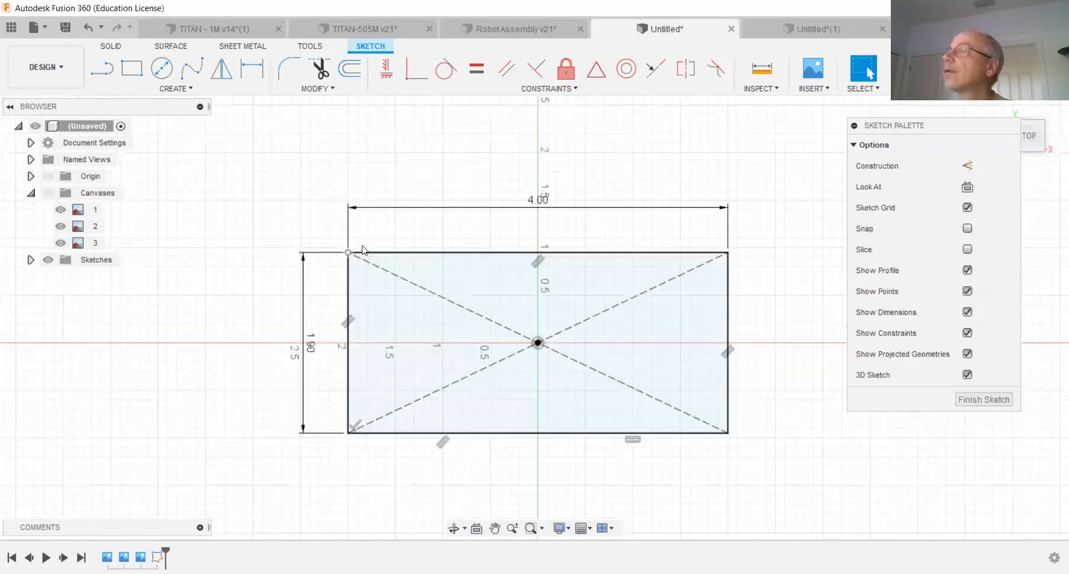
middle_click_drag(427, 170, 432, 167)
scroll(432, 168, "down", 3)
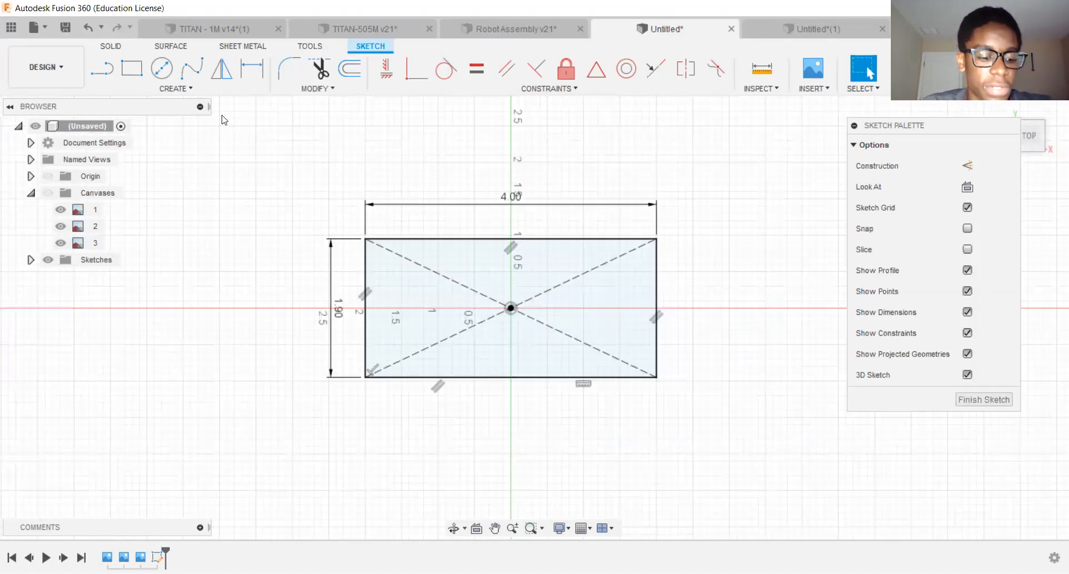
left_click(186, 90)
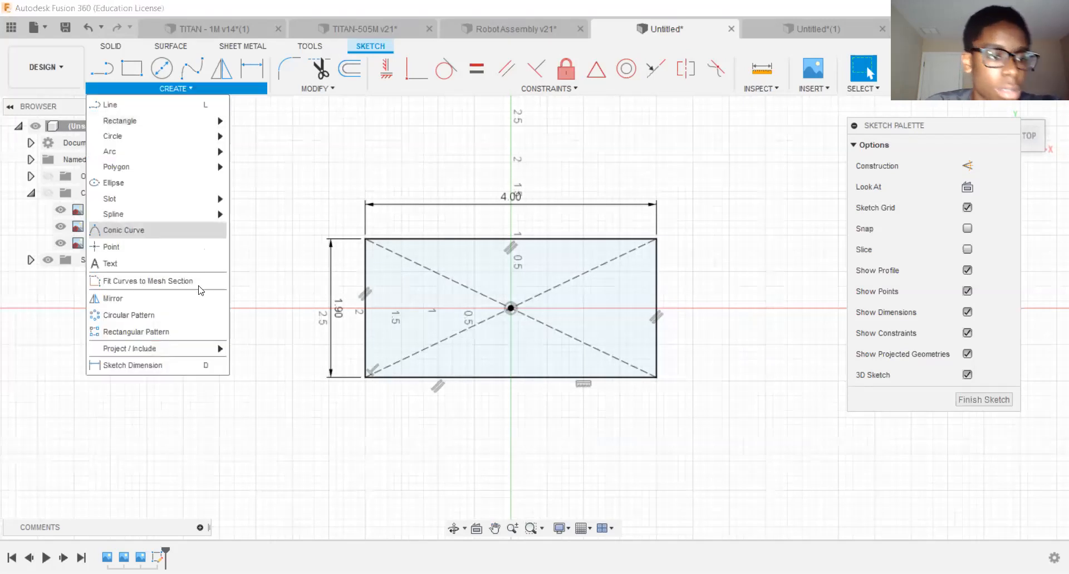
left_click(136, 366)
middle_click_drag(652, 275, 530, 258)
left_click(530, 259)
left_click(603, 252)
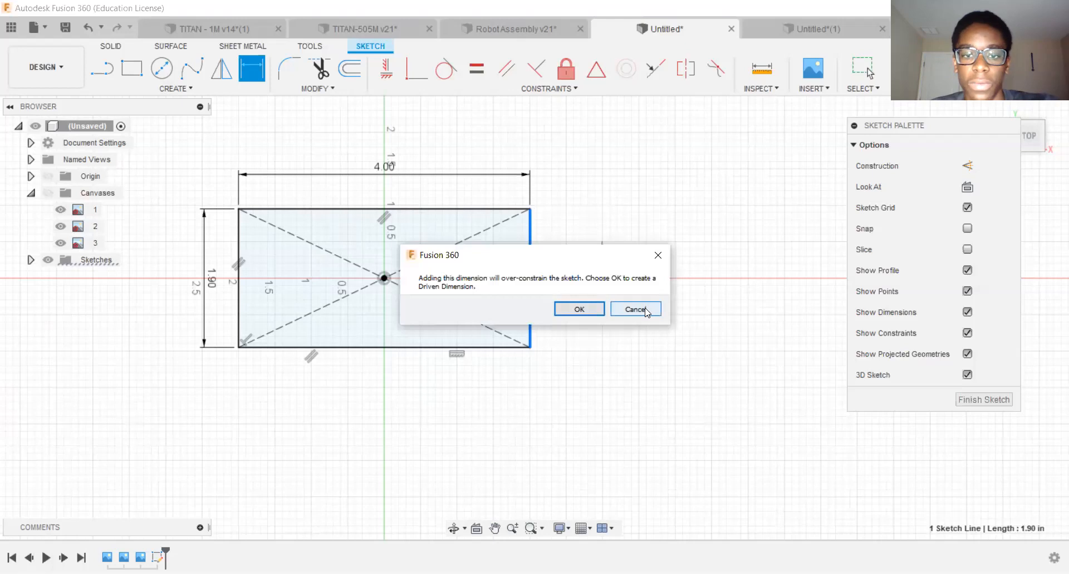
left_click(636, 310)
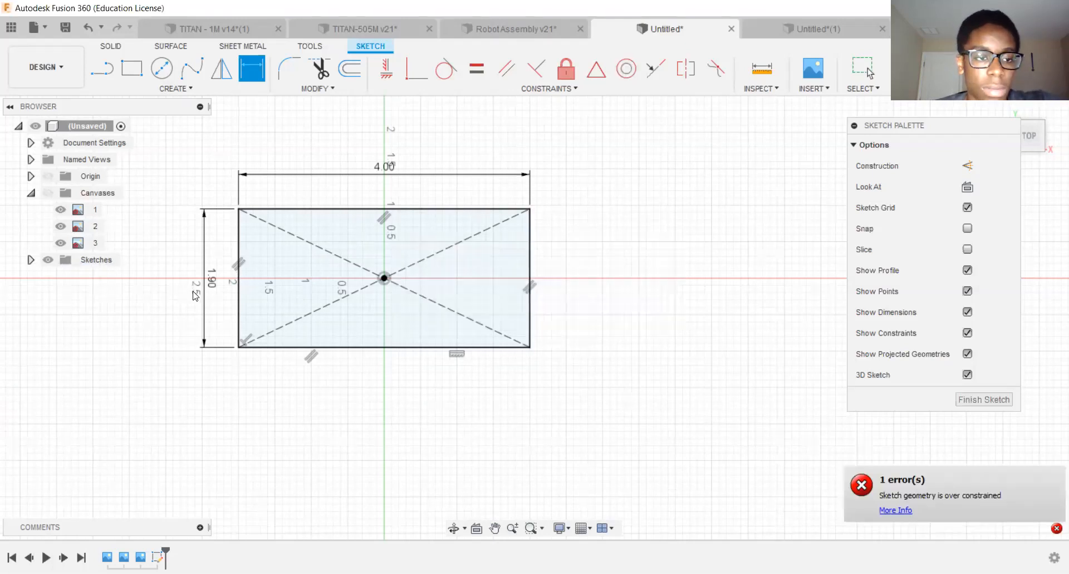
Finish the rectangle sketch and view it from an angle.
middle_click_drag(455, 254, 502, 252)
scroll(502, 252, "down", 2)
scroll(436, 198, "up", 3)
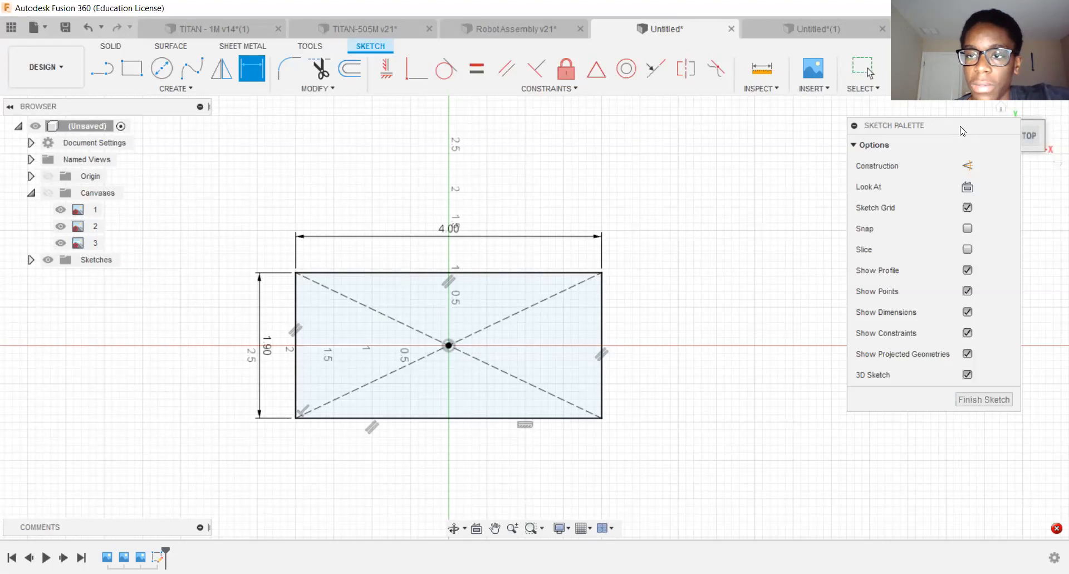
left_click_drag(963, 131, 957, 133)
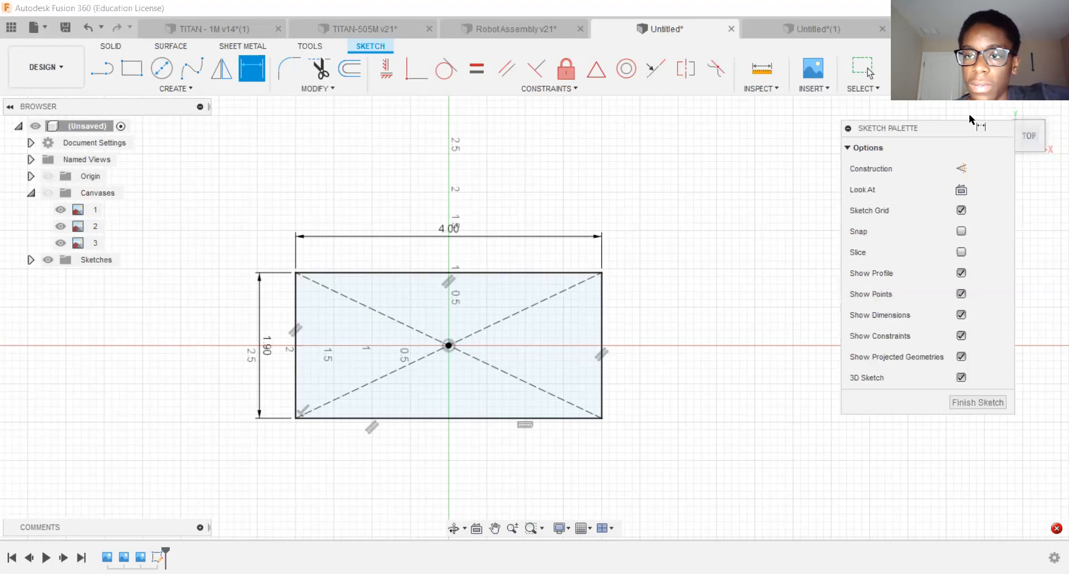
left_click(976, 402)
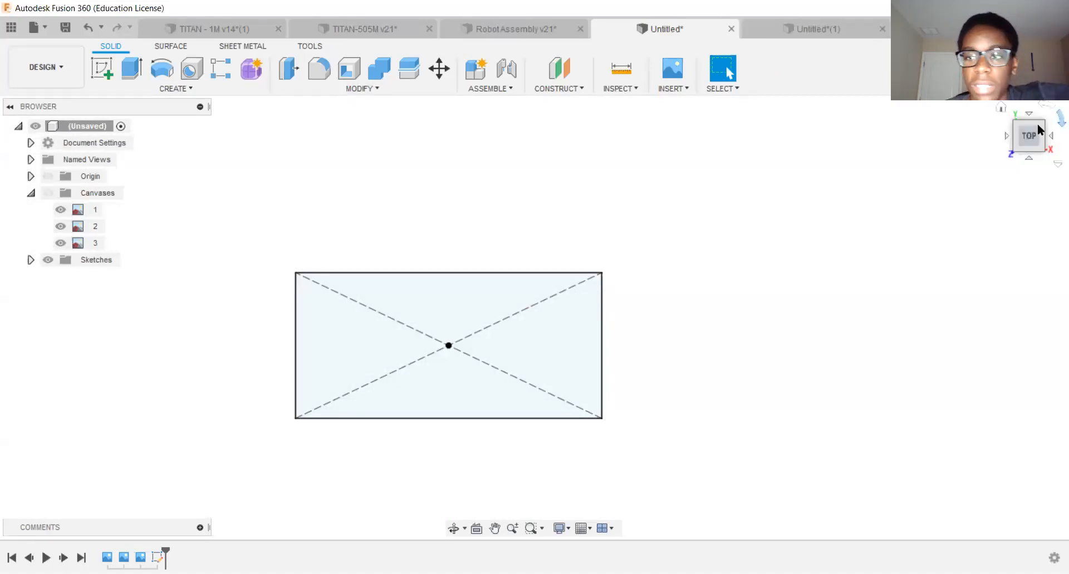
left_click_drag(1027, 133, 984, 143)
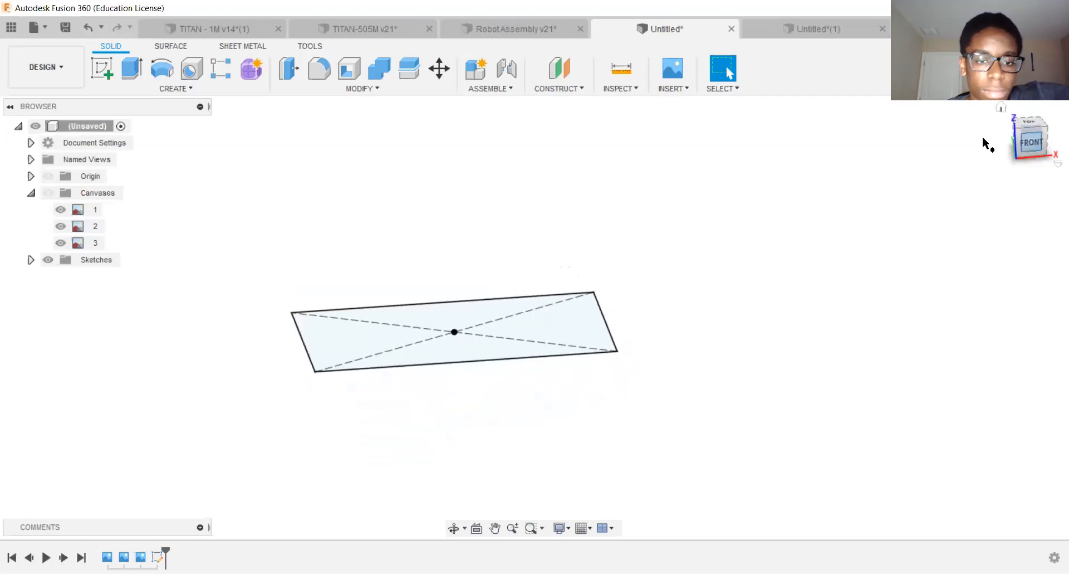
List the design's sketches and switch the visibility of Sketch1 off and back on.
left_click(31, 260)
left_click(61, 277)
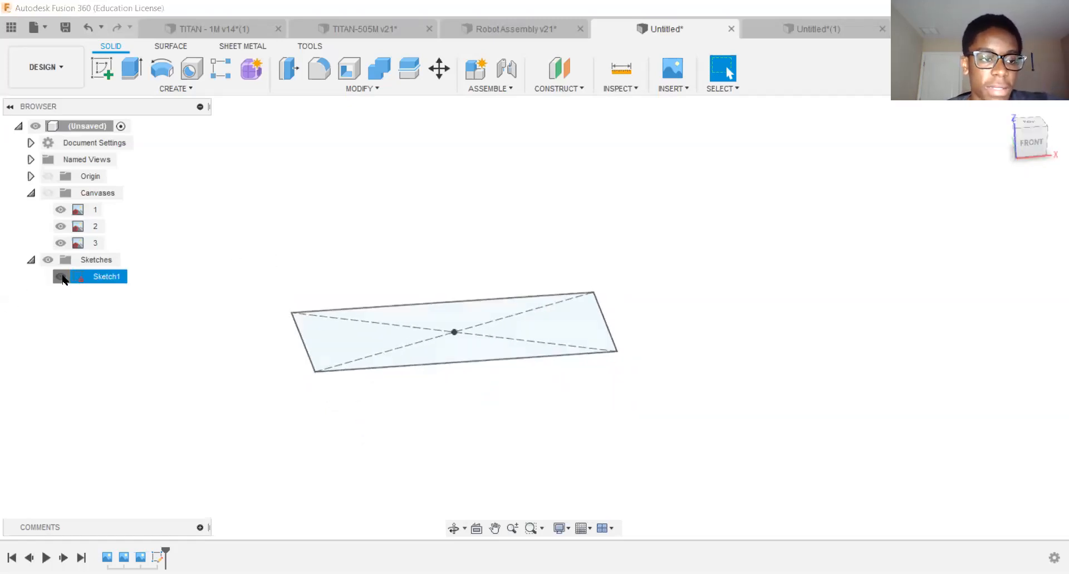
left_click(61, 277)
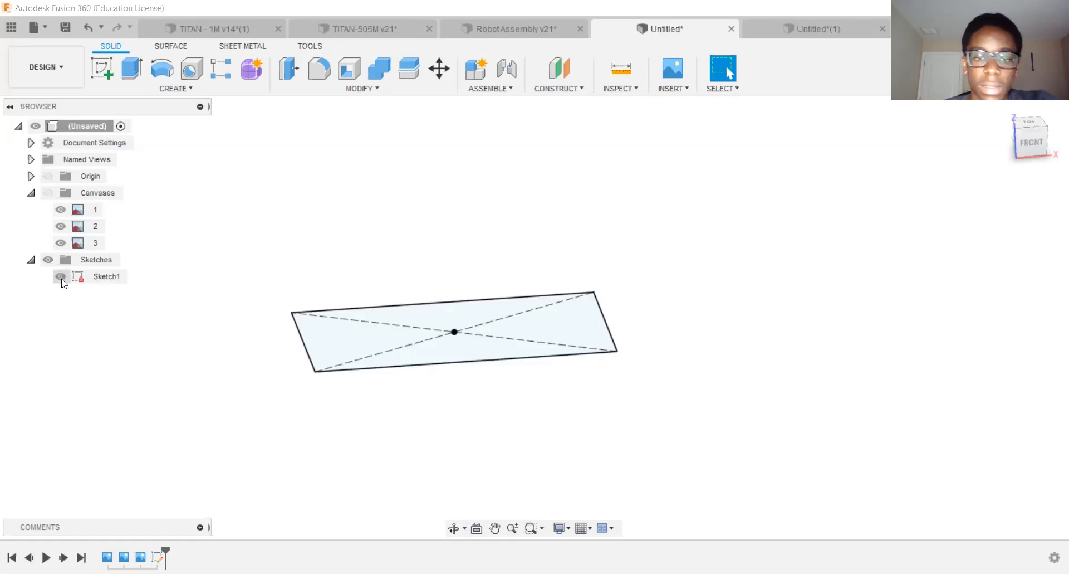
left_click(61, 277)
left_click(61, 277)
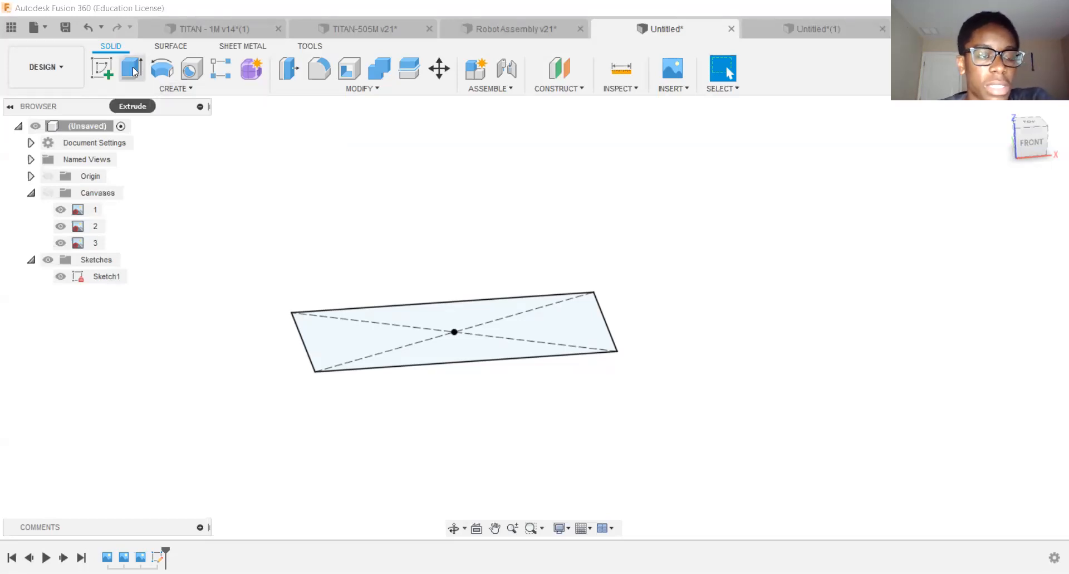
Extrude the rectangle profile 0.75 in upward to one side as a new body.
left_click(189, 90)
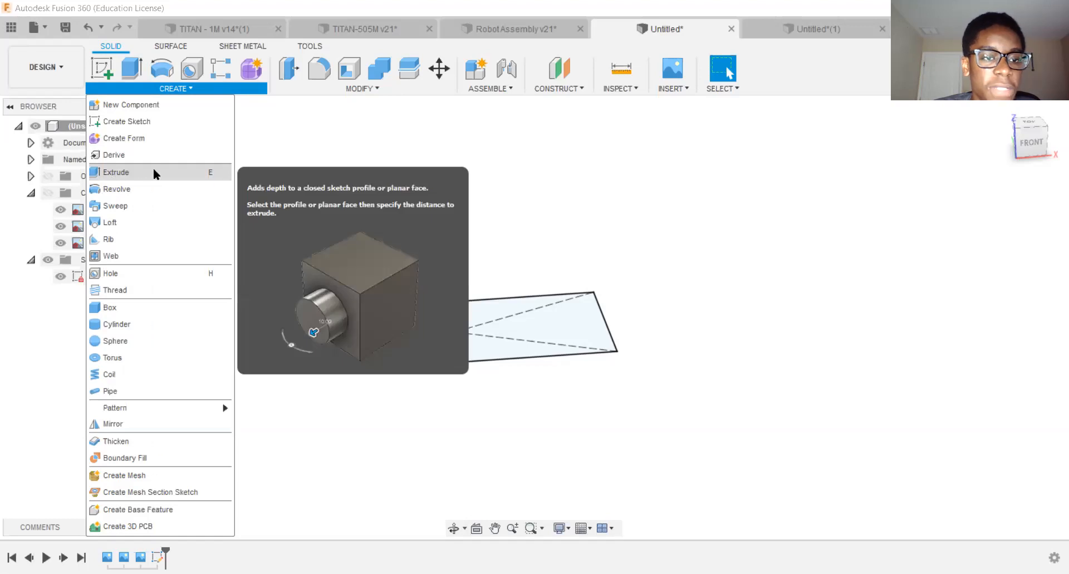
left_click(132, 68)
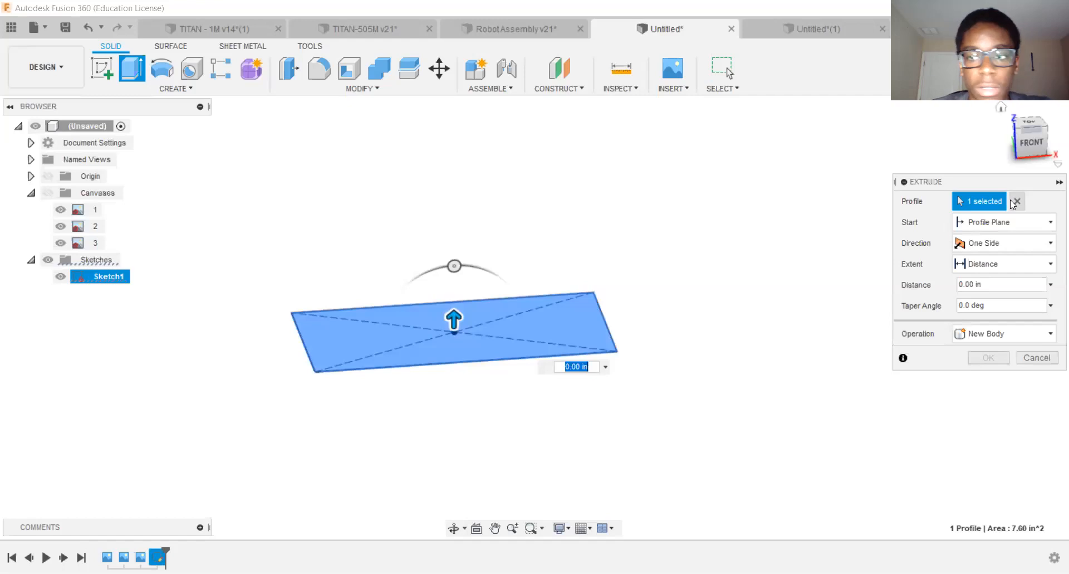
left_click(429, 320)
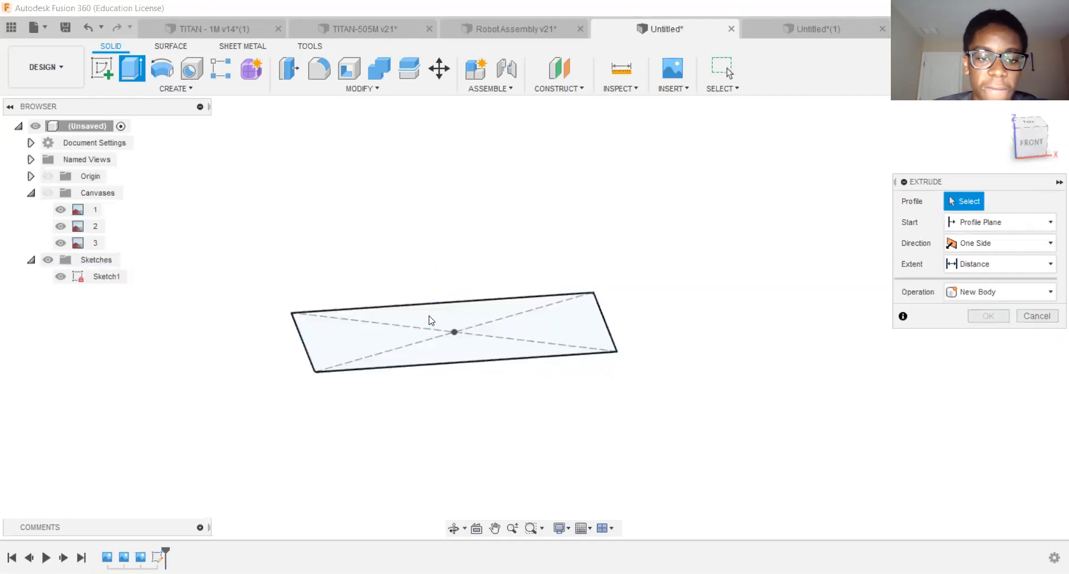
left_click(429, 320)
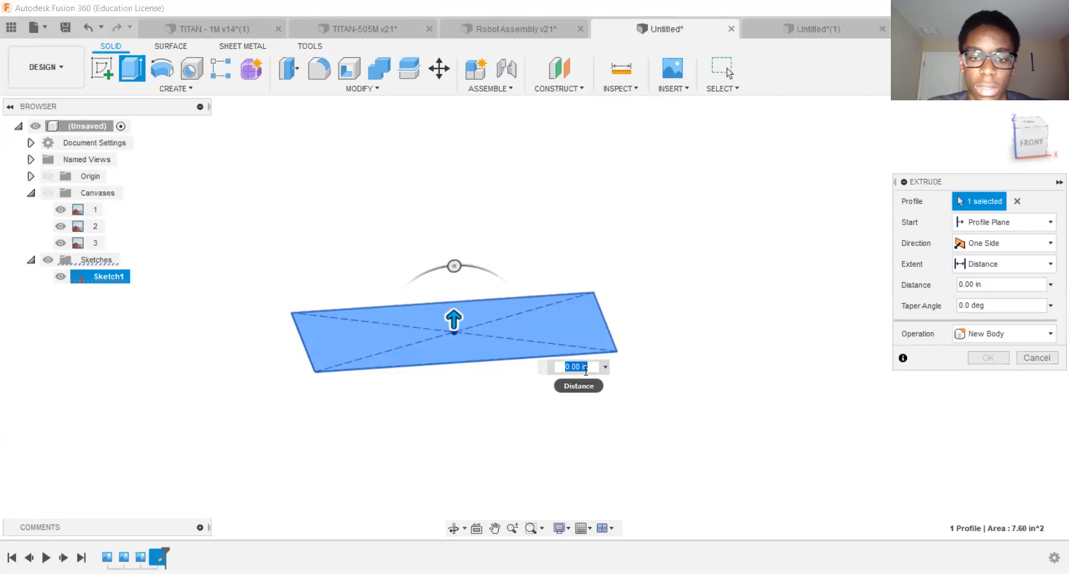
key("BackSpace")
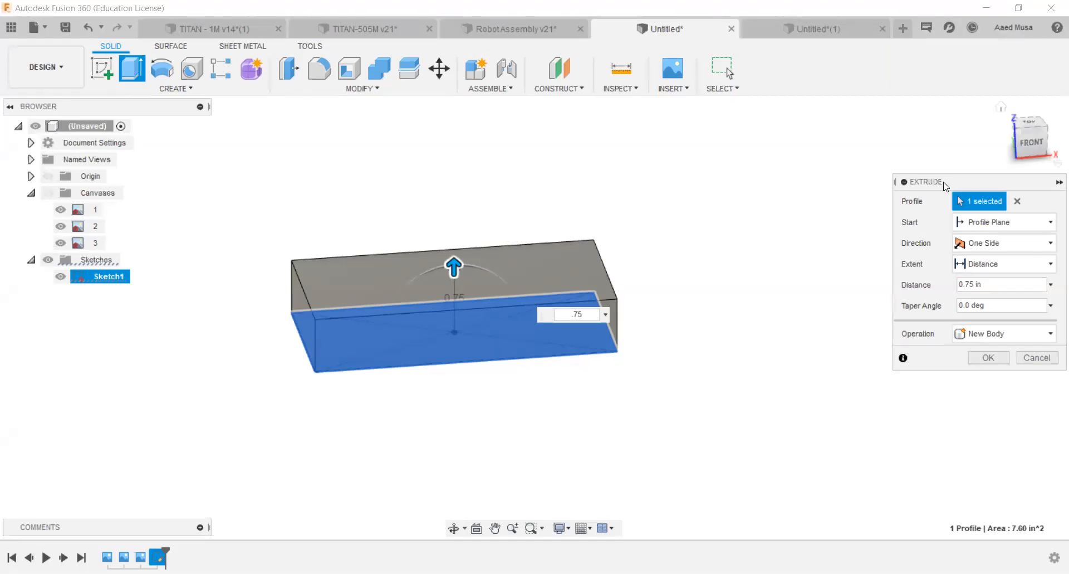
left_click_drag(945, 185, 919, 182)
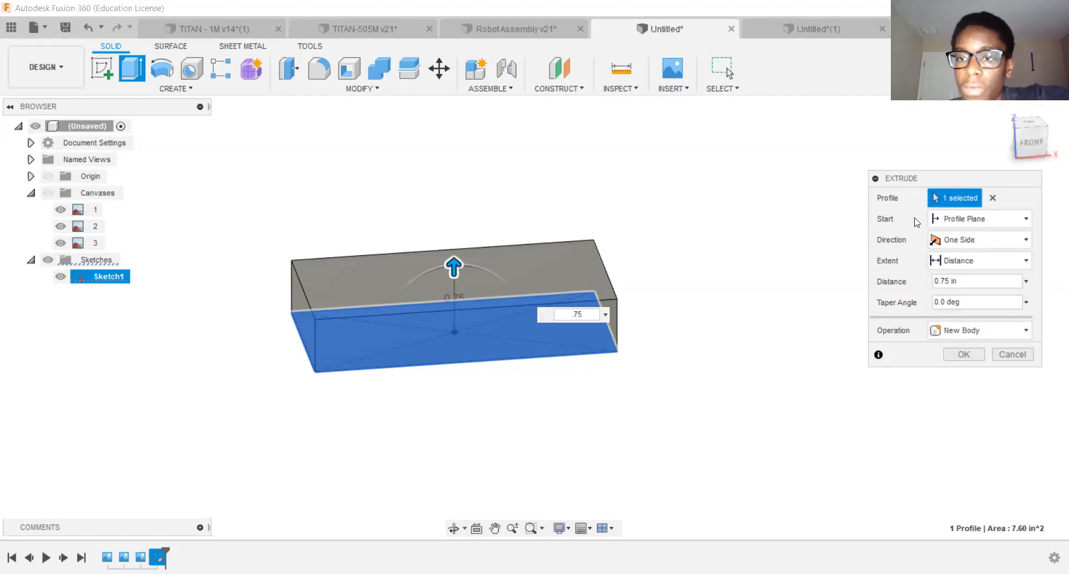
left_click_drag(910, 181, 902, 169)
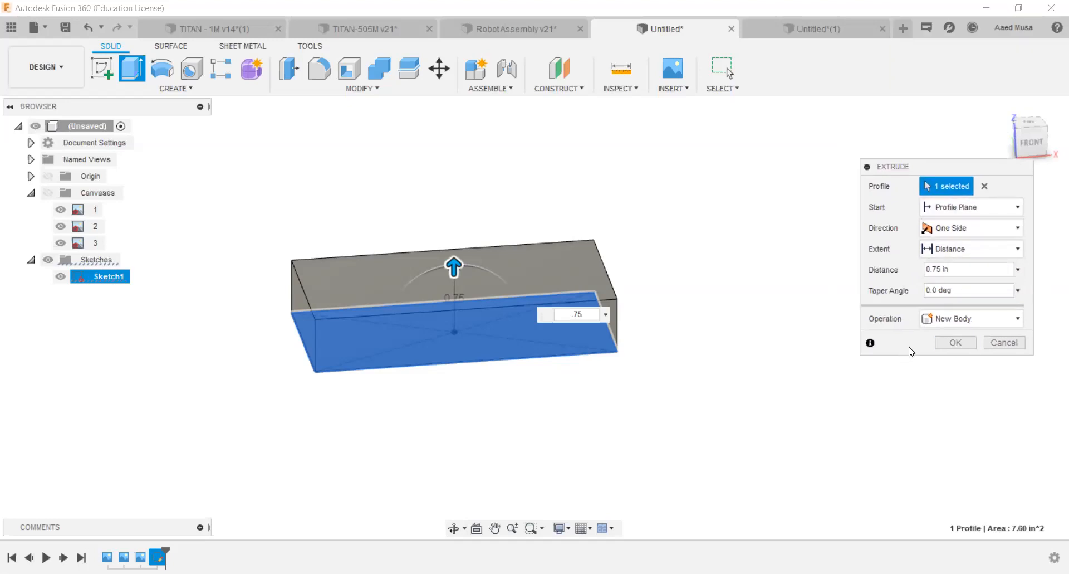
left_click(969, 342)
Show the drawing canvases and hide the sketches and the extruded body.
middle_click_drag(459, 351, 520, 369)
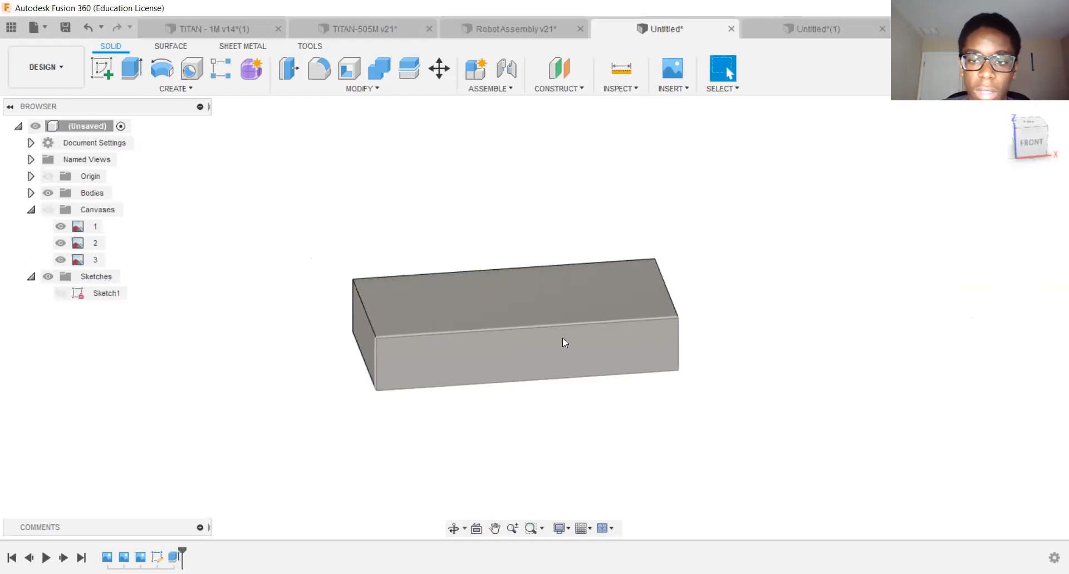
left_click_drag(1031, 143, 921, 139)
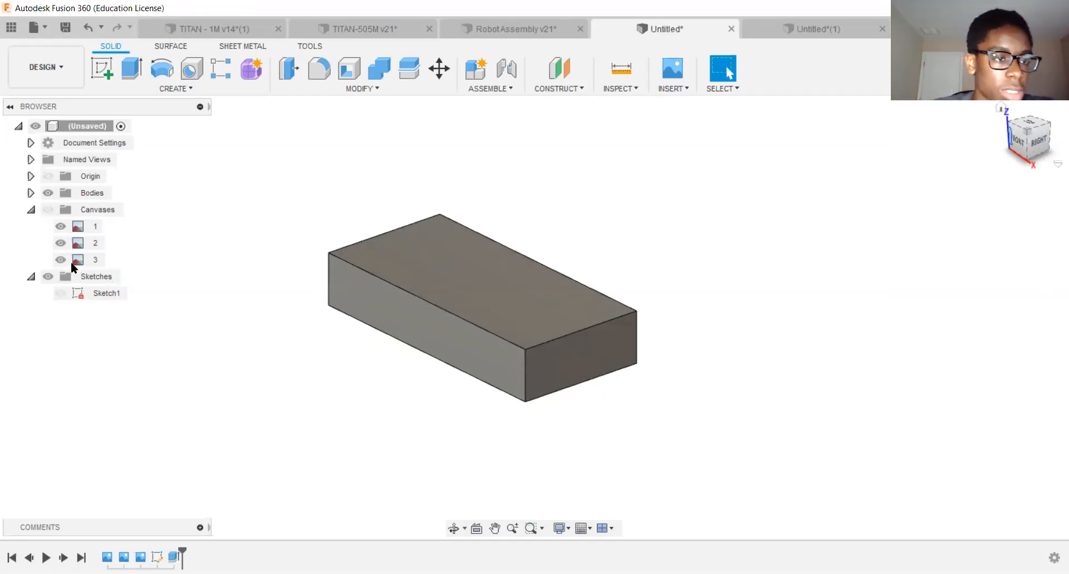
left_click(48, 210)
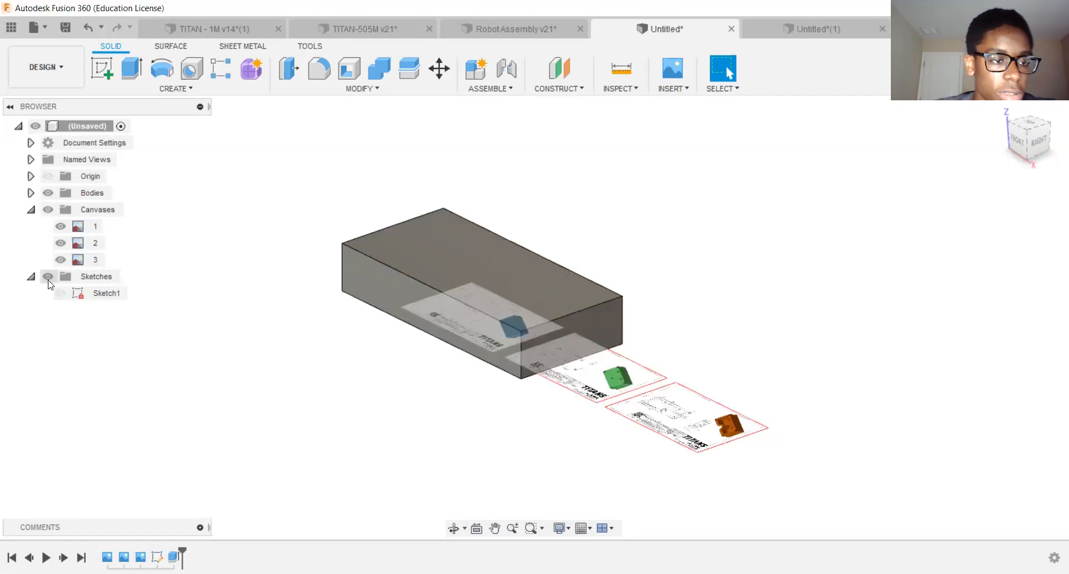
left_click(49, 279)
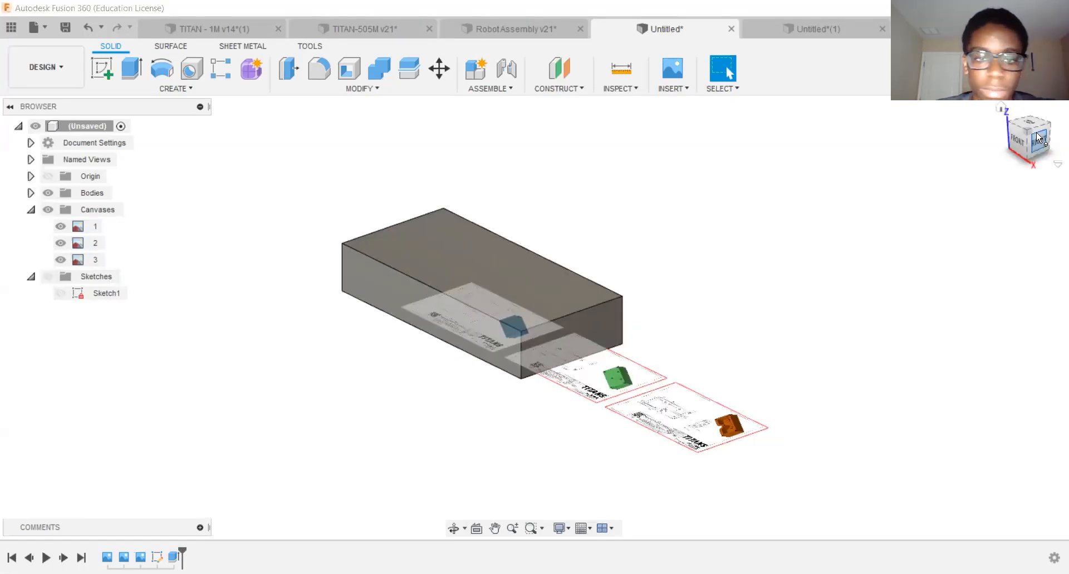
left_click(1038, 137)
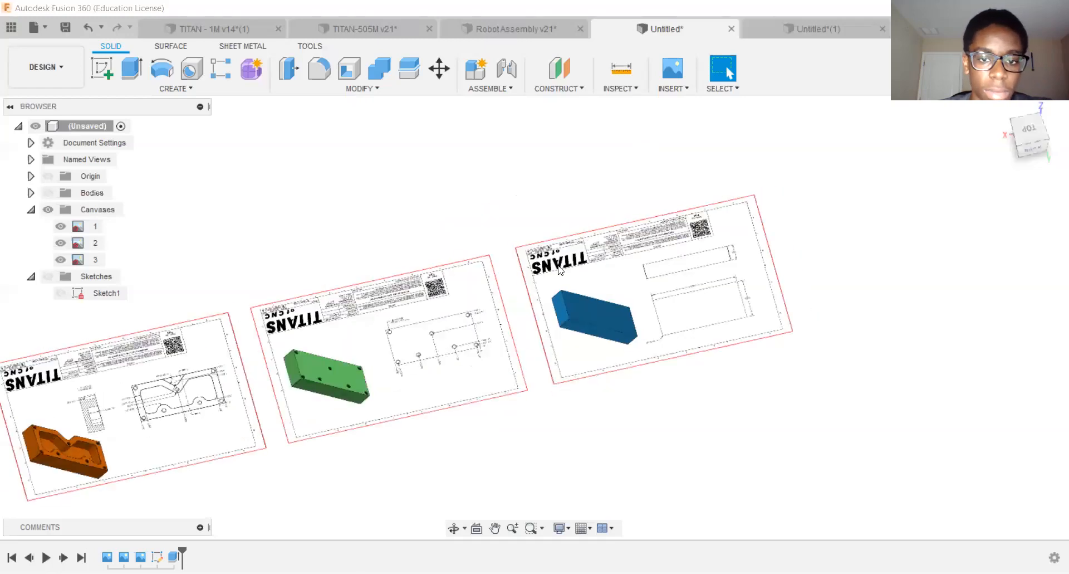
View the canvases from the top and examine the hole coordinates on the second drawing, TITAN-1-2M.
left_click(1028, 130)
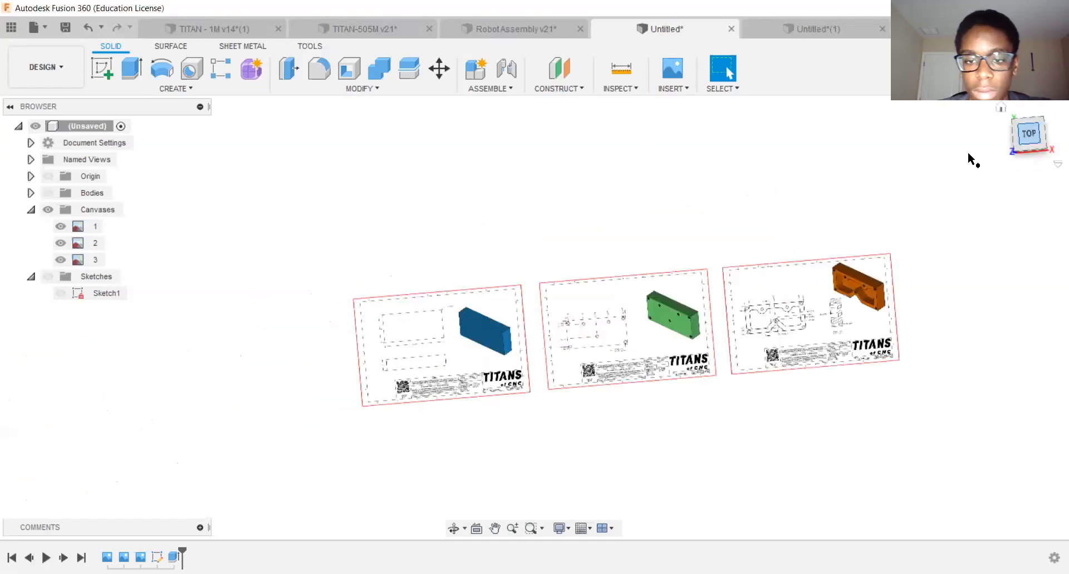
scroll(473, 321, "up", 10)
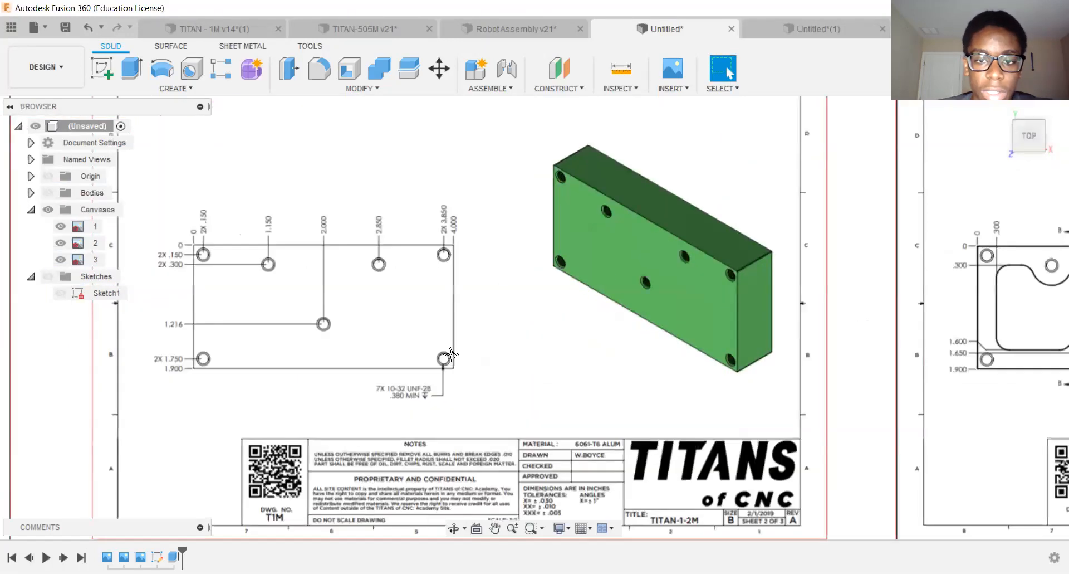
scroll(472, 321, "down", 2)
middle_click_drag(526, 335, 540, 351)
scroll(487, 274, "up", 2)
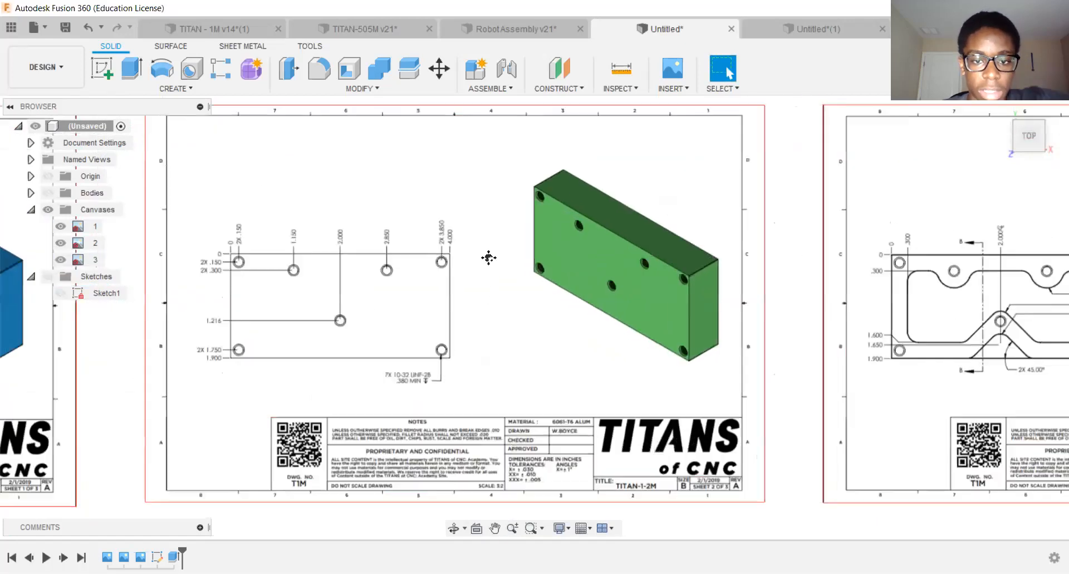
middle_click_drag(489, 258, 466, 254)
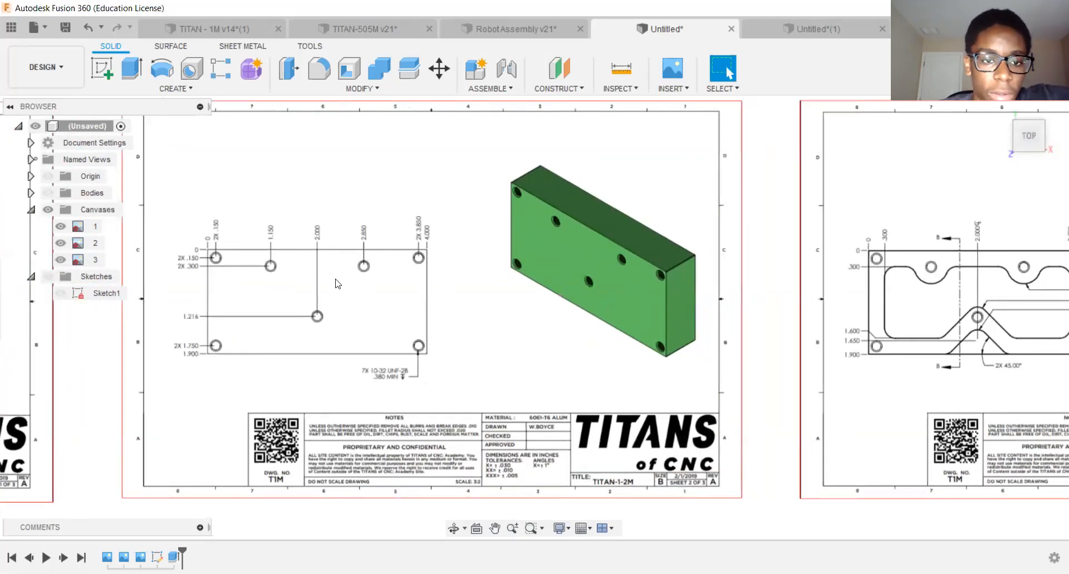
scroll(401, 294, "up", 1)
mouse_move(408, 297)
middle_mouse_down()
mouse_move(353, 299)
mouse_move(373, 306)
middle_mouse_up()
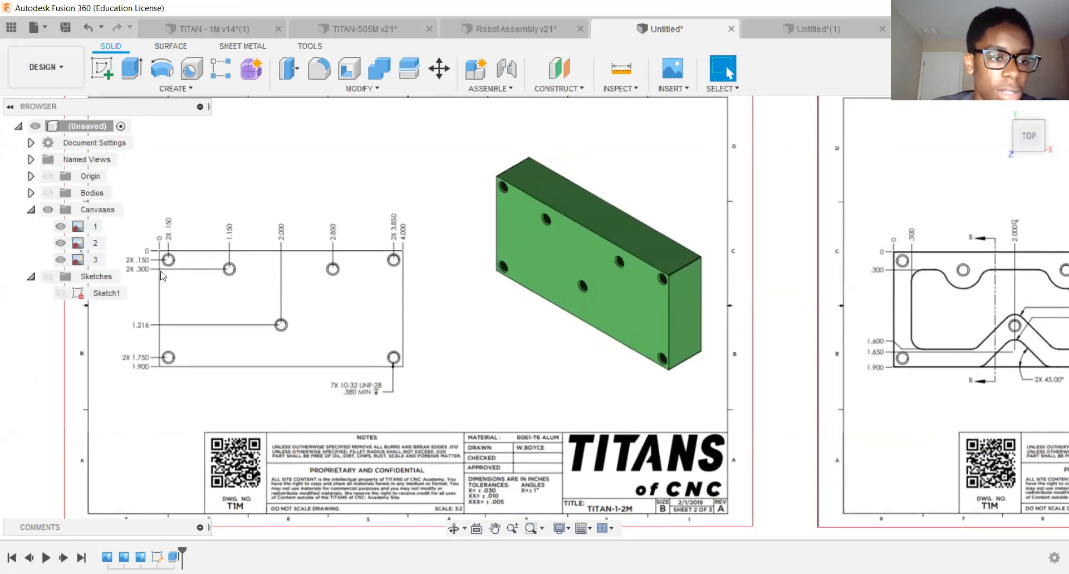
scroll(177, 264, "up", 1)
middle_click_drag(219, 272, 283, 264)
scroll(220, 249, "up", 1)
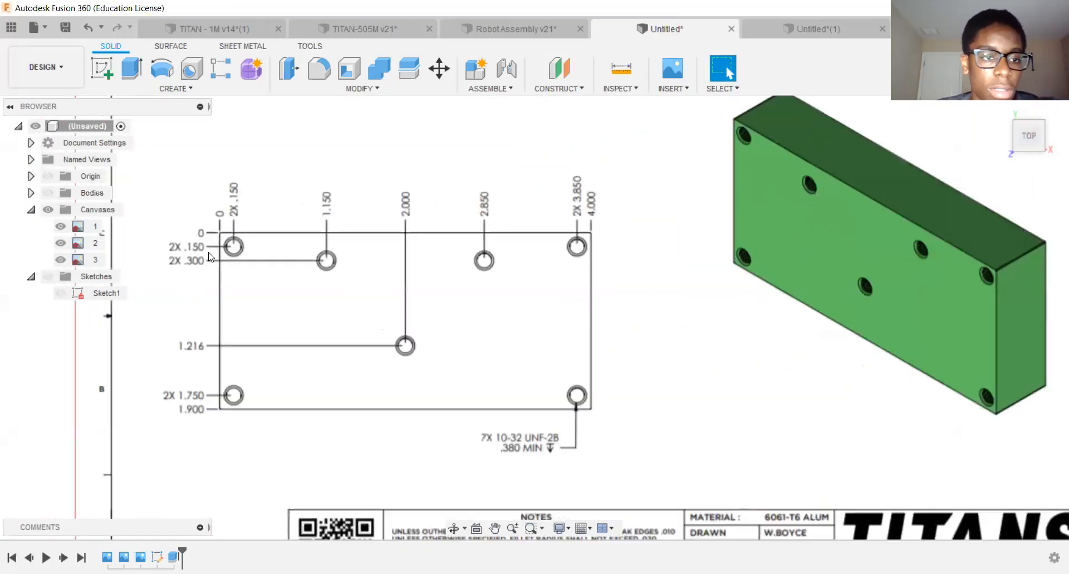
scroll(268, 259, "up", 2)
mouse_move(274, 265)
middle_mouse_down()
mouse_move(296, 262)
mouse_move(272, 257)
middle_mouse_up()
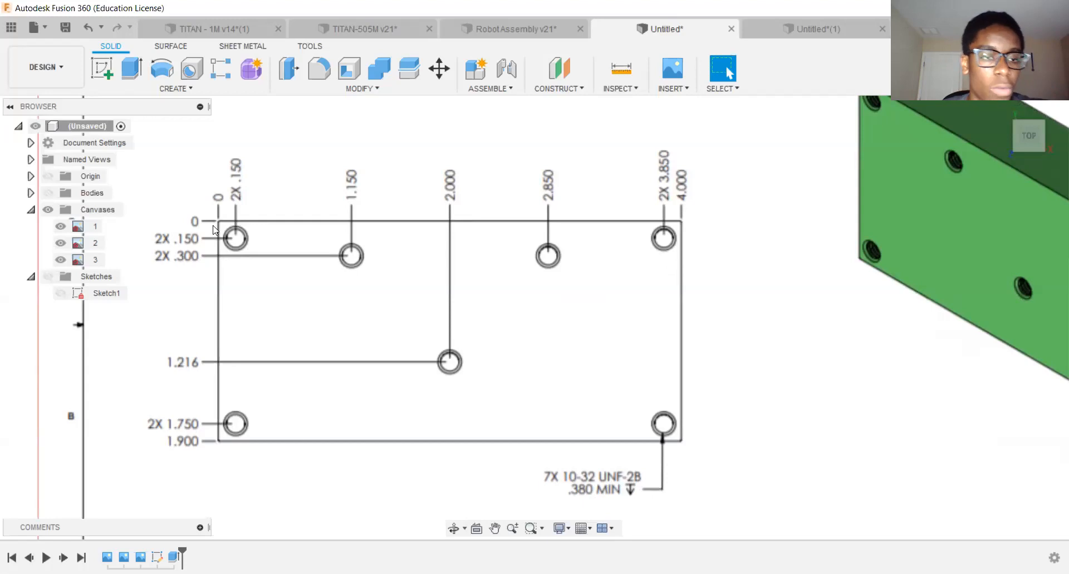
scroll(213, 215, "up", 1)
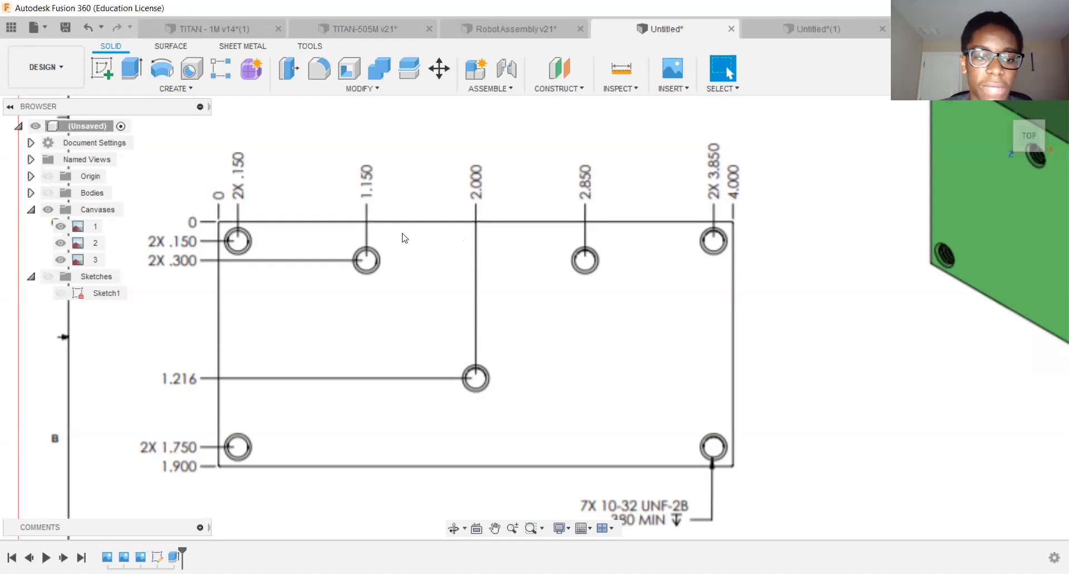
Study how the seven holes are positioned from the block's edges and read their thread and depth callout.
scroll(382, 239, "down", 3)
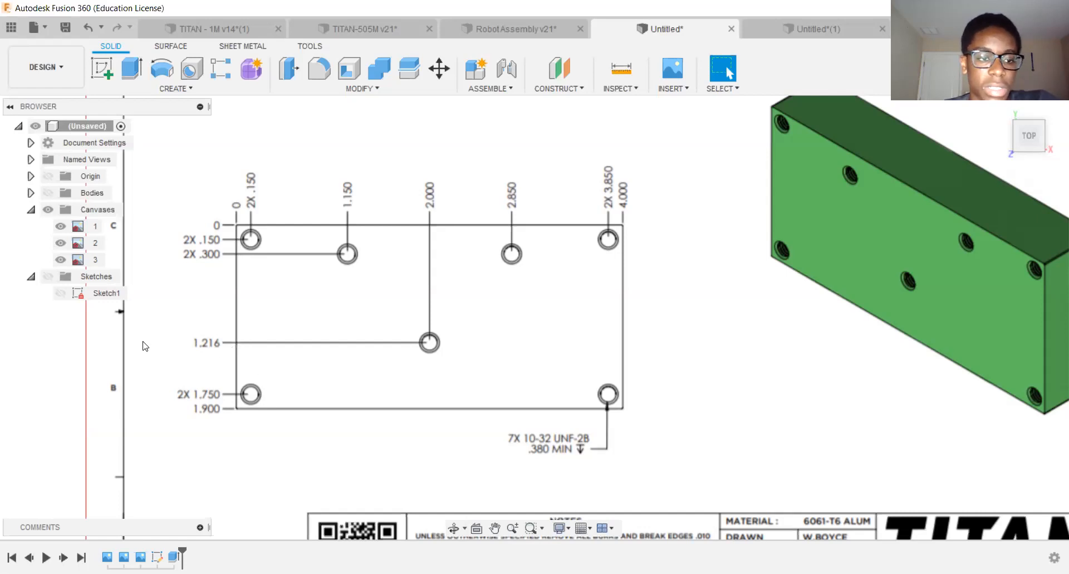
scroll(377, 249, "down", 3)
scroll(336, 254, "up", 2)
scroll(337, 254, "up", 1)
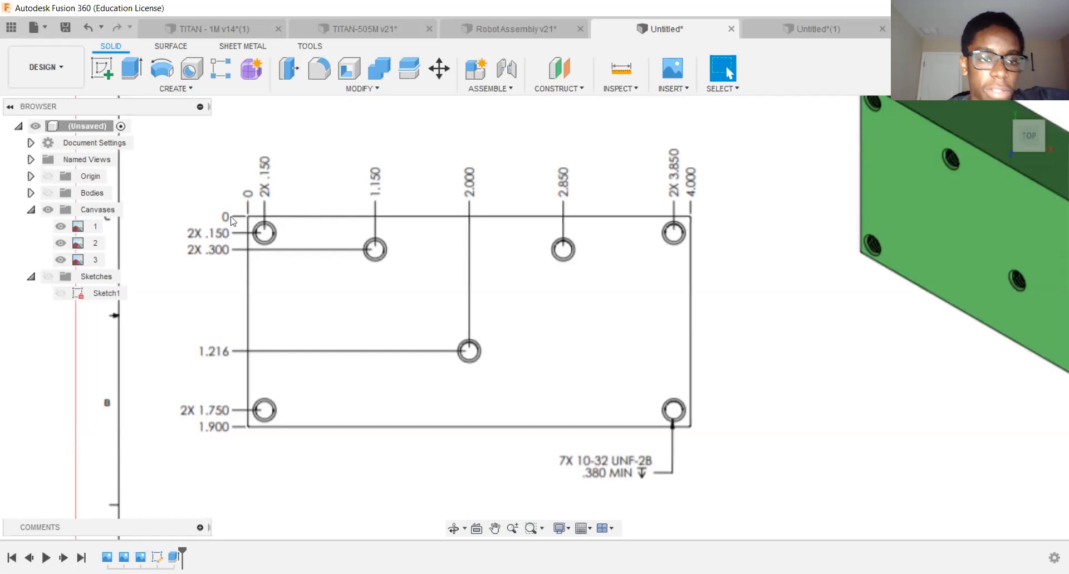
scroll(259, 223, "down", 1)
middle_click_drag(315, 361, 311, 357)
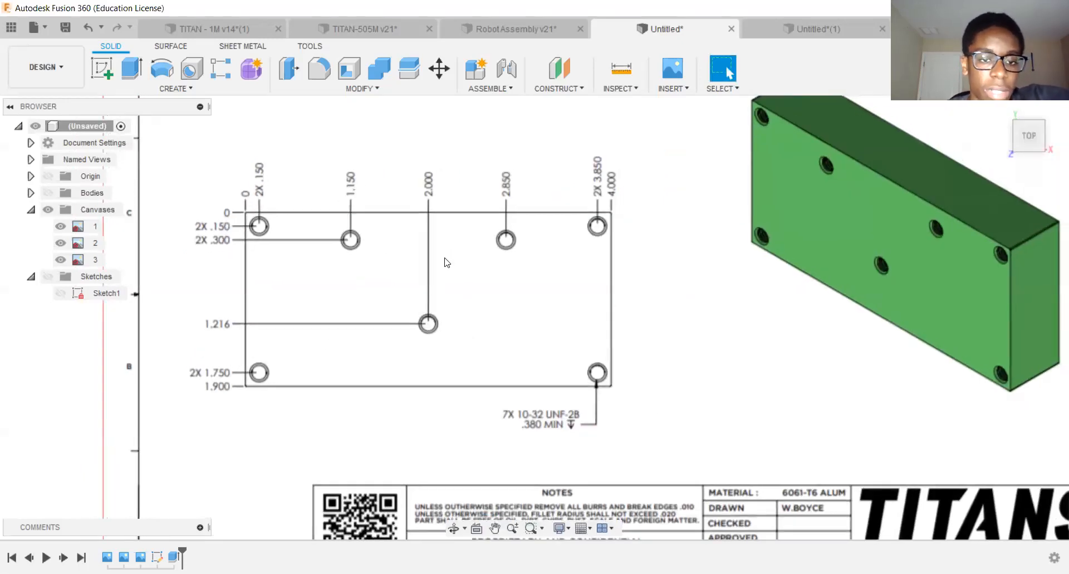
scroll(444, 258, "up", 1)
scroll(431, 270, "down", 1)
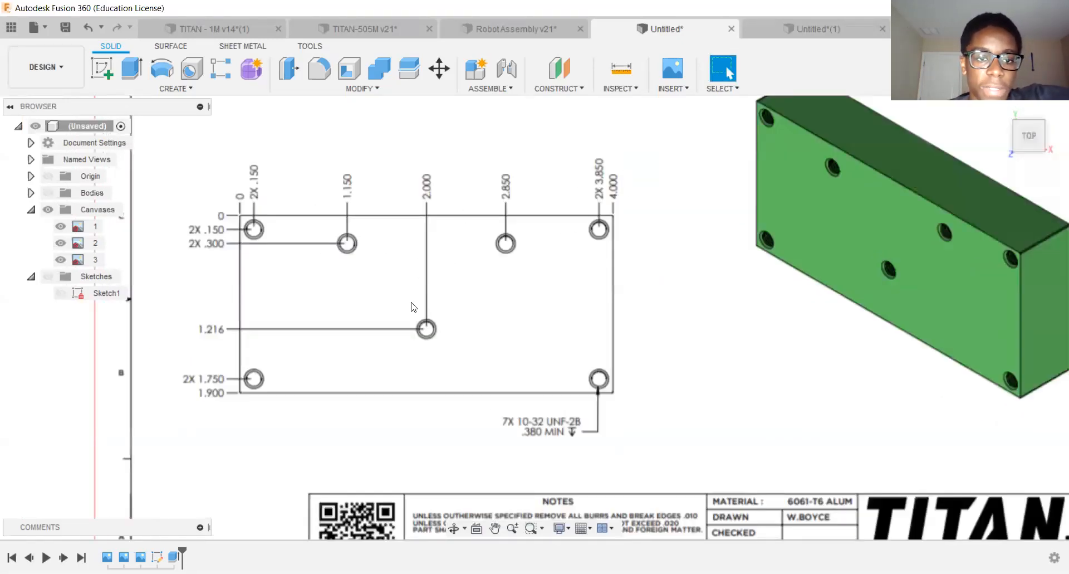
scroll(412, 305, "down", 1)
scroll(407, 251, "up", 1)
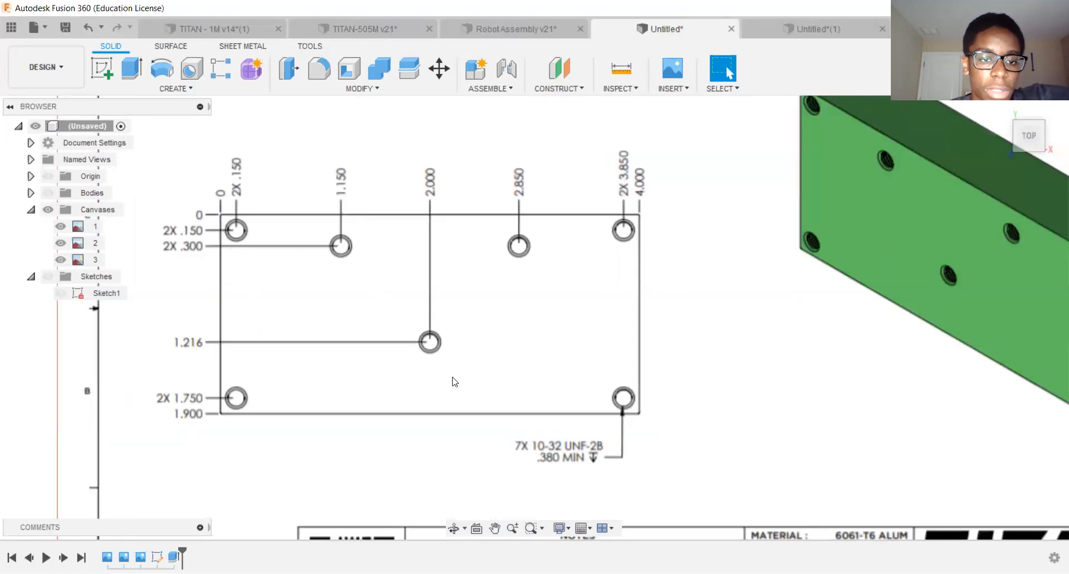
scroll(342, 192, "down", 1)
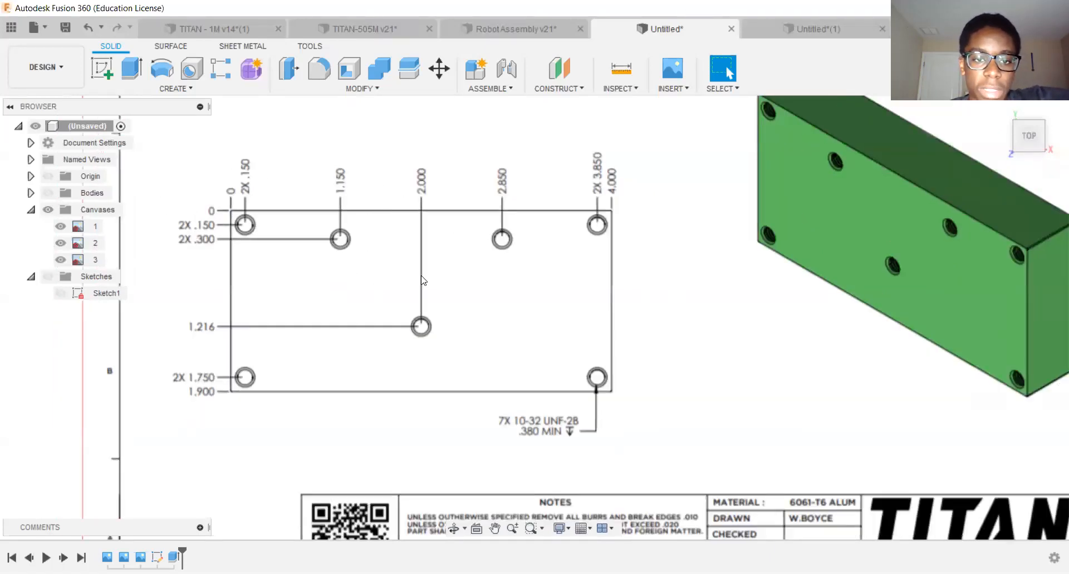
scroll(356, 245, "down", 1)
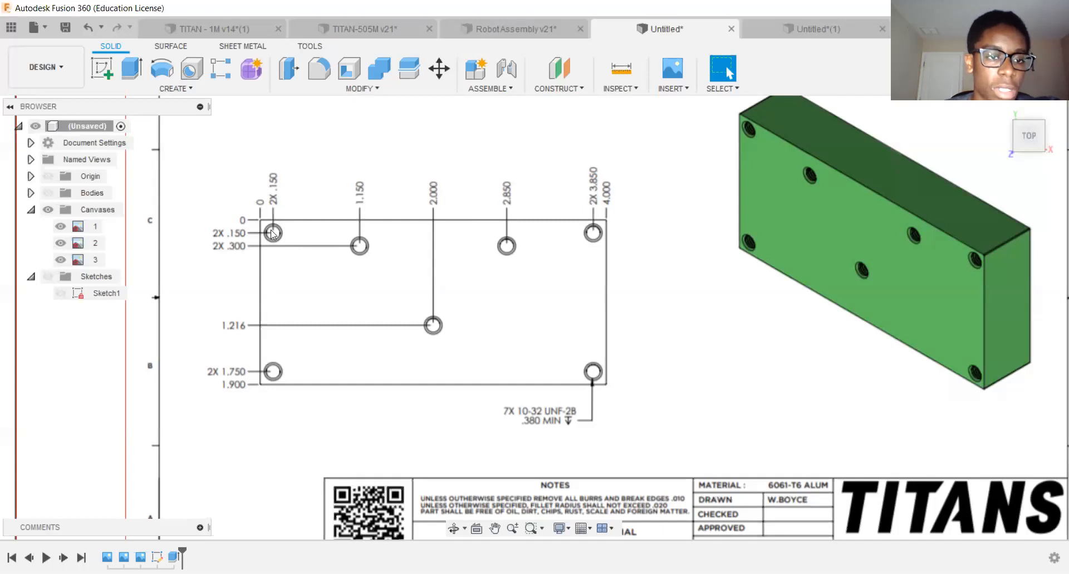
scroll(273, 233, "down", 1)
scroll(312, 239, "down", 1)
scroll(423, 276, "down", 2)
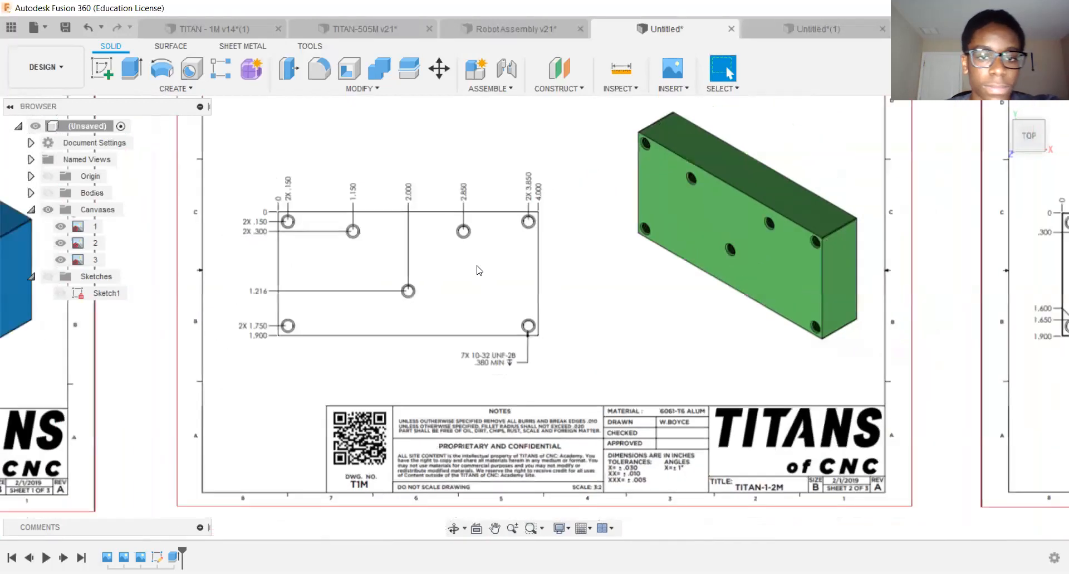
scroll(479, 271, "down", 4)
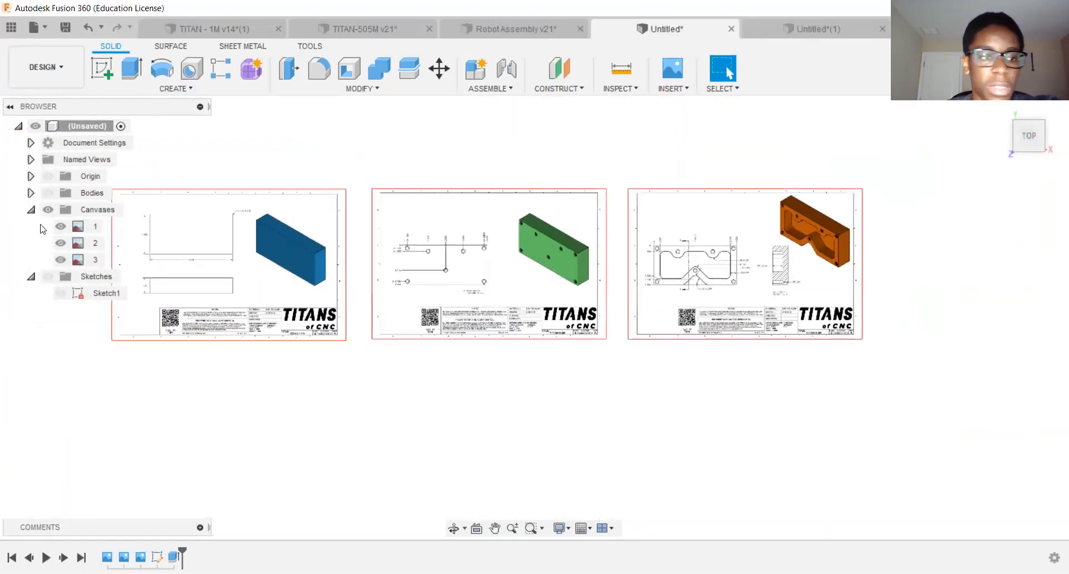
Show the extruded block, hide the drawing canvases and tilt the view to see the block's upper face.
left_click(48, 194)
scroll(400, 234, "down", 2)
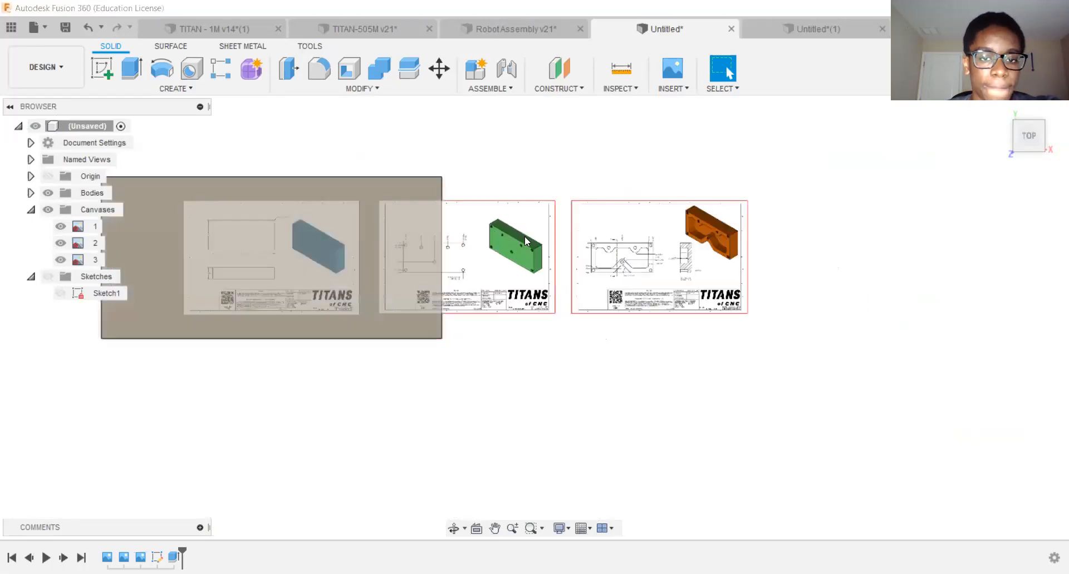
scroll(526, 241, "down", 2)
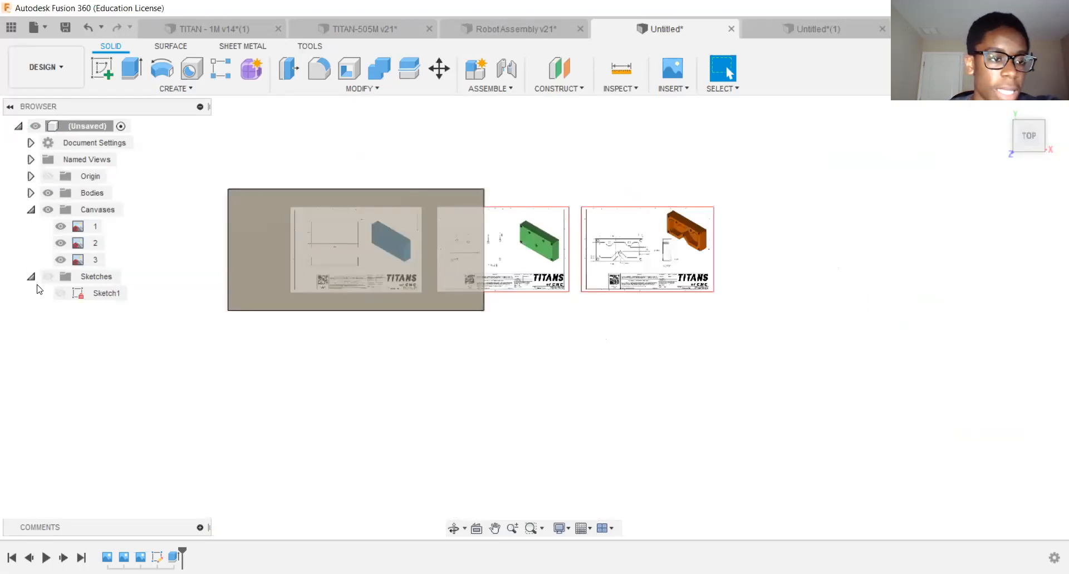
left_click(48, 210)
left_click_drag(1027, 146, 1023, 134)
scroll(391, 238, "up", 2)
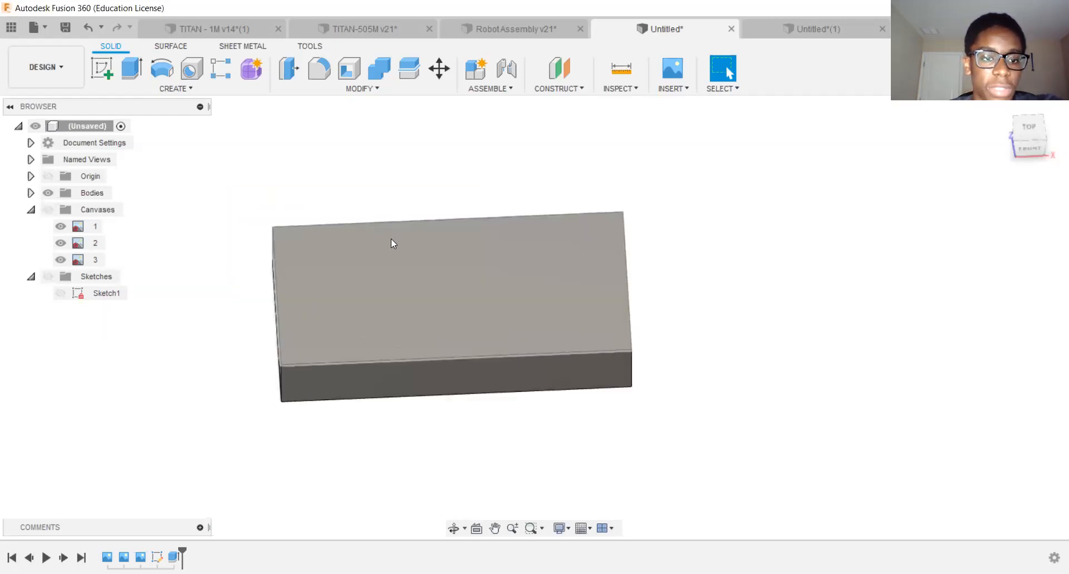
Create a new sketch on the block's upper face and face it from the top.
left_click(105, 64)
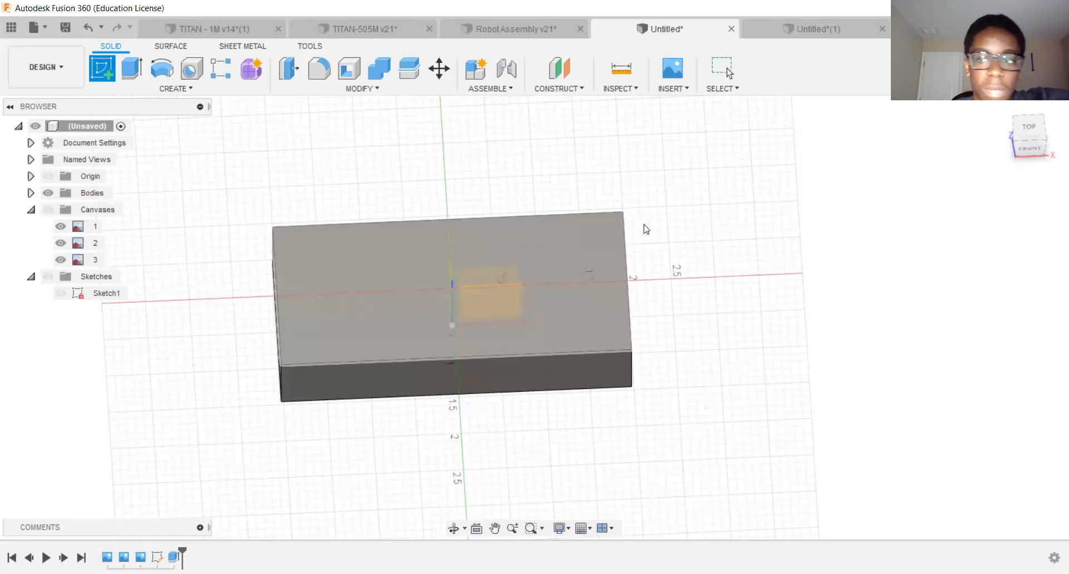
left_click(456, 311)
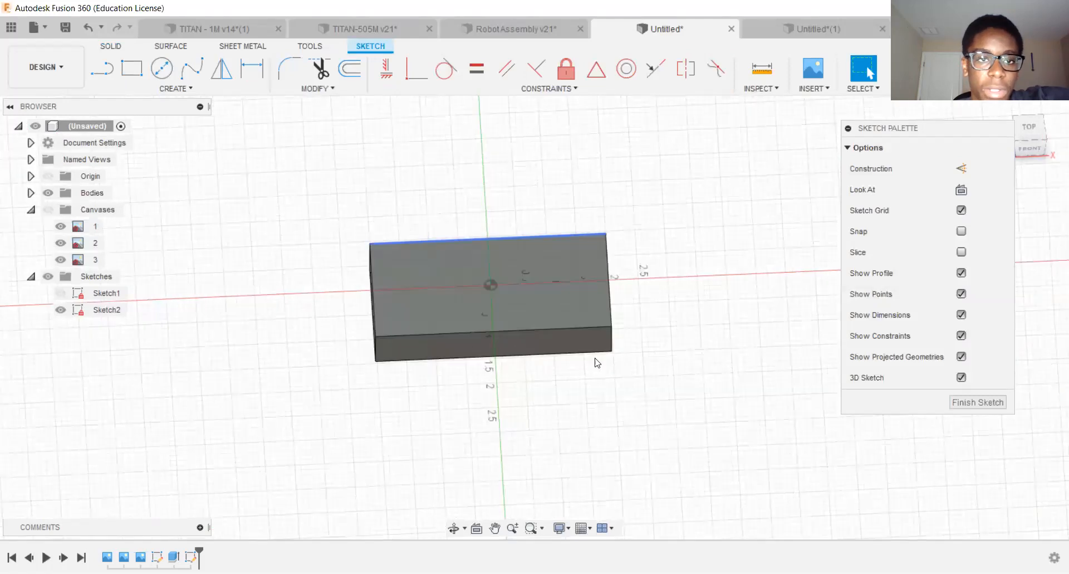
left_click(1031, 132)
mouse_move(1035, 129)
left_mouse_down()
mouse_move(1038, 44)
mouse_move(1032, 128)
left_mouse_up()
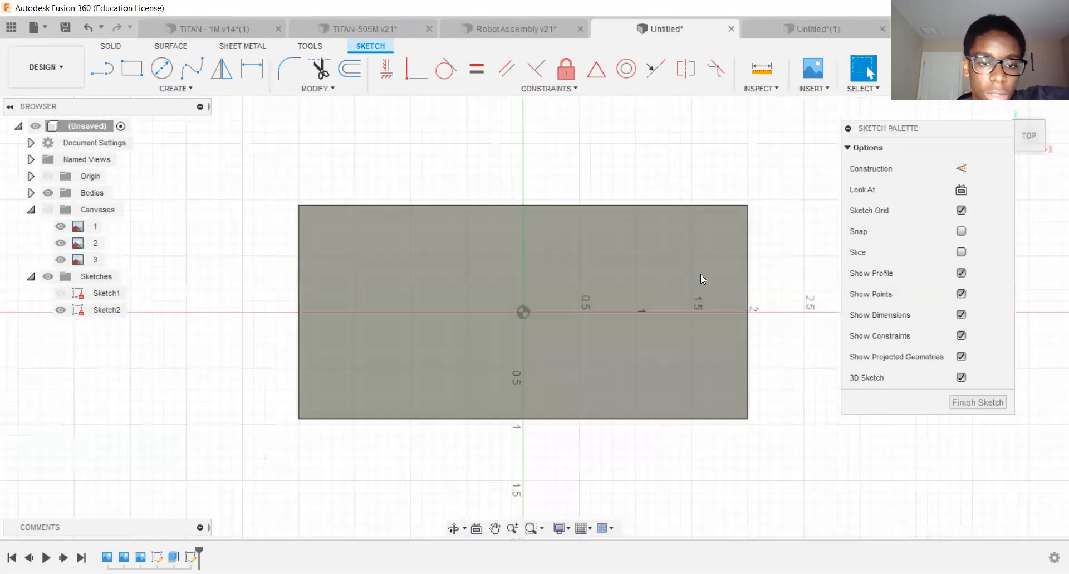
scroll(372, 298, "down", 2)
scroll(450, 320, "up", 1)
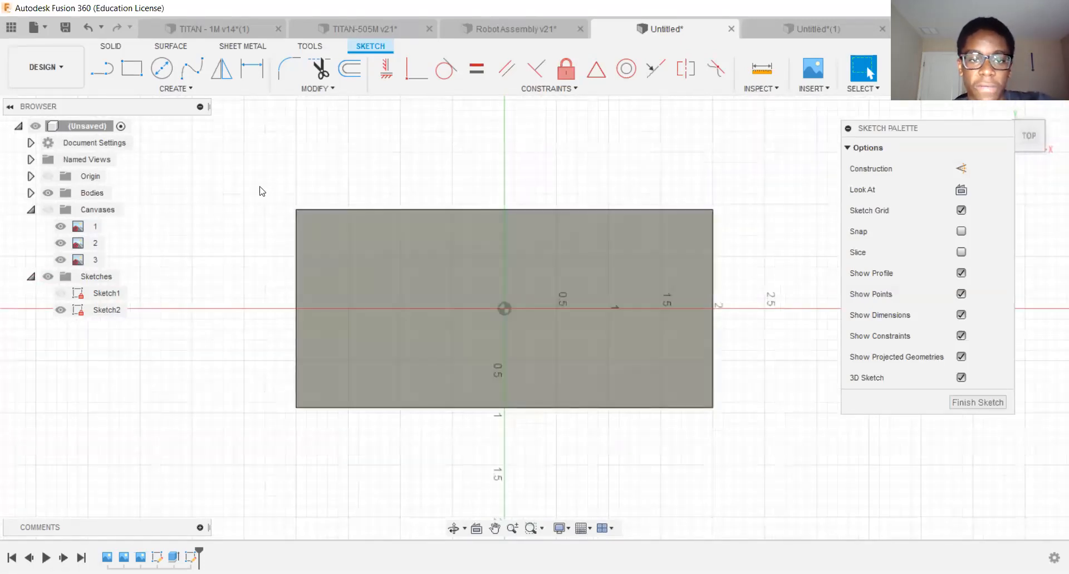
Inspect a corner point of the block's face, and check the sketch with the bodies hidden before showing them again.
scroll(295, 217, "up", 2)
left_click(297, 206)
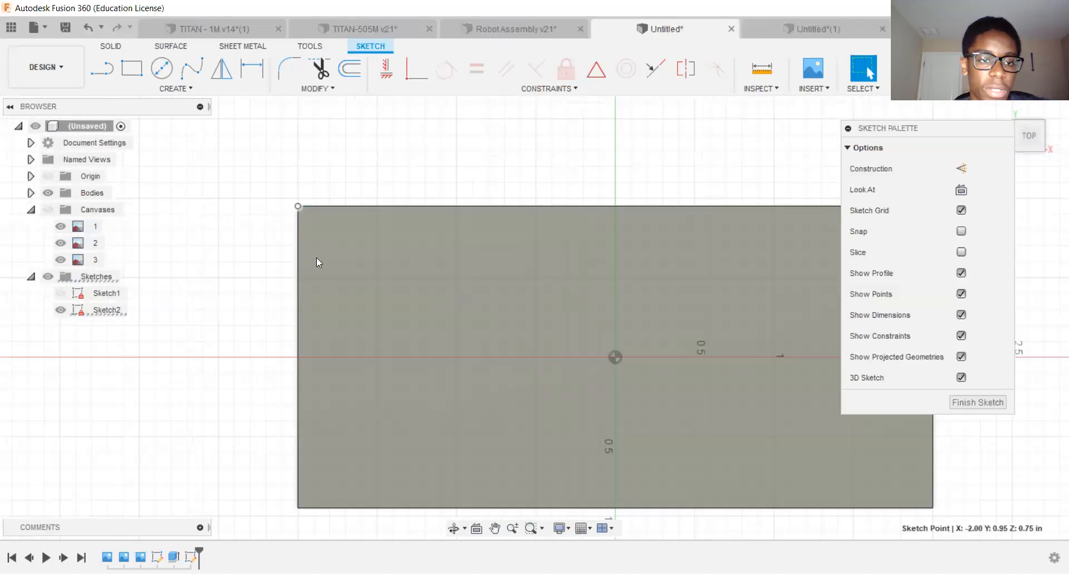
scroll(317, 199, "down", 1)
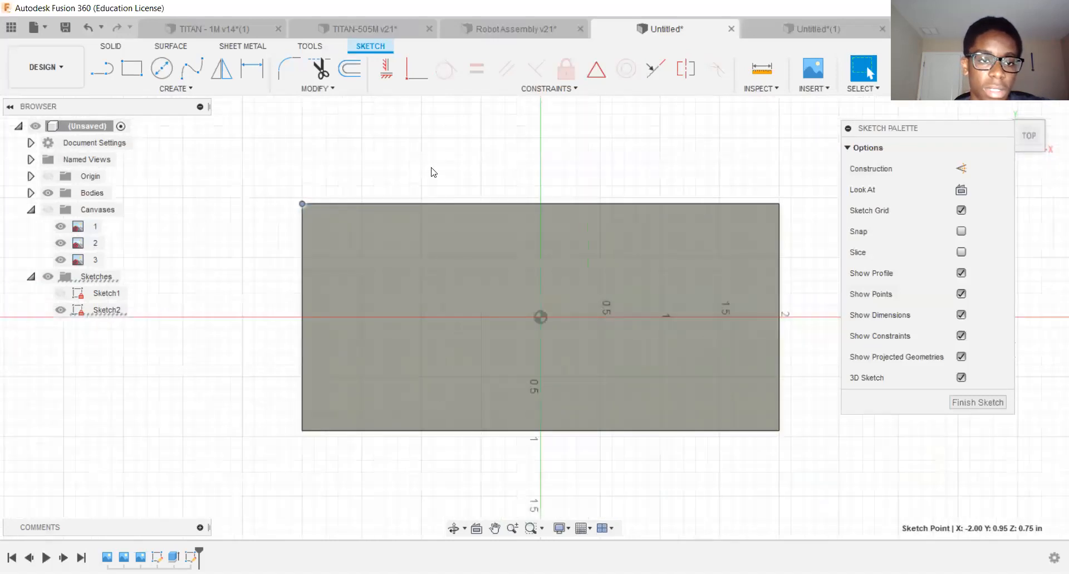
left_click(432, 169)
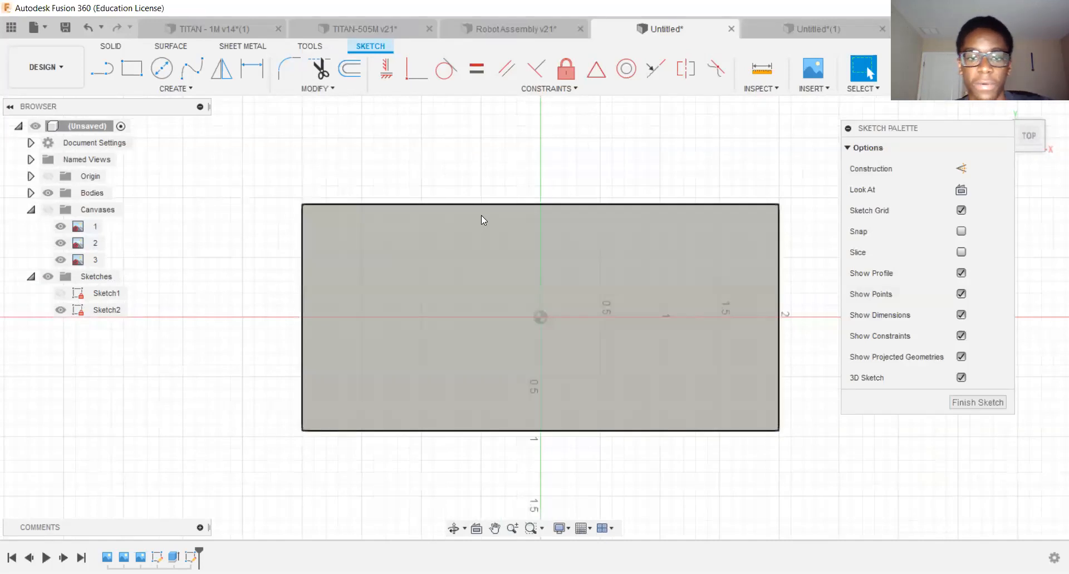
left_click(58, 193)
scroll(276, 161, "down", 2)
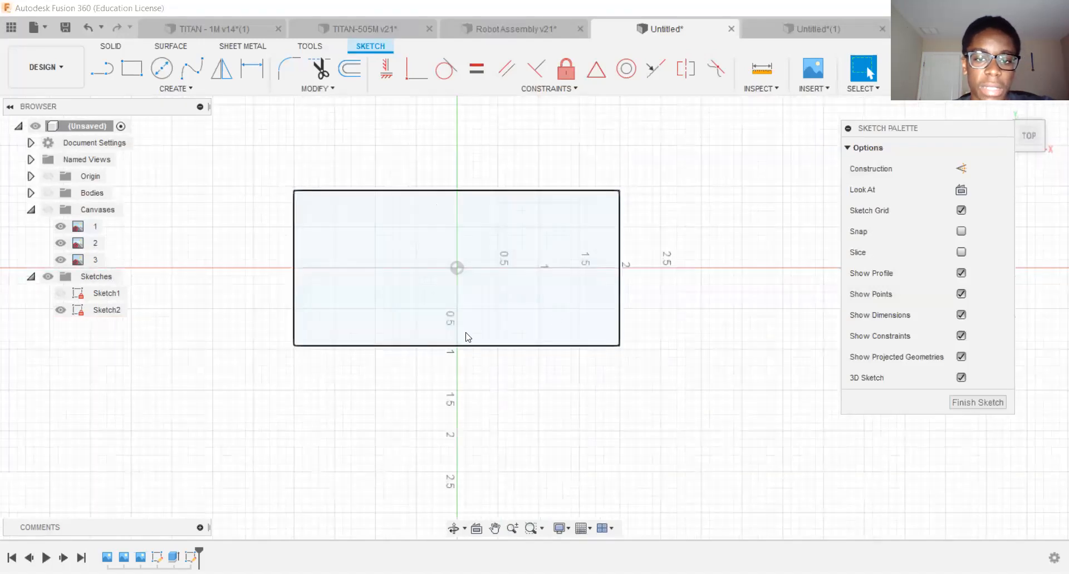
scroll(252, 187, "up", 2)
left_click(45, 194)
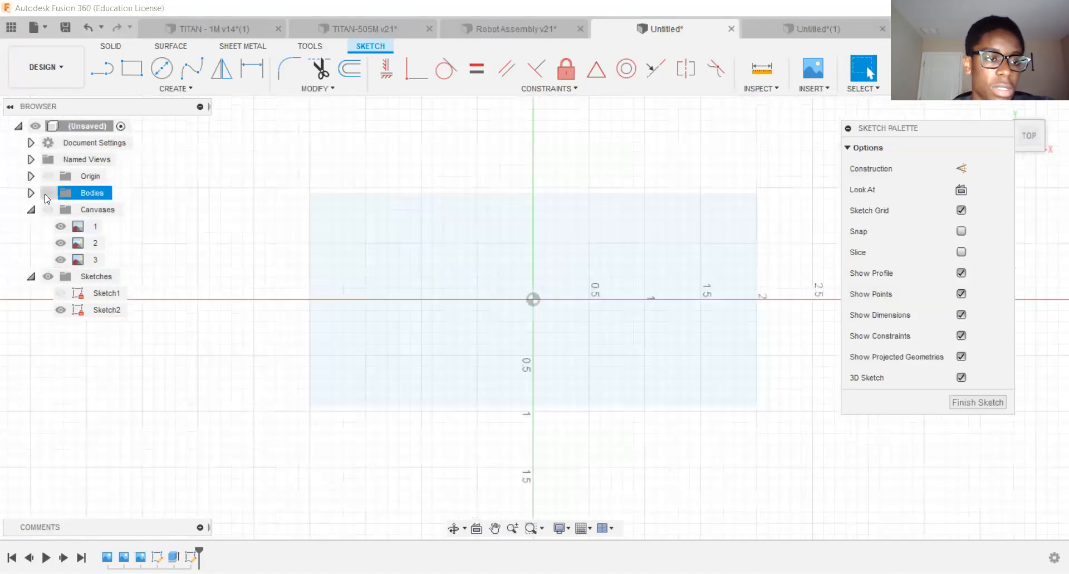
left_click(47, 193)
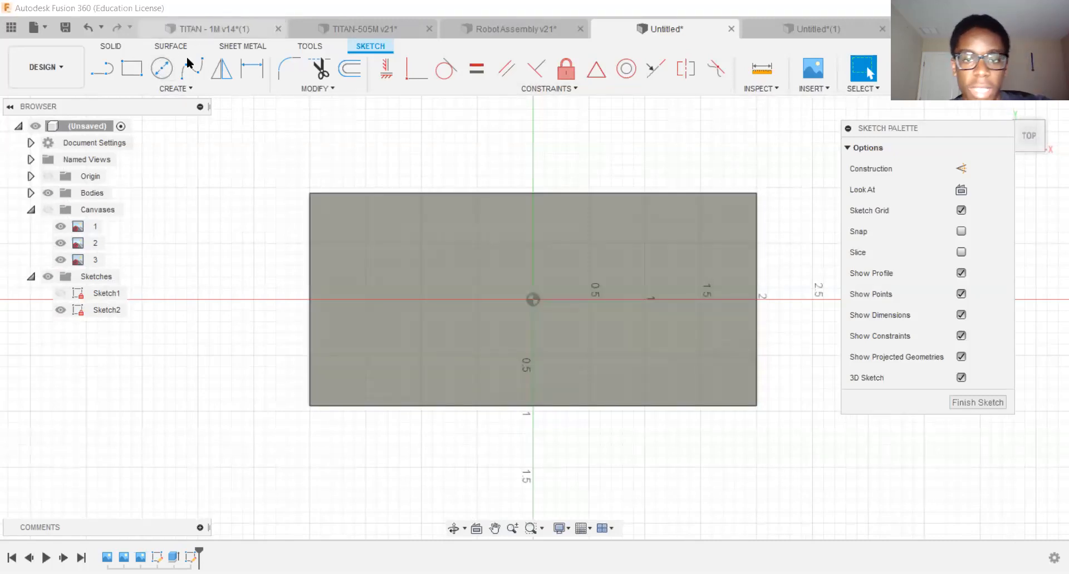
Try to project the block's upper face into the open sketch.
left_click(183, 91)
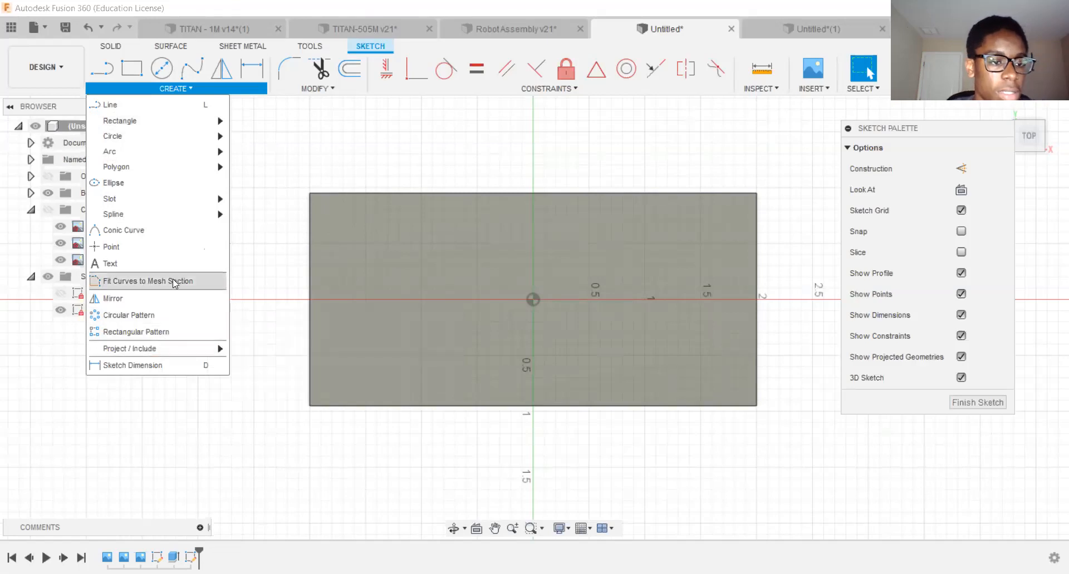
mouse_move(177, 349)
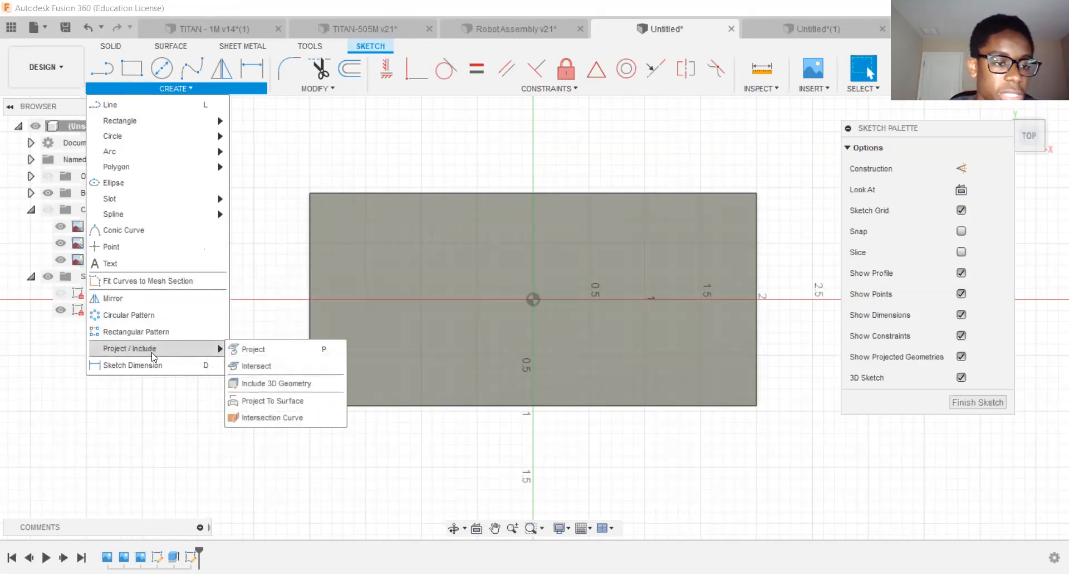
left_click(260, 354)
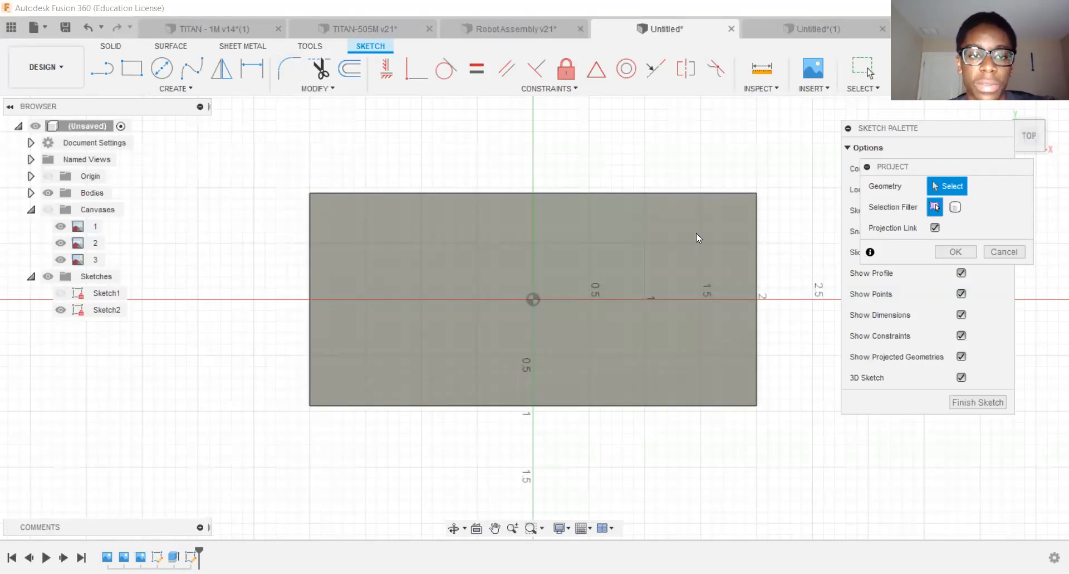
left_click(534, 276)
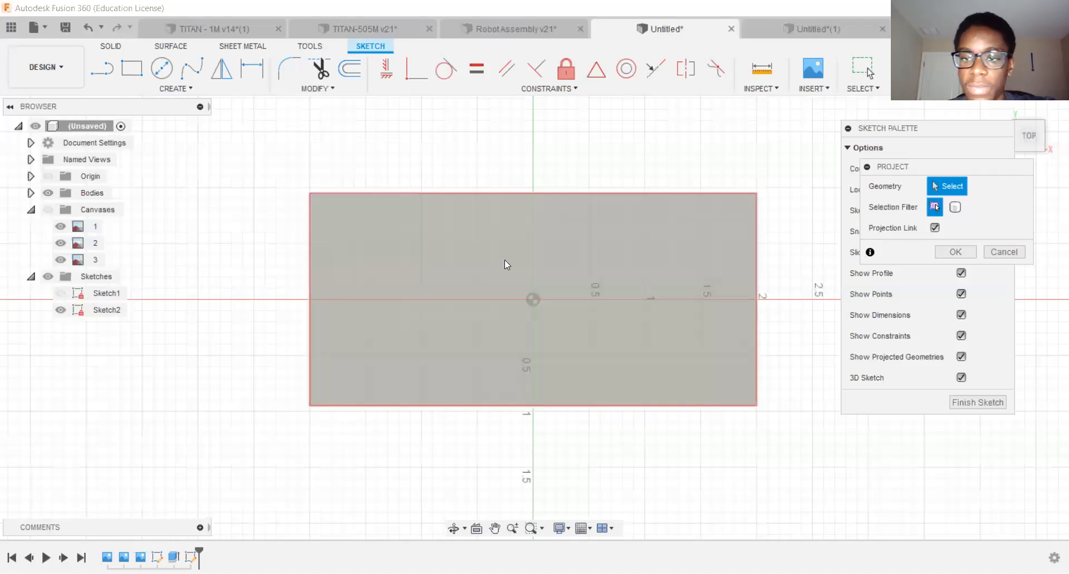
middle_click_drag(359, 214, 309, 210)
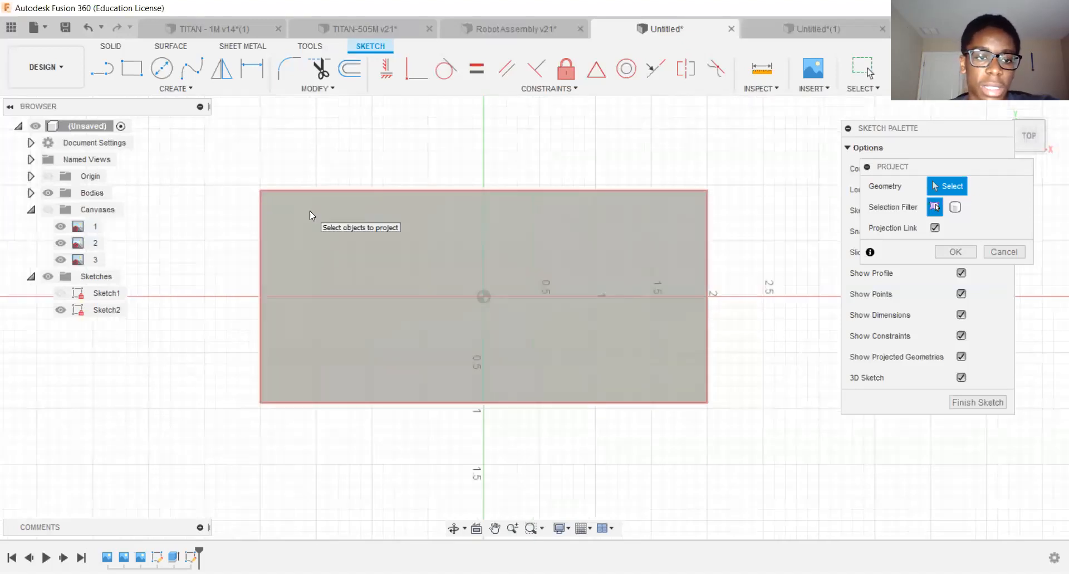
left_click(310, 210)
scroll(491, 177, "down", 2)
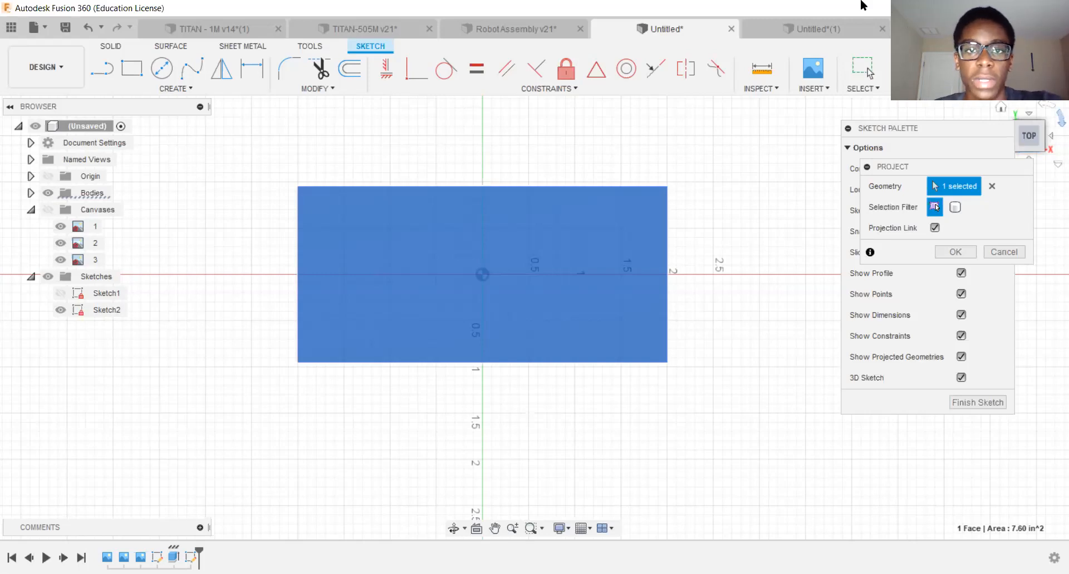
Look at the finished TITAN-1M reference part and return to the block's open sketch.
left_click(210, 31)
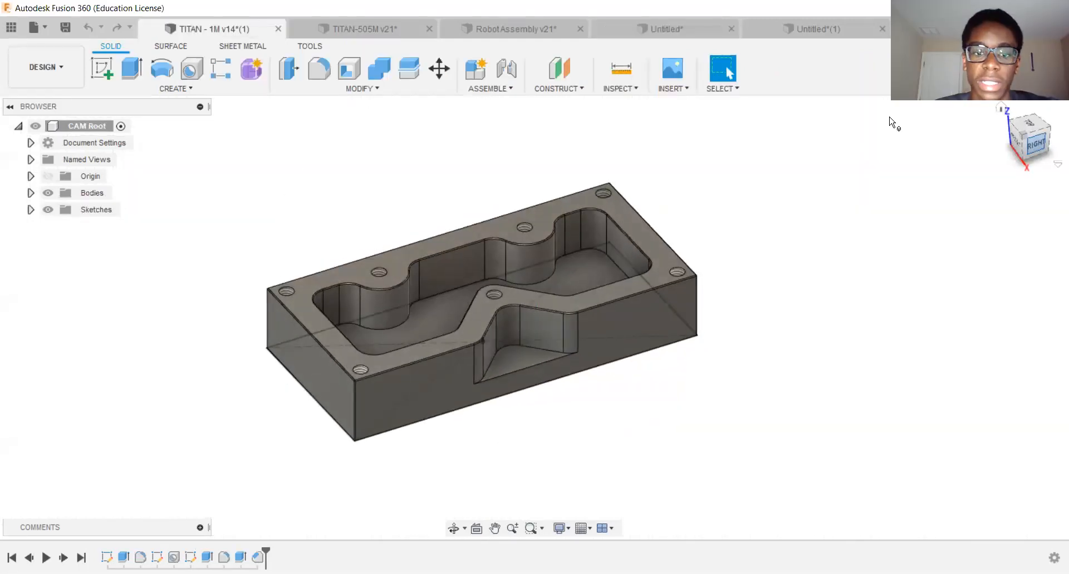
left_click(746, 30)
left_click(713, 30)
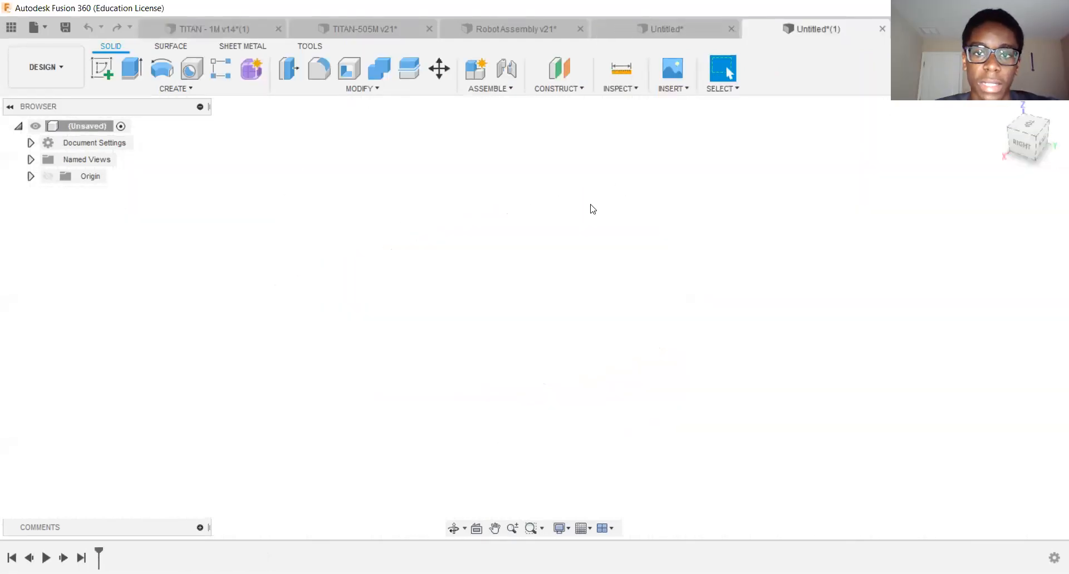
middle_click_drag(685, 316, 700, 353)
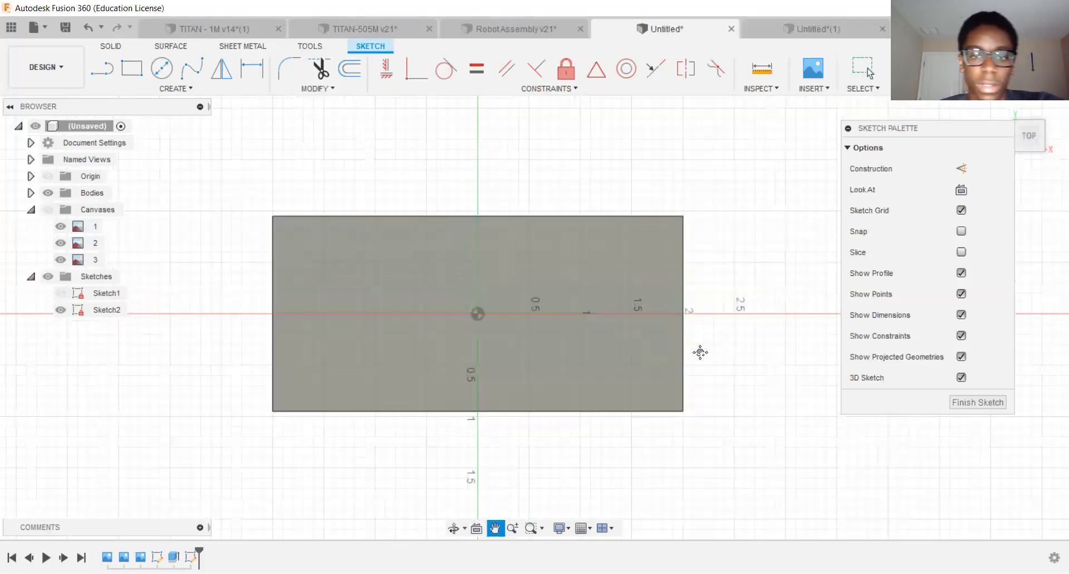
left_click(185, 89)
left_click(375, 173)
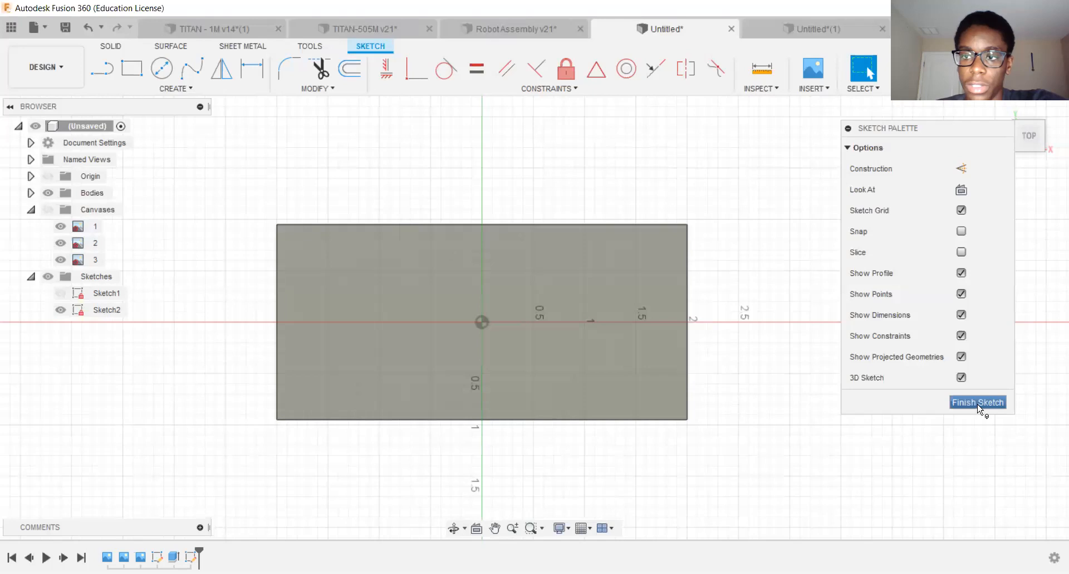
Finish the sketch, roll the design history back to before the extrusion and show the base rectangle sketch at an angle.
left_click(979, 402)
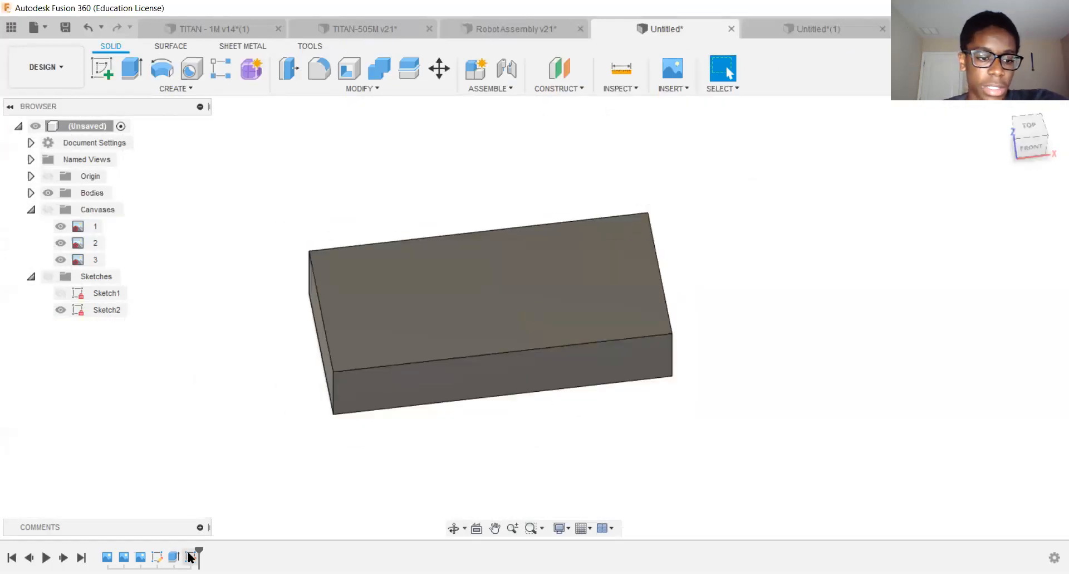
left_click_drag(197, 551, 150, 548)
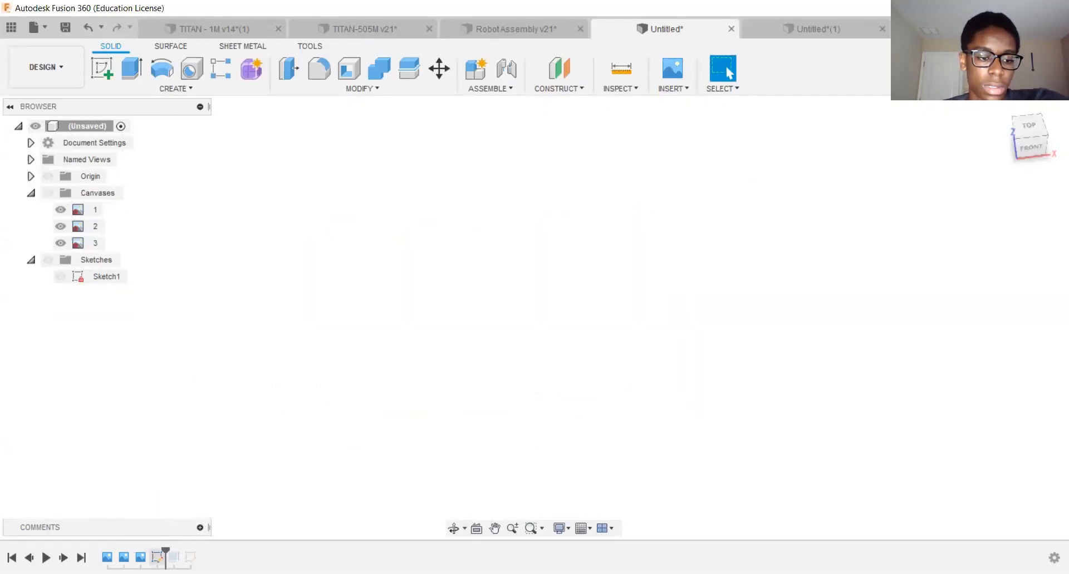
left_click(48, 260)
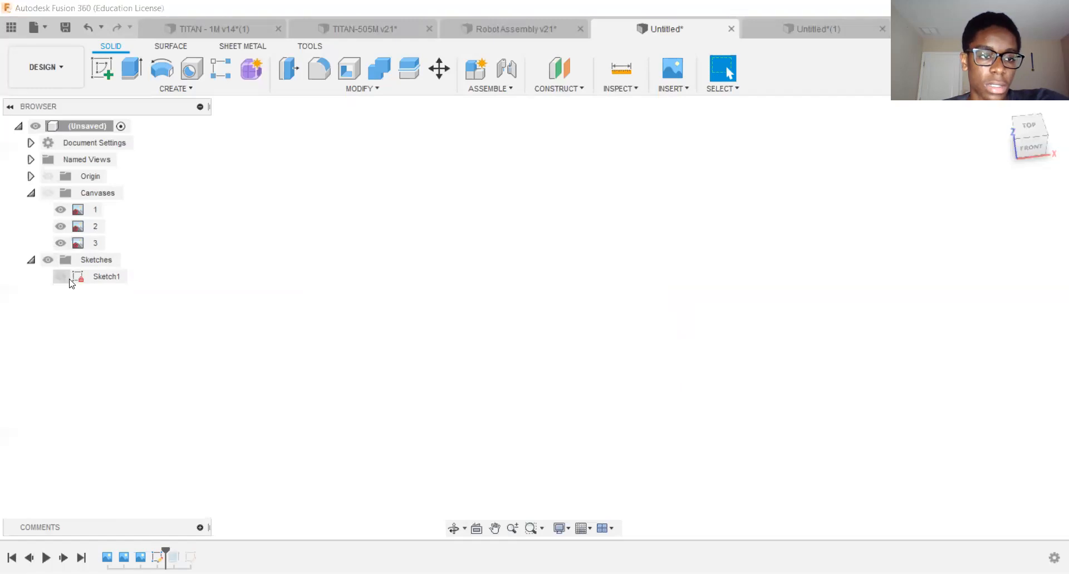
scroll(380, 187, "down", 1)
mouse_move(440, 241)
middle_mouse_down()
mouse_move(313, 268)
mouse_move(442, 253)
mouse_move(480, 262)
middle_mouse_up()
scroll(373, 248, "up", 2)
scroll(481, 332, "up", 2)
scroll(482, 332, "down", 1)
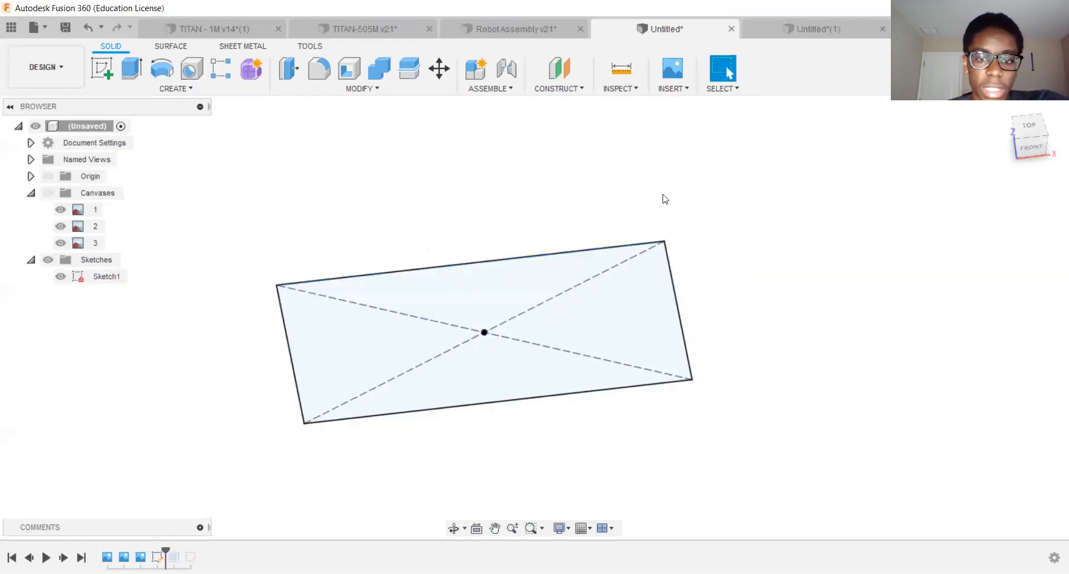
mouse_move(535, 317)
middle_mouse_down("shift")
mouse_move(552, 334)
mouse_move(568, 312)
mouse_move(557, 295)
mouse_move(546, 304)
middle_mouse_up("shift")
left_click(1039, 136)
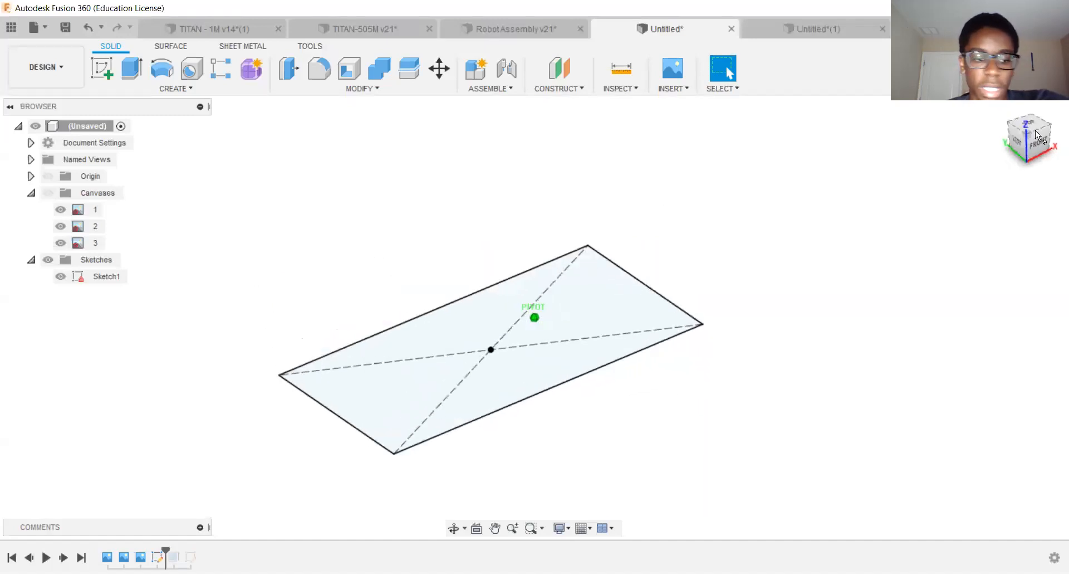
Roll the history forward past the extrusion and measure the block's vertical corner edge.
left_click_drag(165, 550, 182, 551)
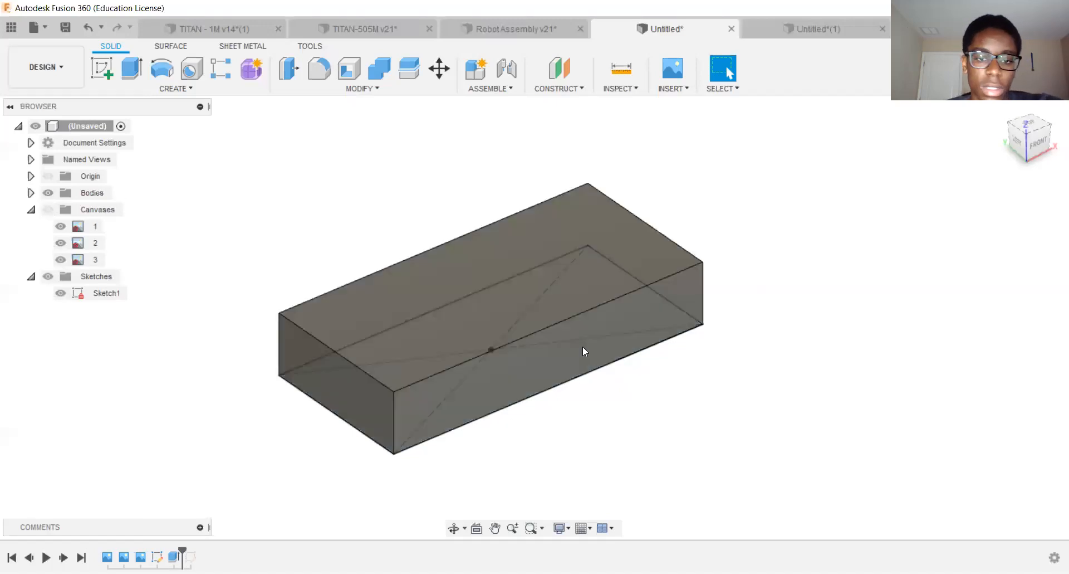
middle_click_drag(565, 410, 677, 377)
scroll(481, 279, "up", 1)
middle_click_drag(482, 279, 284, 318)
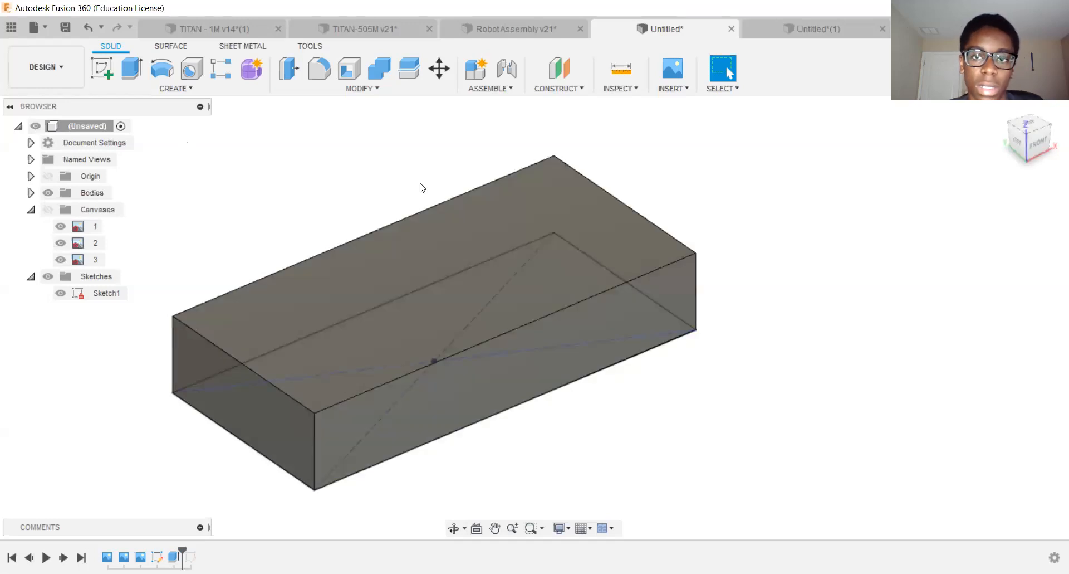
key("i")
left_click(316, 462)
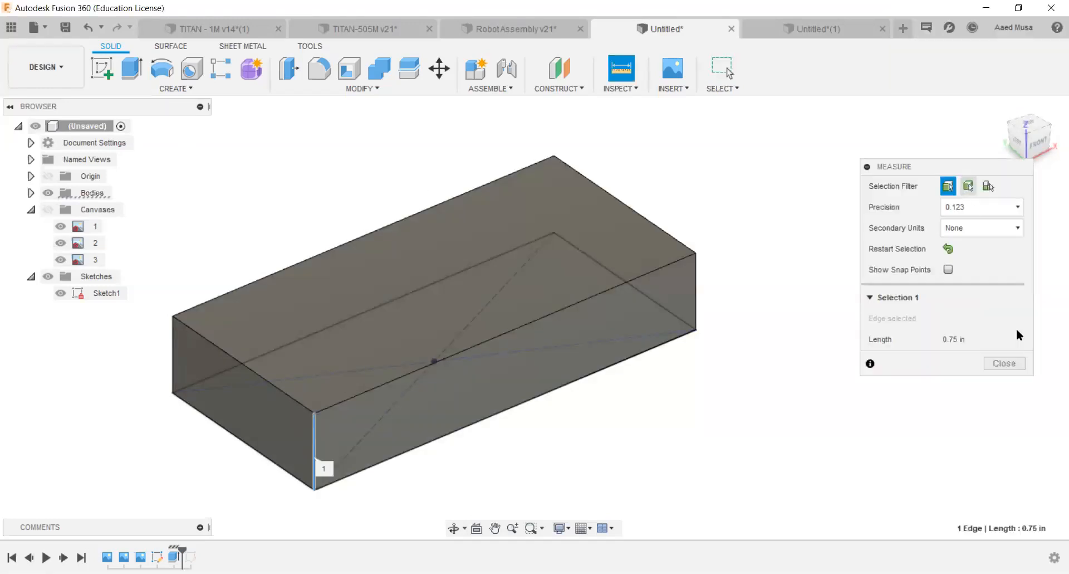
left_click(1006, 363)
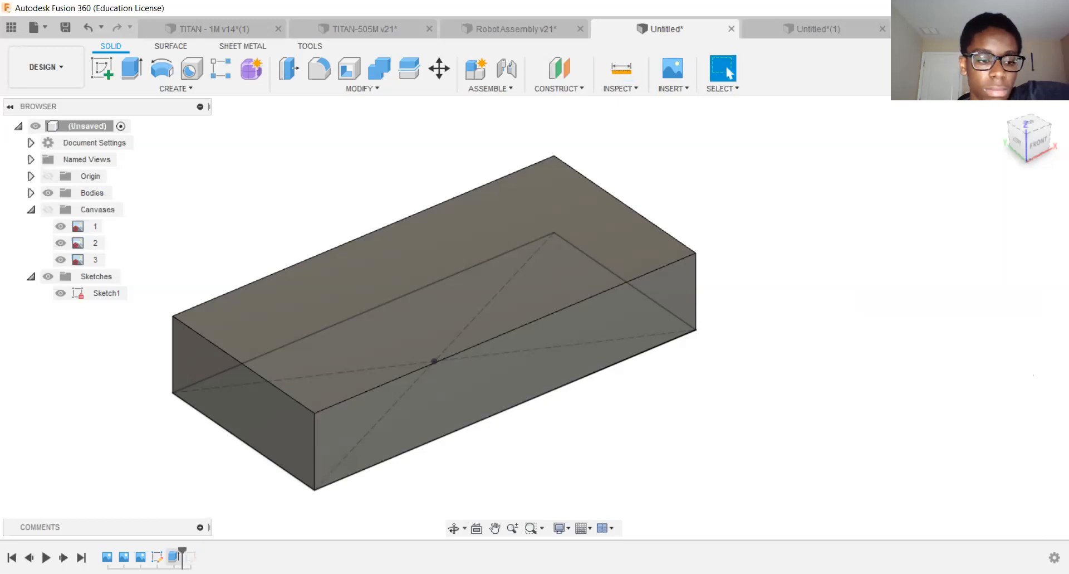
Roll the history back before the extrusion and try extruding the rectangle profile by 0.75 in as a new body.
left_click_drag(182, 552, 165, 551)
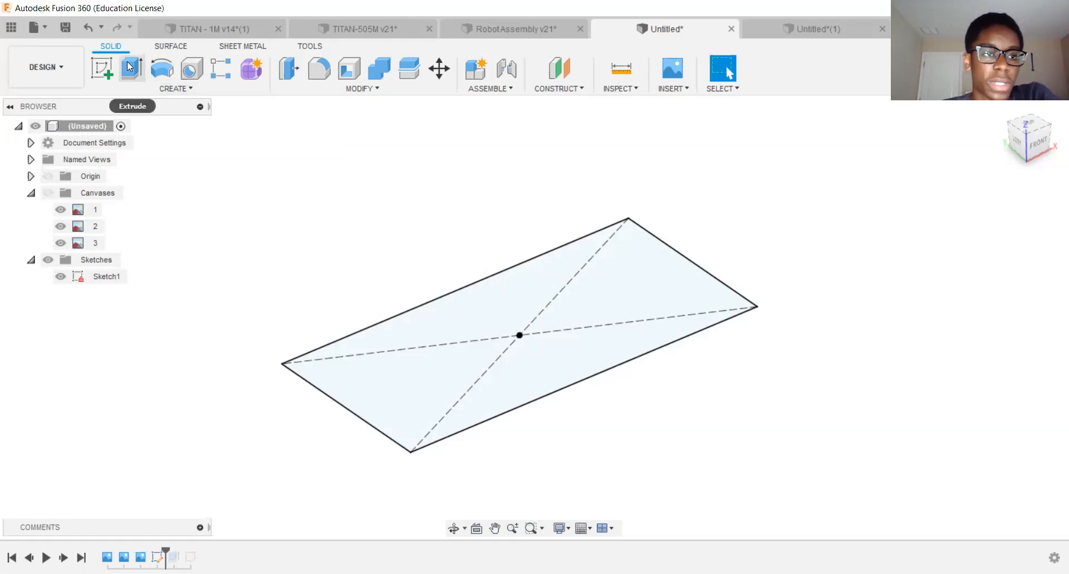
left_click(130, 66)
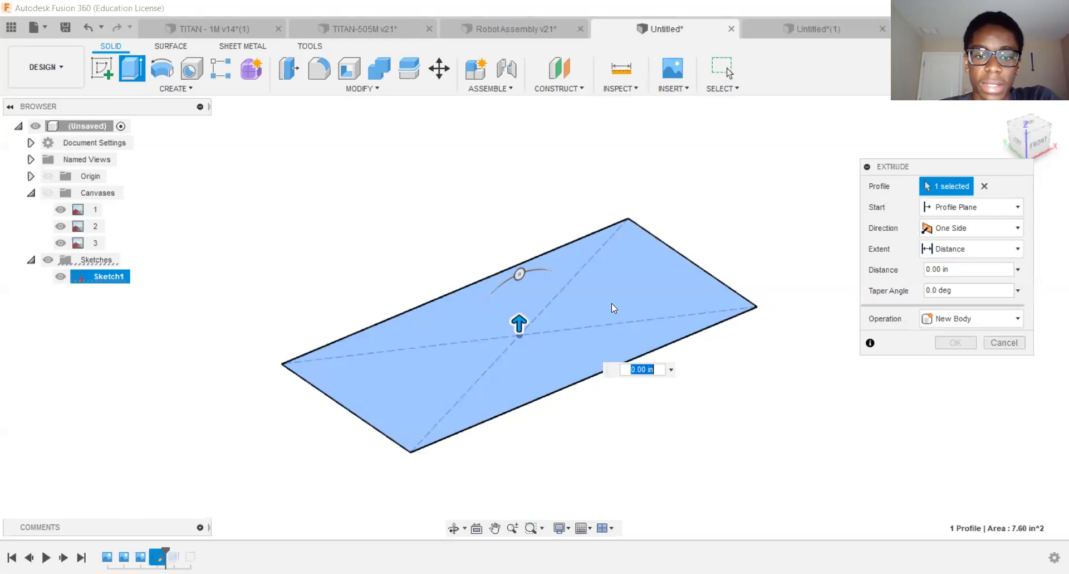
left_click(985, 186)
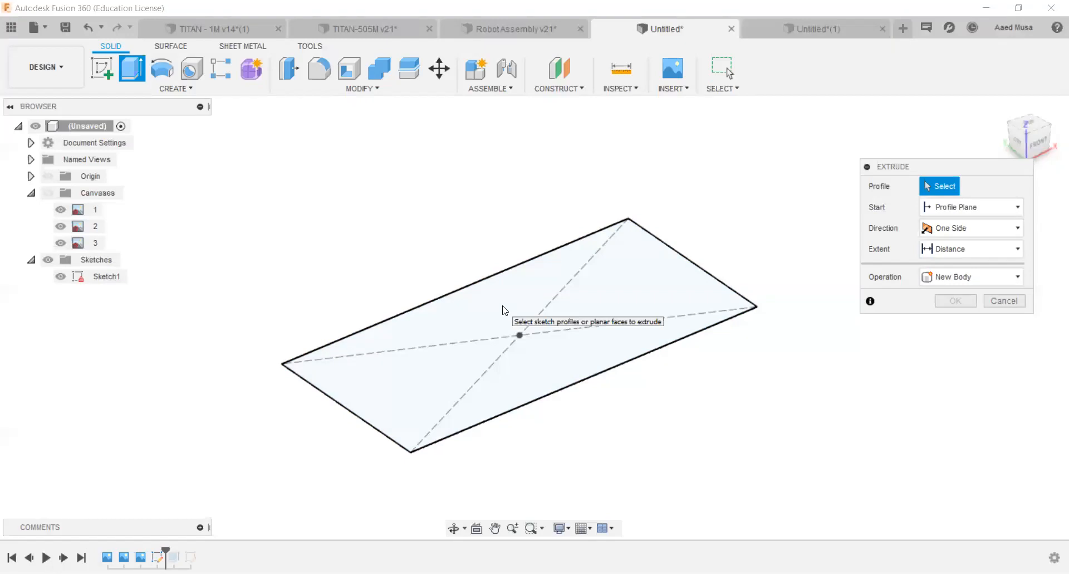
left_click(375, 409)
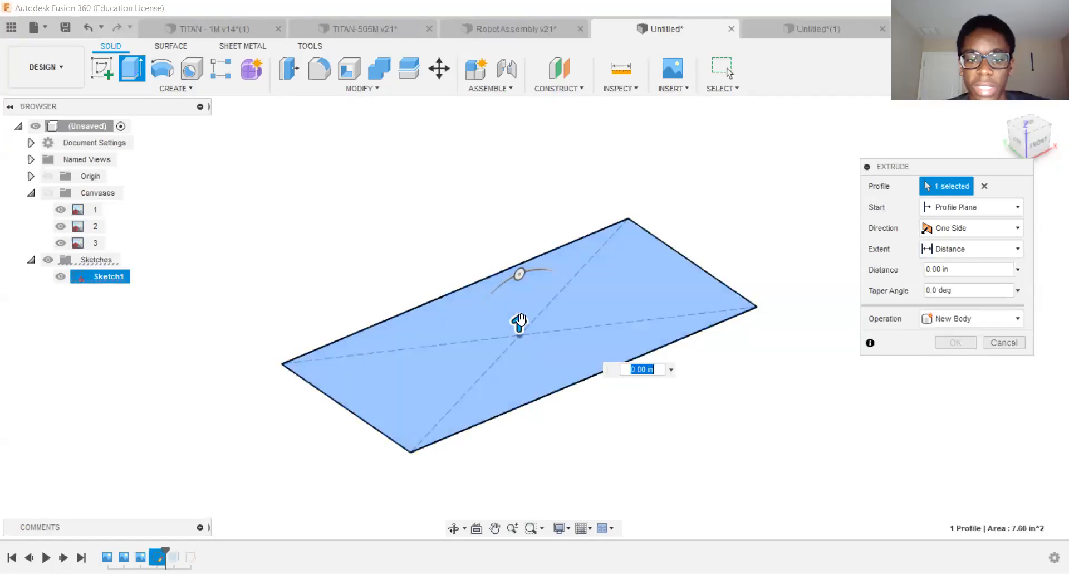
left_click_drag(520, 321, 519, 268)
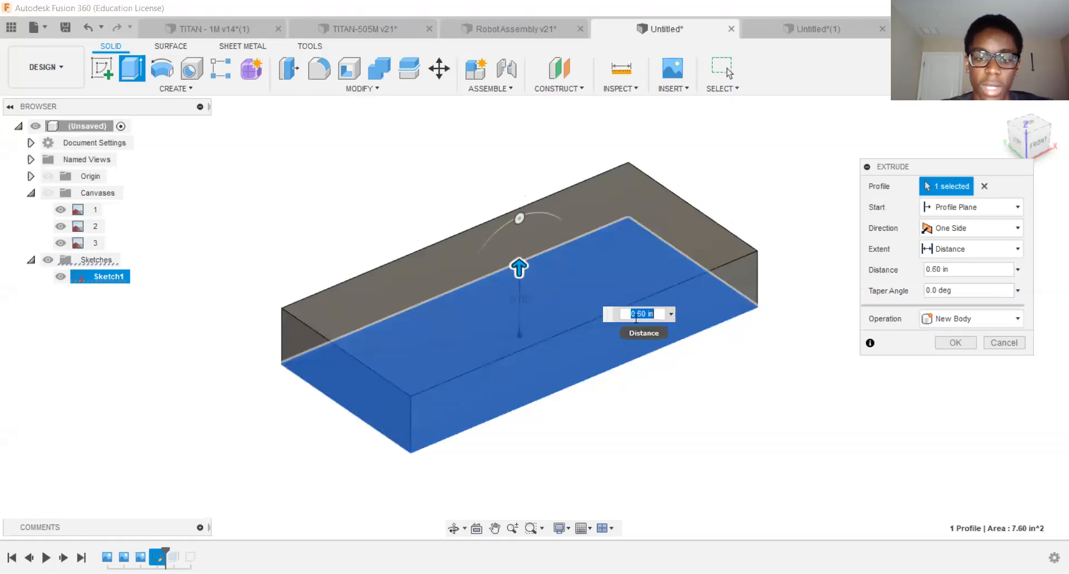
type(".75")
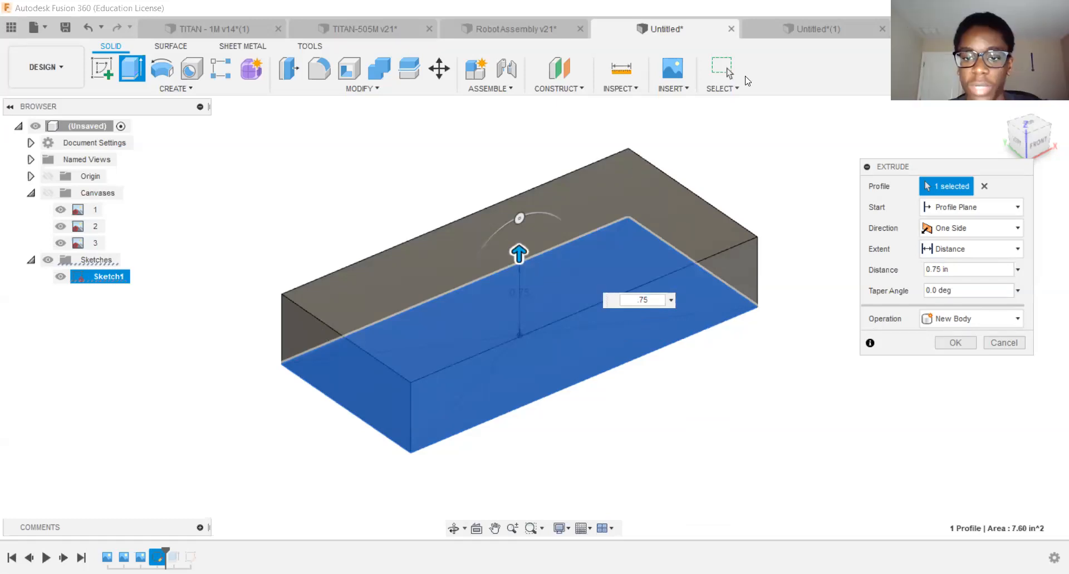
left_click(1009, 342)
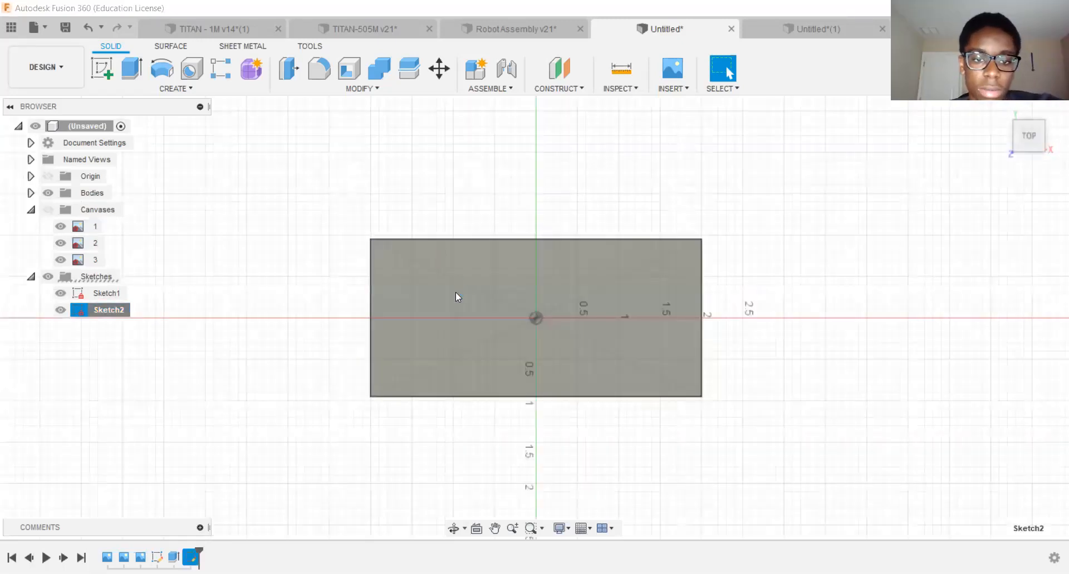
In Sketch2, draw a vertical line about 1 in left of the origin, crossing the block's face and extending beyond both long edges.
scroll(508, 296, "up", 3)
scroll(453, 256, "down", 4)
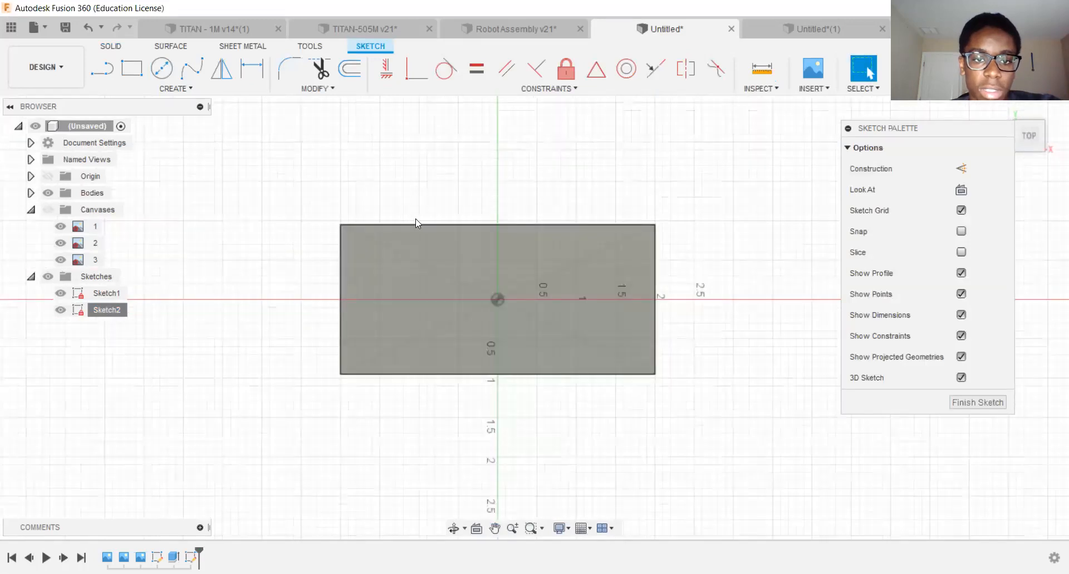
scroll(518, 122, "up", 2)
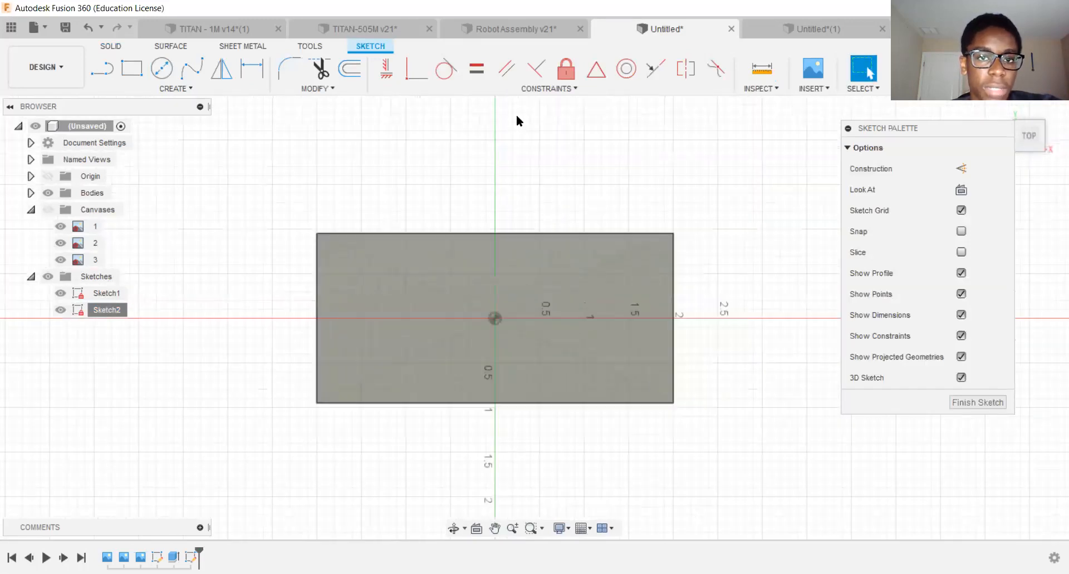
left_click(179, 89)
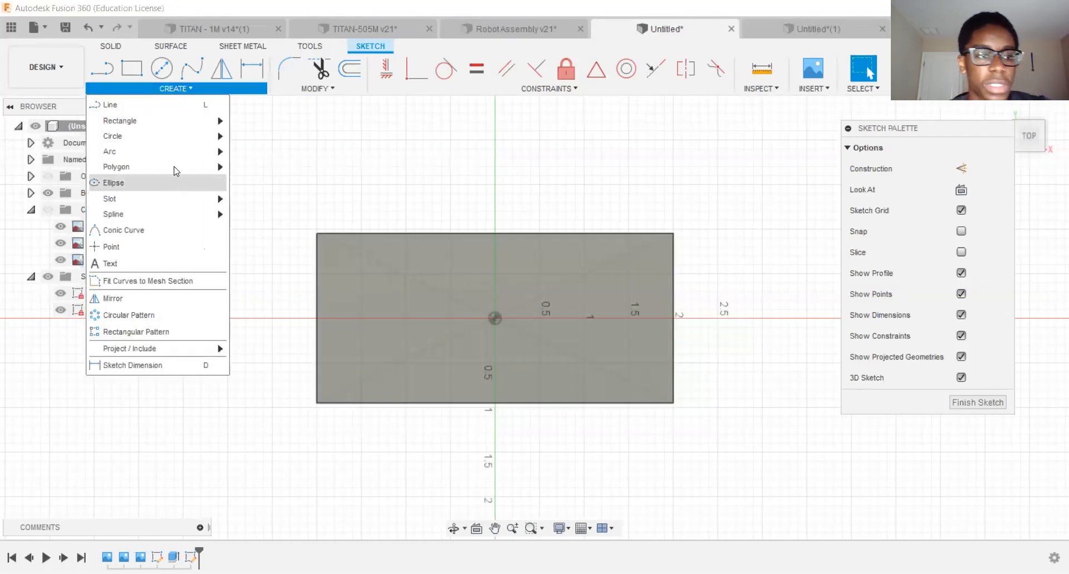
left_click(192, 90)
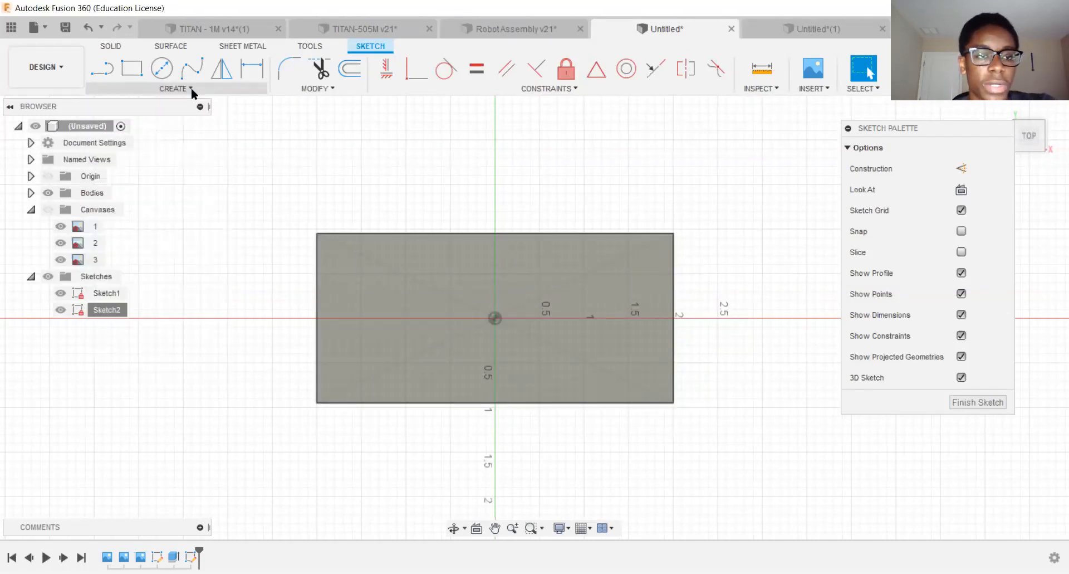
left_click(192, 88)
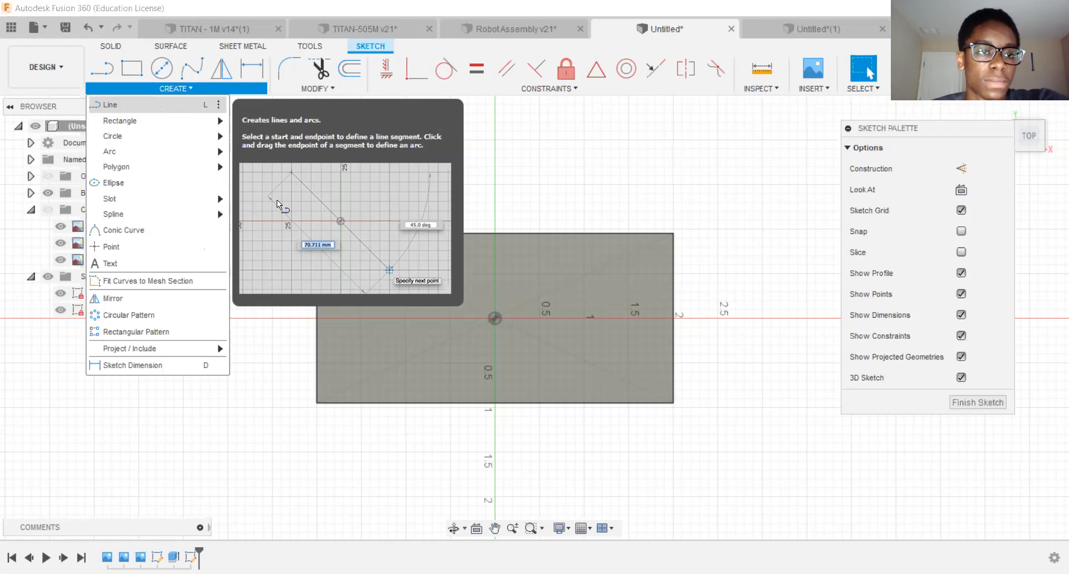
left_click(160, 110)
middle_click_drag(482, 336, 479, 321)
scroll(477, 320, "down", 2)
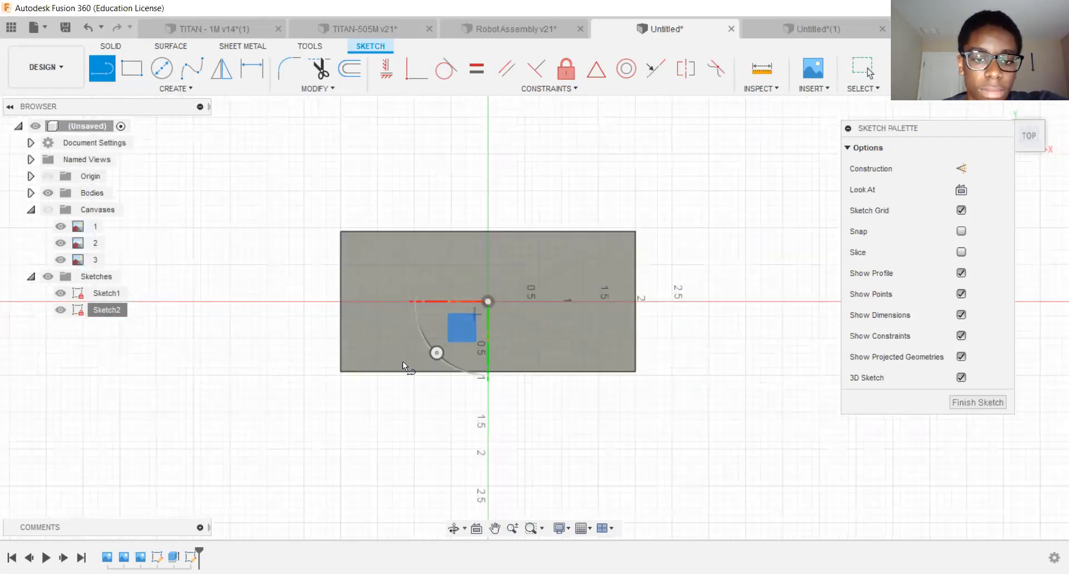
middle_click_drag(397, 454, 402, 462)
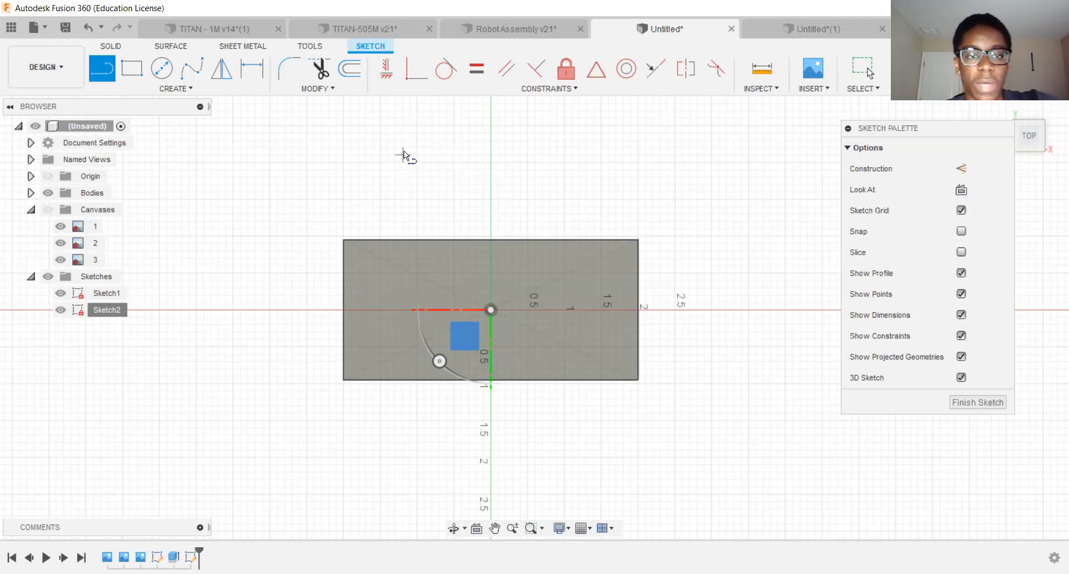
left_click(415, 130)
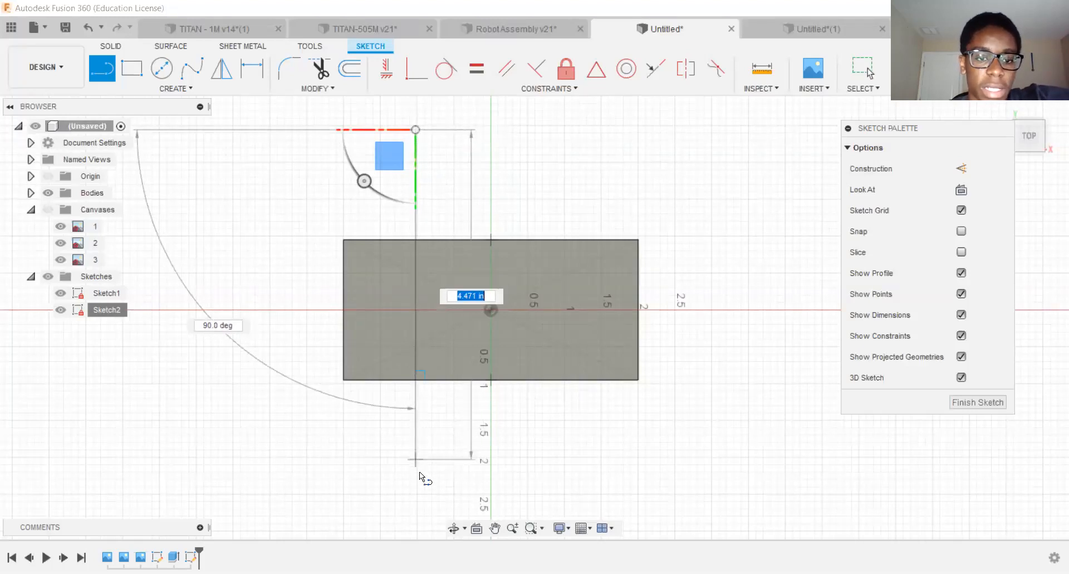
left_click(415, 507)
key("Escape")
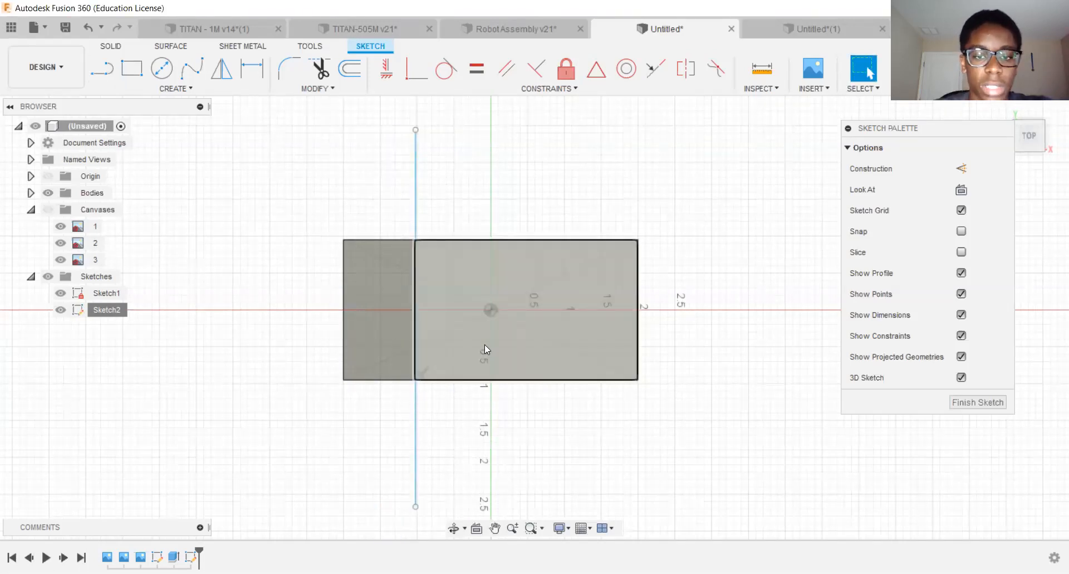
left_click(450, 380)
left_click(421, 116)
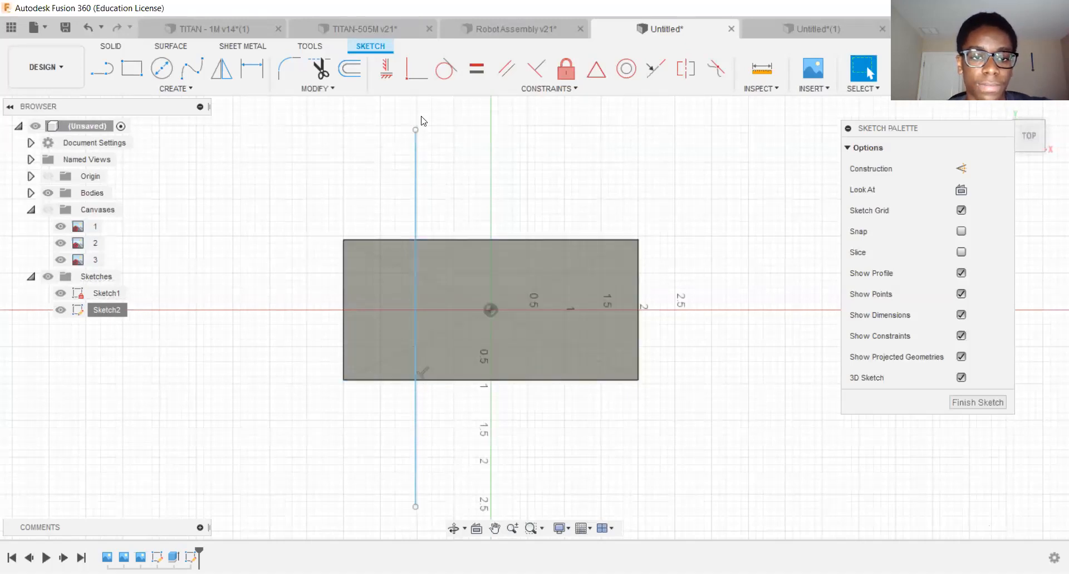
middle_click_drag(425, 178, 420, 177)
middle_click_drag(468, 215, 411, 210)
left_click(358, 148)
scroll(384, 179, "up", 1)
left_click(385, 180)
middle_click_drag(468, 288, 466, 271)
scroll(459, 279, "down", 1)
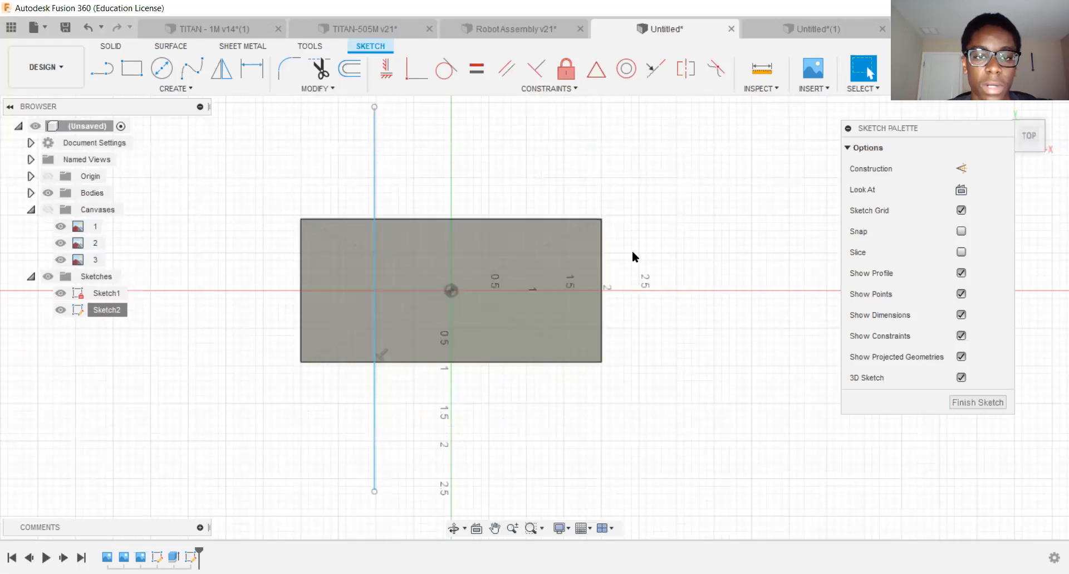
scroll(462, 134, "up", 1)
middle_click_drag(493, 199, 509, 152)
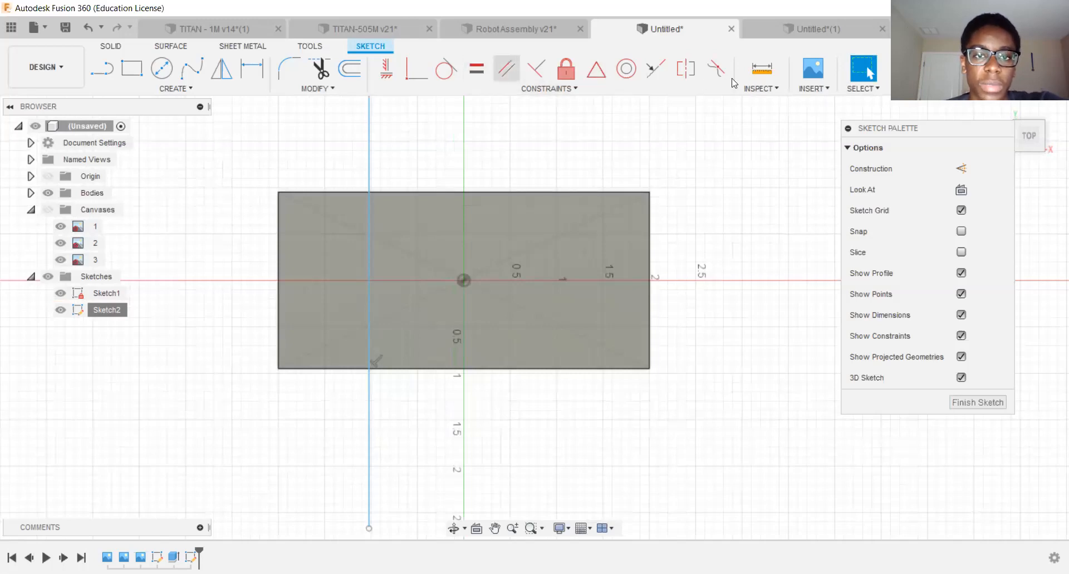
Constrain the vertical sketch line to the origin point with a Coincident constraint.
left_click(509, 89)
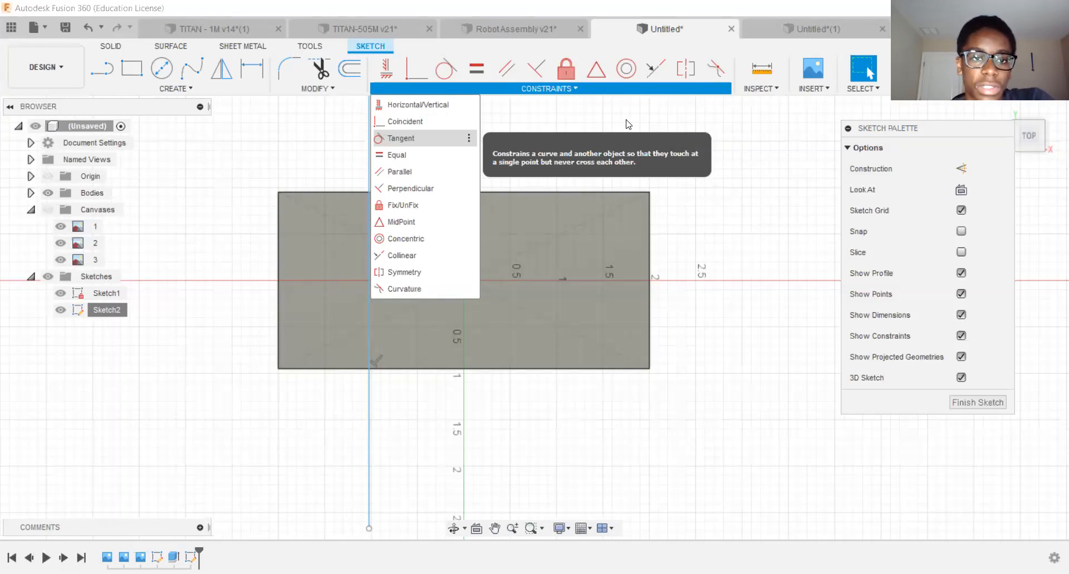
left_click(412, 125)
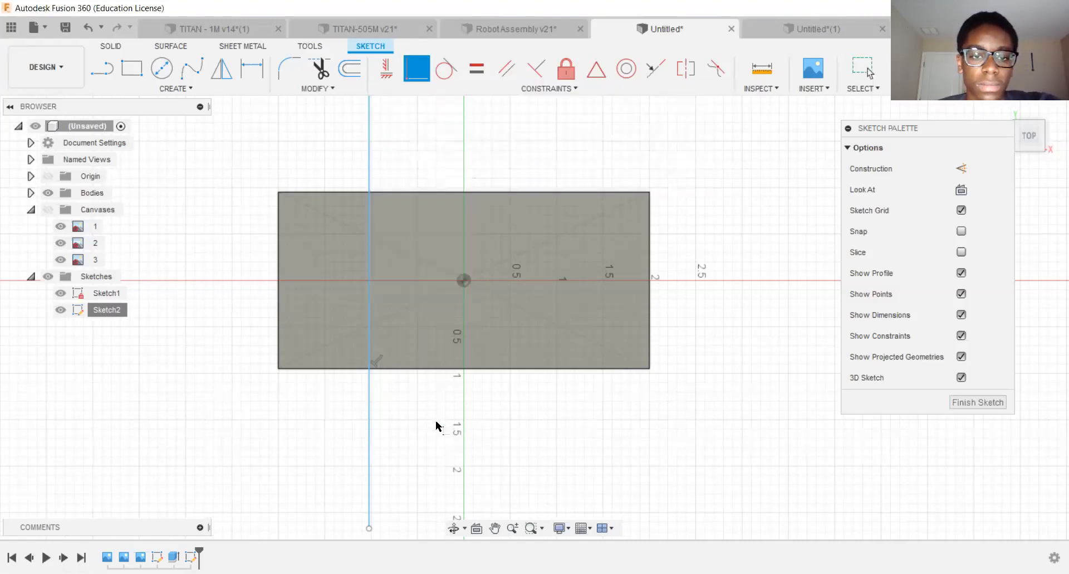
middle_click_drag(475, 413, 515, 392)
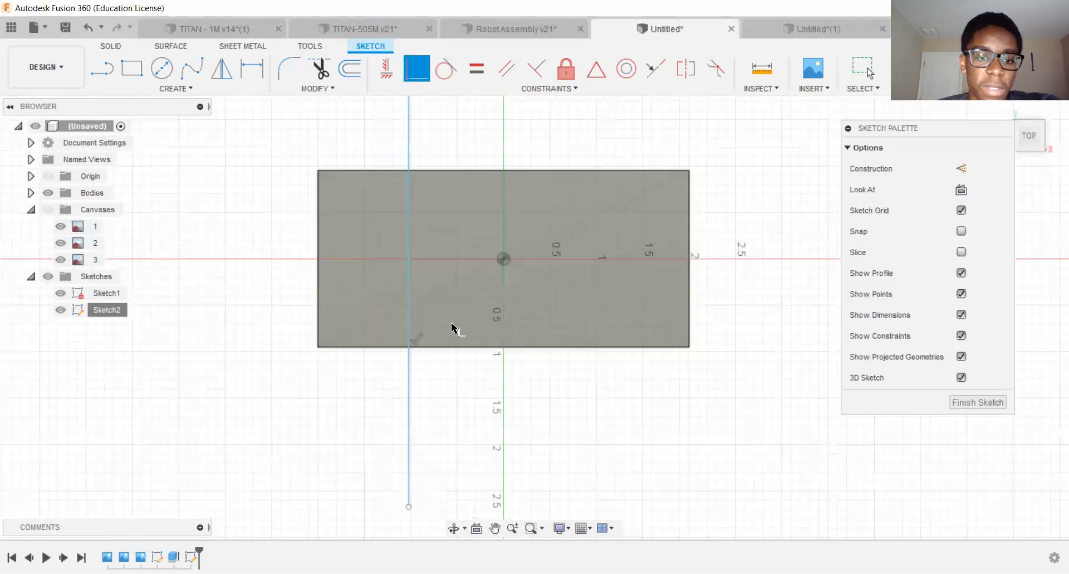
left_click(409, 247)
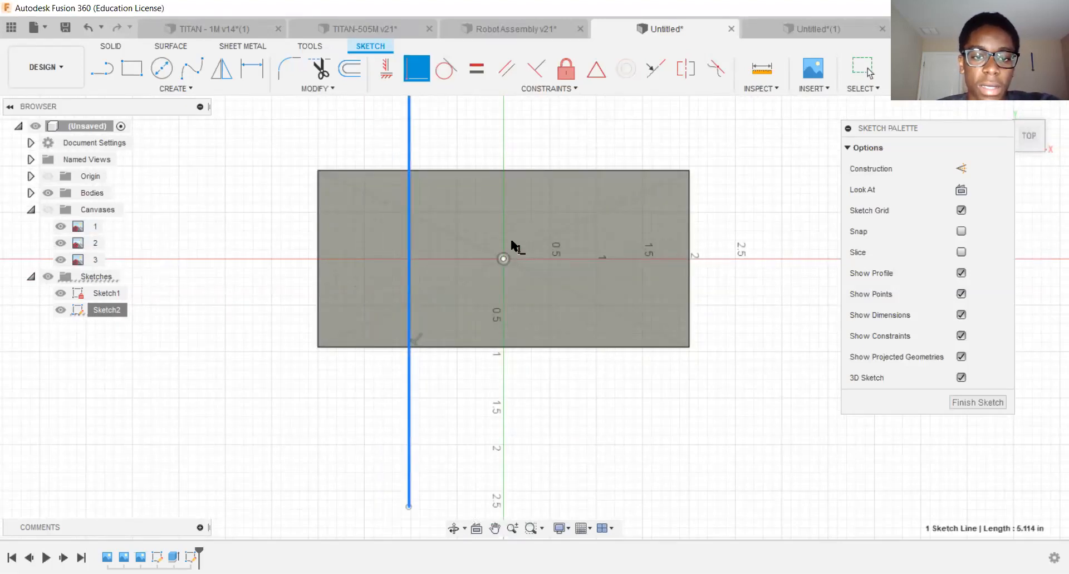
scroll(506, 261, "up", 2)
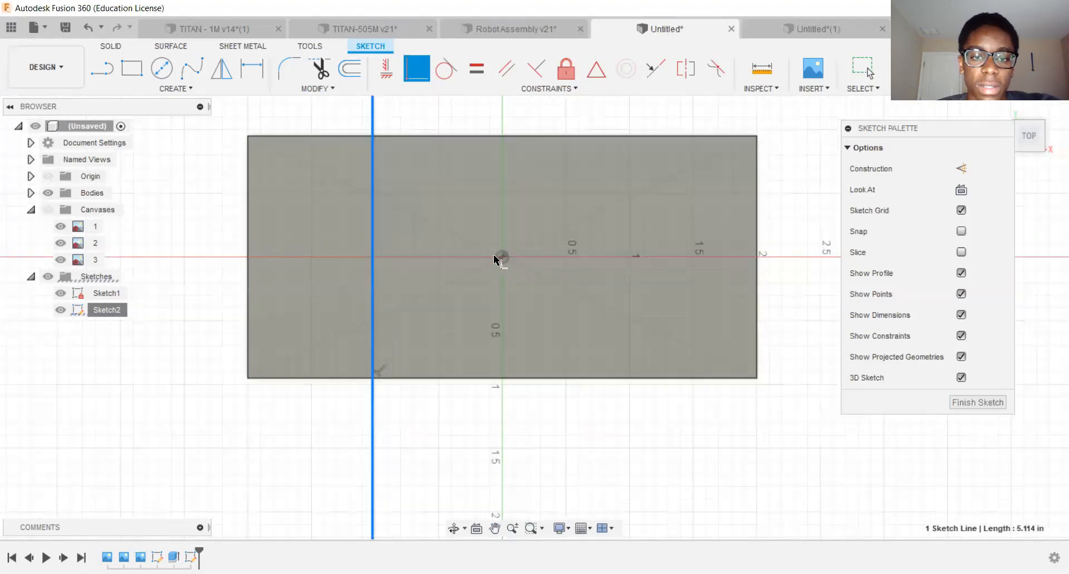
scroll(507, 261, "down", 2)
middle_click_drag(507, 289, 507, 289)
scroll(507, 290, "down", 1)
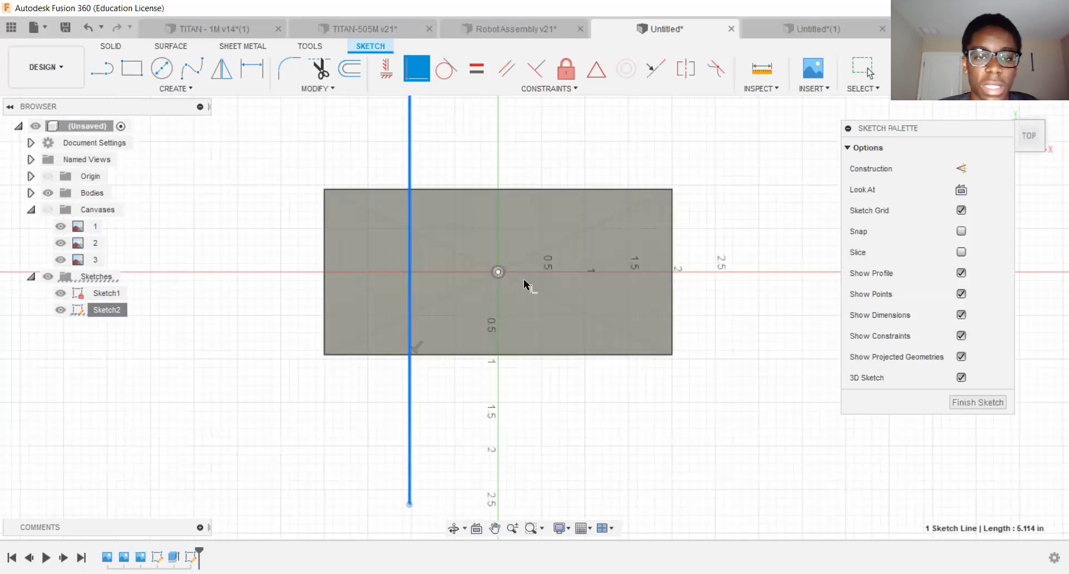
left_click(499, 272)
scroll(515, 346, "down", 1)
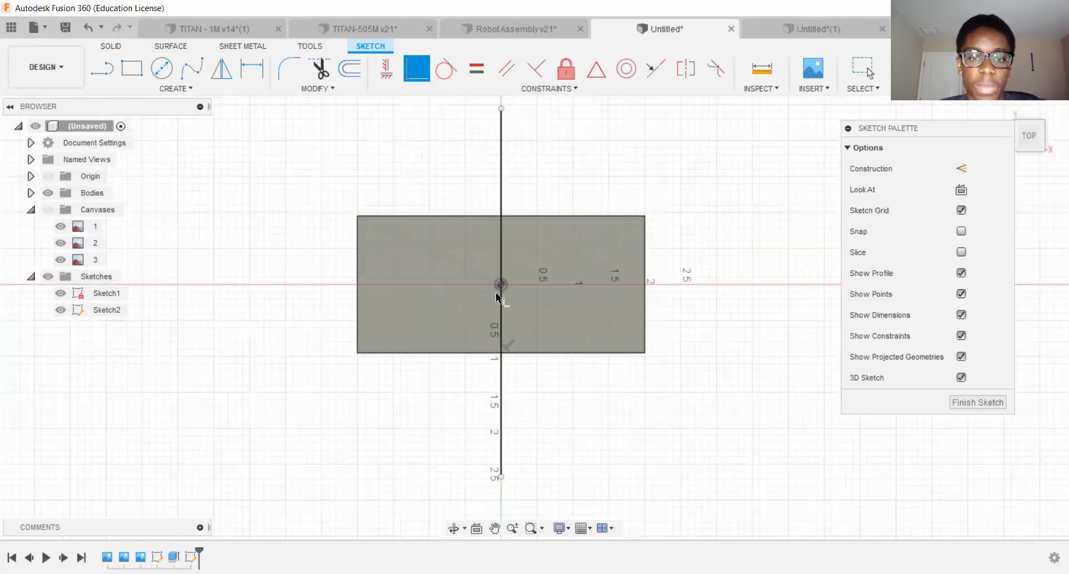
Try to shift the constrained vertical line away from the origin with Move/Copy.
left_click(327, 89)
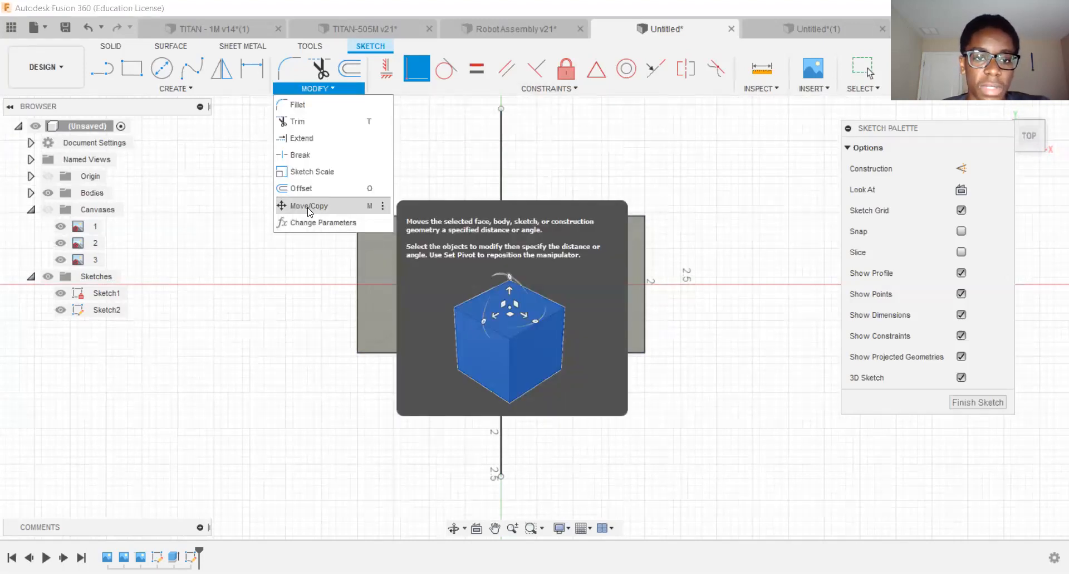
left_click(309, 207)
mouse_move(460, 180)
left_mouse_down()
mouse_move(480, 177)
mouse_move(489, 205)
mouse_move(475, 207)
mouse_move(489, 193)
mouse_move(488, 259)
mouse_move(491, 191)
left_mouse_up()
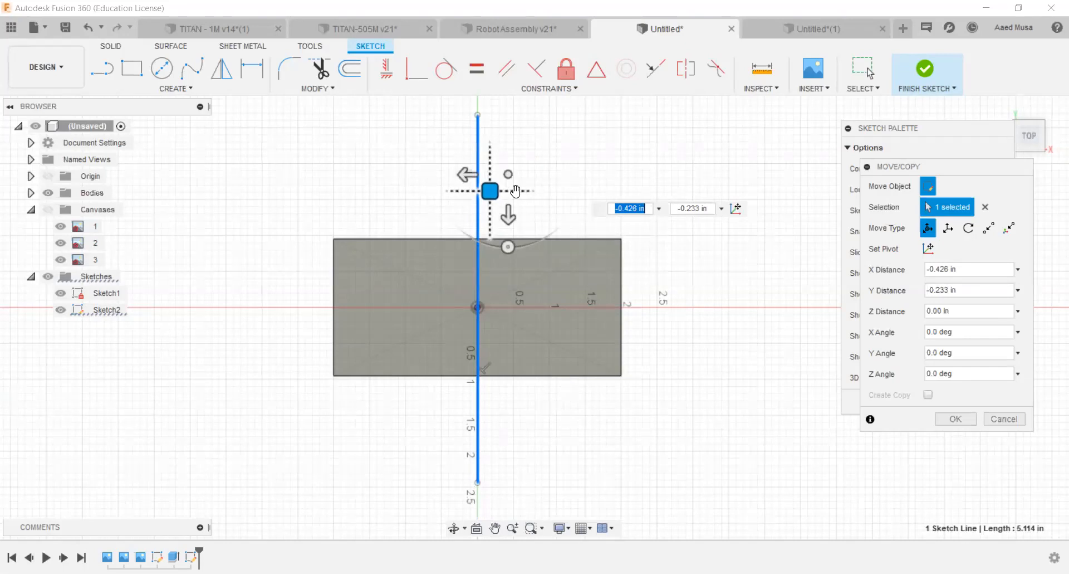
key("Return")
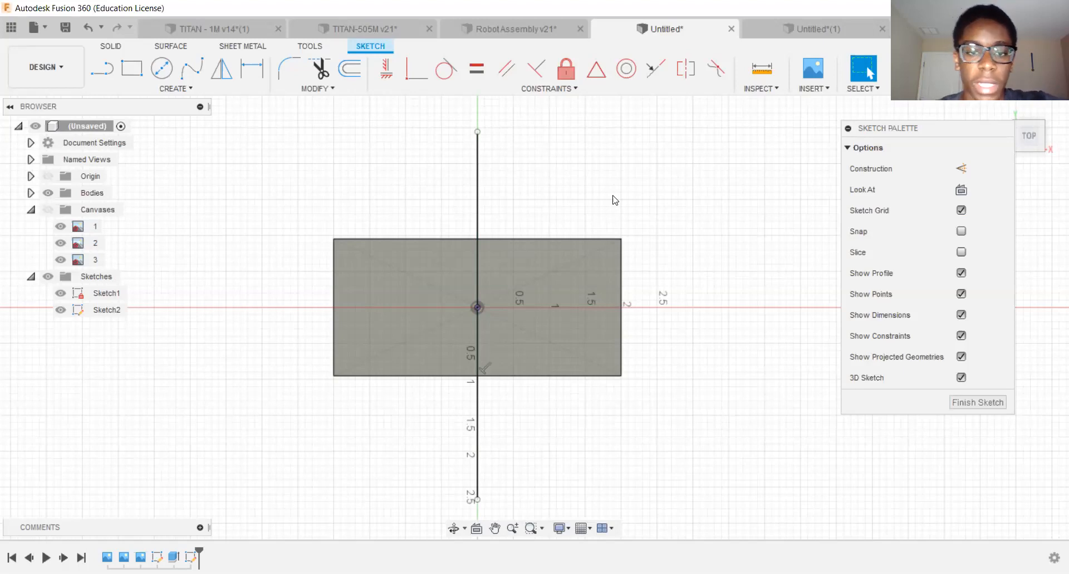
scroll(505, 232, "up", 2)
middle_click_drag(524, 239, 533, 248)
scroll(538, 251, "down", 2)
scroll(547, 304, "up", 1)
middle_click_drag(571, 307, 630, 319)
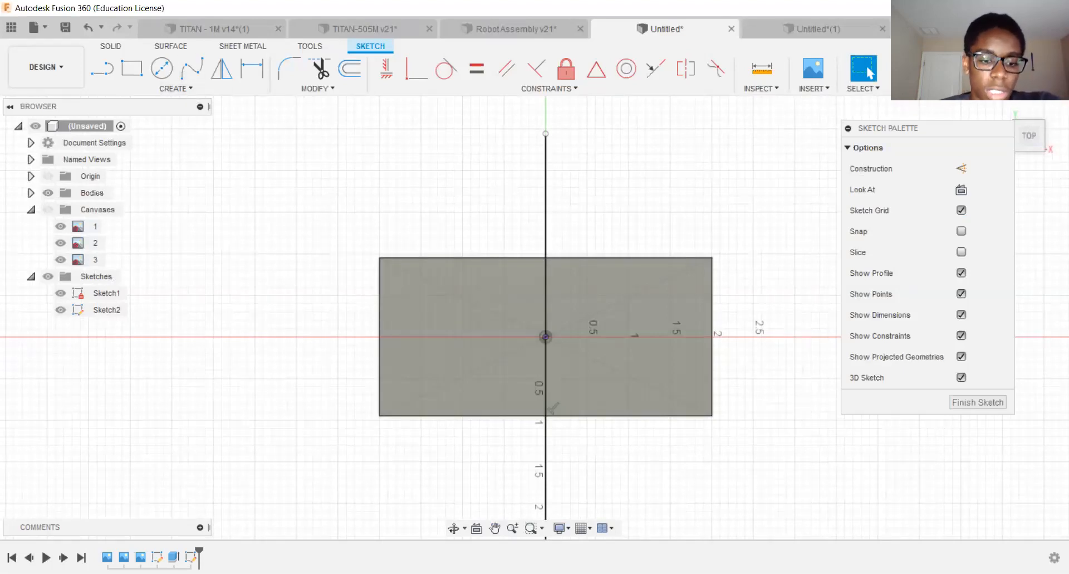
left_click(184, 90)
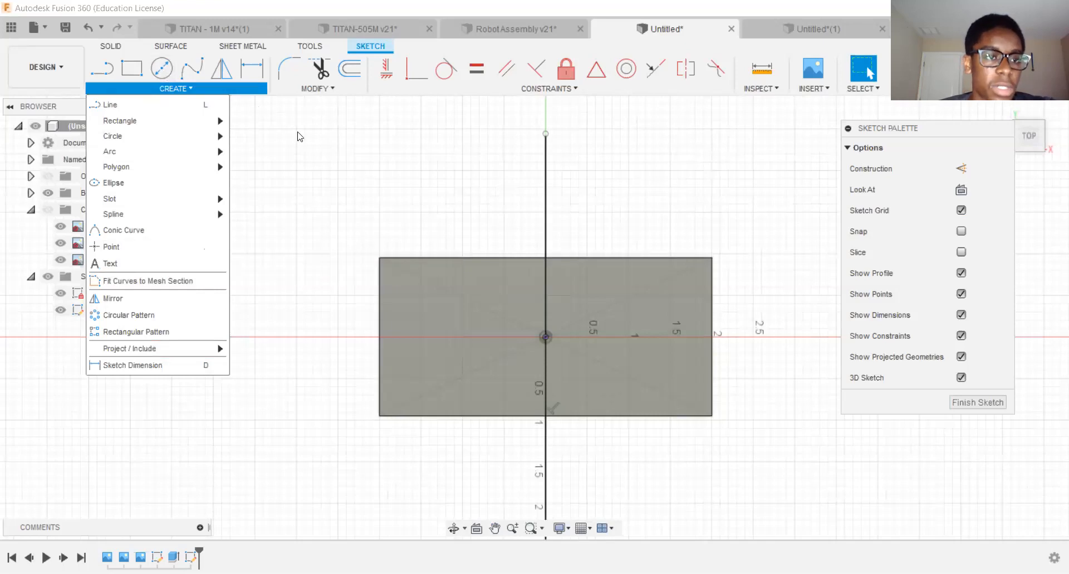
left_click(190, 94)
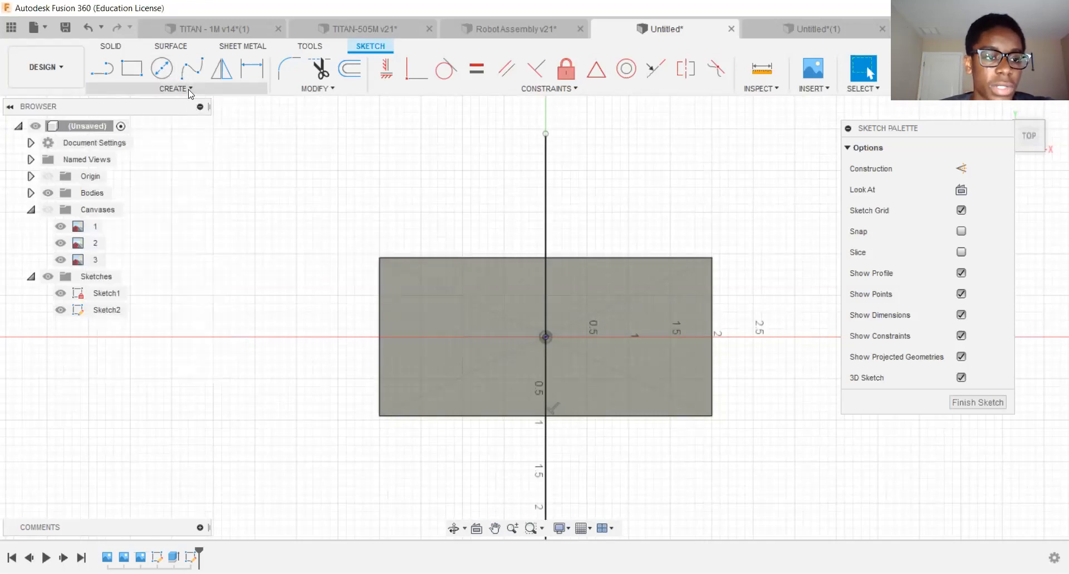
Place four separate sketch points on the block's upper face, all on the negative X side of the vertical line.
left_click(190, 92)
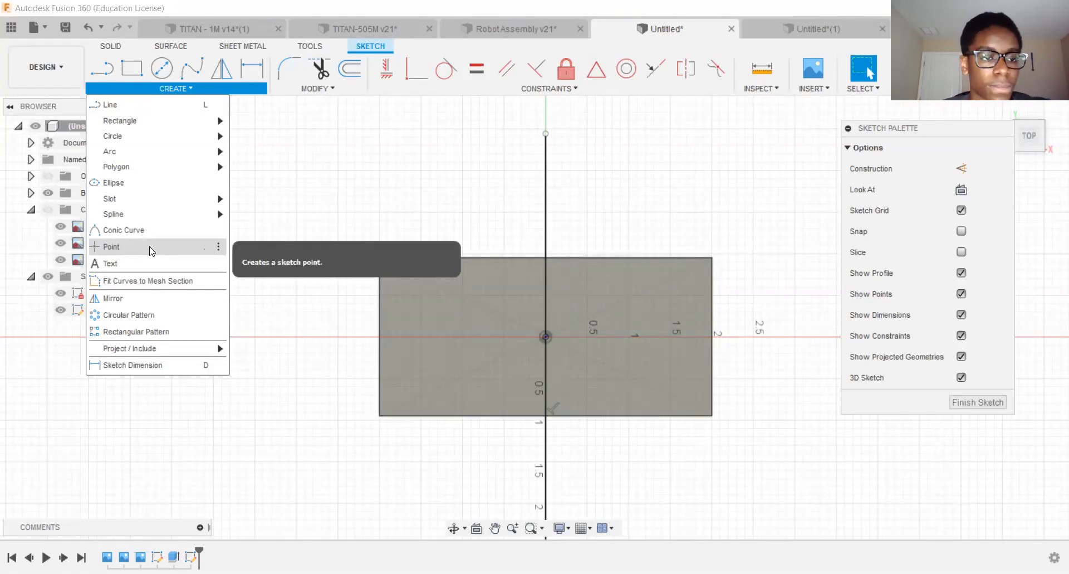
left_click(107, 248)
scroll(516, 314, "up", 1)
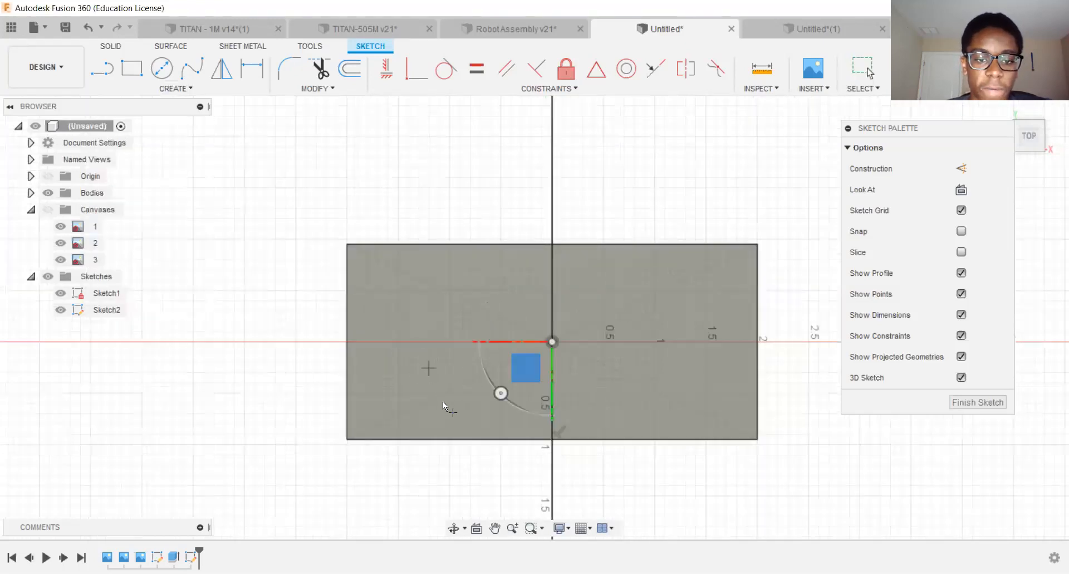
middle_click_drag(444, 382, 446, 349)
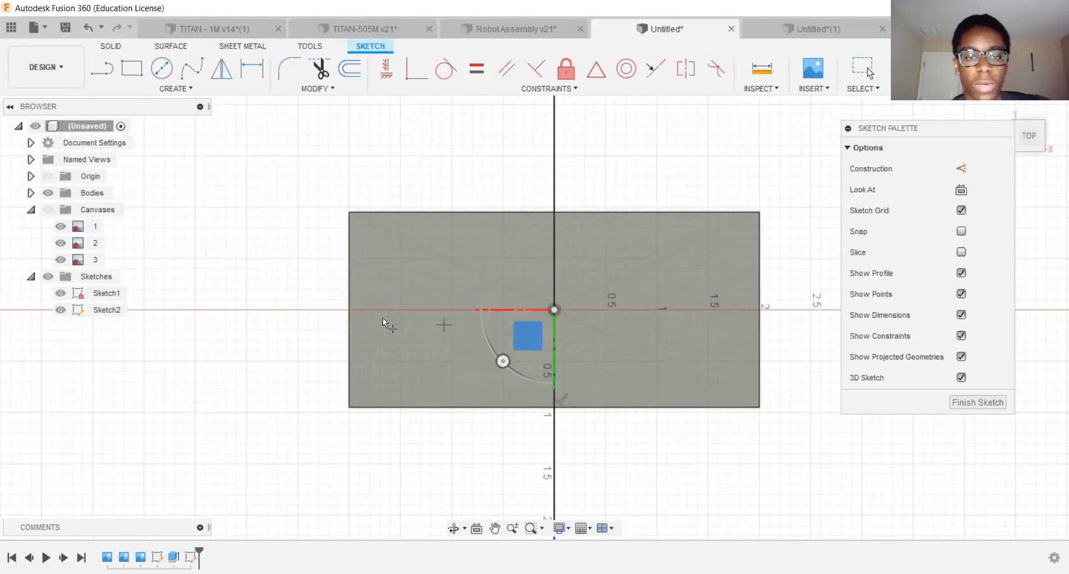
left_click(391, 241)
scroll(399, 232, "up", 3)
scroll(372, 242, "down", 2)
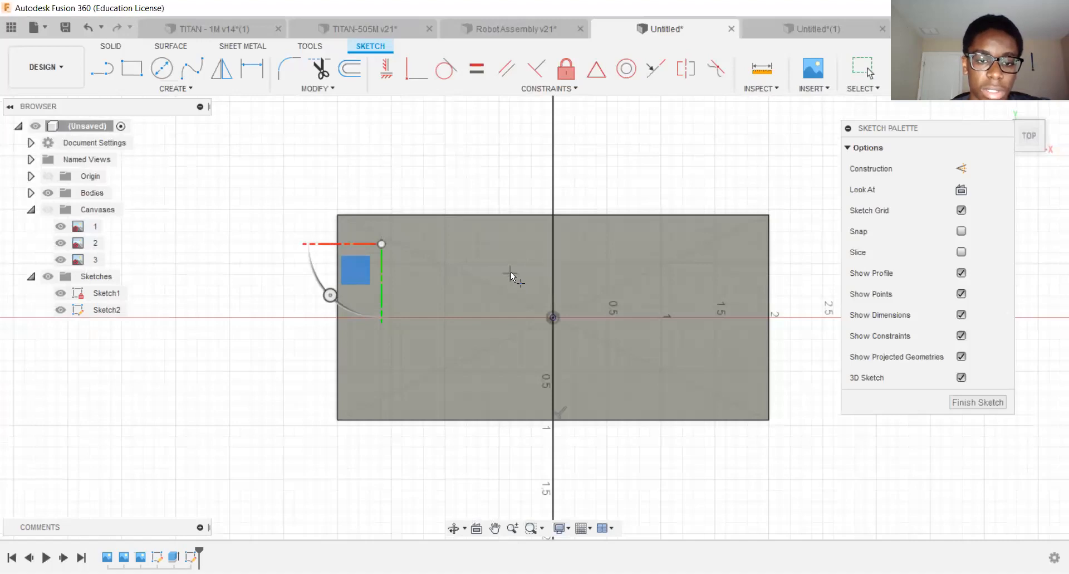
left_click(514, 275)
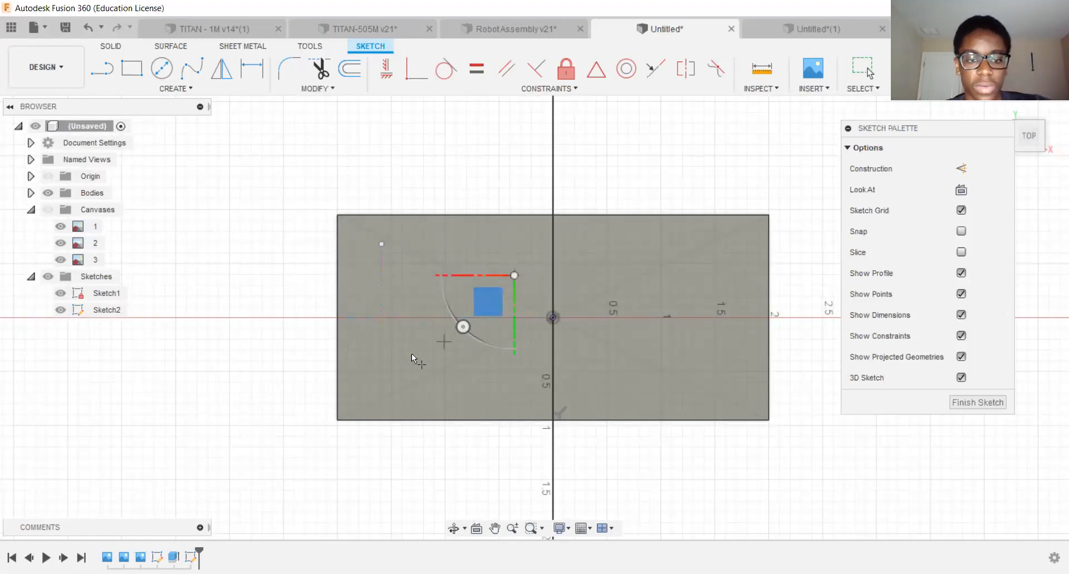
left_click(382, 377)
left_click(494, 368)
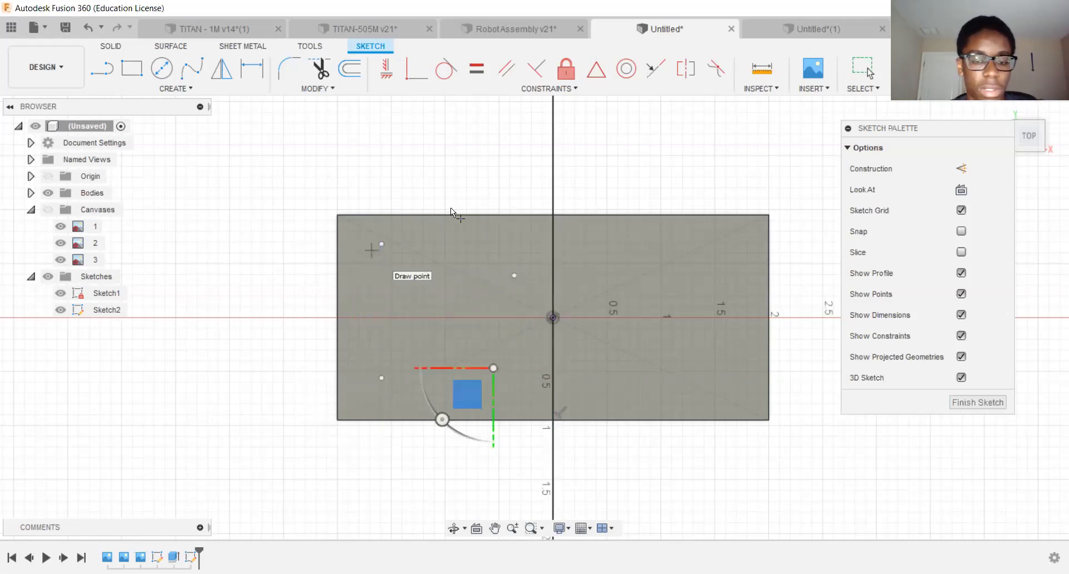
key("Escape")
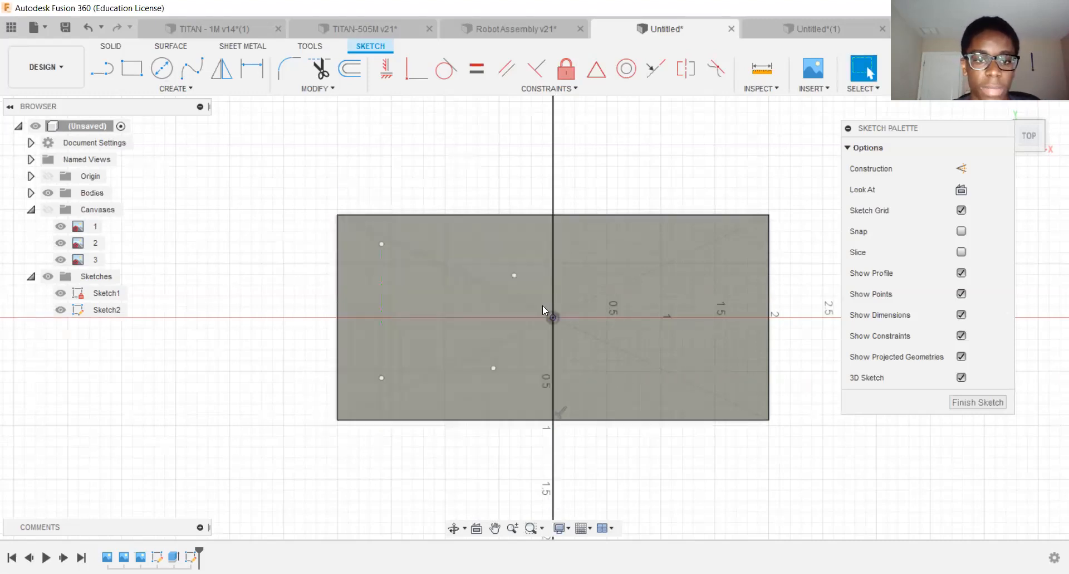
Finish Sketch2 and roll the design history back to just after the extrusion.
scroll(375, 192, "down", 2)
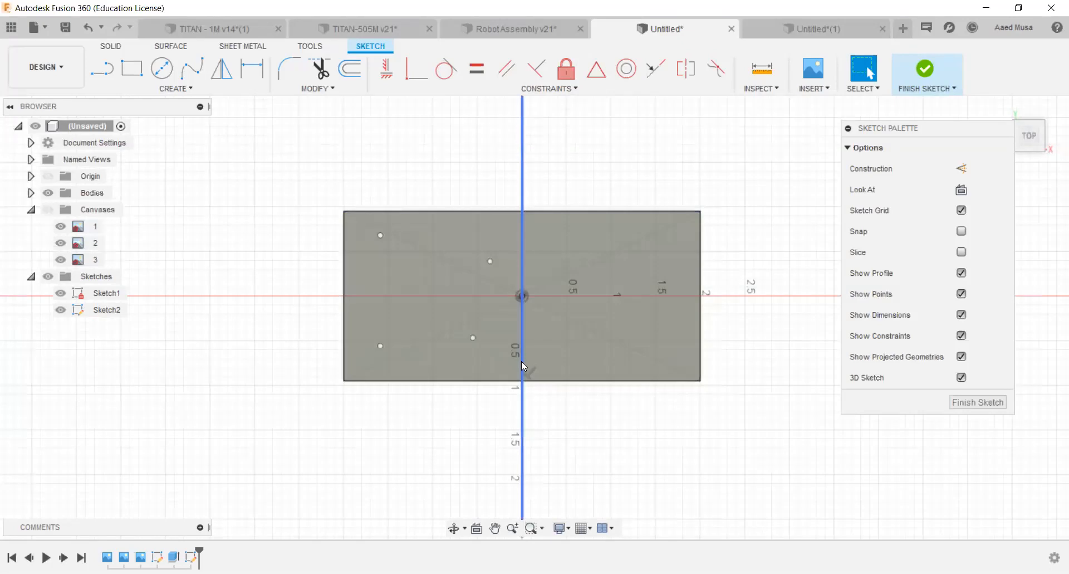
mouse_move(1042, 146)
left_mouse_down()
mouse_move(1032, 113)
mouse_move(1029, 150)
left_mouse_up()
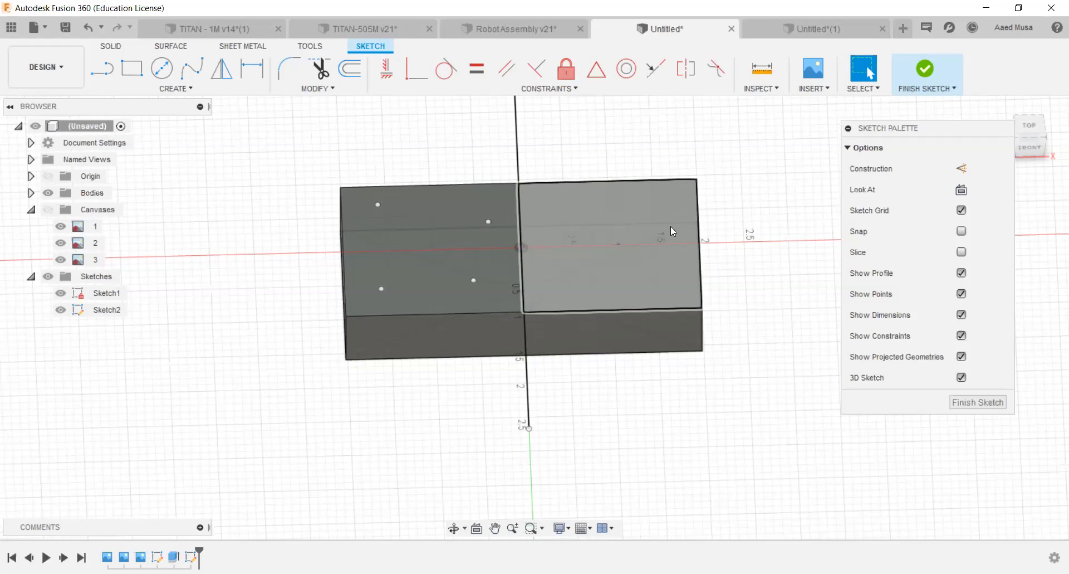
left_click(970, 402)
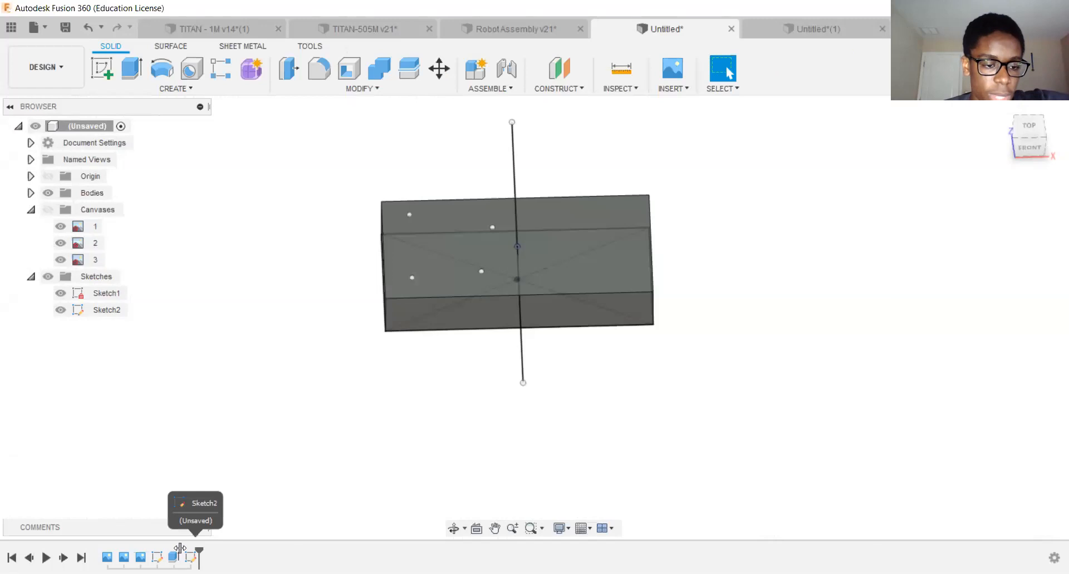
left_click_drag(199, 553, 182, 552)
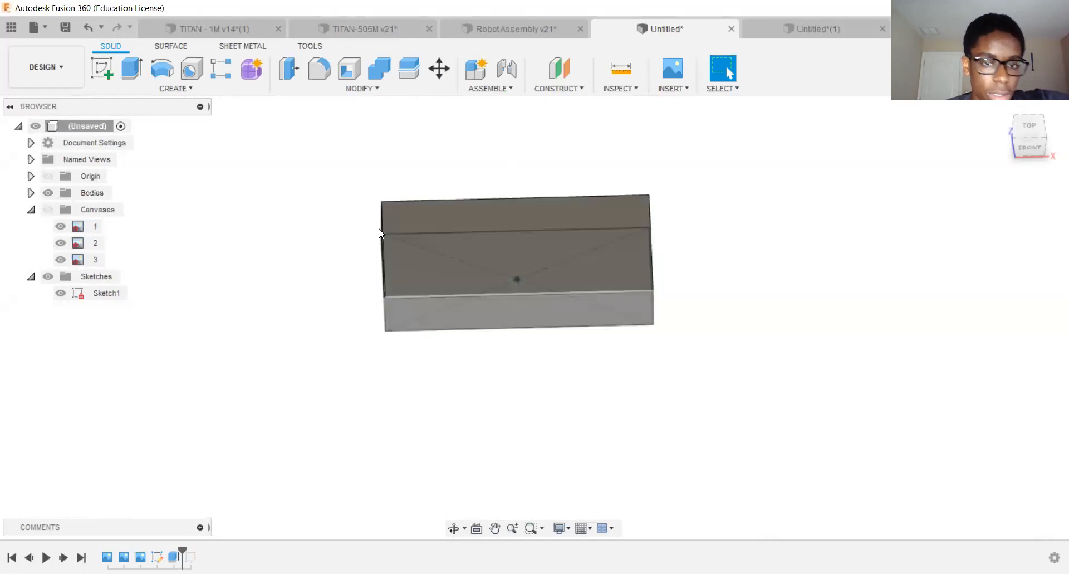
Try moving the block's body about -2.595 in along X and 0.449 in along Z with Move/Copy.
left_click(439, 68)
left_click(541, 268)
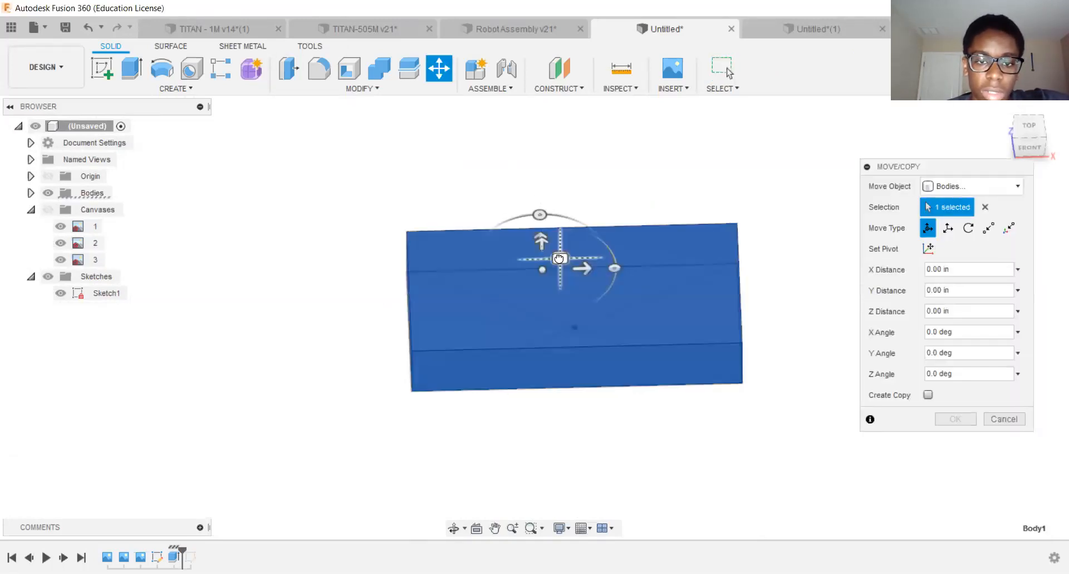
left_click_drag(554, 251, 341, 238)
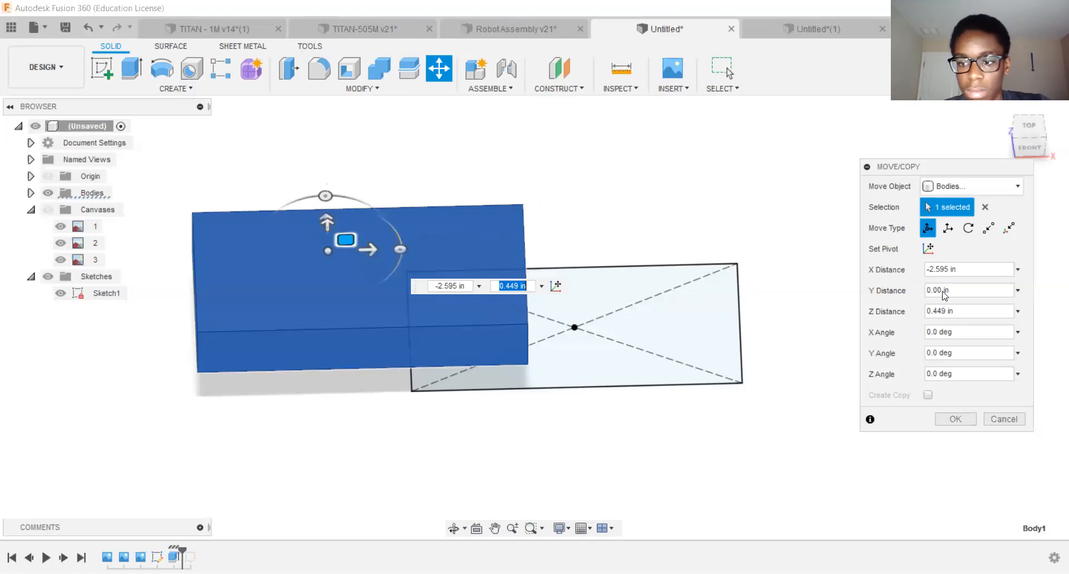
key("Escape")
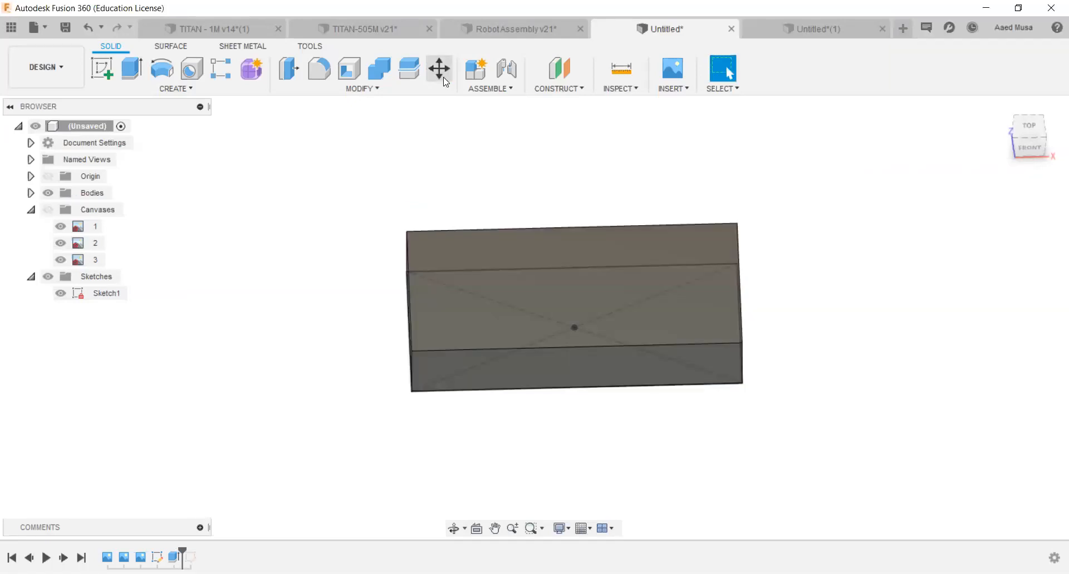
Use Align on the block's body with the centre of its bottom face as the starting point.
left_click(1030, 141)
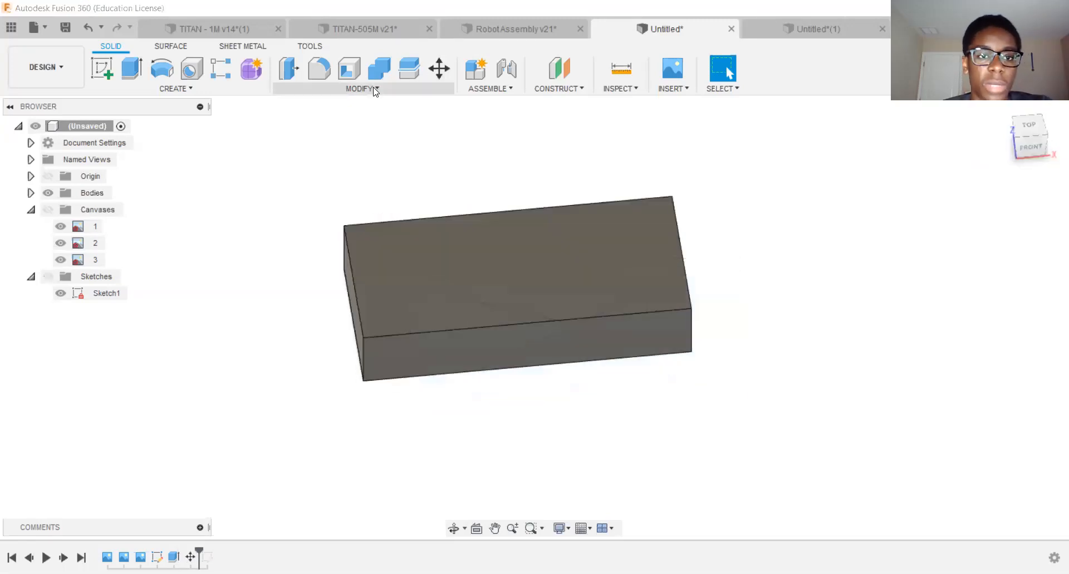
left_click(374, 90)
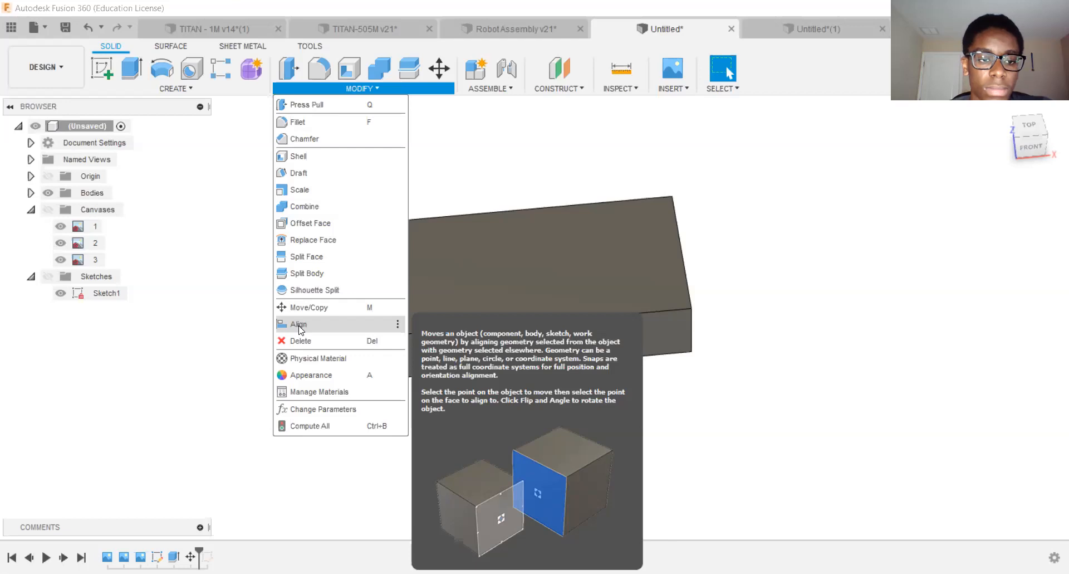
left_click(299, 325)
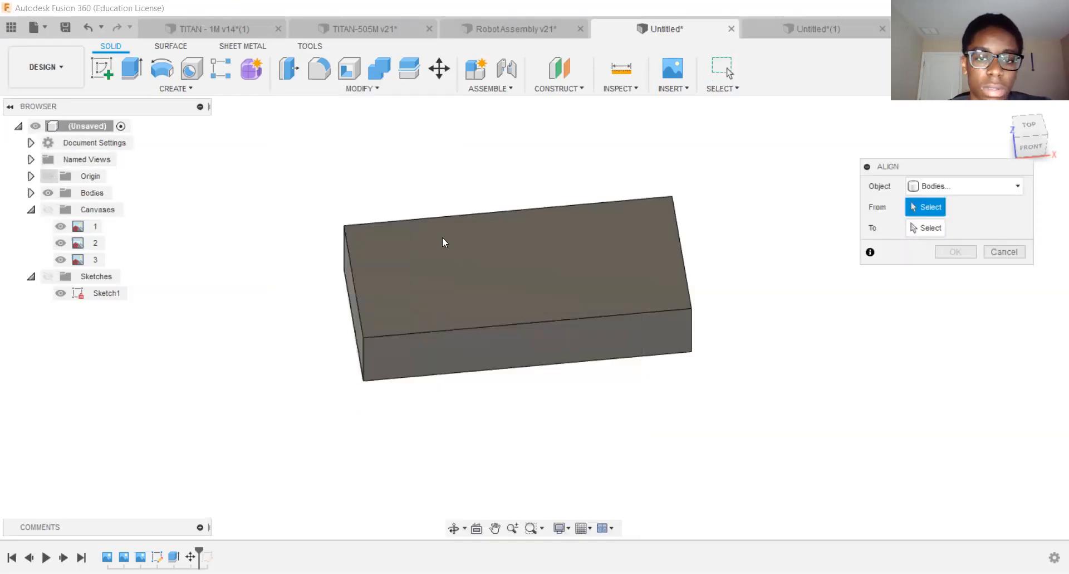
scroll(576, 279, "up", 2)
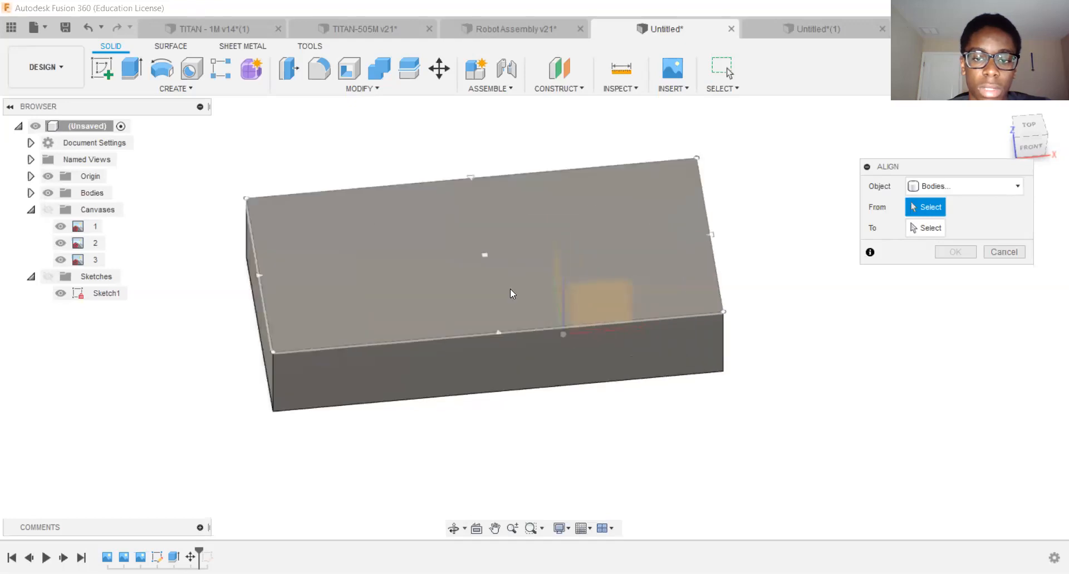
mouse_move(510, 291)
middle_mouse_down("shift")
mouse_move(490, 345)
mouse_move(524, 262)
mouse_move(529, 200)
middle_mouse_up("shift")
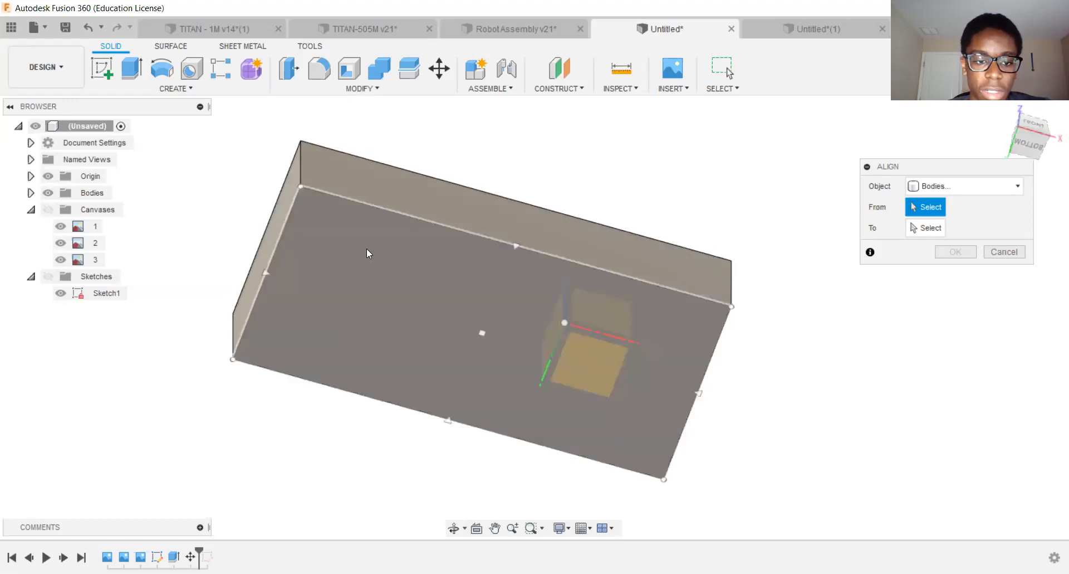
left_click(487, 334)
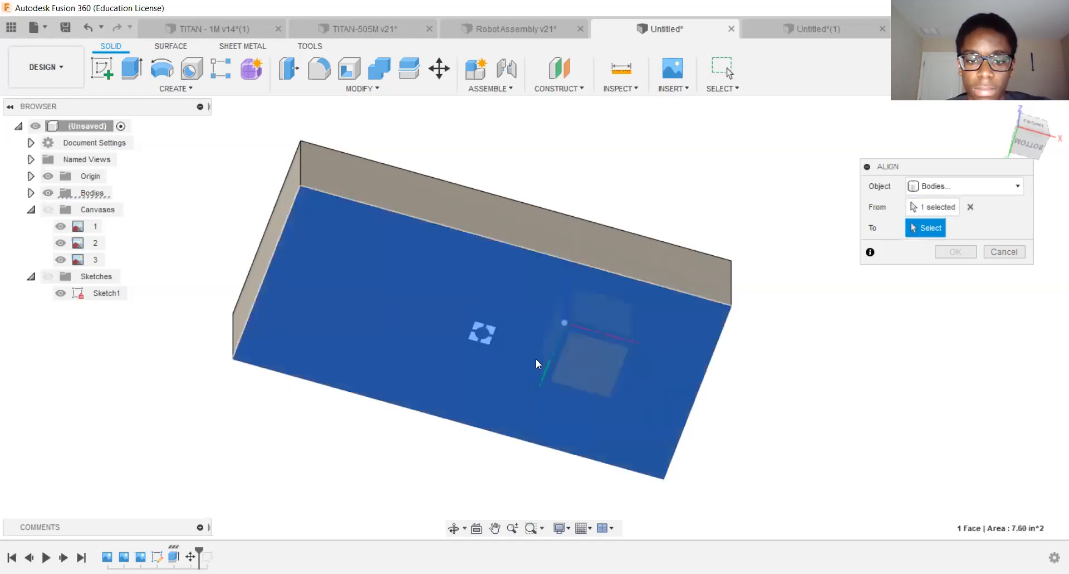
Align the chosen bottom-face centre to the origin point and complete the alignment.
scroll(309, 409, "up", 2)
middle_click_drag(532, 365, 401, 379)
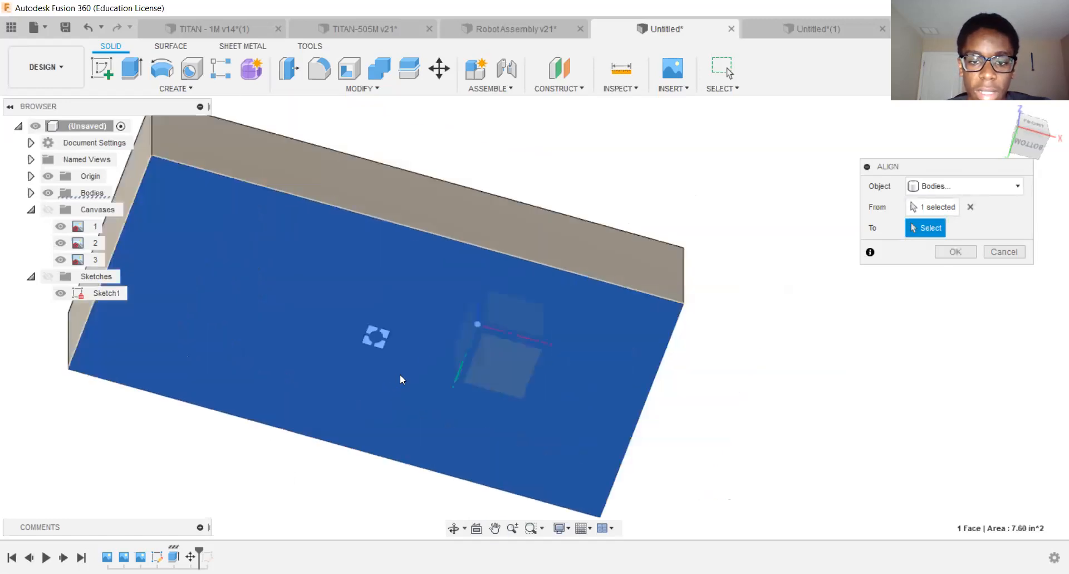
scroll(479, 328, "up", 1)
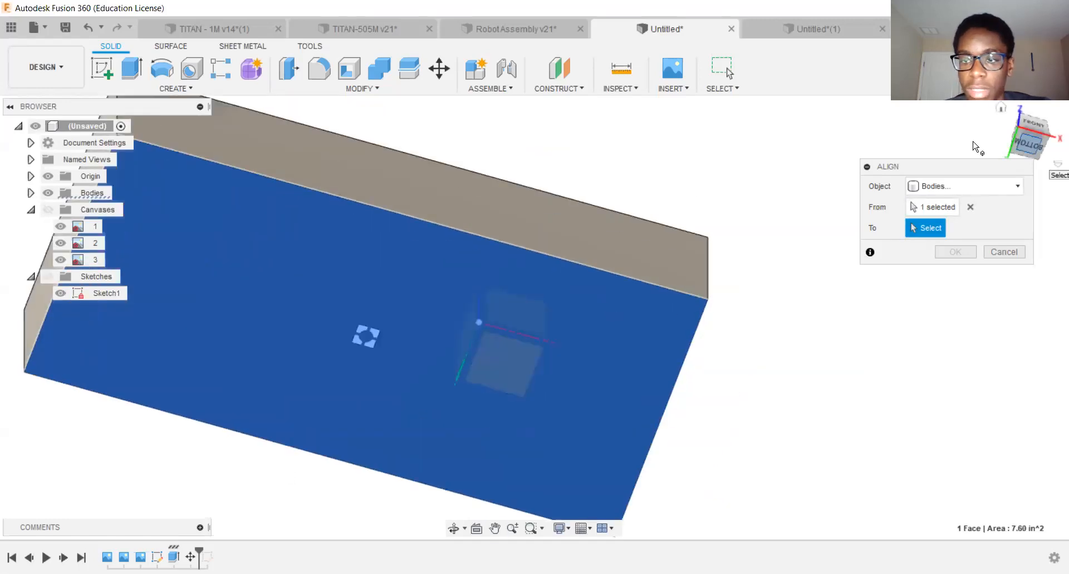
left_click(1027, 144)
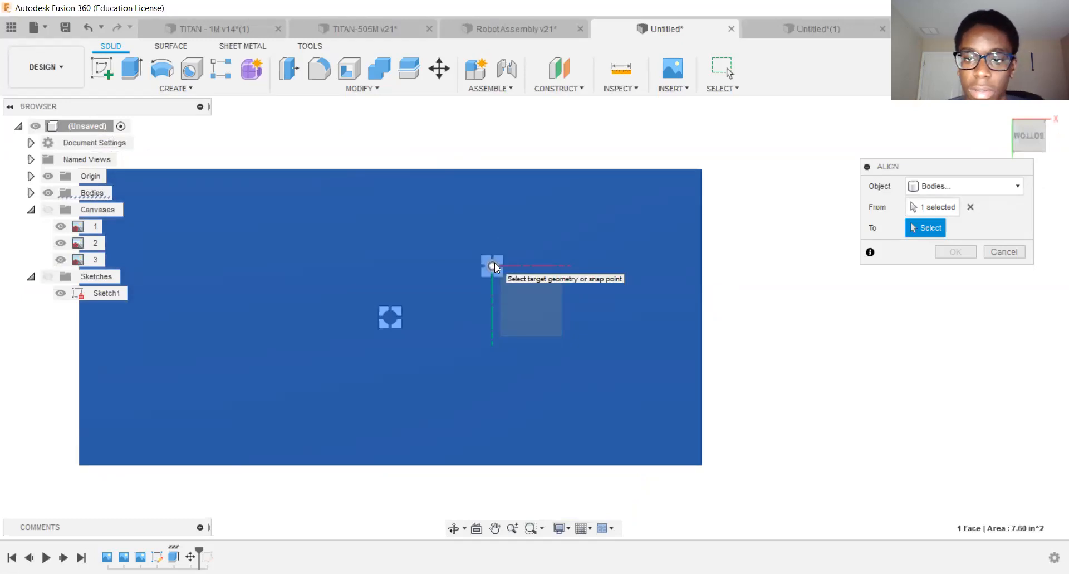
left_click(492, 266)
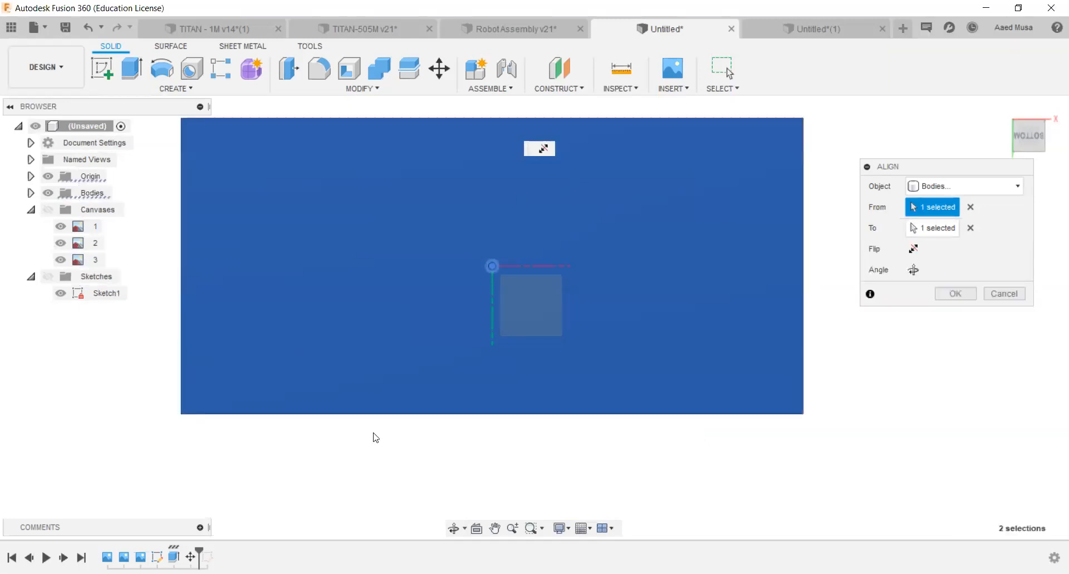
scroll(473, 297, "down", 3)
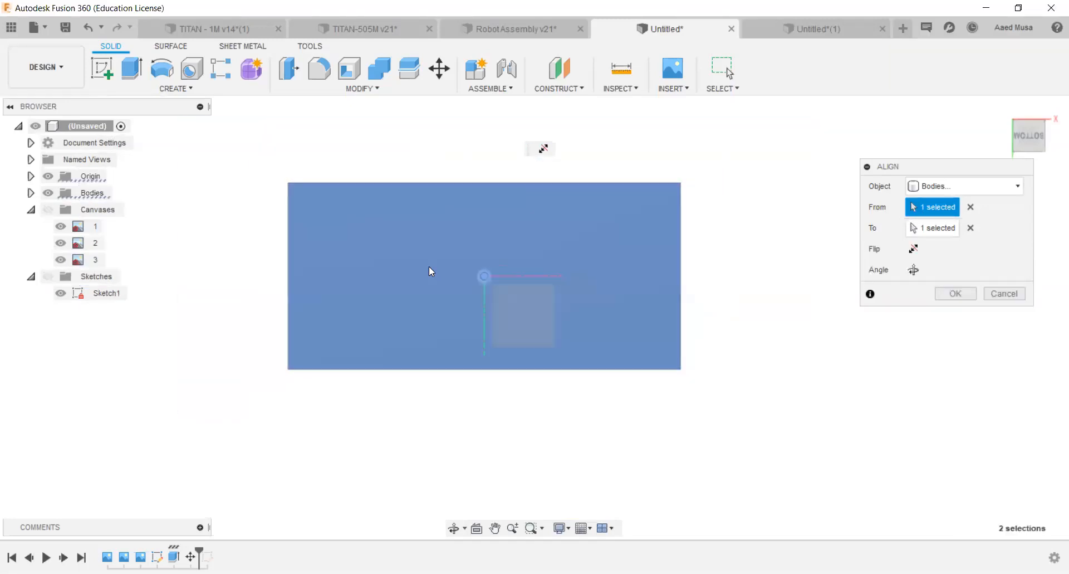
left_click(950, 294)
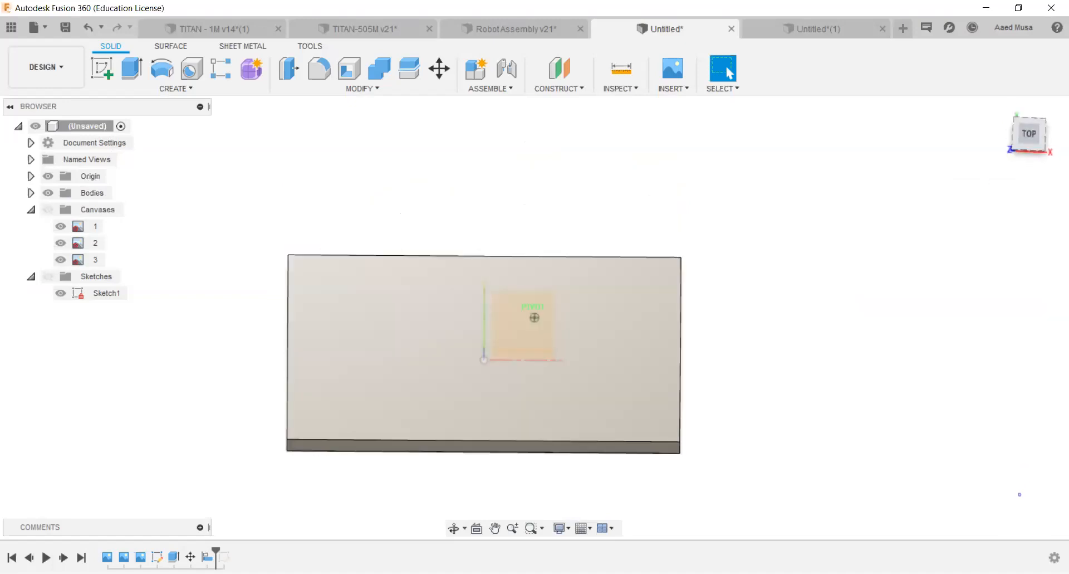
Roll the design history forward past Sketch2 and reopen that sketch for editing with the sketches visible.
mouse_move(1025, 156)
left_mouse_down()
mouse_move(1019, 148)
mouse_move(1036, 125)
left_mouse_up()
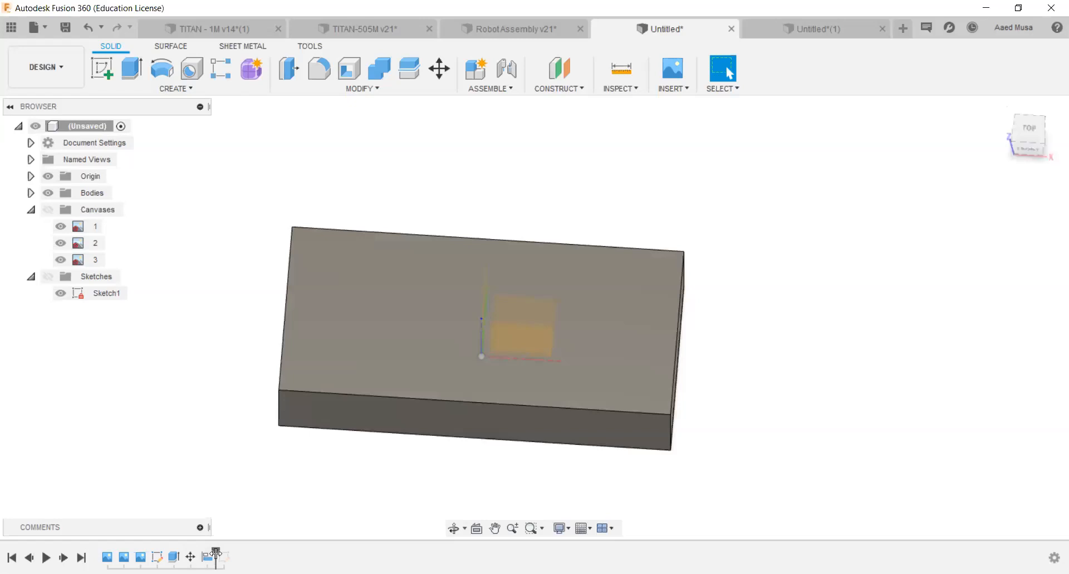
left_click_drag(215, 553, 232, 553)
scroll(309, 255, "down", 2)
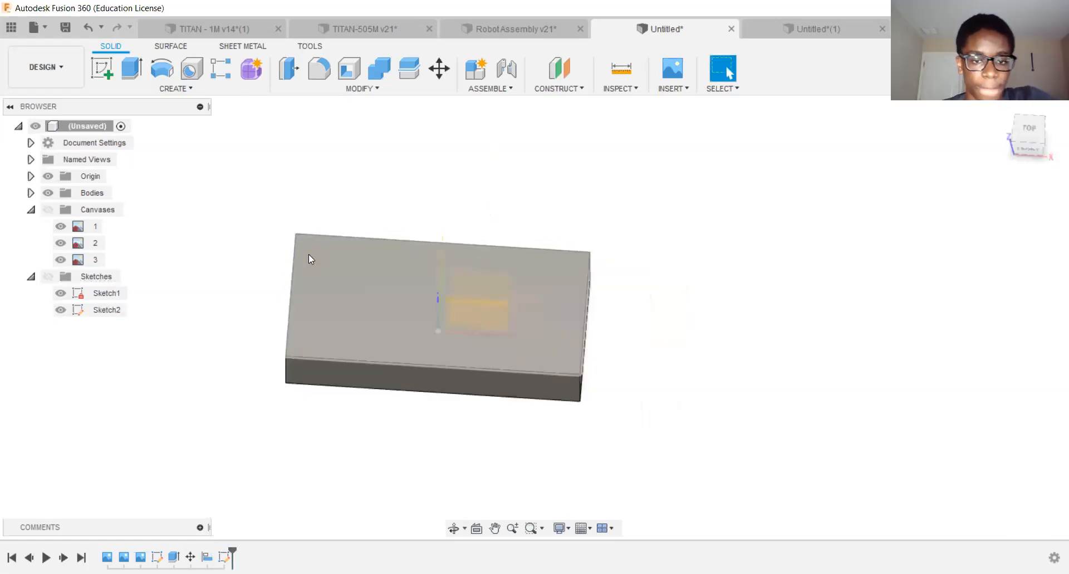
left_click(49, 278)
right_click(122, 308)
left_click(161, 350)
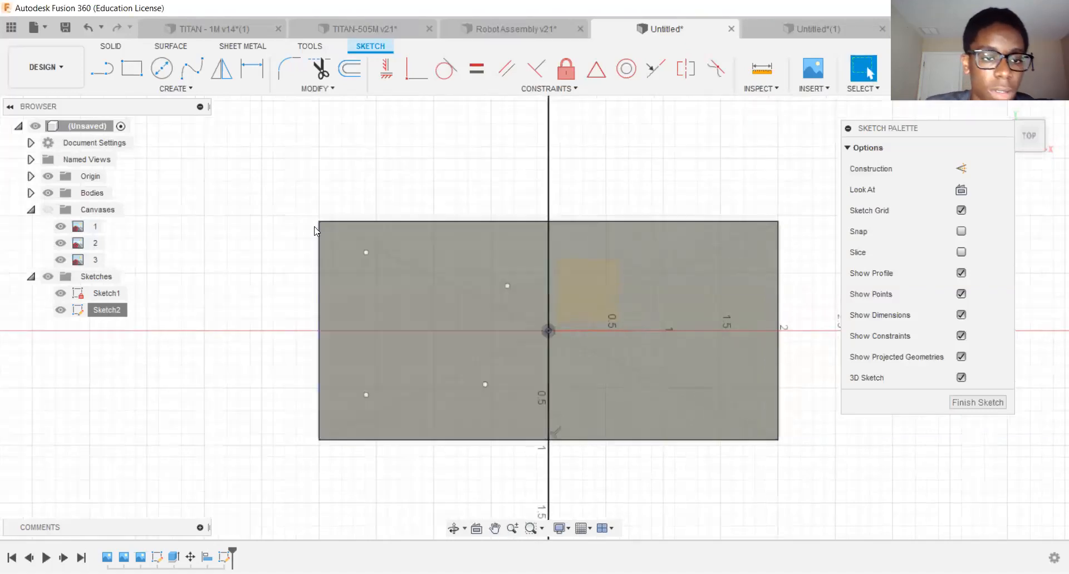
scroll(345, 178, "up", 3)
scroll(390, 219, "down", 2)
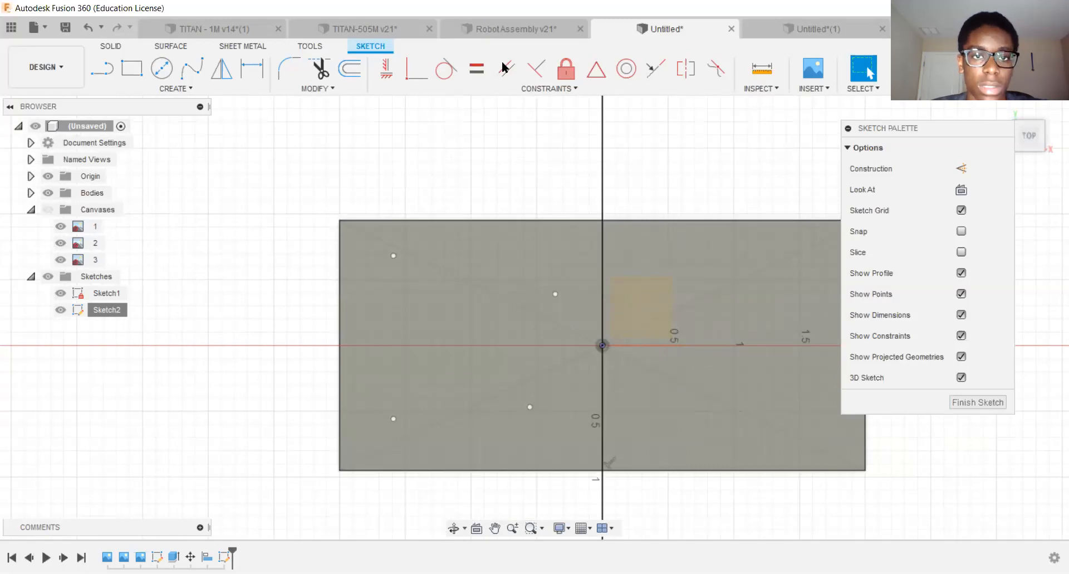
left_click(185, 90)
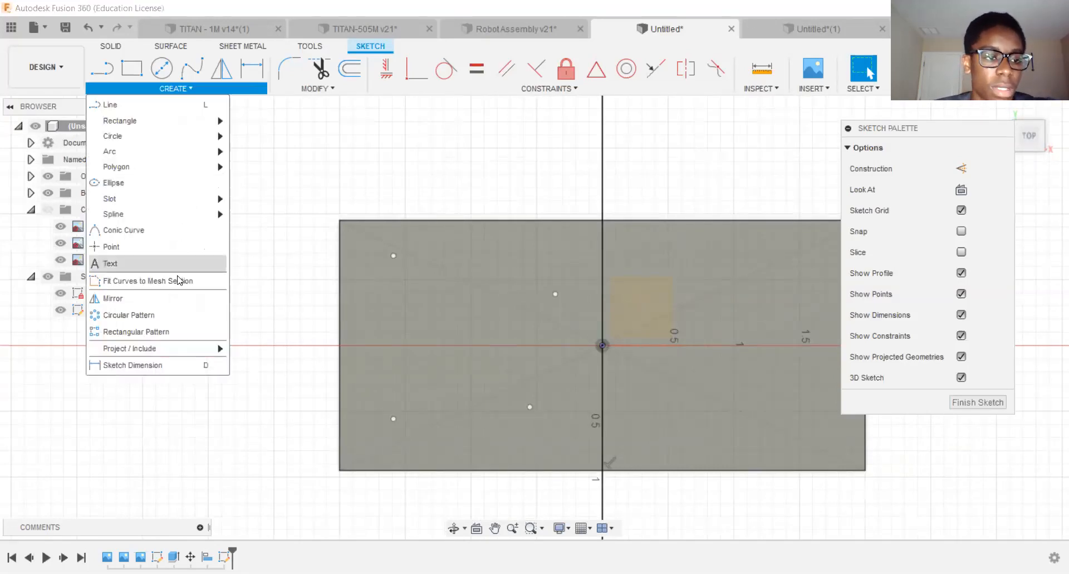
left_click(149, 366)
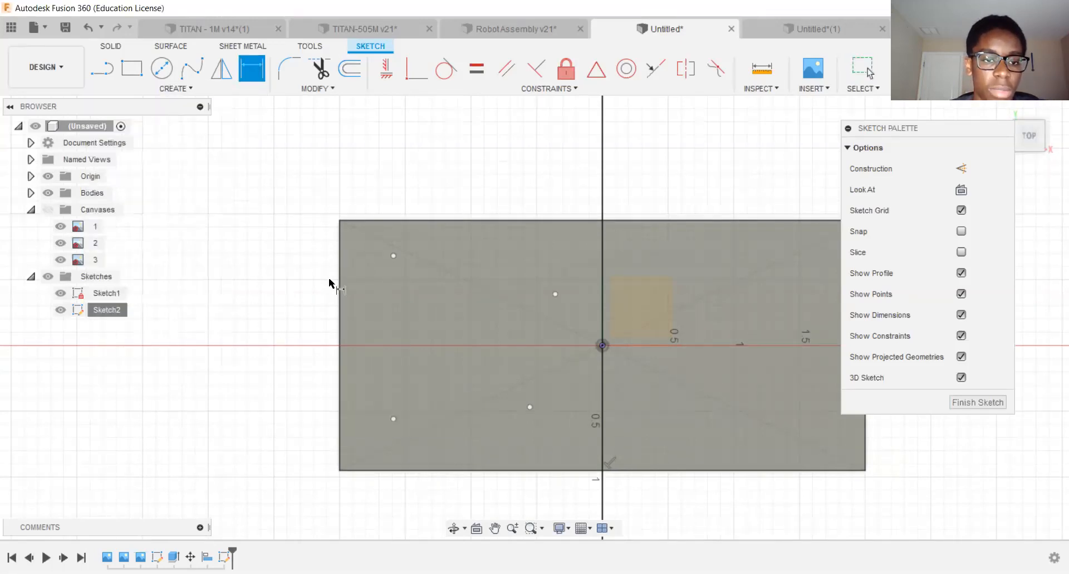
scroll(345, 245, "up", 5)
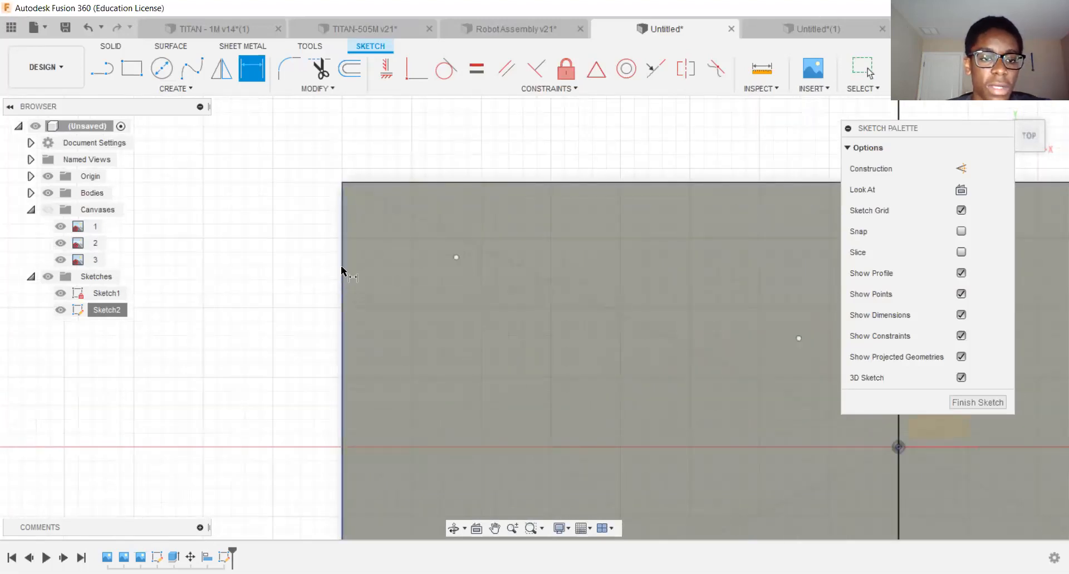
left_click(343, 264)
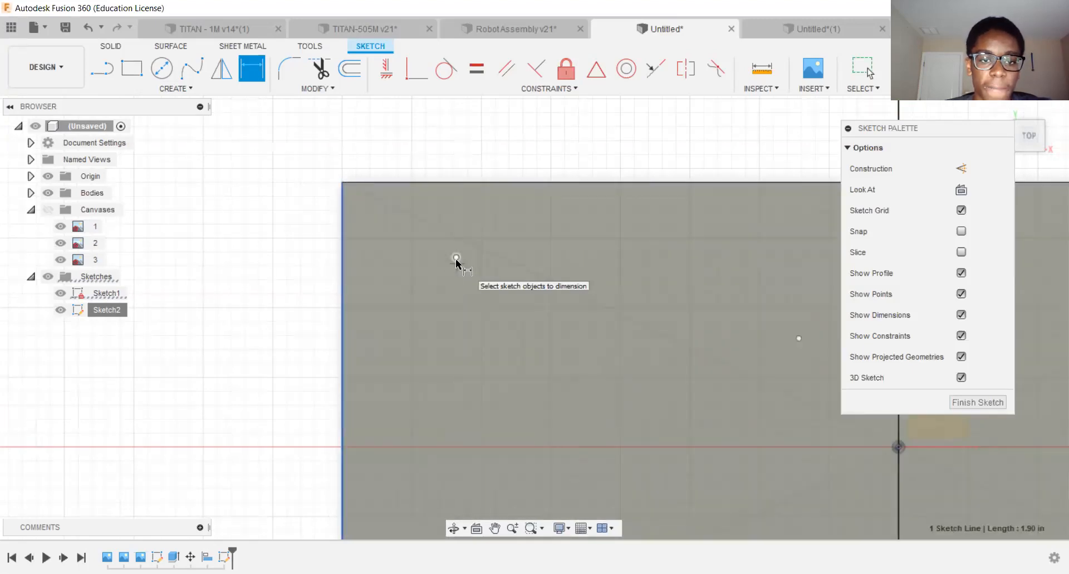
scroll(456, 259, "down", 4)
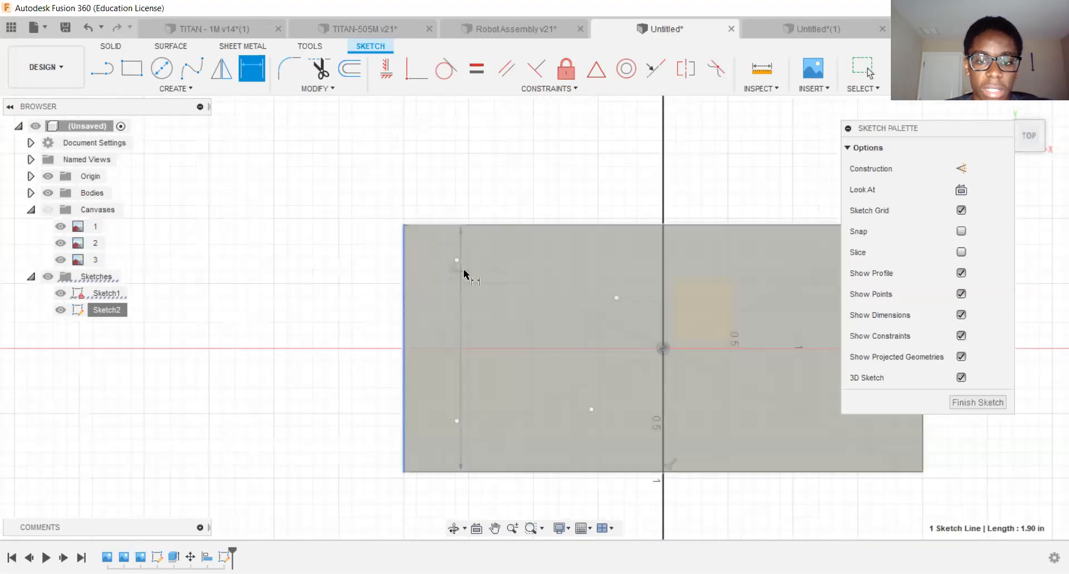
left_click(459, 259)
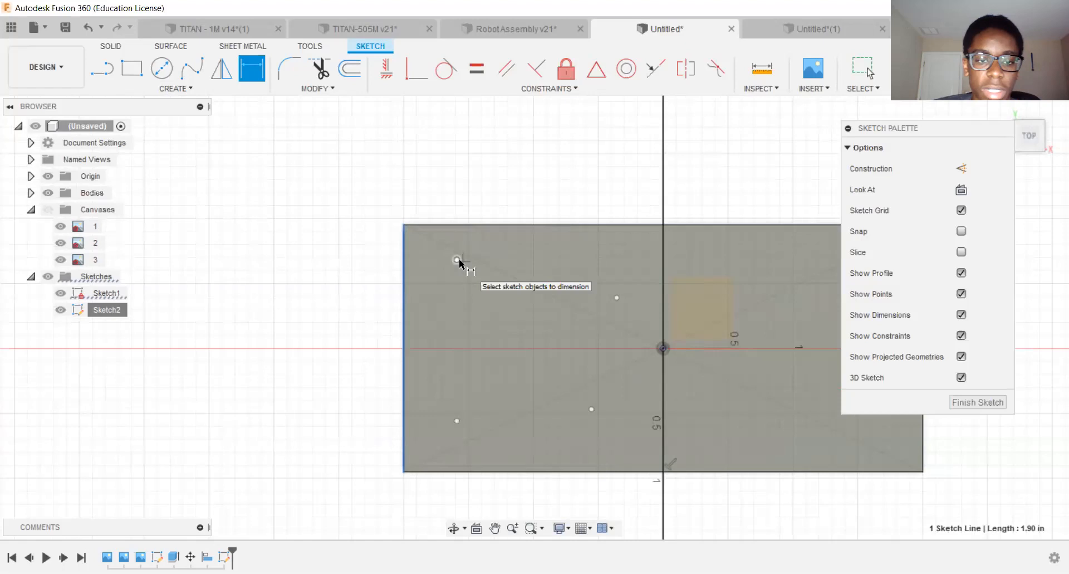
left_click(457, 260)
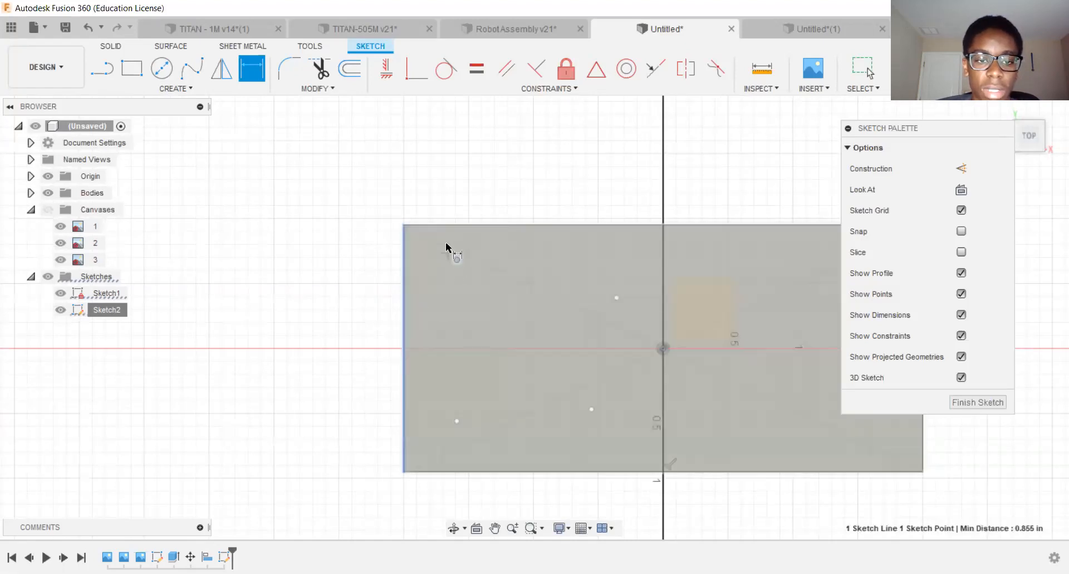
key("Escape")
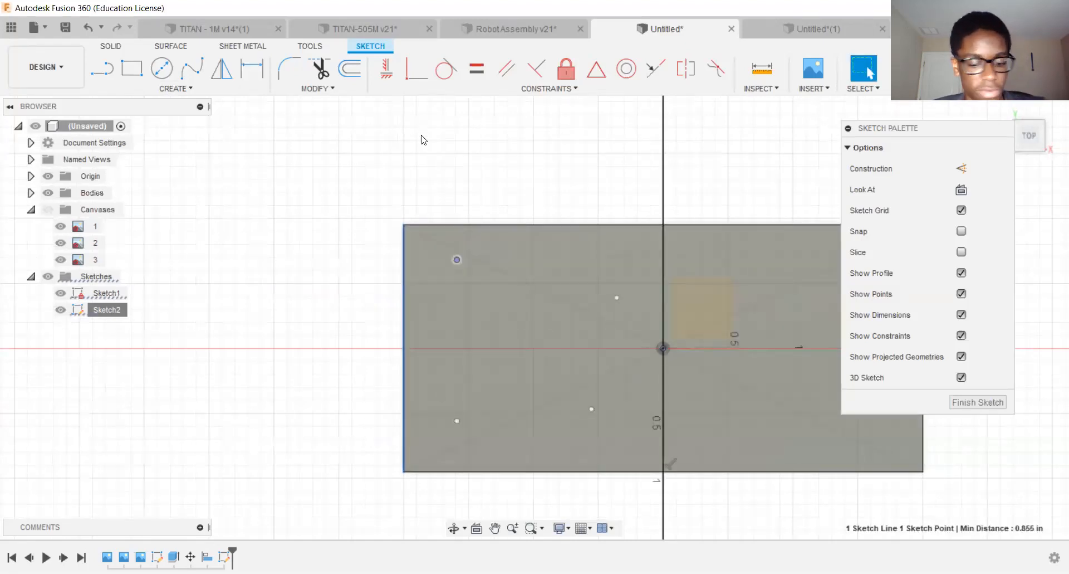
key("d")
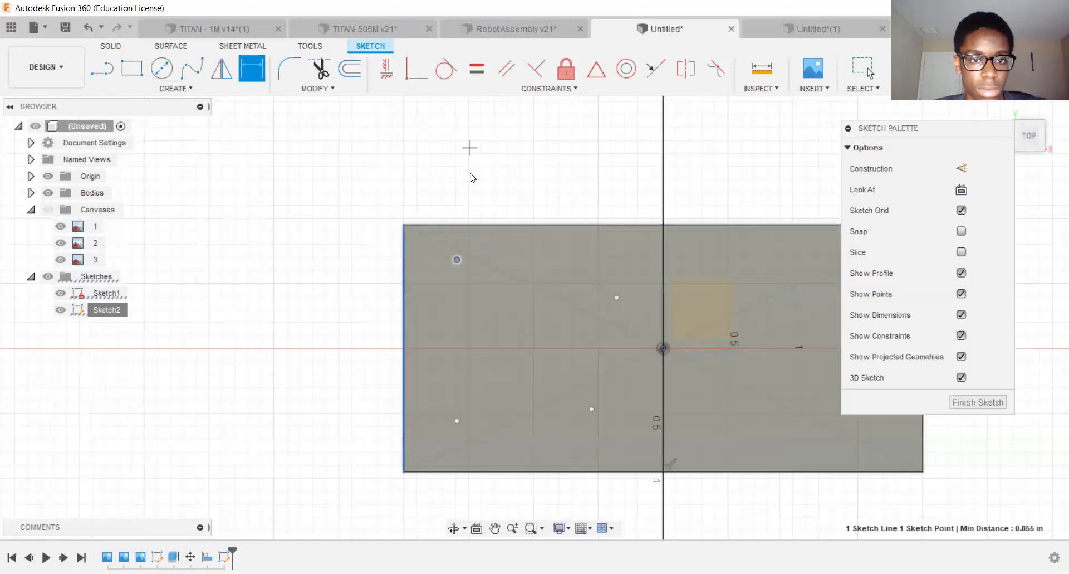
key("Escape")
scroll(629, 167, "down", 2)
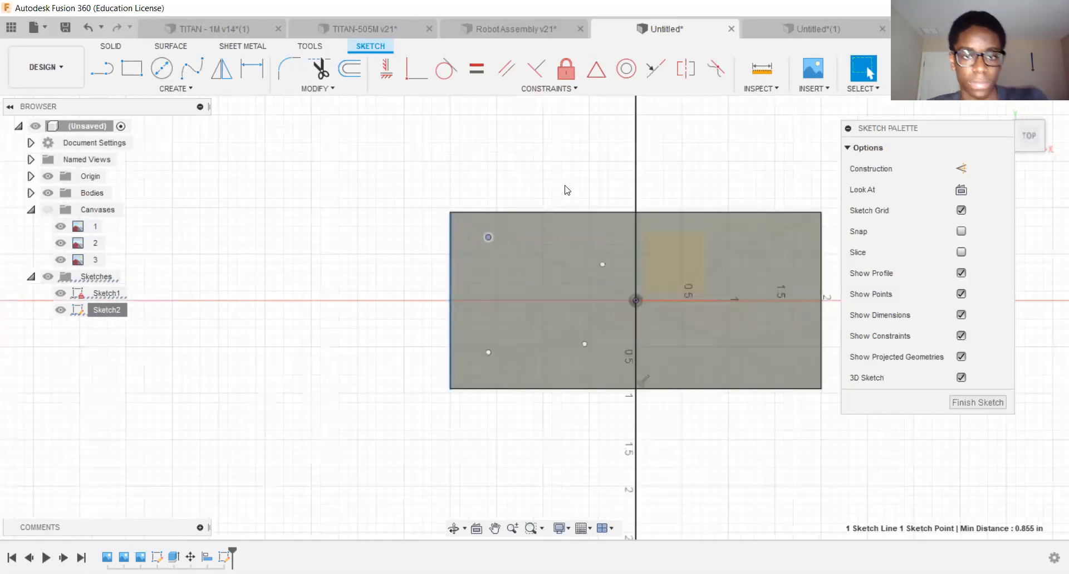
scroll(506, 172, "up", 1)
Try to dimension the upper-left sketch point from the block's left edge, and undo the resulting change.
key("d")
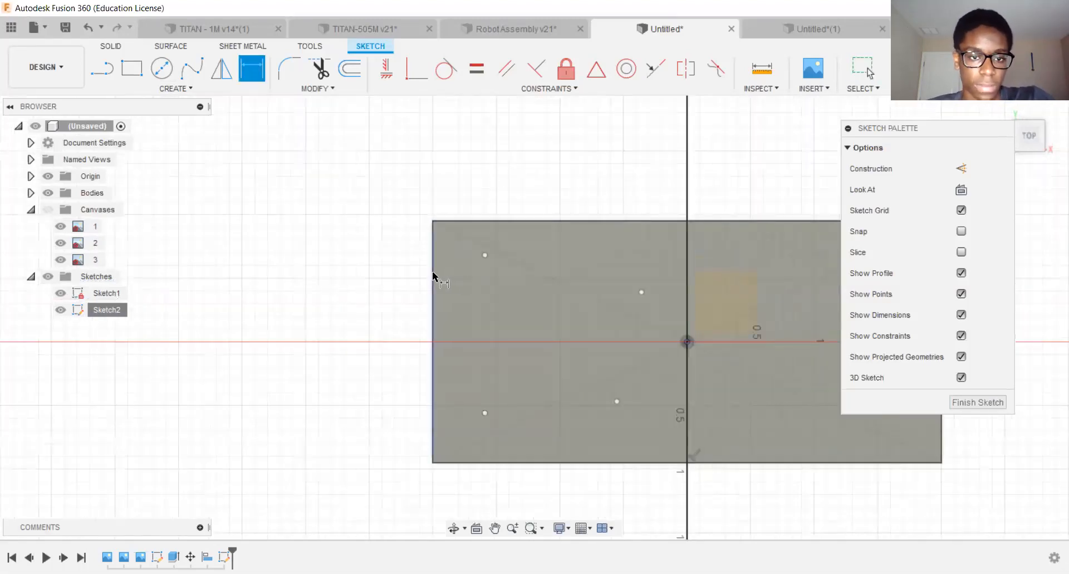
left_click(432, 271)
left_click(484, 255)
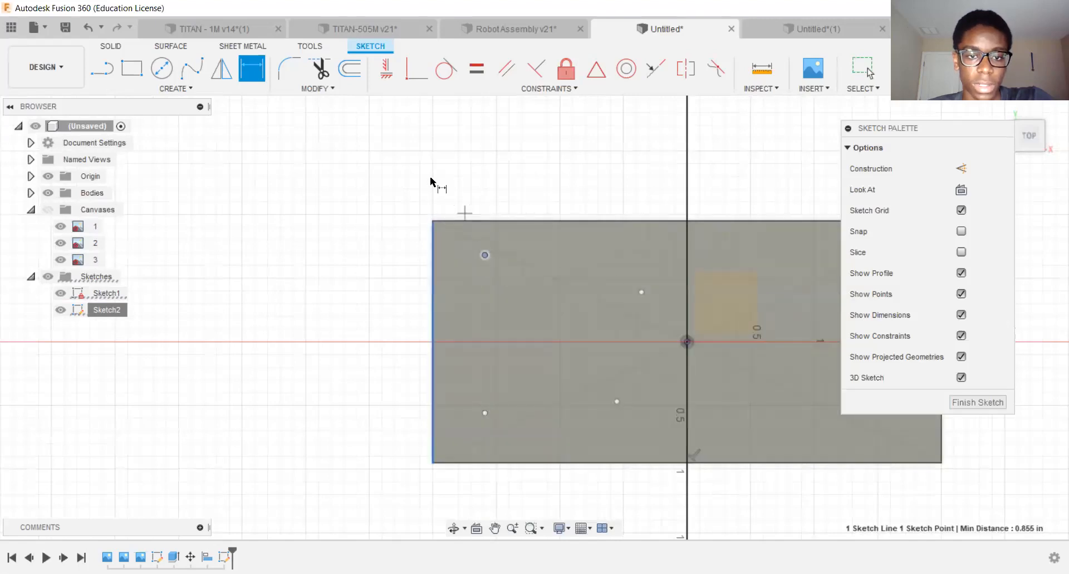
key("Escape")
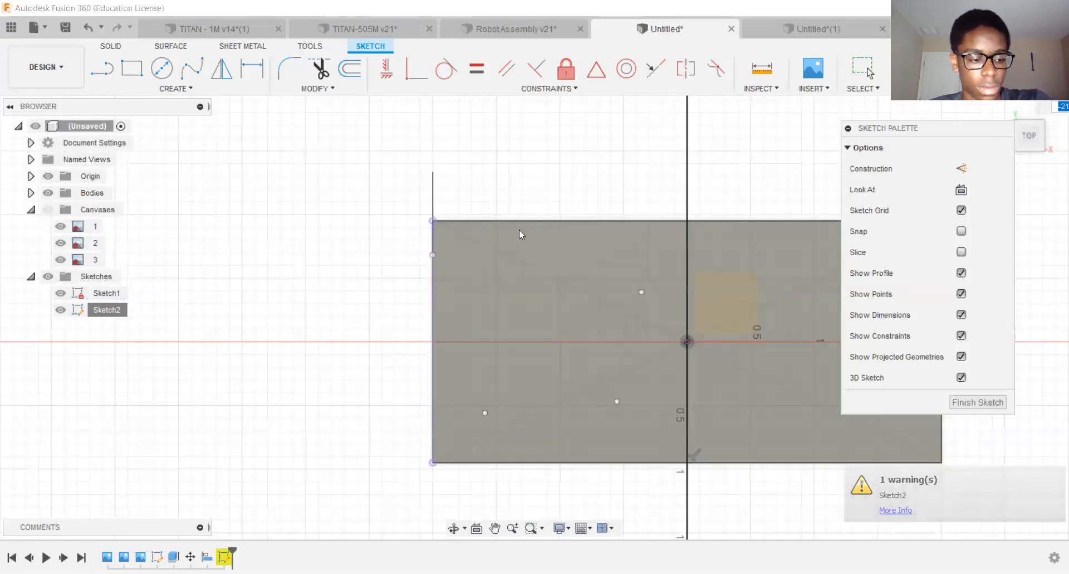
key("Escape")
key("ctrl+z")
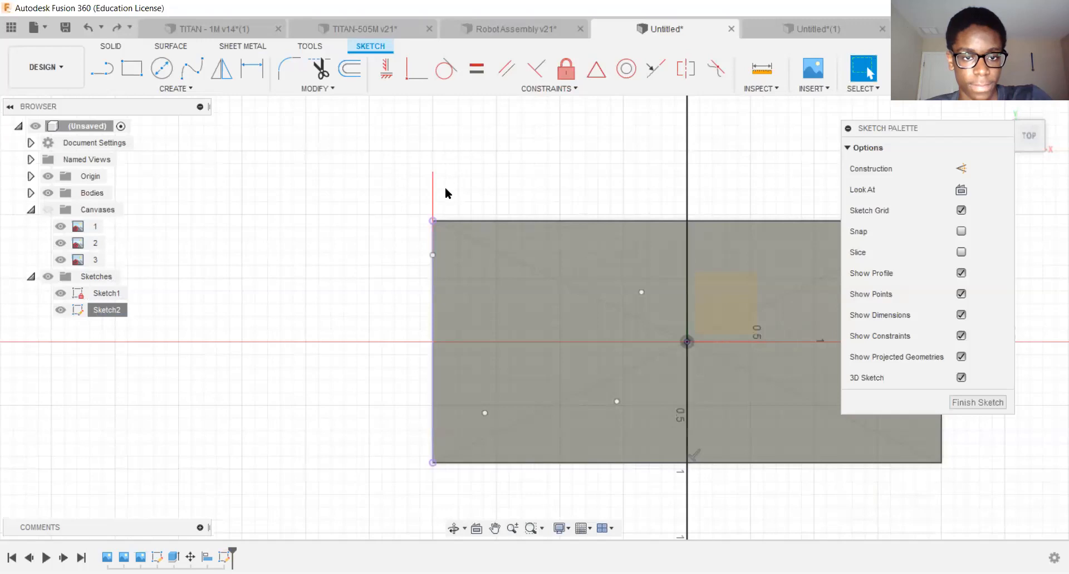
key("d")
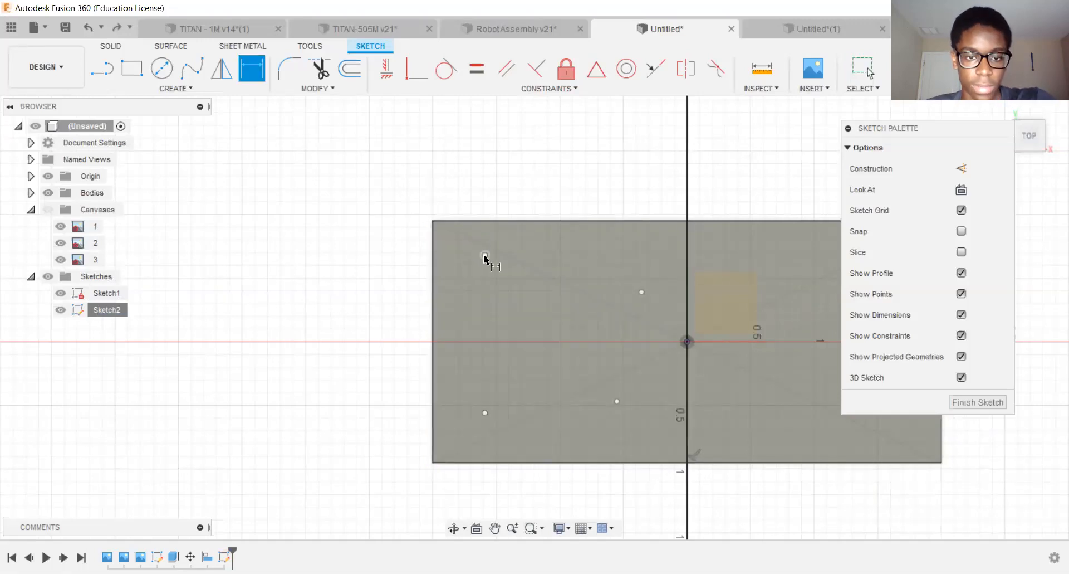
scroll(485, 255, "up", 2)
left_click(412, 245)
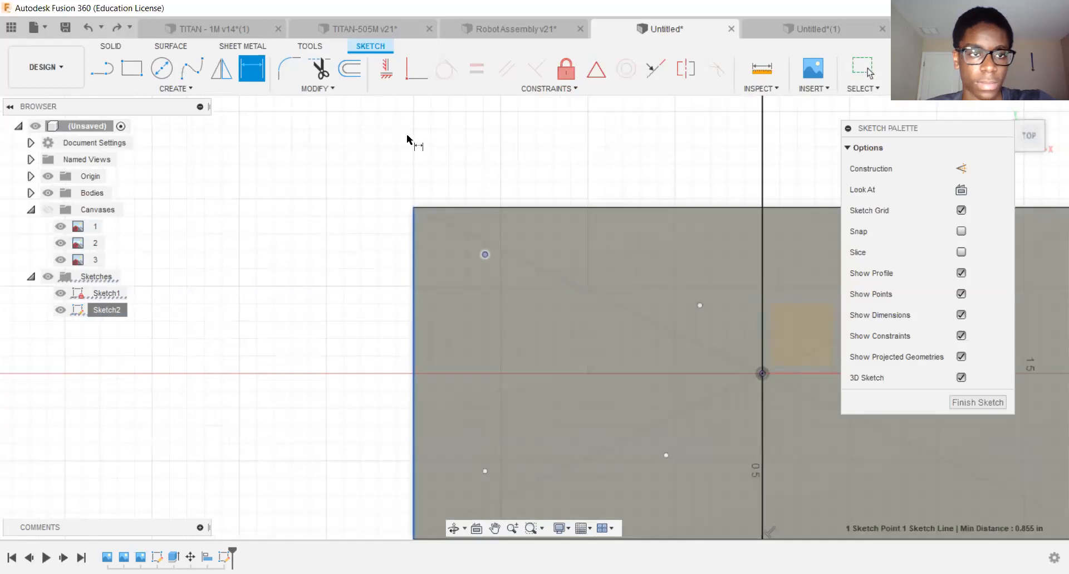
scroll(444, 164, "down", 2)
key("Escape")
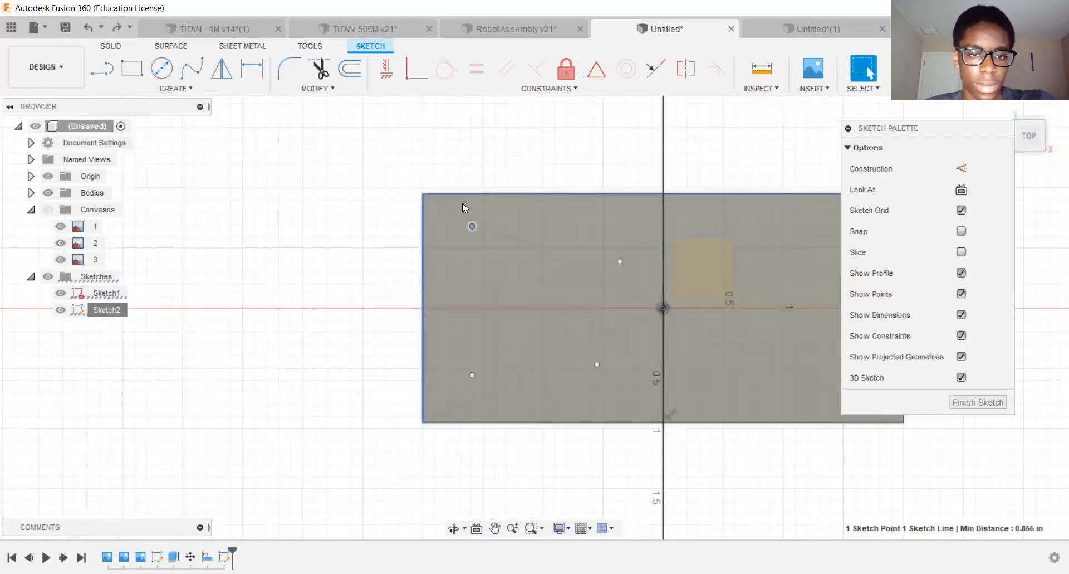
Try to dimension the upper-left sketch point from the block's top edge, and undo the resulting change.
key("d")
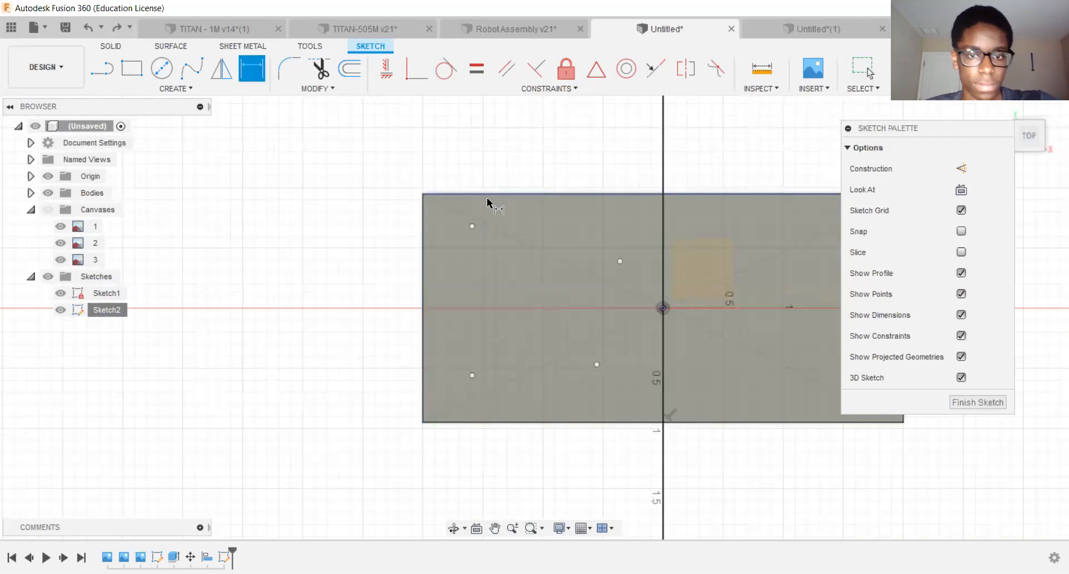
left_click(477, 193)
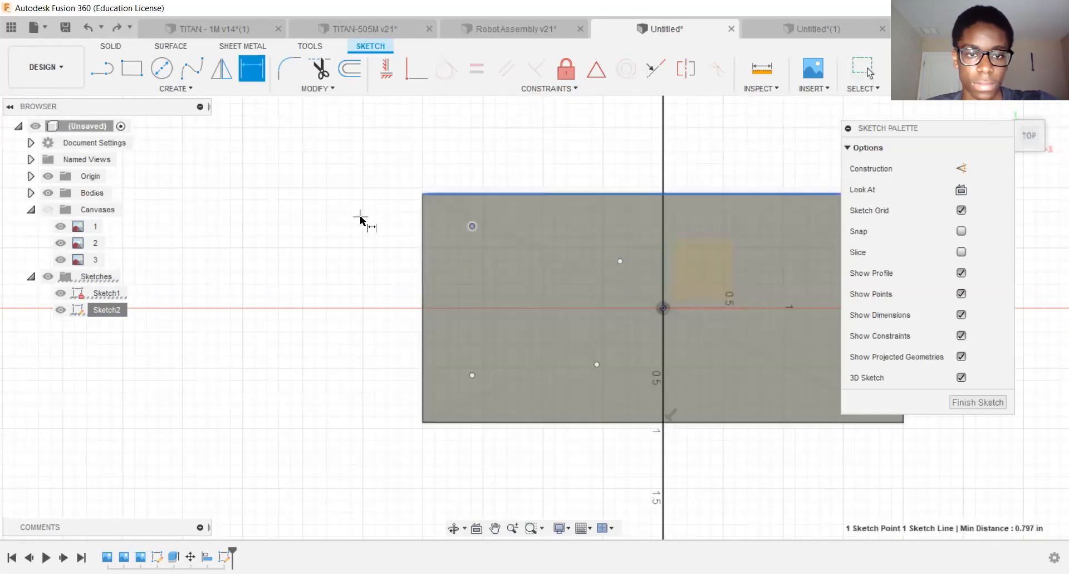
key("Escape")
scroll(412, 212, "up", 3)
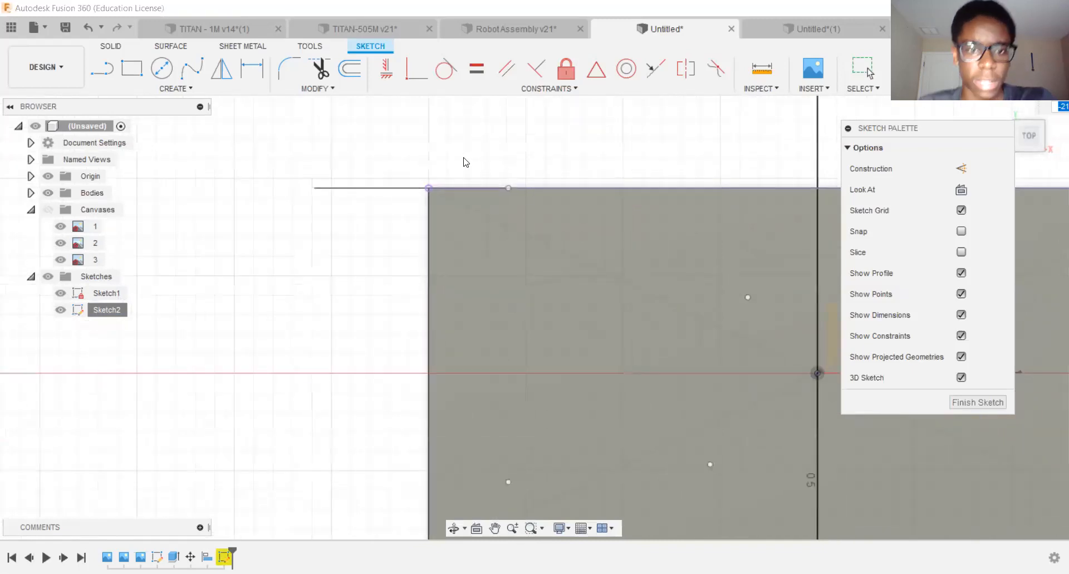
key("Escape")
key("ctrl+z")
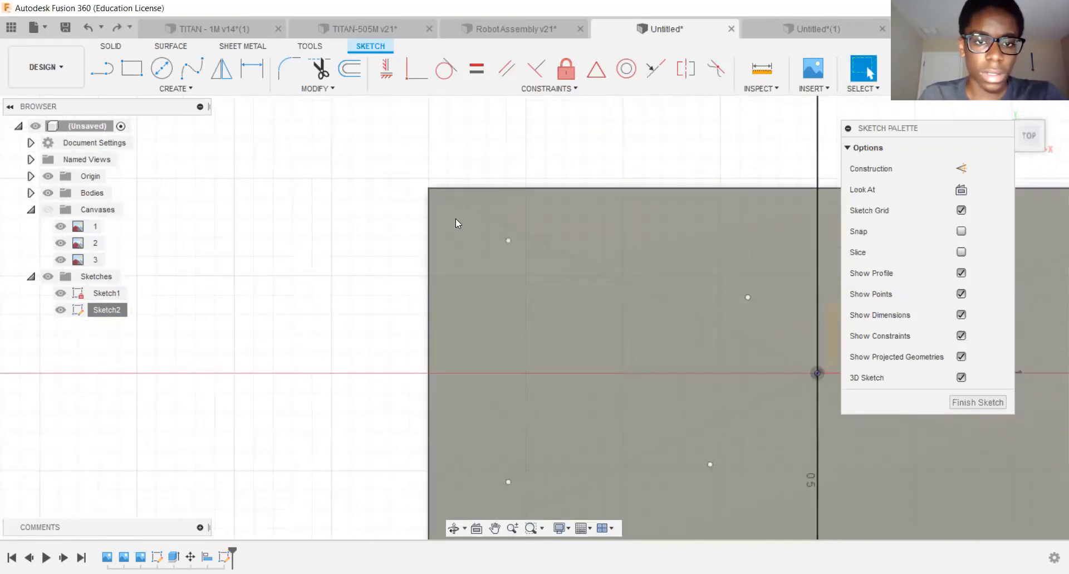
Try to dimension the upper-left sketch point from the block outline's left edge with the bodies hidden, and undo it.
scroll(518, 238, "down", 2)
scroll(517, 240, "up", 4)
middle_click_drag(506, 229, 468, 197)
scroll(389, 218, "down", 2)
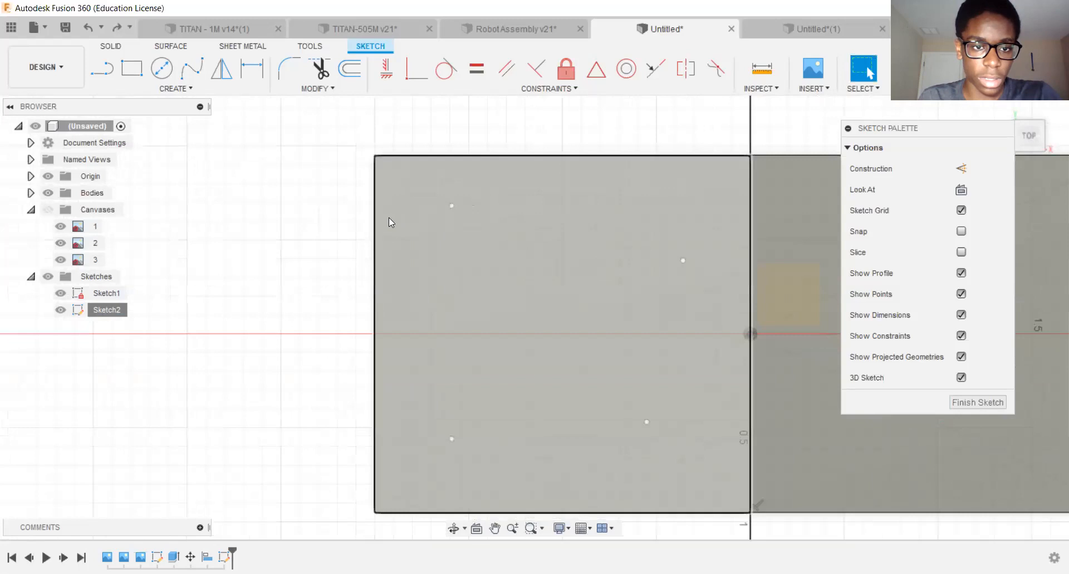
middle_click_drag(389, 217, 363, 179)
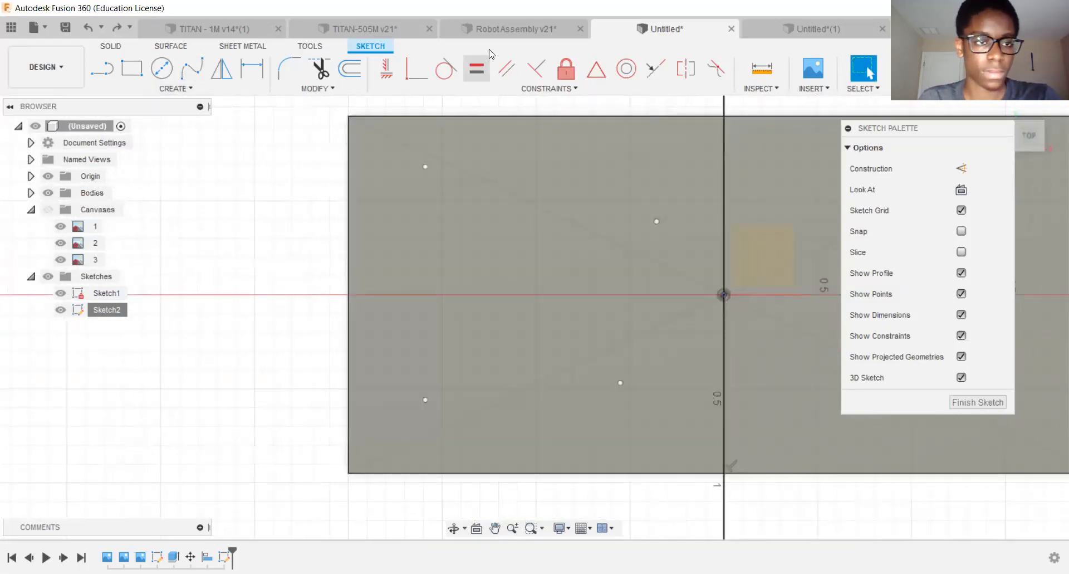
left_click(176, 89)
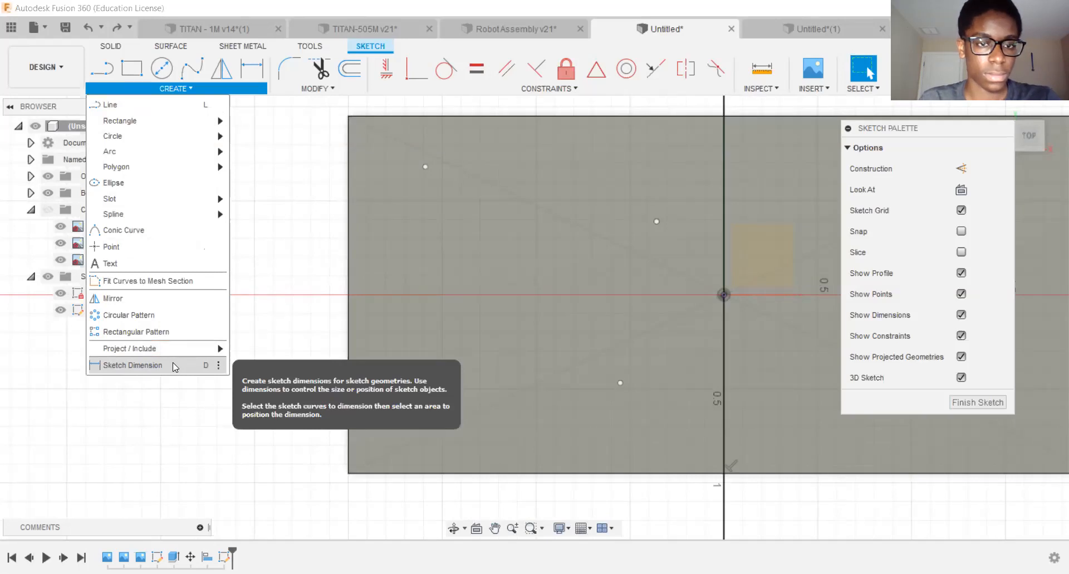
left_click(132, 365)
left_click(425, 167)
middle_click_drag(426, 313, 448, 324)
scroll(448, 324, "down", 1)
left_click(49, 193)
left_click(377, 222)
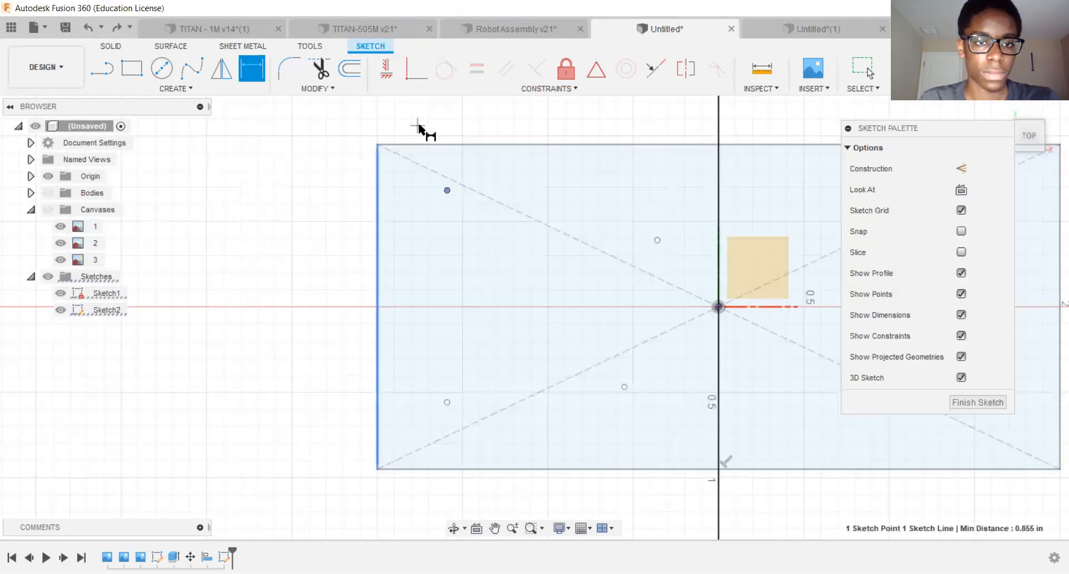
left_click(422, 119)
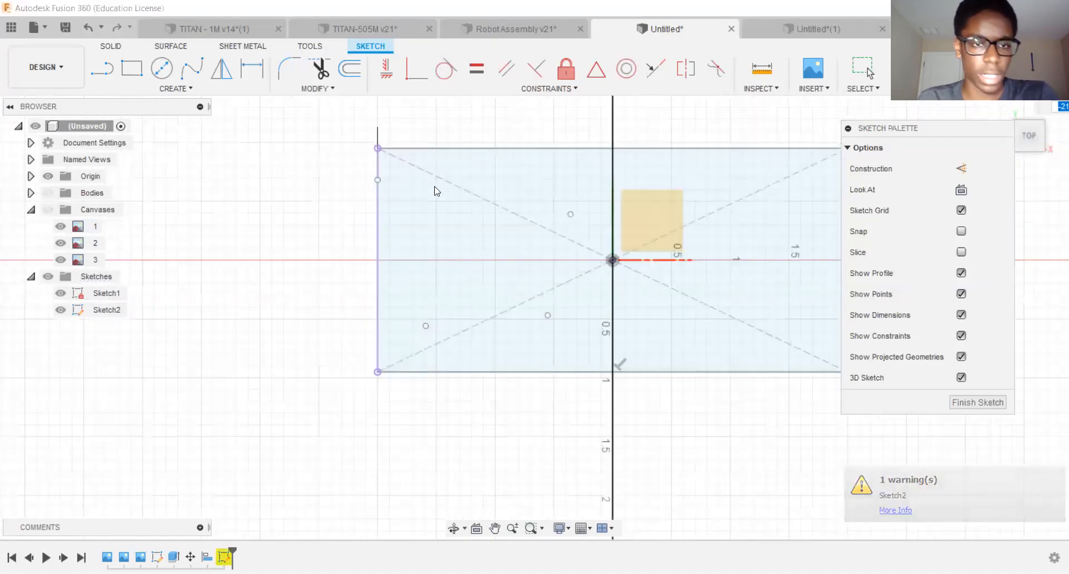
key("Escape")
key("ctrl+z")
middle_click_drag(407, 151, 348, 175)
scroll(312, 148, "down", 1)
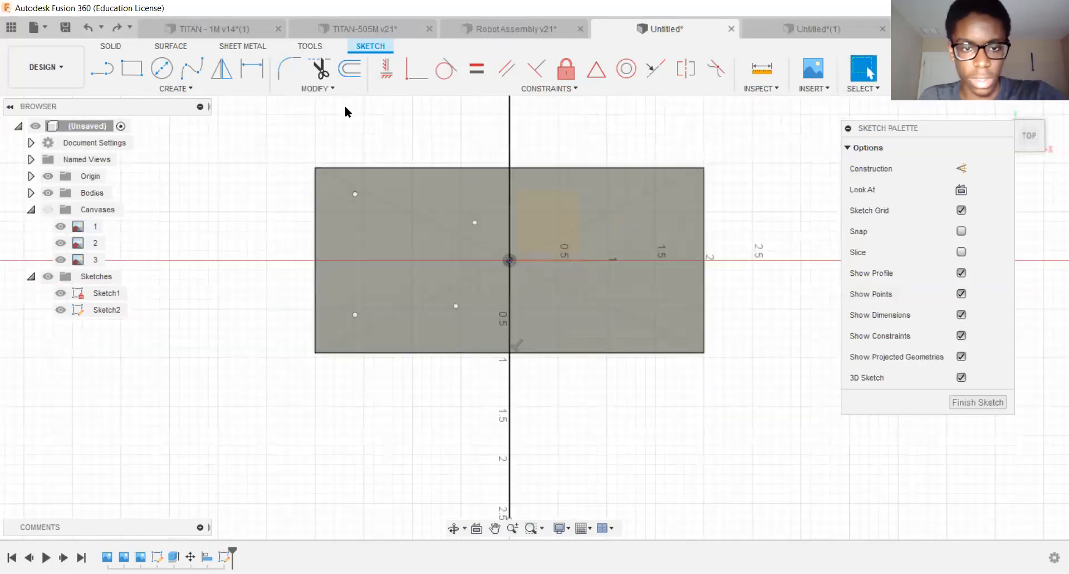
Hide the sketches, project the outline of the block's top face into Sketch2, and show the sketches again.
key("p")
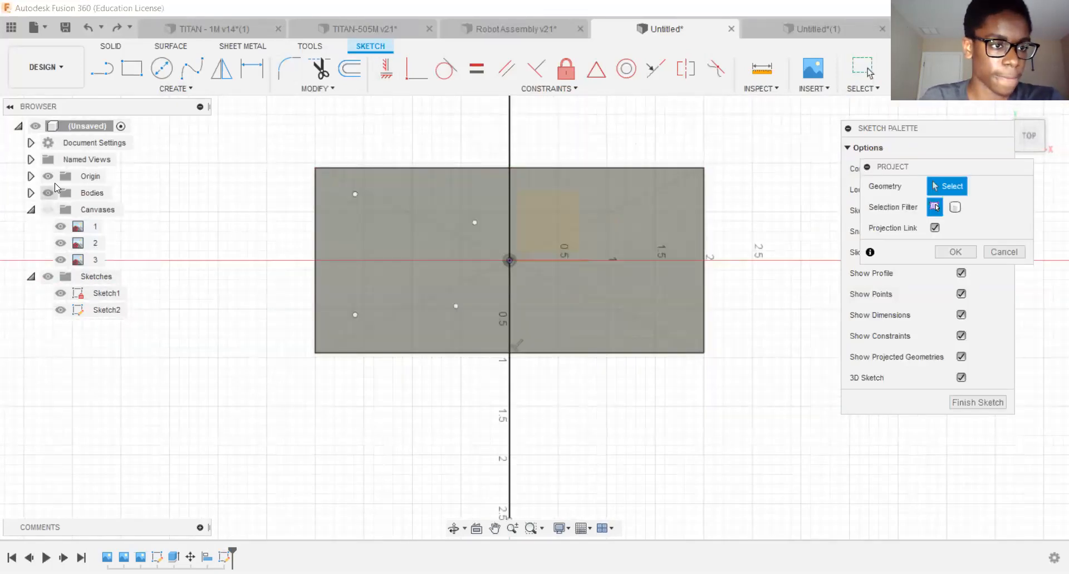
left_click(61, 293)
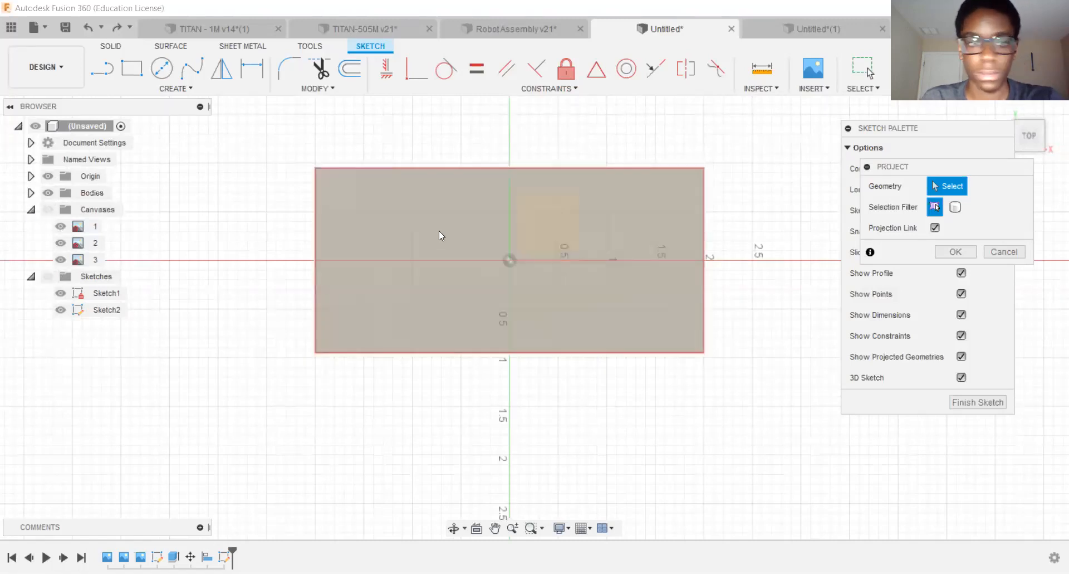
key("Escape")
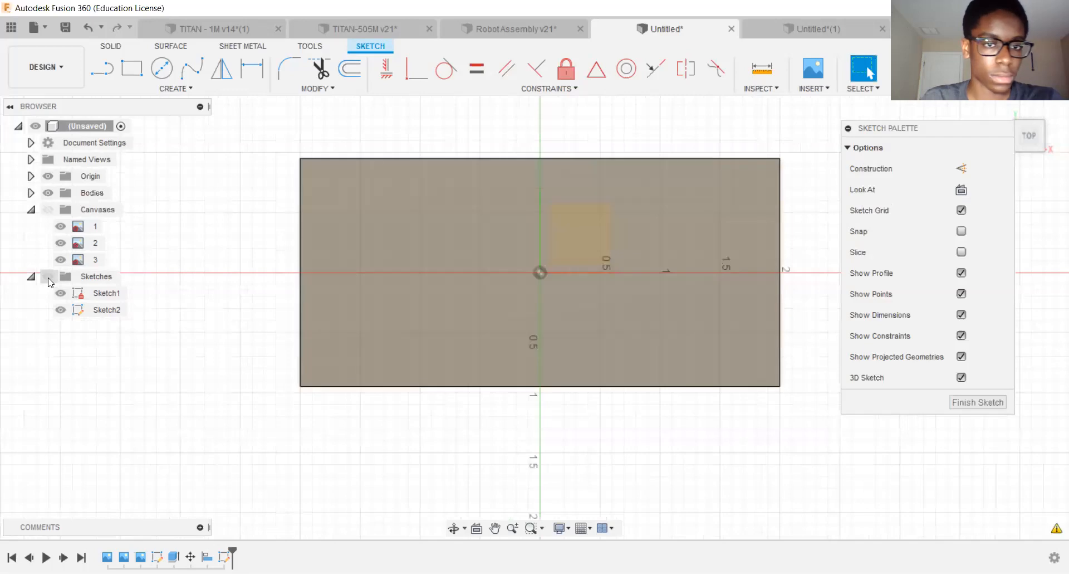
left_click(48, 277)
Try to dimension the upper-left sketch point from the projected left edge, and cancel the dimension.
key("d")
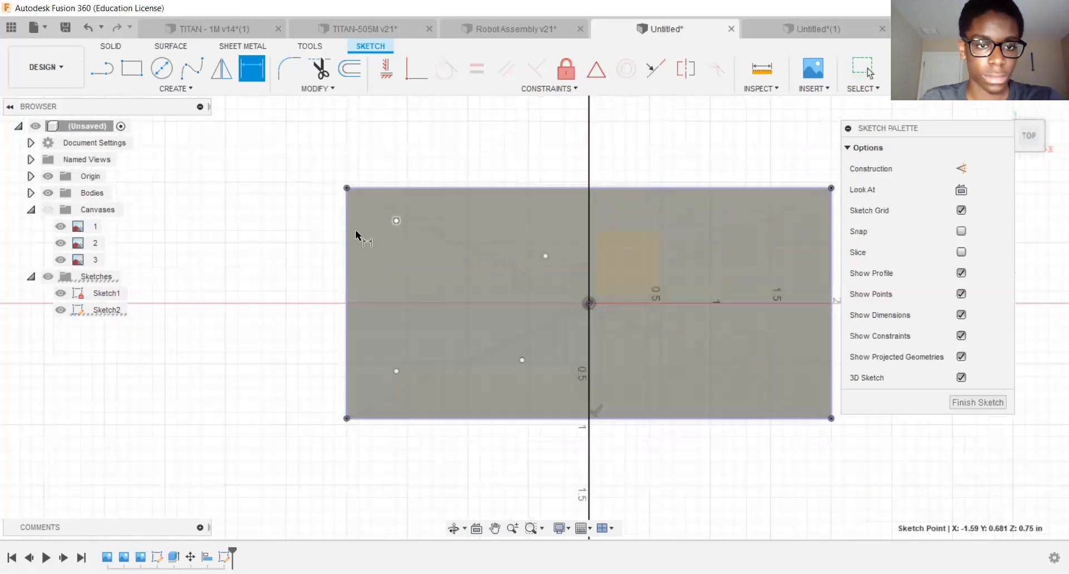
left_click(346, 236)
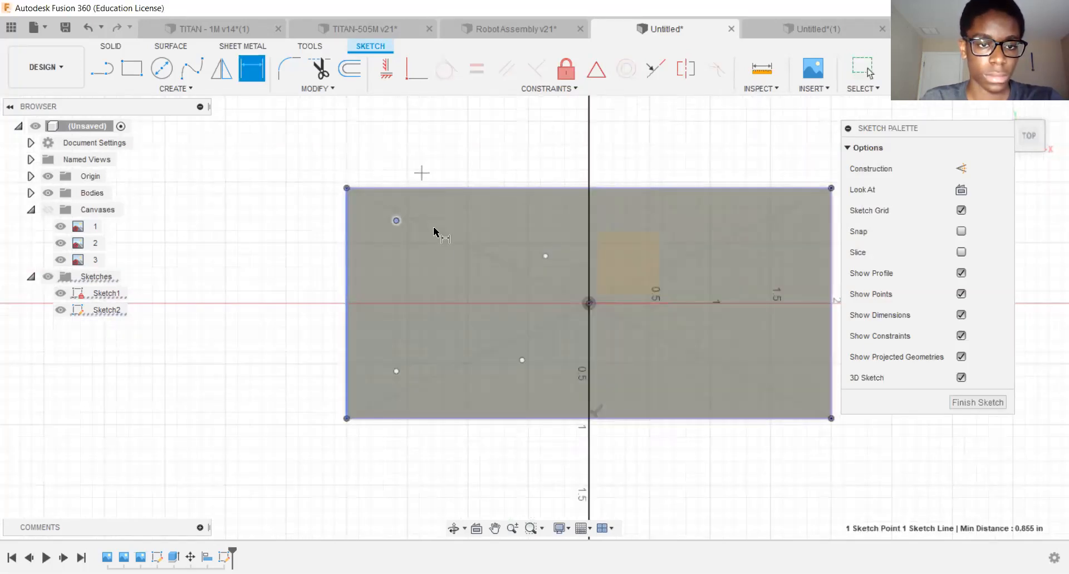
left_click(394, 282)
key("Escape")
scroll(356, 223, "up", 2)
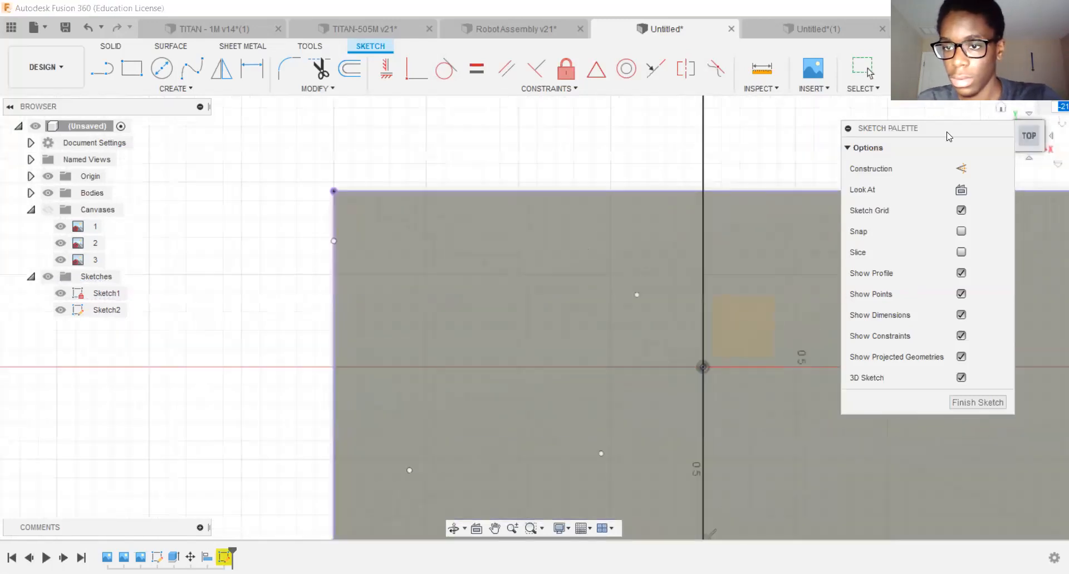
left_click_drag(948, 135, 994, 157)
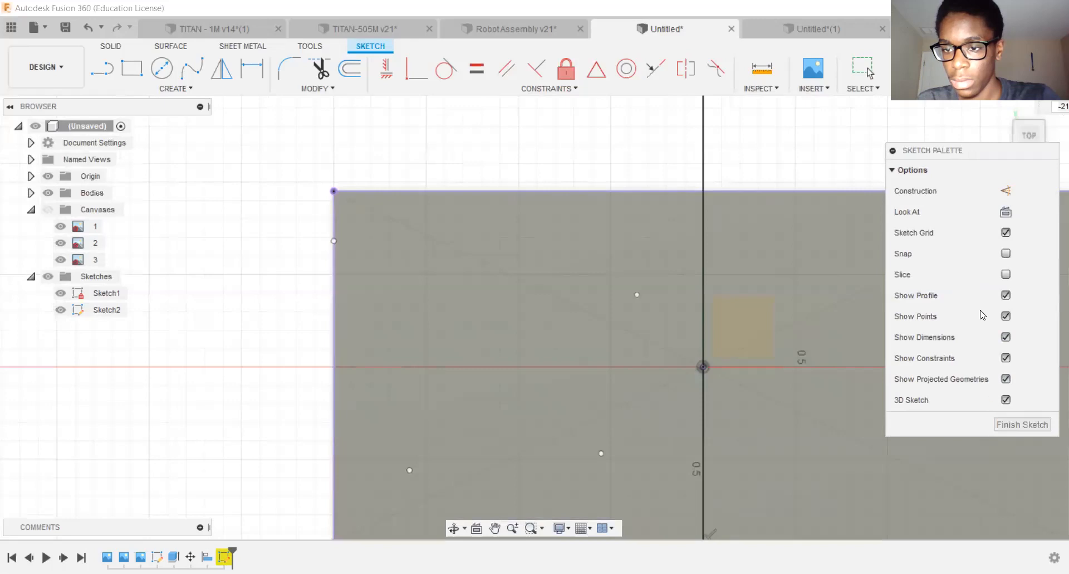
key("d")
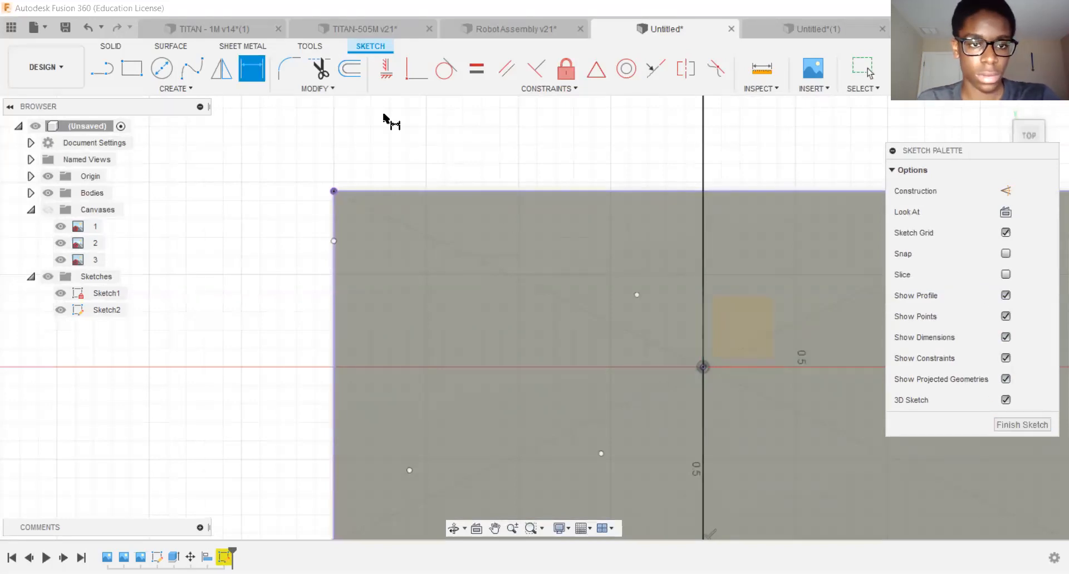
key("Escape")
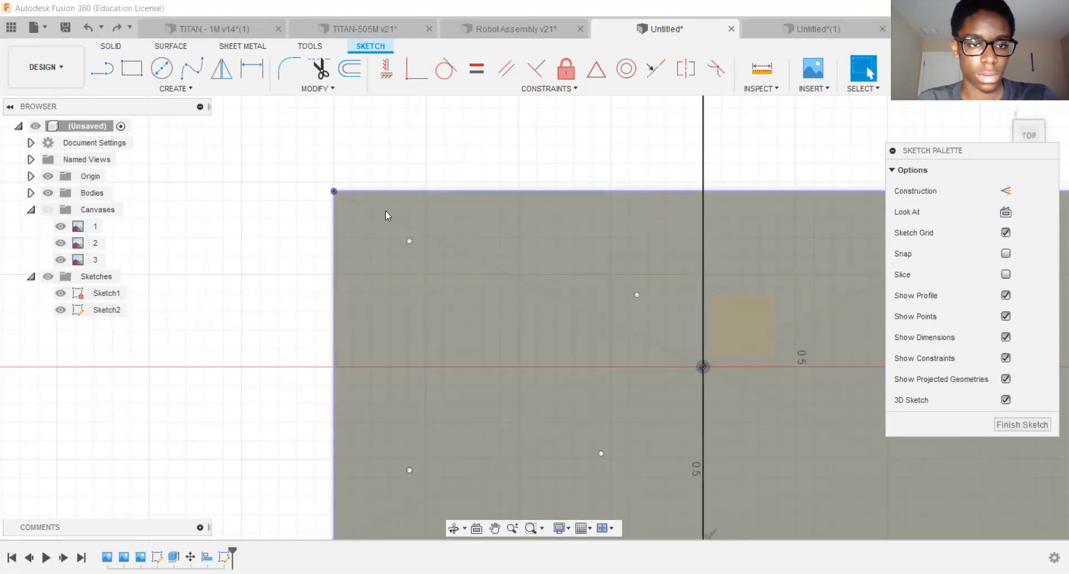
Finish editing Sketch2 and hide the sketches so that only the block's top face shows.
scroll(312, 155, "down", 2)
scroll(309, 159, "down", 2)
scroll(522, 278, "up", 1)
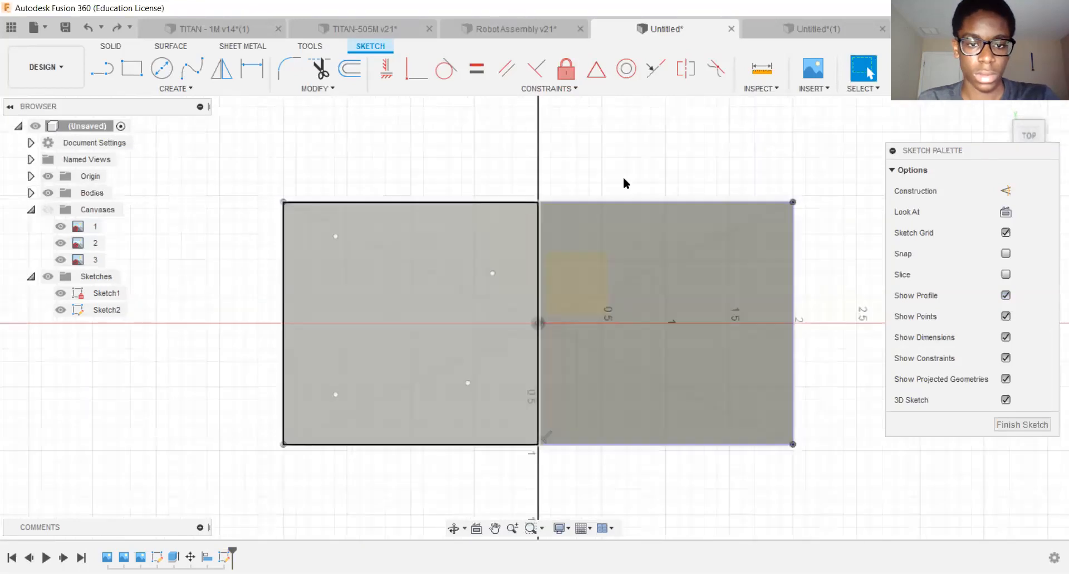
key("Escape")
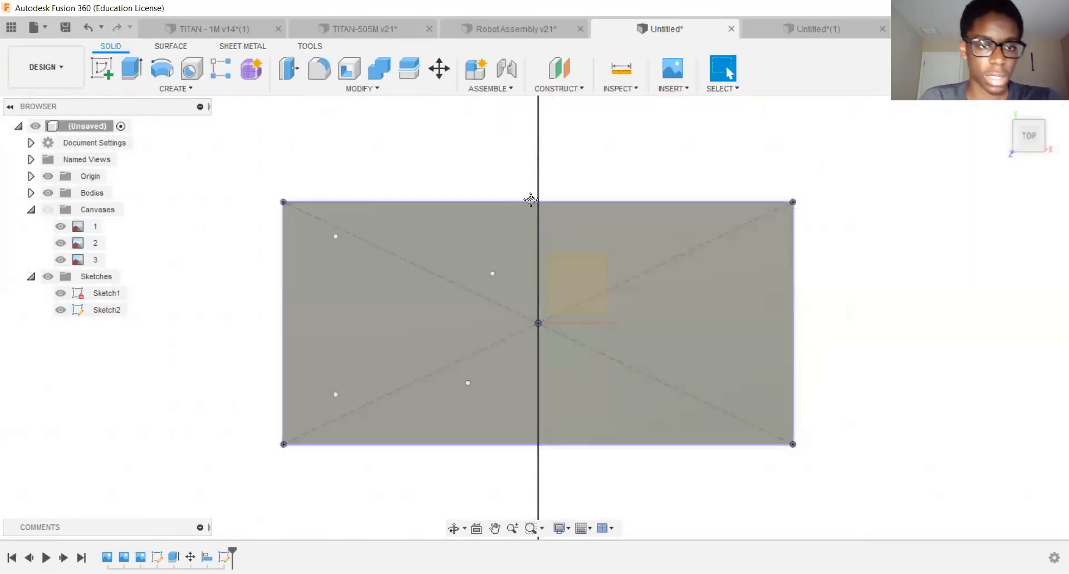
middle_click_drag(529, 200, 545, 228)
middle_click_drag(340, 188, 383, 229)
scroll(382, 229, "up", 1)
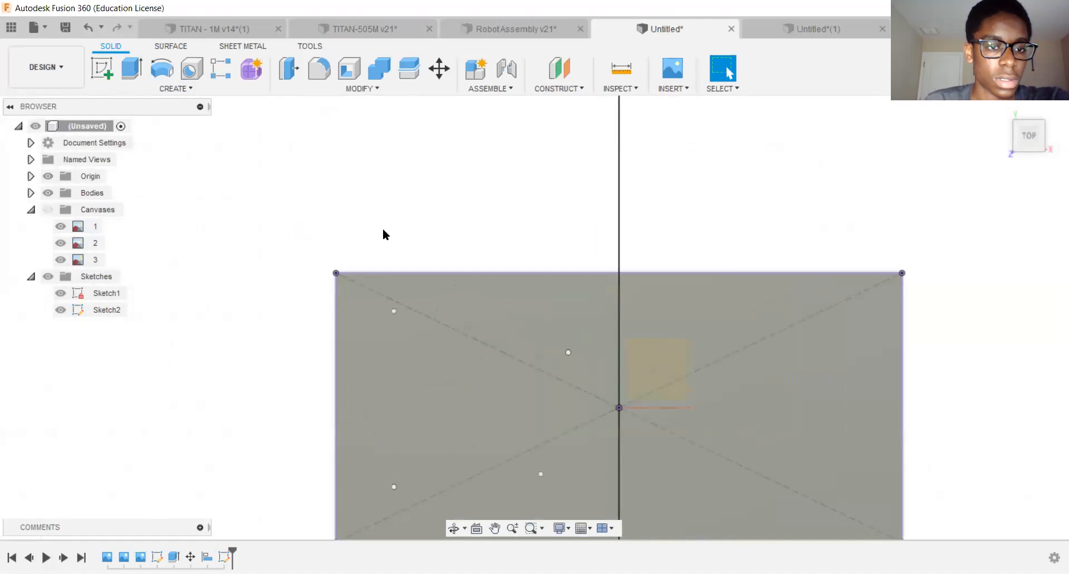
scroll(301, 97, "down", 3)
scroll(424, 160, "up", 1)
middle_click_drag(480, 210, 500, 160)
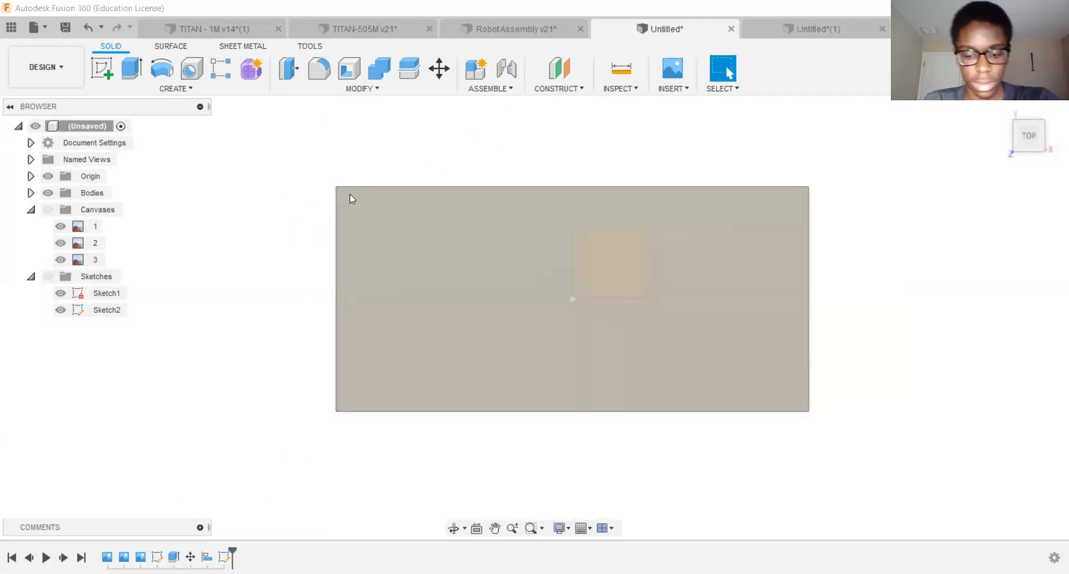
Create a new sketch on the block's top face and place four points on its left half, two upper and two lower.
left_click(100, 70)
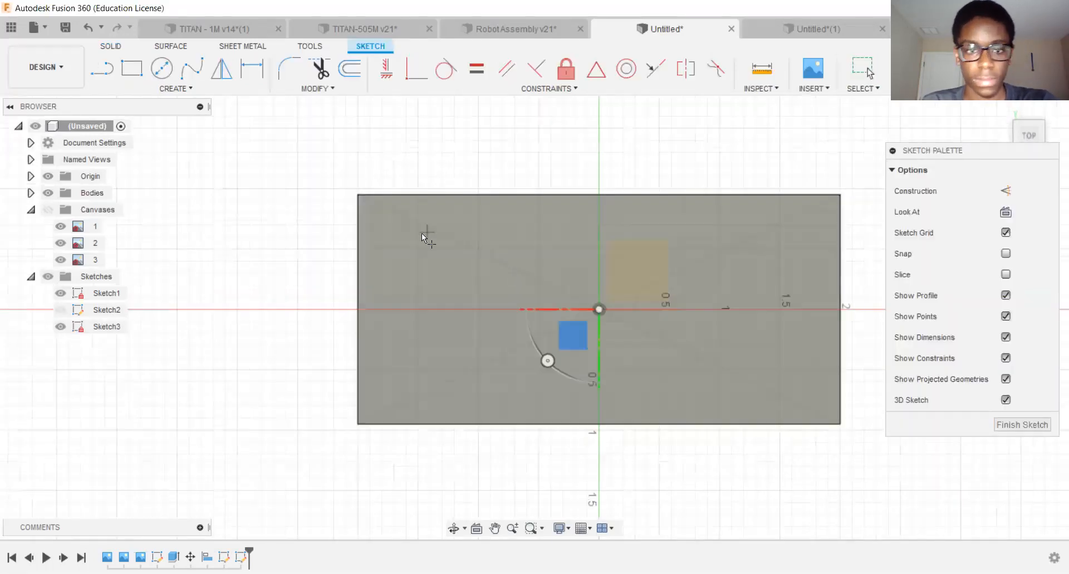
left_click(417, 235)
left_click(510, 243)
left_click(436, 355)
left_click(516, 358)
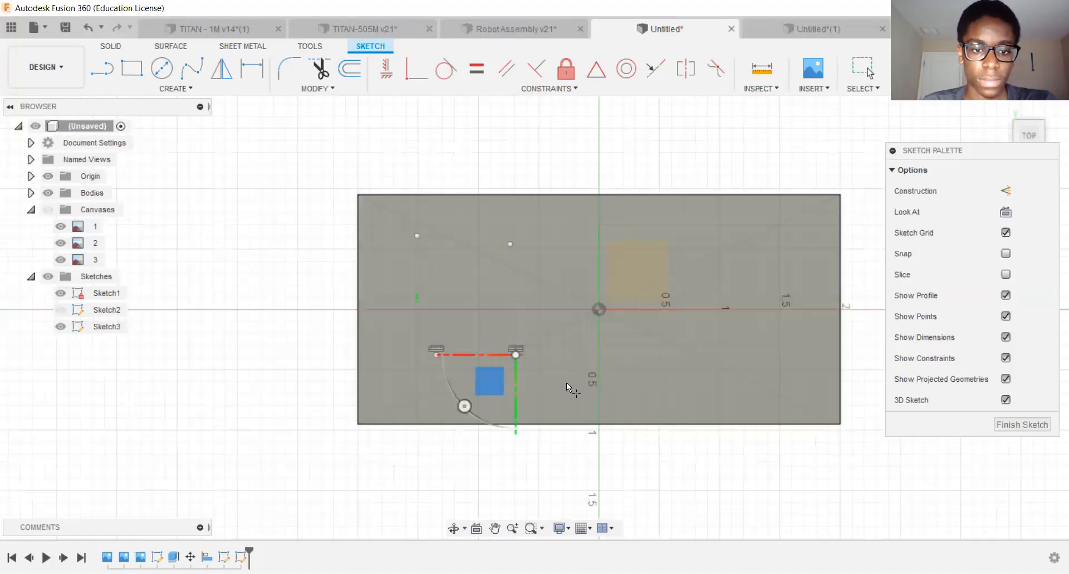
key("Escape")
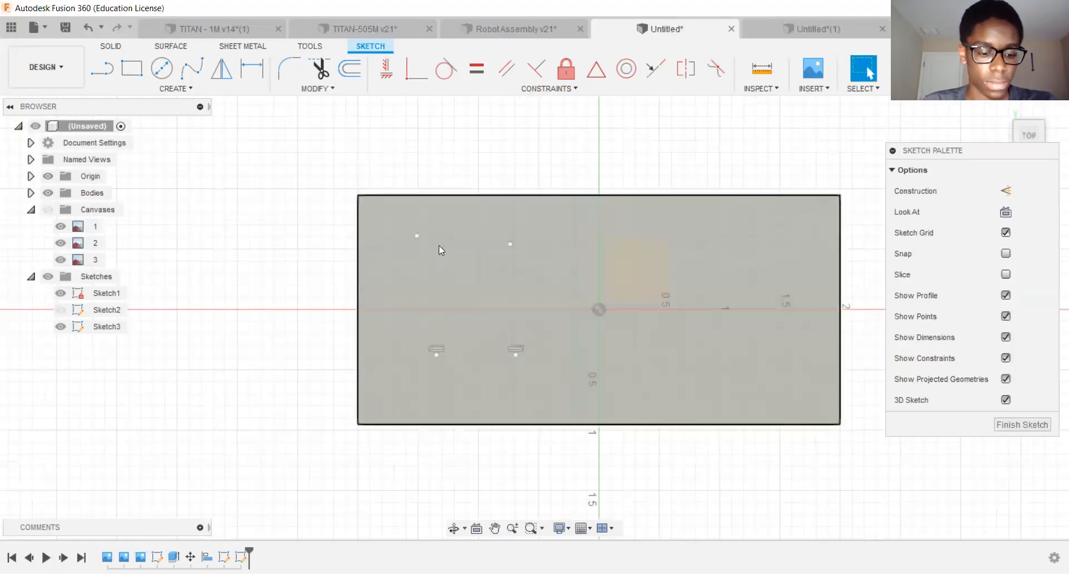
Try to dimension the new sketch's upper-left point from the block's left edge, and cancel the dimension.
key("d")
left_click(417, 236)
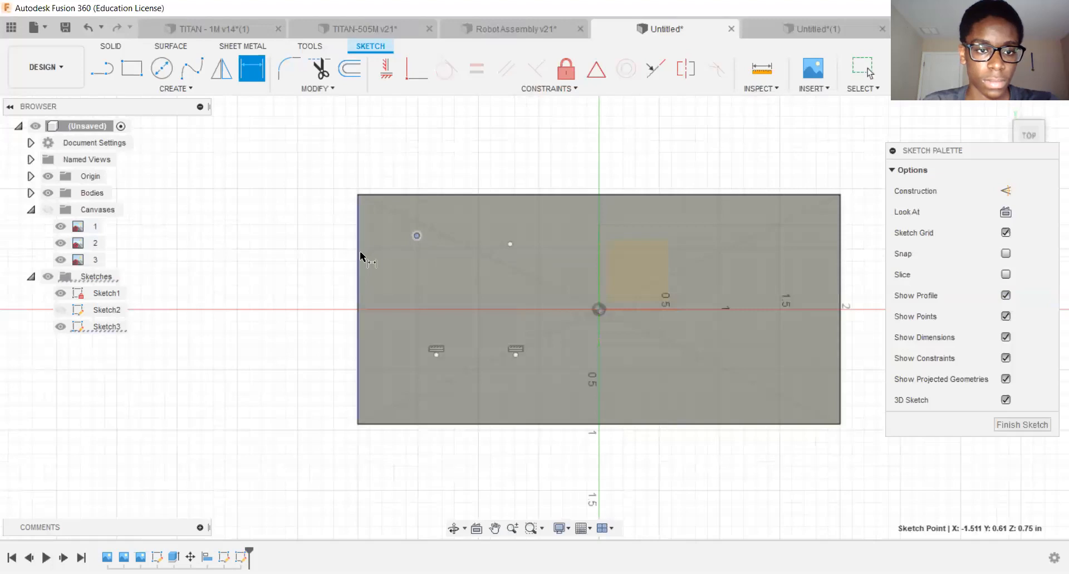
left_click(359, 251)
left_click(430, 184)
scroll(354, 191, "up", 6)
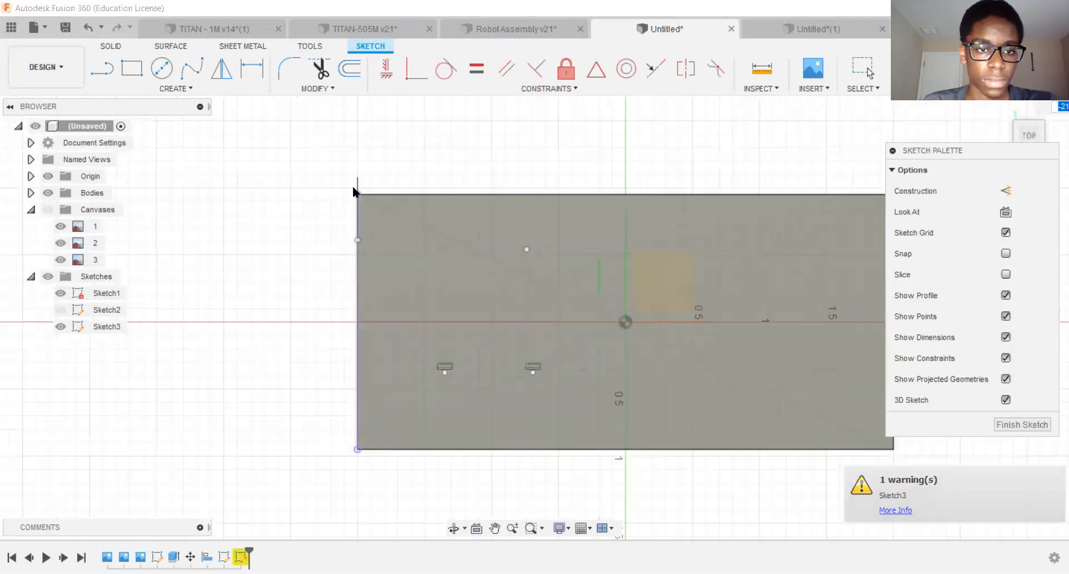
scroll(354, 207, "down", 1)
scroll(352, 203, "down", 2)
key("Escape")
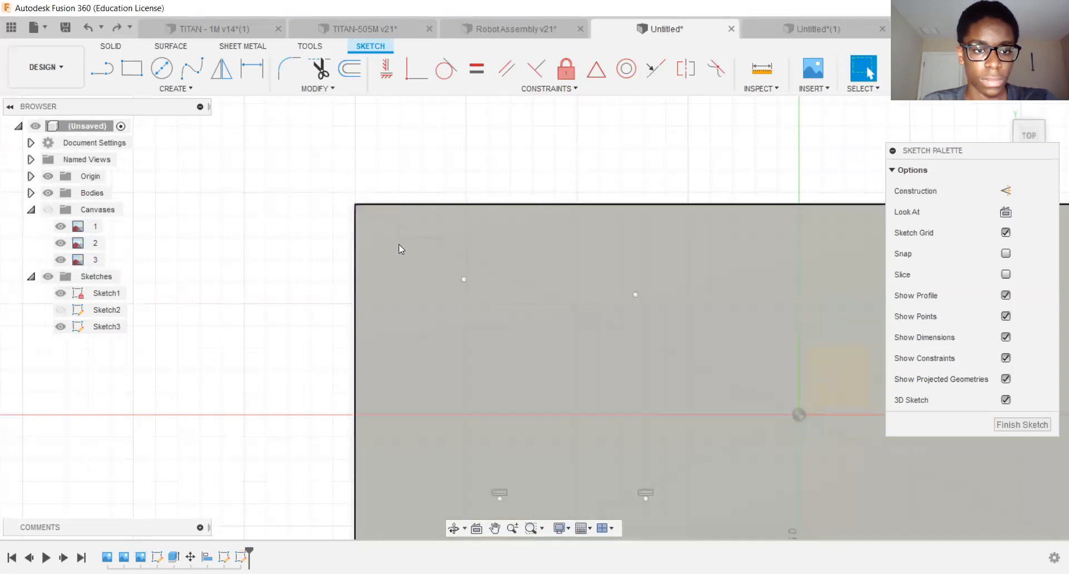
Try again to dimension the upper-left sketch point from the block's left edge.
key("d")
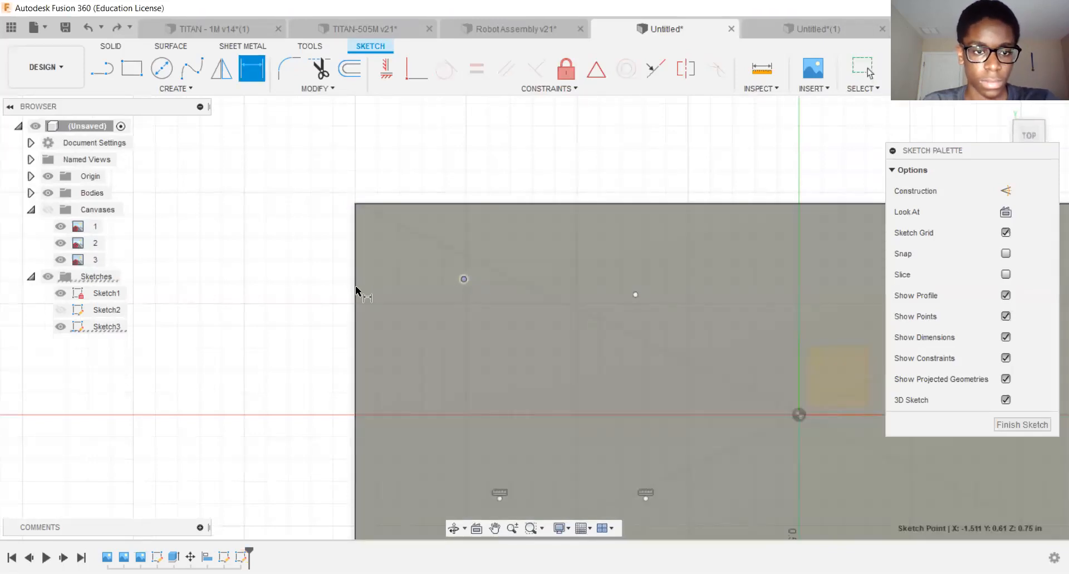
left_click(355, 285)
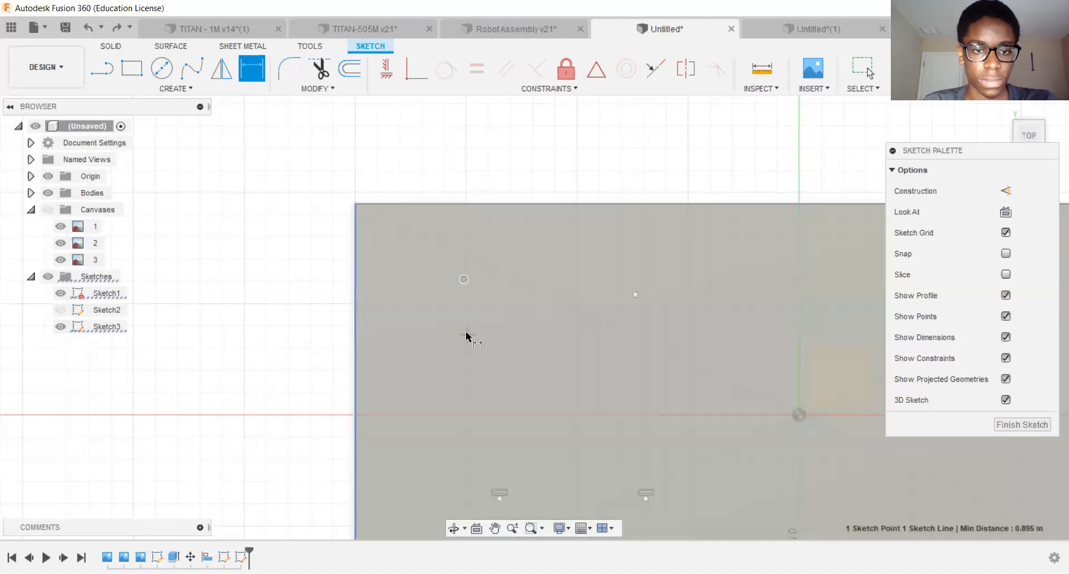
left_click(424, 256)
key("Escape")
scroll(360, 278, "down", 2)
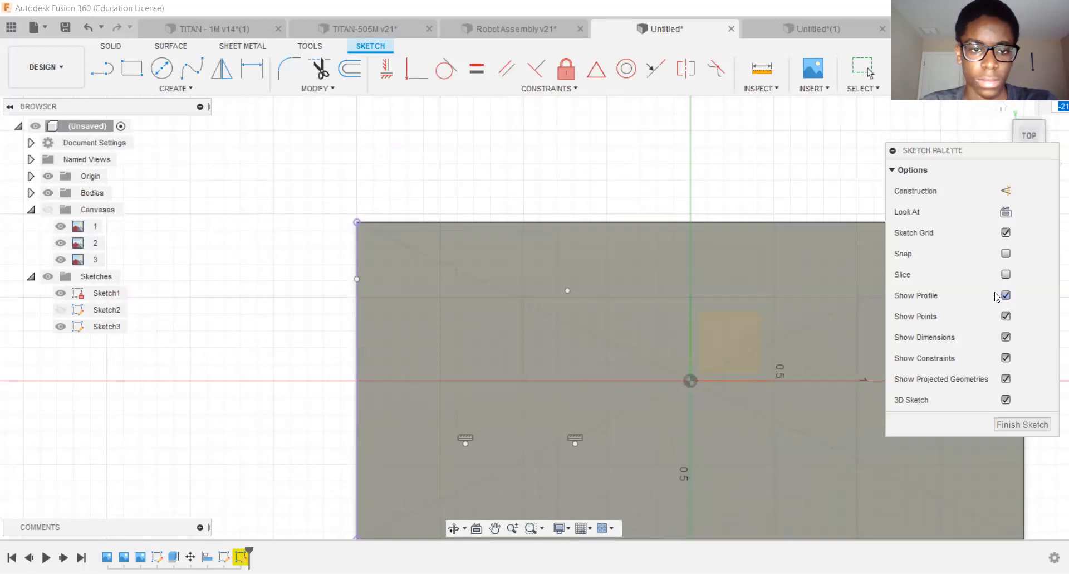
Undo the change that moved the upper-left sketch point onto the block's left edge.
scroll(507, 289, "up", 1)
middle_click_drag(507, 289, 537, 225)
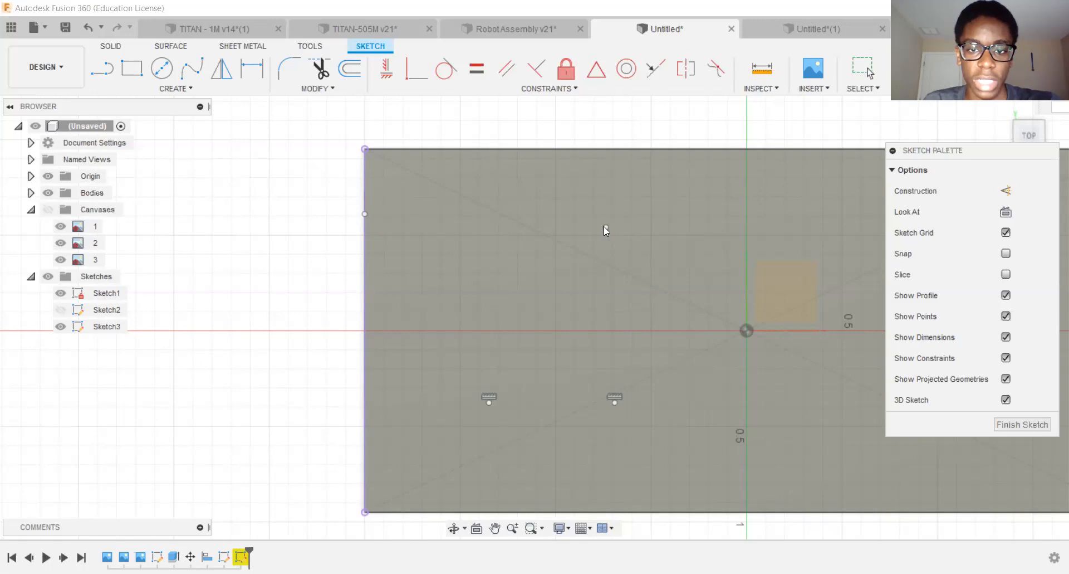
scroll(369, 244, "down", 2)
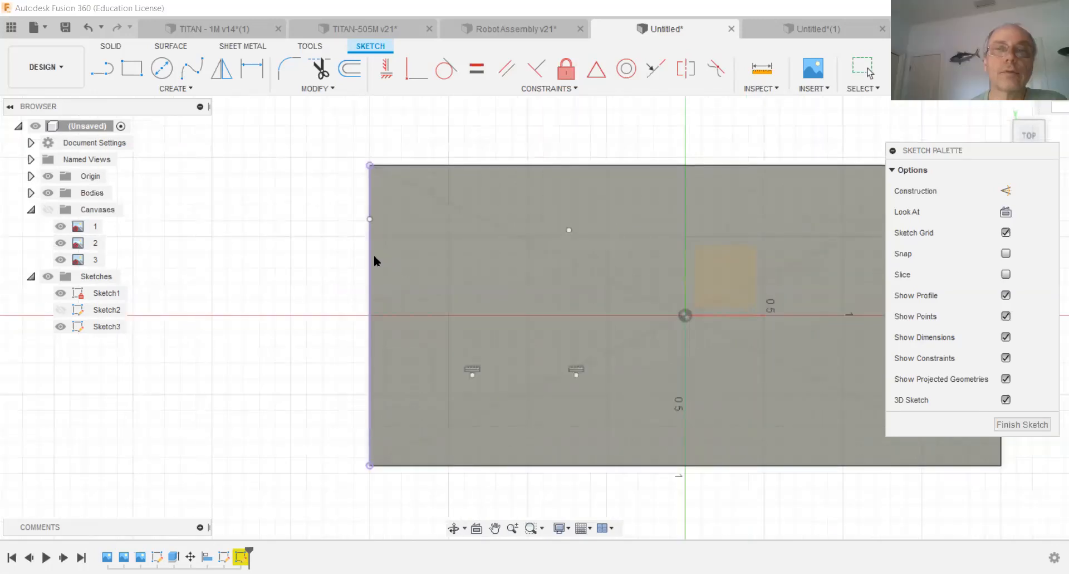
scroll(368, 257, "up", 1)
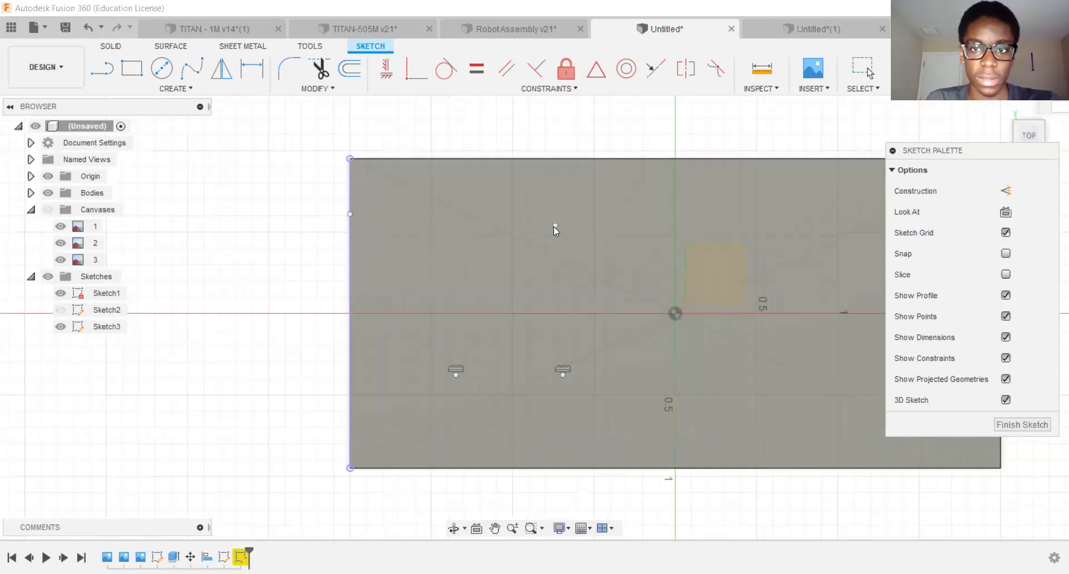
scroll(554, 282, "down", 2)
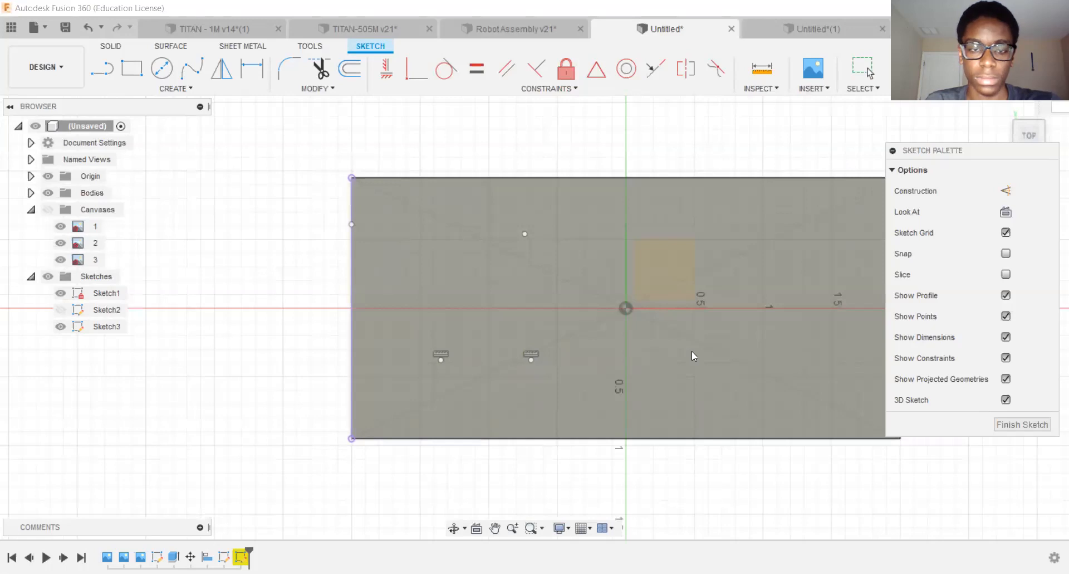
scroll(529, 250, "down", 3)
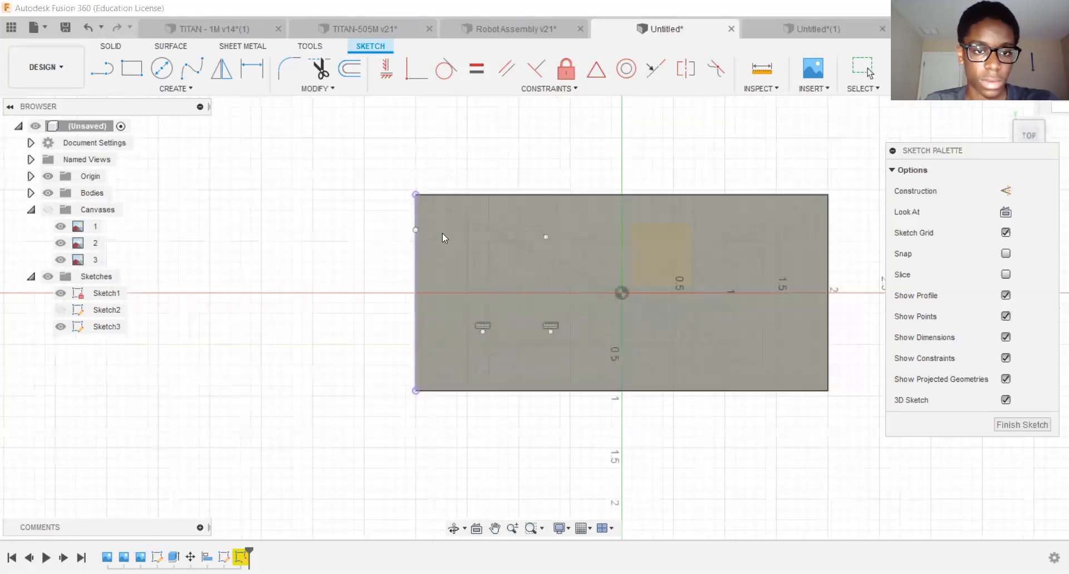
key("Escape")
key("ctrl+z")
Sketch a vertical line about 3.52 in long beside the block's left edge, extending past both its upper and lower corners.
left_click(192, 90)
left_click(135, 106)
left_click(414, 128)
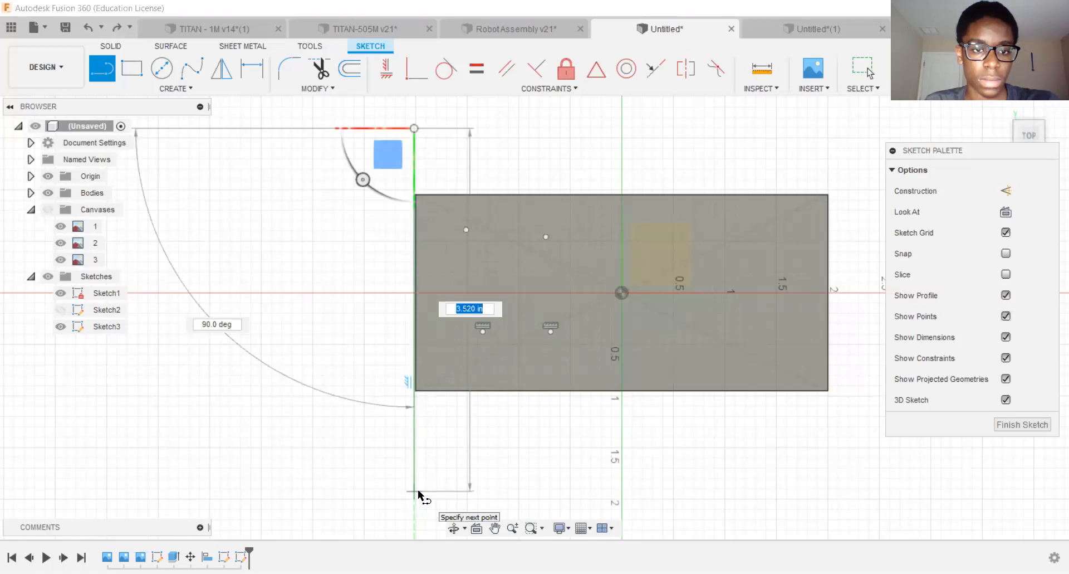
left_click(418, 493)
key("Escape")
Try to make the vertical line coincident with the block's left edge, and cancel the constraint.
left_click(587, 84)
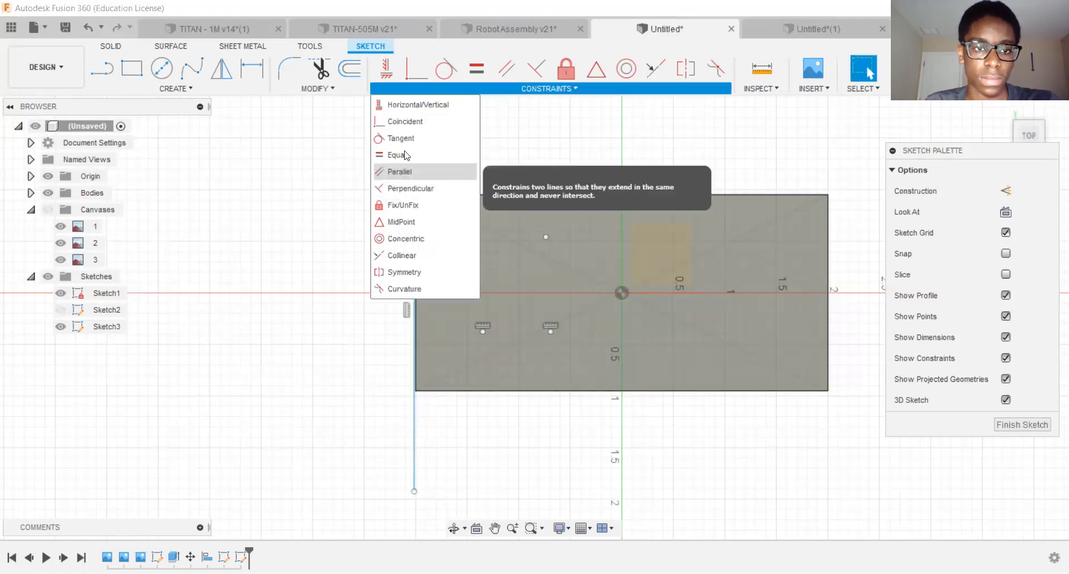
left_click(419, 121)
scroll(391, 177, "up", 5)
left_click(408, 188)
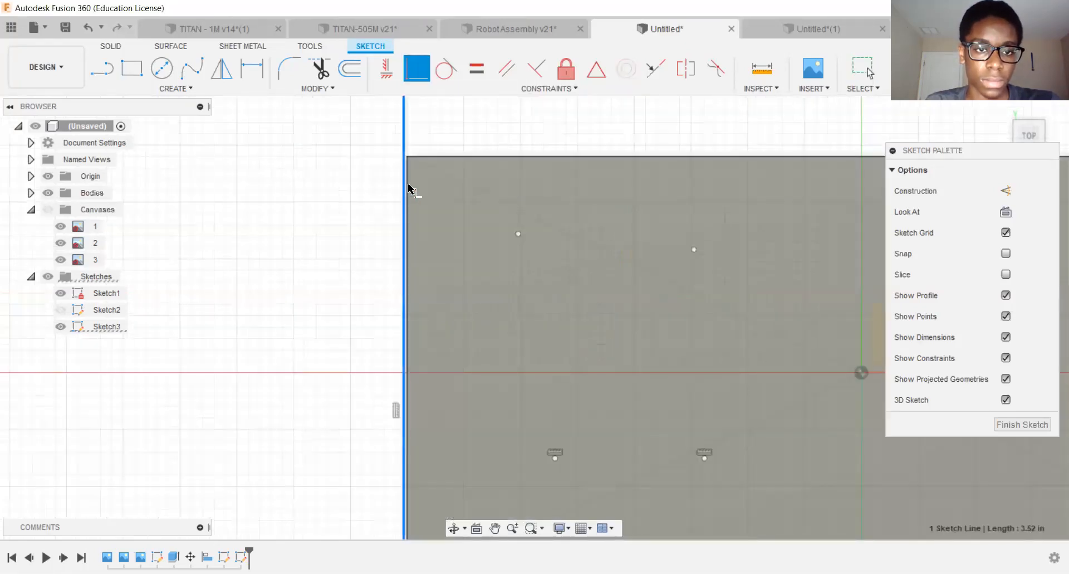
scroll(410, 167, "up", 3)
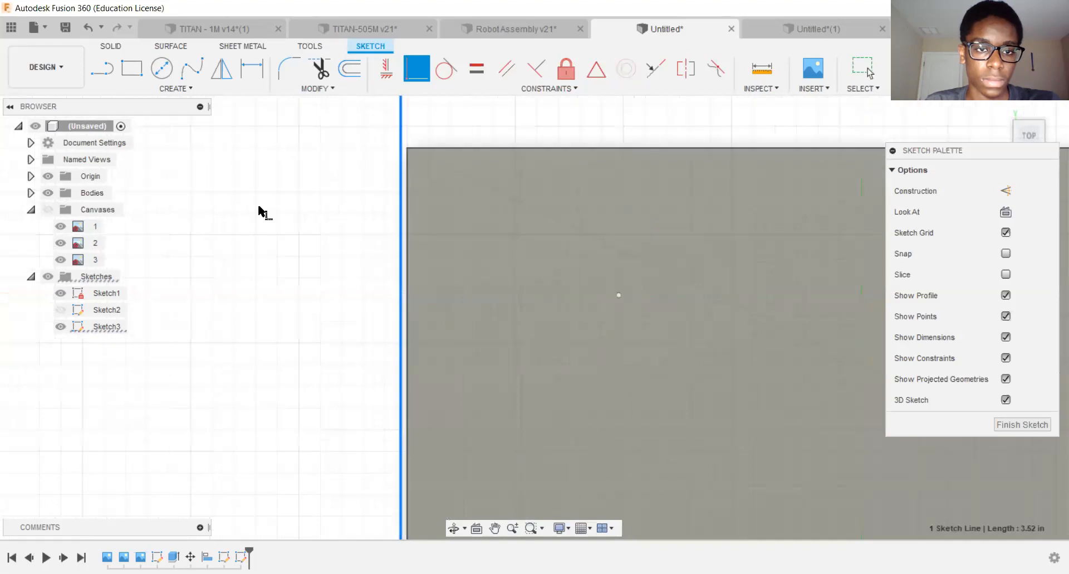
left_click(47, 192)
key("Escape")
scroll(395, 146, "down", 2)
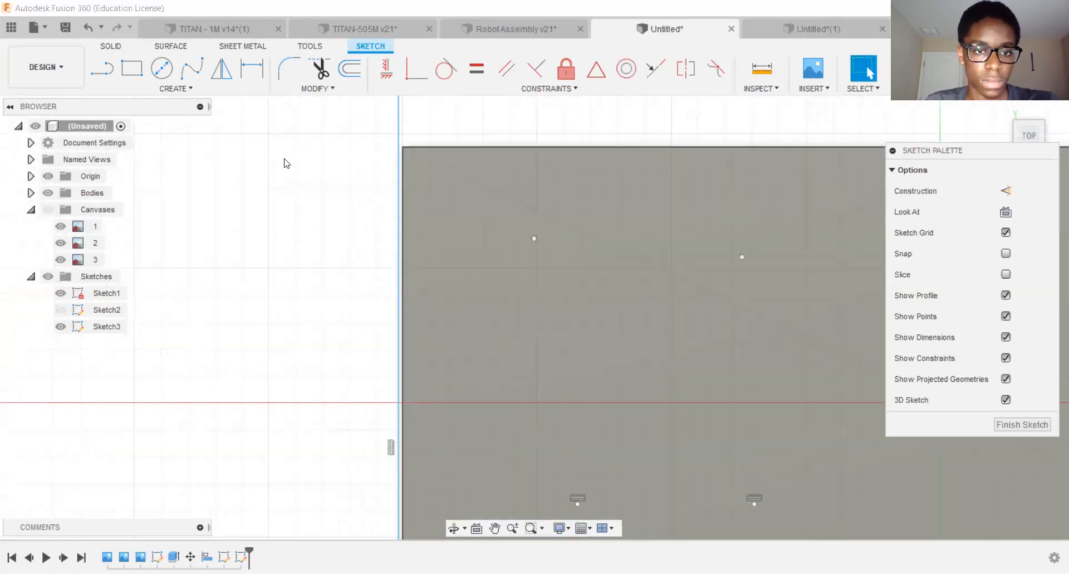
Project the block's top face into the sketch to get its outline as reference geometry.
scroll(284, 163, "down", 2)
key("p")
left_click(412, 161)
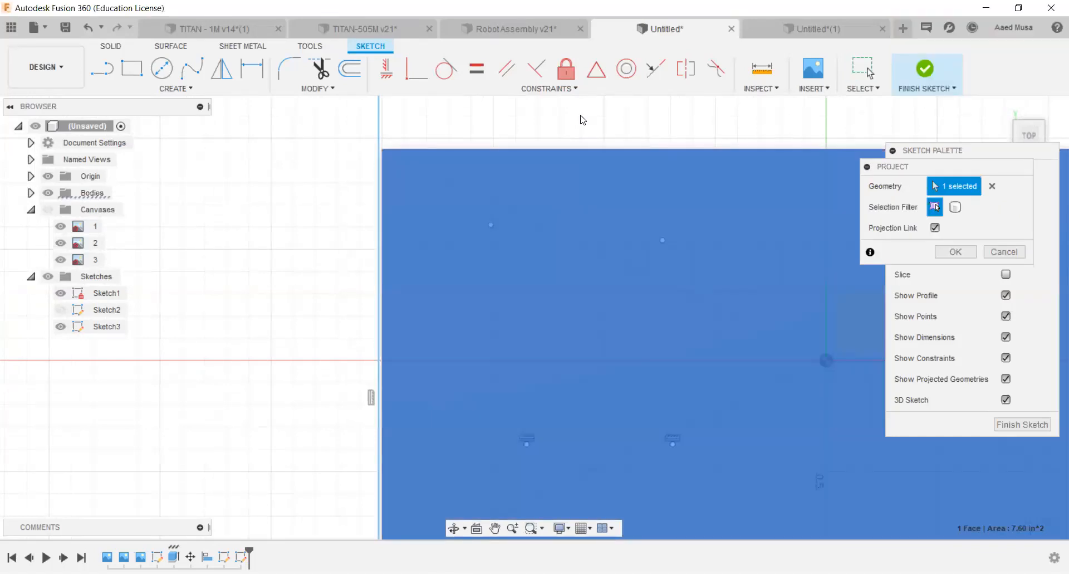
key("Return")
scroll(389, 149, "down", 2)
Start a dimension from the upper-left sketch point to the projected left edge of the block.
key("d")
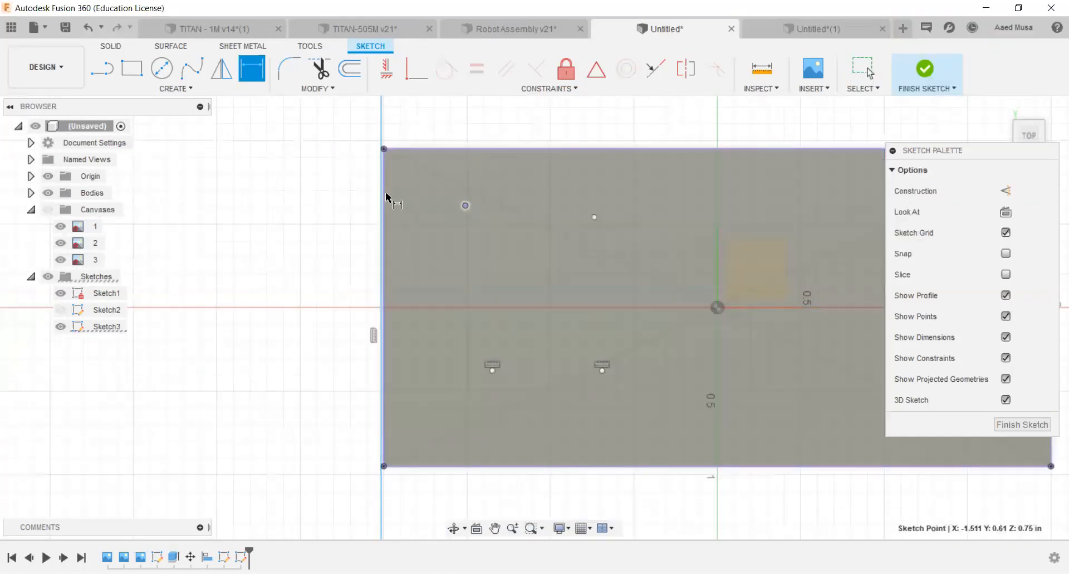
scroll(386, 159, "up", 3)
scroll(382, 153, "up", 1)
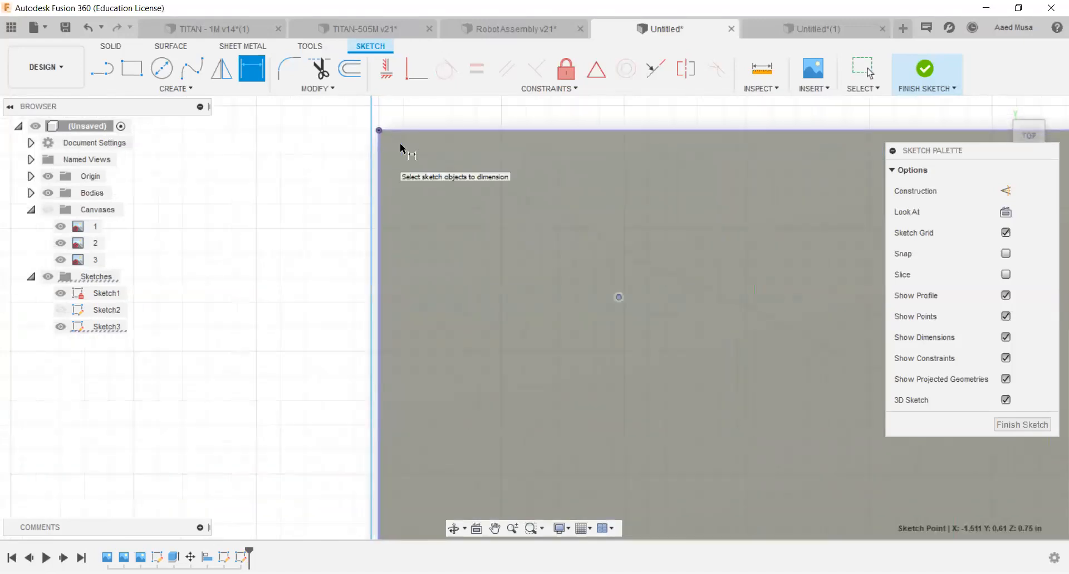
left_click(380, 159)
scroll(517, 222, "down", 2)
key("Escape")
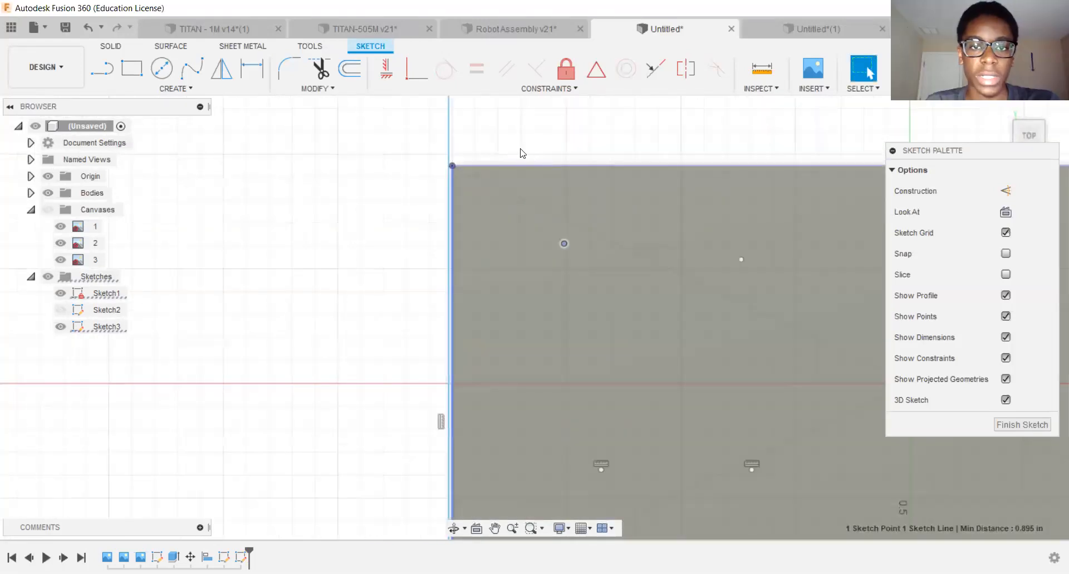
Apply a coincident constraint between the vertical sketch line and the rectangle's upper-left corner.
scroll(517, 168, "down", 2)
scroll(512, 182, "up", 2)
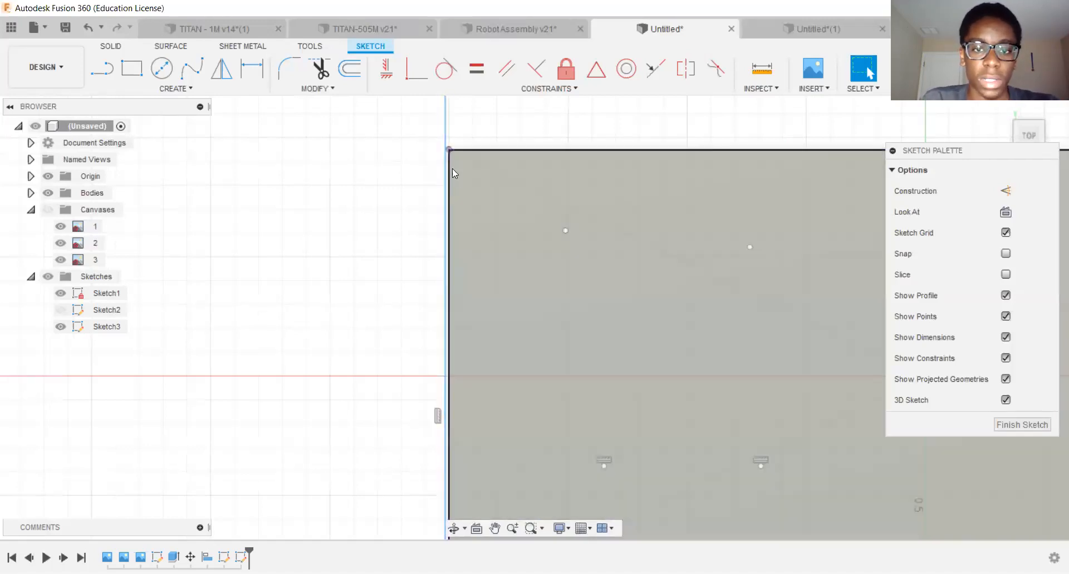
scroll(443, 150, "up", 1)
scroll(465, 146, "down", 2)
left_click(537, 89)
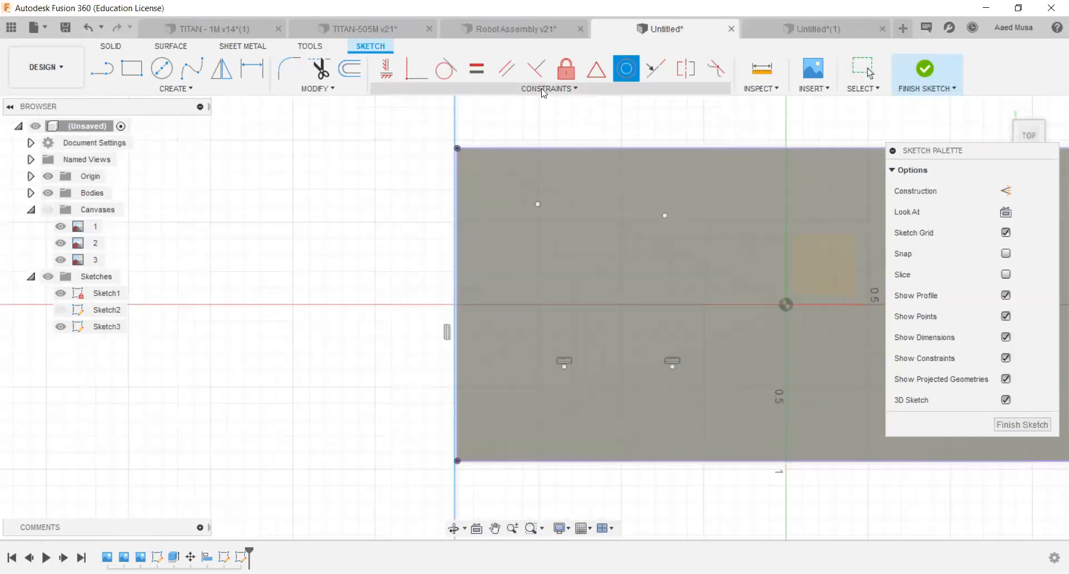
left_click(418, 118)
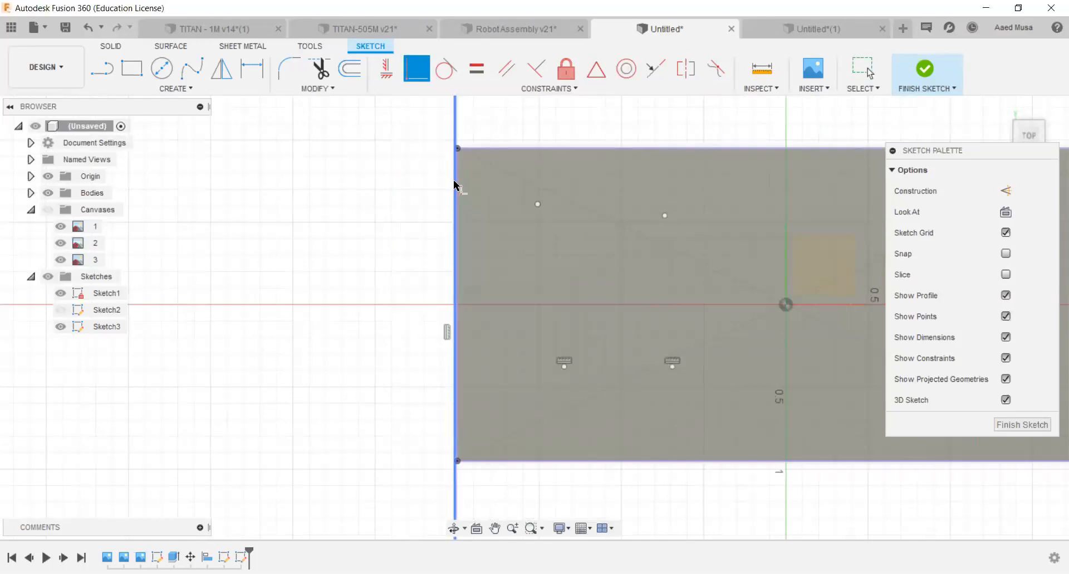
scroll(414, 179, "up", 1)
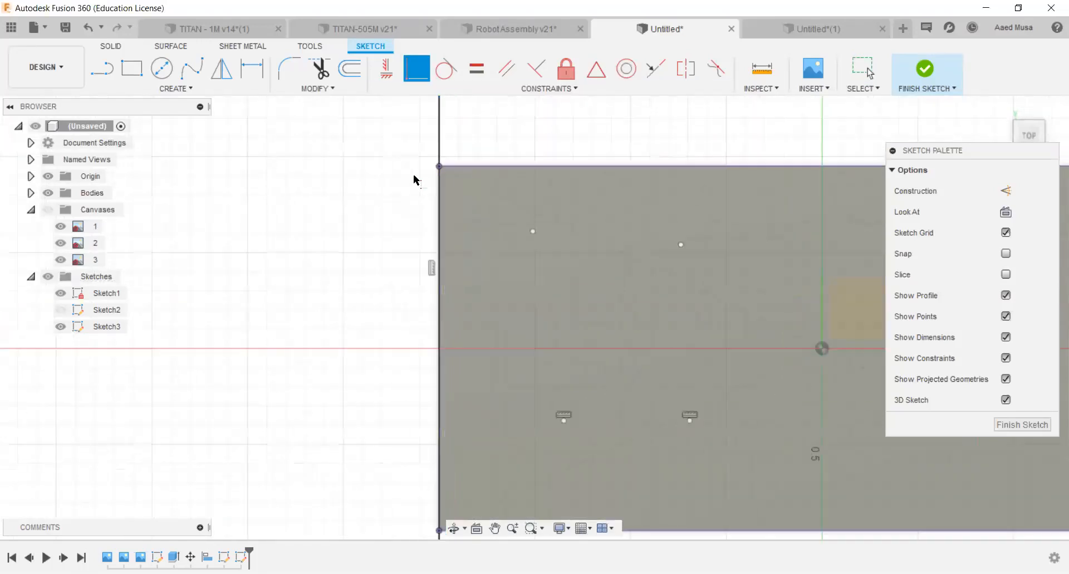
scroll(413, 179, "down", 2)
key("d")
left_click(432, 160)
left_click(503, 217)
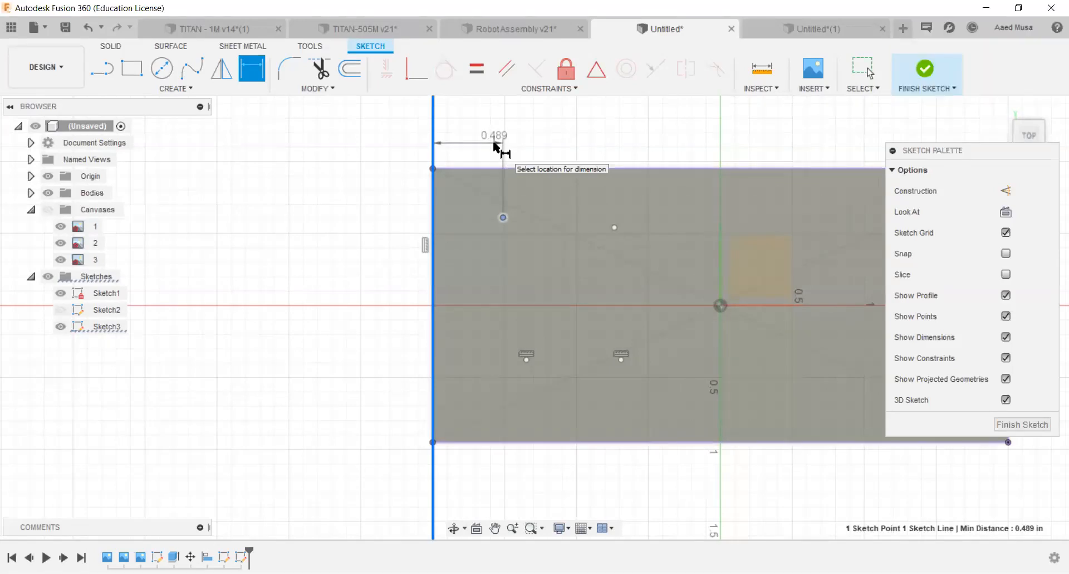
left_click(493, 143)
middle_click_drag(514, 153, 523, 194)
scroll(522, 190, "up", 1)
scroll(476, 182, "down", 2)
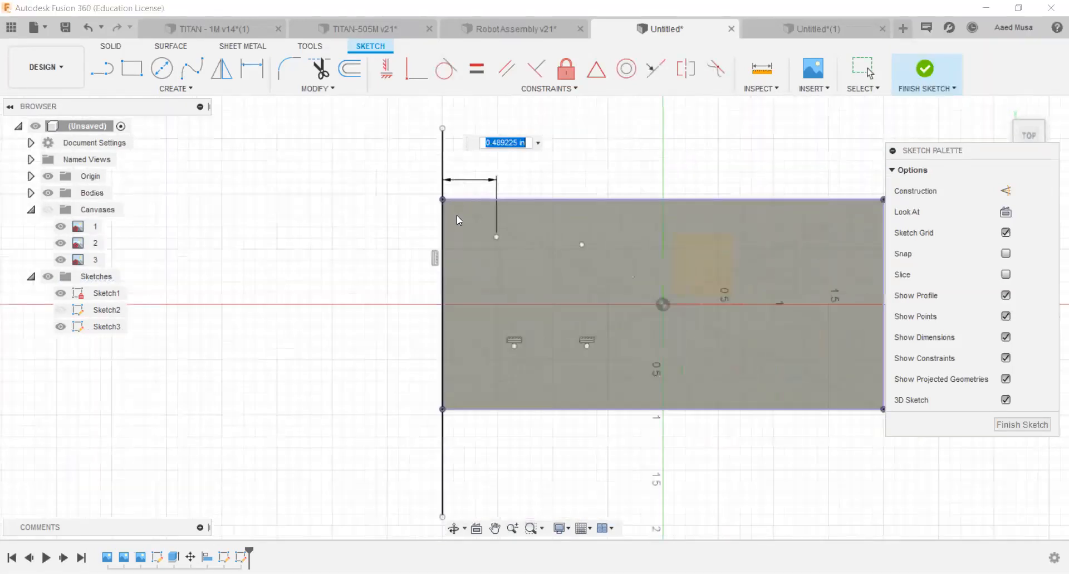
scroll(437, 235, "down", 1)
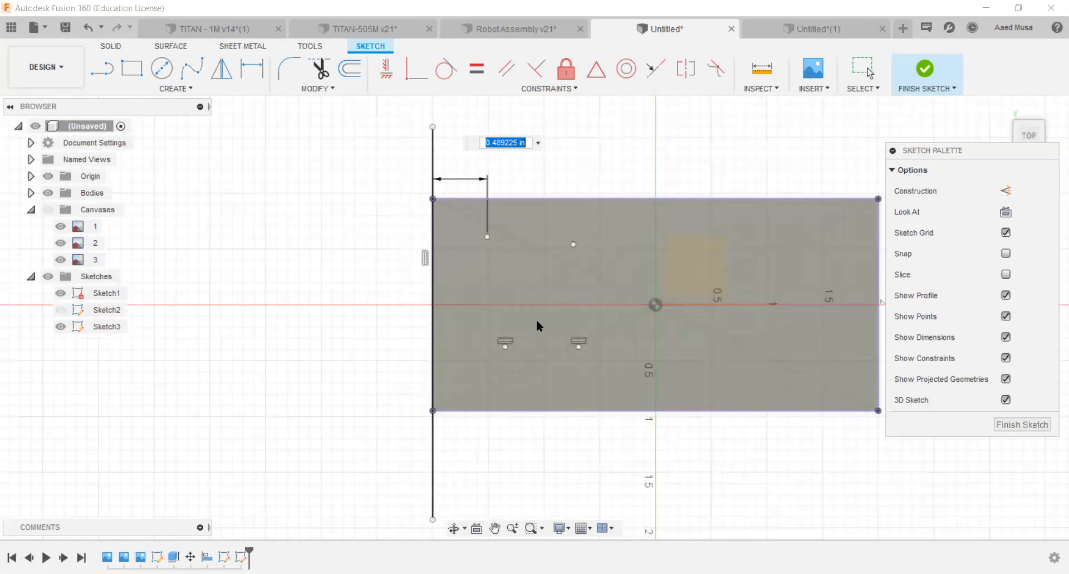
scroll(454, 190, "up", 2)
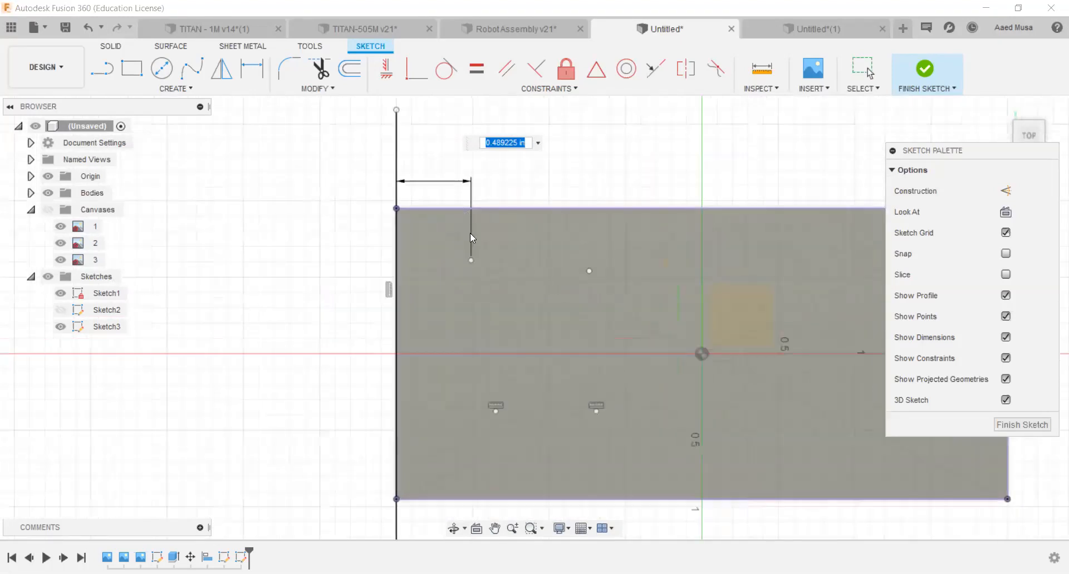
key("Escape")
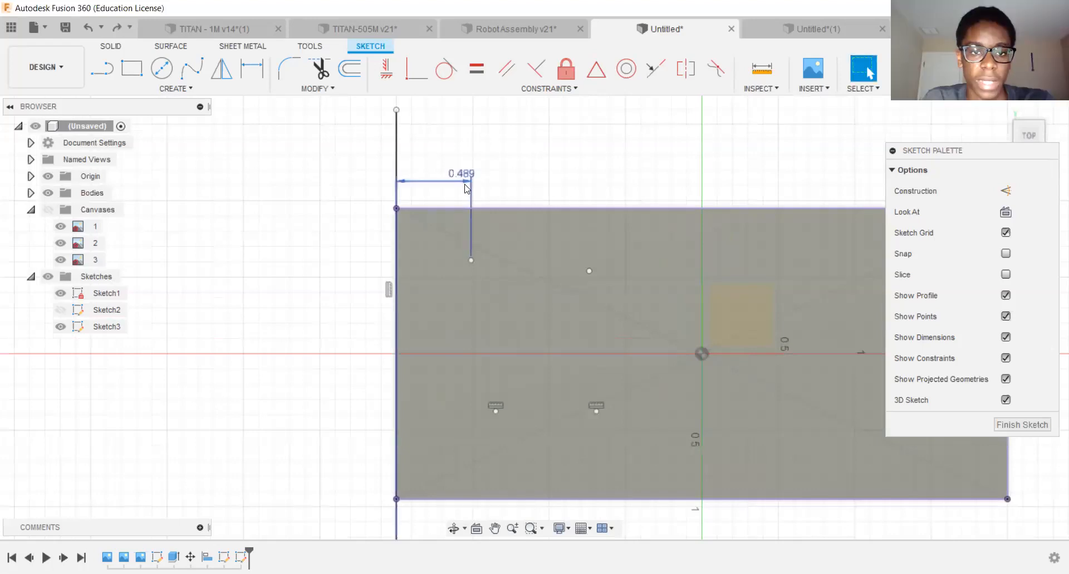
Dimension the horizontal distance from the vertical line to the upper-left sketch point as 0.15 in.
scroll(435, 168, "down", 3)
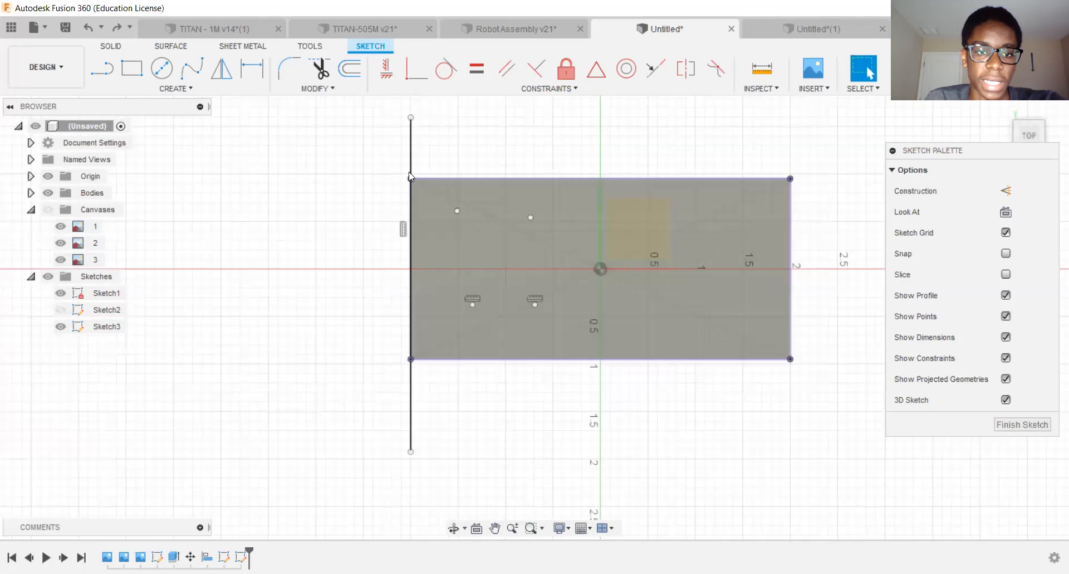
scroll(408, 173, "up", 3)
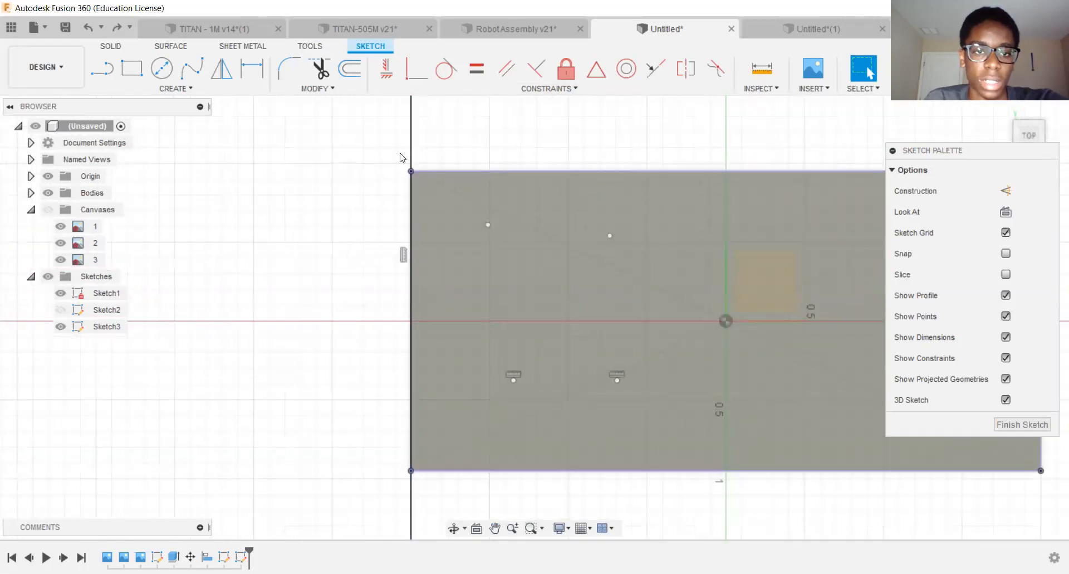
scroll(444, 139, "down", 2)
middle_click_drag(440, 160, 434, 186)
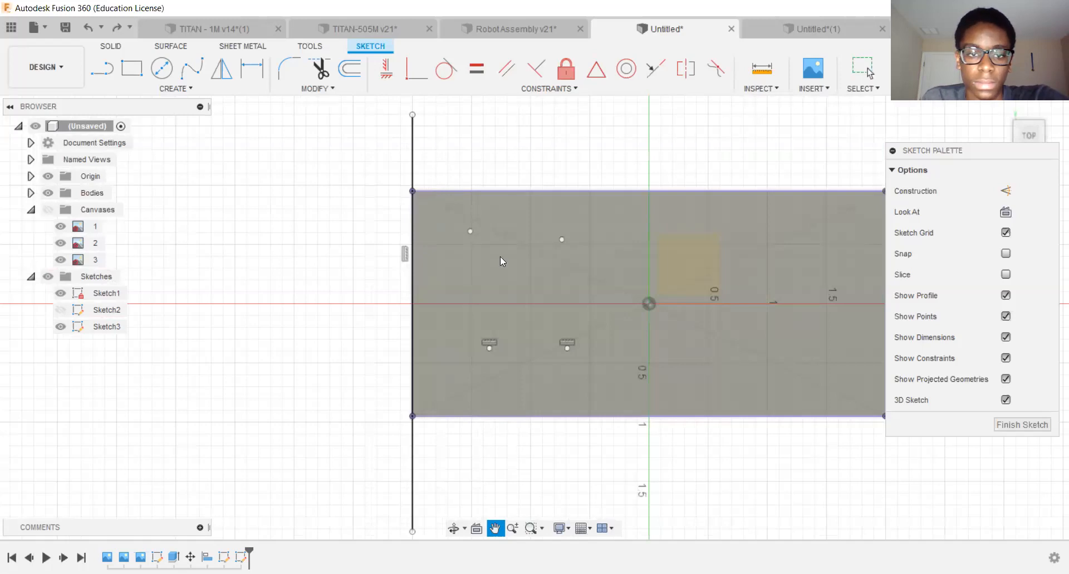
scroll(529, 240, "up", 2)
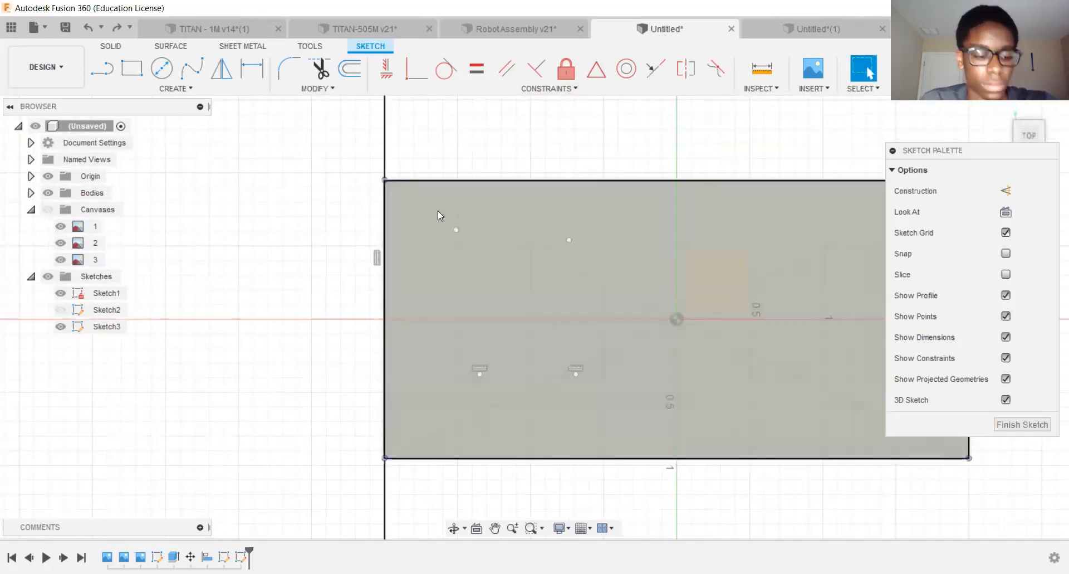
left_click(189, 88)
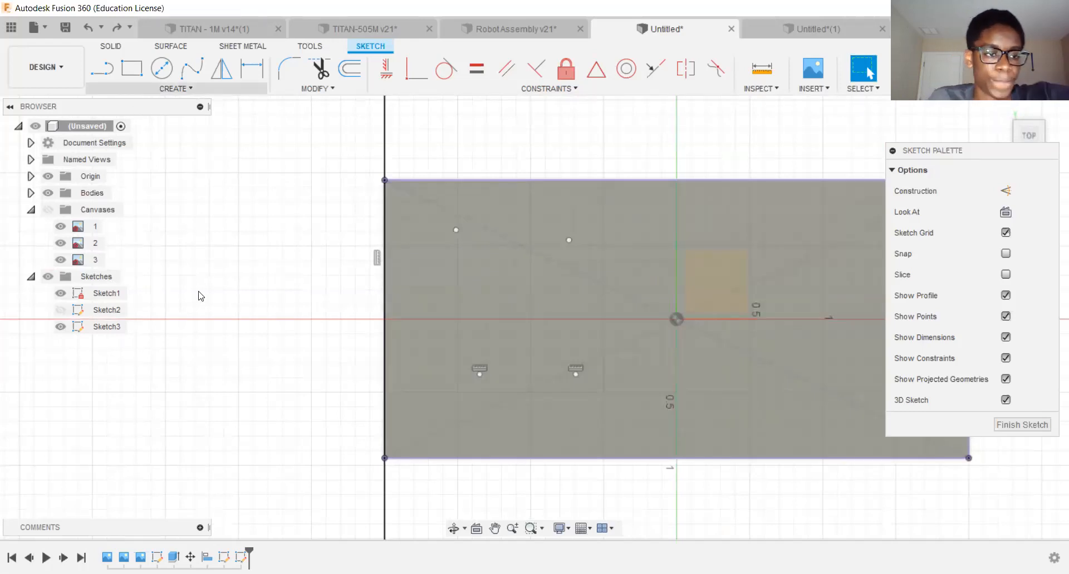
mouse_move(162, 352)
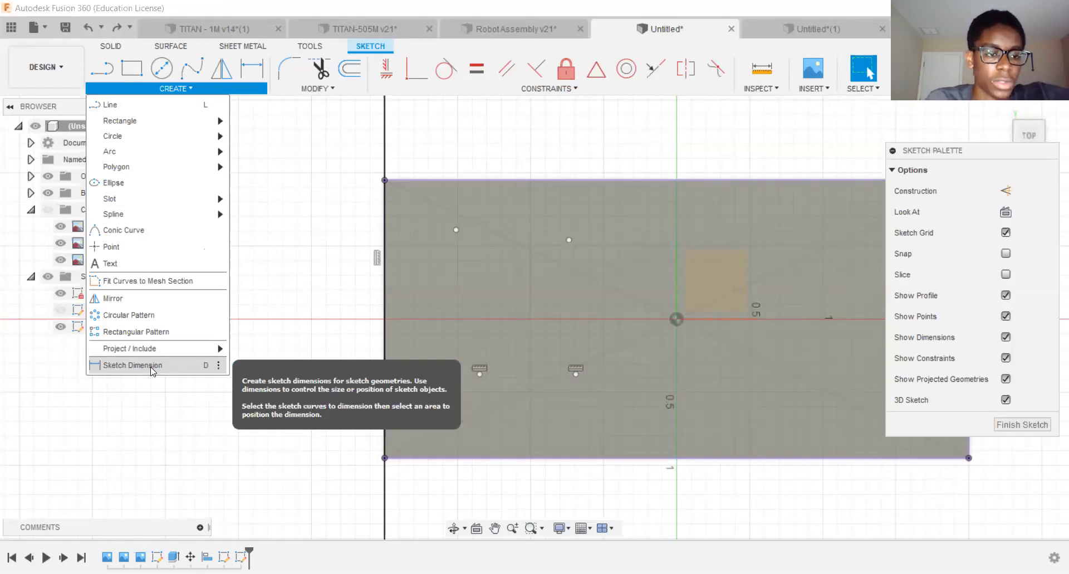
left_click(133, 365)
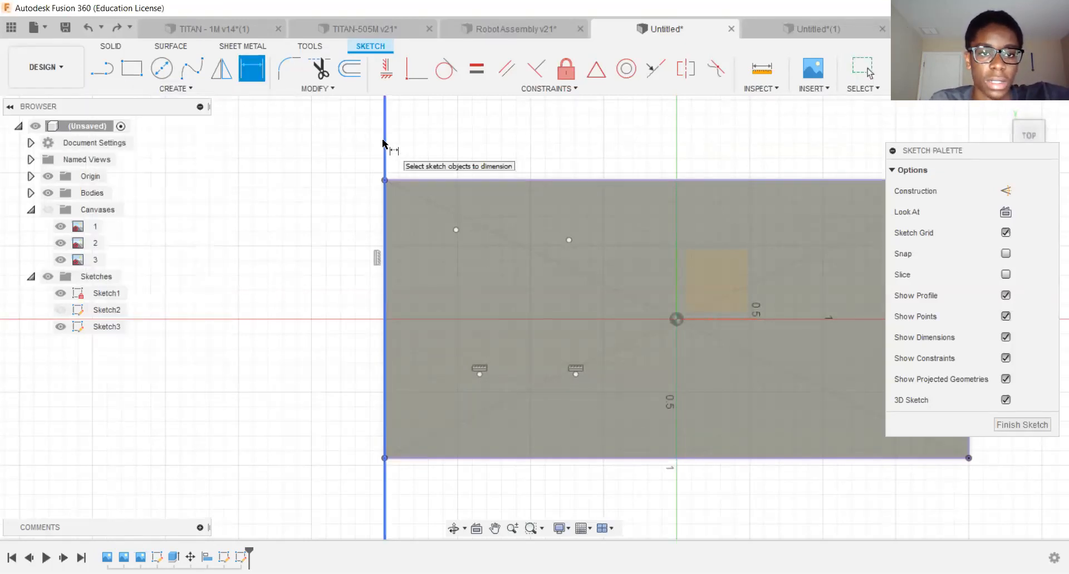
left_click(384, 145)
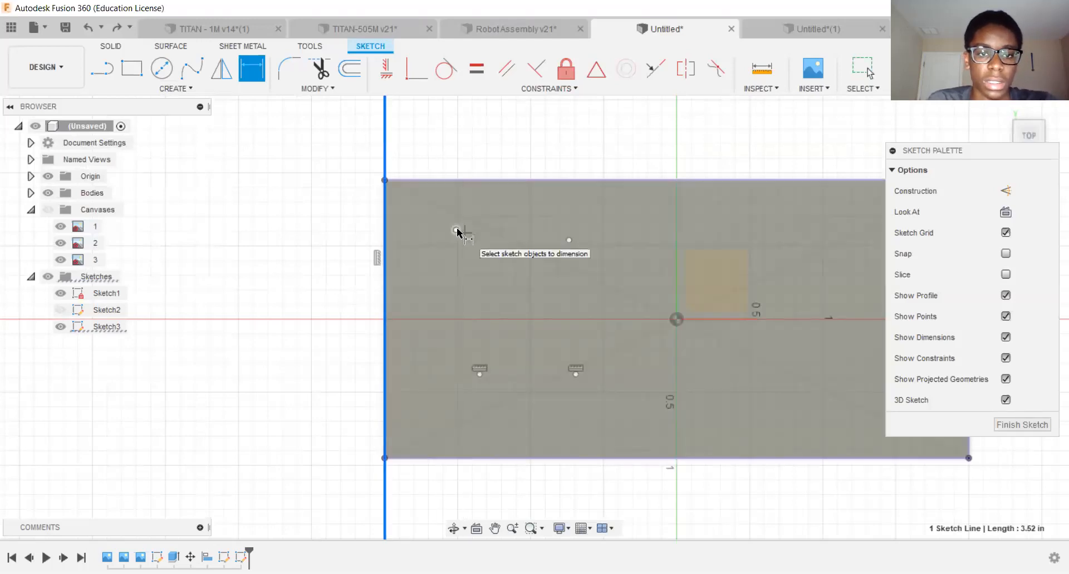
left_click(457, 230)
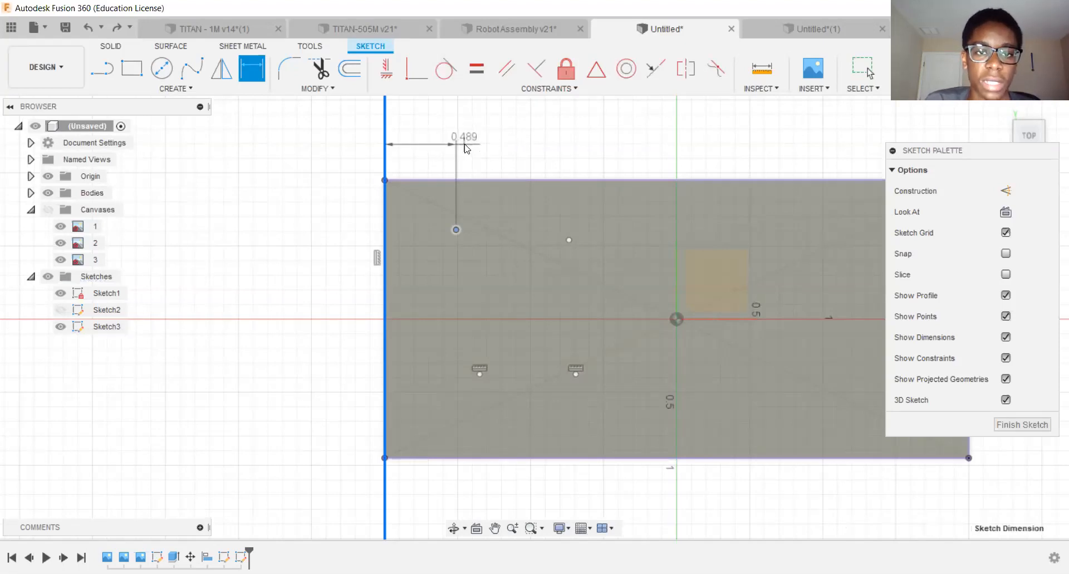
left_click(465, 144)
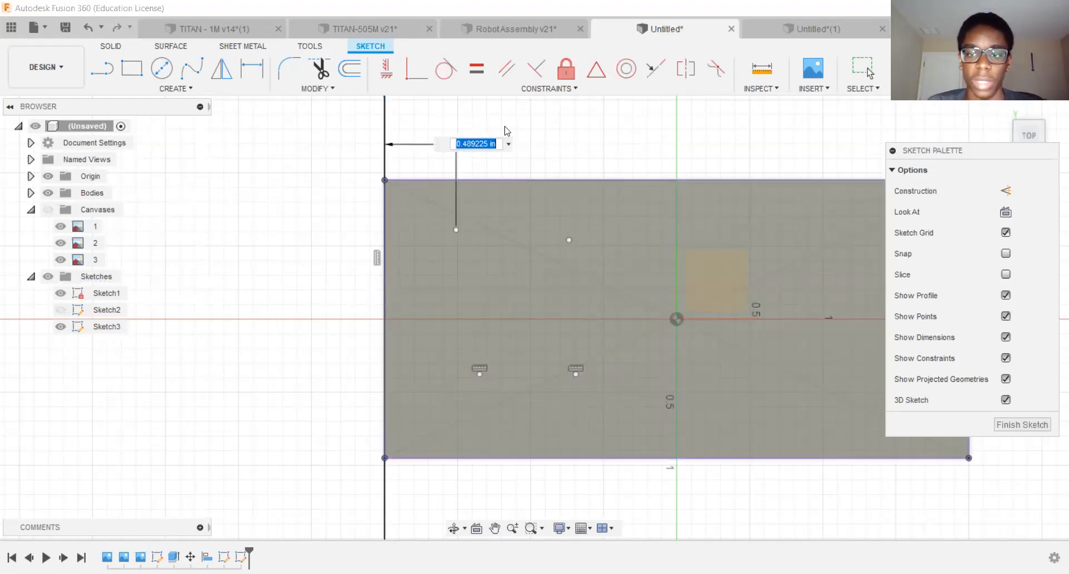
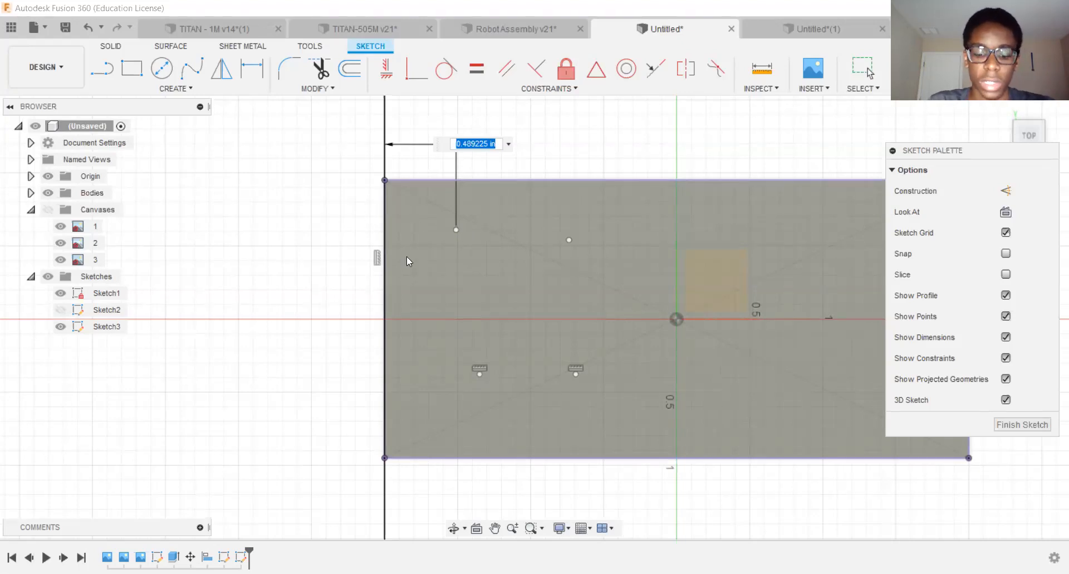
type("0")
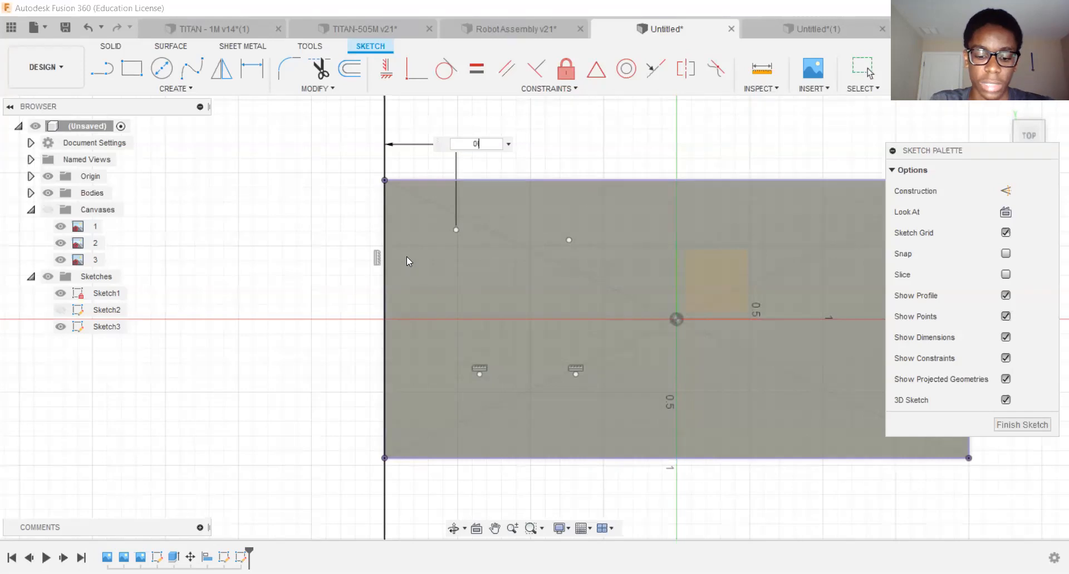
type(".15")
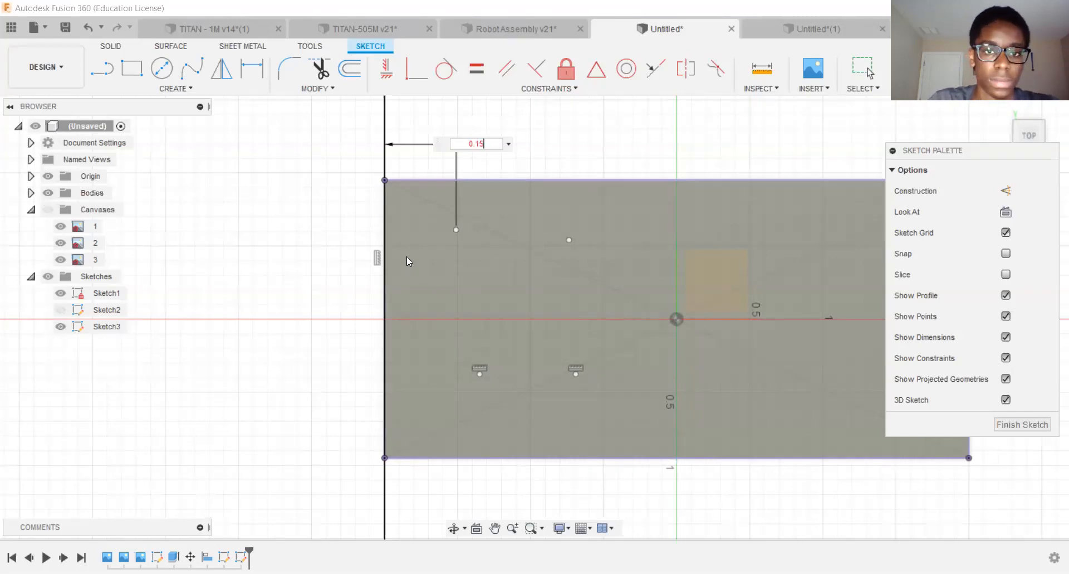
key("Return")
key("d")
scroll(406, 202, "up", 3)
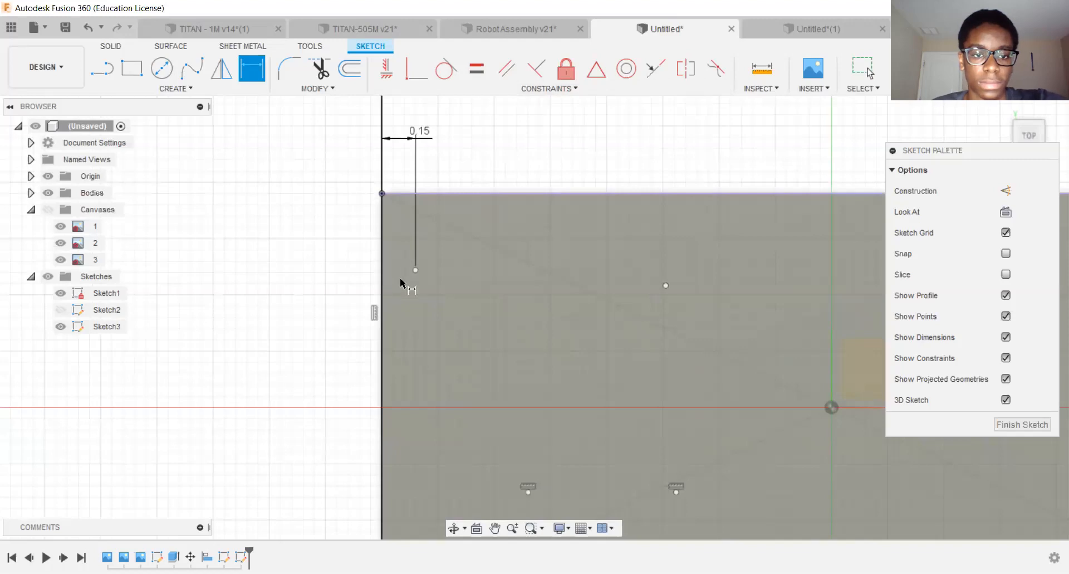
scroll(395, 205, "down", 2)
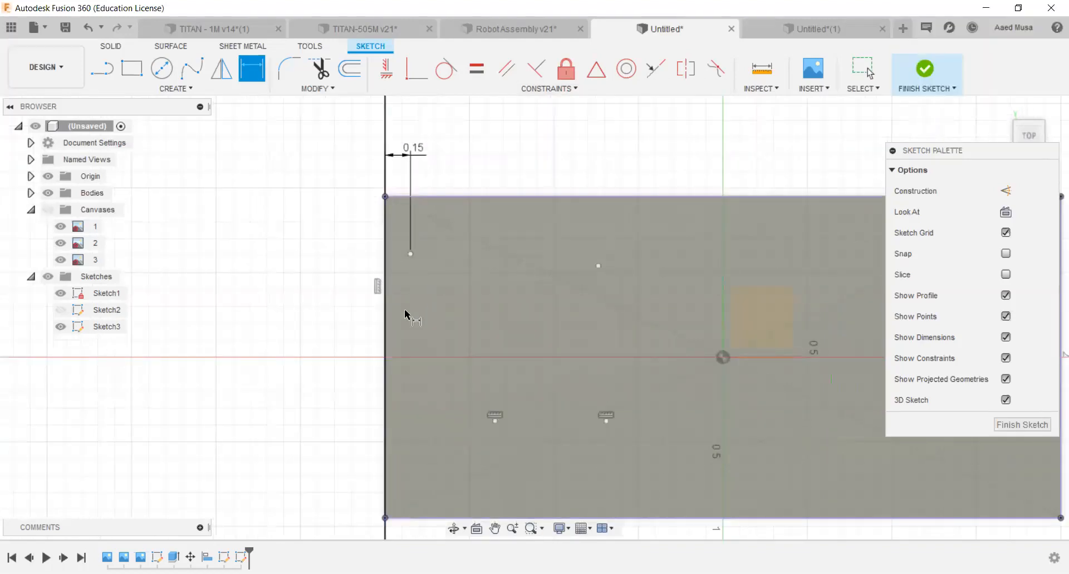
left_click(193, 89)
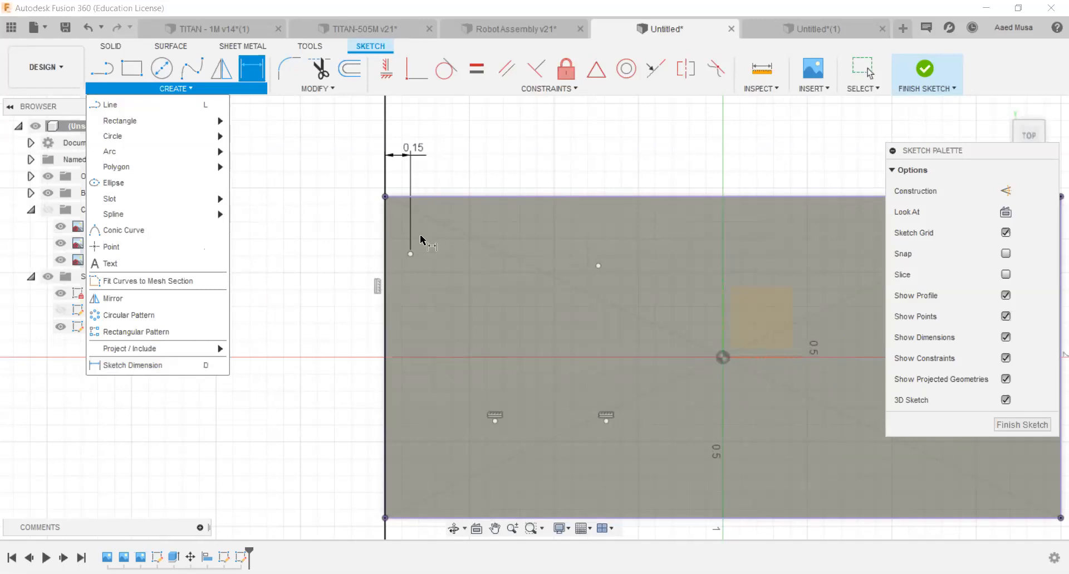
scroll(370, 162, "up", 3)
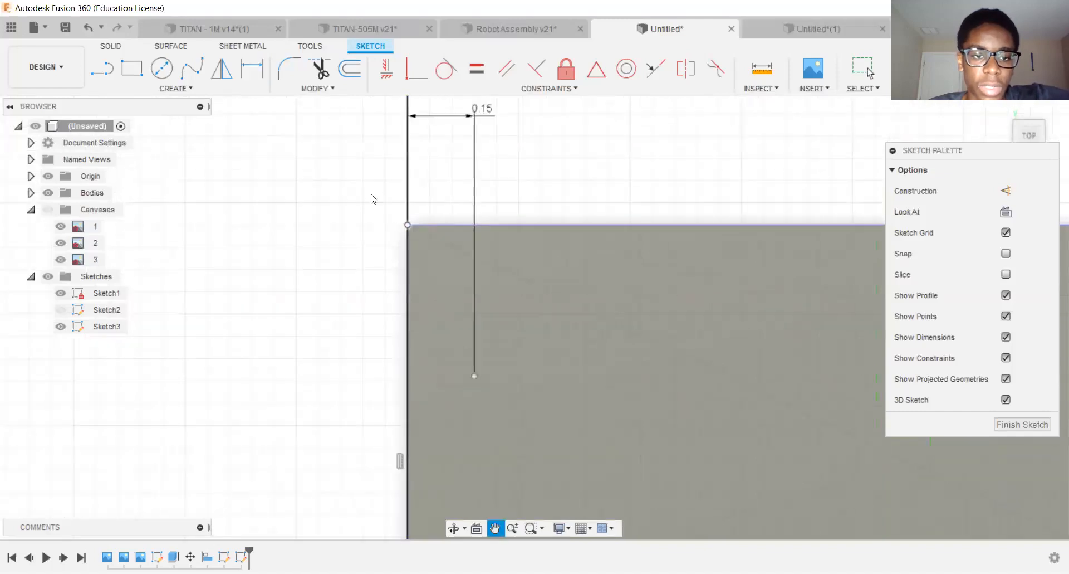
scroll(363, 238, "up", 2)
left_click(417, 300)
key("Escape")
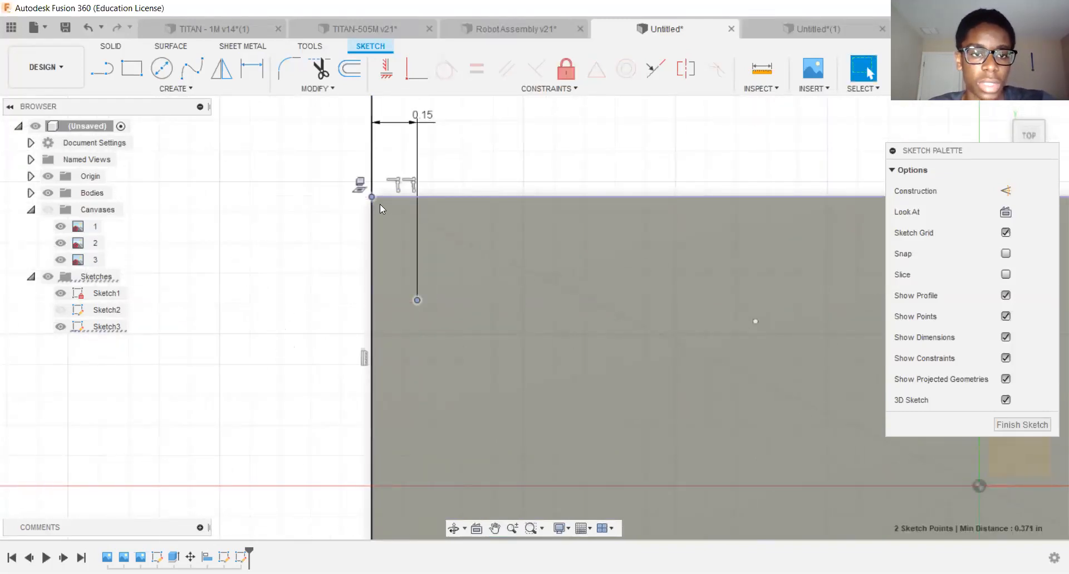
scroll(291, 205, "down", 2)
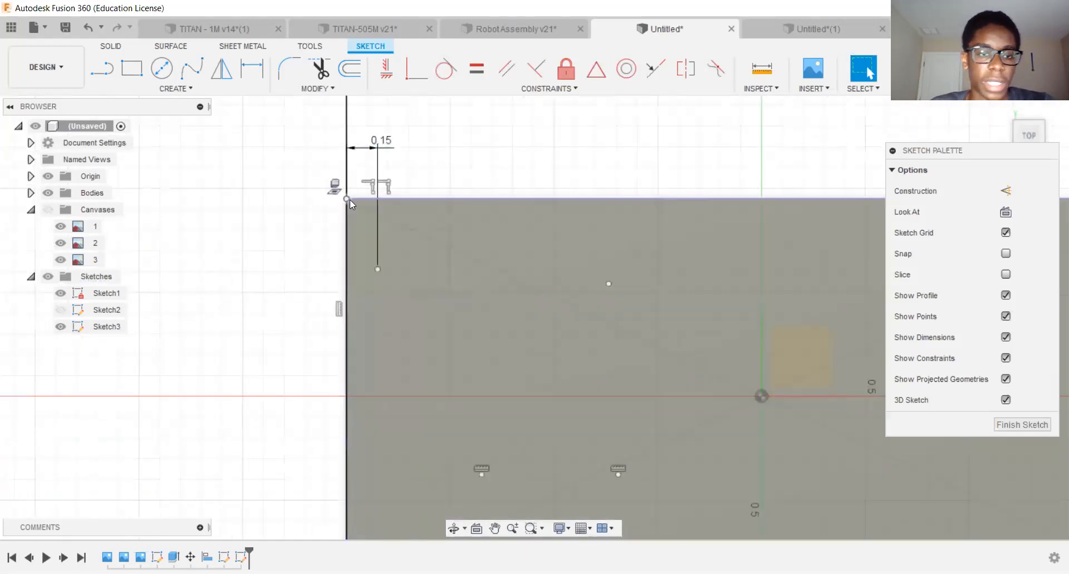
scroll(305, 208, "down", 2)
scroll(305, 207, "down", 1)
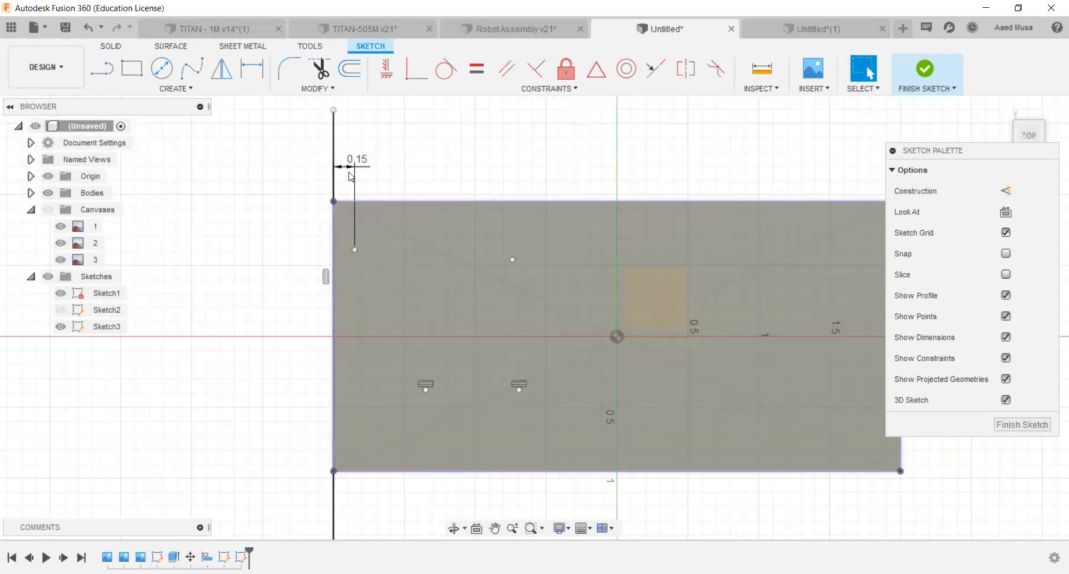
Undo the 0.15 in dimension between the vertical line and the upper-left sketch point.
left_click(353, 248)
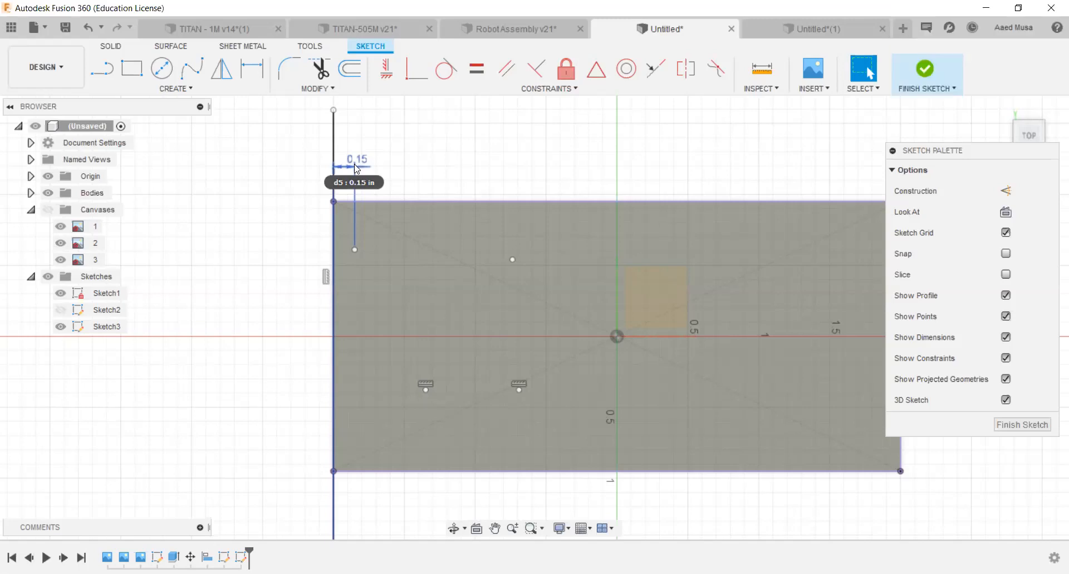
double_click(356, 167)
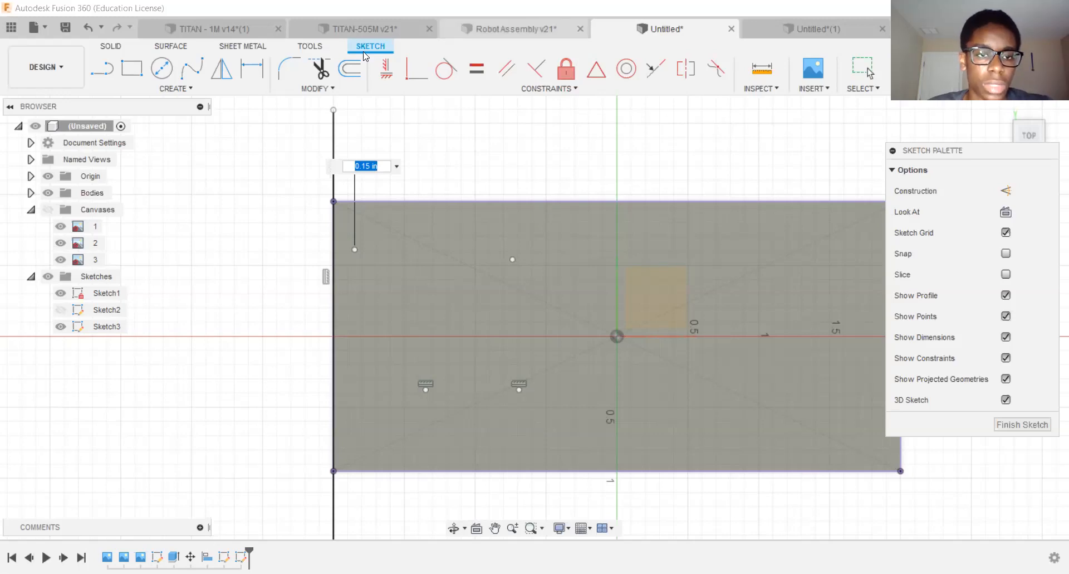
type("d2")
key("Return")
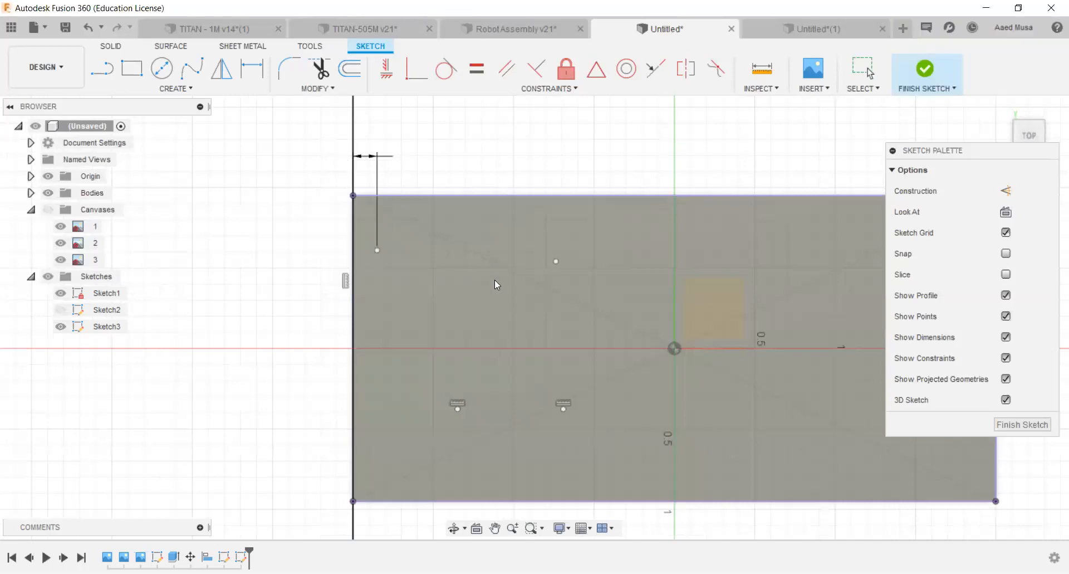
key("Escape")
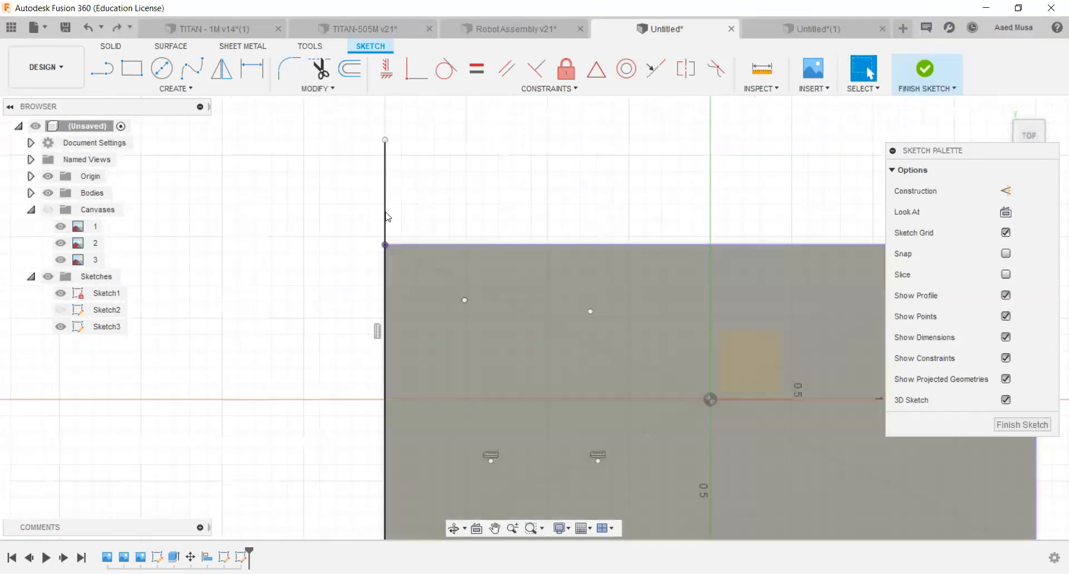
Dimension the horizontal distance from the rectangle's upper-left corner to the upper-left sketch point as 0.15 in.
scroll(370, 226, "down", 1)
key("d")
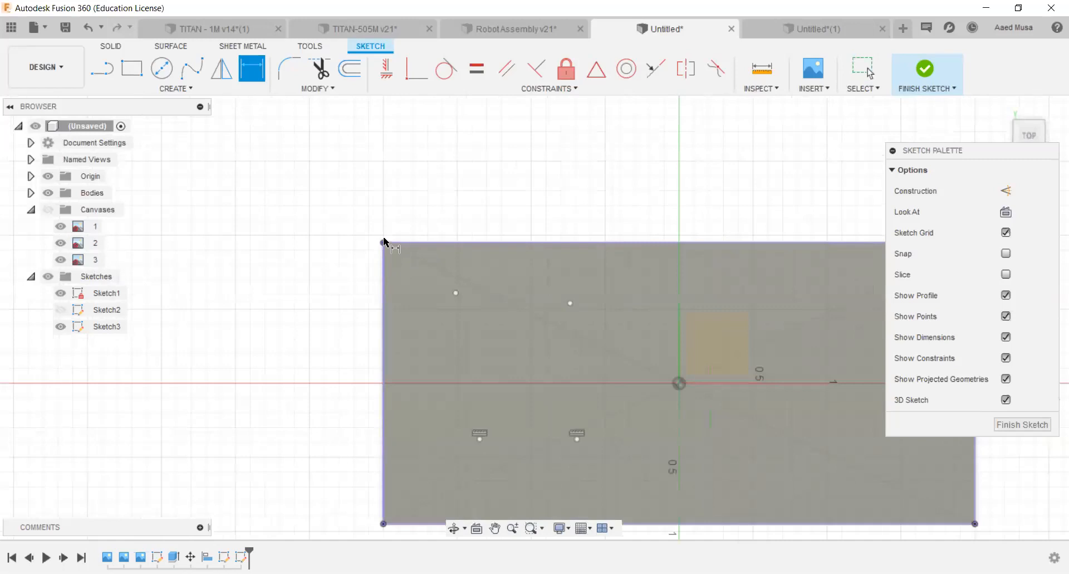
left_click(456, 293)
left_click(384, 242)
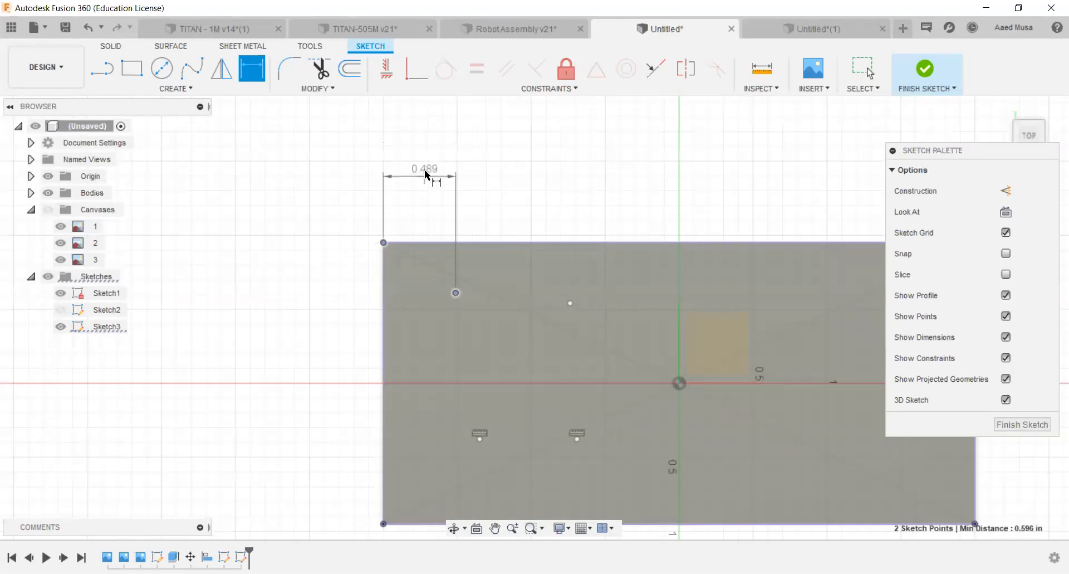
left_click(424, 169)
type(".15")
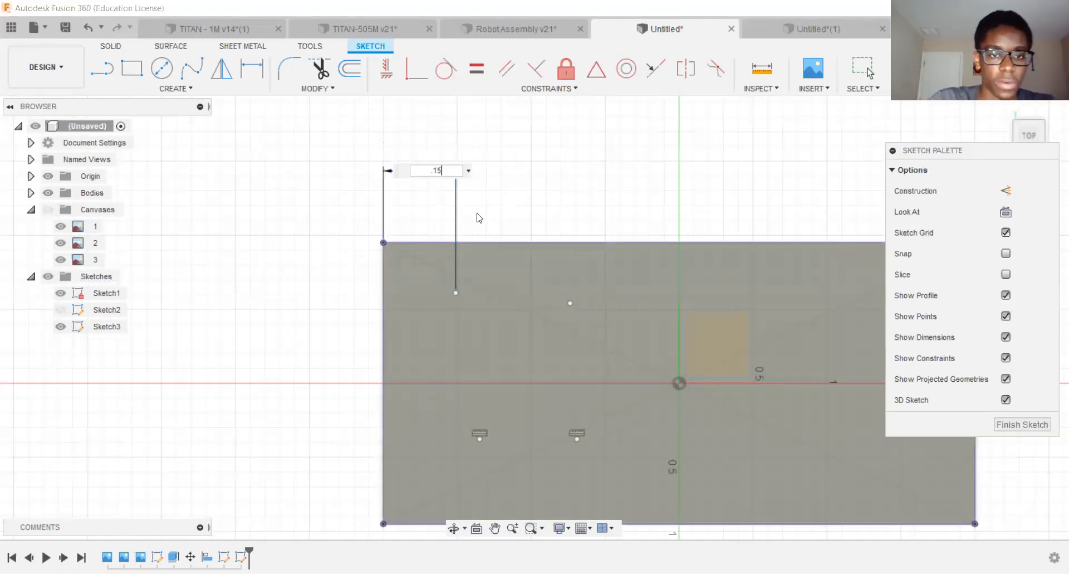
key("Return")
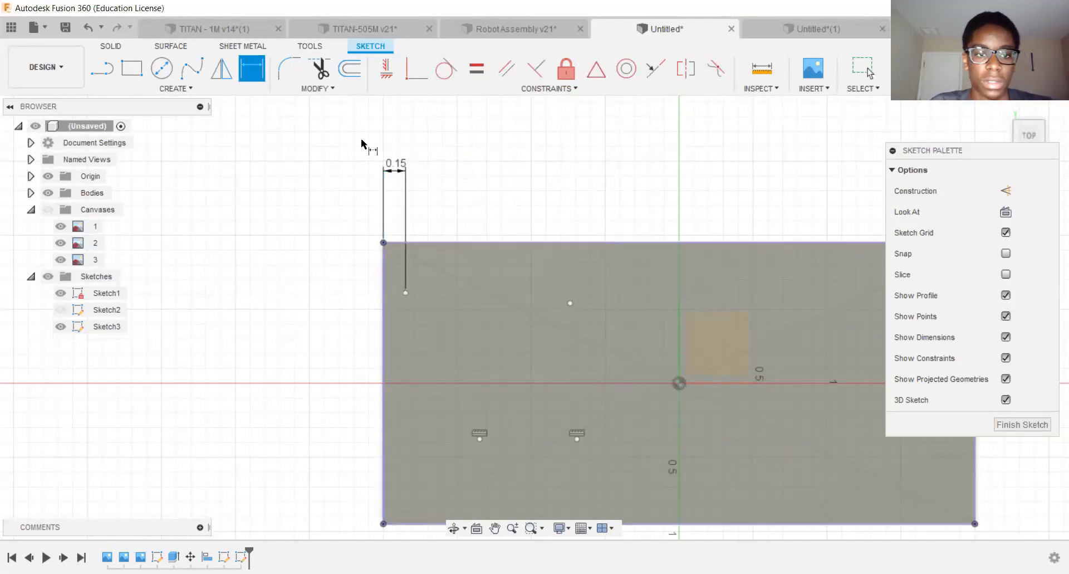
Dimension the vertical distance from the rectangle's upper-left corner to the upper-left sketch point as 0.15 in.
scroll(435, 259, "up", 2)
middle_click_drag(402, 310, 386, 240)
scroll(386, 240, "down", 1)
middle_click_drag(416, 293, 424, 343)
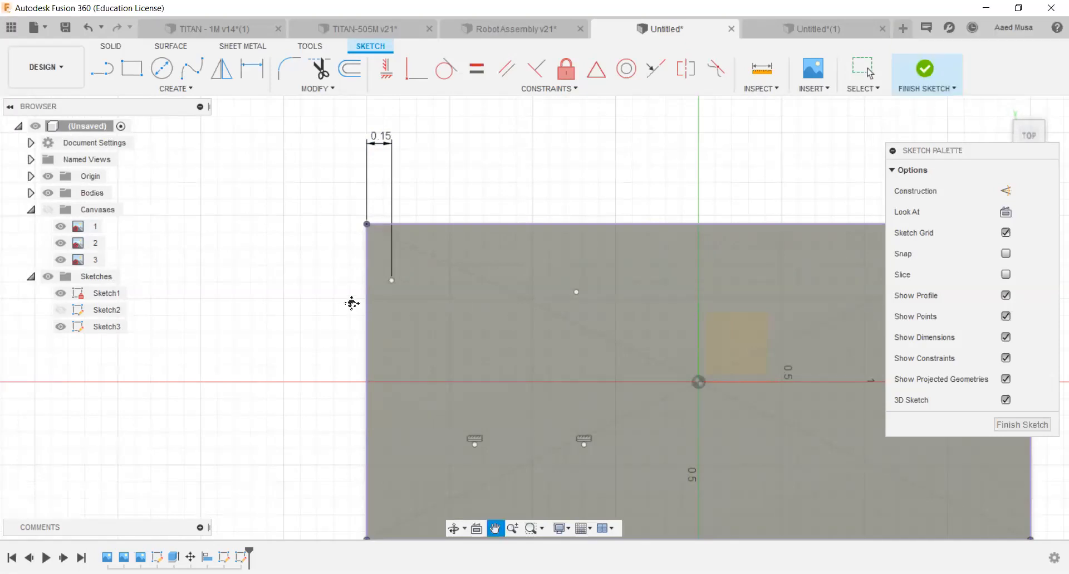
middle_click_drag(360, 295, 364, 292)
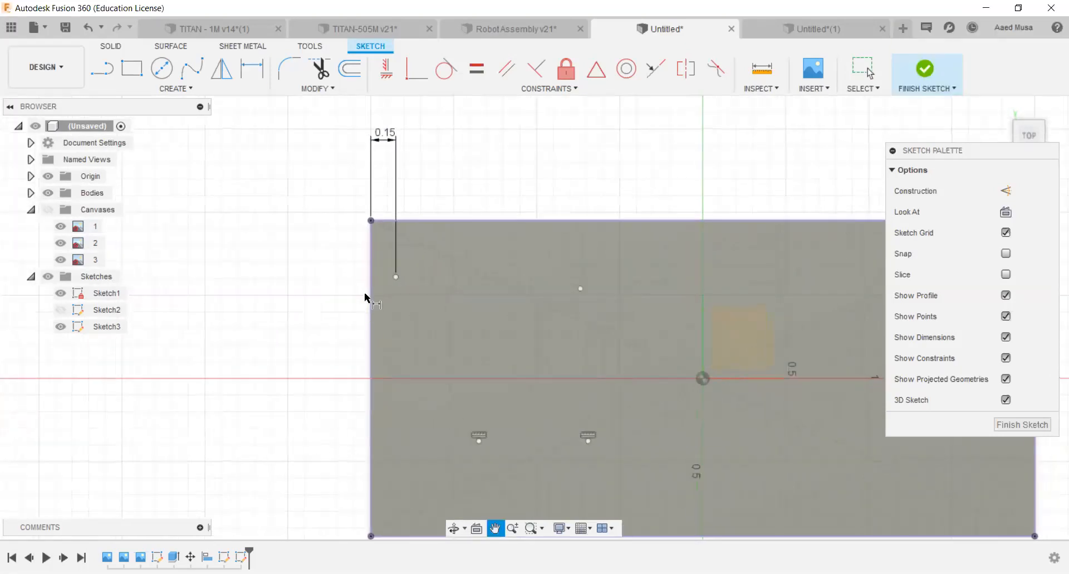
left_click(396, 276)
left_click(371, 221)
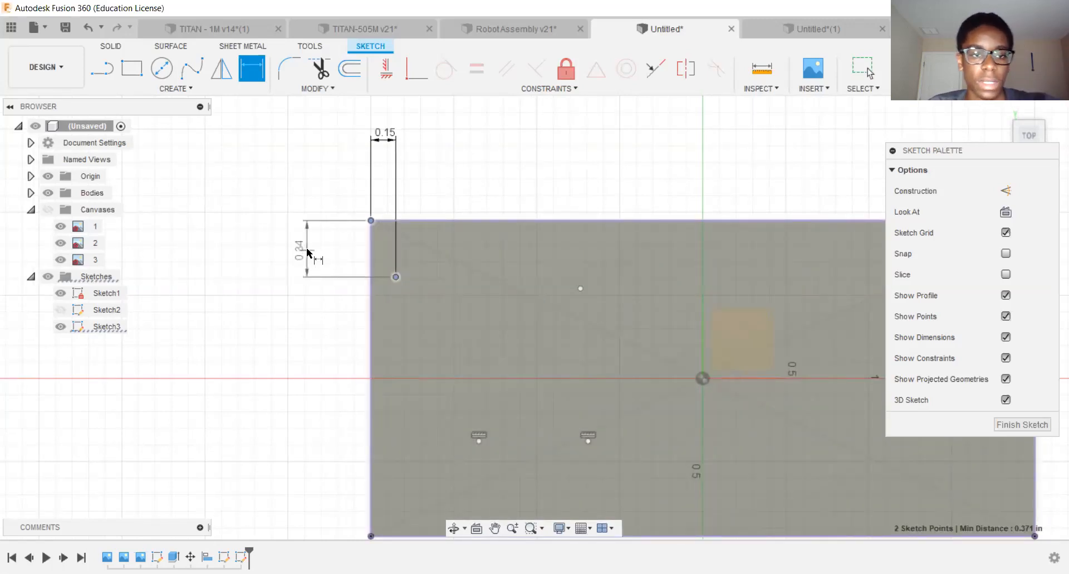
left_click(307, 251)
type(".15")
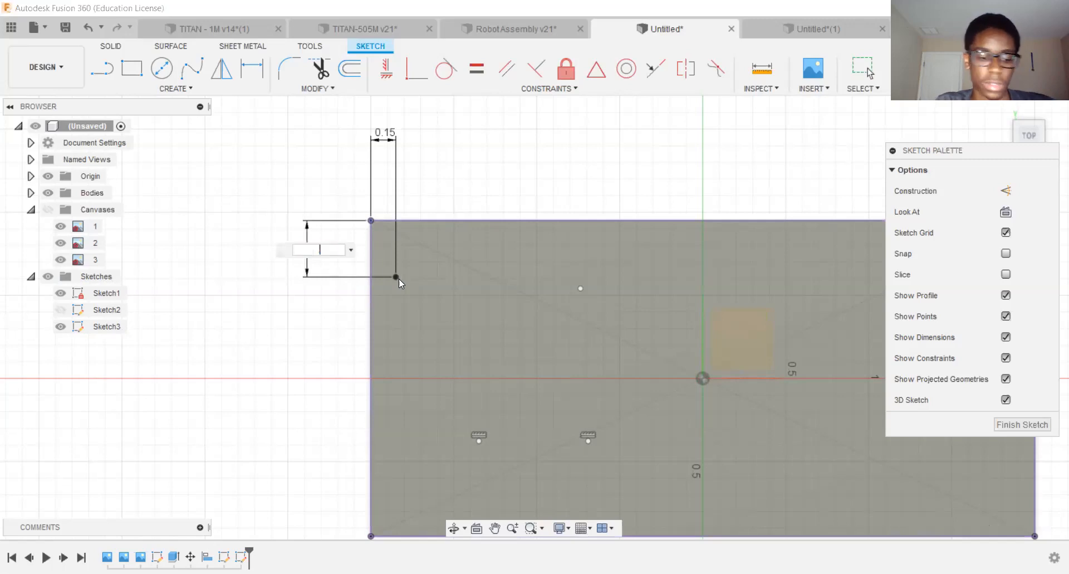
key("Return")
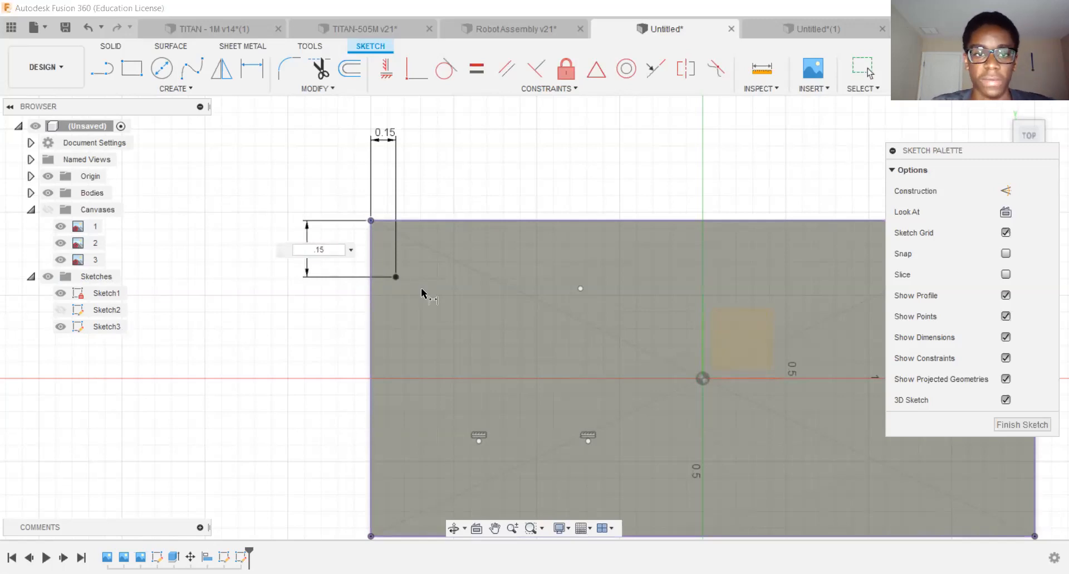
Apply a Horizontal/Vertical constraint to align the lower-left sketch point vertically with the upper-left sketch point.
scroll(443, 229, "up", 2)
scroll(319, 276, "down", 3)
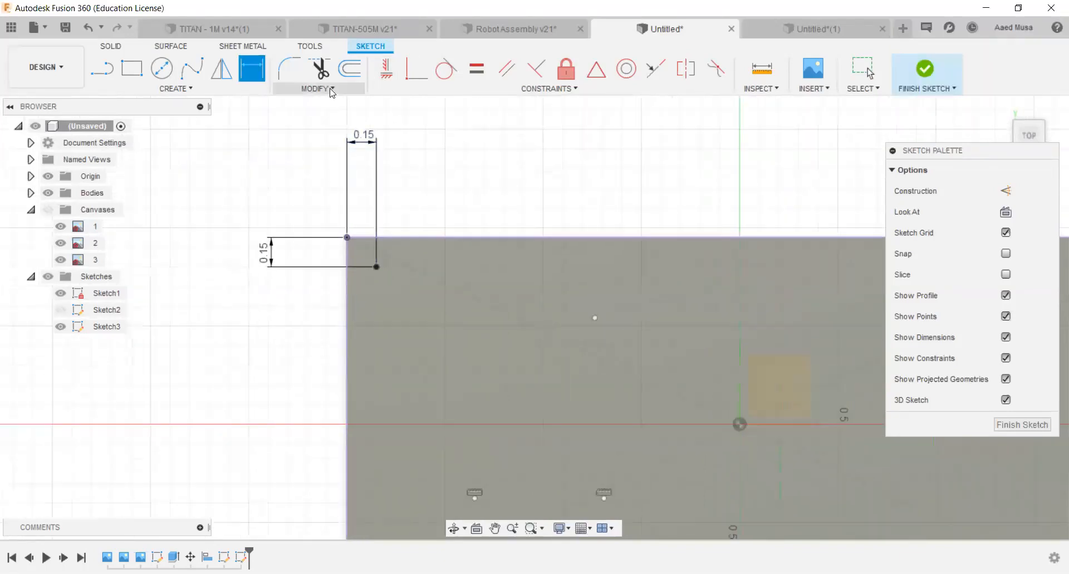
scroll(492, 245, "down", 3)
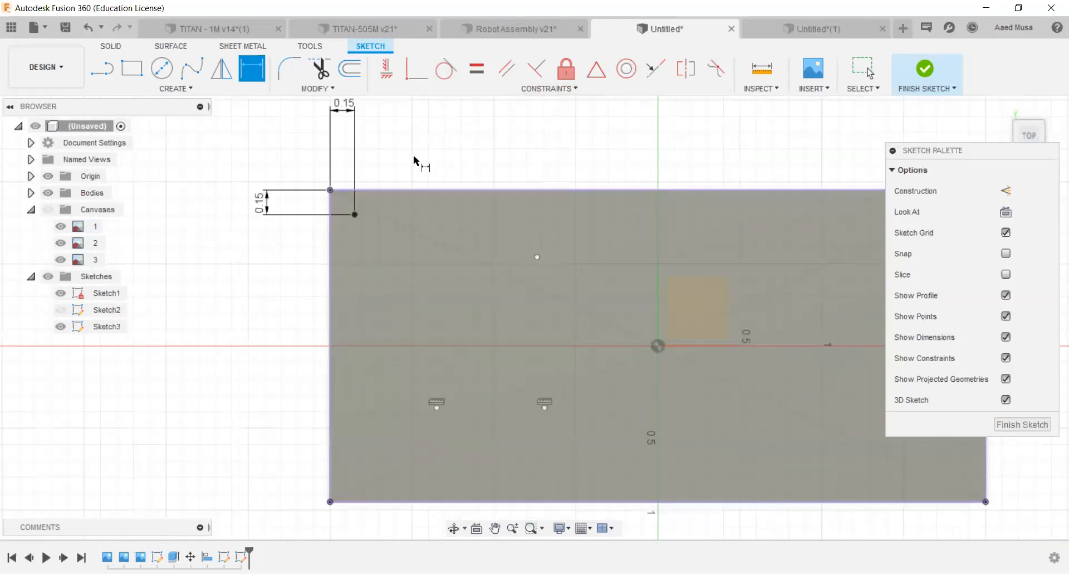
scroll(414, 158, "down", 2)
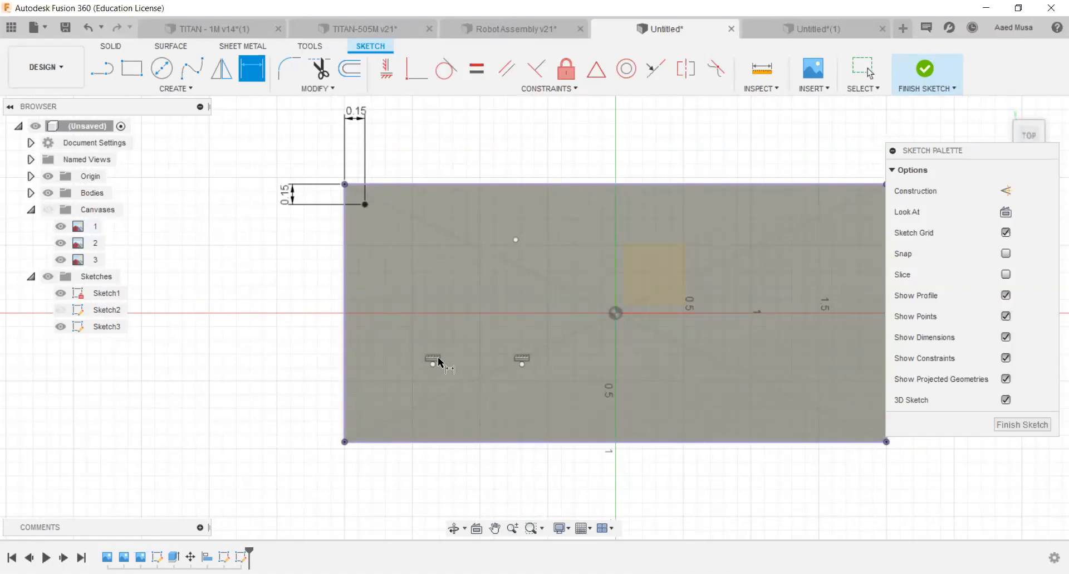
scroll(437, 357, "up", 2)
scroll(470, 393, "down", 1)
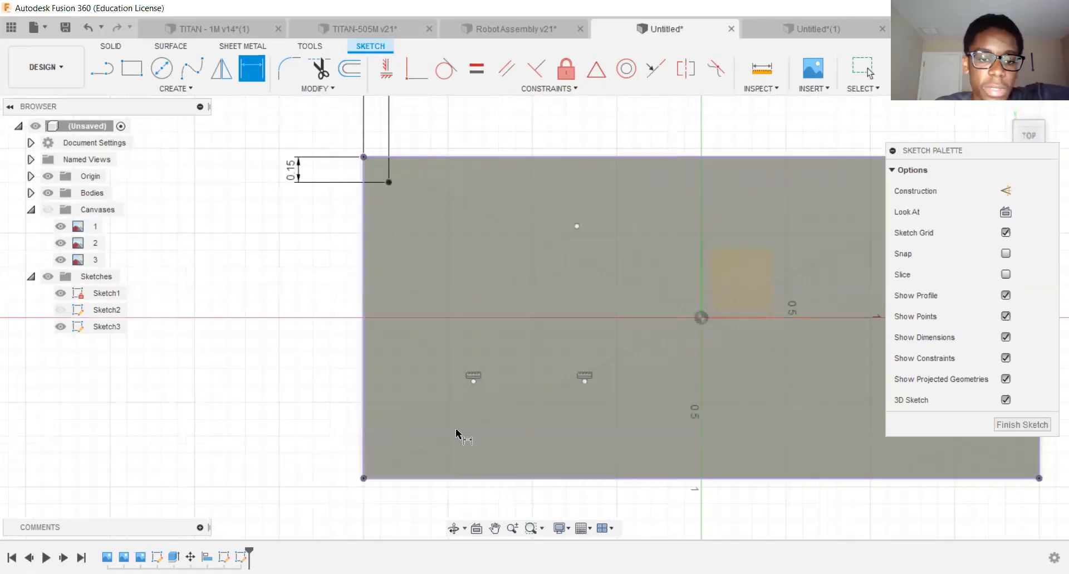
scroll(405, 248, "down", 1)
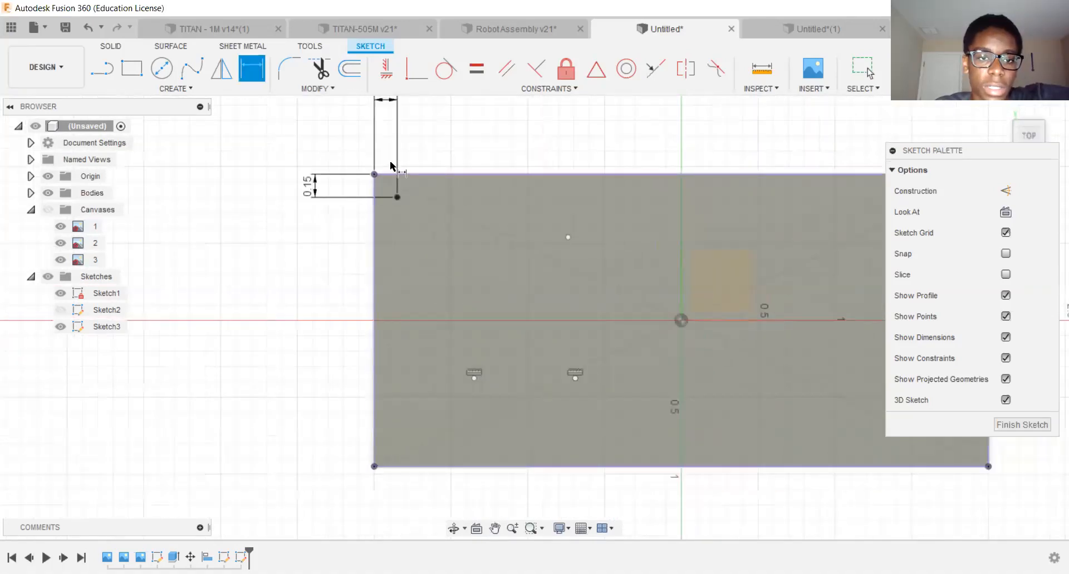
scroll(403, 176, "down", 1)
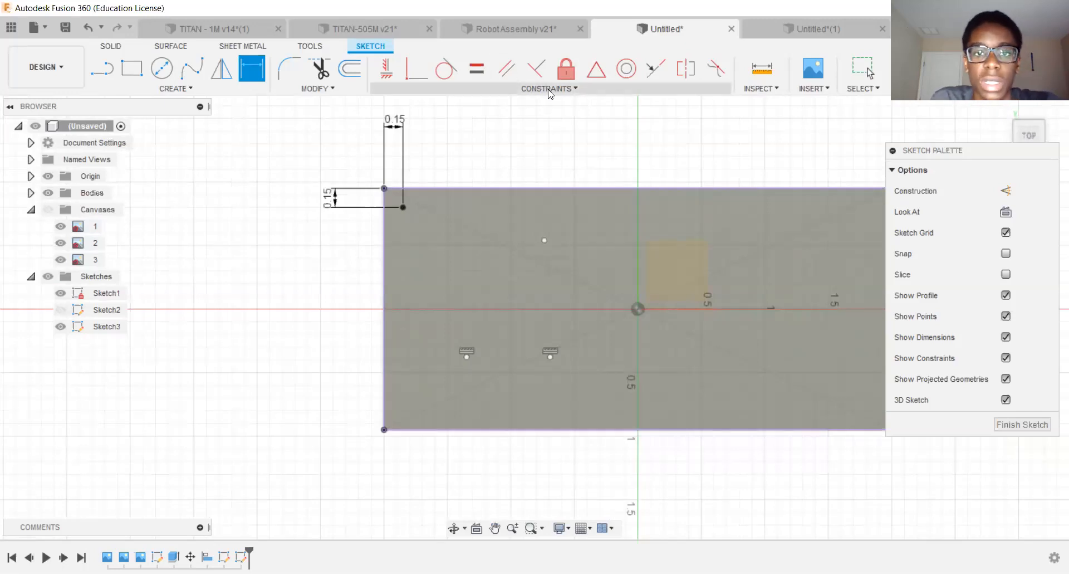
left_click(566, 88)
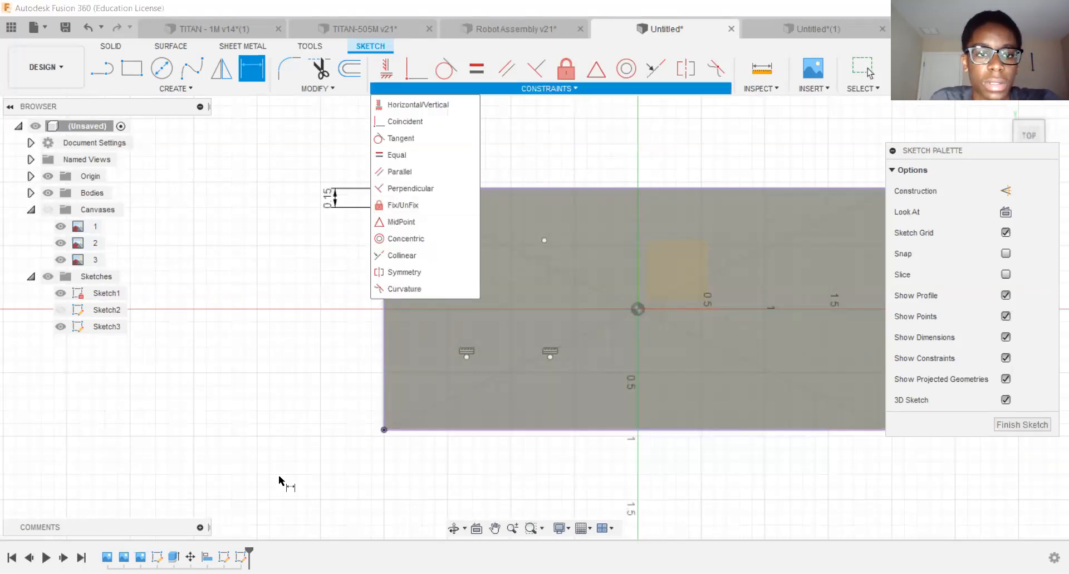
left_click(428, 106)
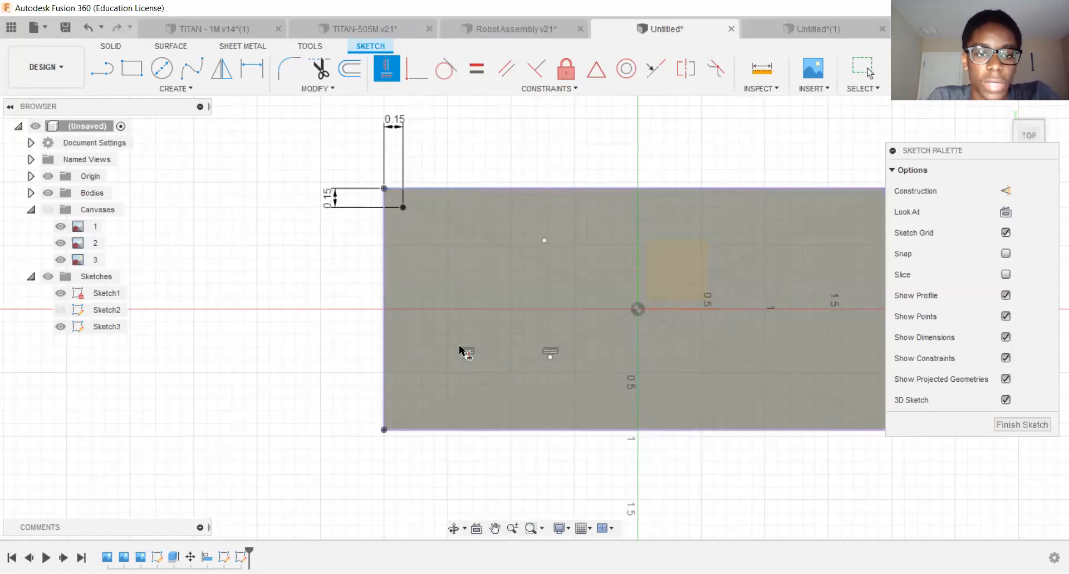
left_click(403, 207)
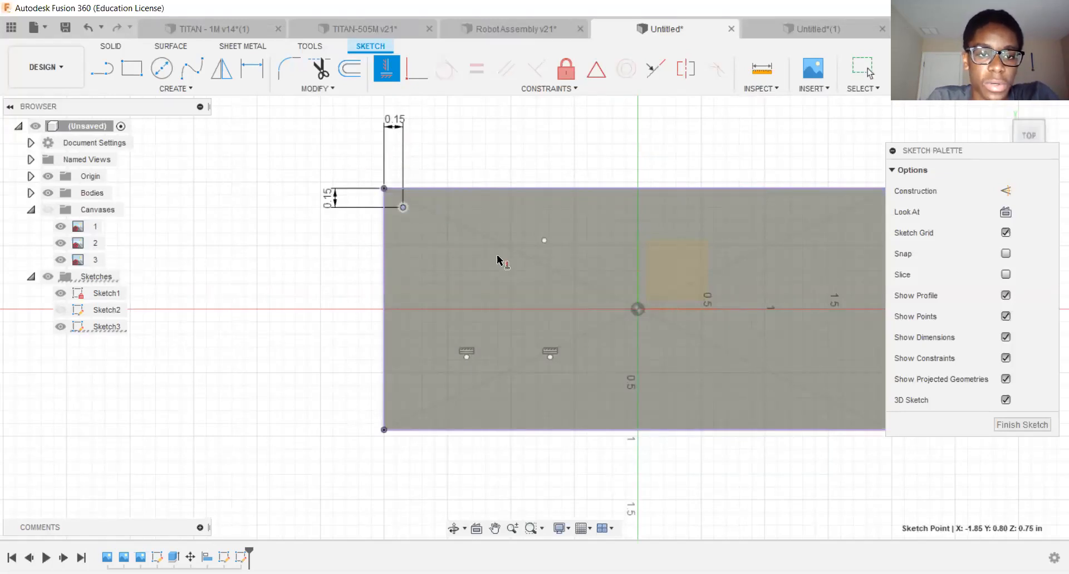
left_click(468, 357)
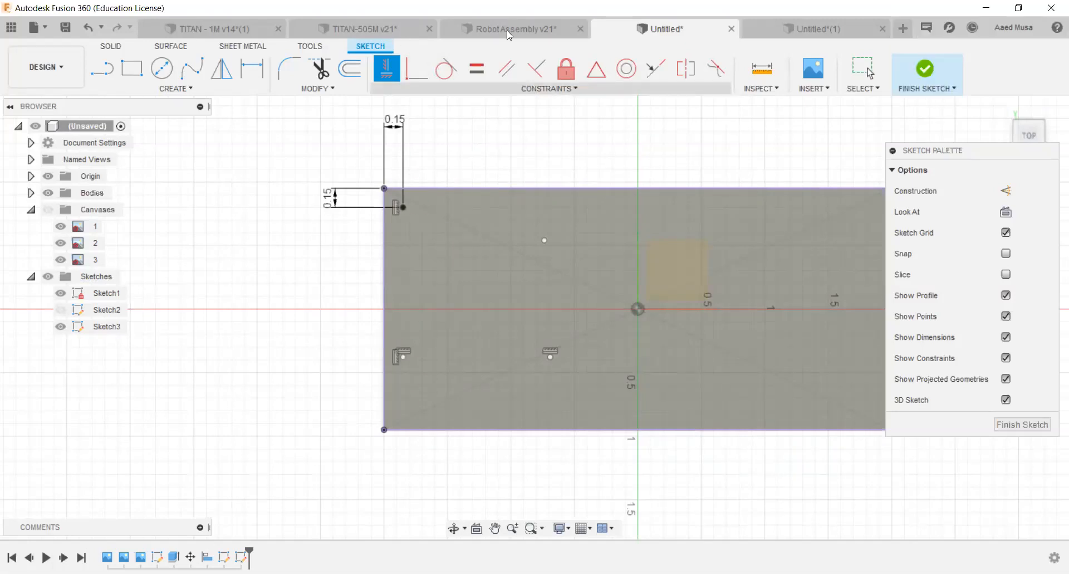
scroll(415, 349, "up", 1)
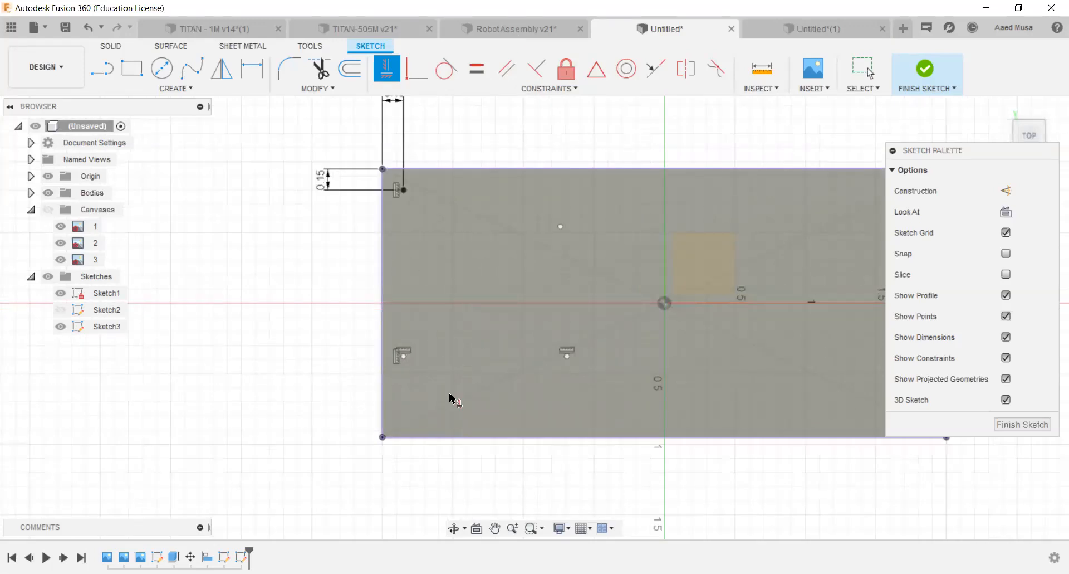
middle_click_drag(404, 403, 406, 410)
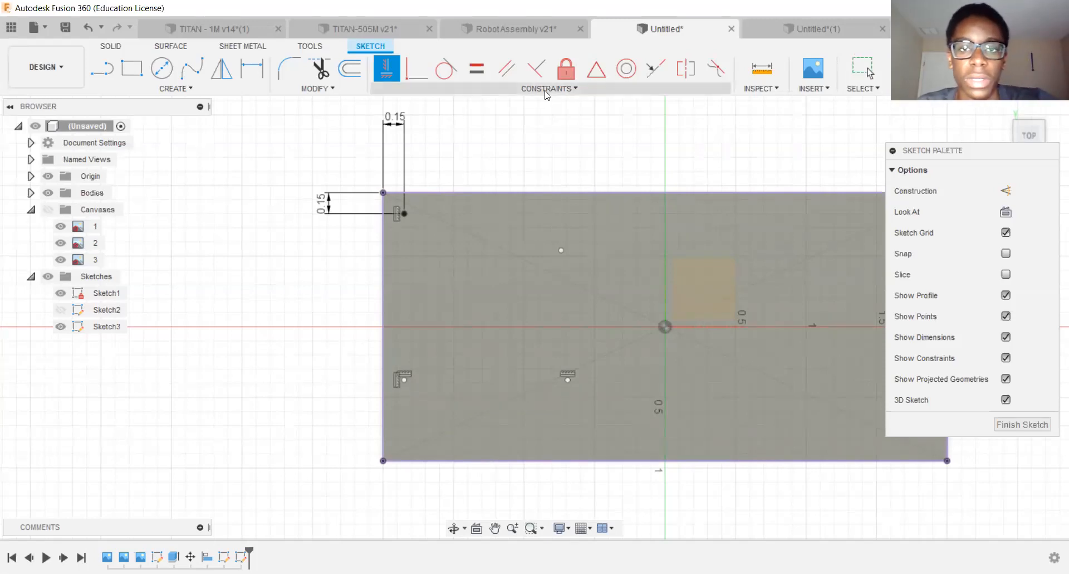
left_click(575, 89)
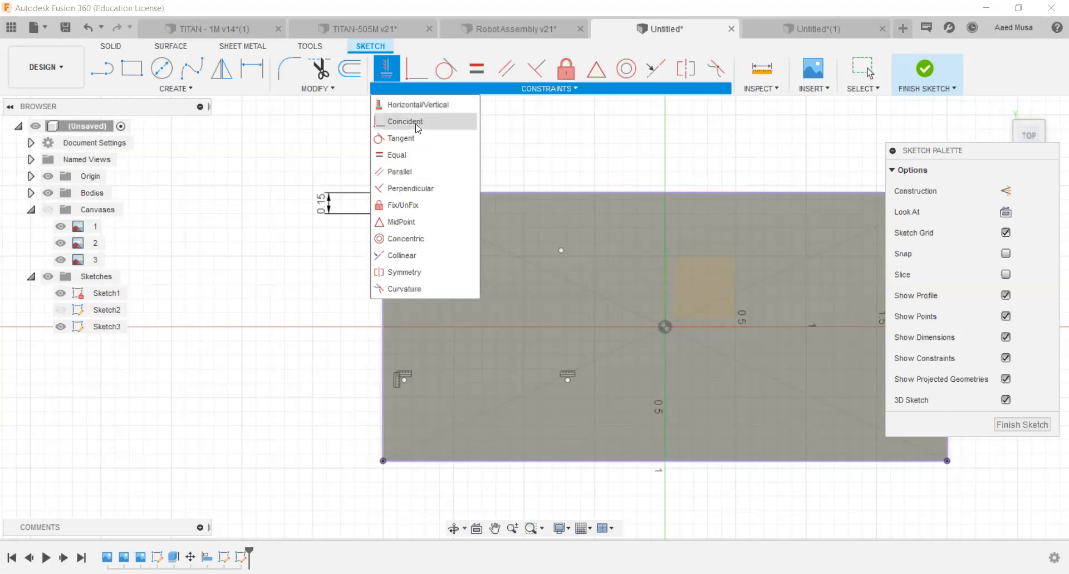
left_click(299, 313)
scroll(393, 186, "down", 1)
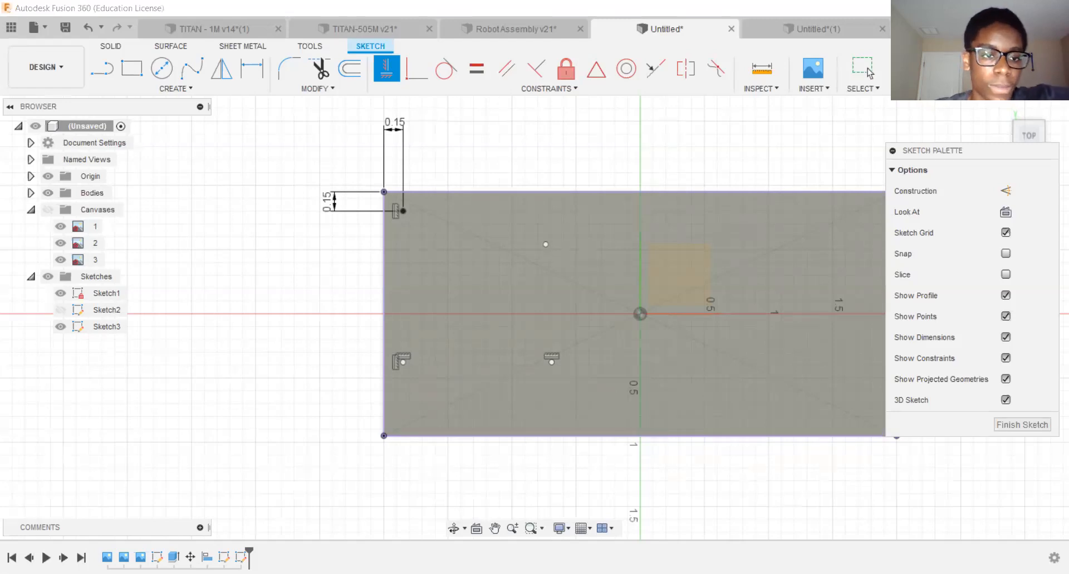
scroll(473, 181, "up", 1)
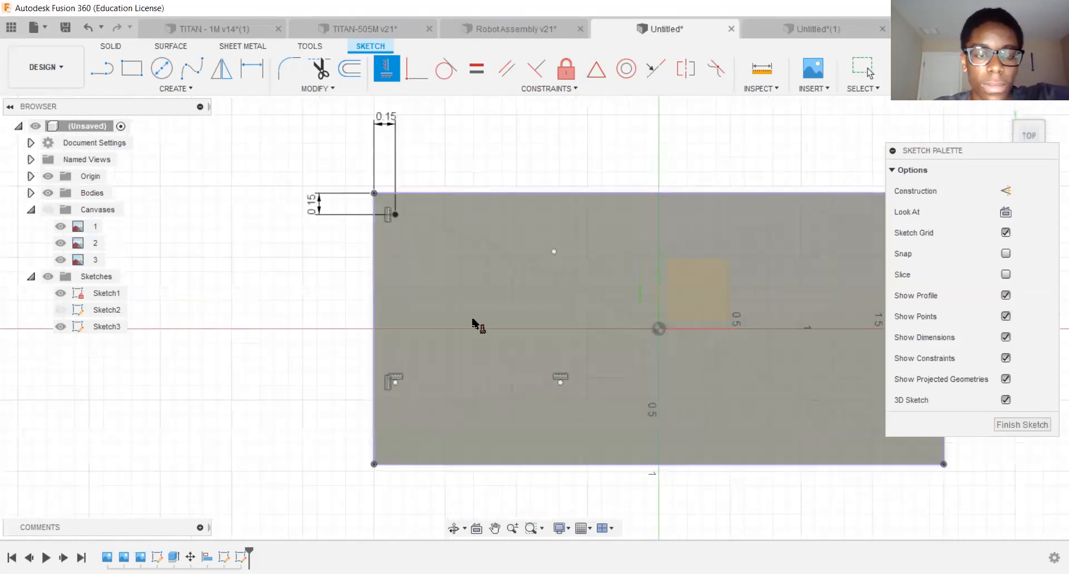
middle_click_drag(477, 422, 509, 396)
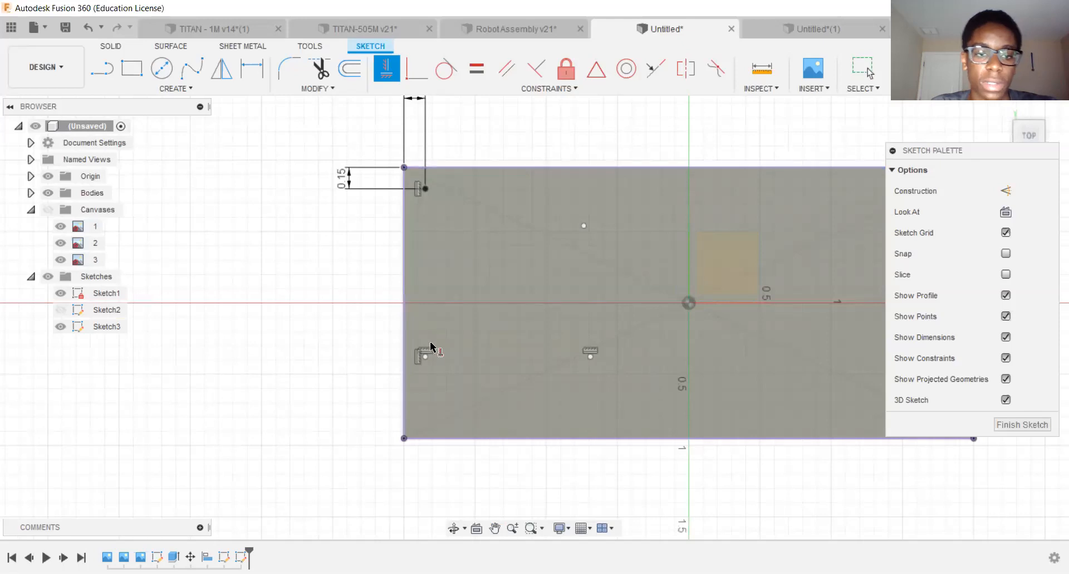
Dimension the vertical distance from the rectangle's upper-left corner to the lower-left sketch point as 1.75 in.
scroll(432, 346, "up", 3)
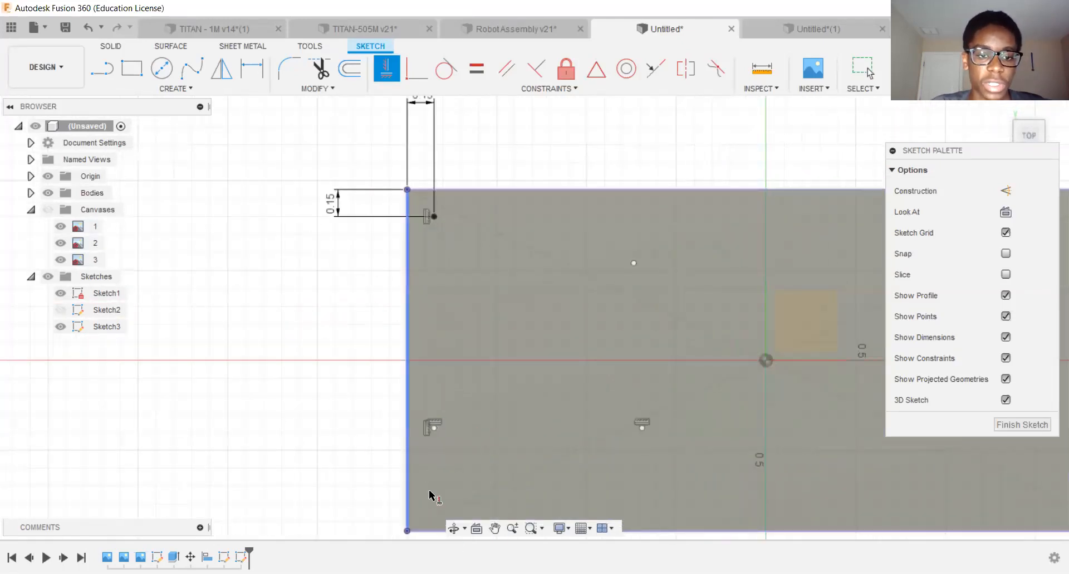
scroll(430, 434, "down", 1)
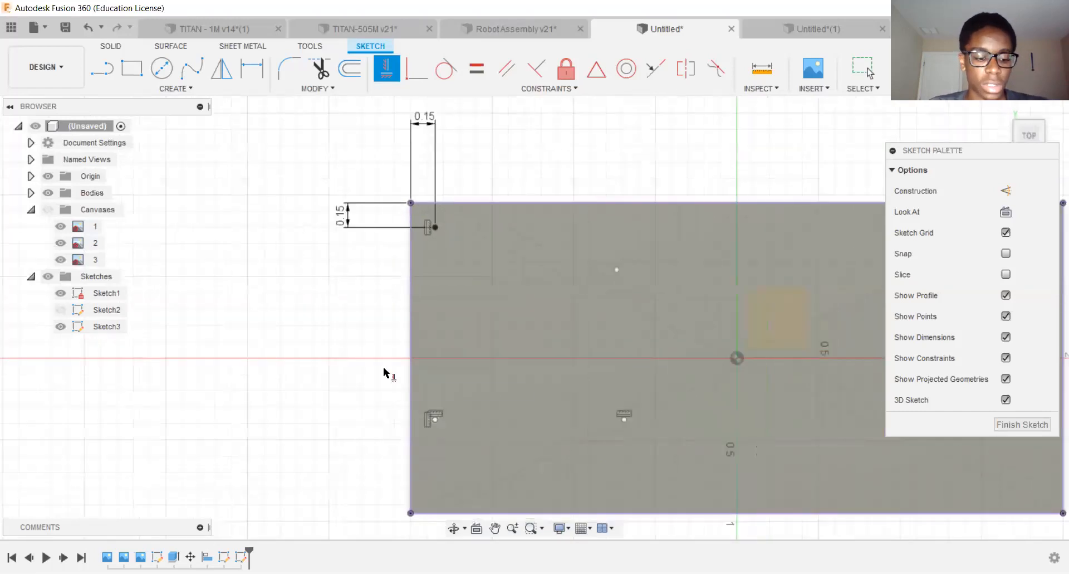
key("d")
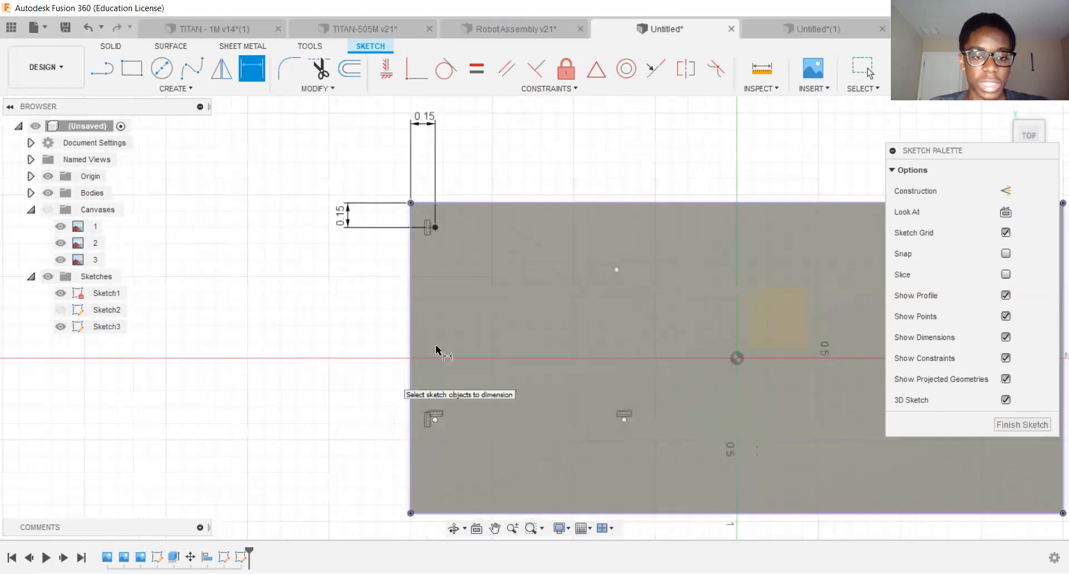
left_click(410, 202)
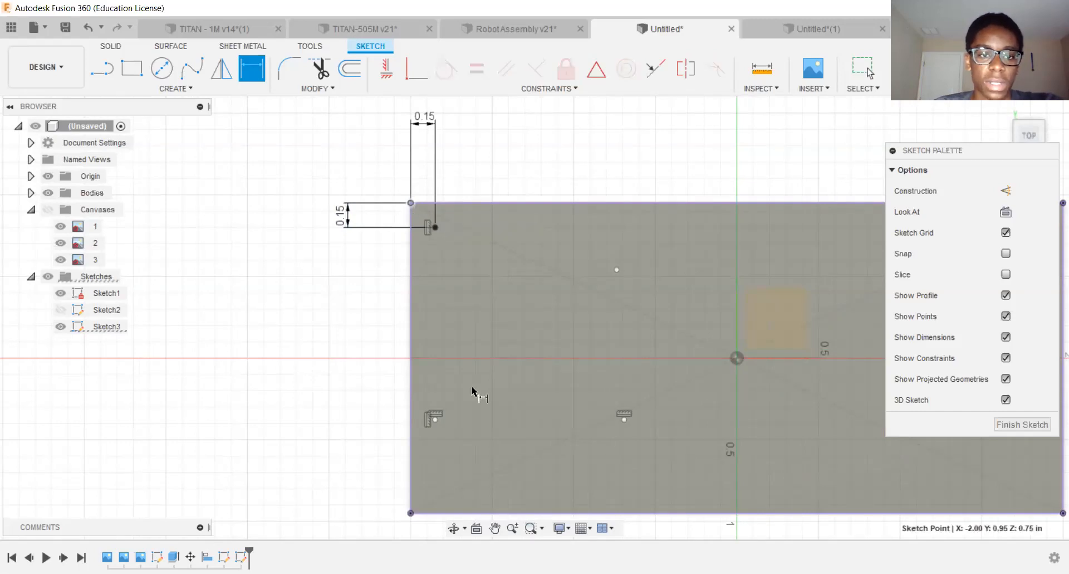
left_click(433, 418)
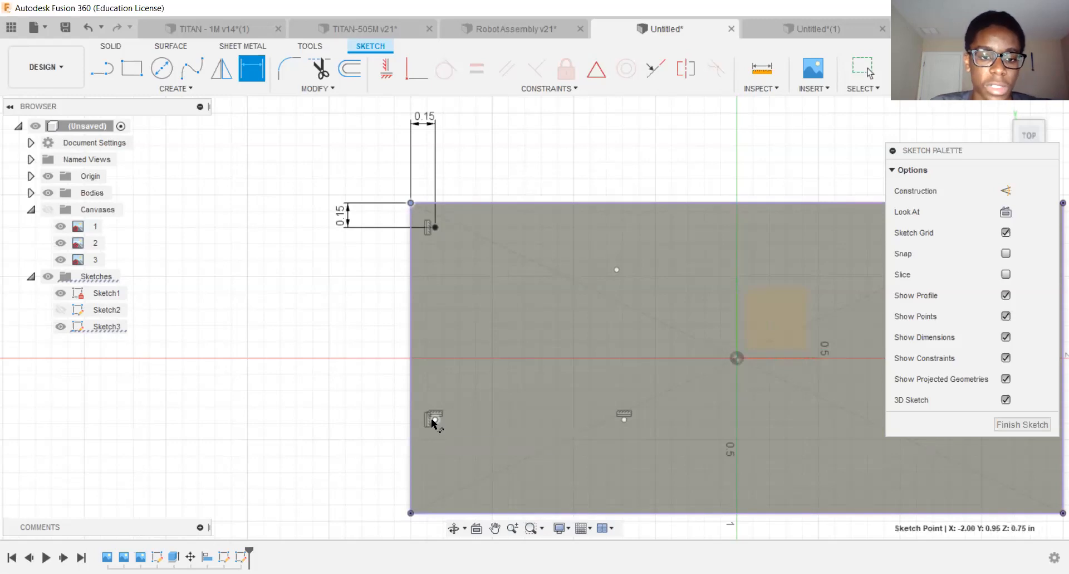
left_click(295, 372)
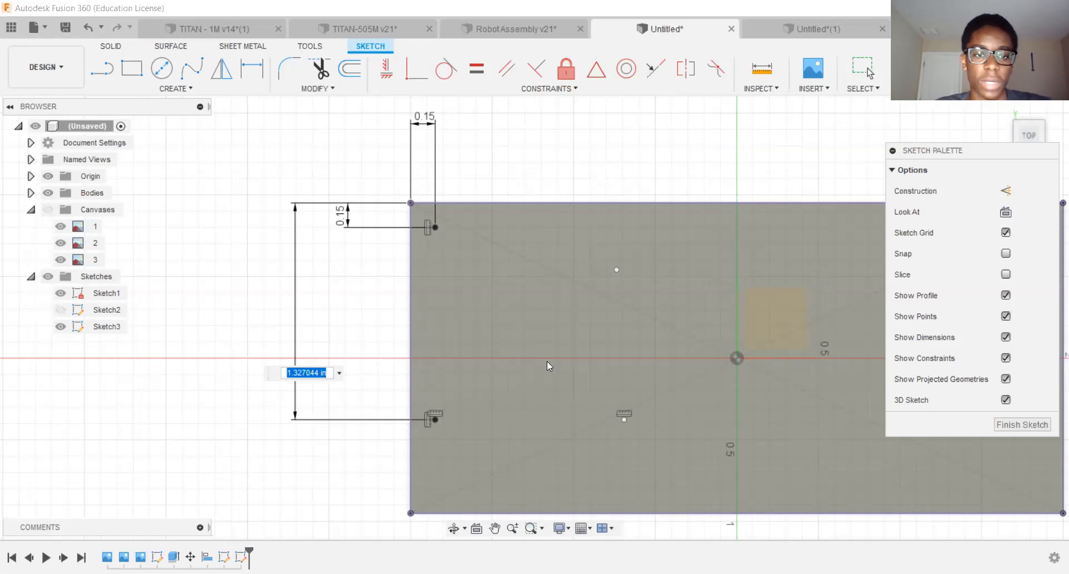
type("1.75")
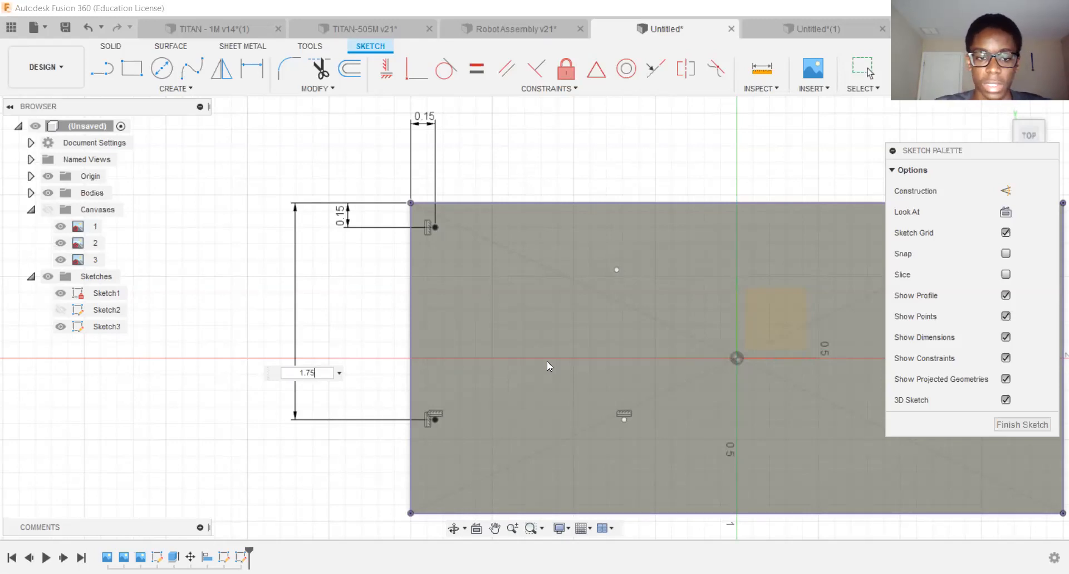
key("Return")
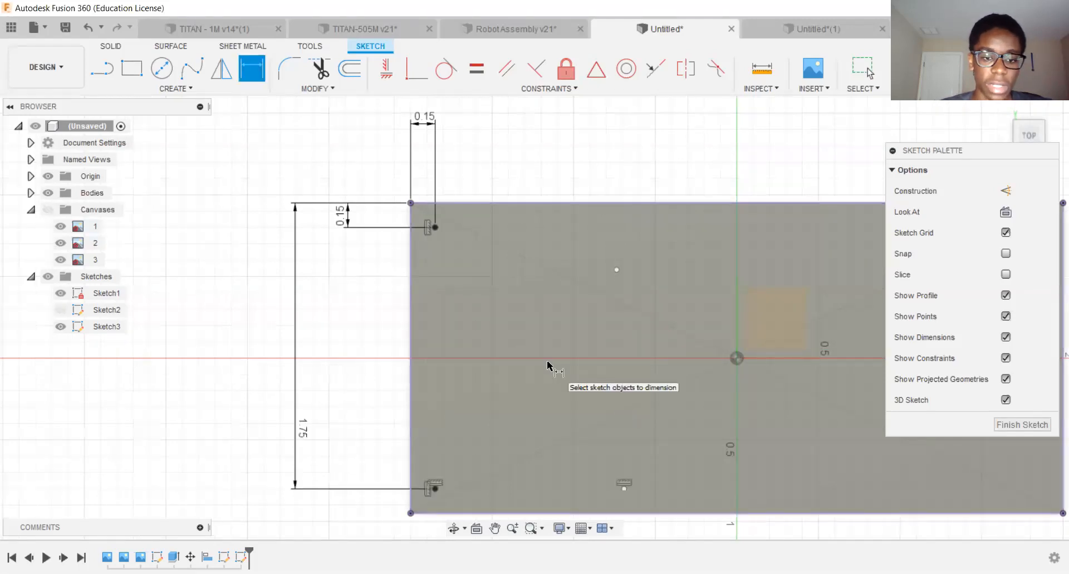
middle_click_drag(469, 433, 496, 350)
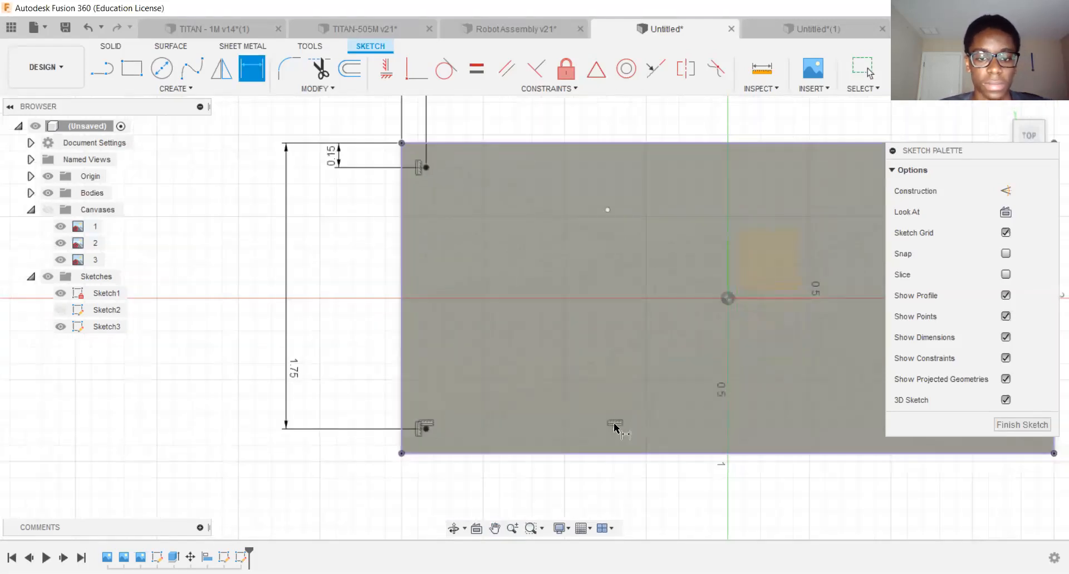
key("Escape")
scroll(611, 328, "down", 2)
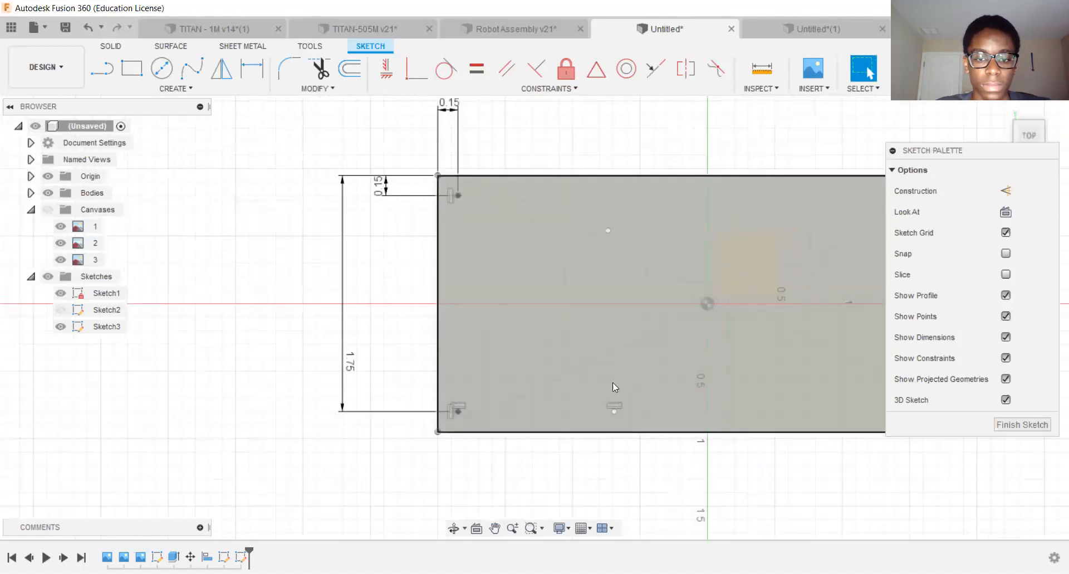
scroll(473, 471, "down", 1)
middle_click_drag(503, 482, 401, 462)
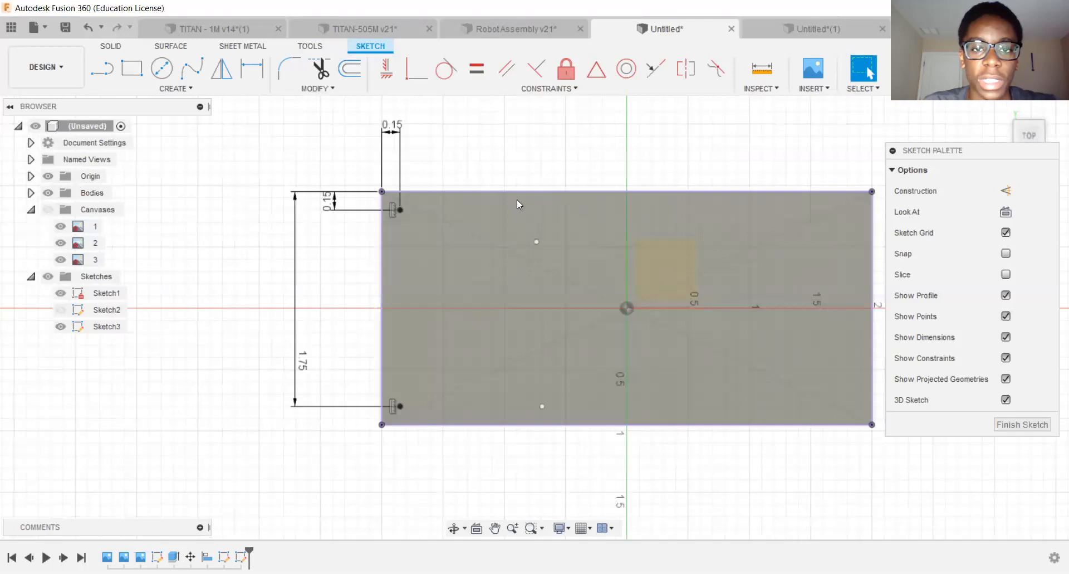
middle_click_drag(471, 251, 503, 269)
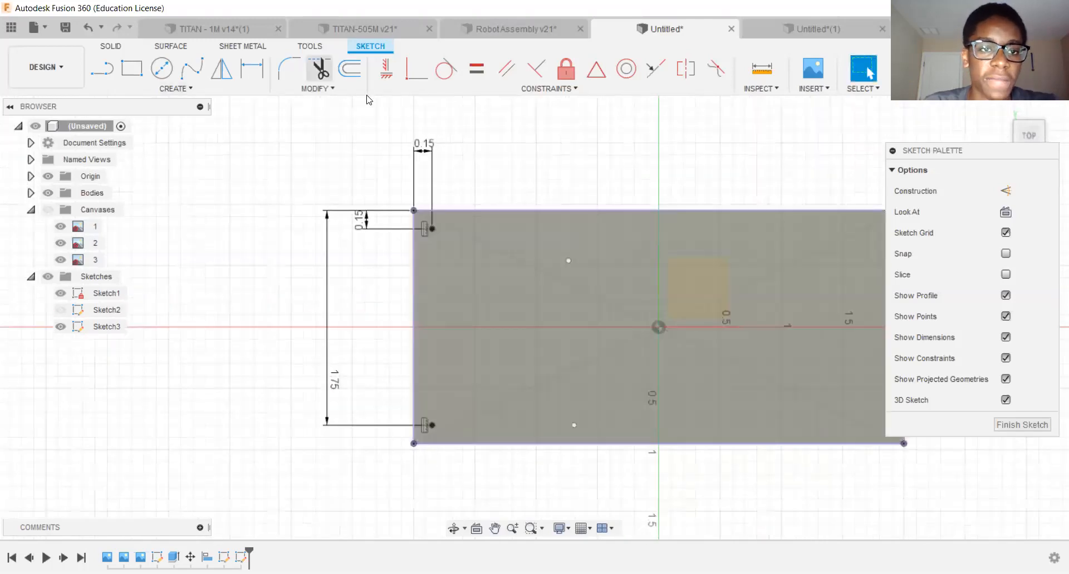
left_click(313, 88)
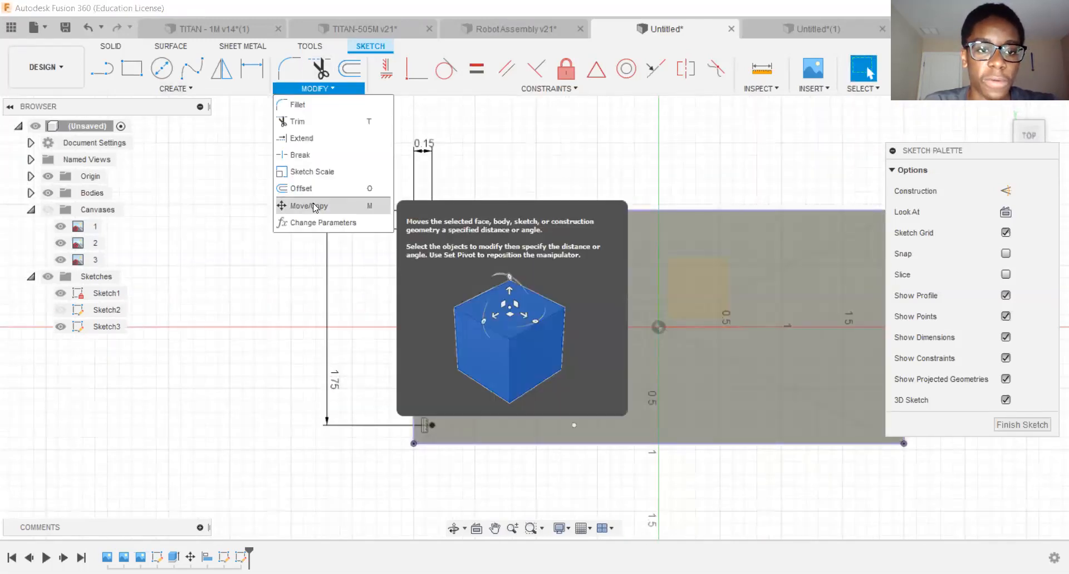
left_click(313, 206)
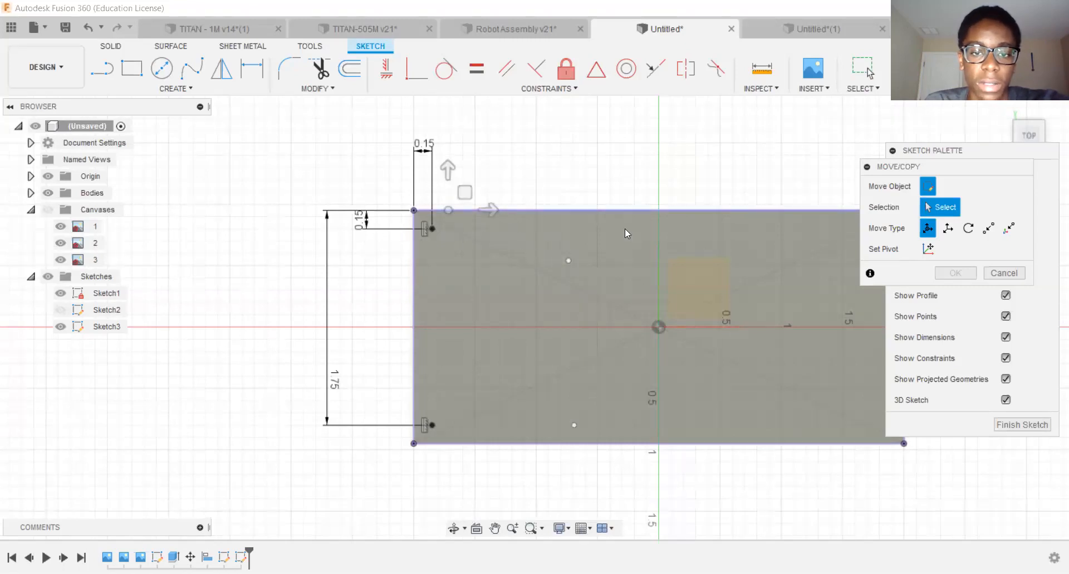
left_click_drag(568, 260, 424, 394)
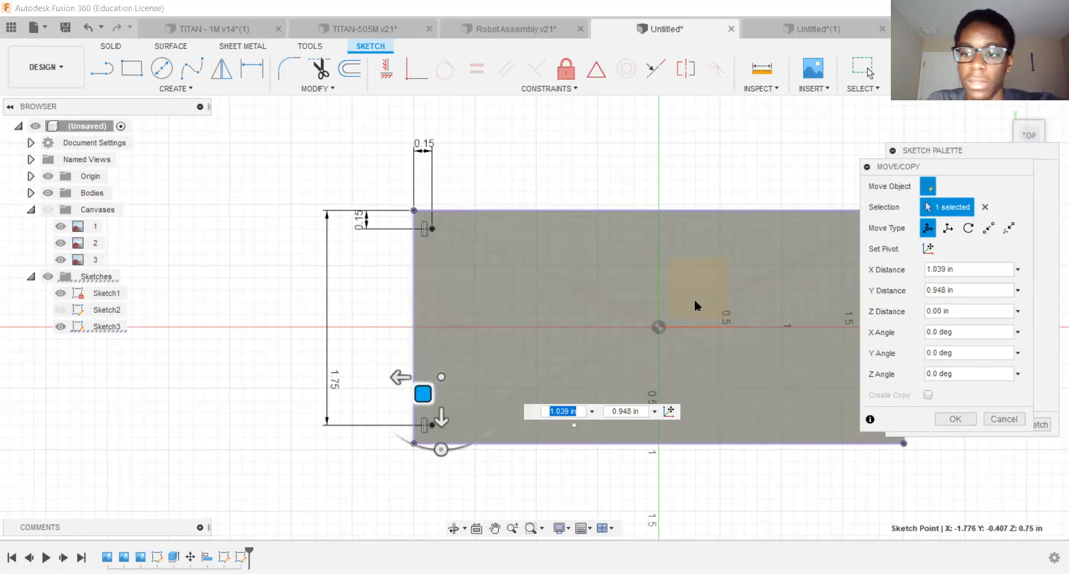
left_click(997, 423)
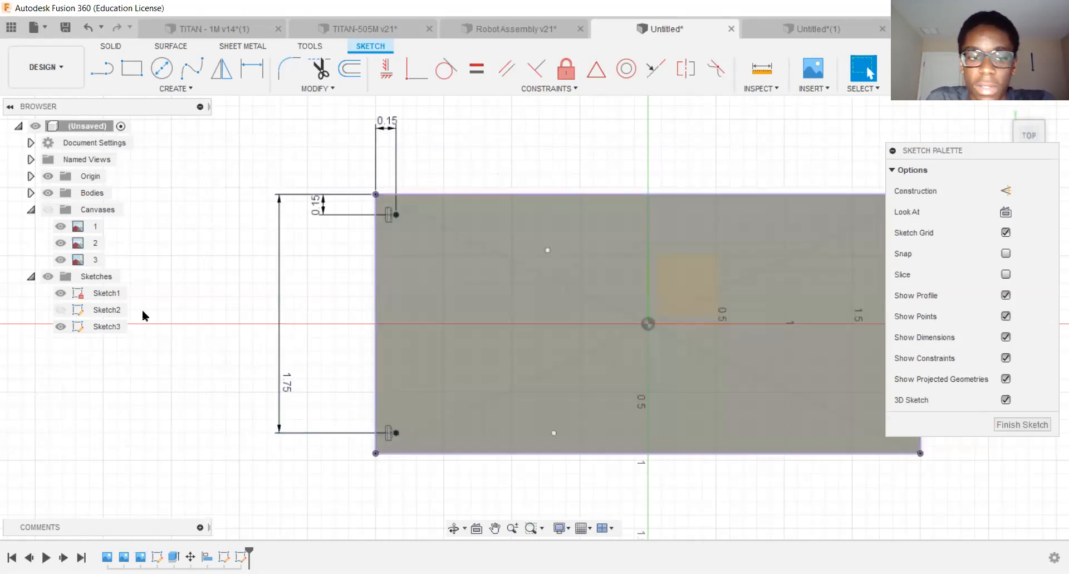
Undo the latest sketch changes back to before the lower-left sketch point's vertical dimension was added.
key("ctrl+z")
key("ctrl+z")
key("ctrl+z")
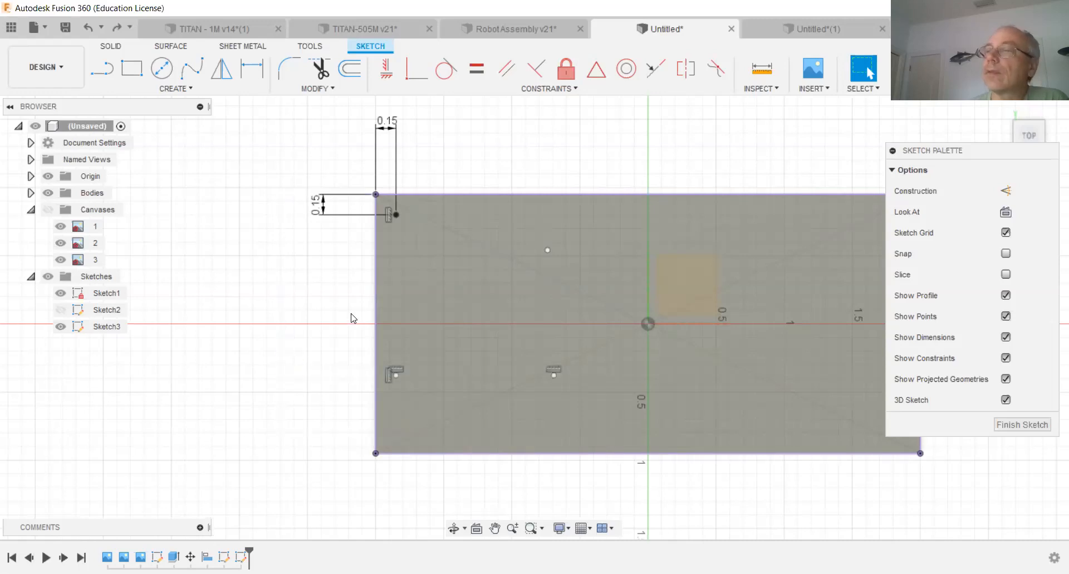
Dimension the vertical distance from the rectangle's upper-left corner to the lower-left sketch point as 1.75 in.
key("d")
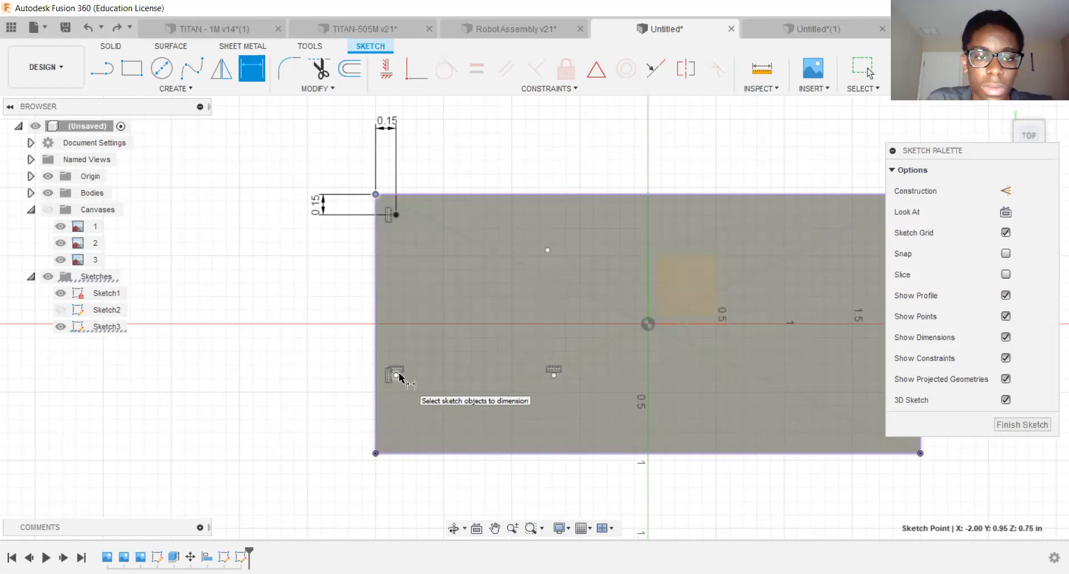
left_click(397, 375)
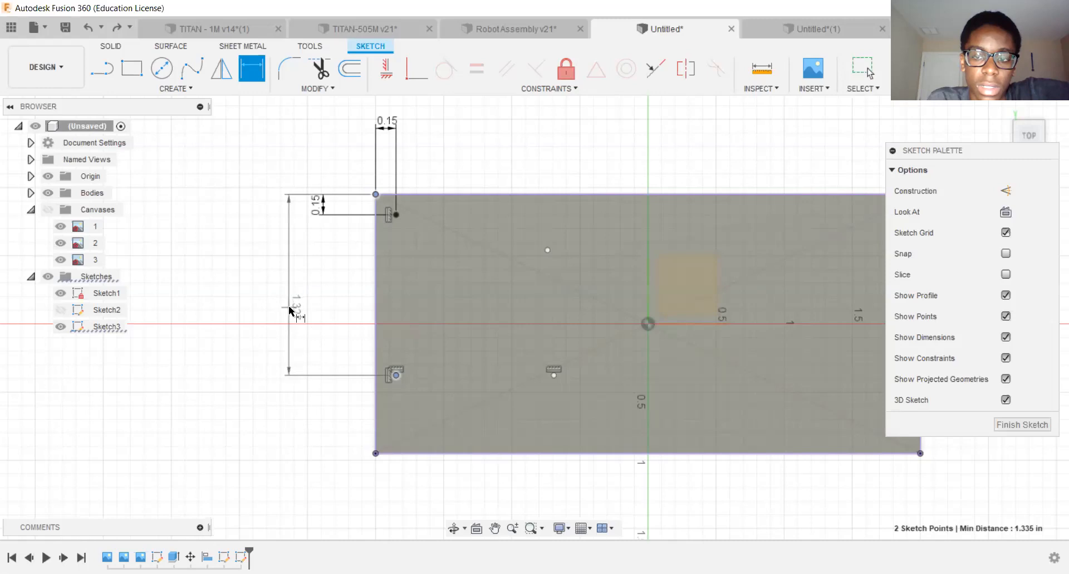
left_click(291, 308)
type("1.75")
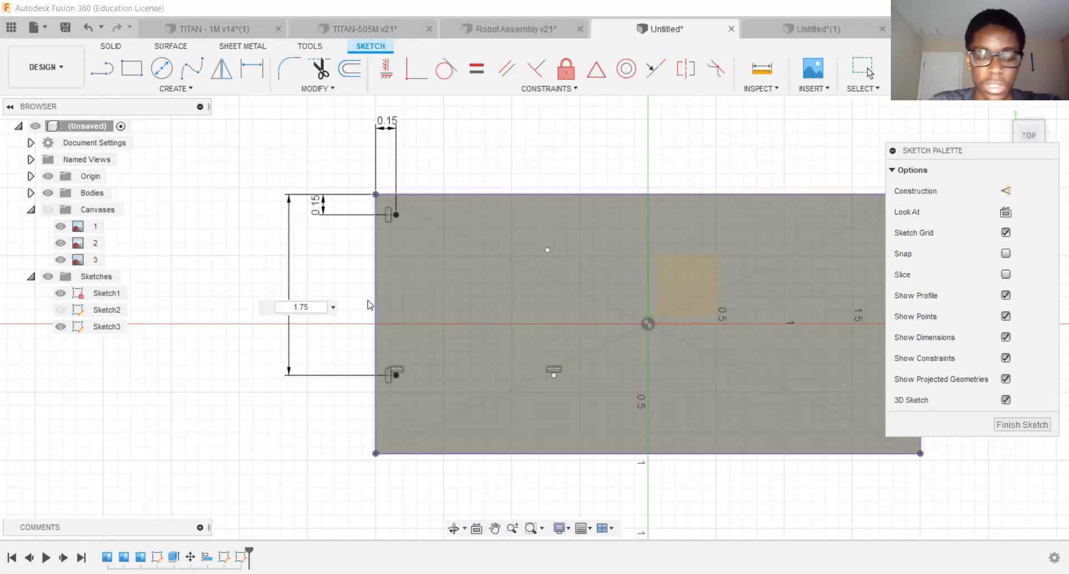
key("Return")
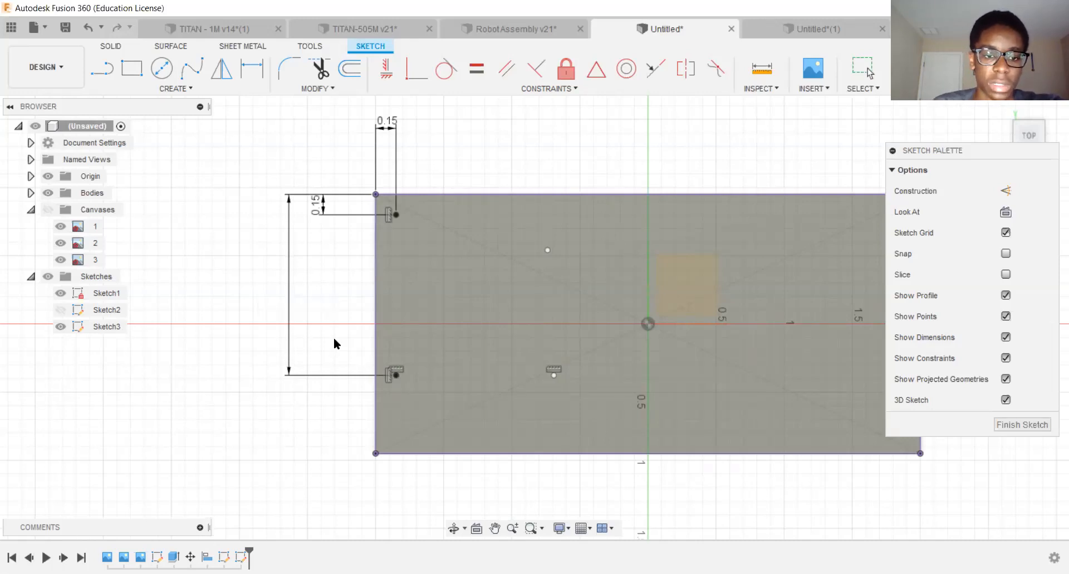
Dimension the horizontal distance from the rectangle's upper-left corner to the free upper sketch point as 1.15 in.
key("d")
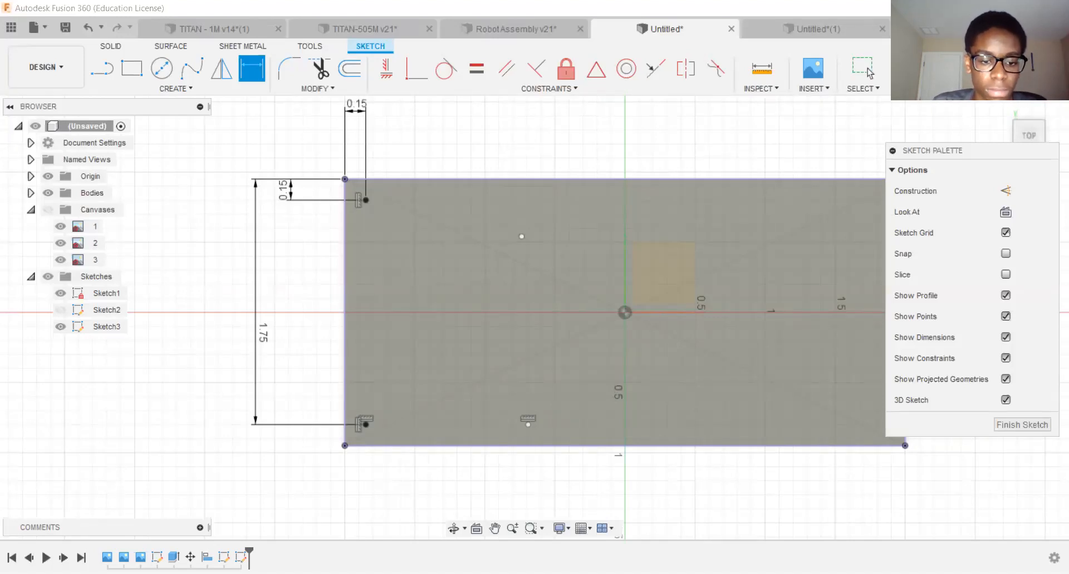
scroll(454, 240, "up", 1)
mouse_move(459, 224)
middle_mouse_down()
mouse_move(426, 249)
mouse_move(413, 240)
middle_mouse_up()
scroll(413, 241, "down", 3)
scroll(466, 289, "up", 1)
mouse_move(413, 311)
middle_mouse_down()
mouse_move(442, 320)
mouse_move(504, 301)
middle_mouse_up()
key("d")
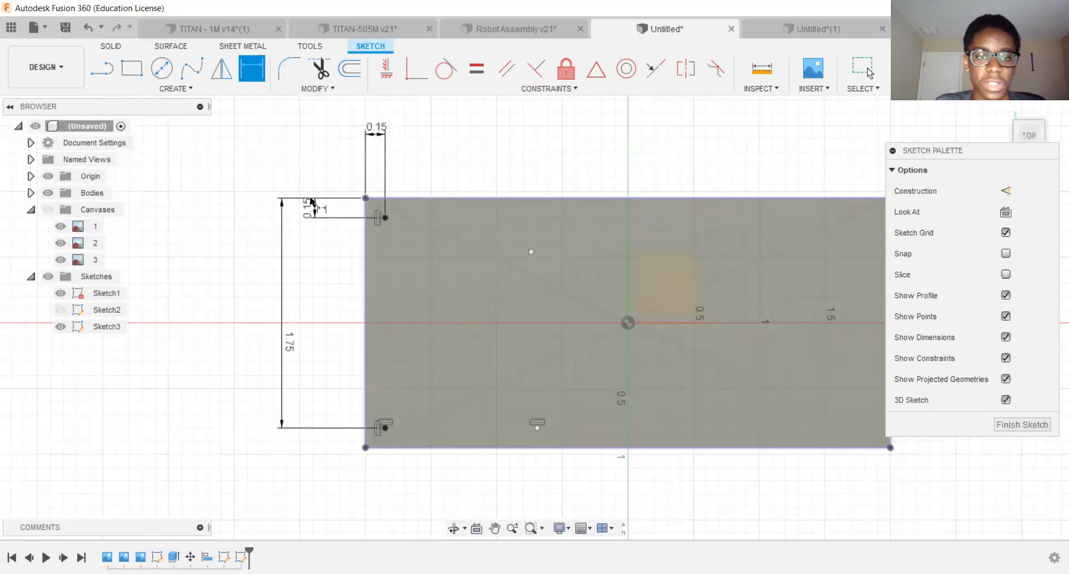
scroll(493, 245, "up", 3)
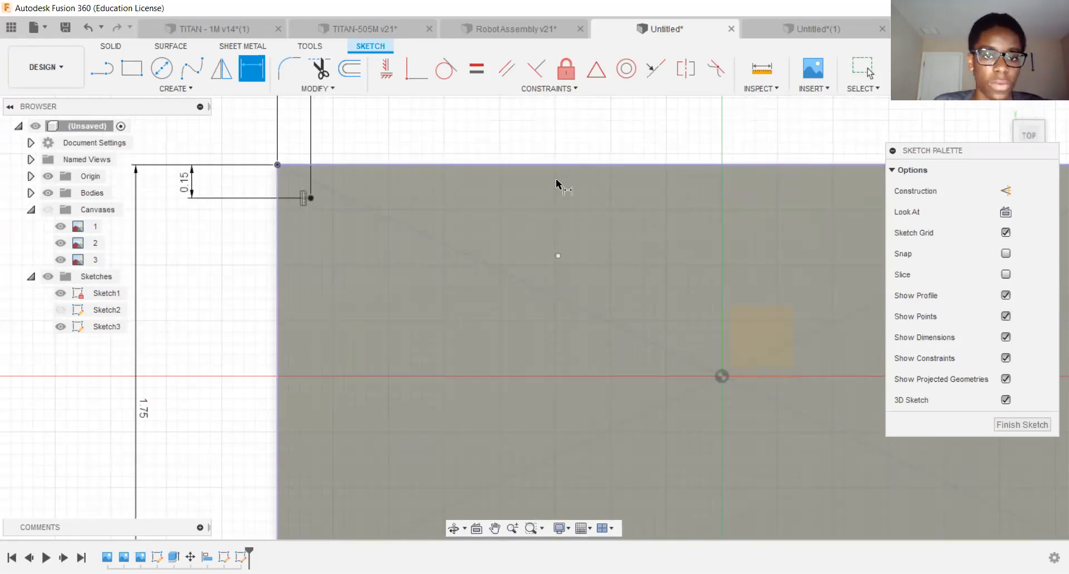
scroll(446, 177, "down", 3)
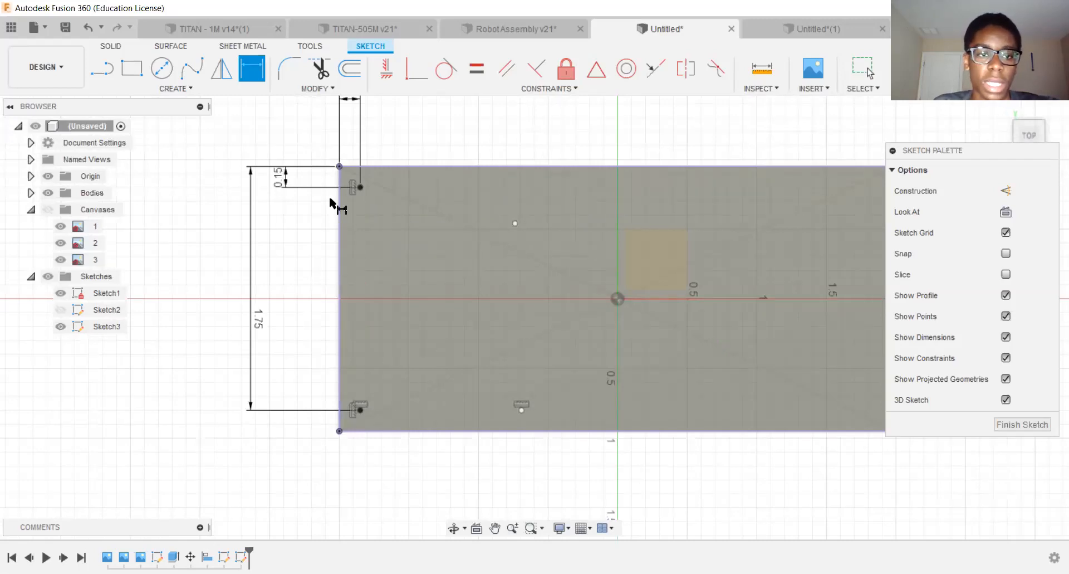
left_click(340, 166)
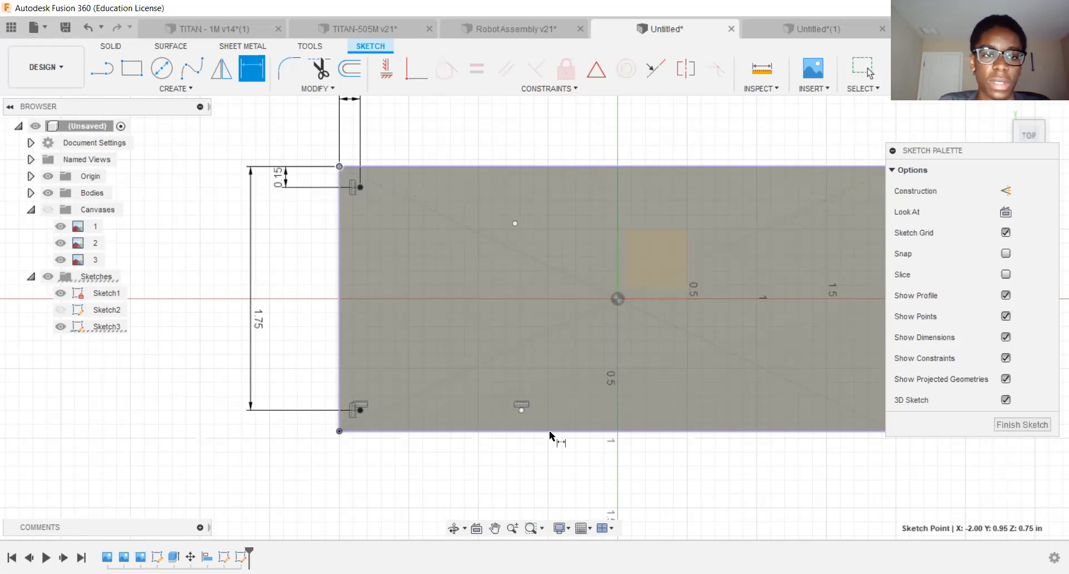
left_click(515, 223)
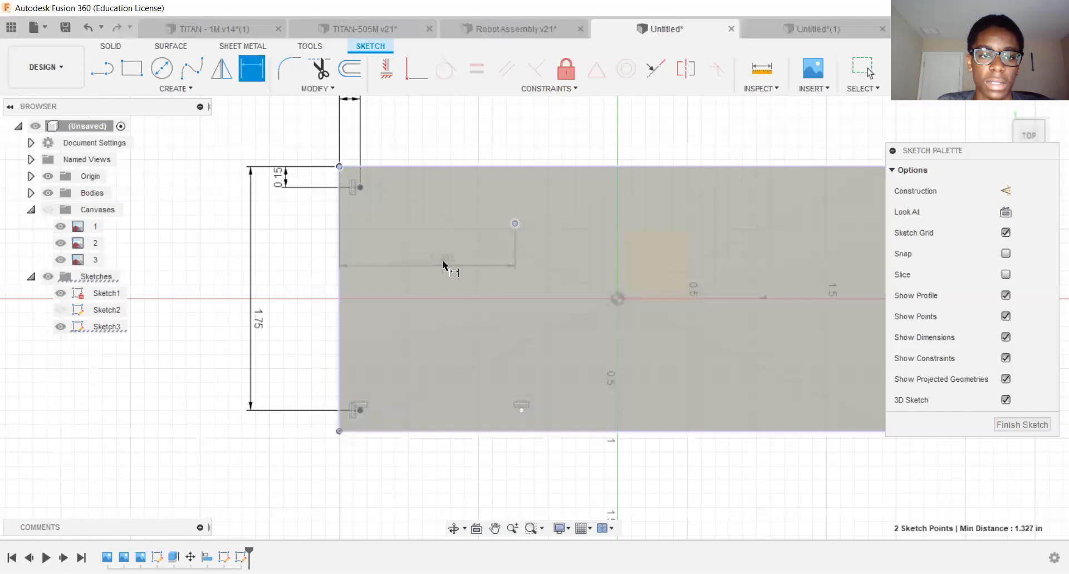
middle_click_drag(439, 150, 439, 226)
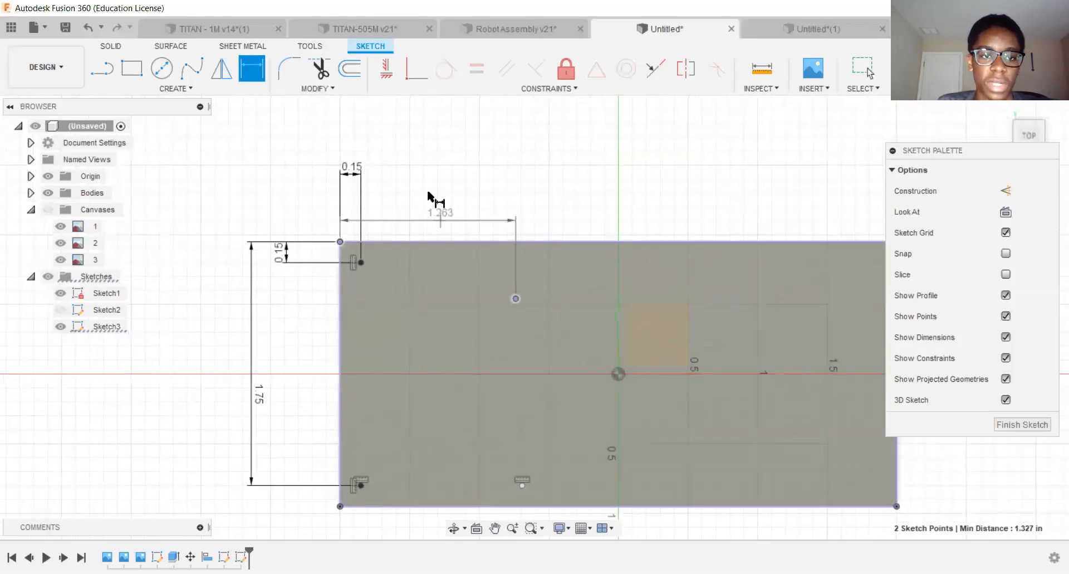
left_click(429, 150)
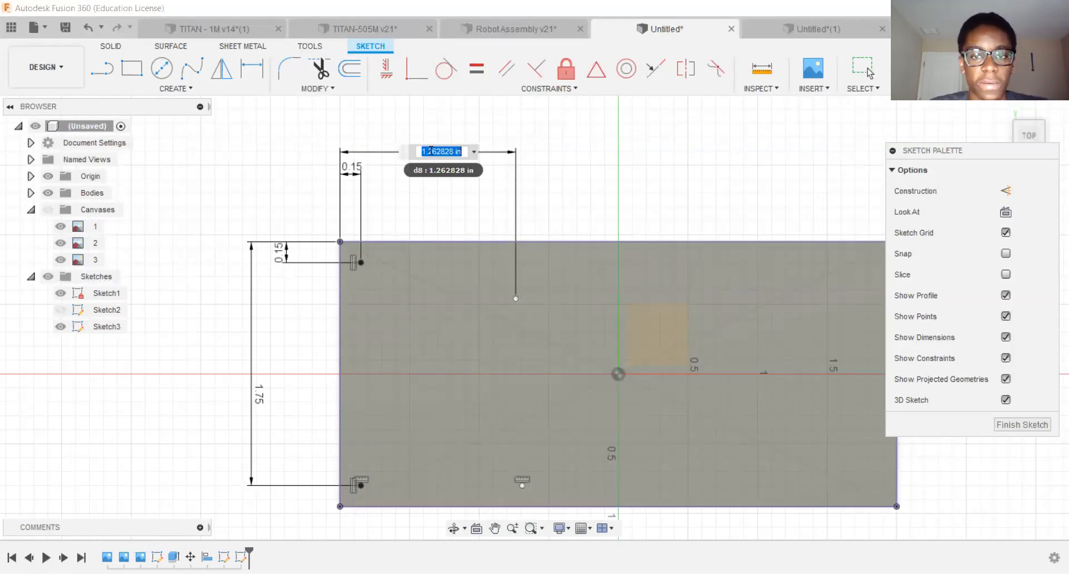
type("1.15")
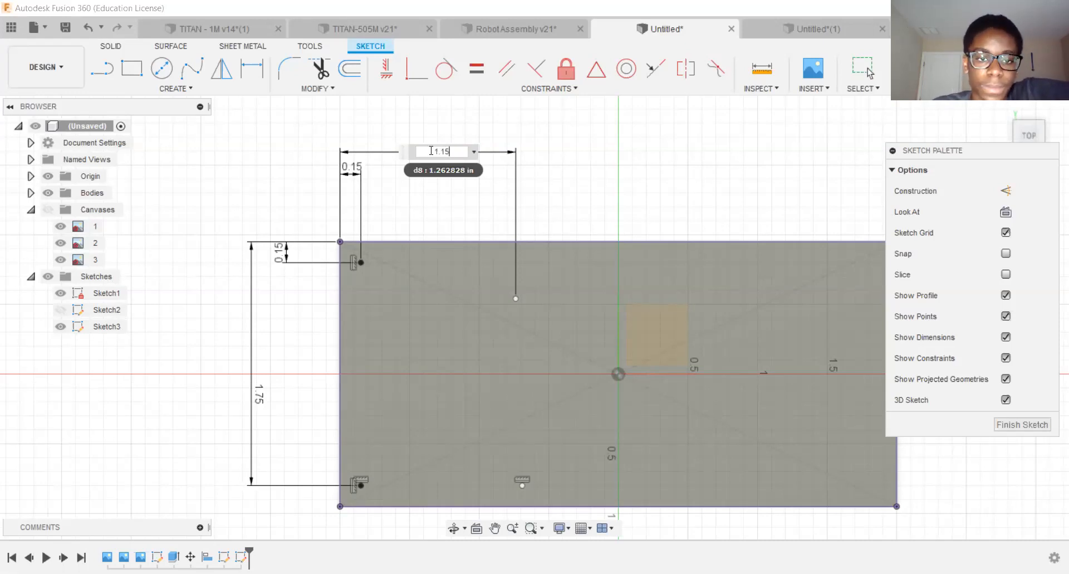
key("Return")
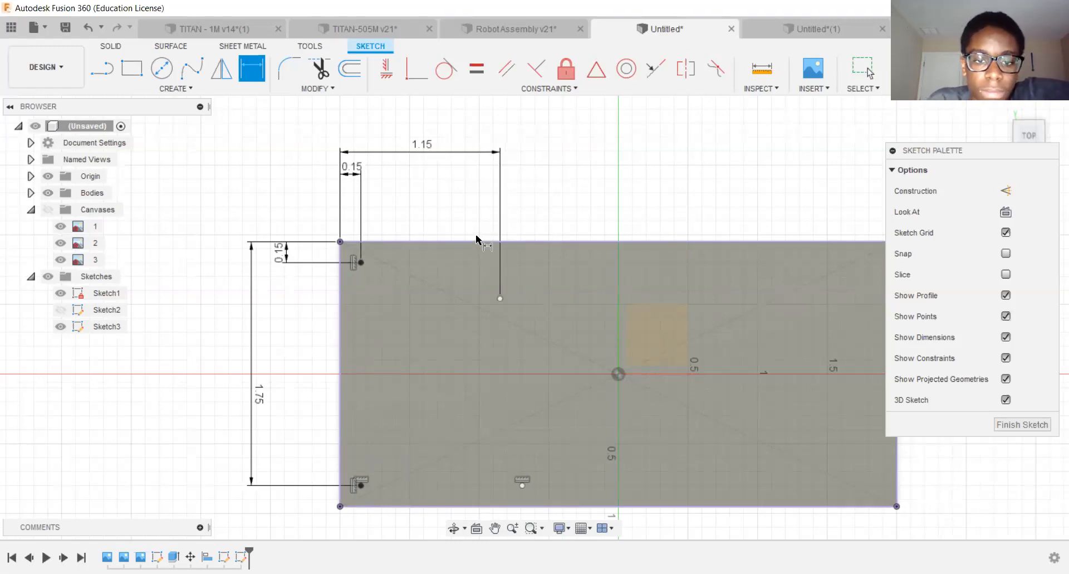
Dimension the vertical distance from the rectangle's upper-left corner to the second upper sketch point as 0.3 in.
scroll(477, 236, "down", 1)
scroll(454, 329, "up", 1)
middle_click_drag(453, 331, 453, 320)
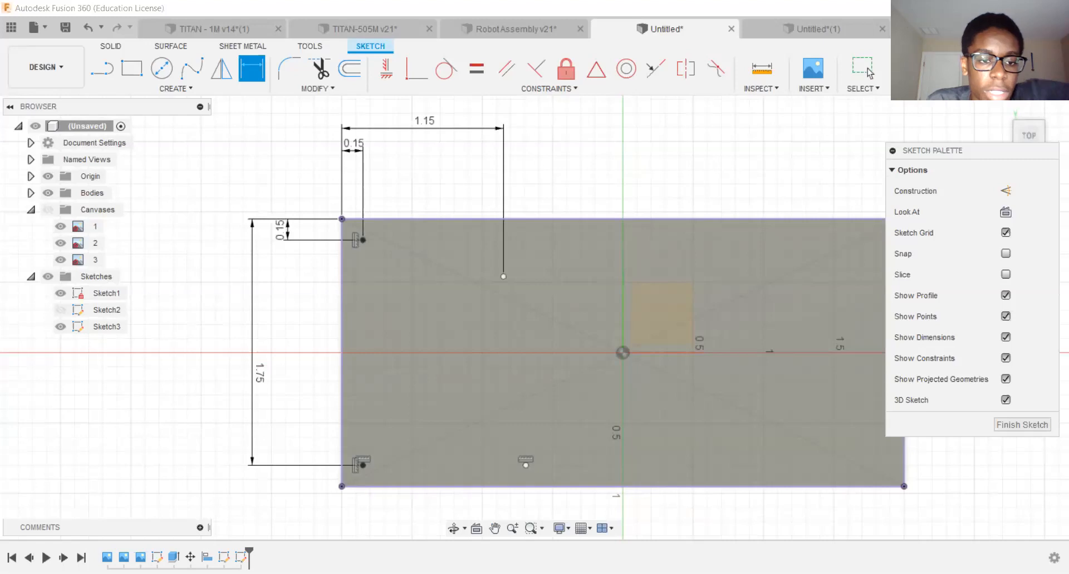
left_click(557, 177)
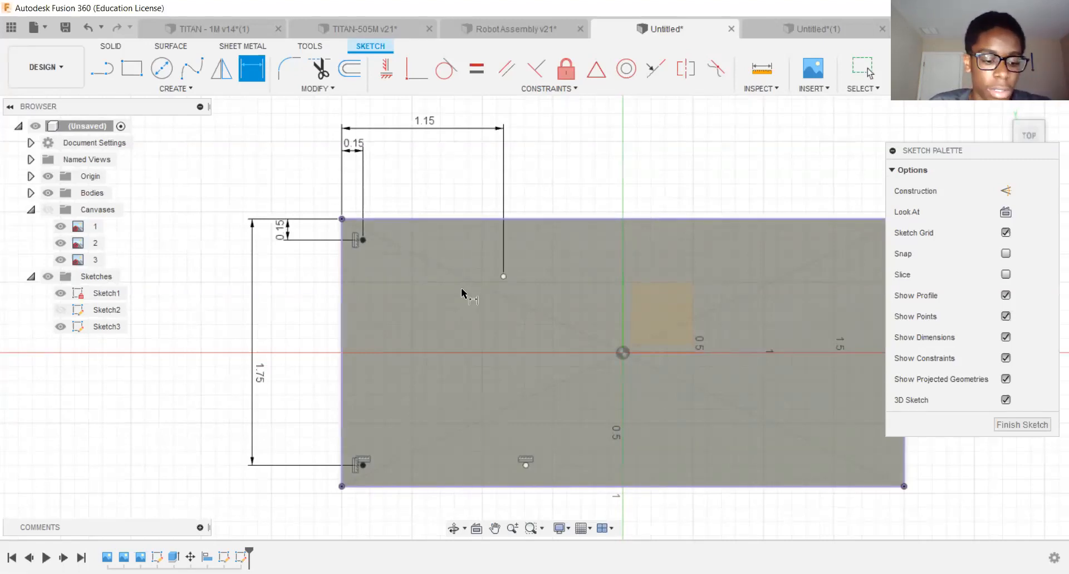
middle_click_drag(462, 289, 475, 285)
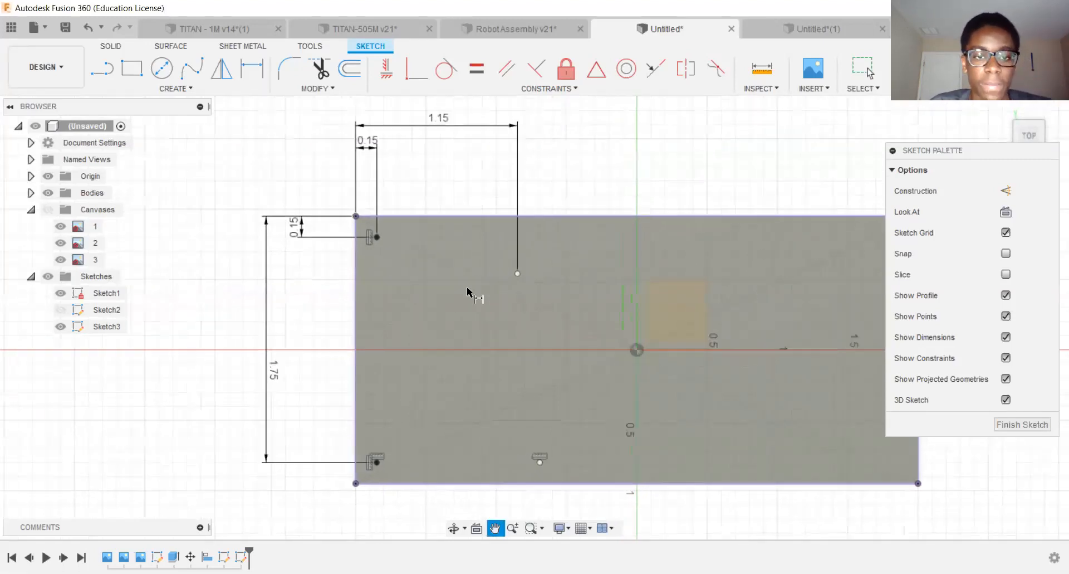
left_click(518, 274)
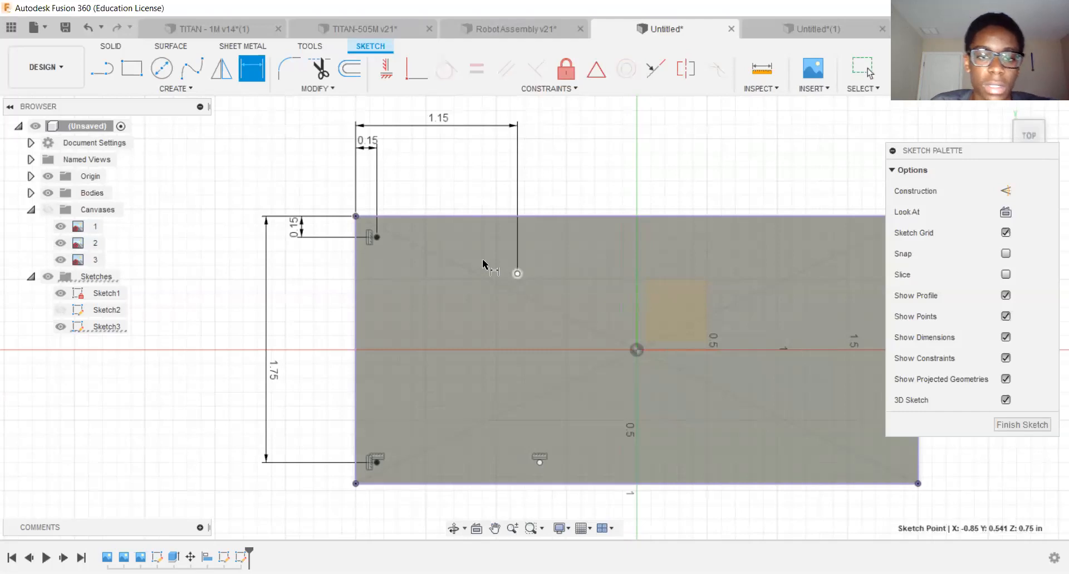
left_click(356, 216, "shift")
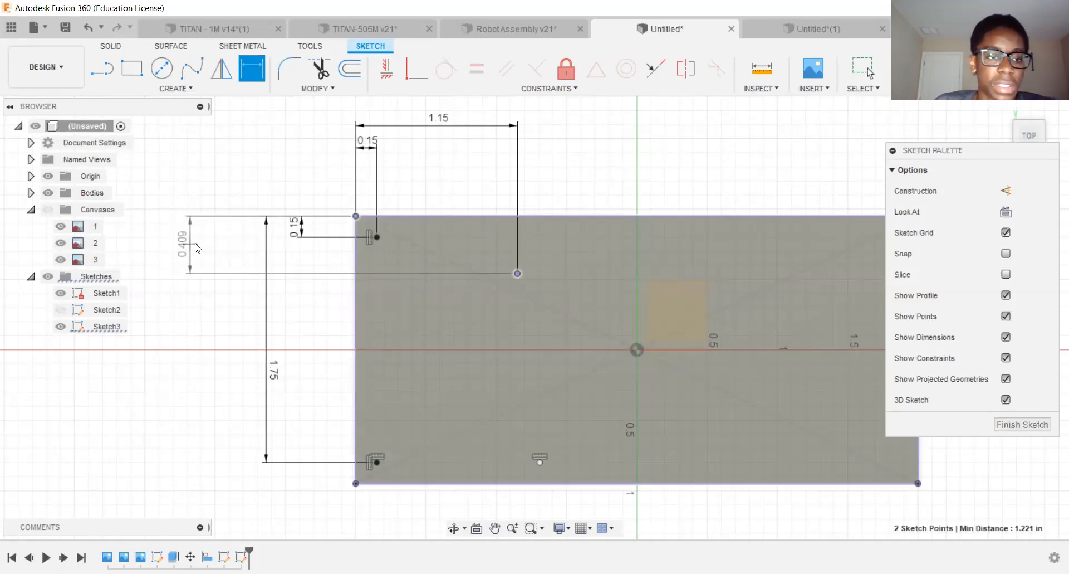
left_click(243, 238)
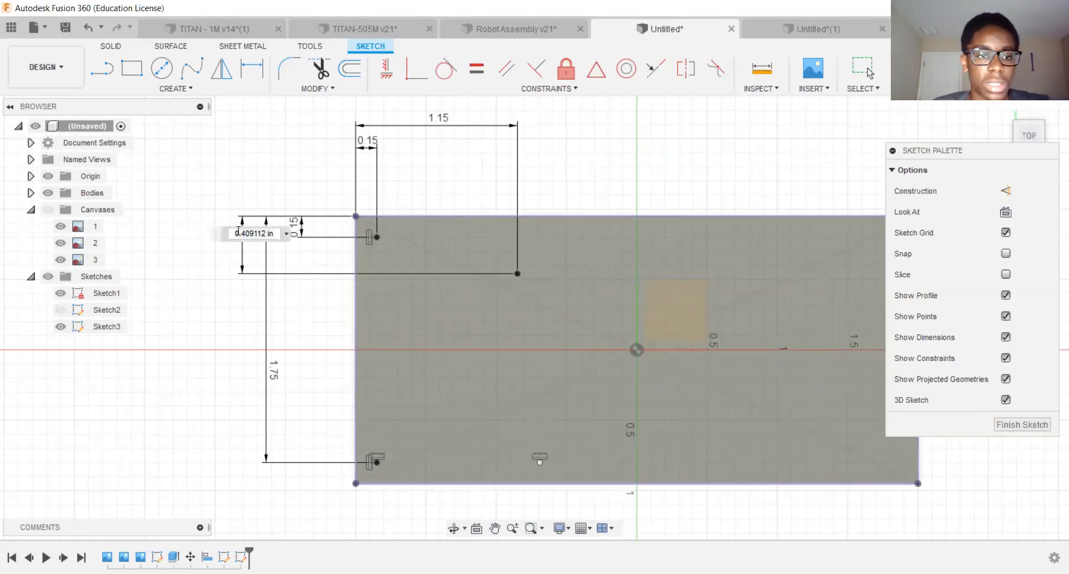
double_click(273, 232)
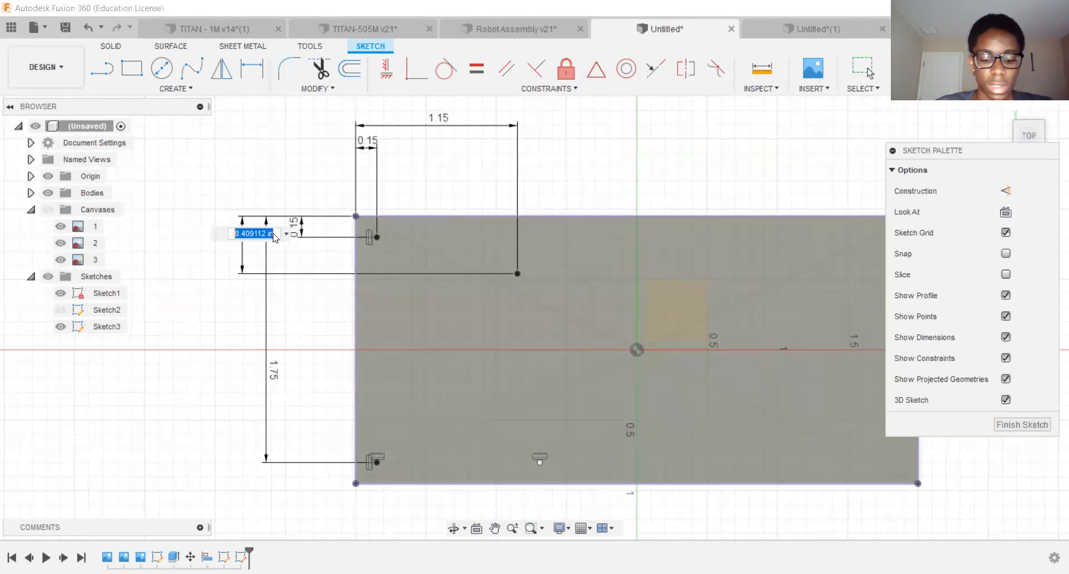
type(".3")
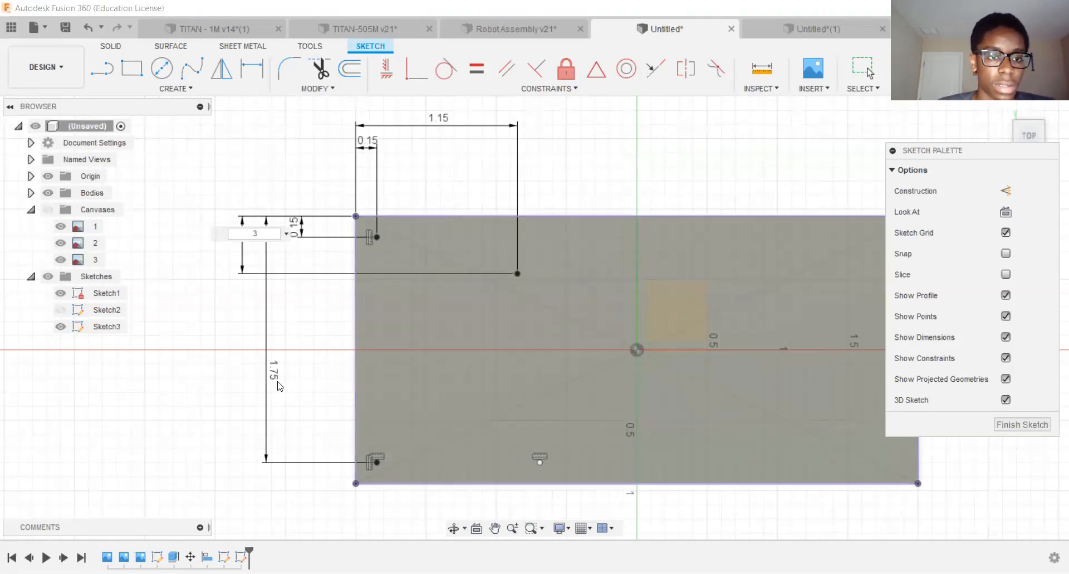
scroll(271, 357, "down", 2)
scroll(271, 350, "up", 1)
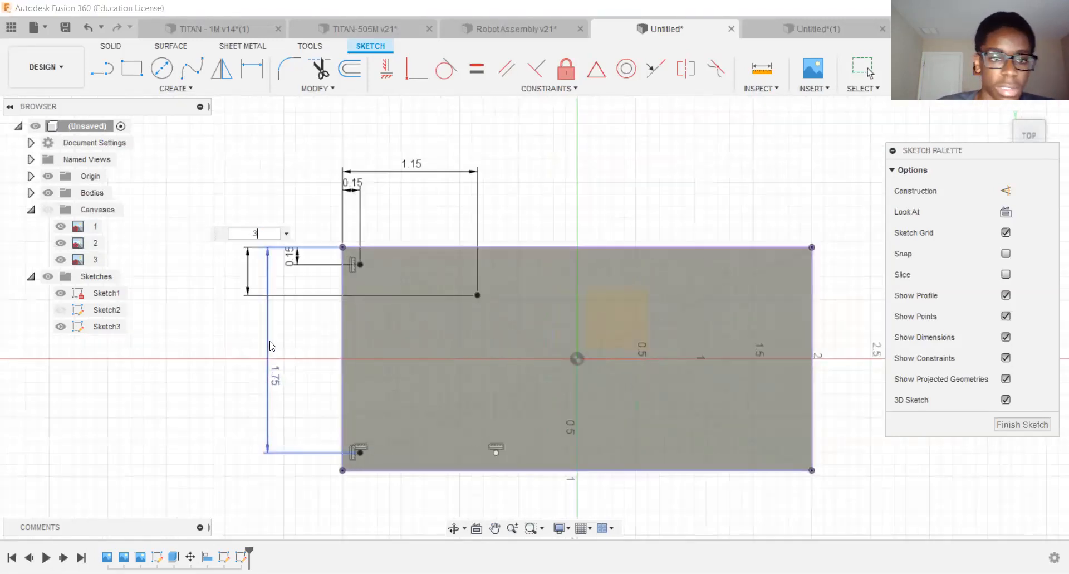
key("Return")
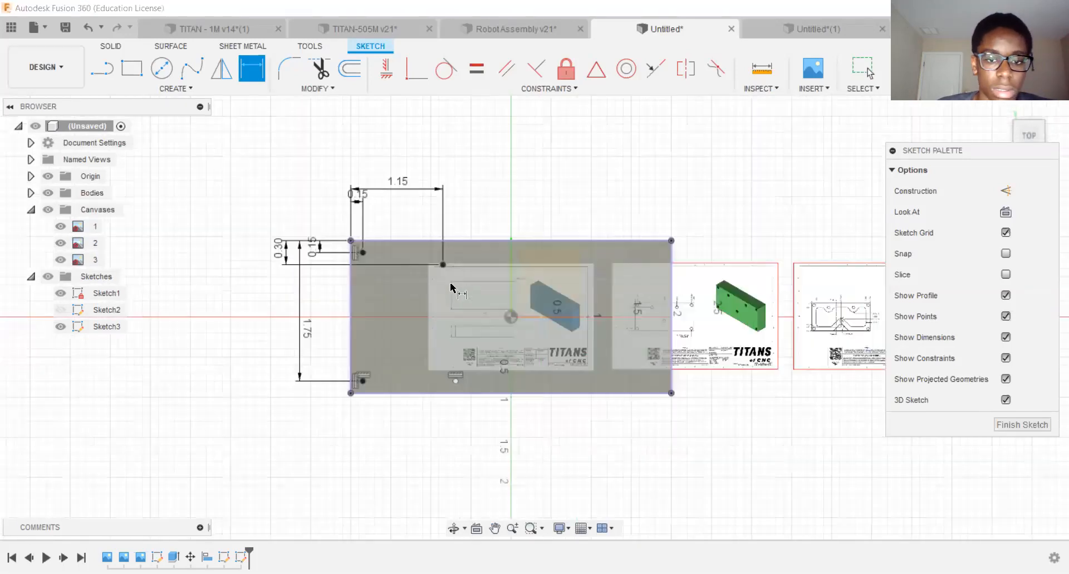
Check the hole coordinates on the reference drawing canvas and hide the canvases.
scroll(473, 296, "up", 3)
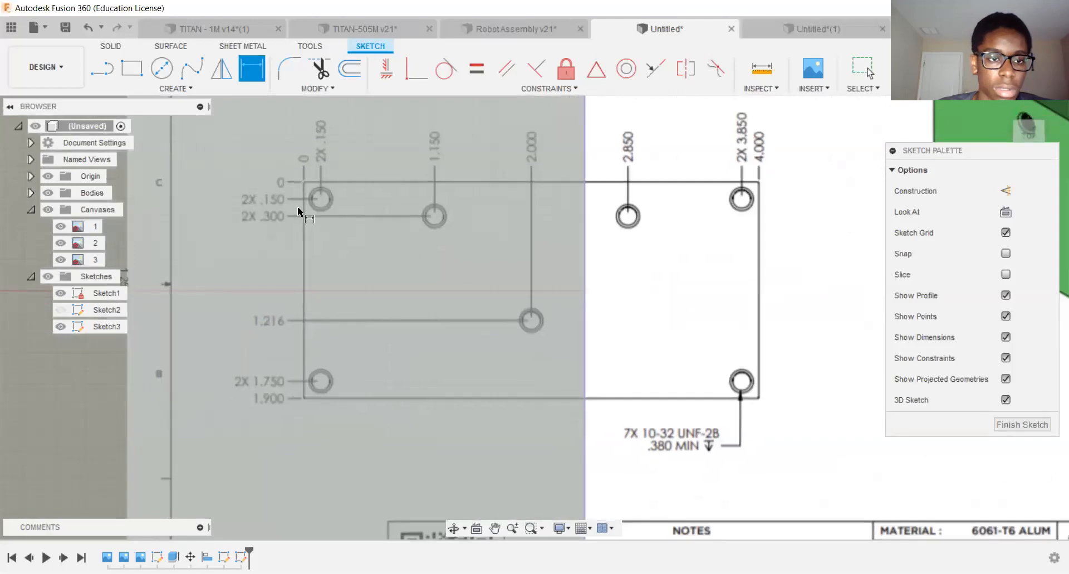
scroll(297, 206, "down", 1)
scroll(397, 244, "down", 4)
scroll(232, 339, "down", 2)
middle_click_drag(427, 360, 705, 396)
scroll(705, 397, "down", 2)
left_click(49, 210)
scroll(273, 214, "up", 4)
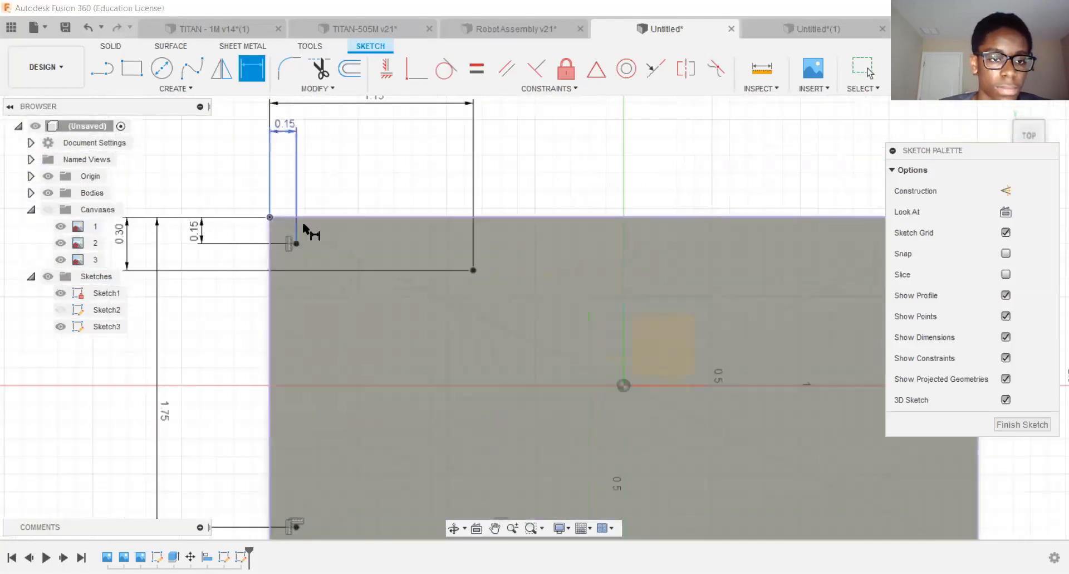
scroll(416, 252, "down", 2)
middle_click_drag(429, 320, 406, 307)
scroll(412, 303, "down", 3)
scroll(412, 303, "up", 2)
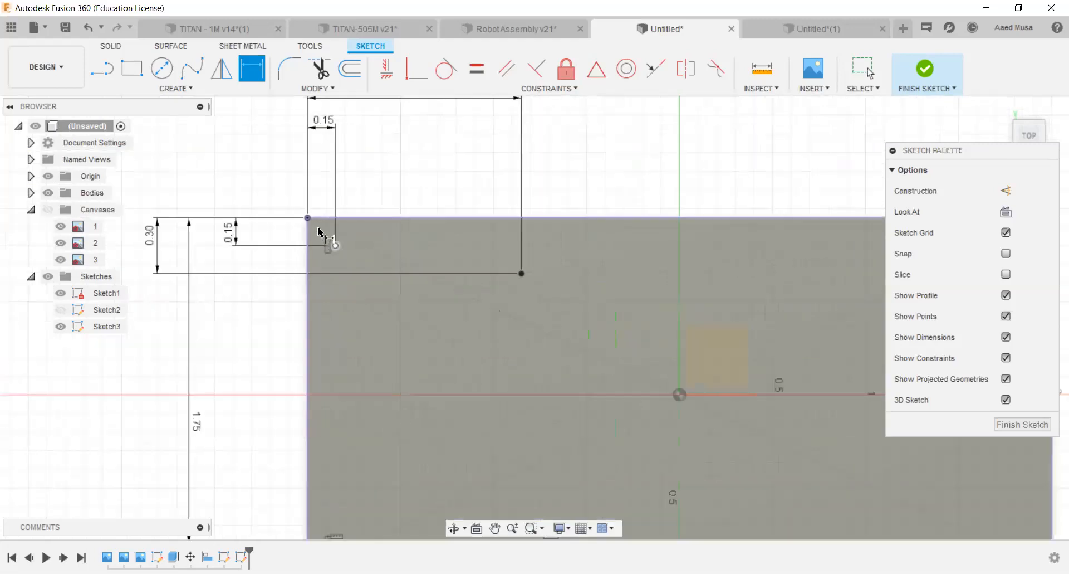
scroll(368, 290, "up", 3)
scroll(372, 274, "down", 2)
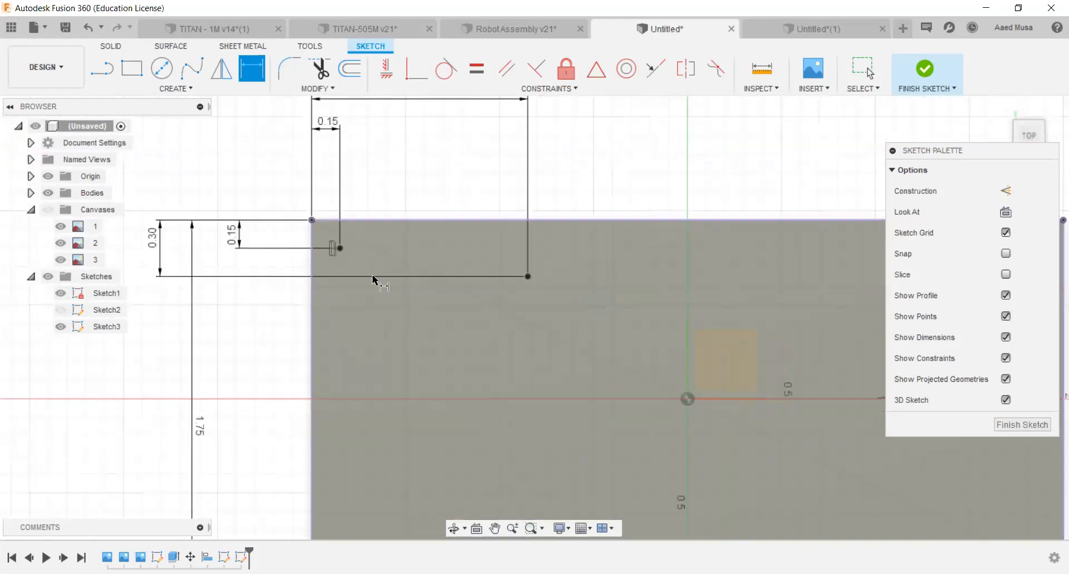
Examine the dimensions locating the upper sketch points from the rectangle's upper-left corner.
middle_click_drag(272, 253, 339, 257)
scroll(332, 242, "up", 1)
middle_click_drag(464, 239, 402, 239)
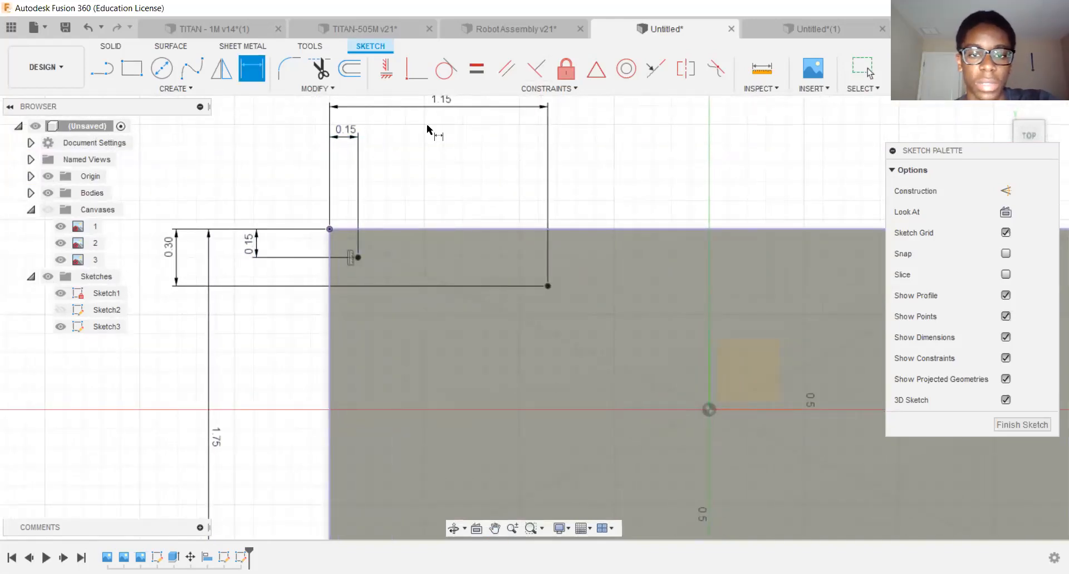
scroll(429, 144, "up", 2)
scroll(427, 161, "down", 2)
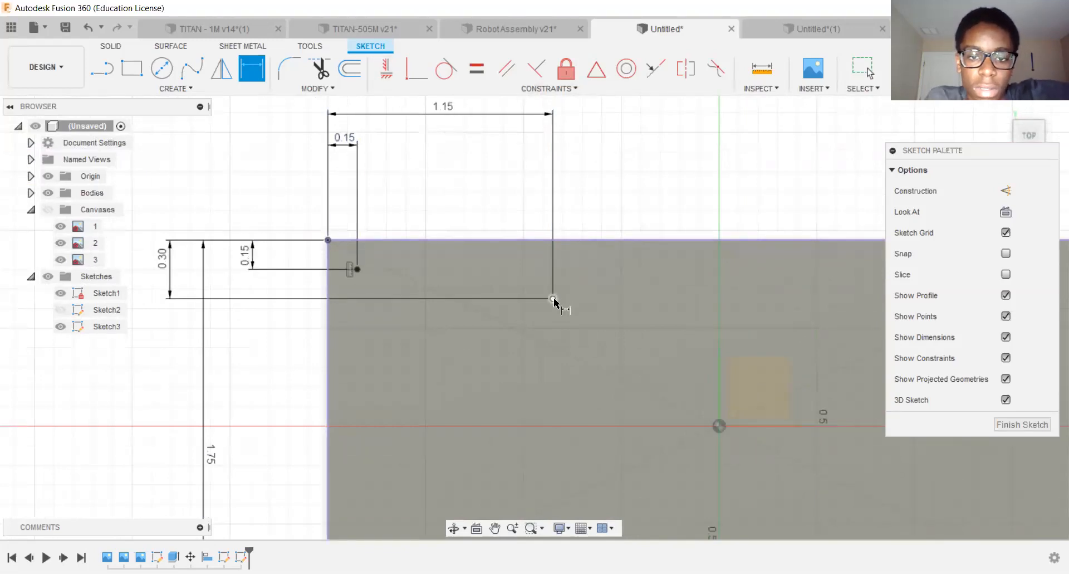
scroll(552, 299, "up", 2)
scroll(493, 290, "down", 3)
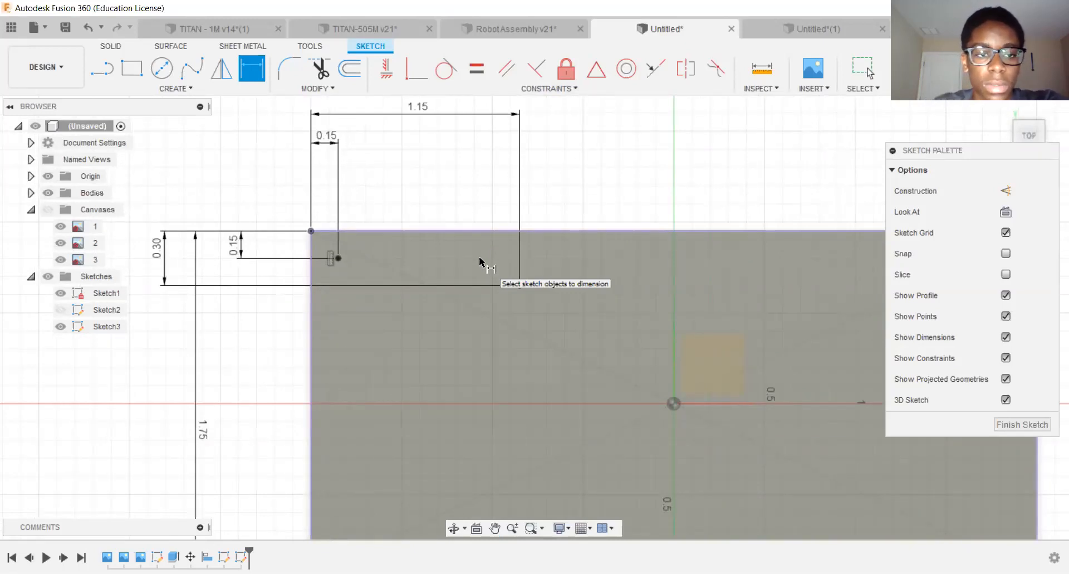
scroll(479, 256, "down", 3)
scroll(479, 206, "up", 1)
middle_click_drag(471, 267, 463, 257)
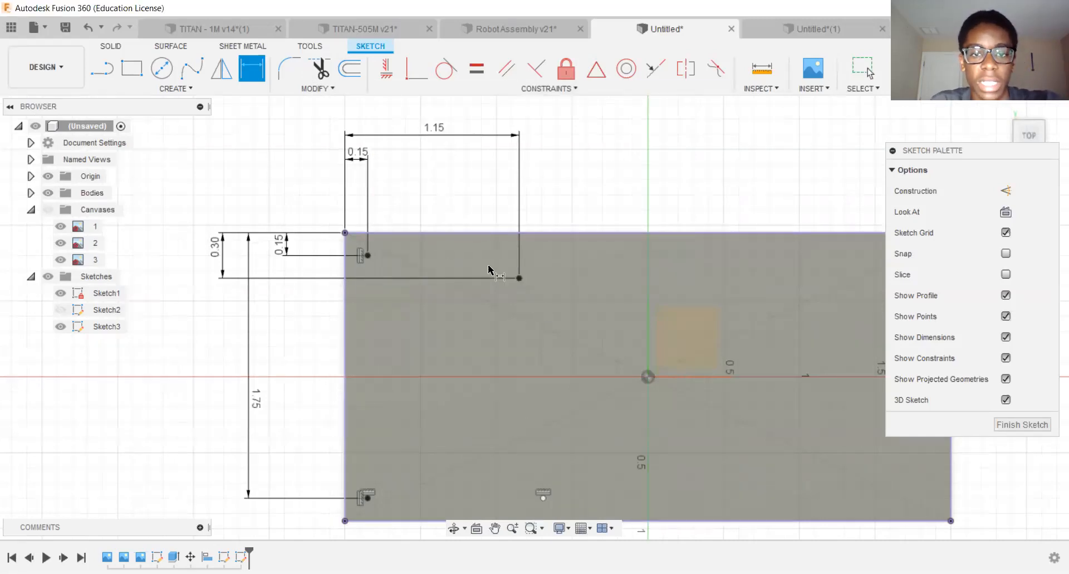
left_click(521, 279)
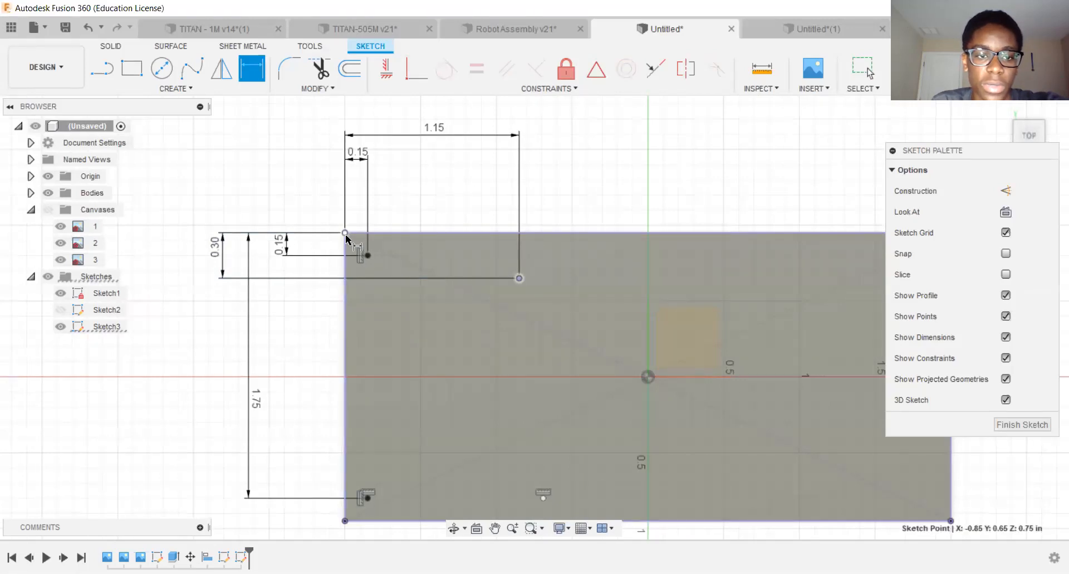
left_click(344, 233)
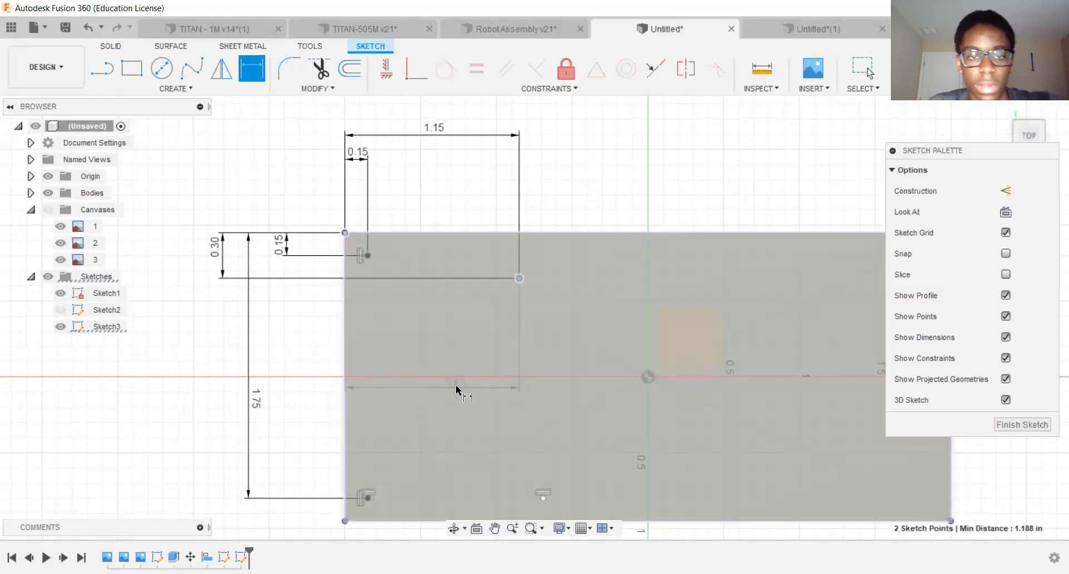
key("Escape")
left_click(572, 182)
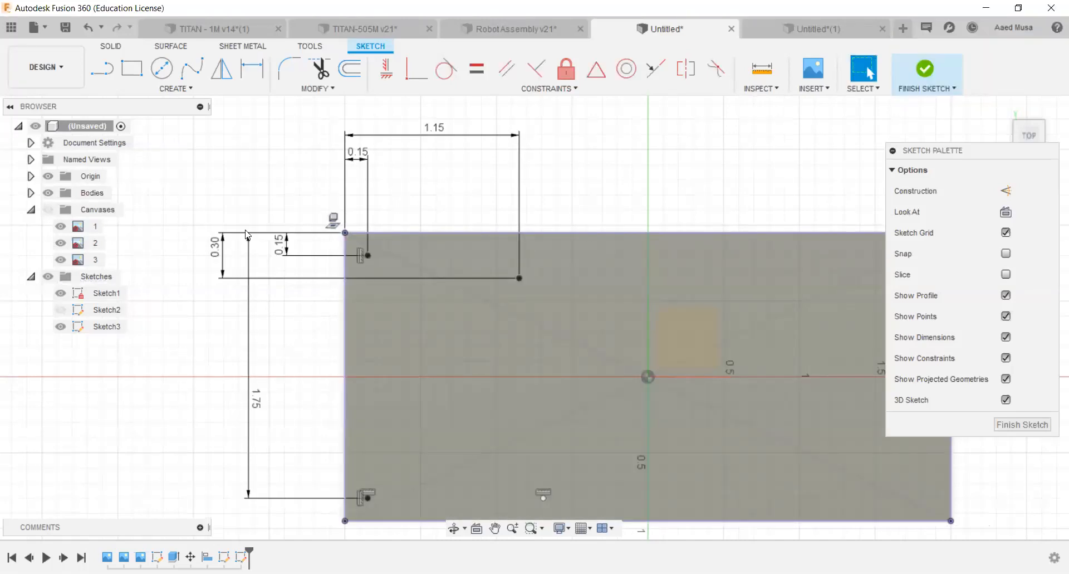
Check the vertical dimension of the second upper sketch point against the neighbouring dimensions.
left_click(441, 254)
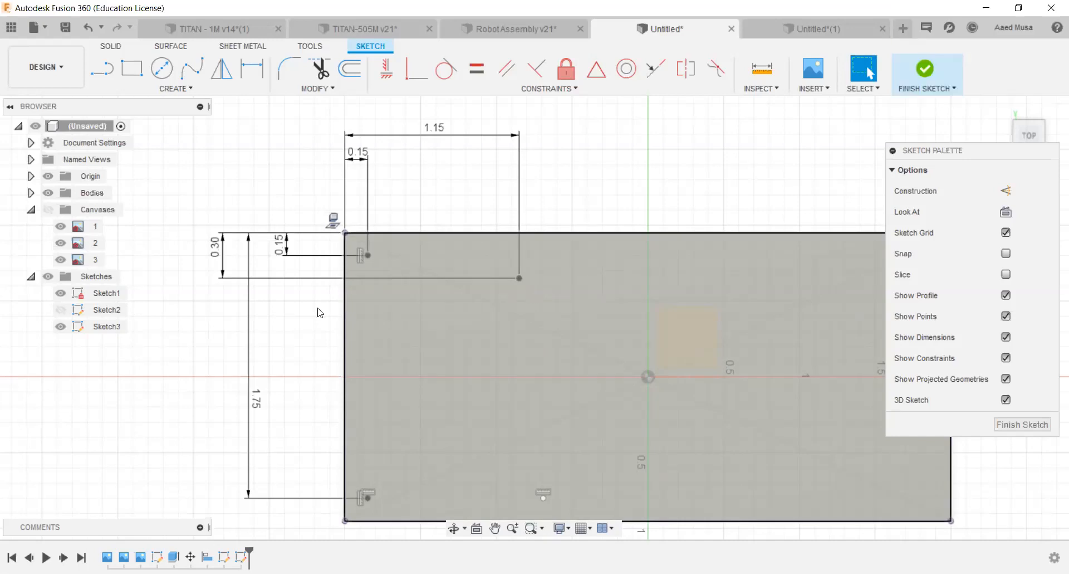
scroll(281, 242, "up", 3)
scroll(342, 272, "down", 1)
middle_click_drag(341, 273, 343, 278)
scroll(344, 278, "down", 2)
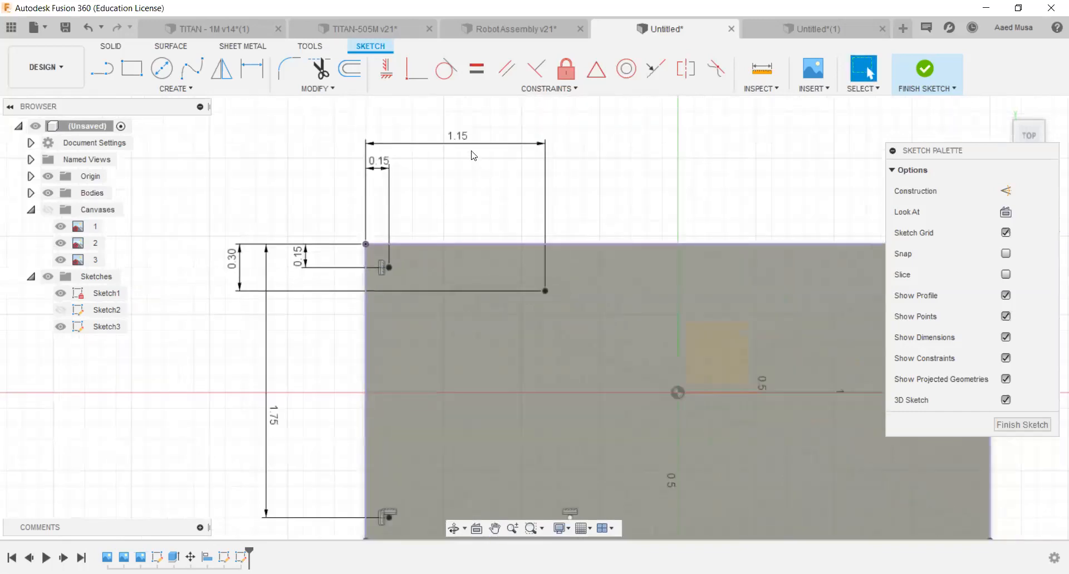
scroll(467, 140, "up", 1)
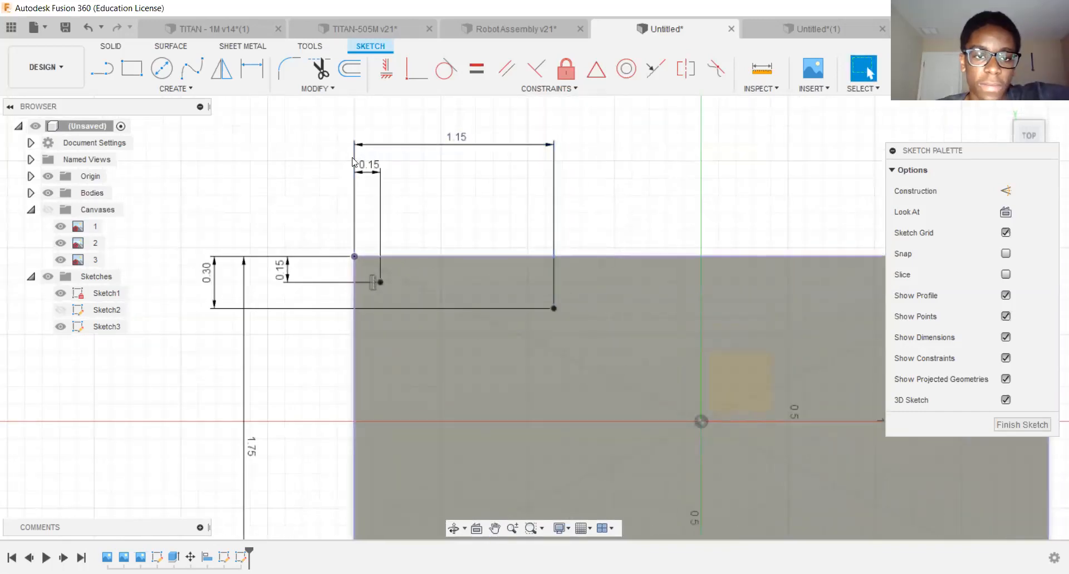
scroll(292, 208, "down", 3)
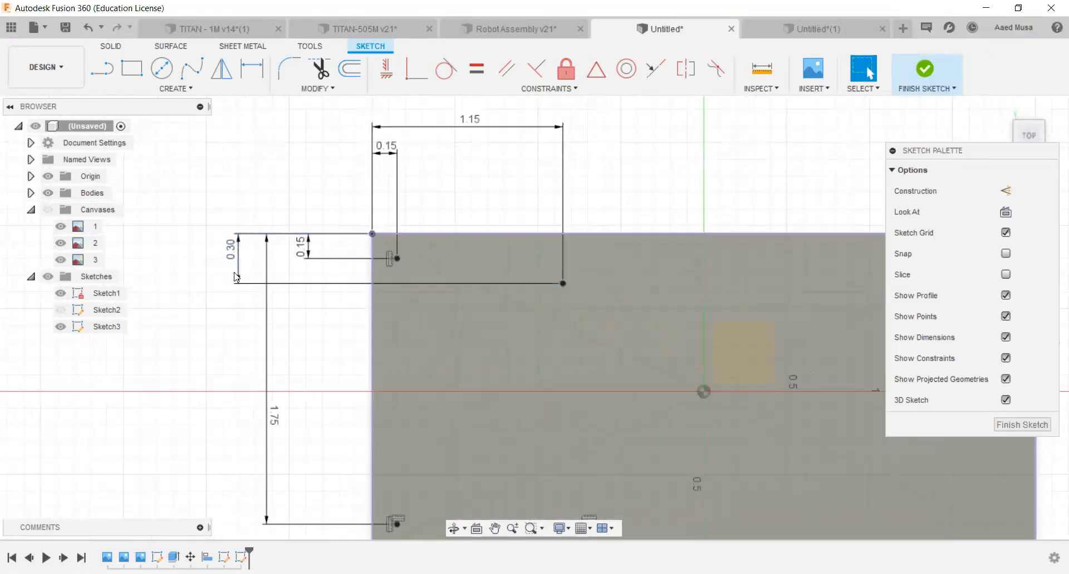
double_click(234, 253)
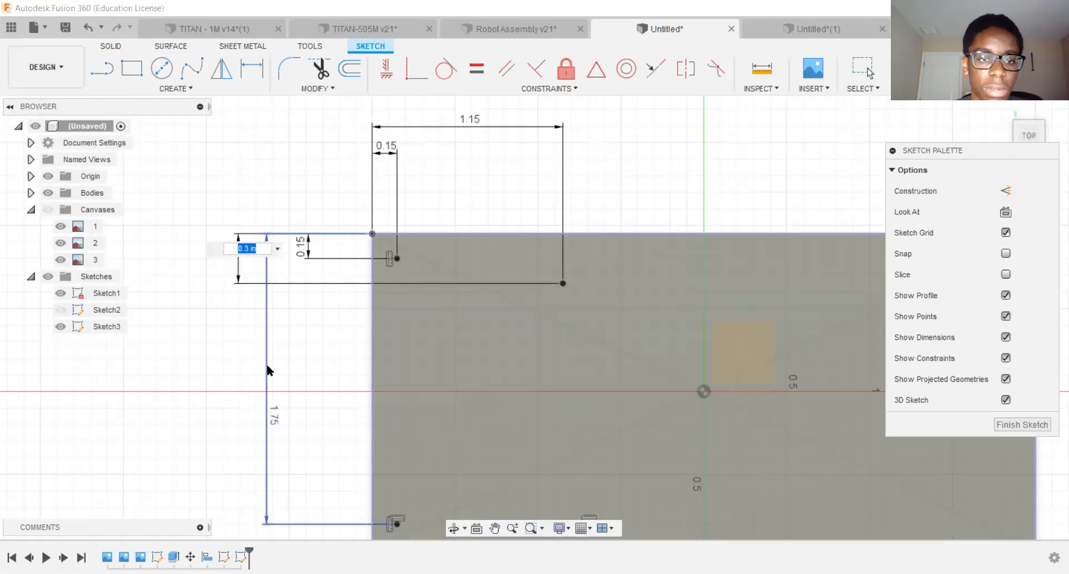
key("Return")
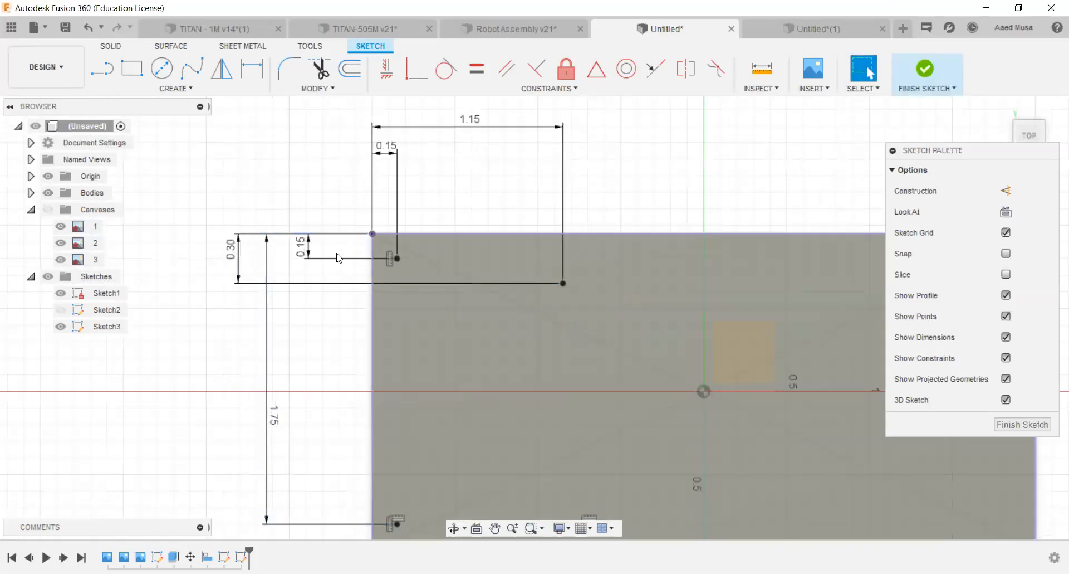
Draw a vertical line about 4.22 in long across the rectangle, slightly left of the origin.
scroll(372, 252, "down", 3)
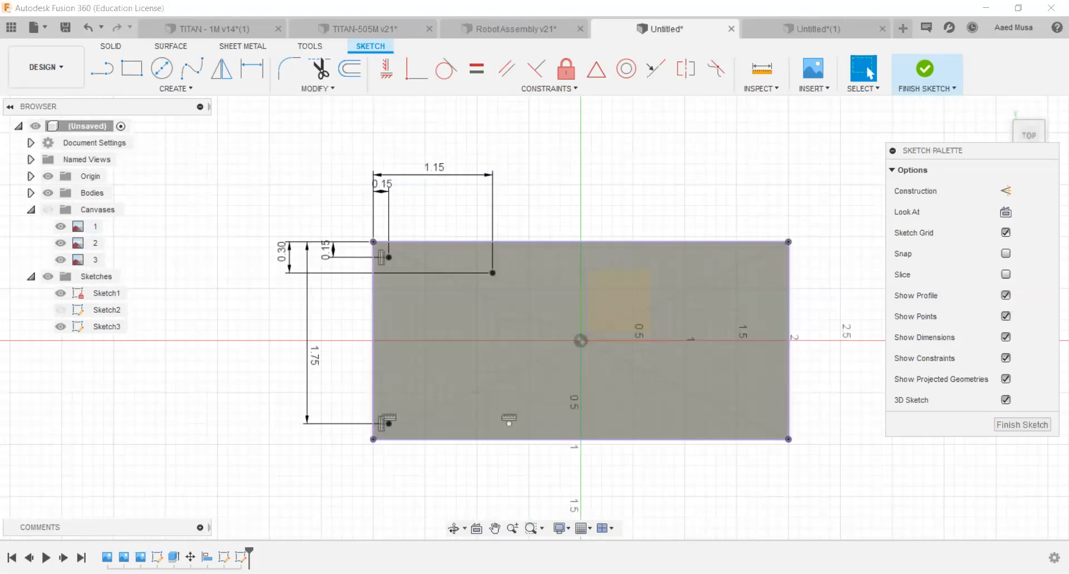
scroll(274, 114, "down", 2)
left_click(174, 88)
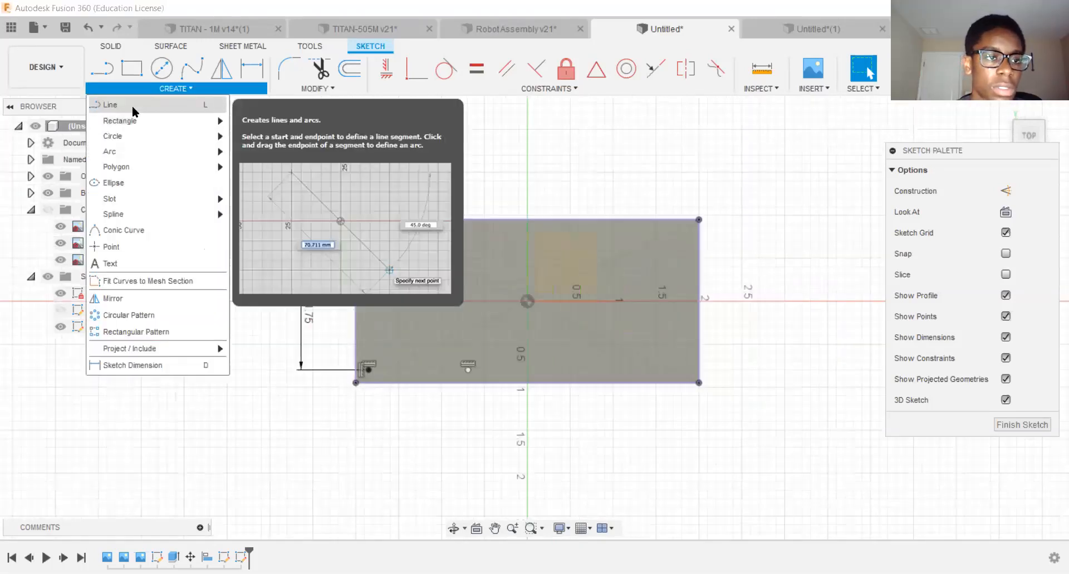
left_click(479, 126)
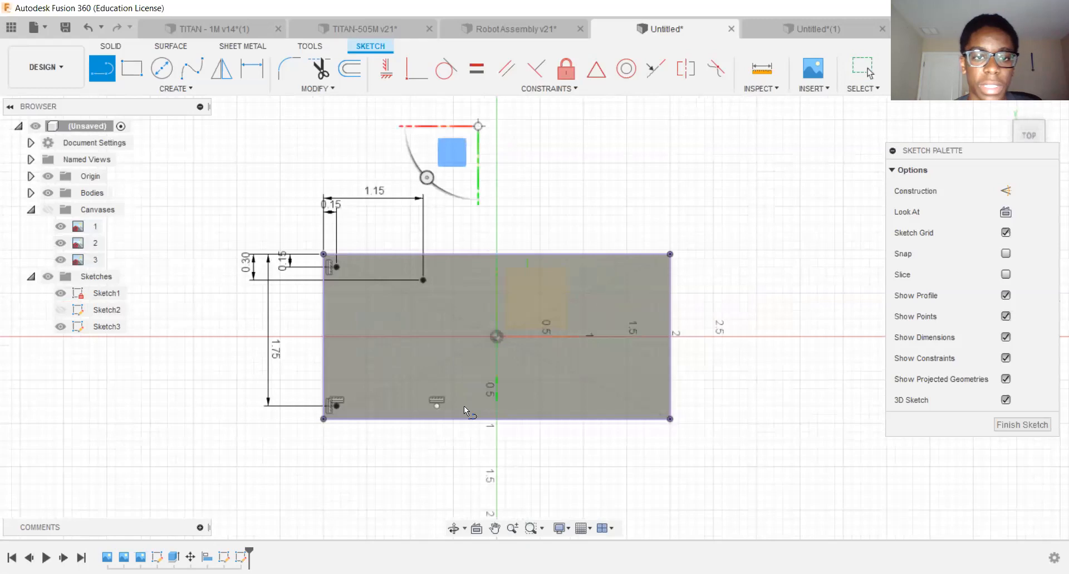
left_click(478, 493)
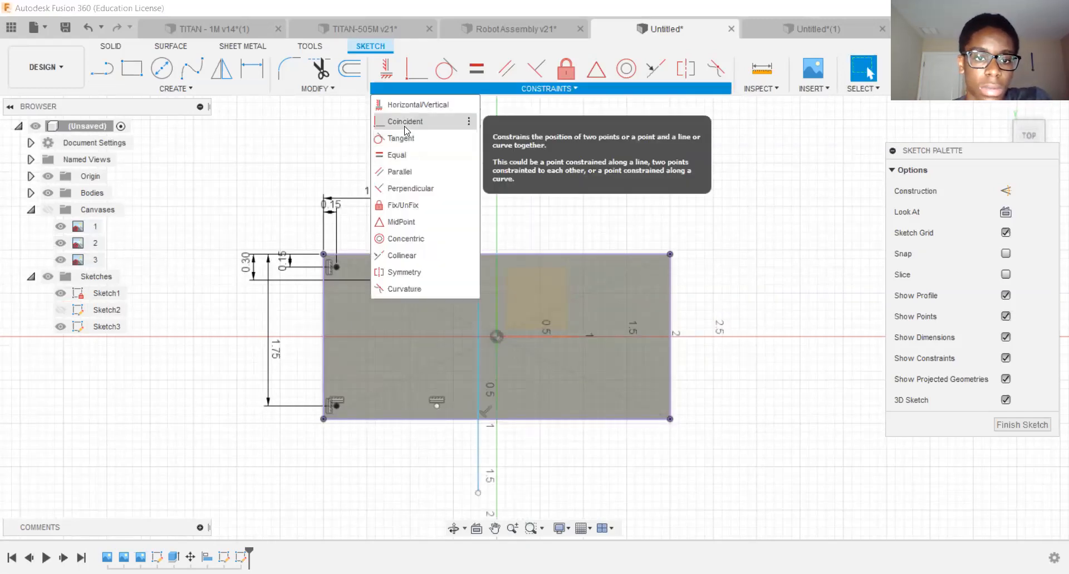
left_click(406, 137)
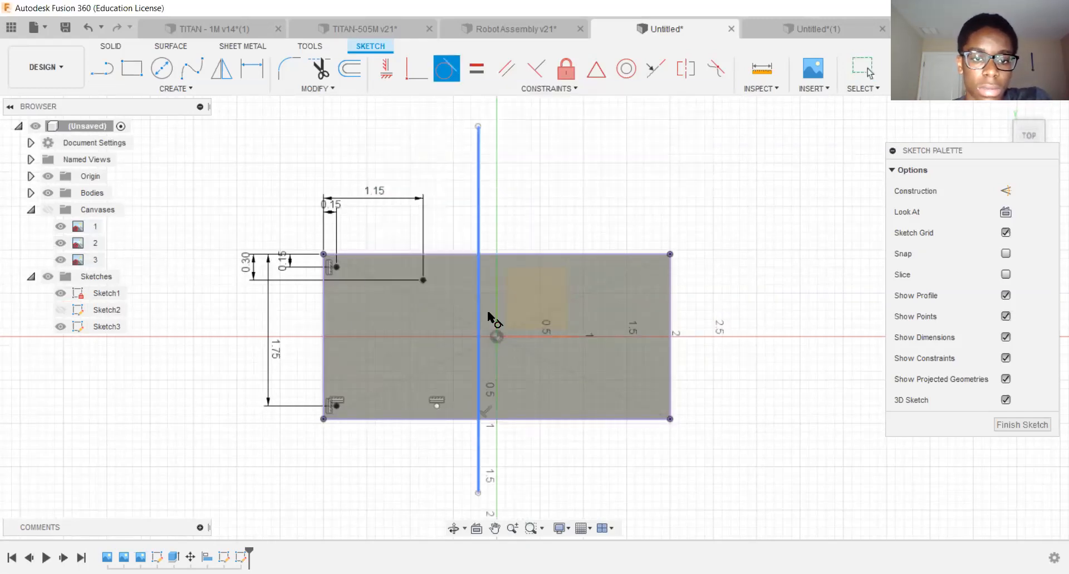
left_click(479, 310)
scroll(497, 336, "up", 3)
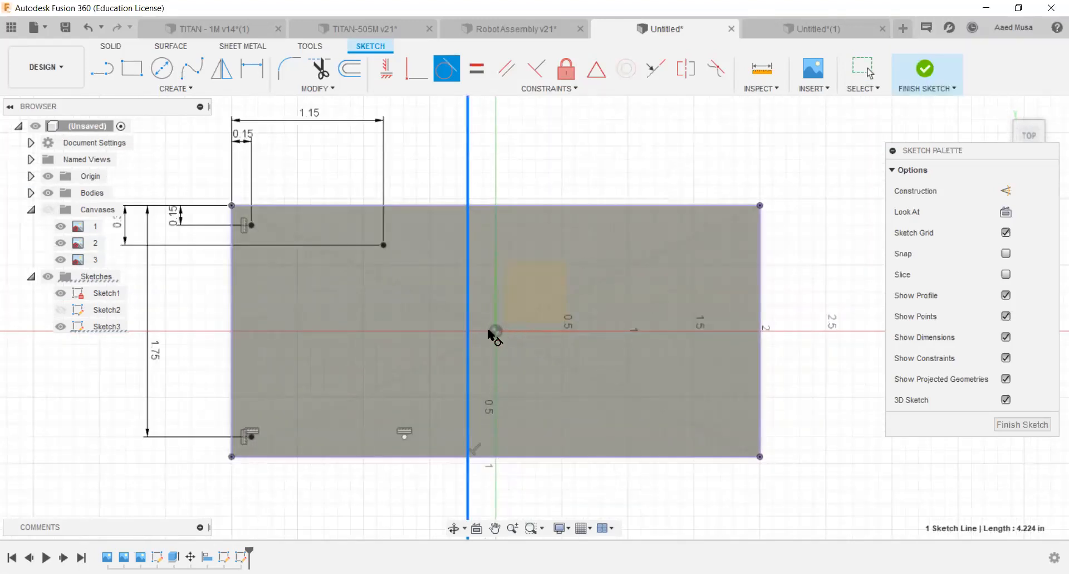
scroll(496, 333, "down", 2)
scroll(493, 312, "up", 1)
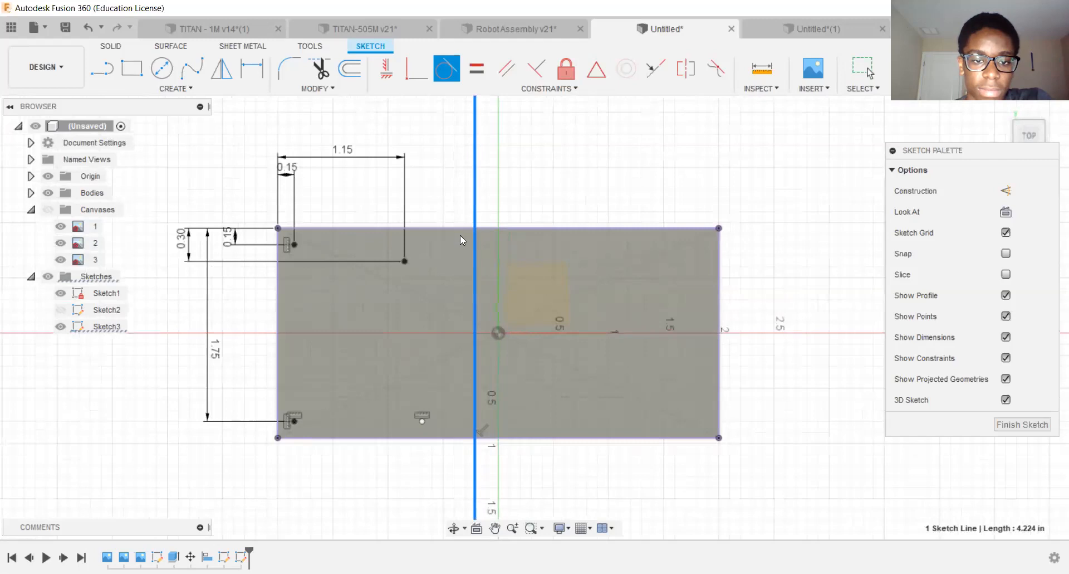
key("Escape")
Place a sketch point at the origin and make the vertical line coincident with it.
scroll(485, 259, "down", 2)
key("m")
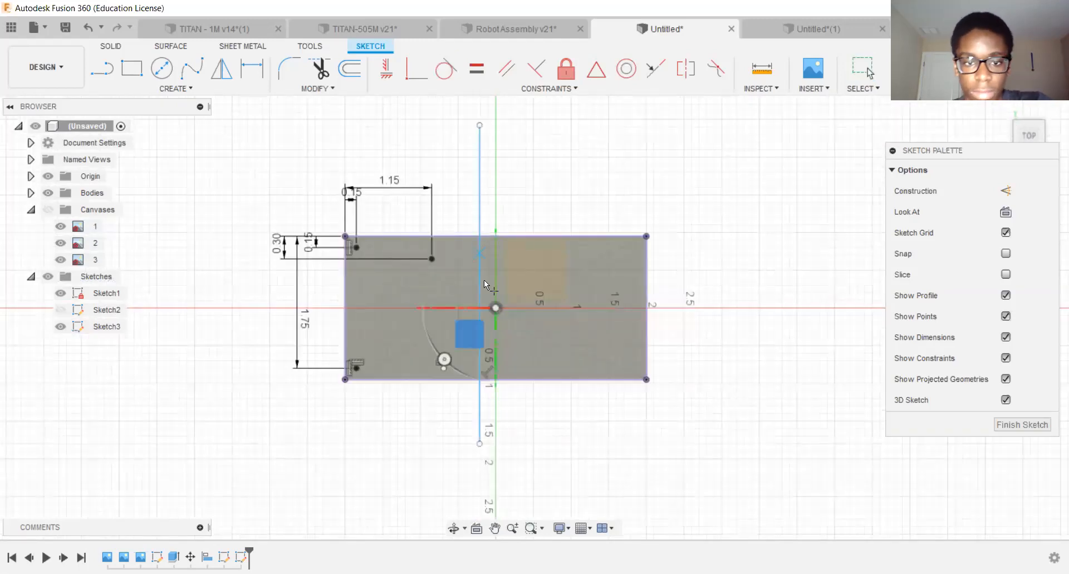
key("Escape")
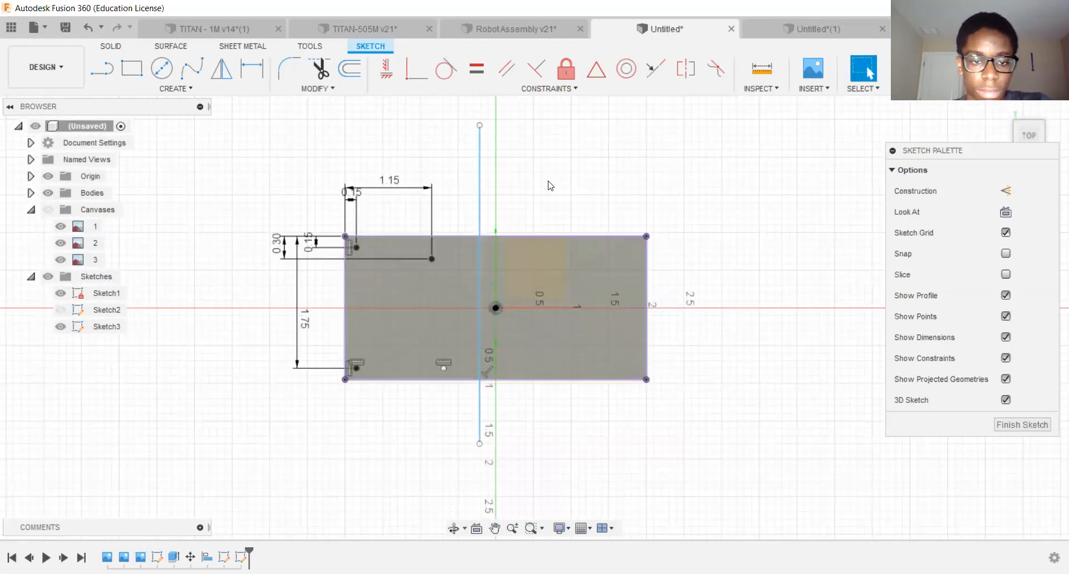
left_click(555, 90)
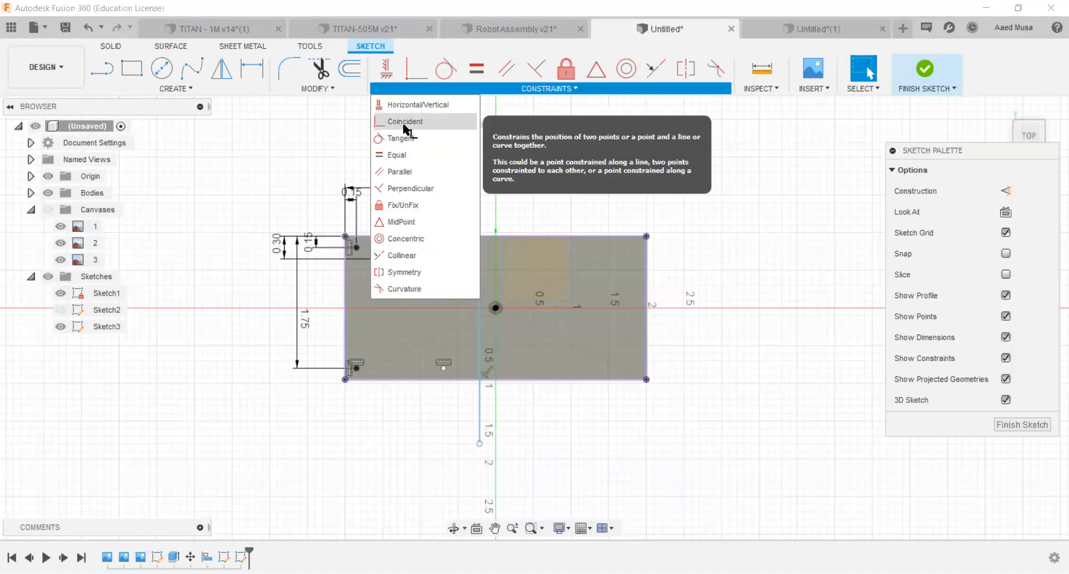
left_click(403, 124)
left_click(495, 308)
key("Escape")
Constrain the free lower sketch point coincident to the vertical line through the origin.
scroll(465, 199, "down", 2)
scroll(444, 250, "up", 3)
middle_click_drag(443, 240, 436, 274)
scroll(408, 236, "up", 1)
middle_click_drag(407, 236, 377, 150)
scroll(548, 282, "up", 1)
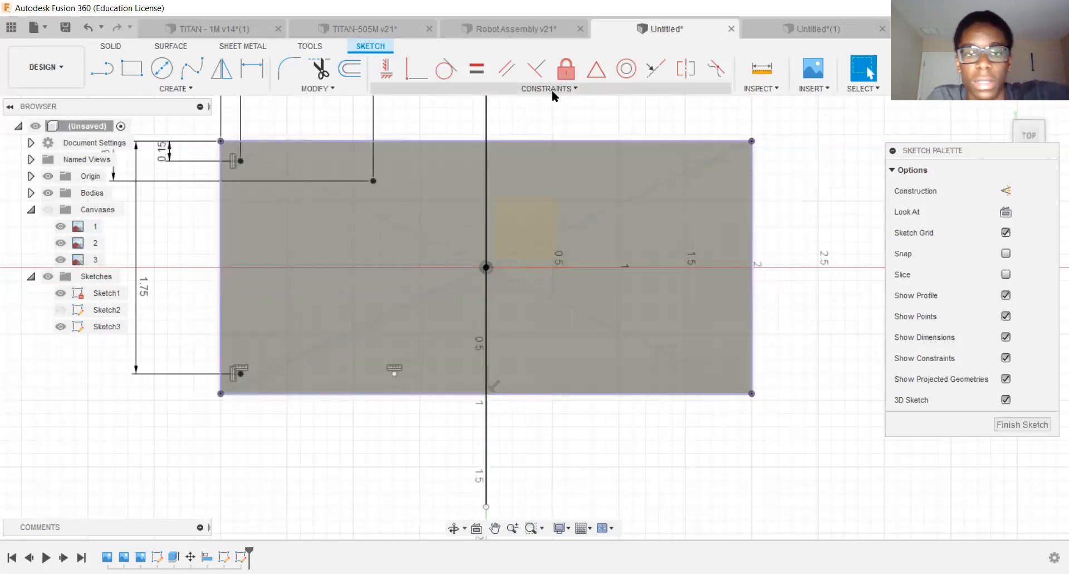
scroll(532, 397, "down", 1)
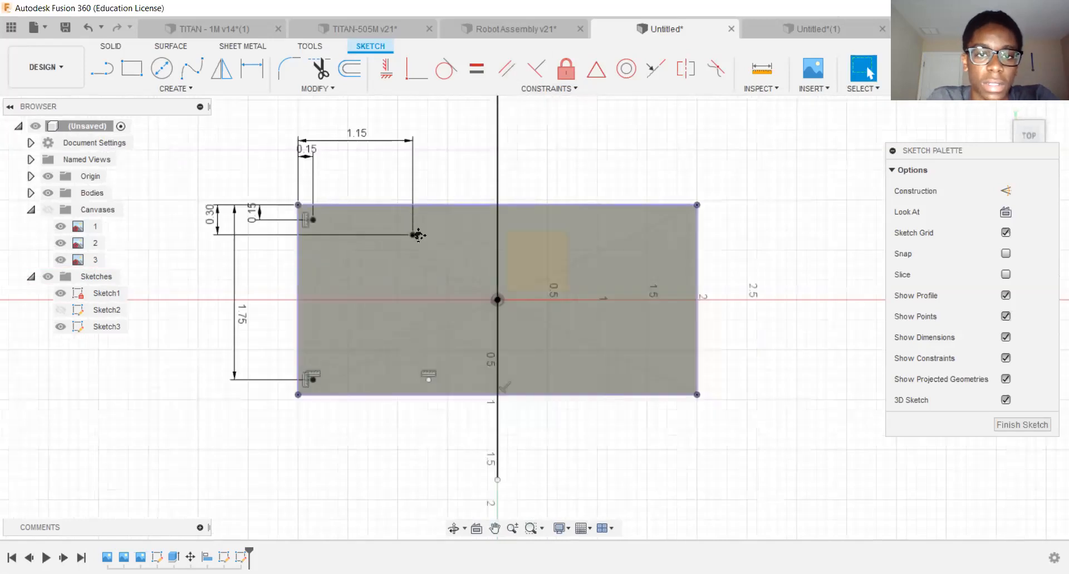
left_click(577, 88)
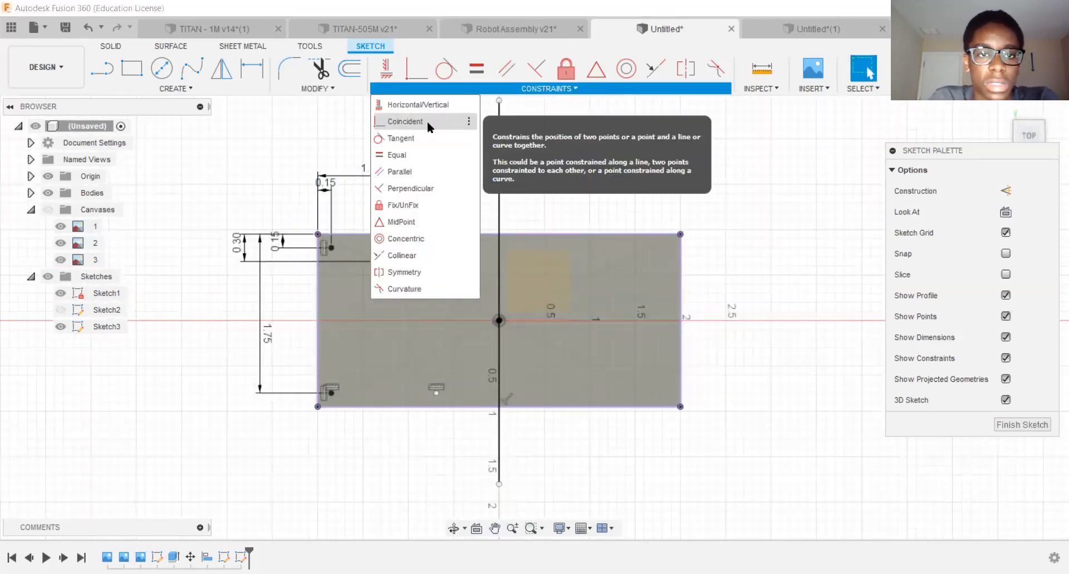
left_click(427, 122)
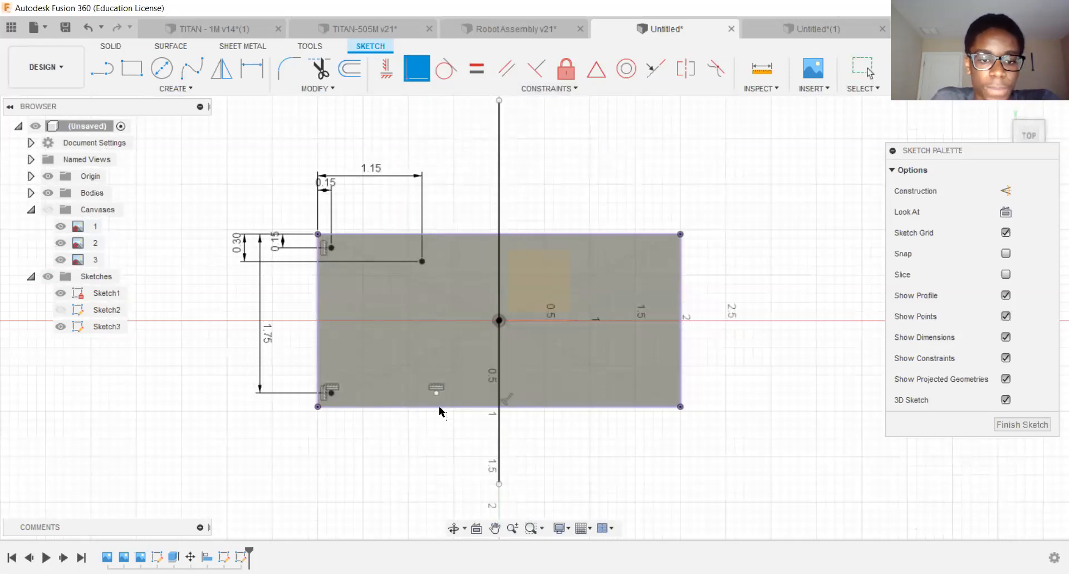
scroll(440, 415, "up", 4)
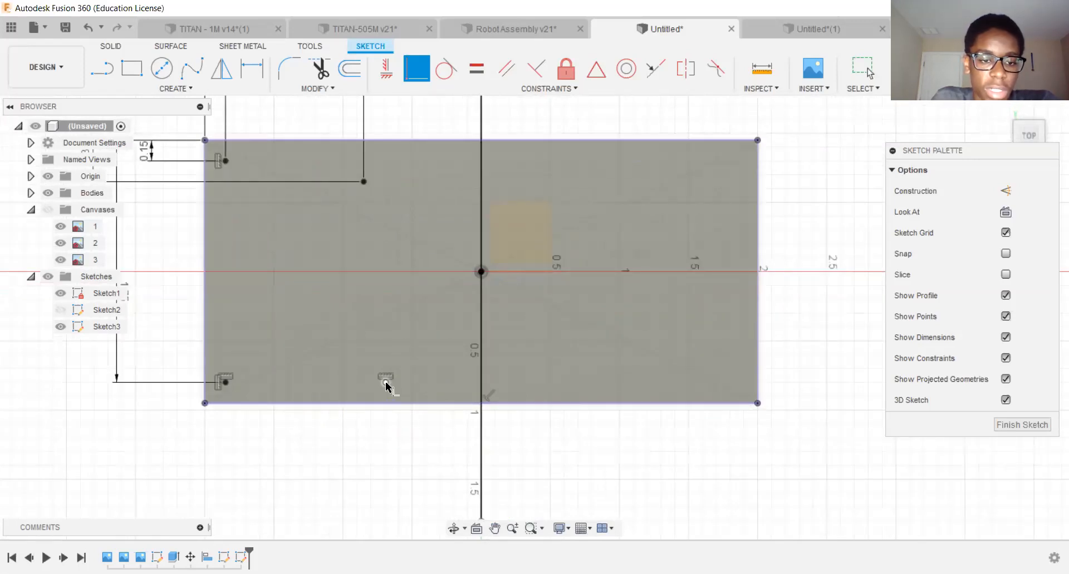
scroll(389, 386, "up", 2)
left_click(386, 382)
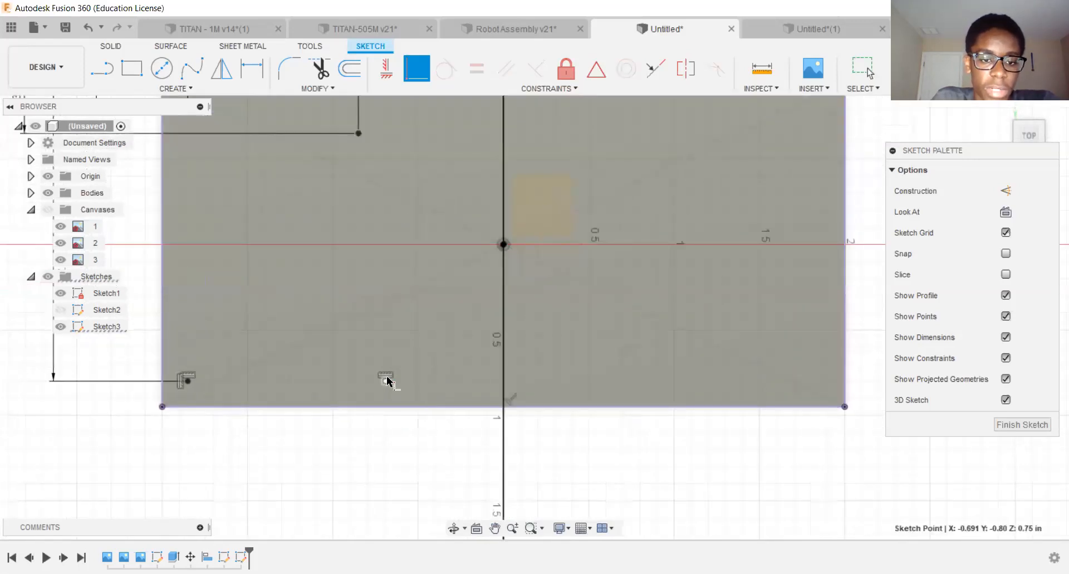
left_click(503, 324)
scroll(500, 319, "down", 2)
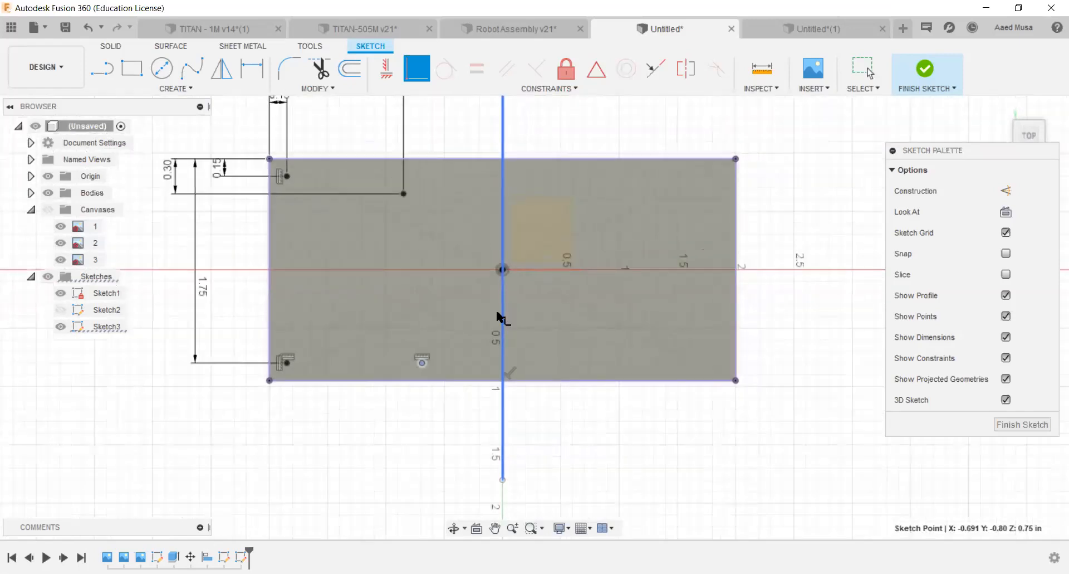
scroll(499, 318, "down", 1)
left_click(502, 317)
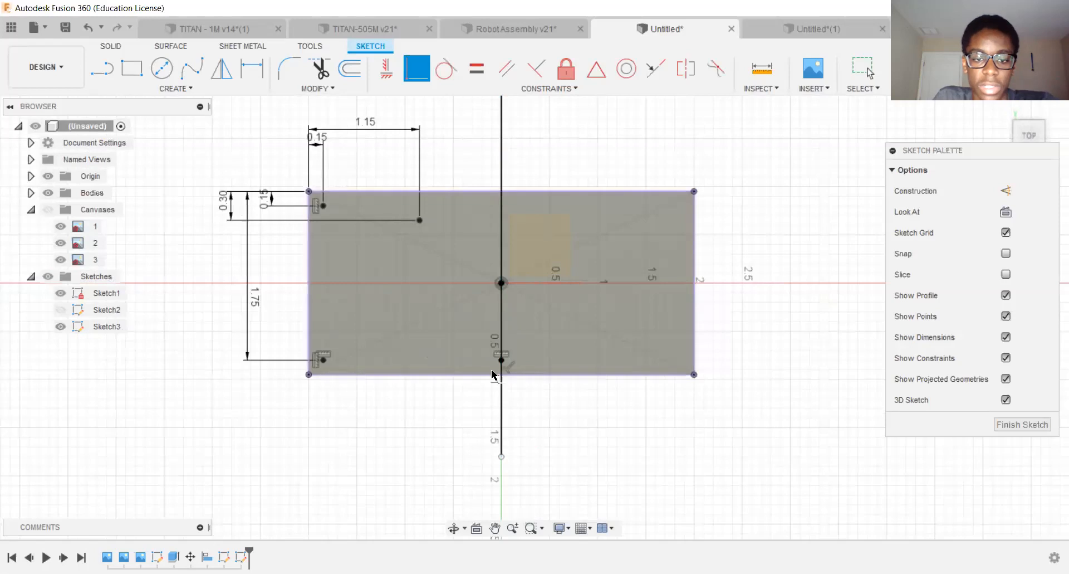
scroll(494, 372, "up", 2)
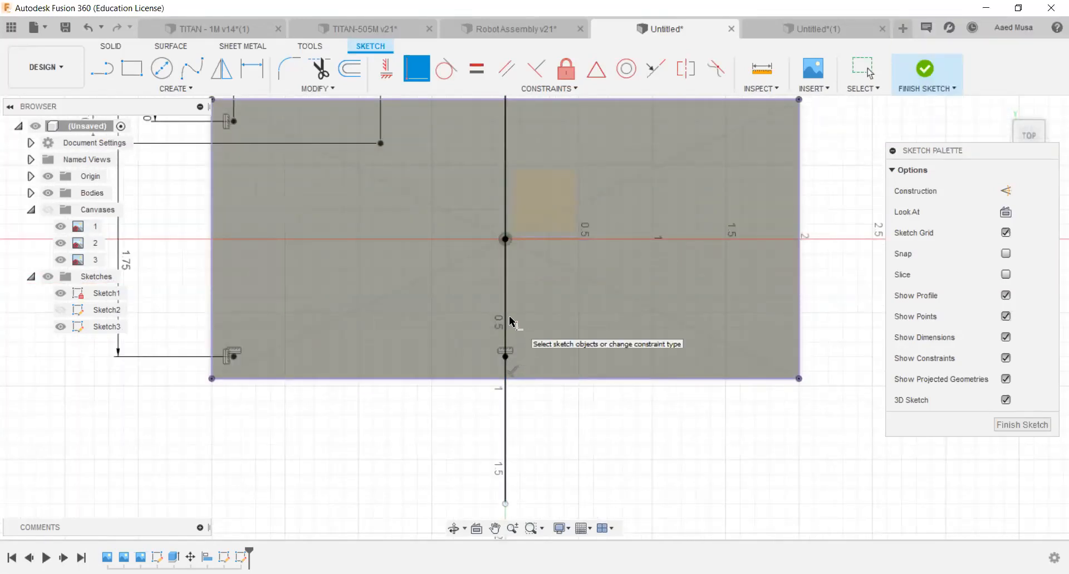
scroll(600, 328, "down", 4)
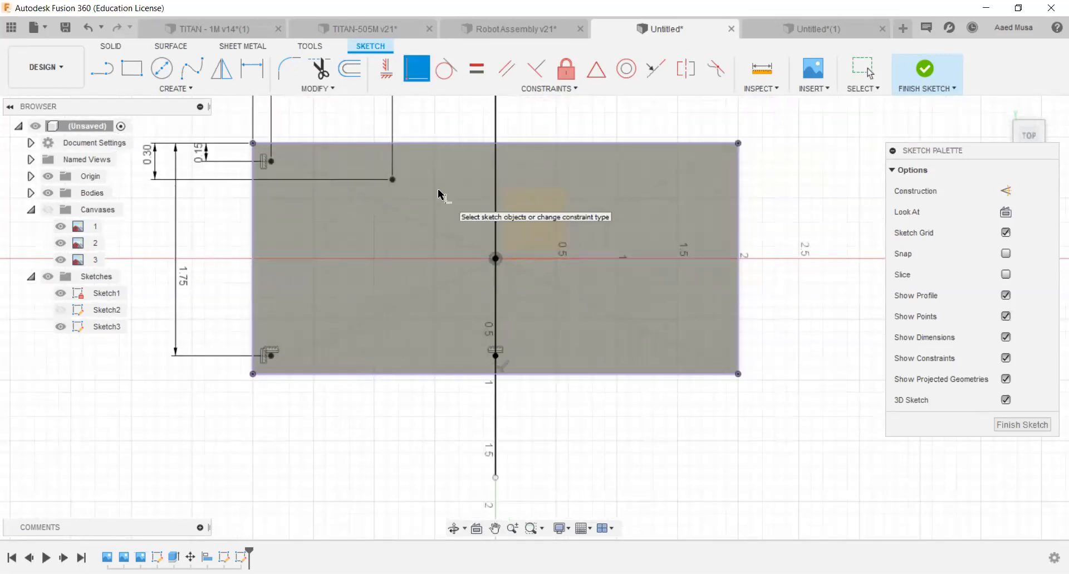
key("Escape")
scroll(518, 397, "up", 2)
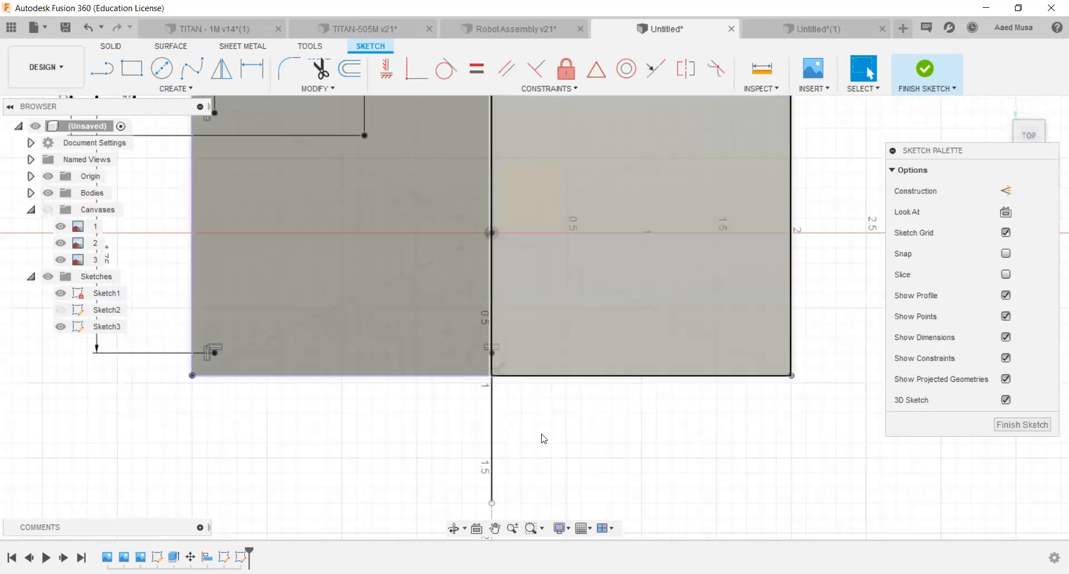
middle_click_drag(533, 439, 522, 440)
scroll(516, 415, "down", 1)
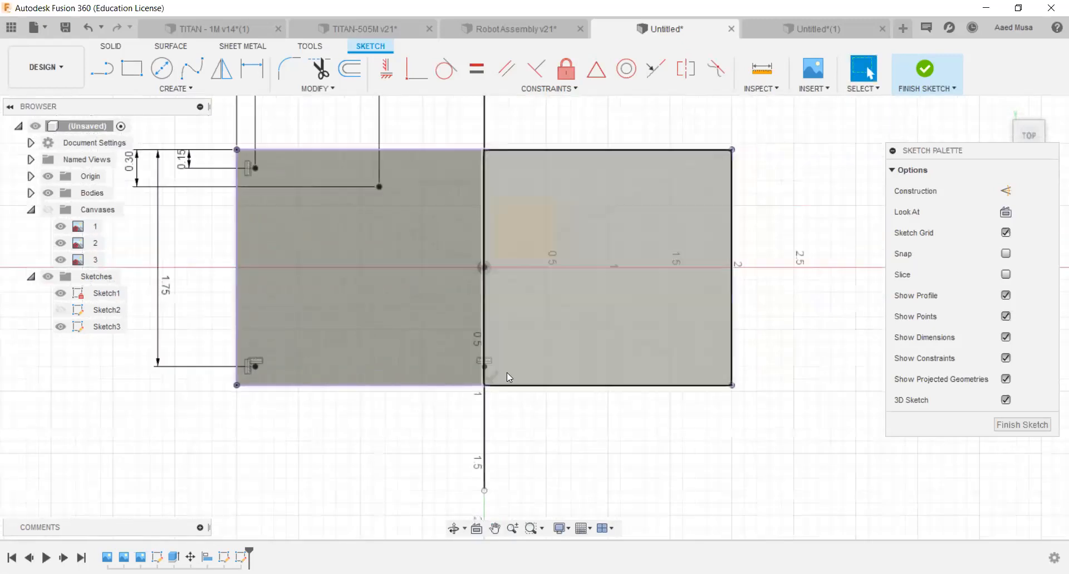
Show the reference canvases and examine the hole position dimensions on the second drawing for the point on the centre line.
scroll(509, 400, "down", 1)
scroll(509, 399, "up", 1)
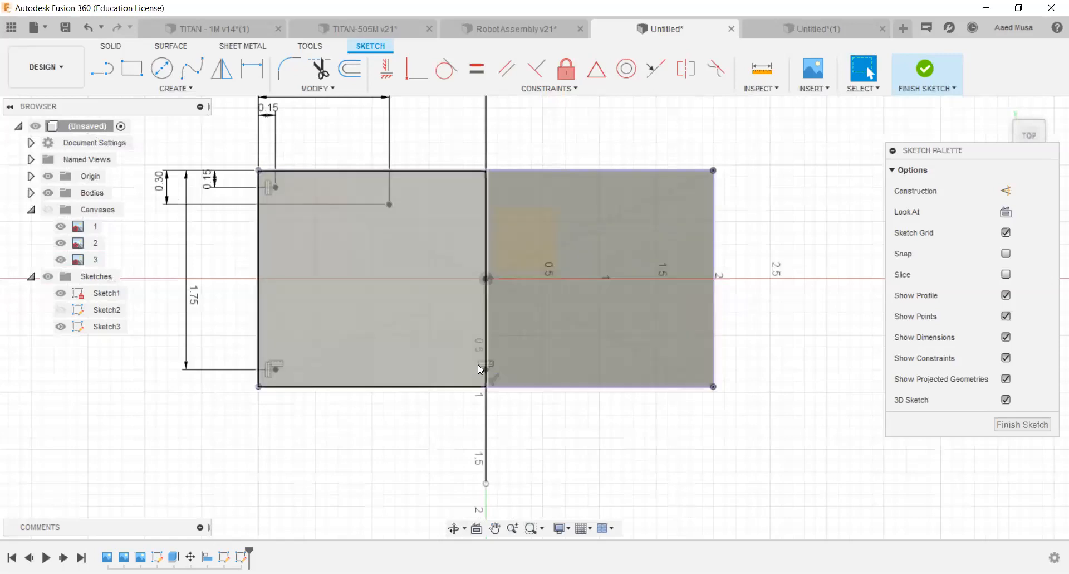
scroll(478, 364, "down", 1)
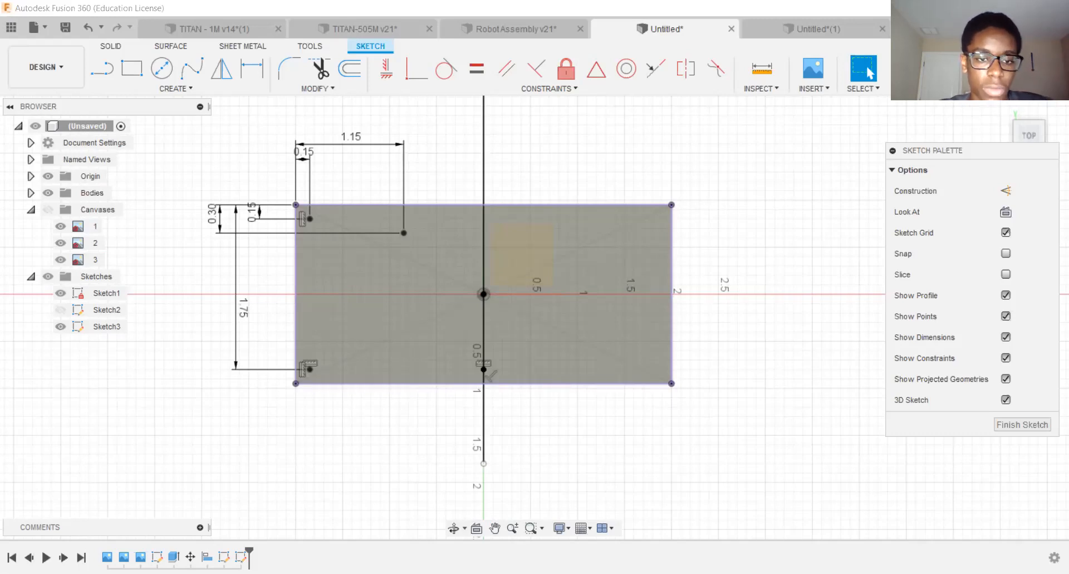
left_click(50, 209)
middle_click_drag(440, 254, 124, 254)
scroll(440, 256, "up", 8)
middle_click_drag(385, 239, 444, 256)
middle_click_drag(268, 323, 423, 320)
middle_click_drag(351, 339, 469, 331)
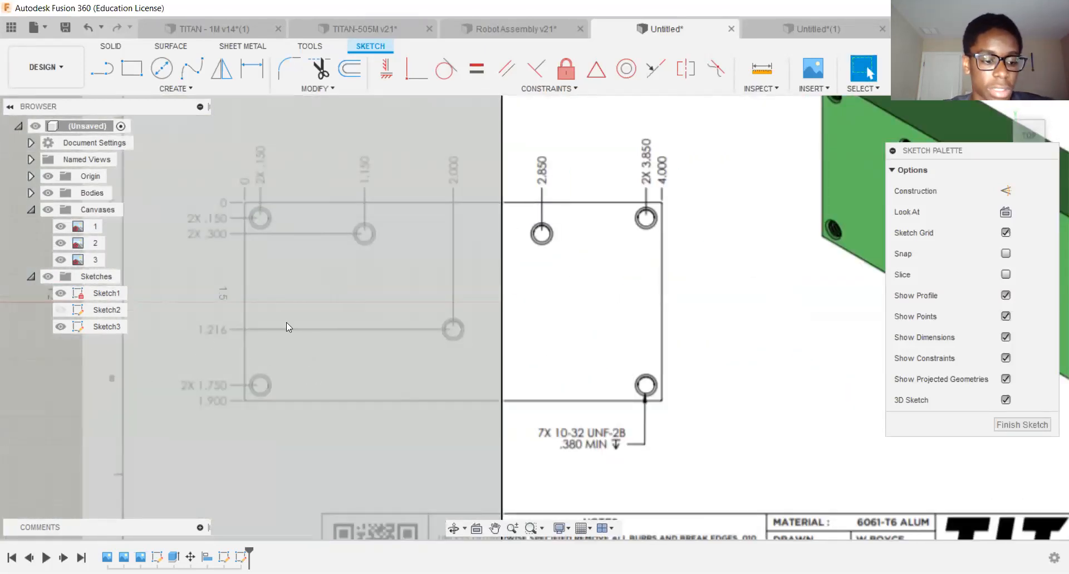
scroll(347, 227, "down", 8)
middle_click_drag(364, 268, 478, 302)
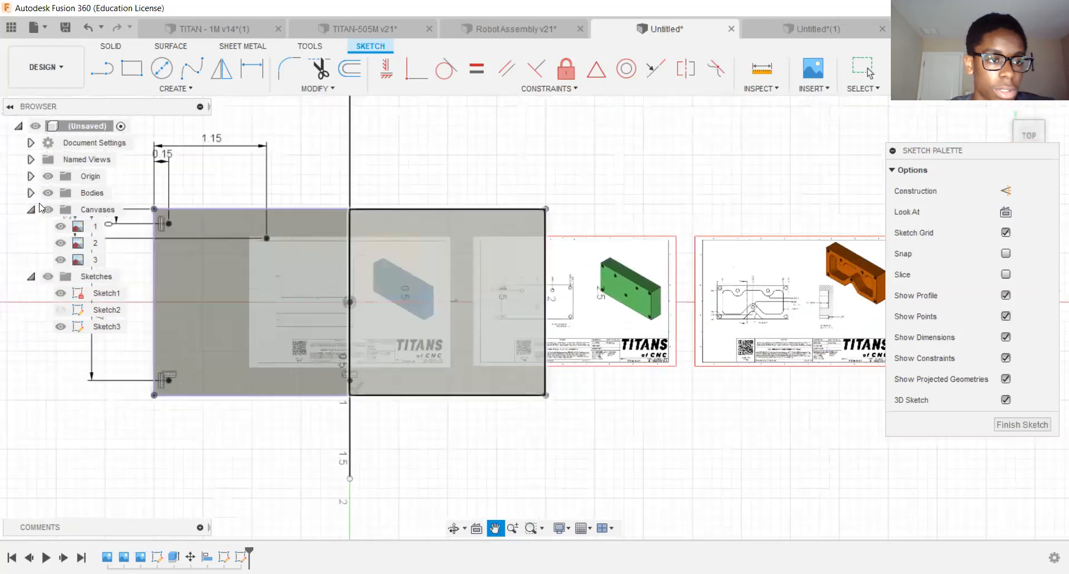
scroll(326, 276, "up", 3)
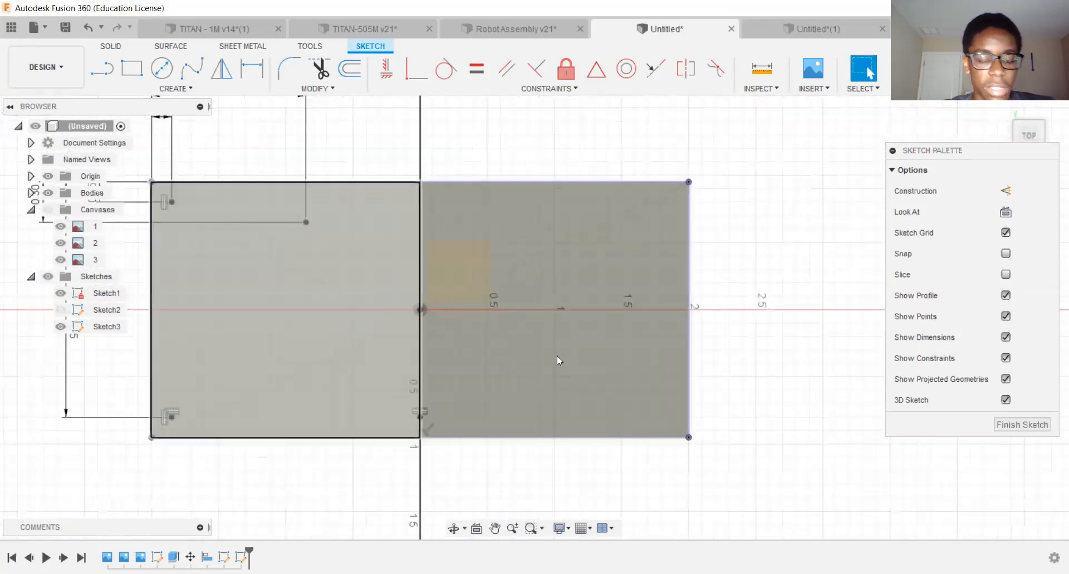
Try to add a vertical dimension from the rectangle's upper-left corner to the lower sketch point on the centre line.
key("d")
middle_click_drag(355, 268, 408, 266)
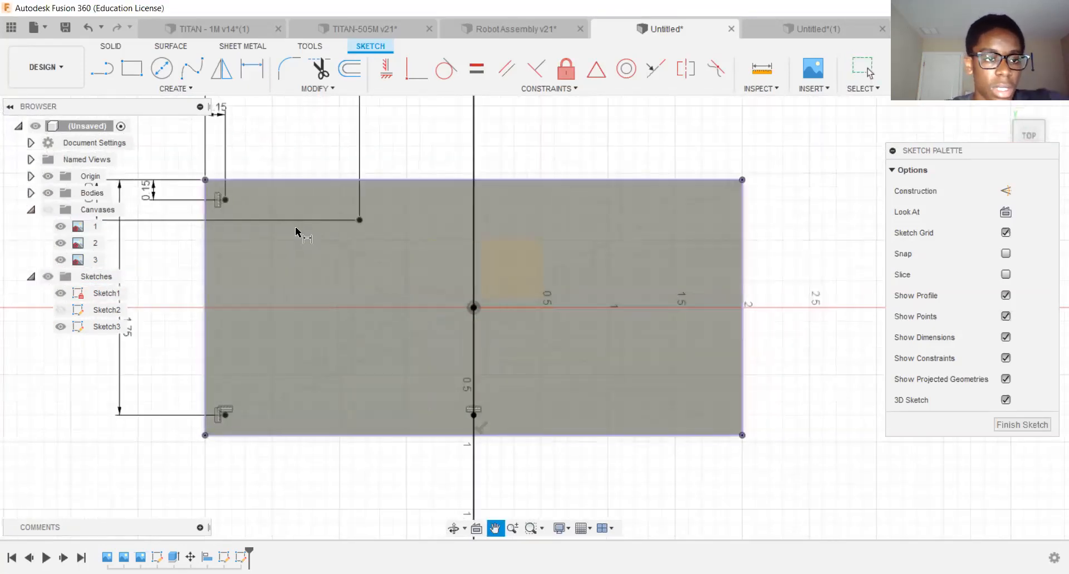
left_click(205, 179)
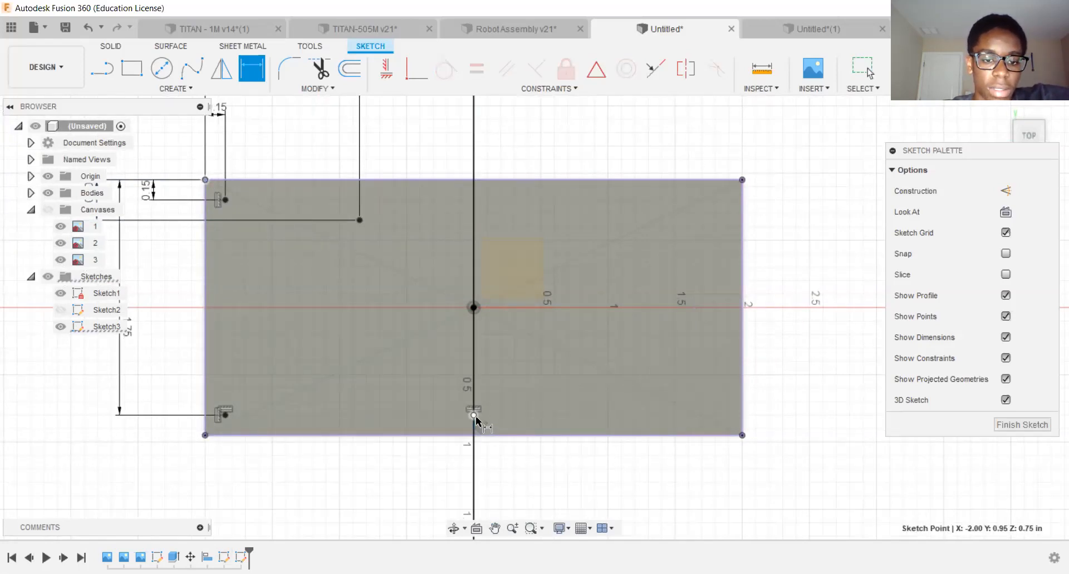
left_click(474, 416)
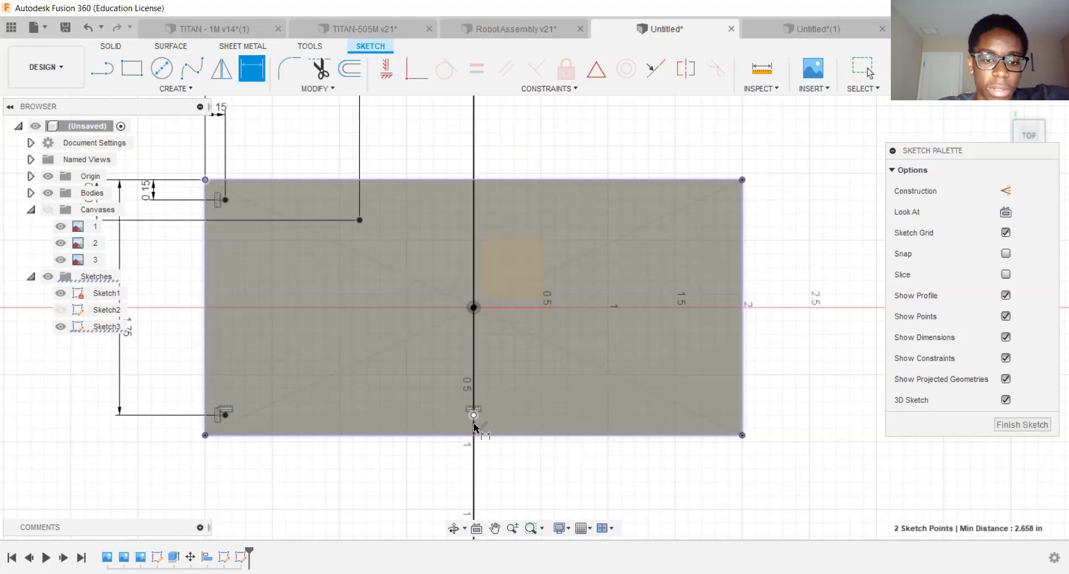
middle_click_drag(182, 381, 349, 397)
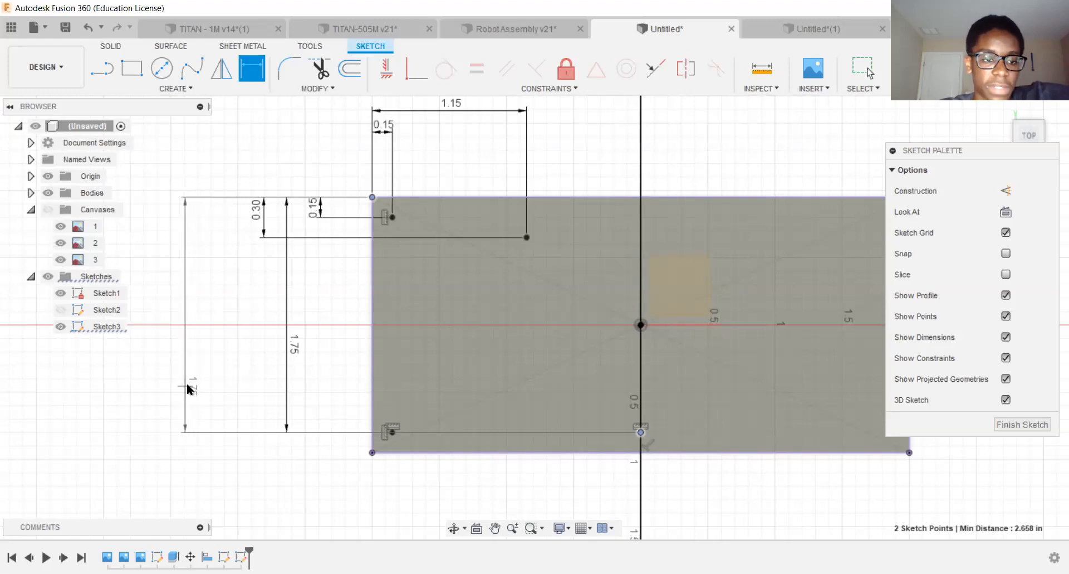
left_click(195, 385)
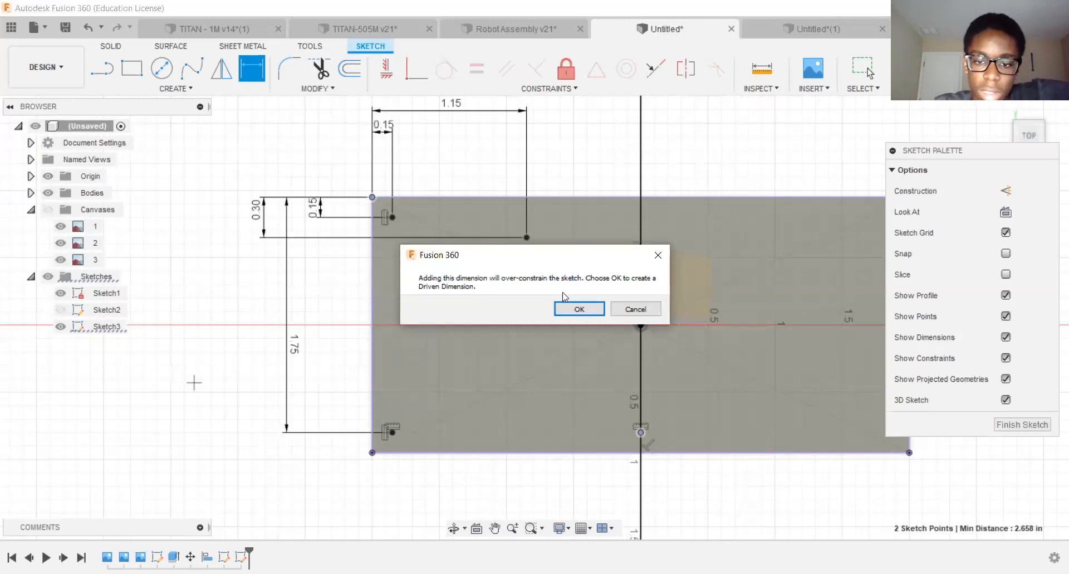
left_click(635, 309)
scroll(613, 373, "up", 5)
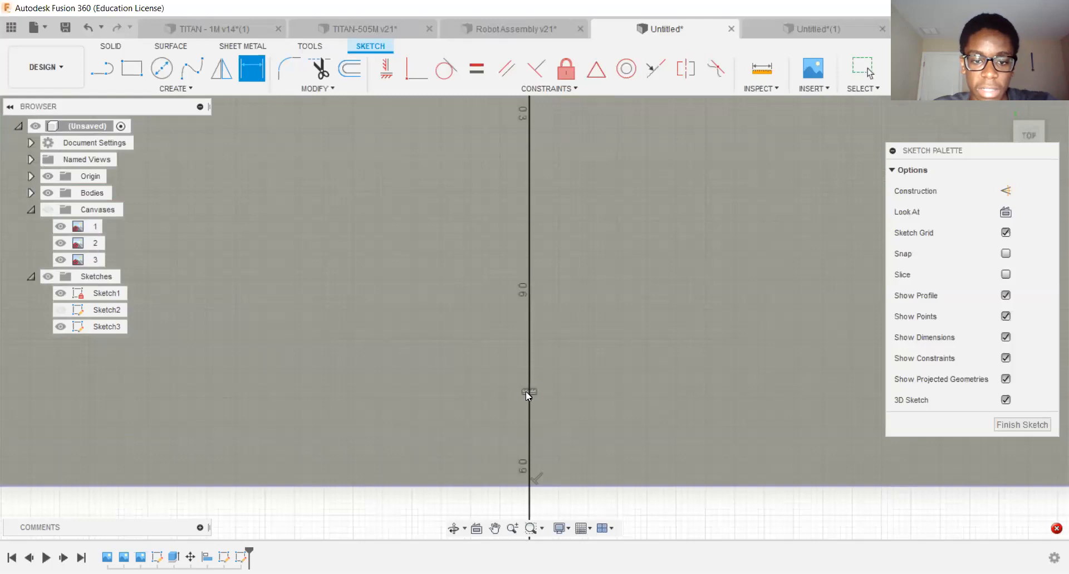
key("Escape")
Delete the horizontal constraint that ties the centre-line sketch point to the lower-left sketch point.
scroll(529, 389, "down", 5)
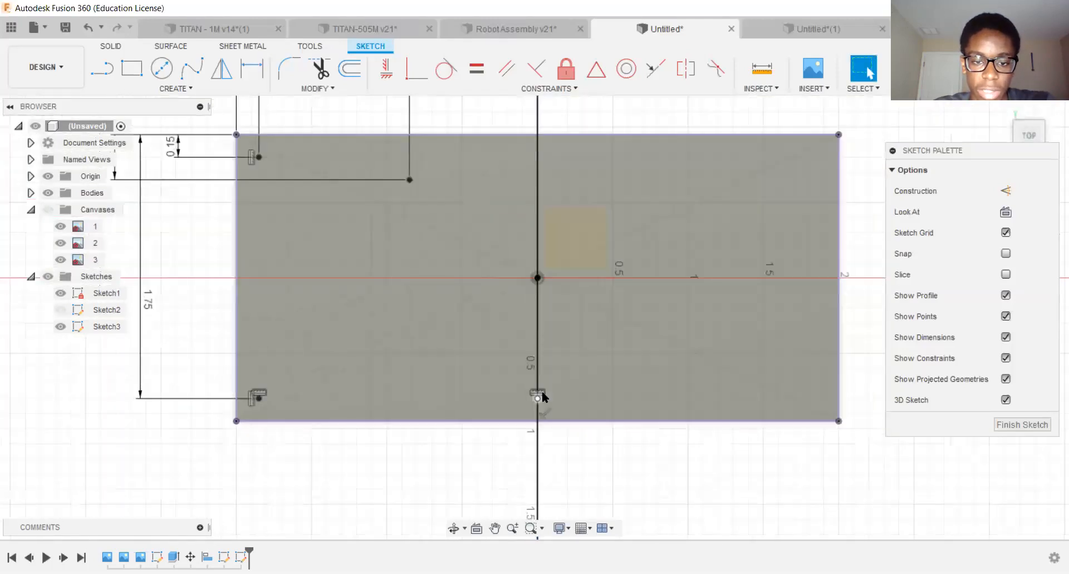
left_click(541, 392)
key("Delete")
scroll(552, 412, "down", 2)
scroll(552, 439, "up", 1)
scroll(552, 435, "up", 2)
middle_click_drag(551, 425, 576, 448)
scroll(470, 267, "down", 2)
middle_click_drag(469, 272, 469, 275)
scroll(469, 274, "down", 1)
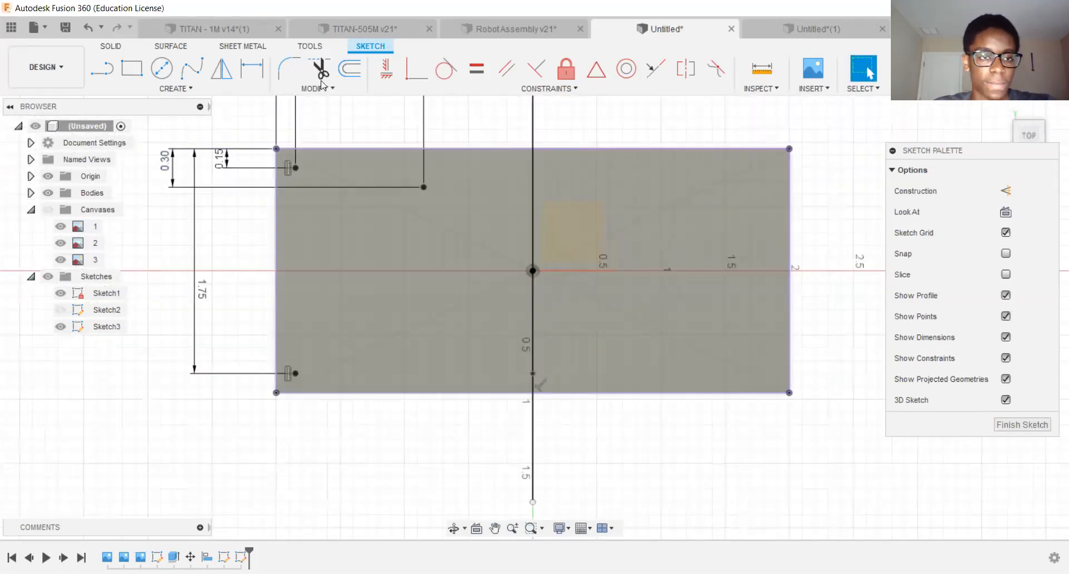
key("d")
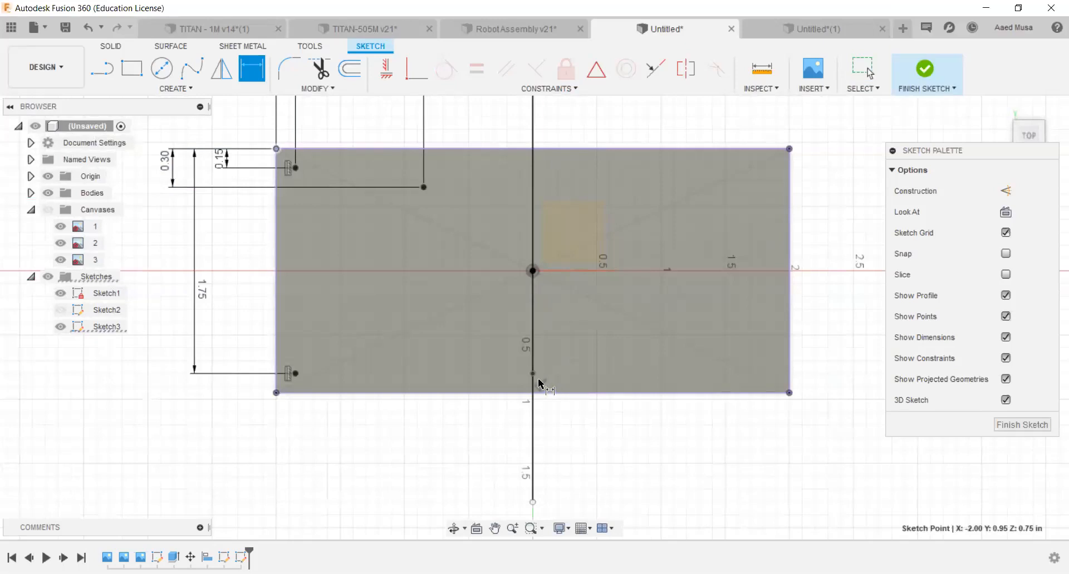
key("Escape")
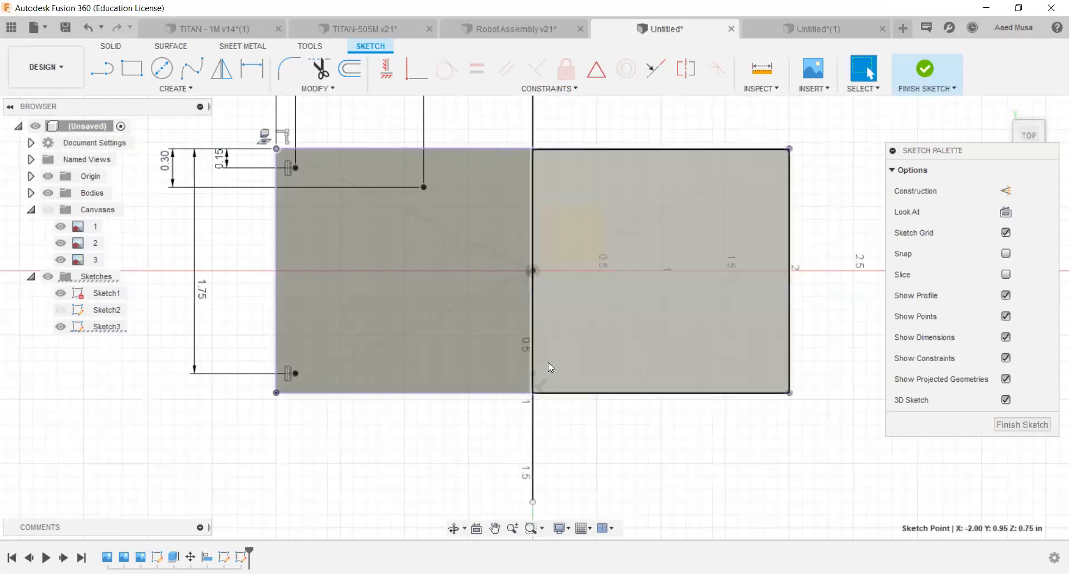
left_click(547, 379)
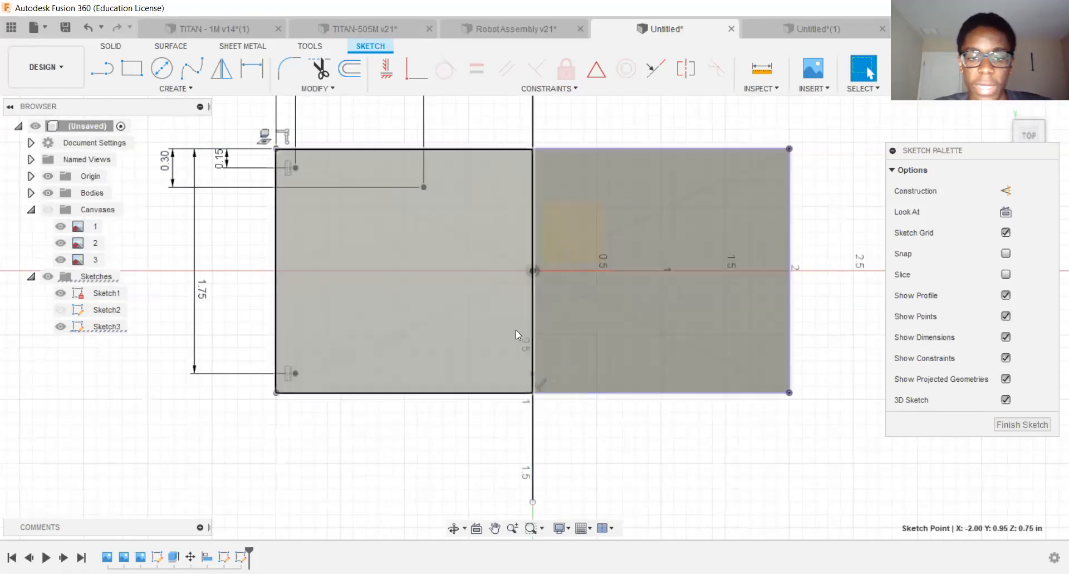
left_click(516, 330)
scroll(527, 393, "up", 1)
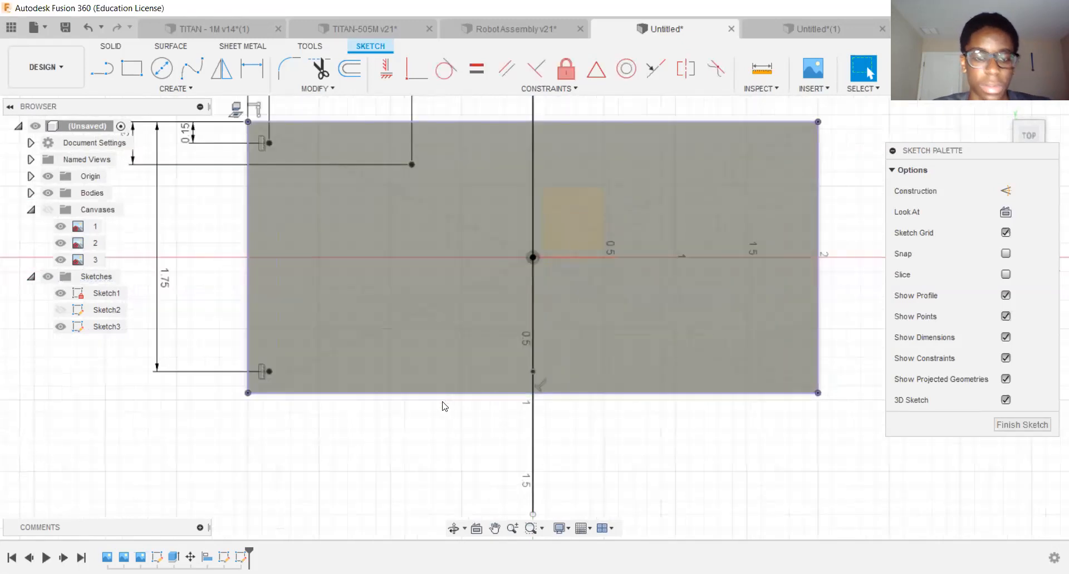
Dimension the centre-line sketch point vertically from the rectangle's upper-left corner and set the distance to 1.216 in.
scroll(451, 420, "down", 2)
key("d")
left_click(519, 382)
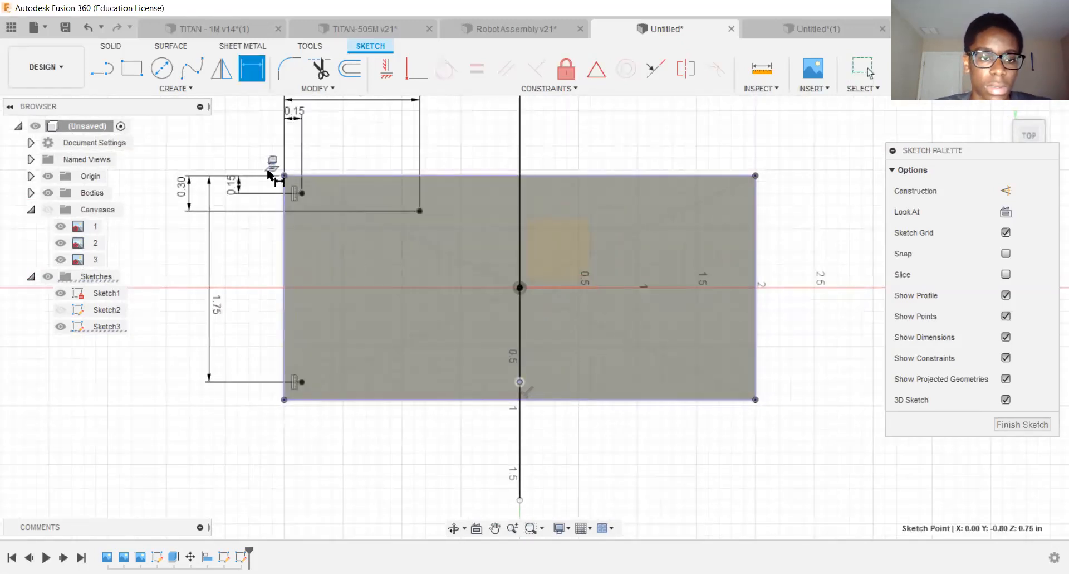
left_click(284, 176)
scroll(280, 325, "down", 1)
scroll(223, 334, "up", 1)
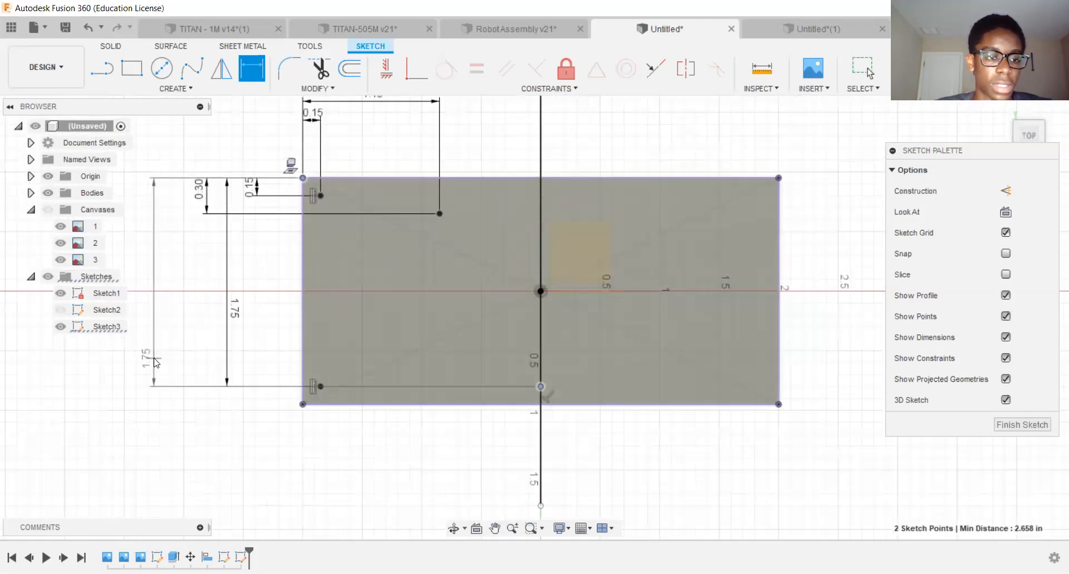
left_click(154, 363)
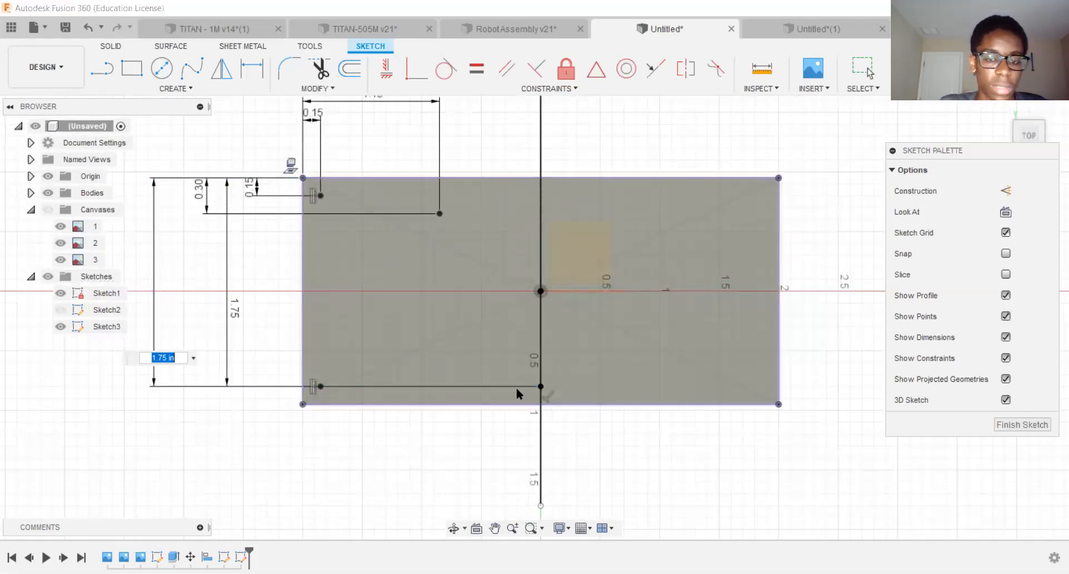
type("1")
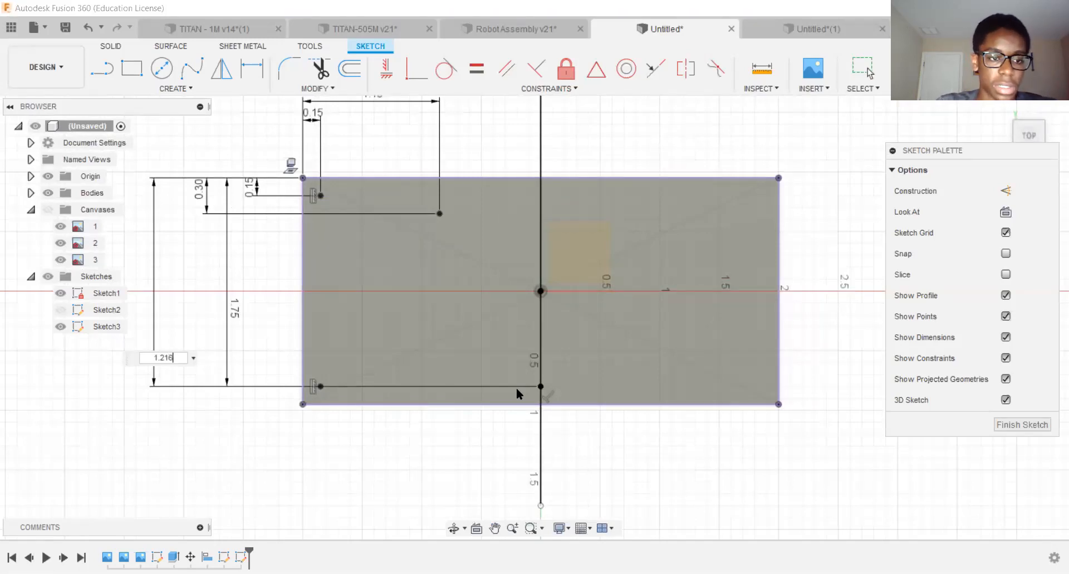
type(".216")
key("Return")
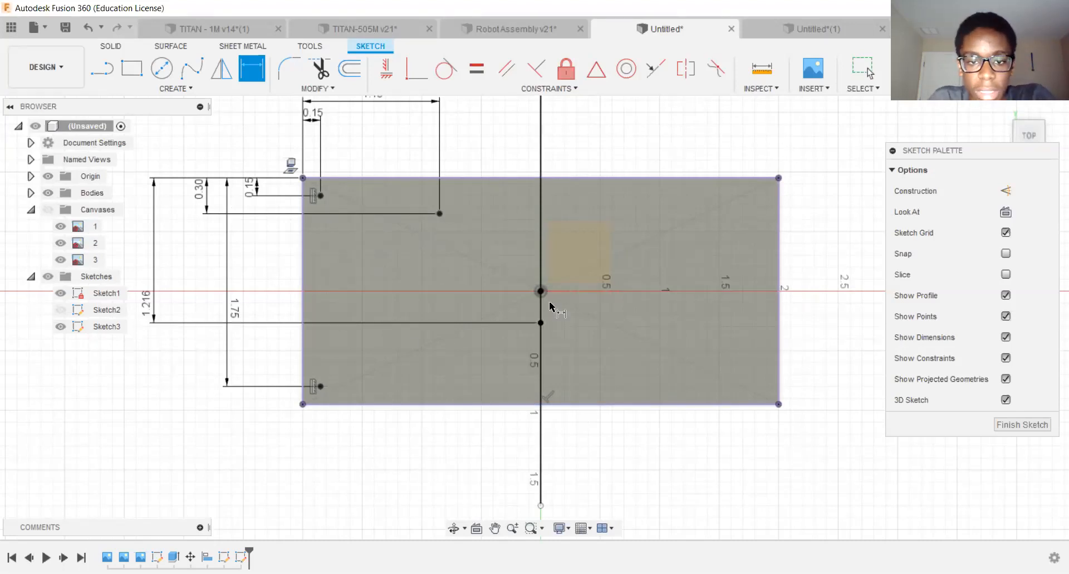
scroll(543, 292, "up", 3)
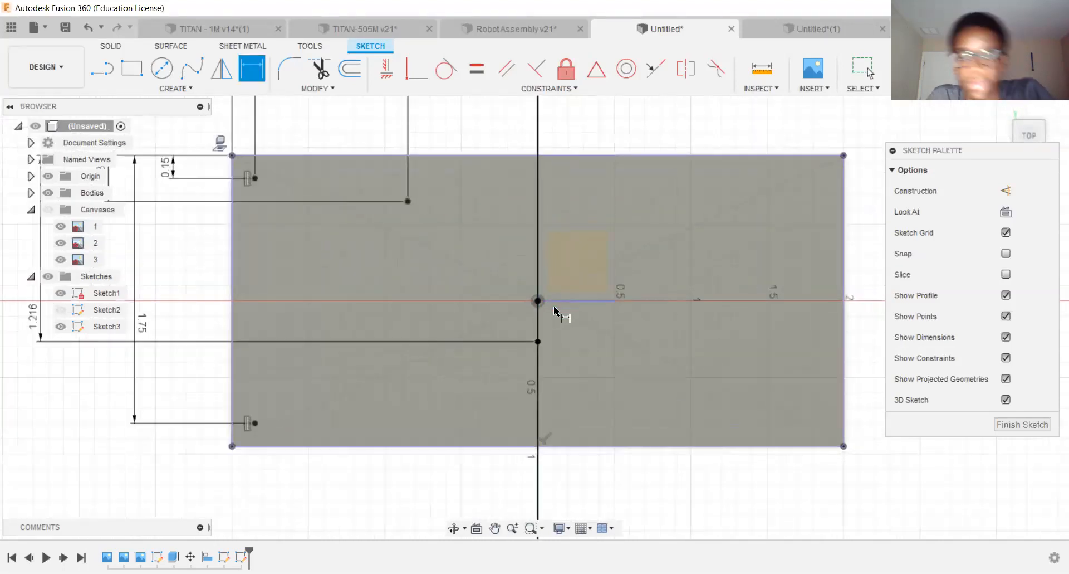
scroll(537, 271, "down", 2)
scroll(475, 188, "down", 1)
middle_click_drag(519, 277, 477, 275)
scroll(477, 276, "down", 2)
scroll(563, 294, "up", 1)
mouse_move(568, 435)
middle_mouse_down()
mouse_move(587, 449)
mouse_move(576, 447)
middle_mouse_up()
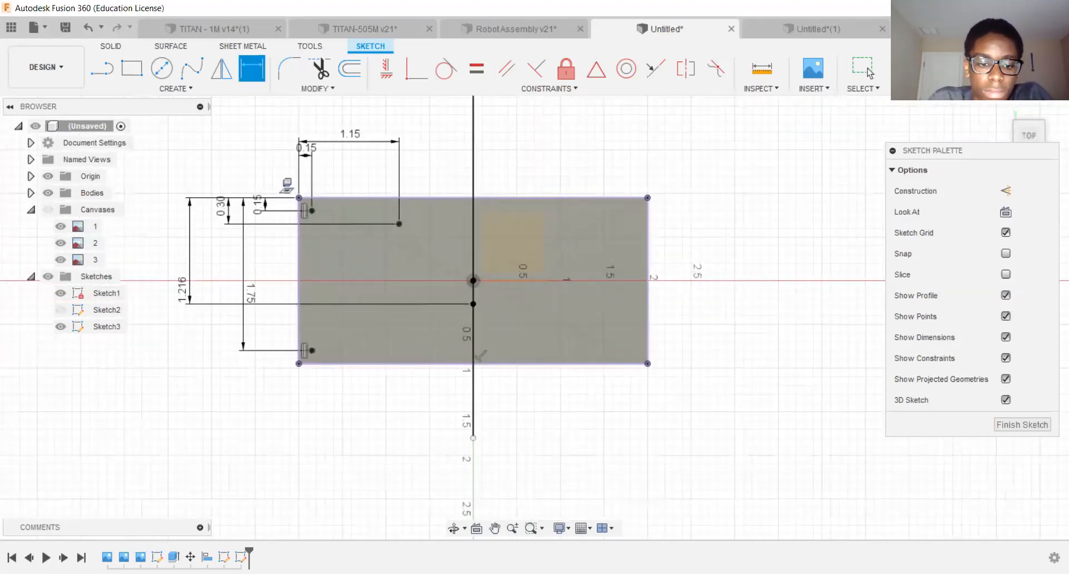
scroll(524, 393, "up", 1)
middle_click_drag(564, 435, 603, 455)
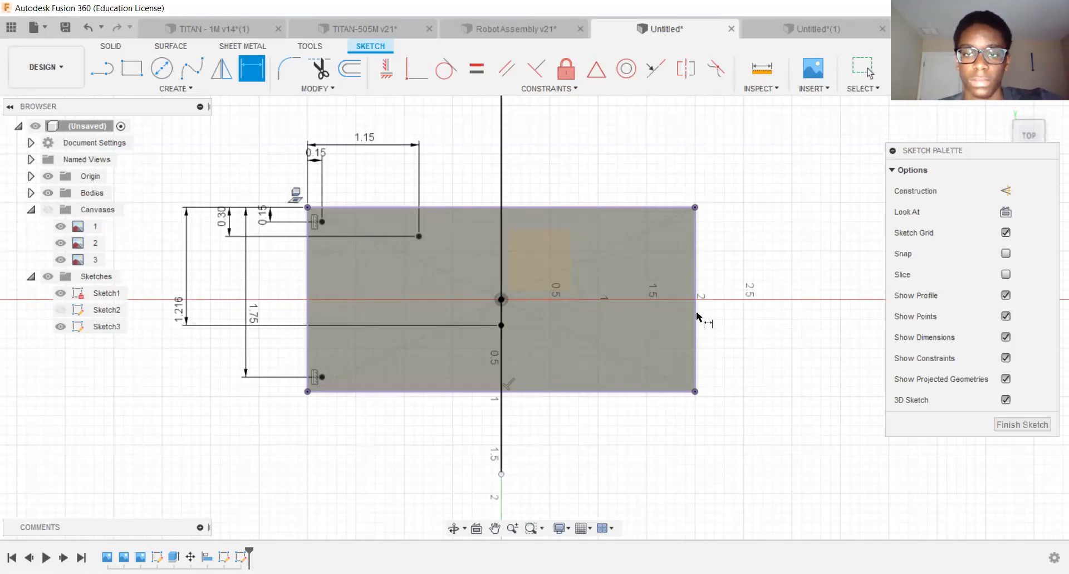
scroll(323, 199, "up", 2)
scroll(419, 238, "down", 2)
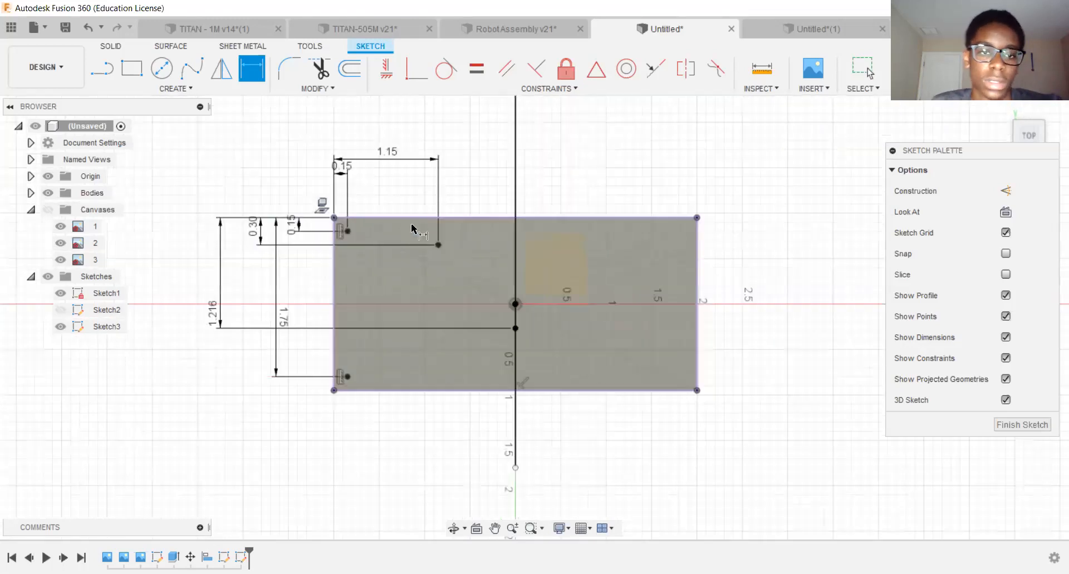
key("Escape")
middle_click_drag(593, 301, 581, 306)
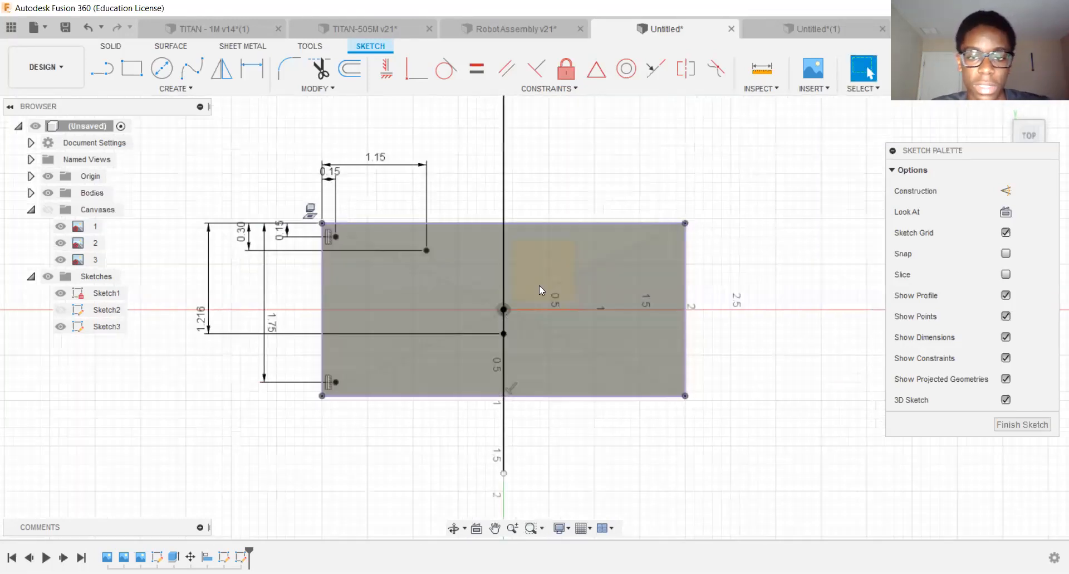
scroll(546, 289, "up", 1)
scroll(512, 261, "down", 1)
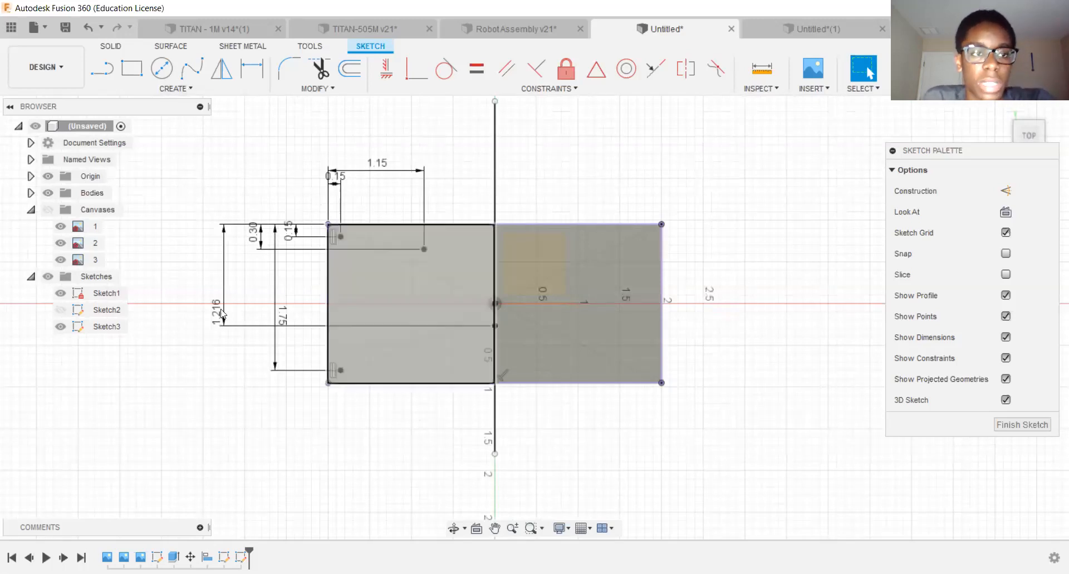
Mirror the four hole sketch points, including the one on the centre line, across the vertical centre line.
left_click(190, 88)
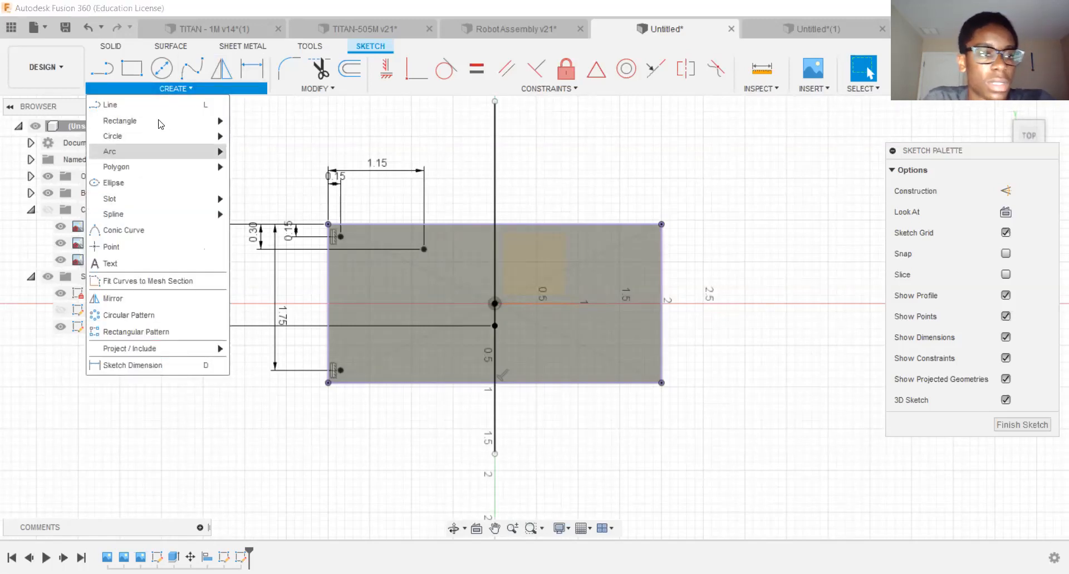
left_click(121, 298)
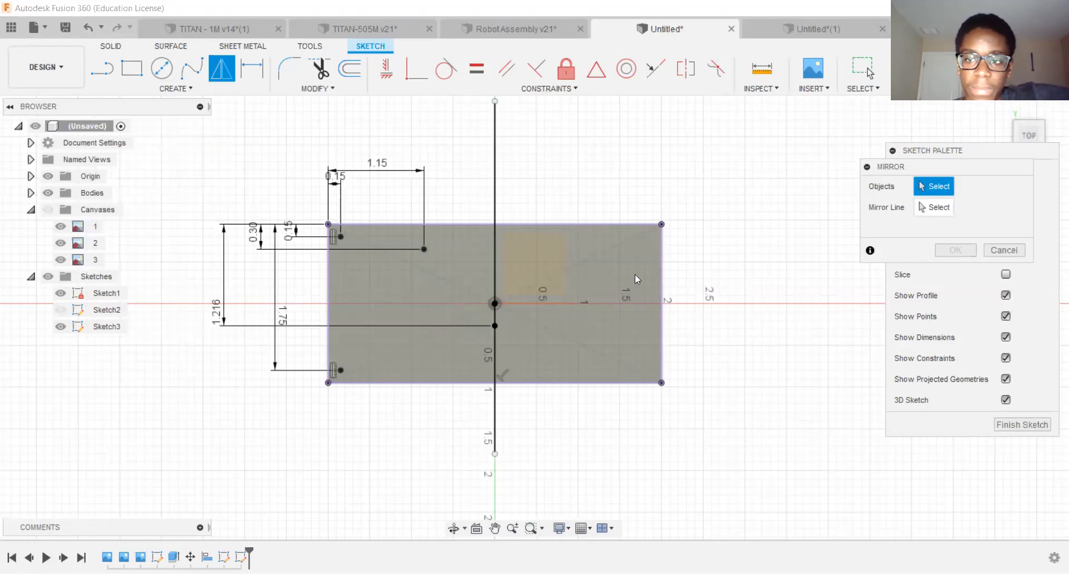
mouse_move(952, 171)
left_mouse_down()
mouse_move(960, 194)
mouse_move(961, 182)
left_mouse_up()
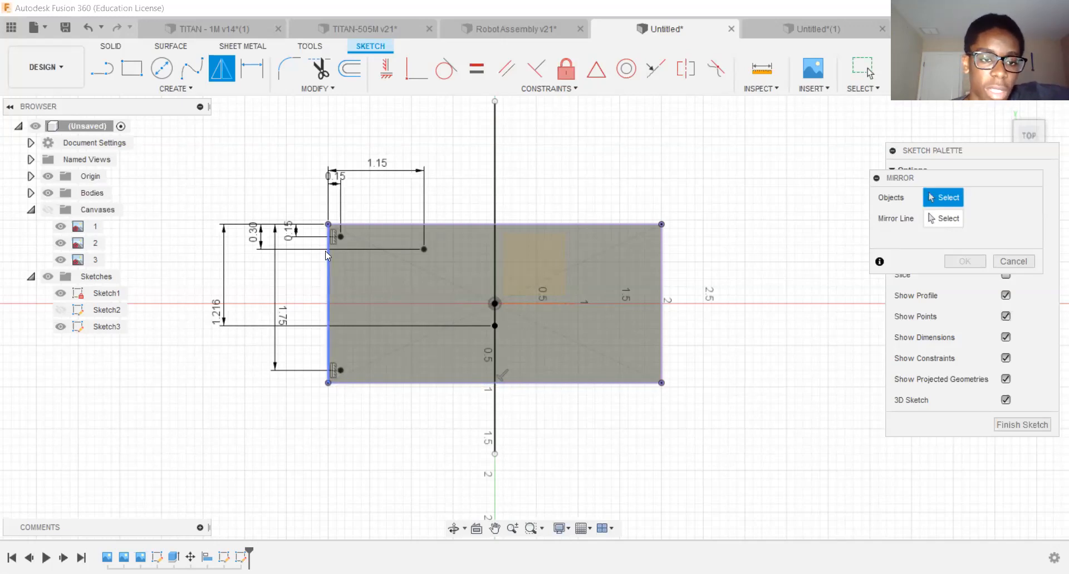
scroll(334, 239, "up", 3)
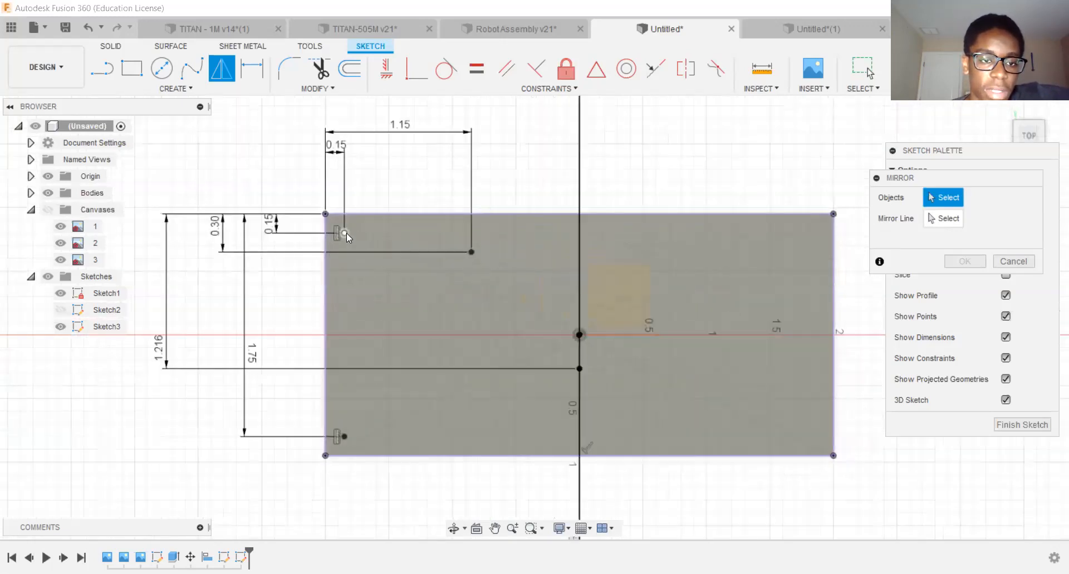
left_click(345, 232)
left_click(471, 252)
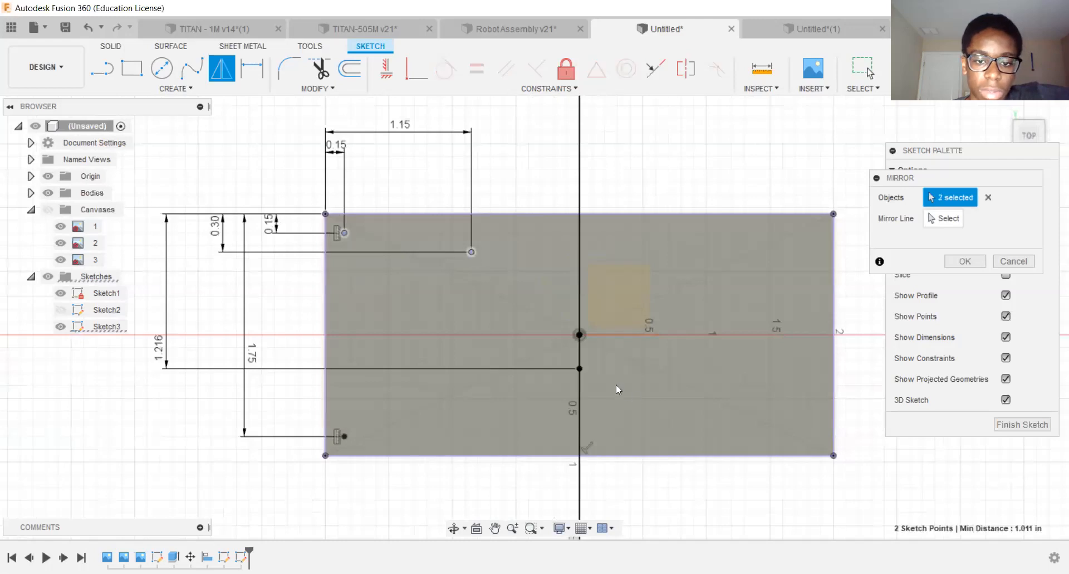
left_click(580, 368)
left_click(344, 436)
scroll(378, 297, "down", 2)
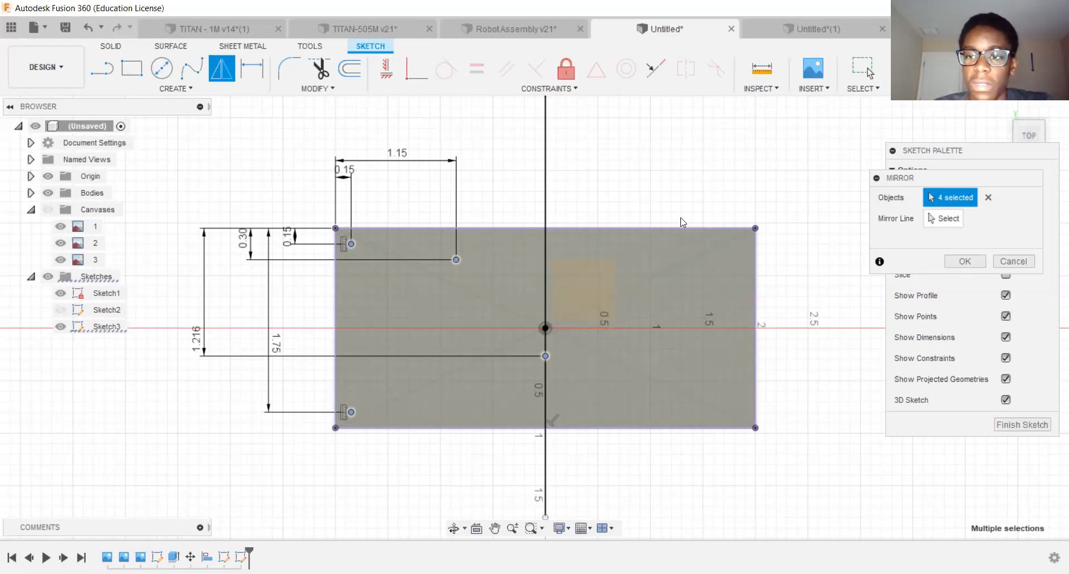
left_click_drag(916, 177, 602, 110)
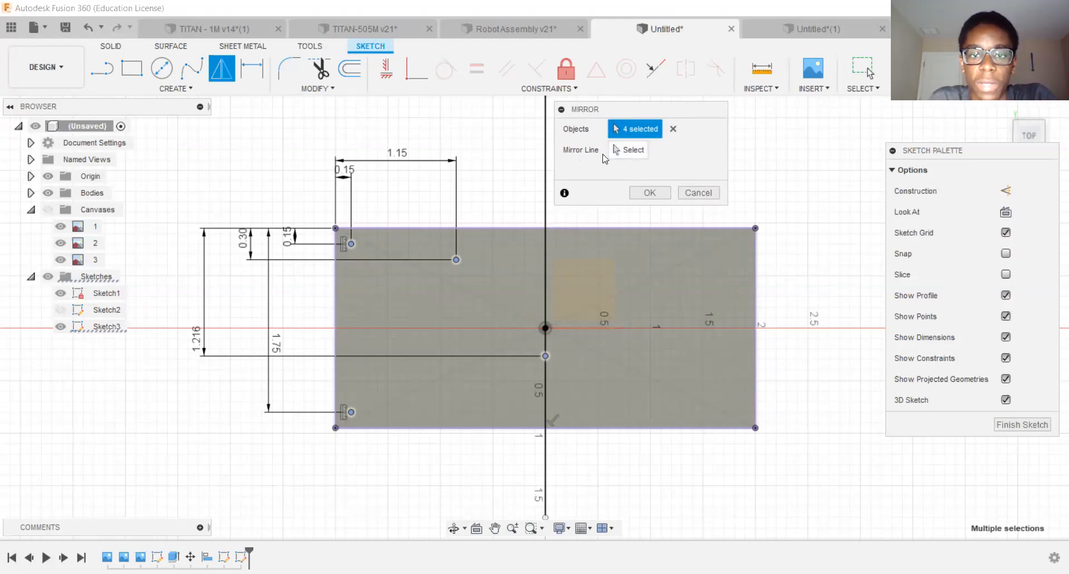
left_click(634, 149)
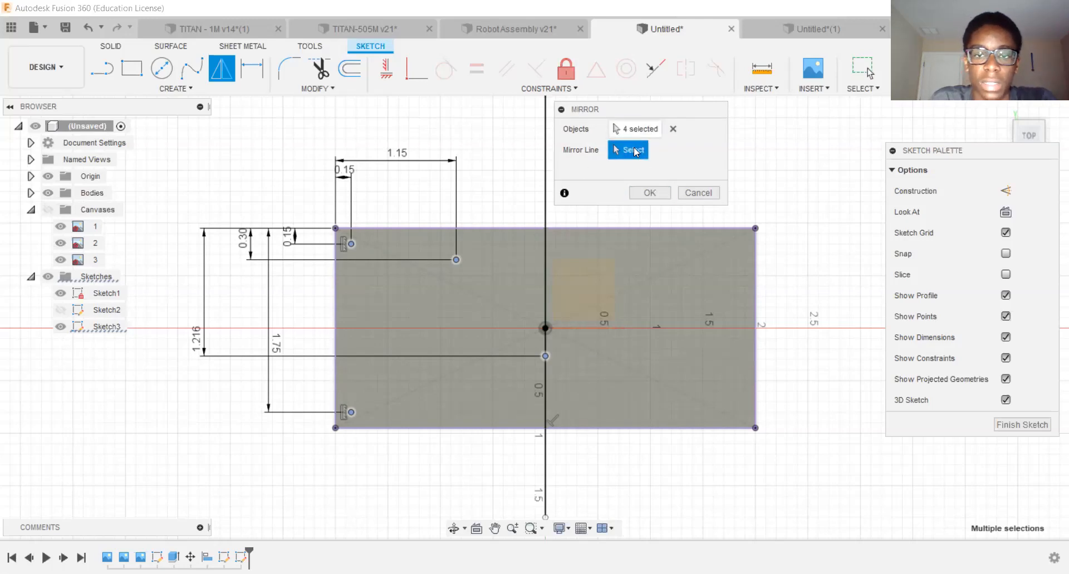
left_click_drag(659, 115, 927, 121)
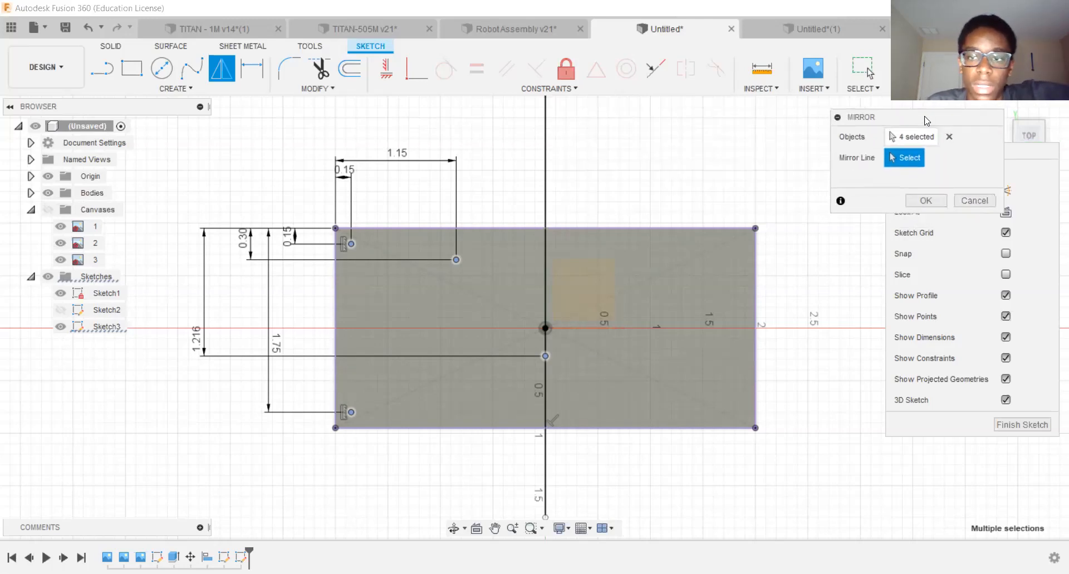
scroll(500, 273, "down", 2)
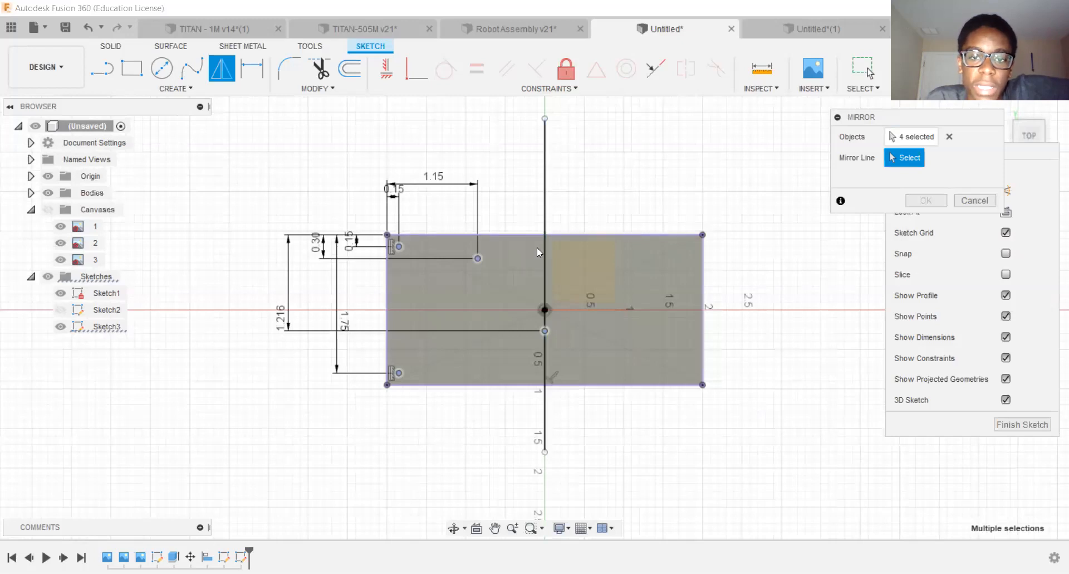
left_click(545, 178)
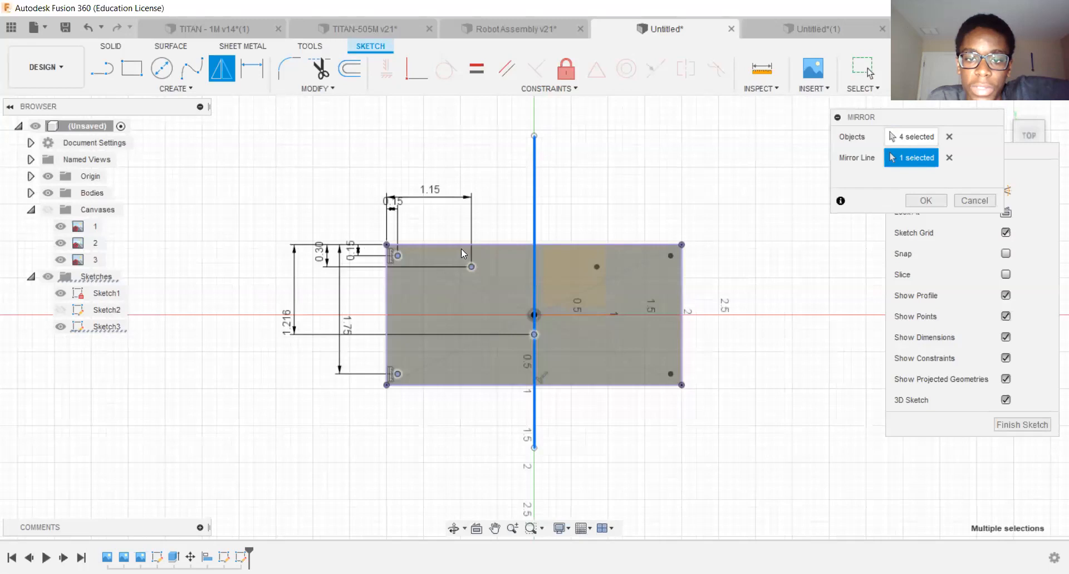
left_click(927, 203)
Examine the mirrored sketch points and their symmetry constraints on the rectangle's top face.
scroll(529, 332, "up", 5)
scroll(520, 323, "down", 1)
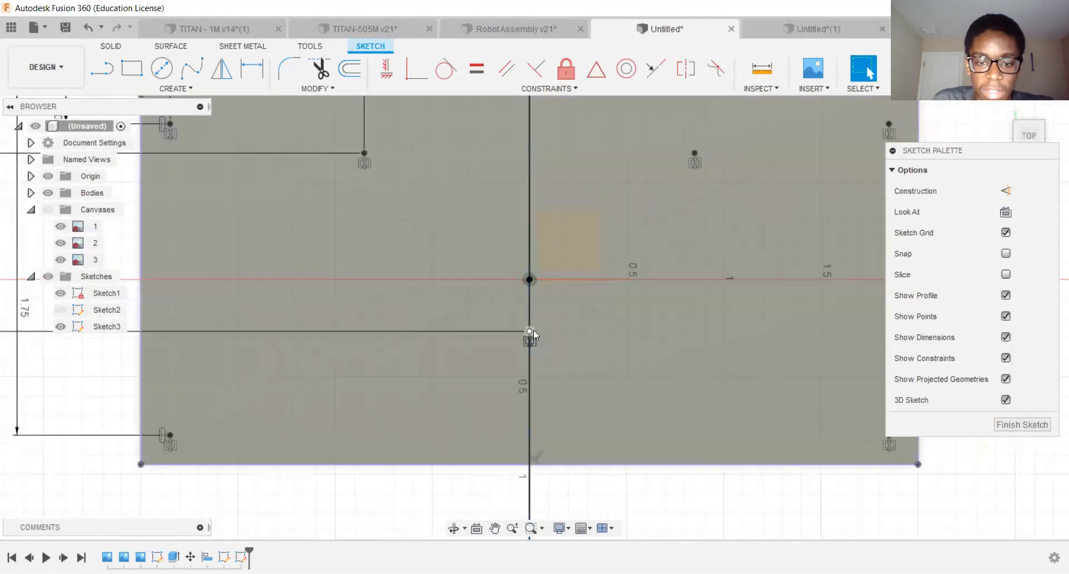
scroll(530, 332, "down", 2)
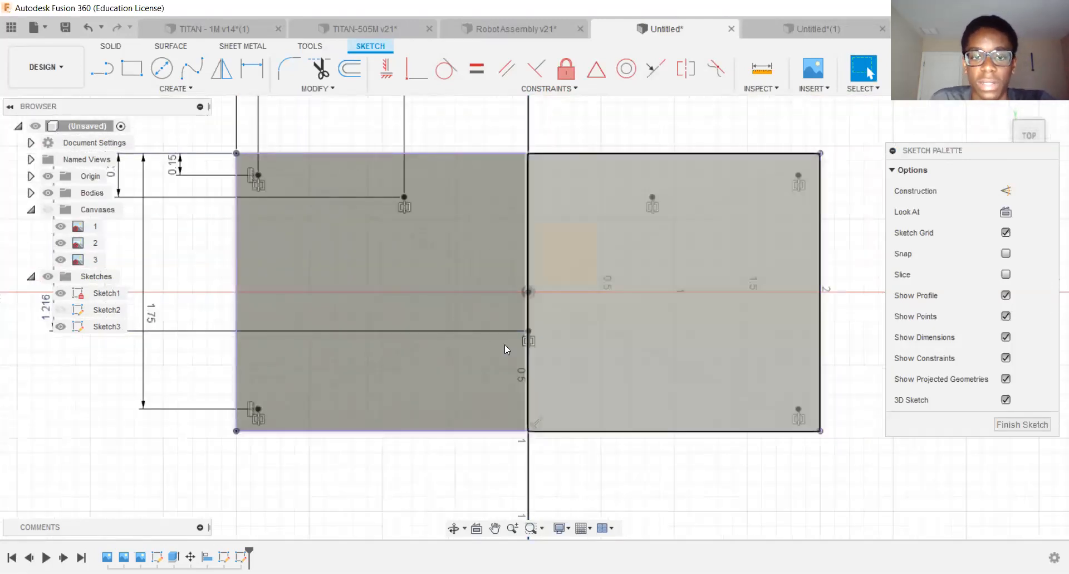
scroll(403, 209, "down", 1)
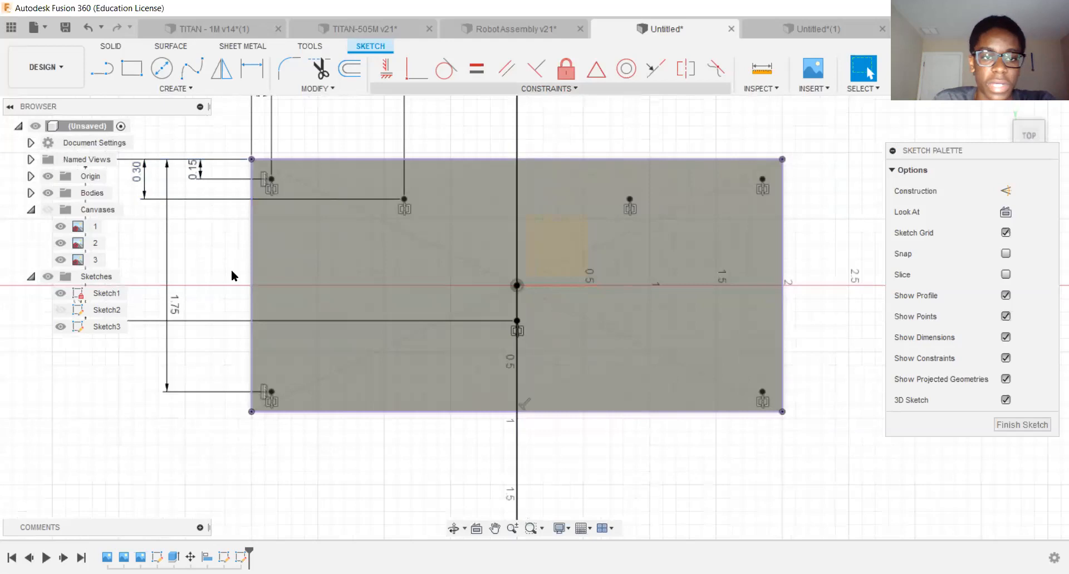
scroll(386, 278, "down", 2)
middle_click_drag(495, 204, 470, 194)
scroll(468, 194, "down", 2)
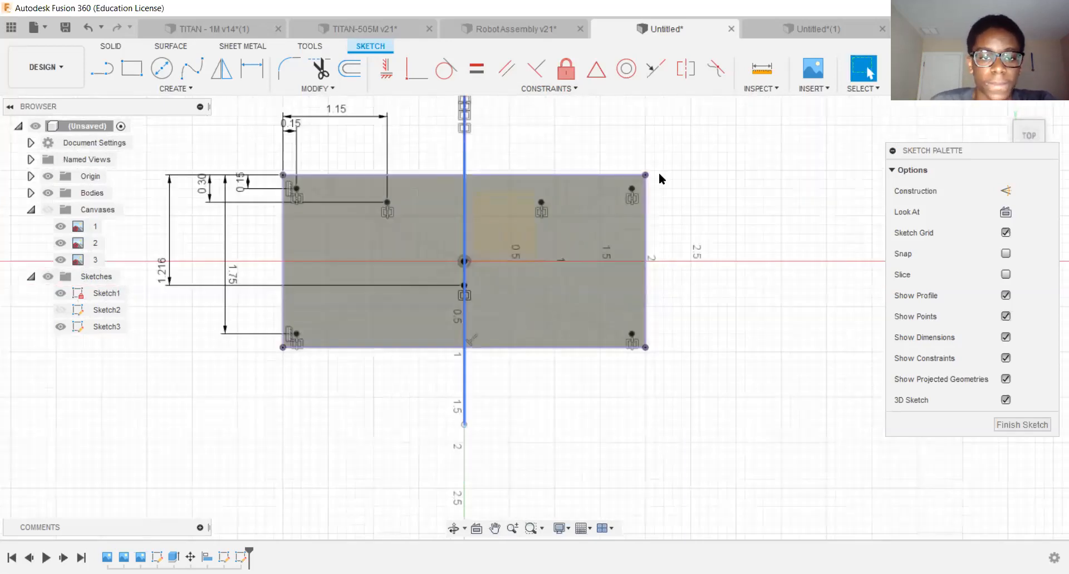
left_click(660, 174)
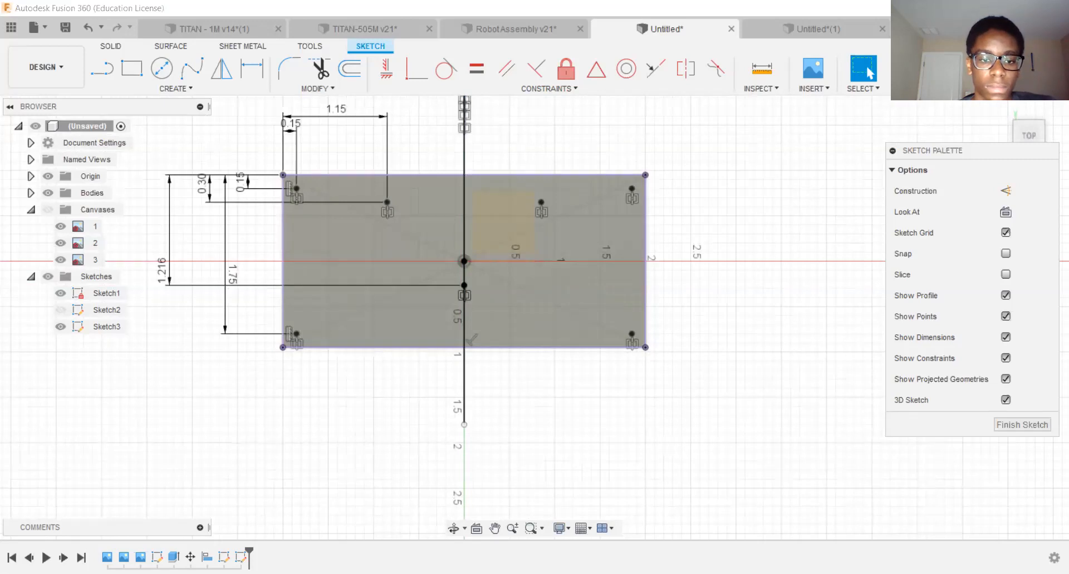
scroll(353, 254, "down", 3)
middle_click_drag(480, 383, 523, 408)
scroll(513, 252, "up", 1)
scroll(514, 253, "up", 2)
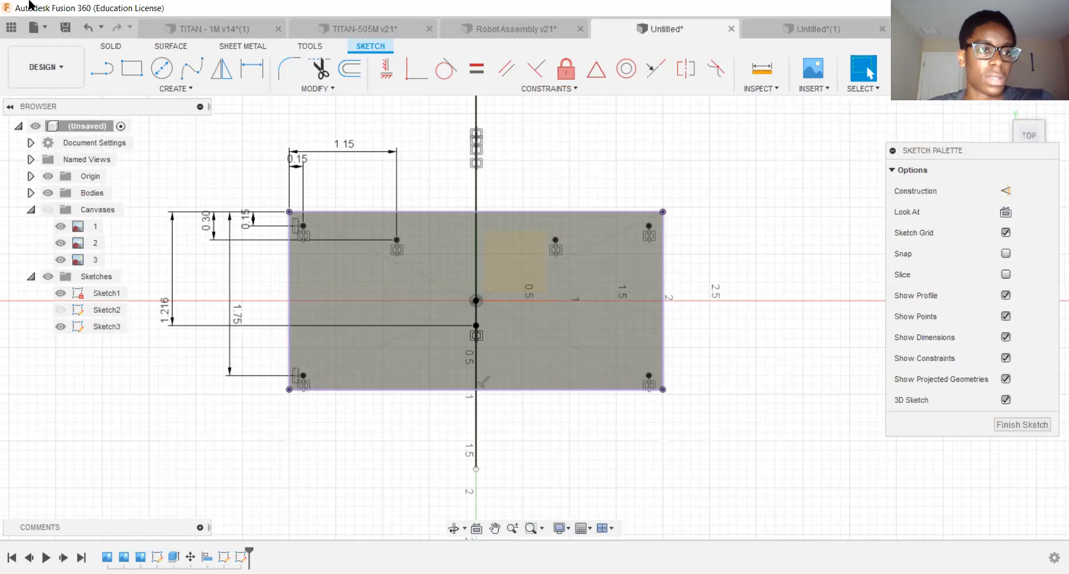
Save the design under the name "1st part".
left_click(66, 32)
key("BackSpace")
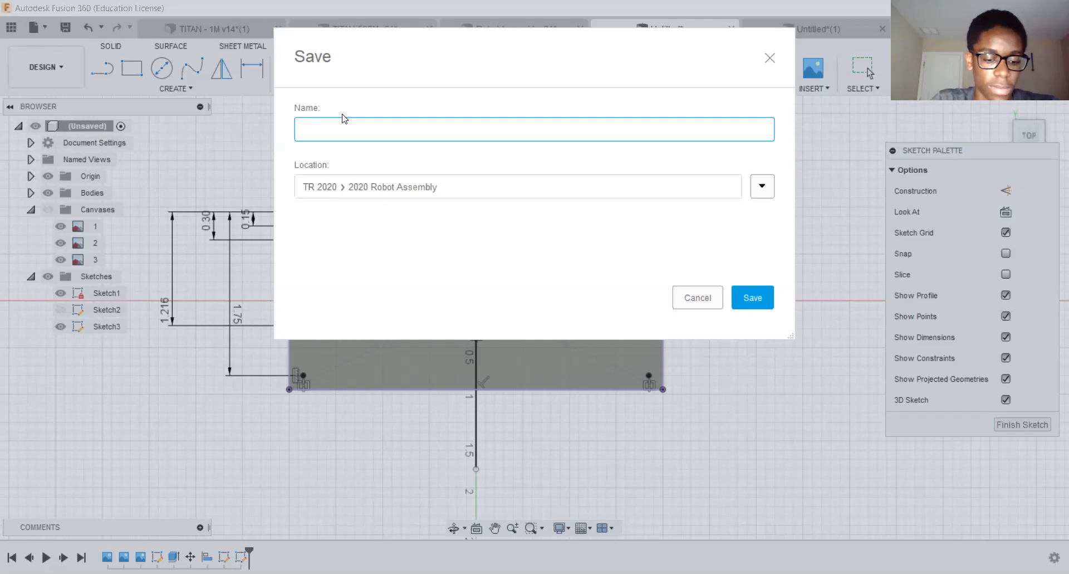
type("1st part")
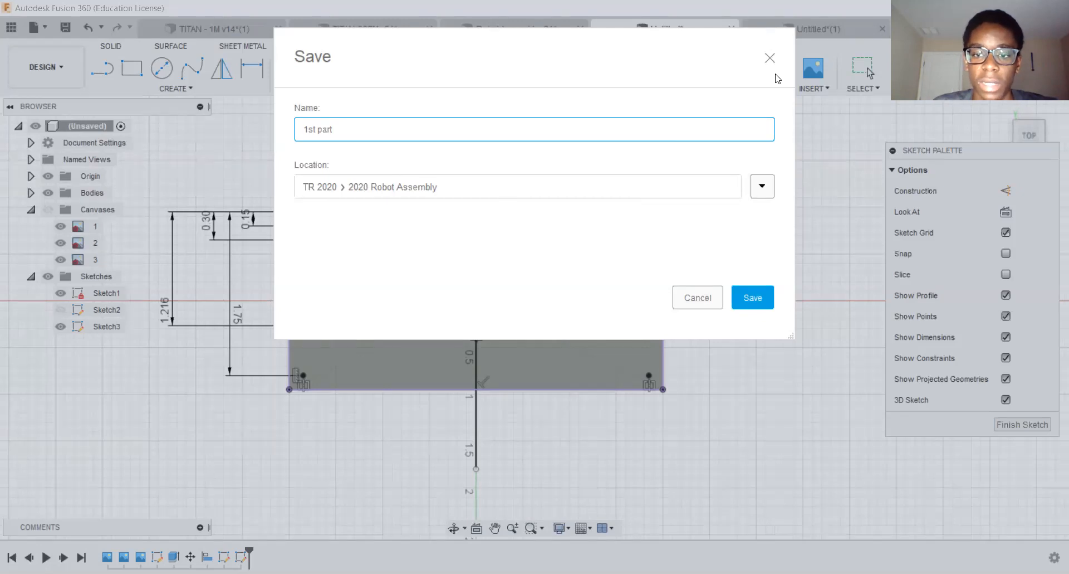
key("Return")
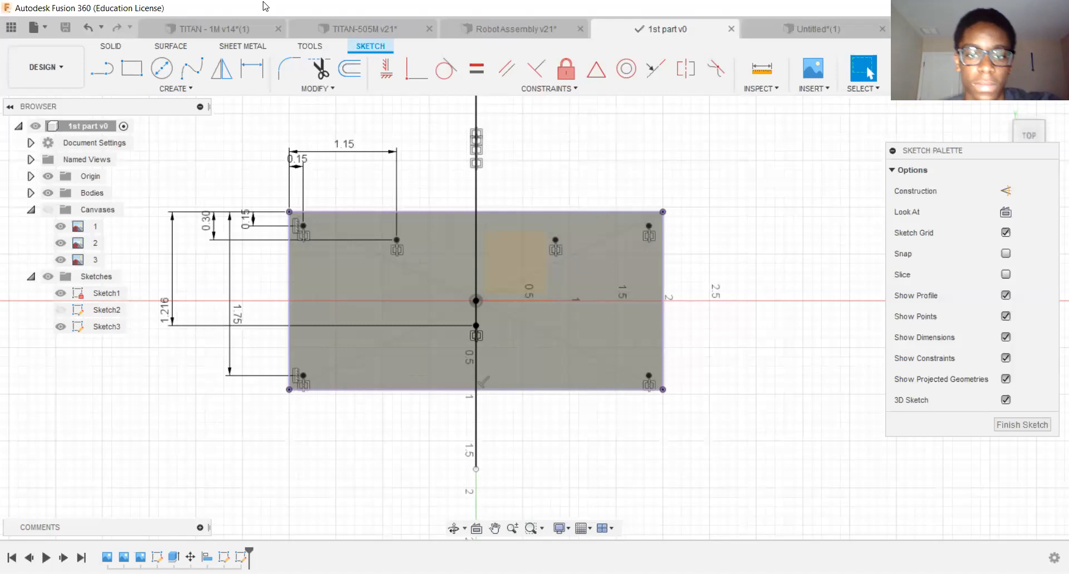
Finish the sketch containing the hole points.
scroll(599, 202, "up", 2)
scroll(680, 226, "down", 2)
middle_click_drag(722, 255, 750, 267)
scroll(724, 262, "down", 1)
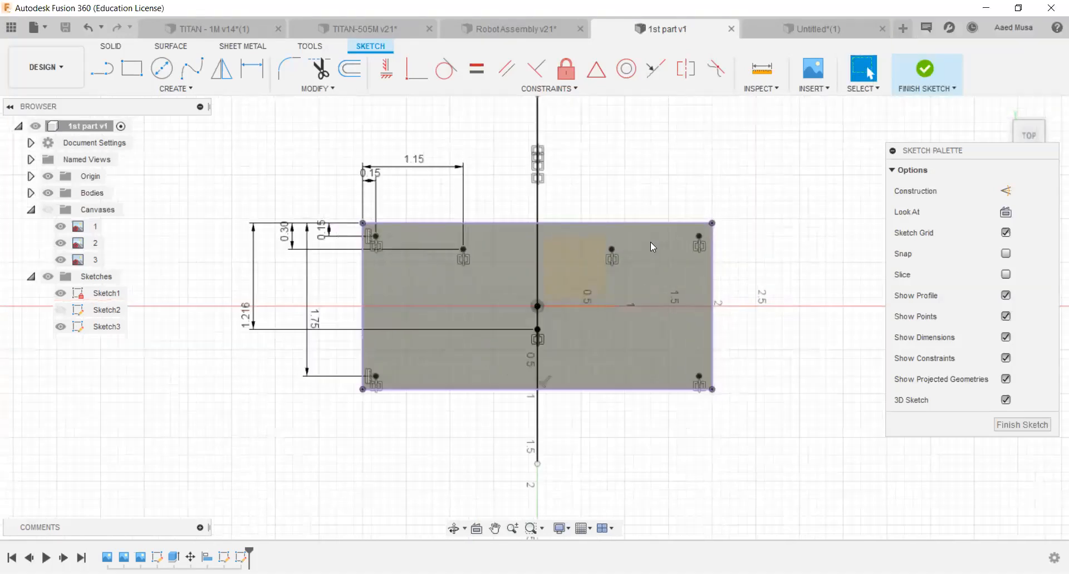
scroll(651, 243, "up", 1)
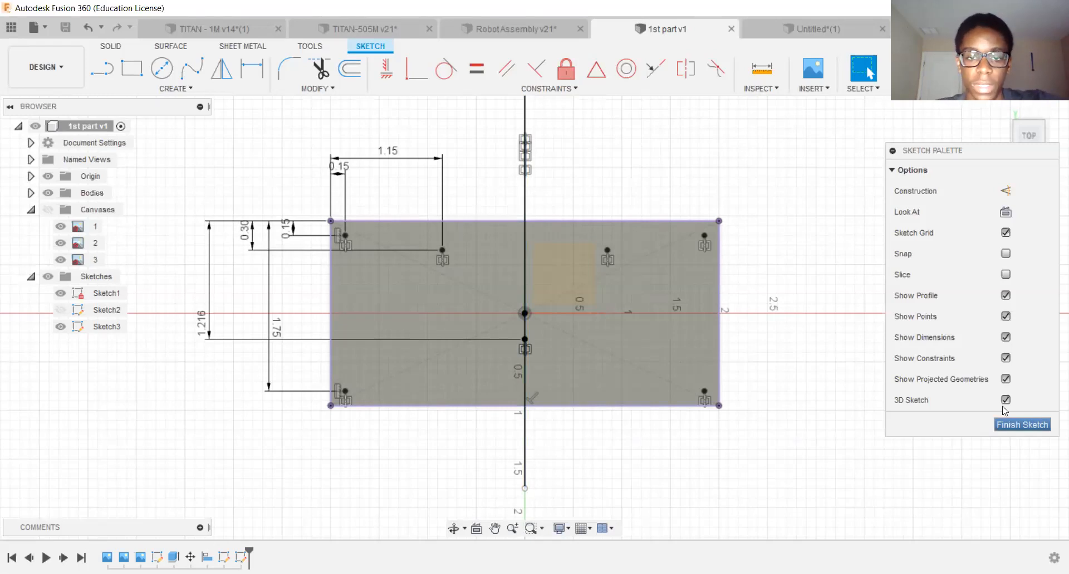
left_click(1029, 429)
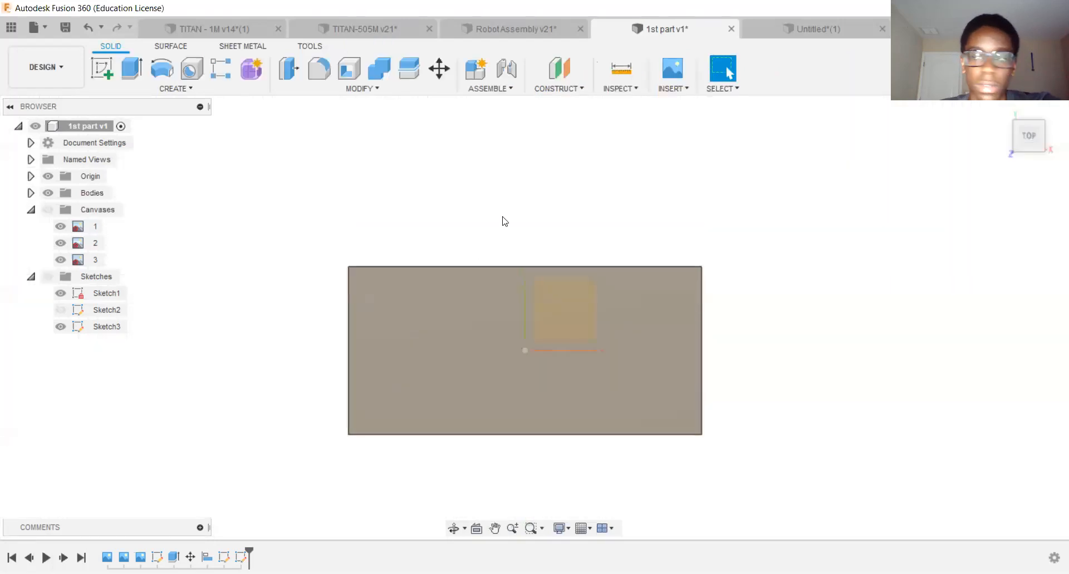
Show the sketches again with Sketch1 hidden and inspect the hole points on the body's top face.
left_click(1034, 108)
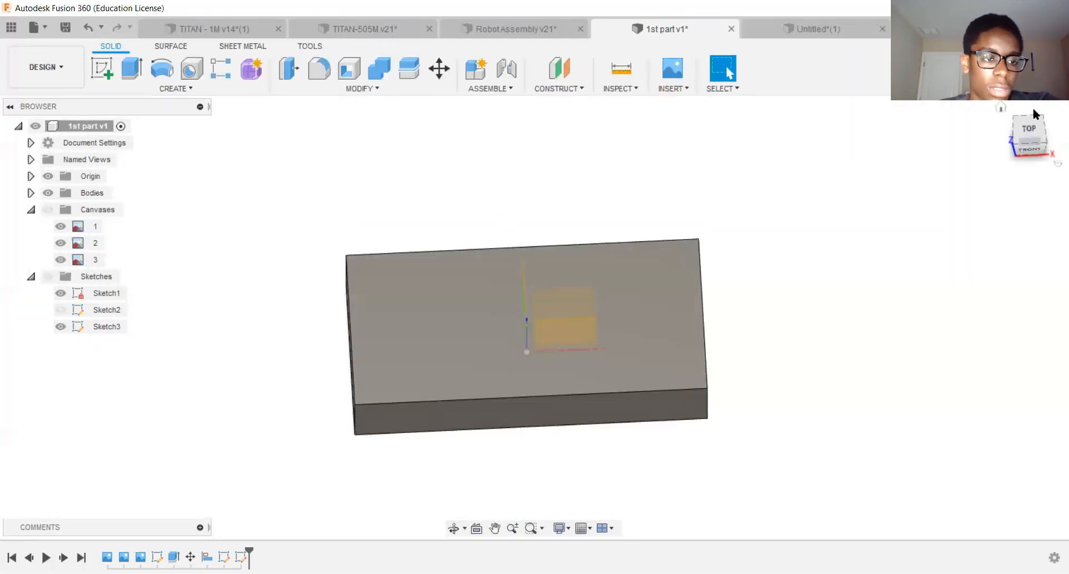
left_click(48, 277)
scroll(382, 320, "up", 3)
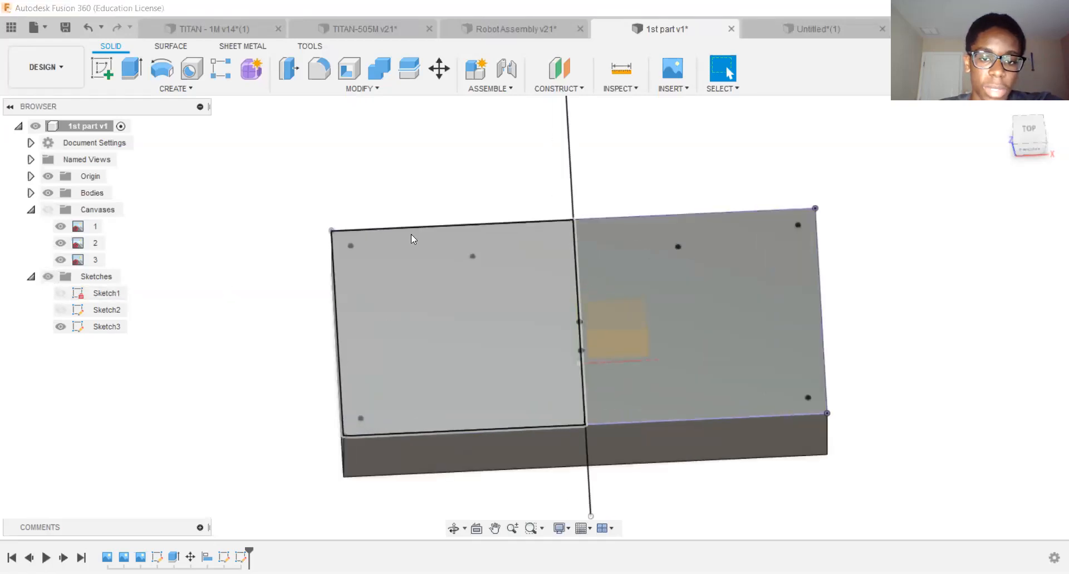
middle_click_drag(677, 309, 499, 231)
scroll(499, 232, "down", 1)
scroll(484, 249, "up", 3)
middle_click_drag(542, 335, 638, 384)
scroll(474, 290, "up", 1)
scroll(524, 329, "down", 1)
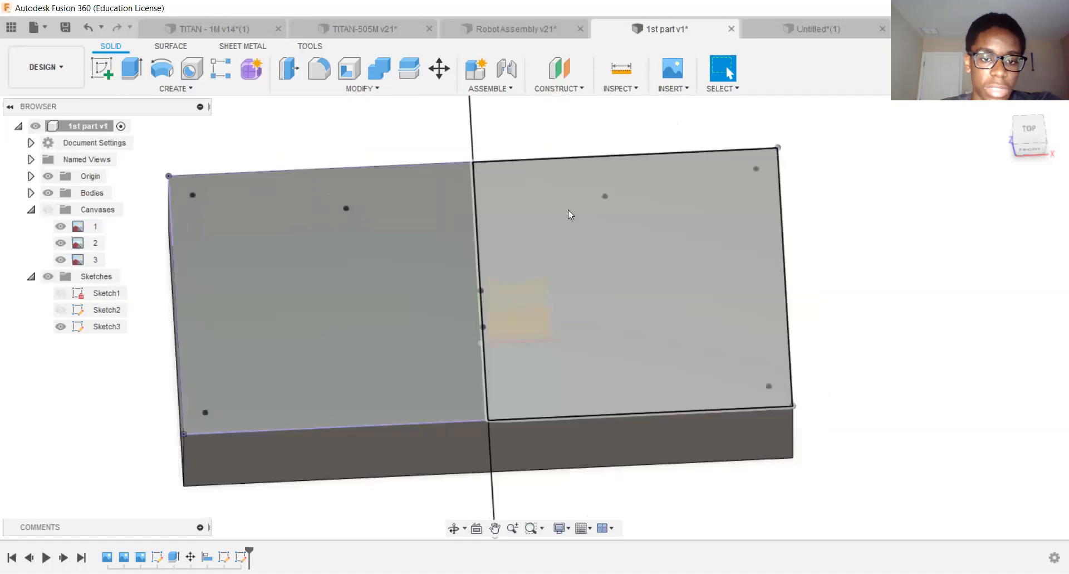
middle_click_drag(569, 209, 543, 231)
Show the reference canvases and examine the thread and depth callout for the seven holes on the second drawing.
scroll(544, 231, "down", 3)
scroll(497, 228, "down", 3)
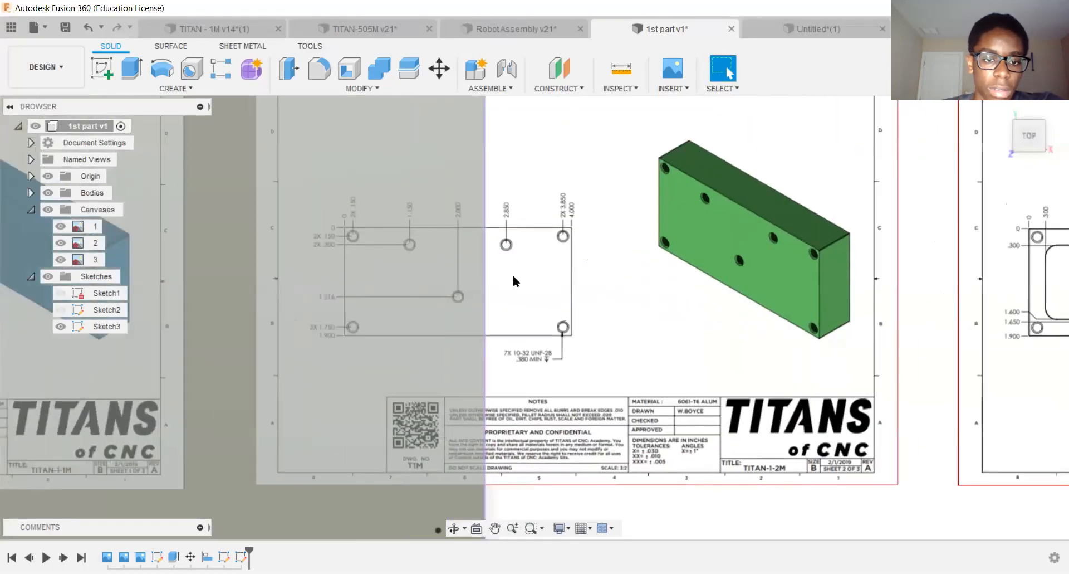
scroll(630, 280, "up", 4)
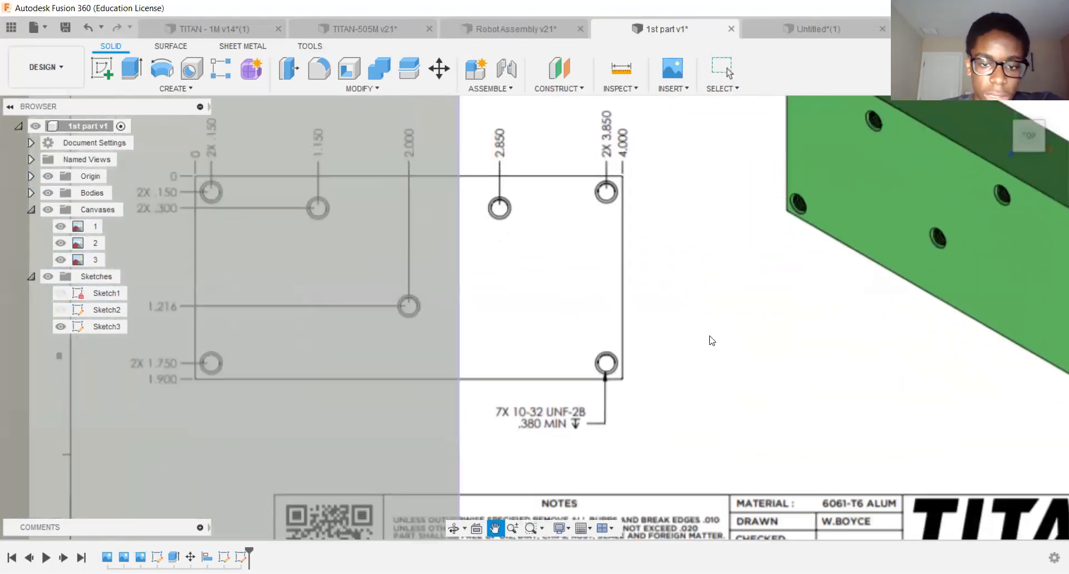
scroll(633, 299, "down", 5)
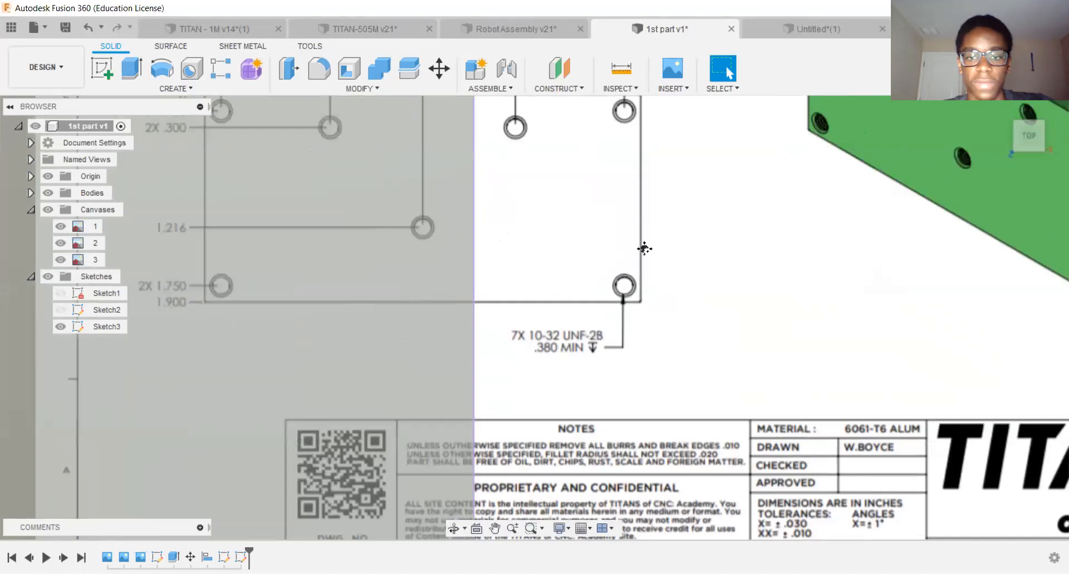
scroll(565, 348, "up", 4)
middle_click_drag(620, 328, 617, 292)
scroll(588, 296, "down", 2)
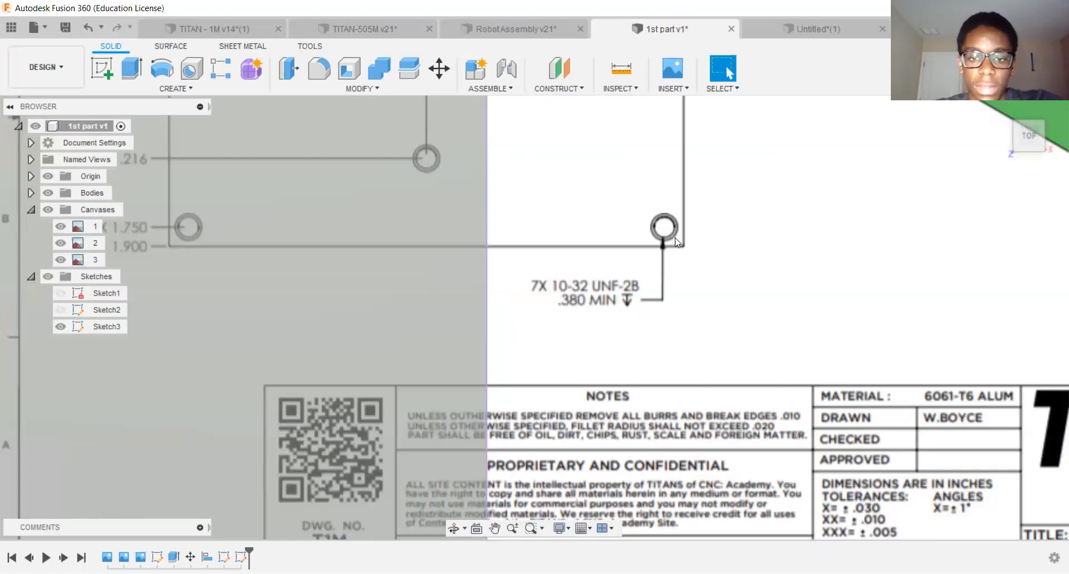
scroll(624, 262, "down", 4)
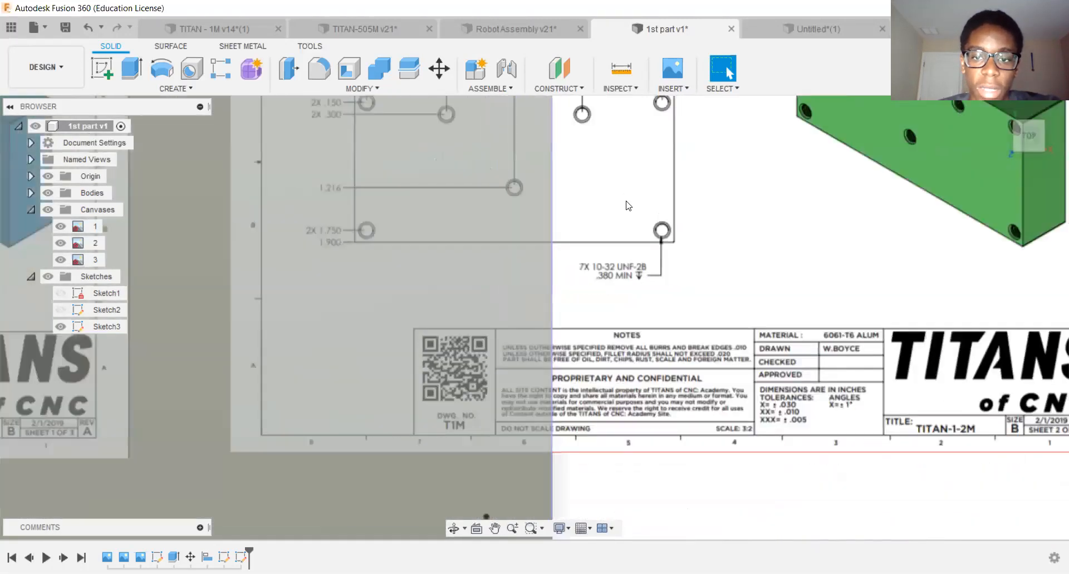
scroll(574, 323, "down", 4)
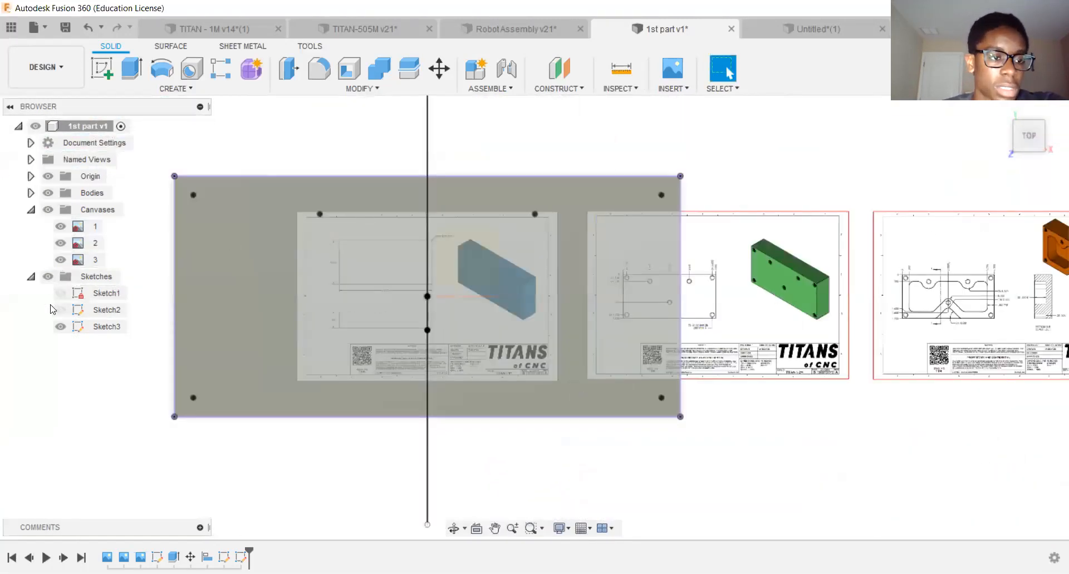
Hide the canvases and start a Hole feature on the four corner points and two upper points of Sketch3.
left_click(48, 209)
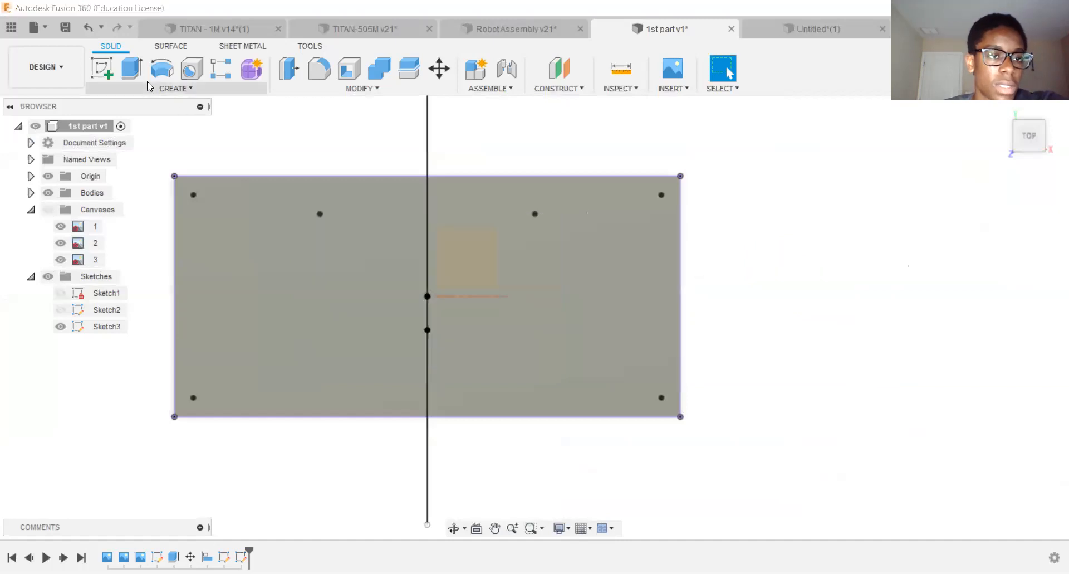
left_click(175, 89)
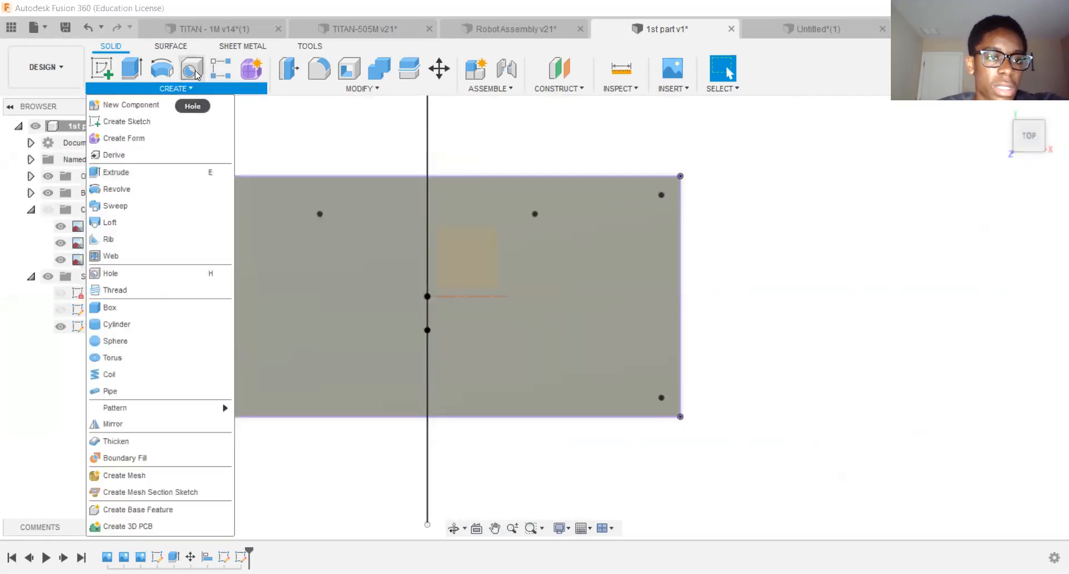
left_click(110, 273)
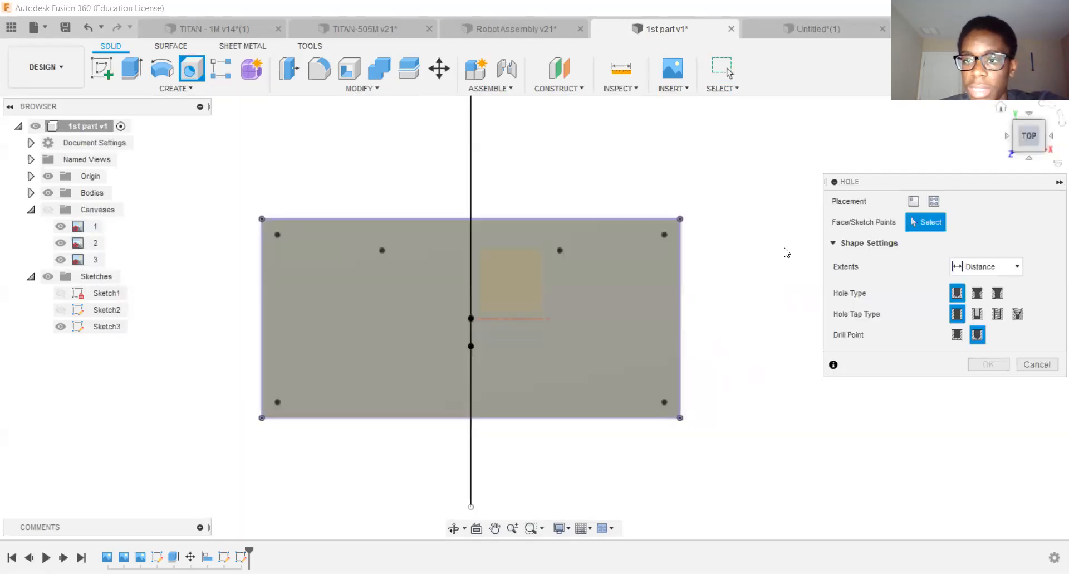
left_click_drag(976, 184, 969, 139)
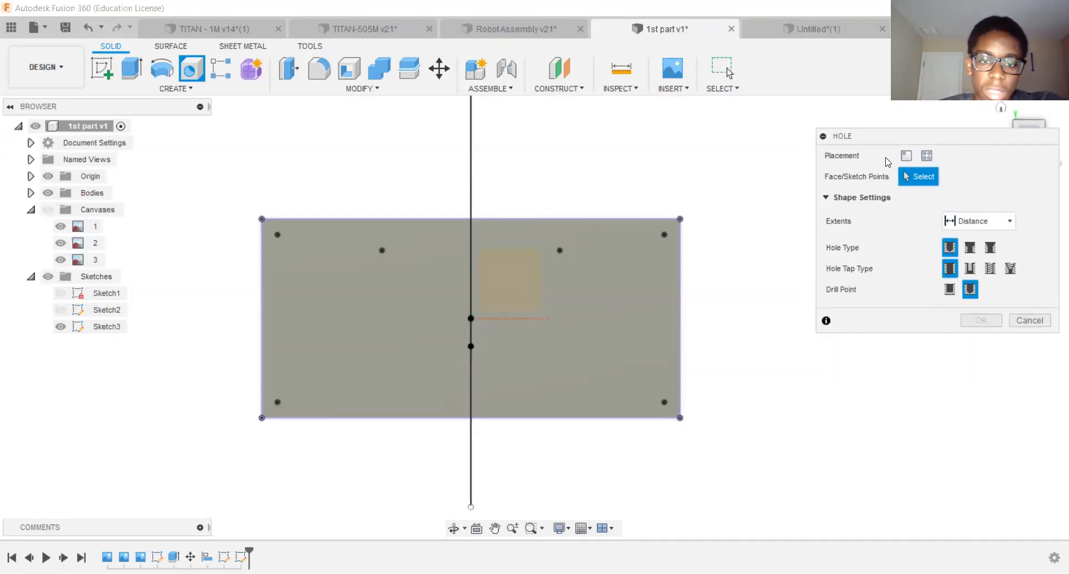
left_click(559, 250)
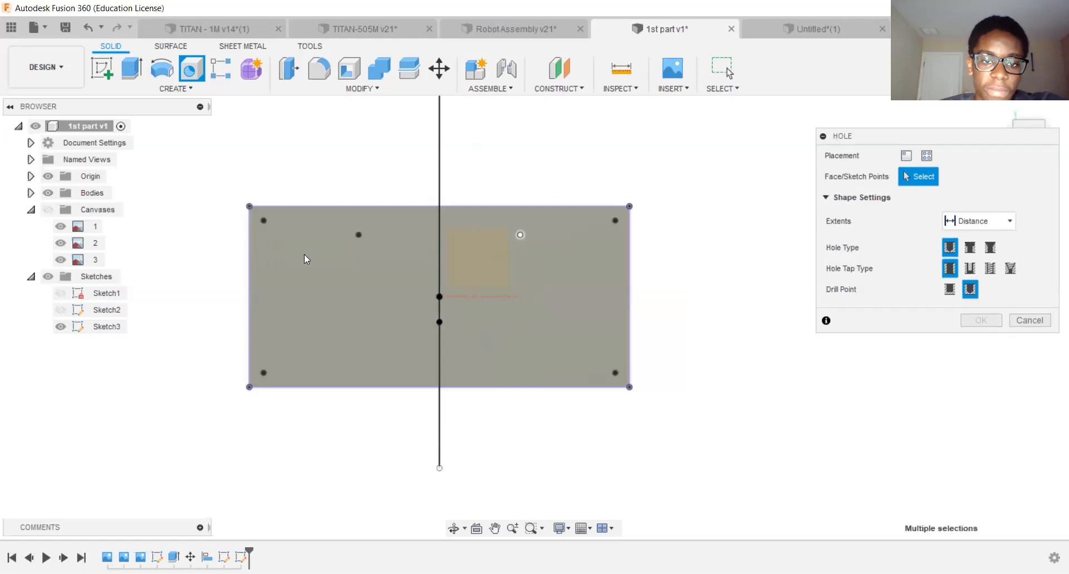
left_click(359, 235)
left_click(264, 221)
left_click(263, 373)
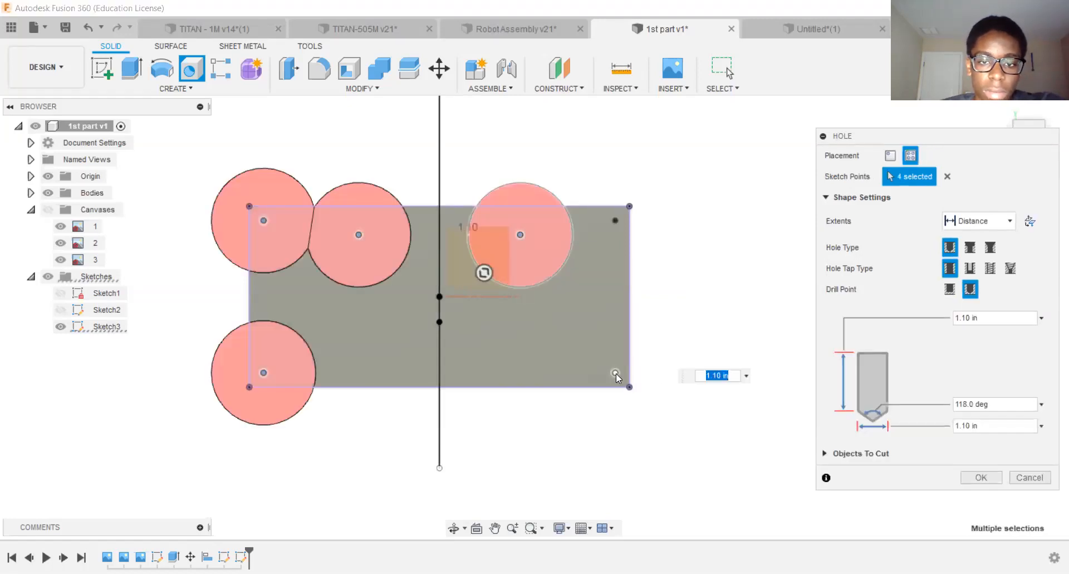
left_click(616, 373)
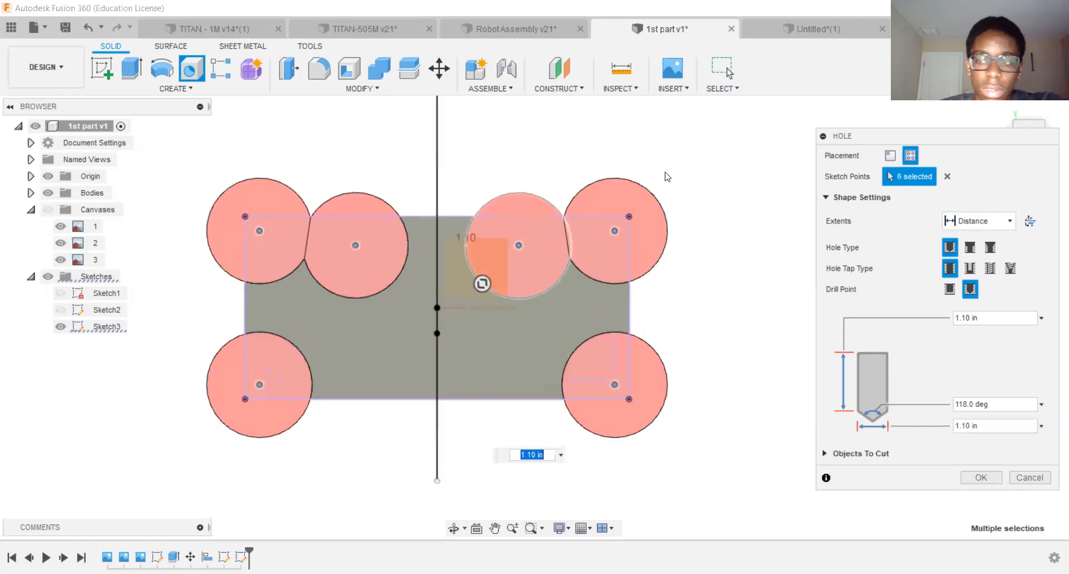
Set the diameter of the six holes to 0.125 in.
left_click_drag(1028, 124, 1022, 89)
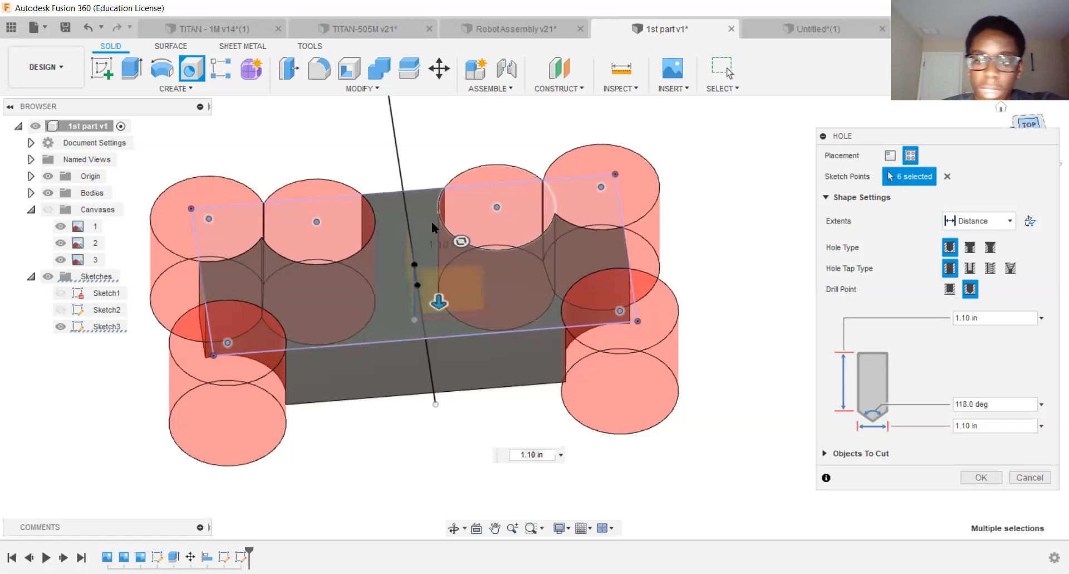
scroll(515, 501, "up", 1)
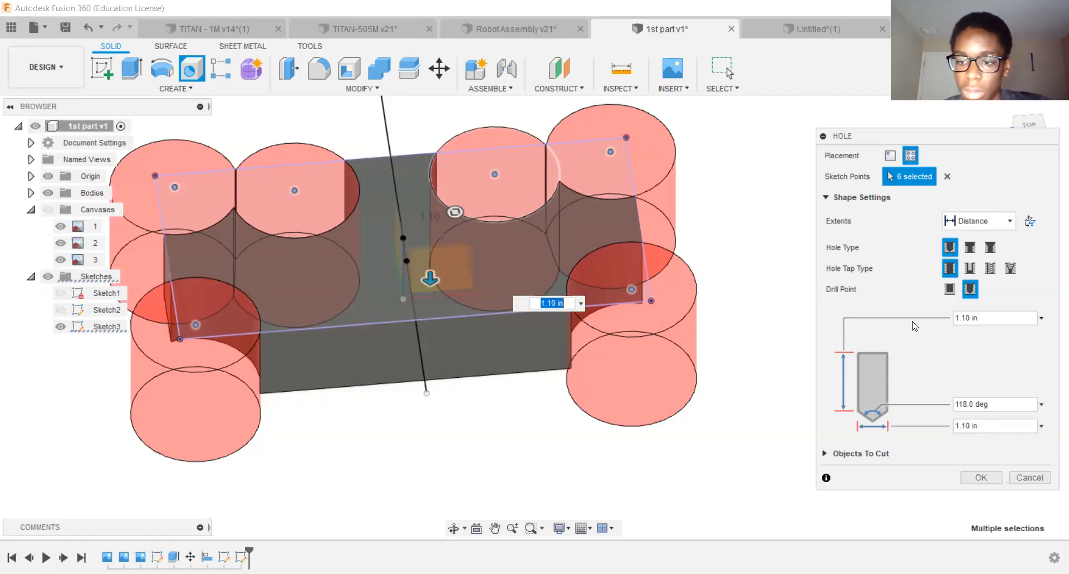
left_click(985, 425)
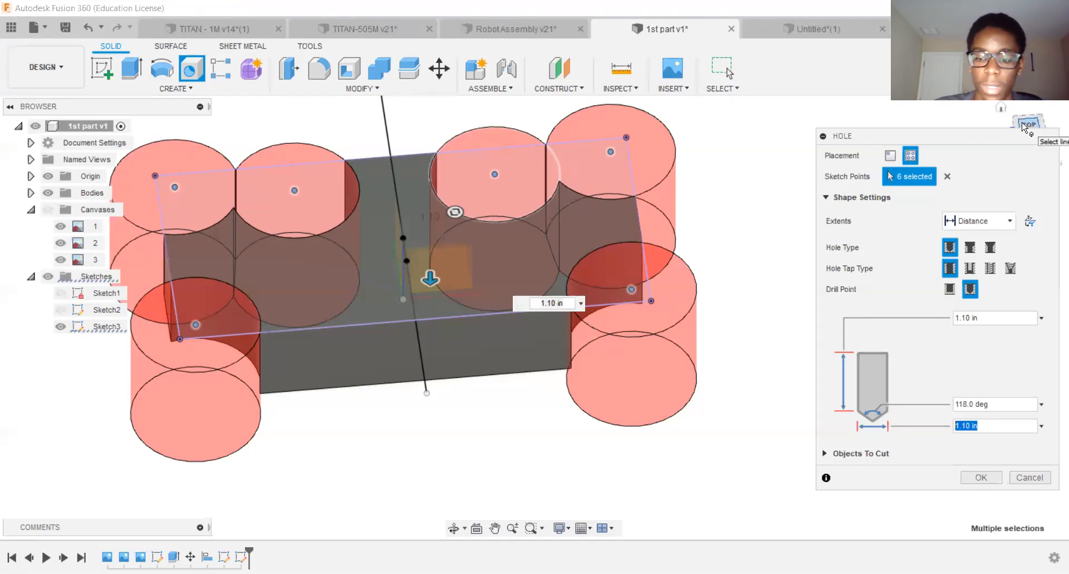
key("BackSpace")
type(".25")
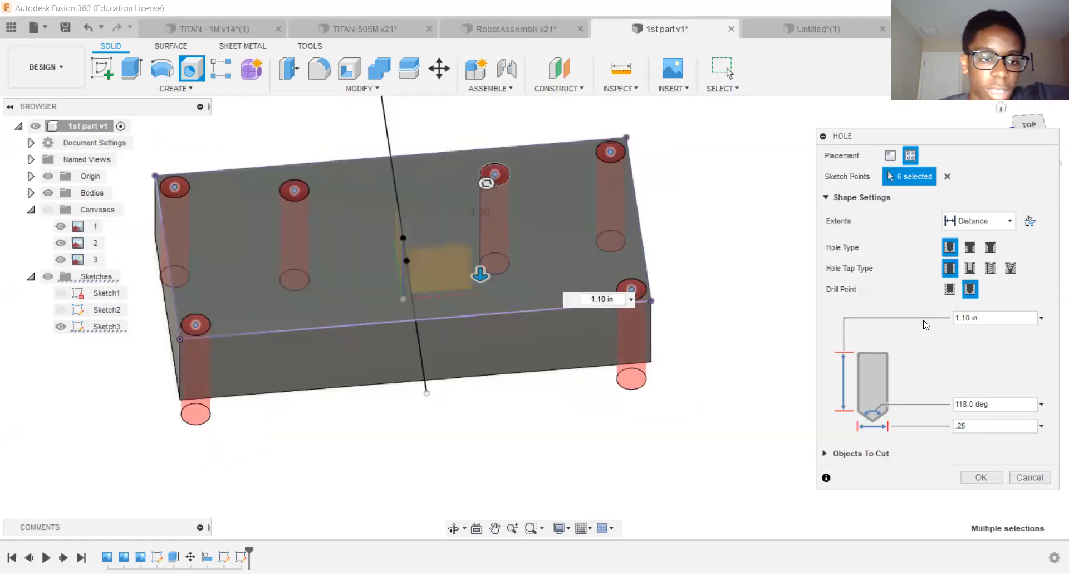
key("BackSpace")
key("BackSpace")
key("BackSpace")
type("0.125")
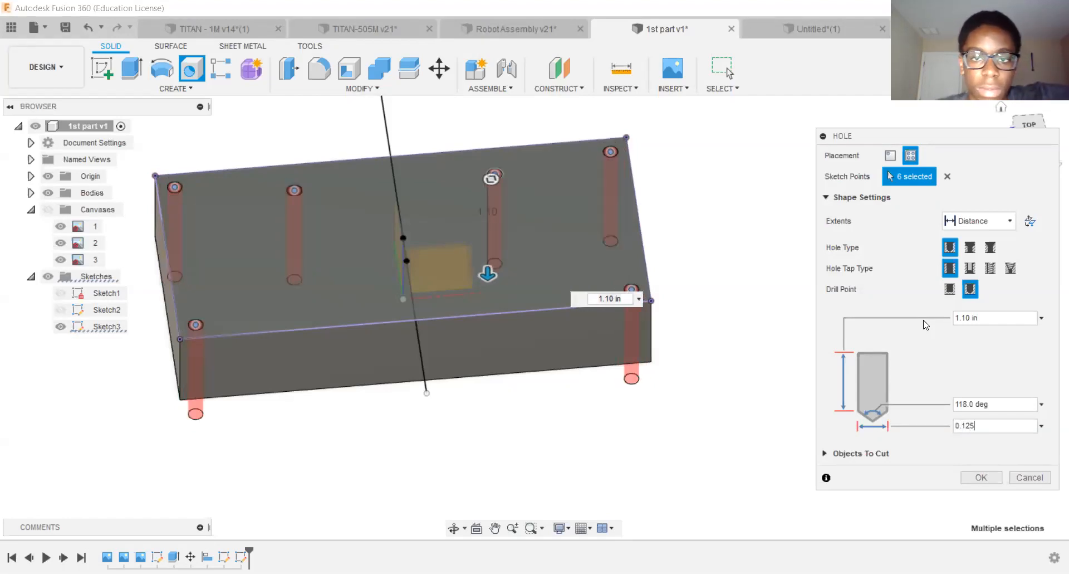
left_click(991, 477)
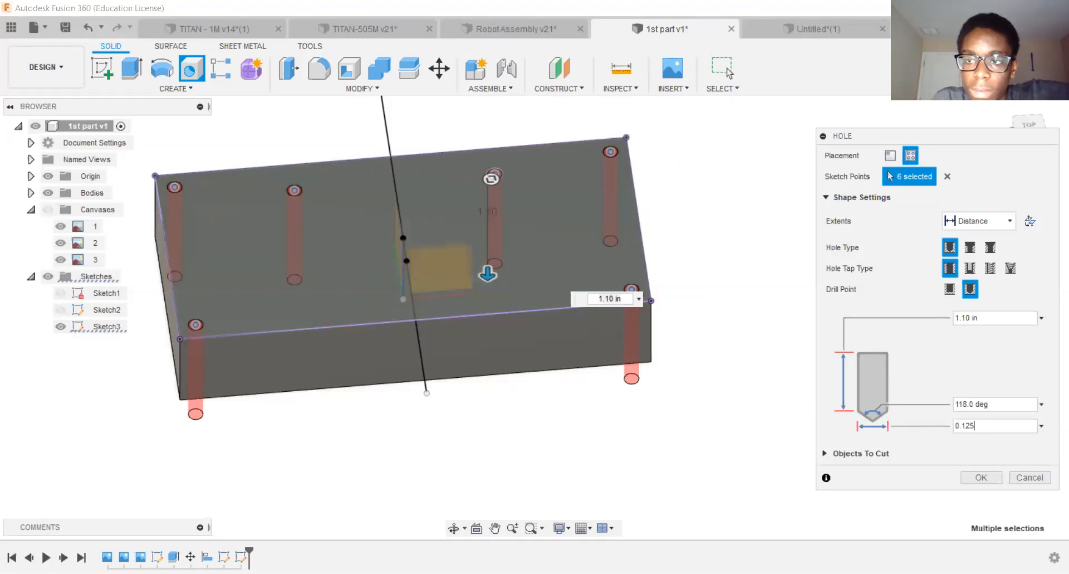
Set the hole tap type to Tapped and create the six holes in the block's top face.
left_click(1031, 123)
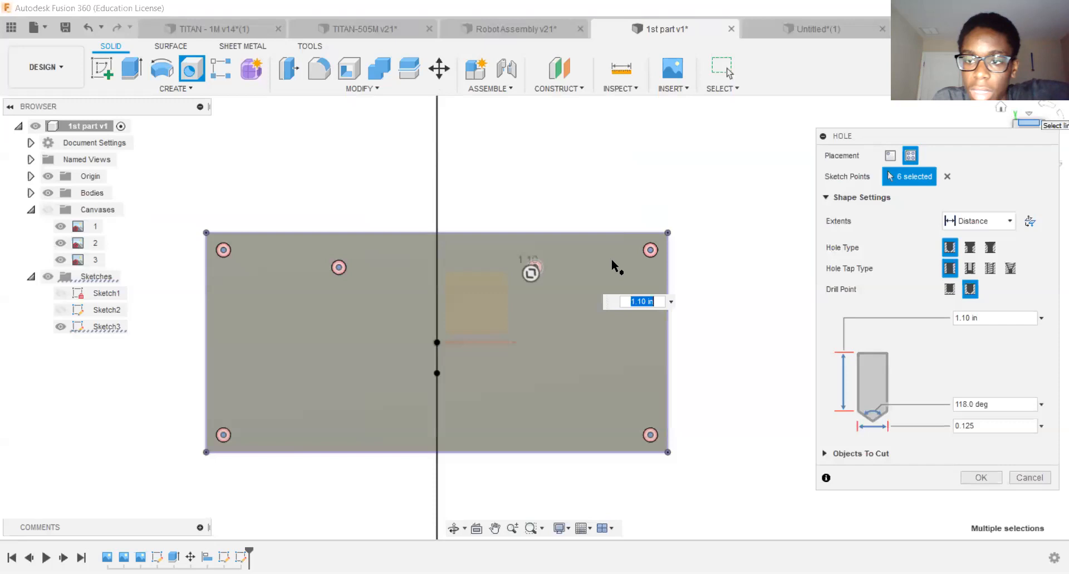
middle_click_drag(613, 260, 579, 206, "shift")
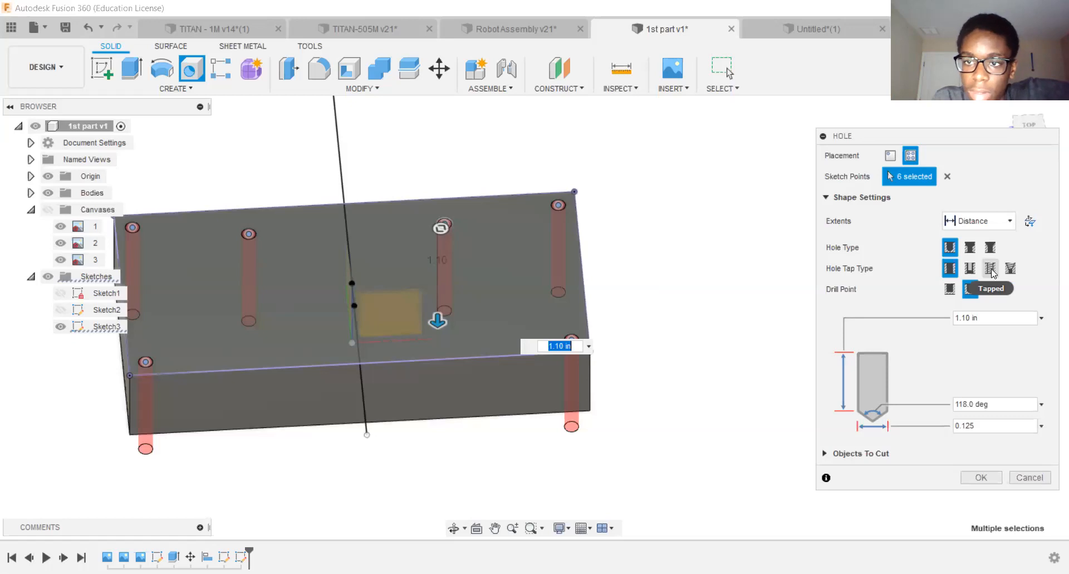
left_click(991, 268)
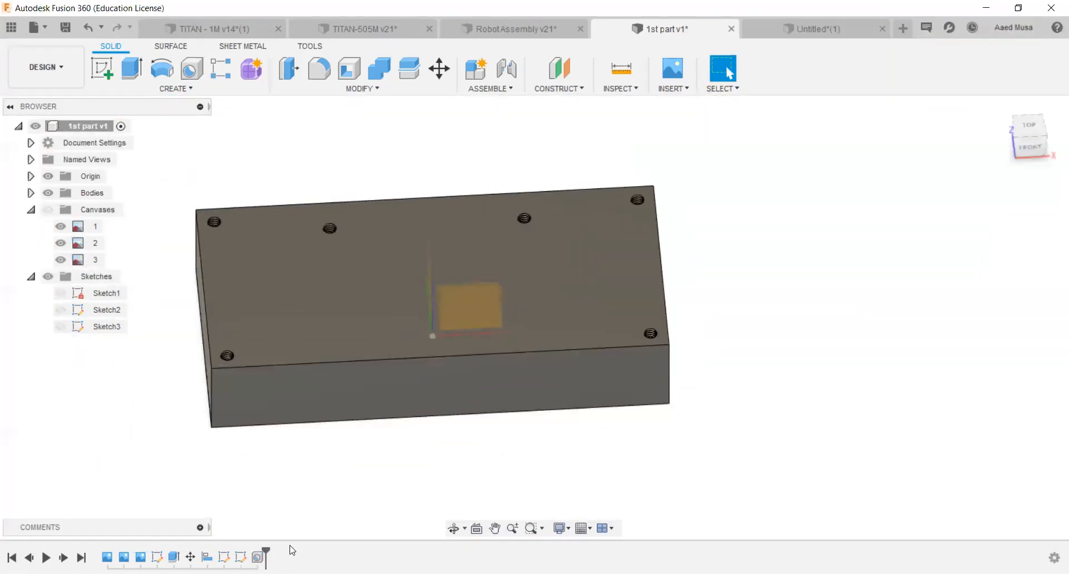
Edit the hole feature and change its tap type from tapped to plain, unthreaded holes.
right_click(257, 557)
left_click(320, 474)
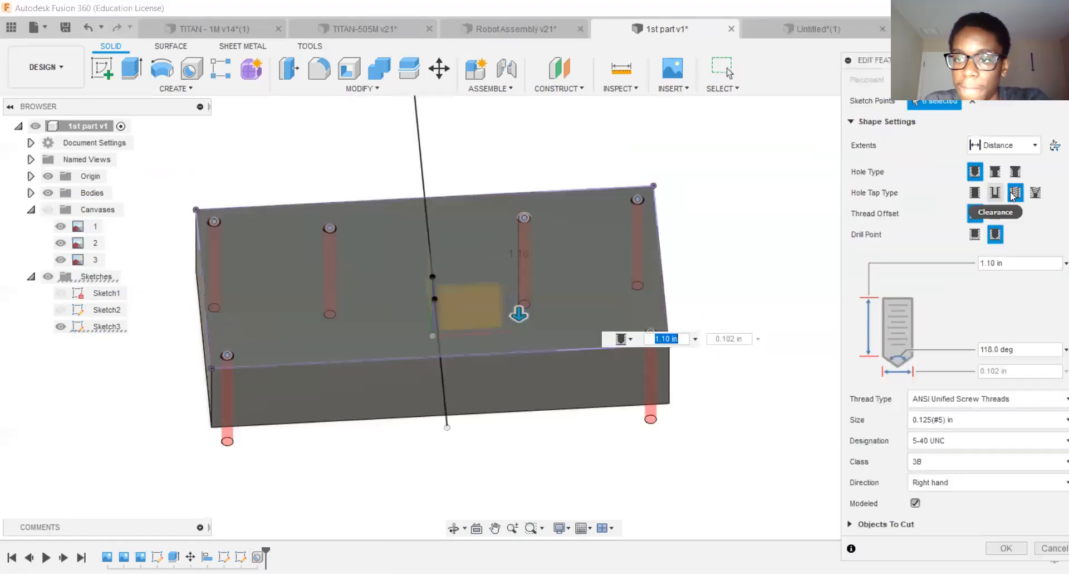
left_click(976, 193)
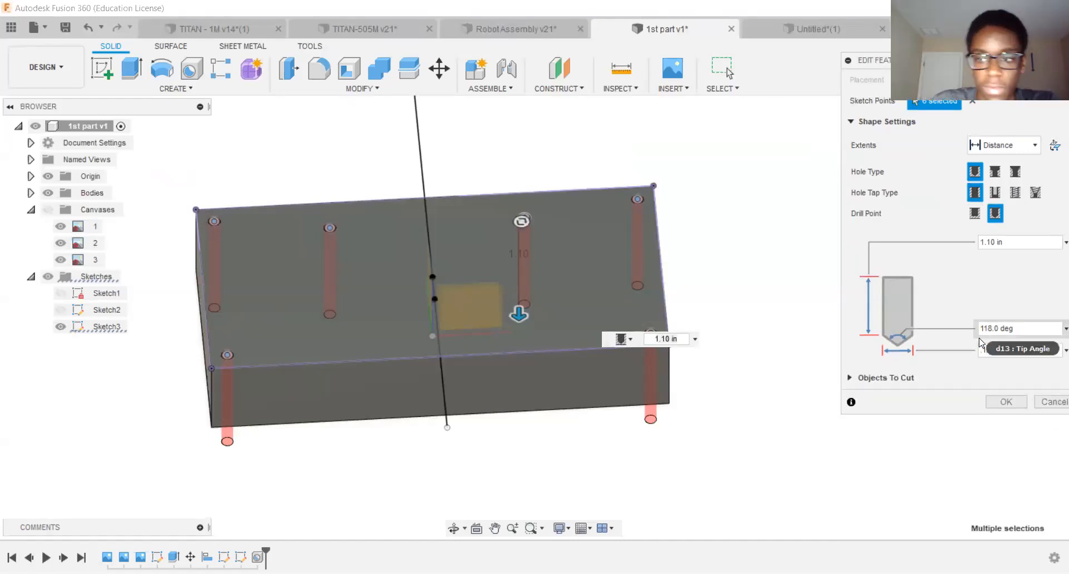
left_click(1006, 401)
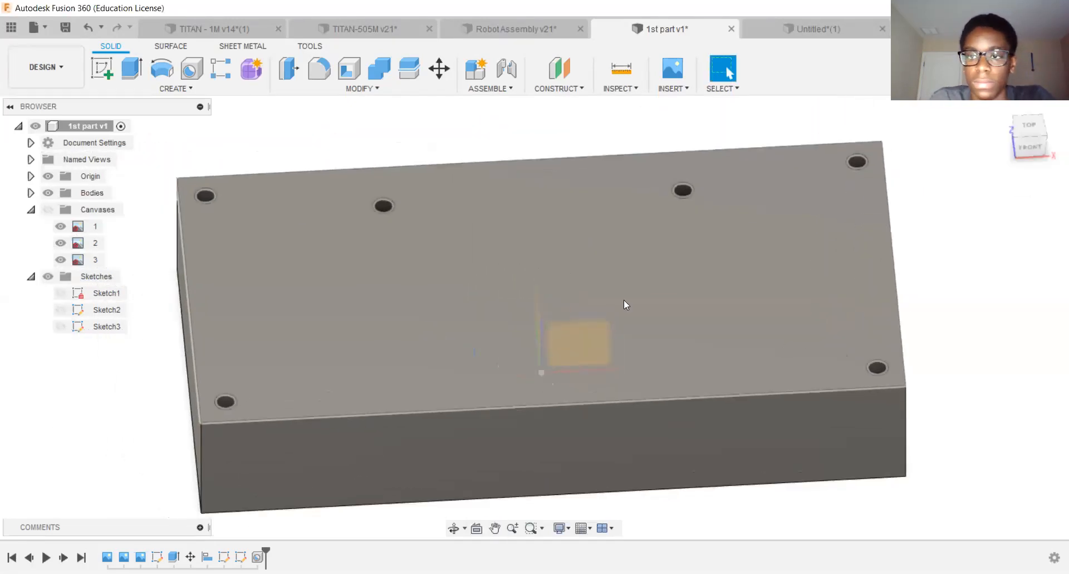
Inspect the holes on the block's top face from different angles and distances.
middle_click_drag(624, 300, 860, 170, "shift")
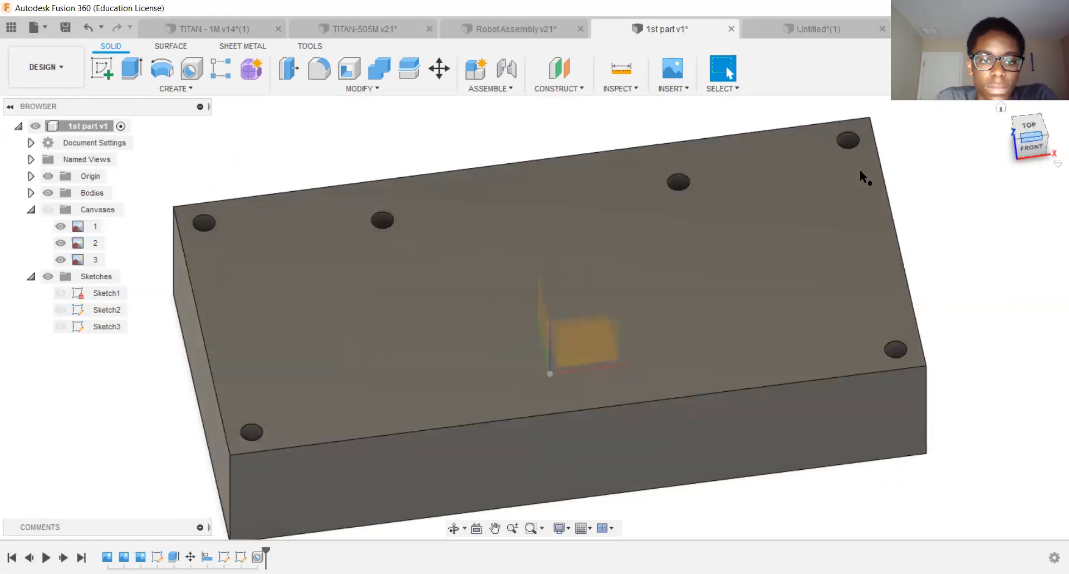
scroll(621, 183, "down", 3)
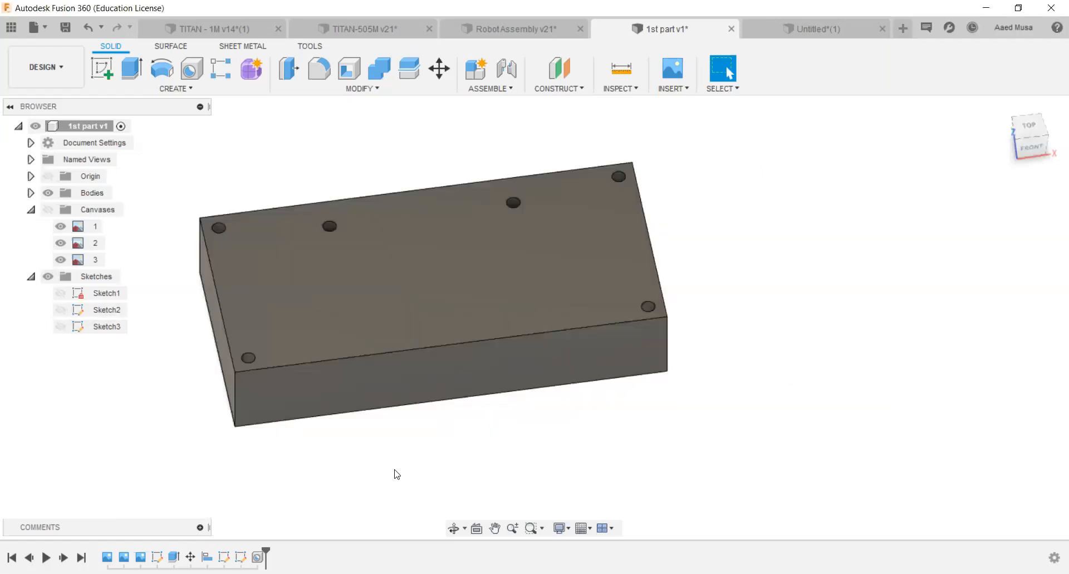
middle_click_drag(396, 473, 446, 494)
middle_click_drag(388, 408, 408, 391)
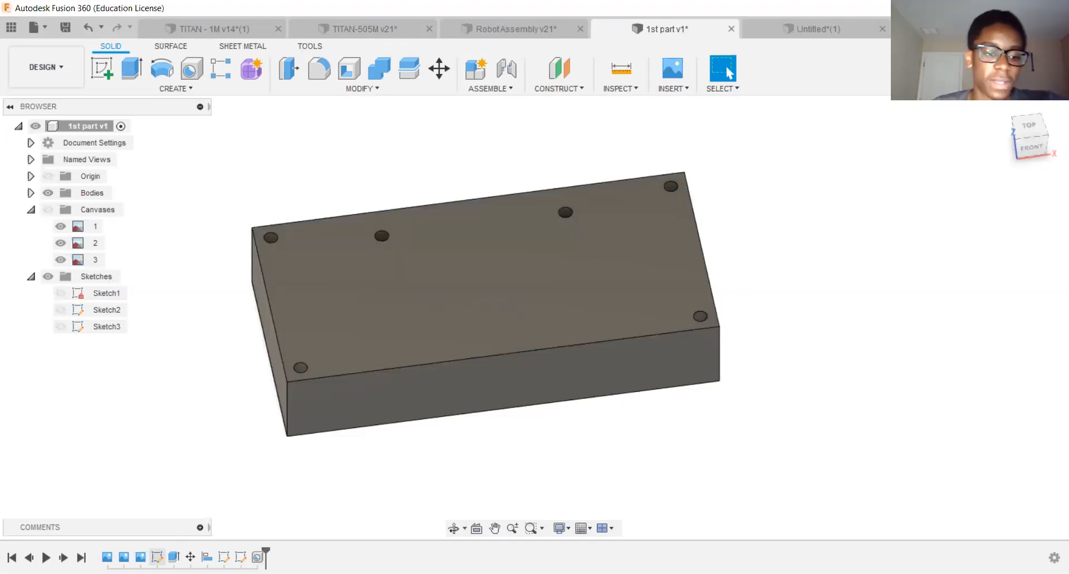
scroll(462, 234, "down", 3)
scroll(526, 217, "up", 1)
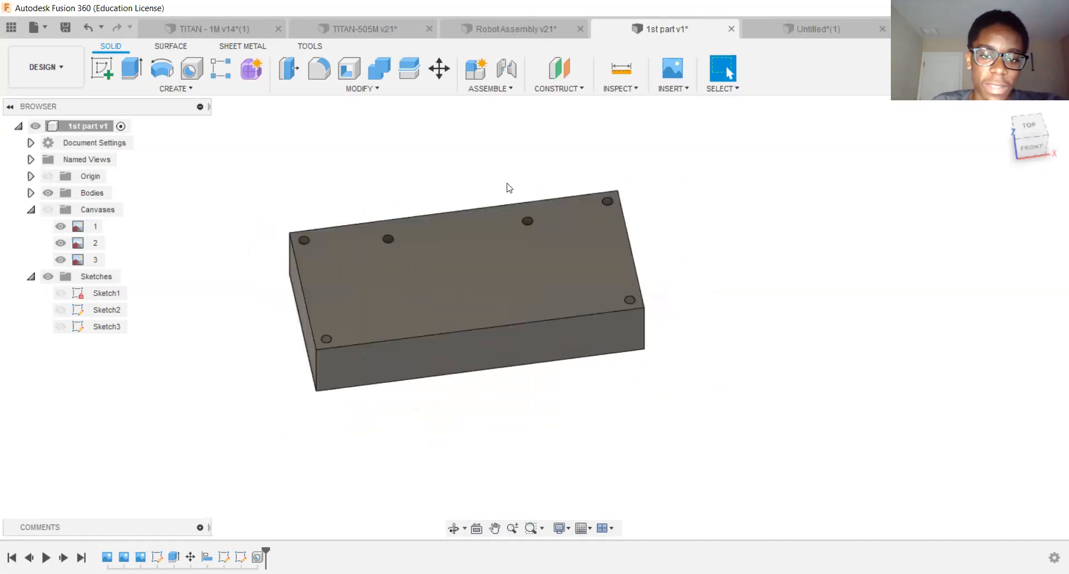
middle_click_drag(475, 251, 485, 242)
scroll(486, 241, "up", 1)
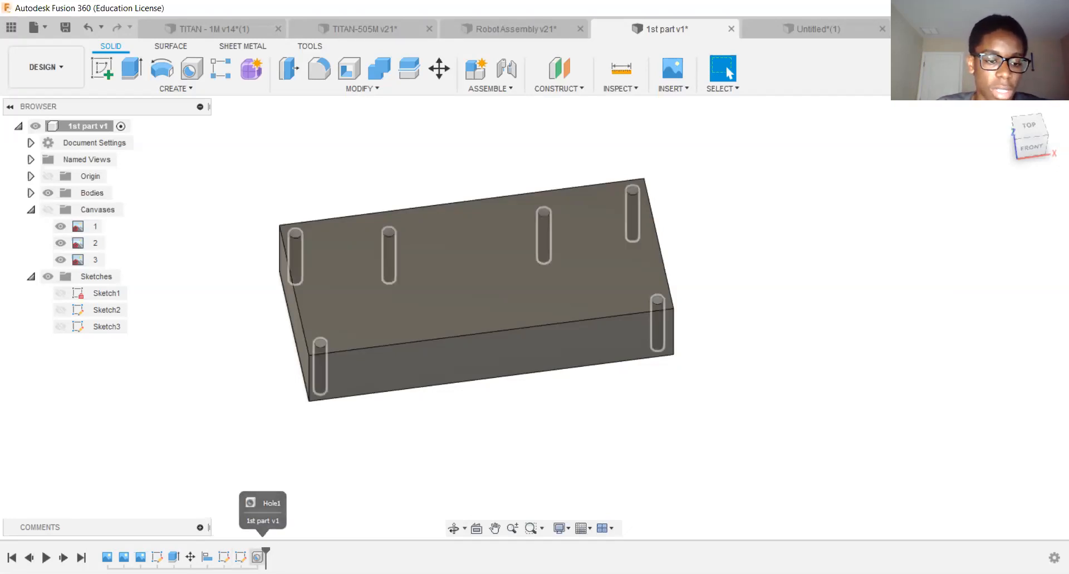
Edit the hole feature to add the lower sketch point on the vertical centre line as another hole location.
right_click(258, 557)
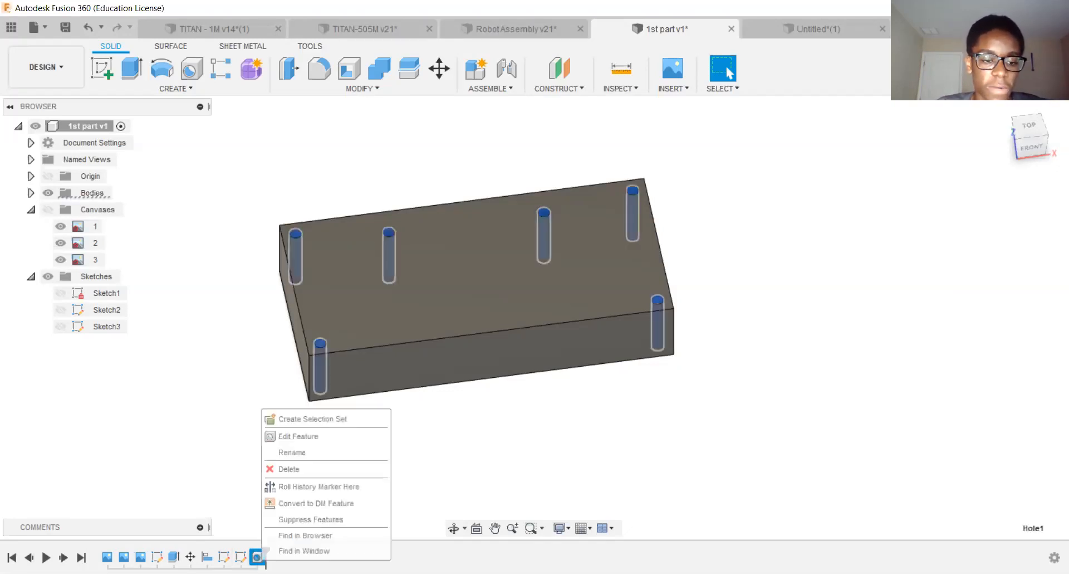
left_click(302, 436)
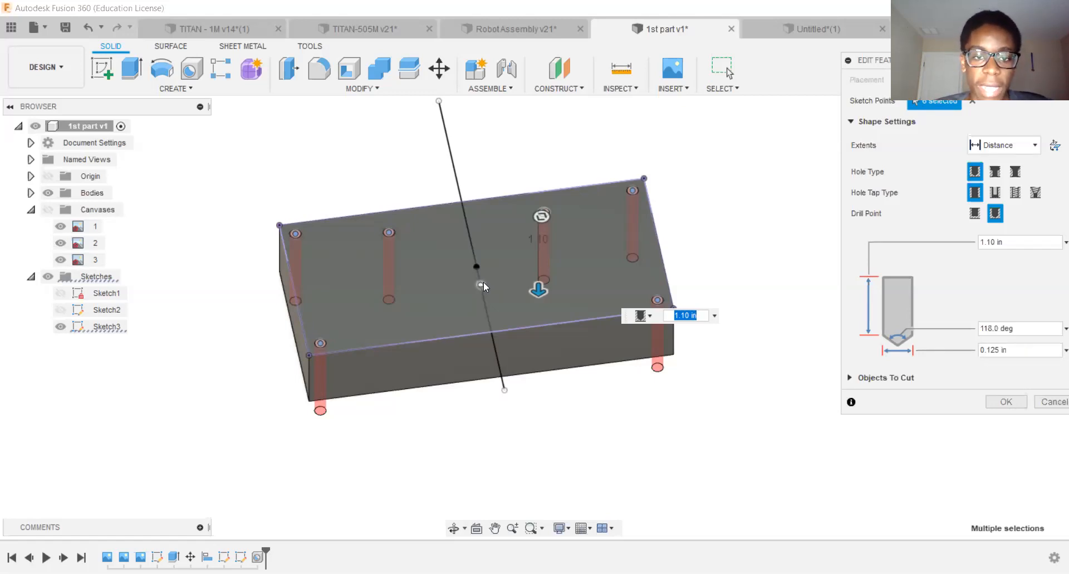
scroll(483, 282, "up", 3)
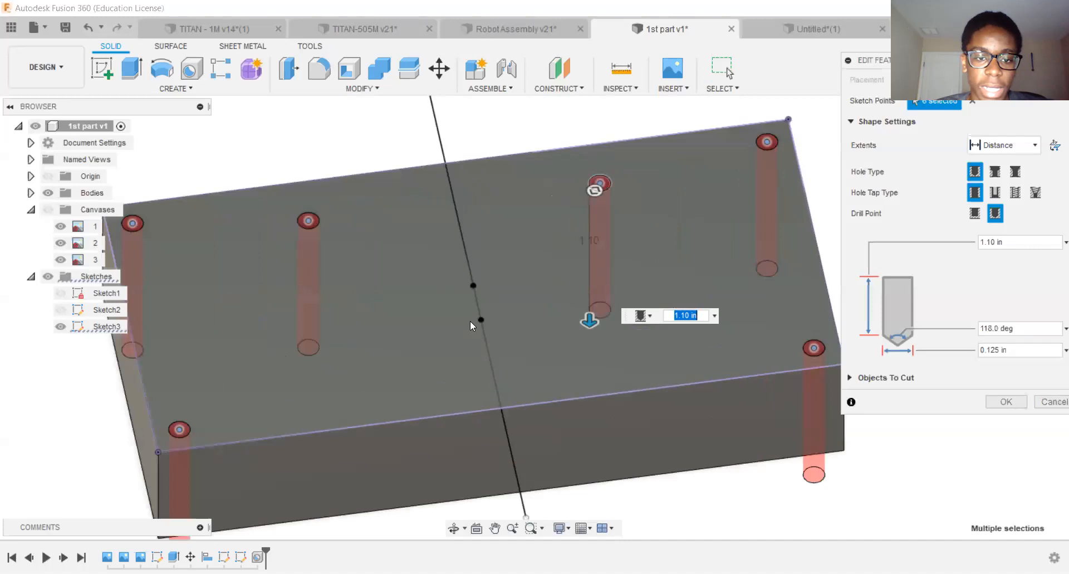
scroll(445, 302, "up", 5)
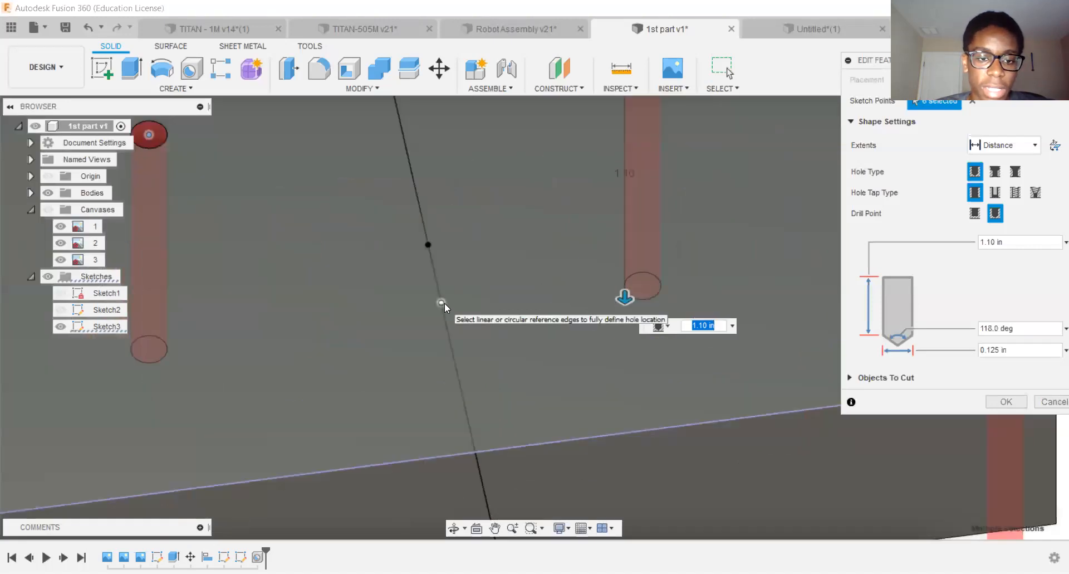
left_click(444, 302)
scroll(473, 189, "down", 5)
scroll(458, 175, "up", 2)
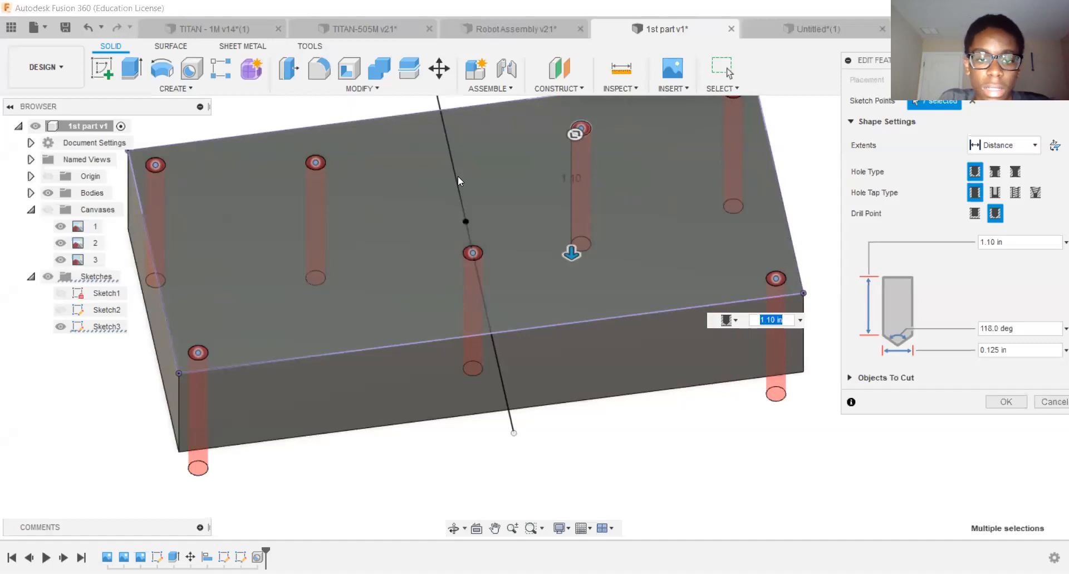
scroll(490, 184, "down", 2)
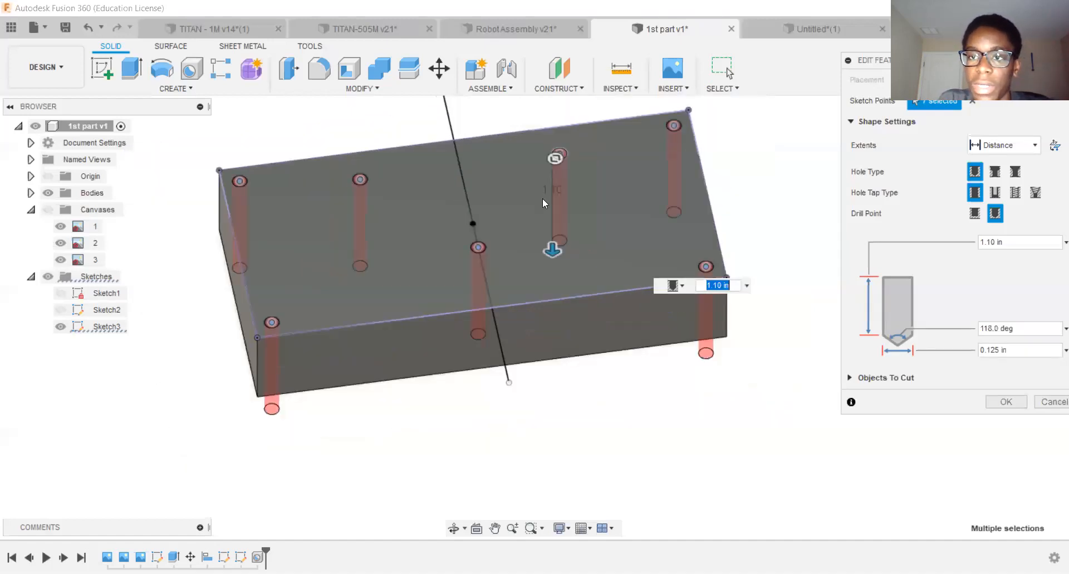
mouse_move(1038, 139)
left_mouse_down()
mouse_move(1038, 102)
mouse_move(1038, 134)
left_mouse_up()
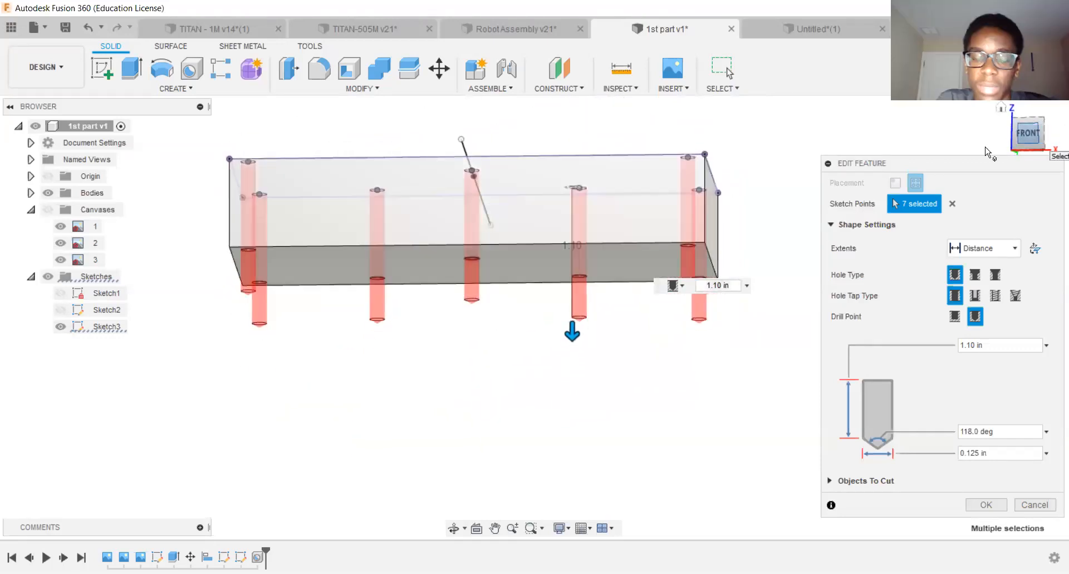
middle_click_drag(536, 200, 547, 149, "shift")
mouse_move(1034, 137)
left_mouse_down()
mouse_move(1033, 125)
mouse_move(1029, 148)
left_mouse_up()
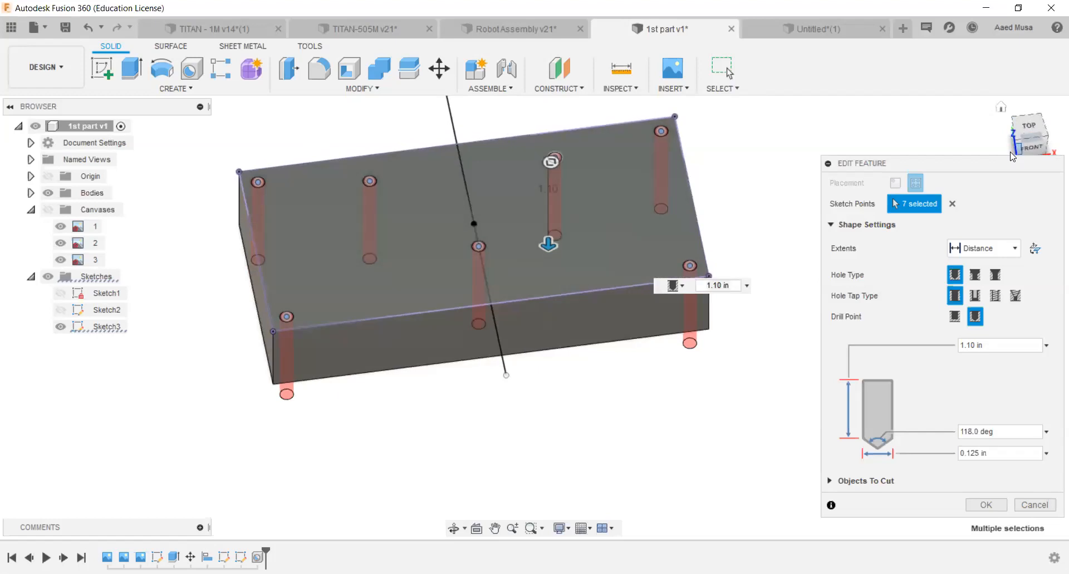
left_click(986, 504)
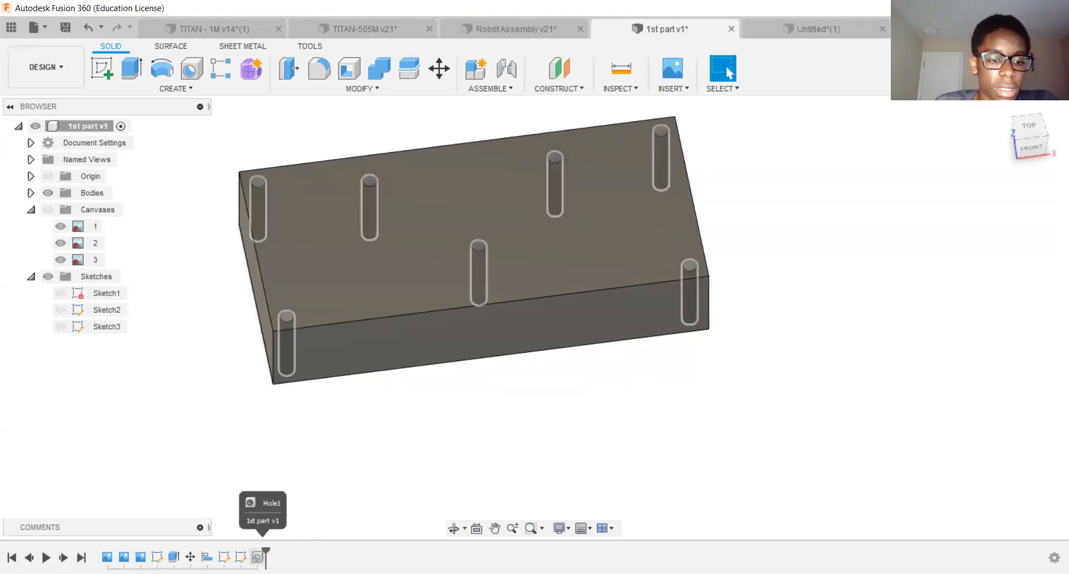
Reopen the hole feature to review its seven points and hole settings, and accept it.
right_click(257, 556)
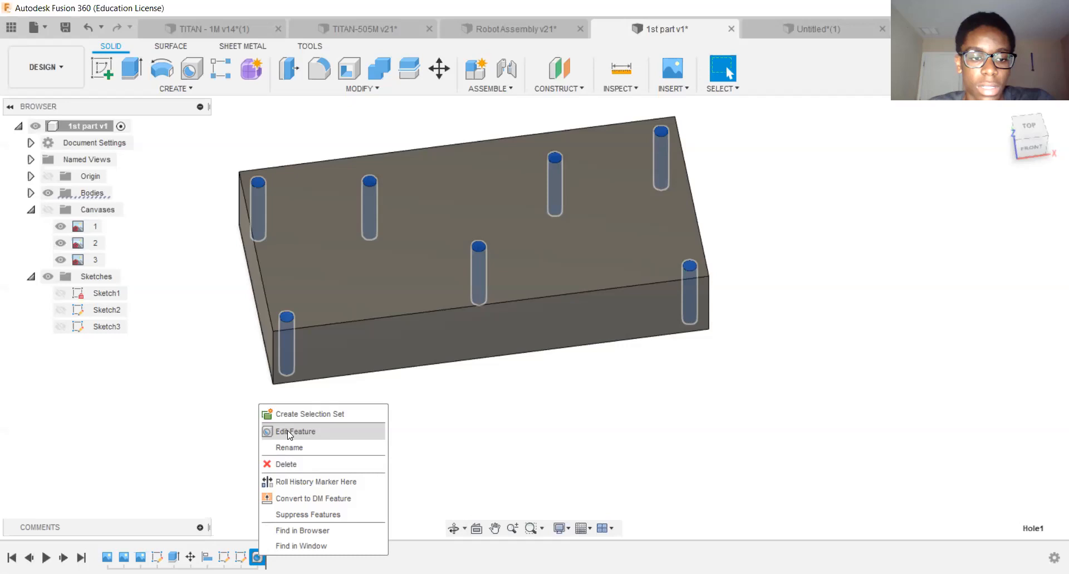
left_click(287, 432)
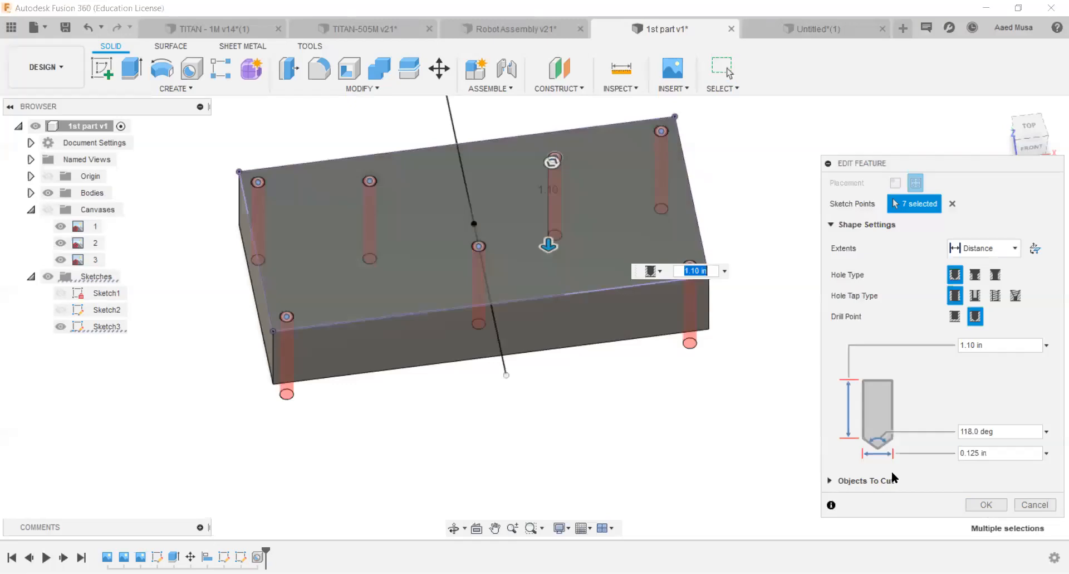
scroll(616, 282, "up", 3)
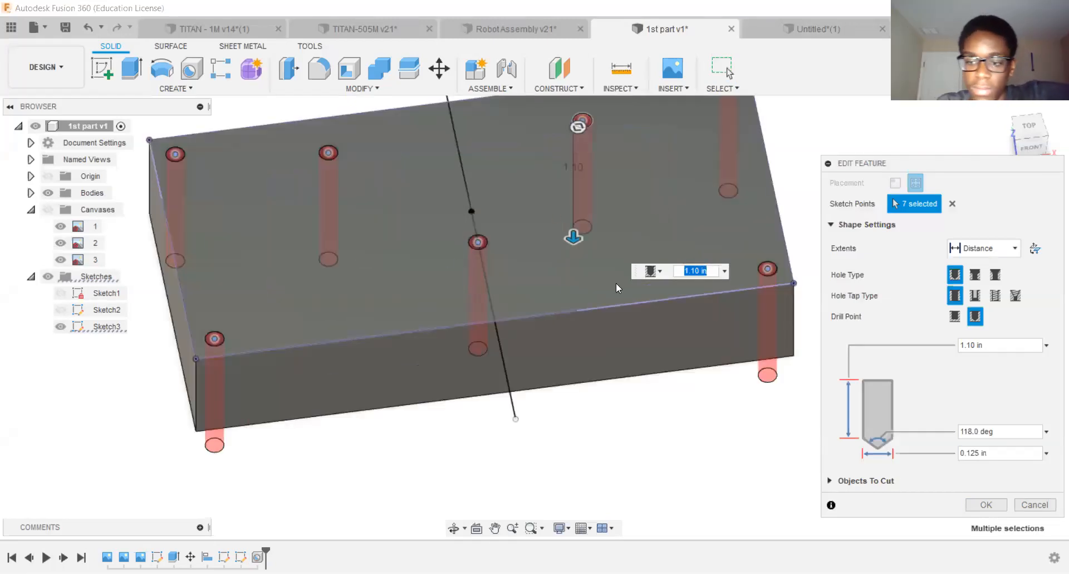
key("Return")
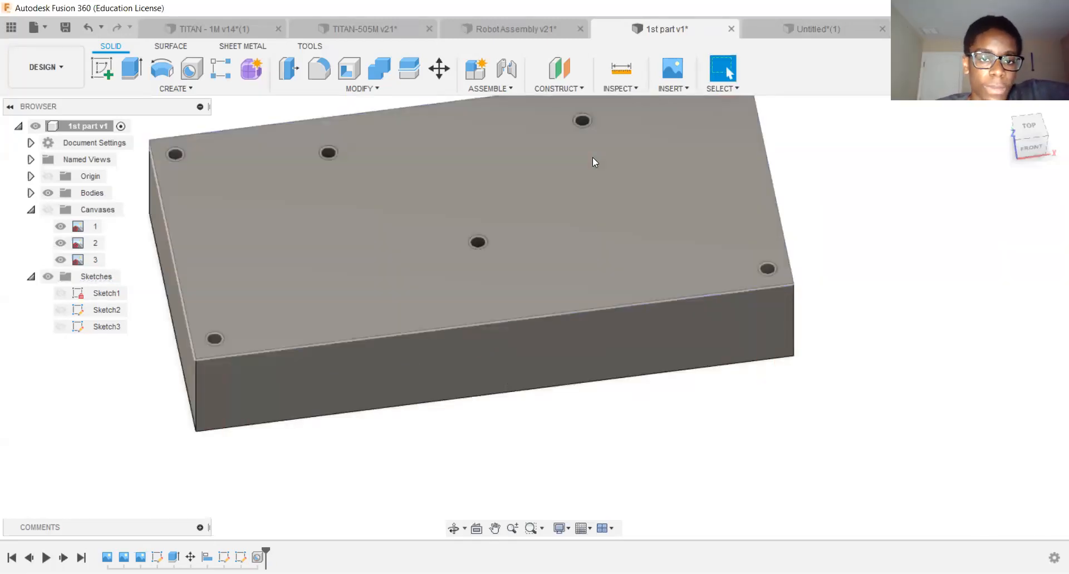
scroll(370, 287, "down", 3)
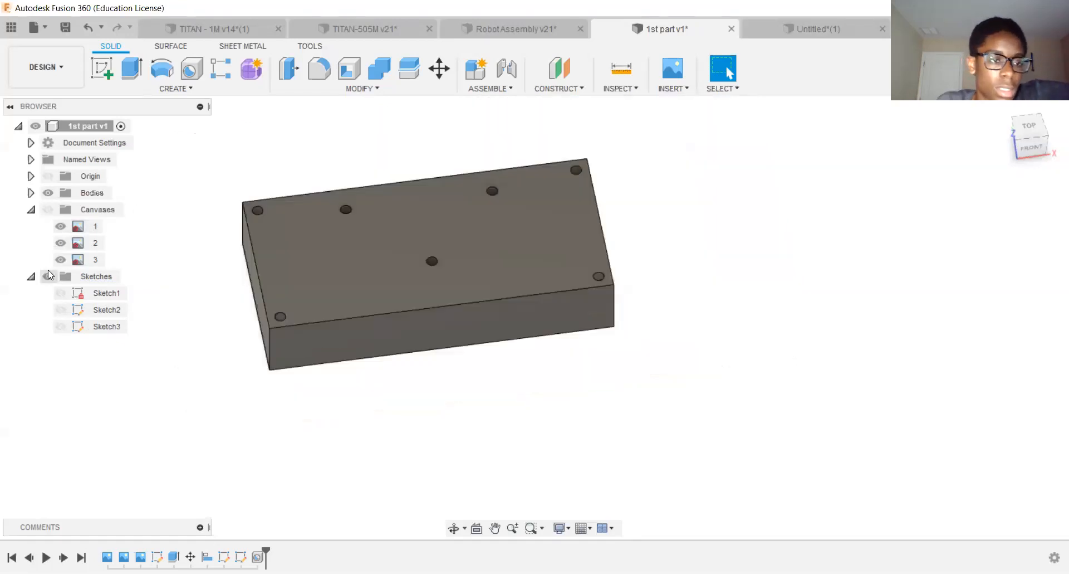
Show the reference canvases and study the pocket outline dimensions and Section B-B on the third drawing.
left_click(48, 209)
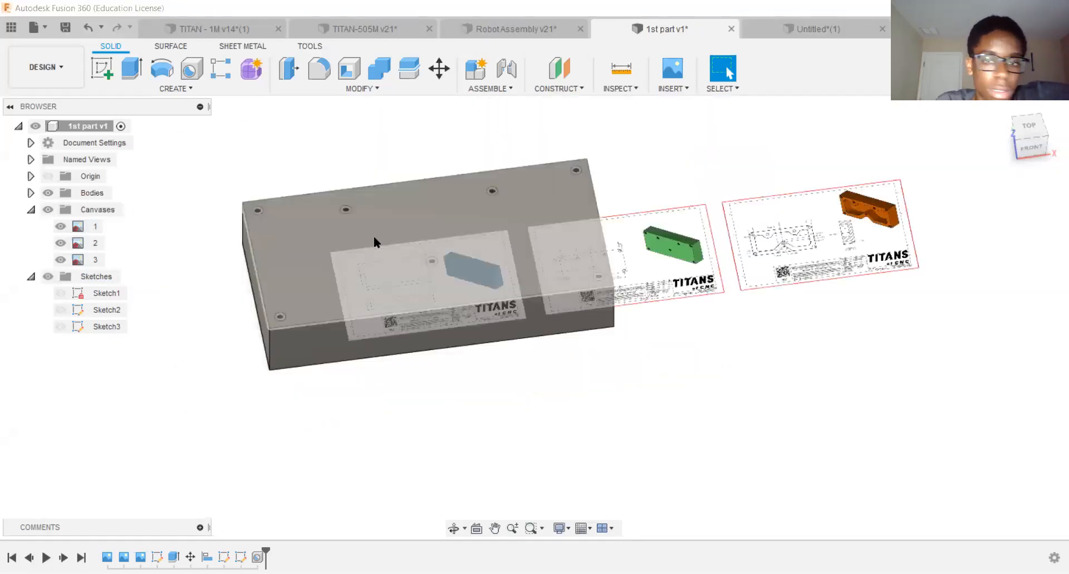
scroll(562, 227, "up", 5)
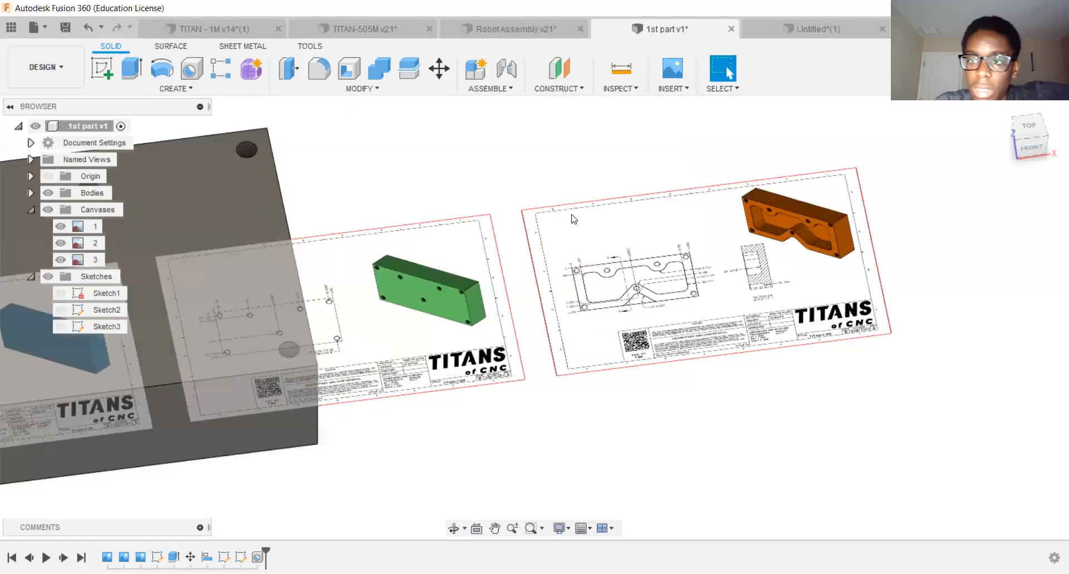
scroll(524, 195, "up", 5)
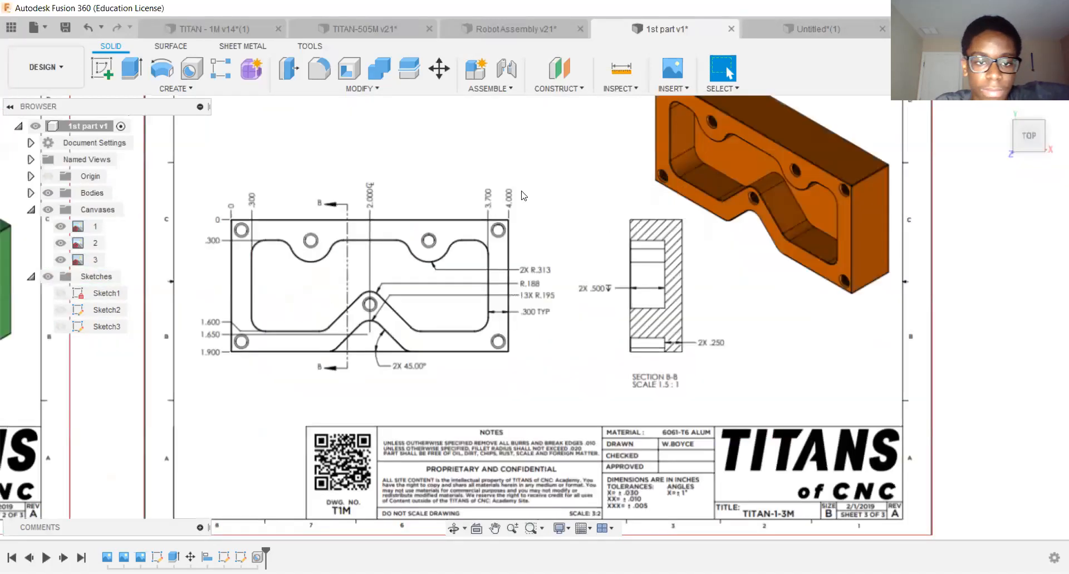
scroll(412, 251, "up", 4)
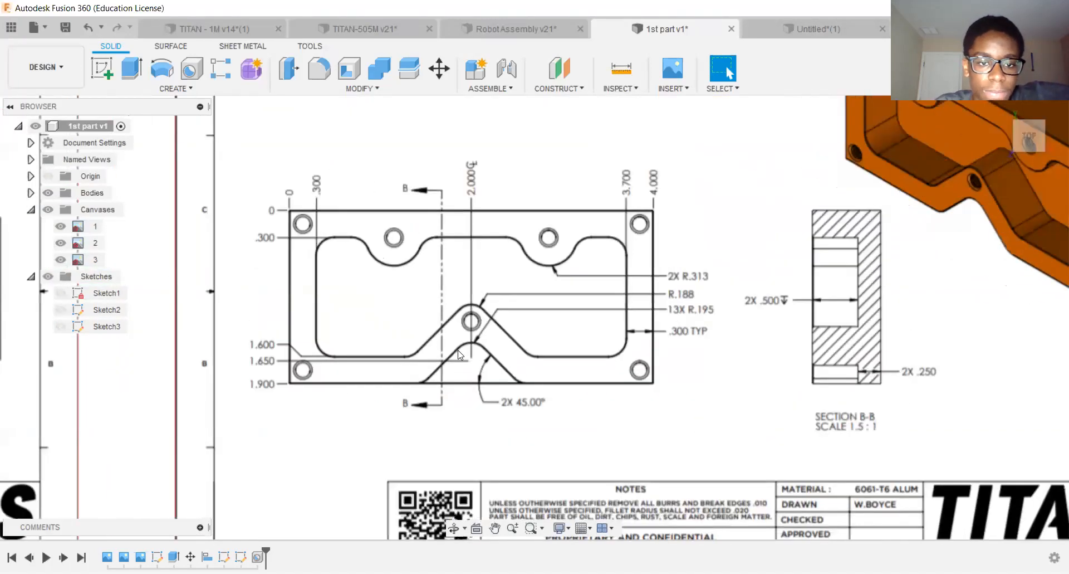
middle_click_drag(402, 238, 406, 241)
scroll(330, 240, "down", 1)
scroll(374, 259, "up", 1)
middle_click_drag(354, 262, 376, 235)
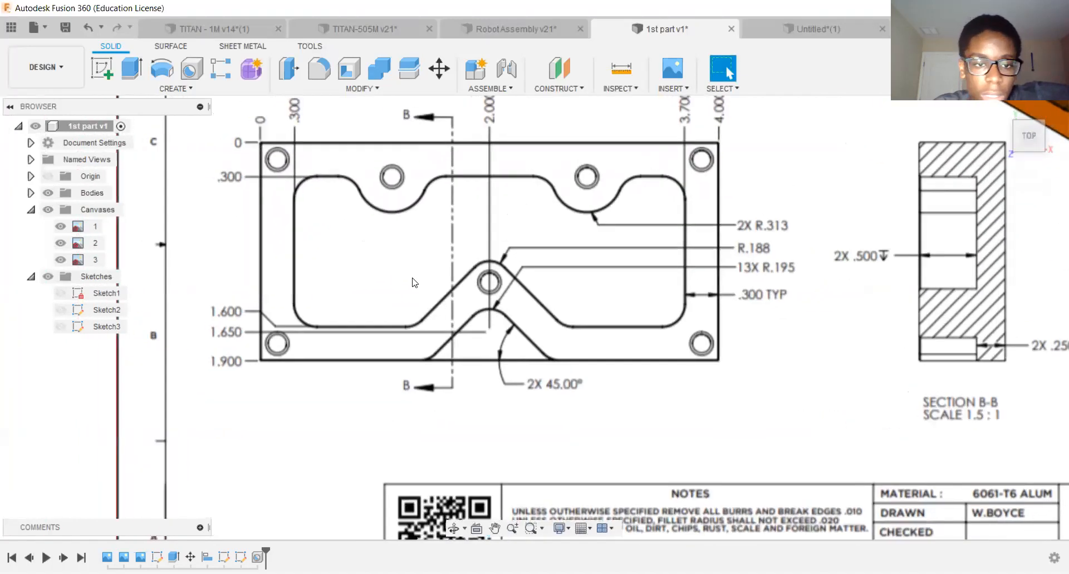
scroll(440, 267, "down", 1)
scroll(433, 242, "down", 1)
scroll(429, 306, "up", 2)
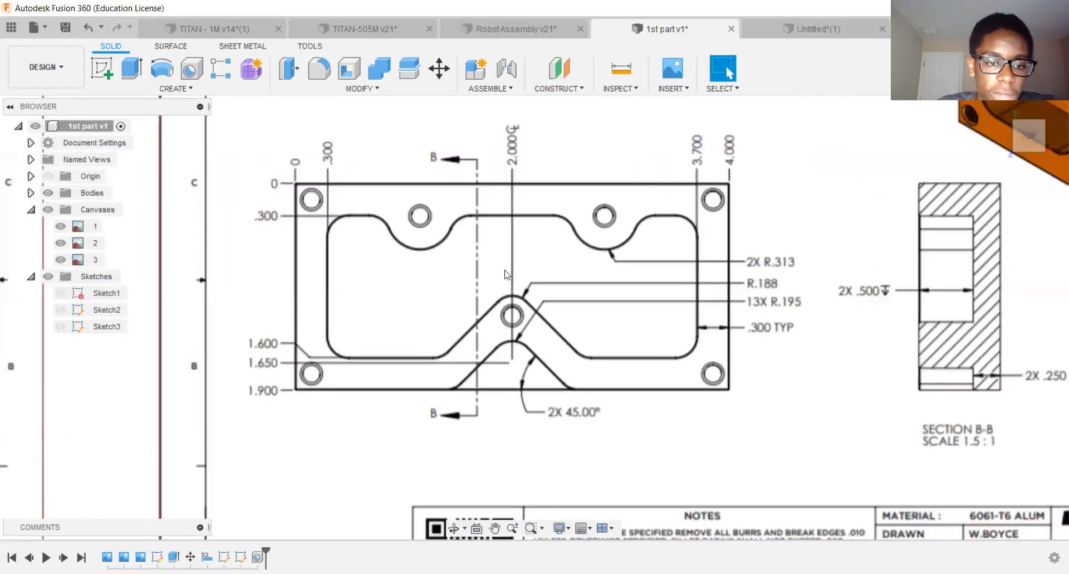
scroll(384, 269, "down", 2)
scroll(592, 276, "up", 2)
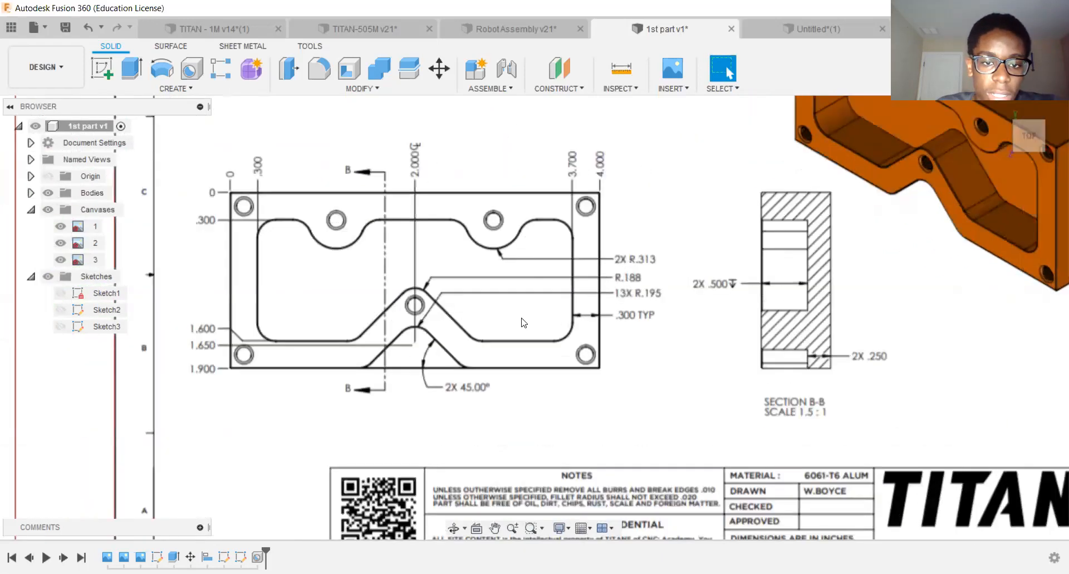
scroll(312, 261, "up", 2)
scroll(485, 301, "down", 5)
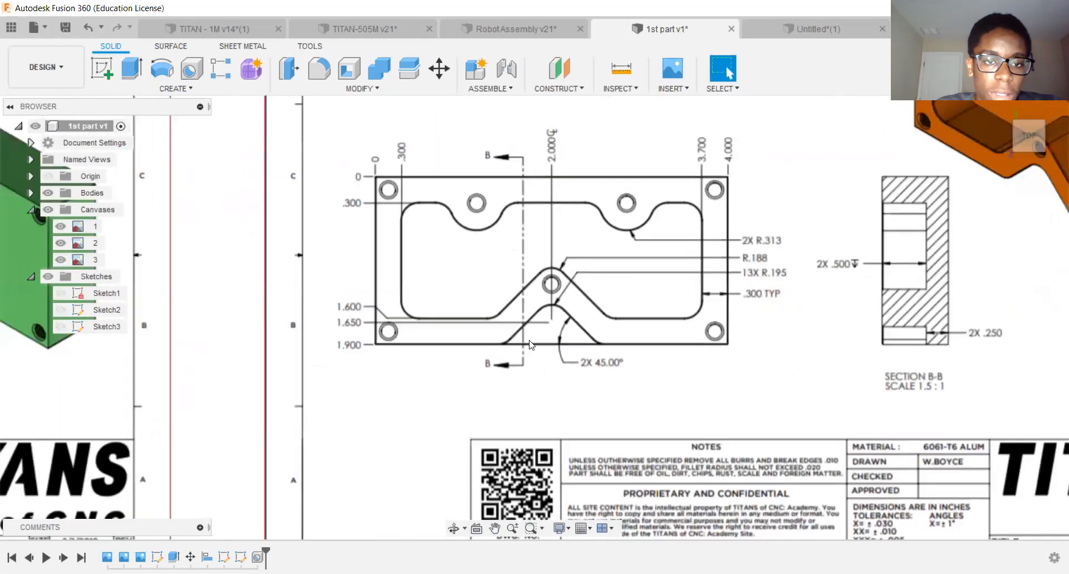
scroll(502, 315, "down", 3)
middle_click_drag(503, 316, 719, 298)
scroll(452, 296, "down", 2)
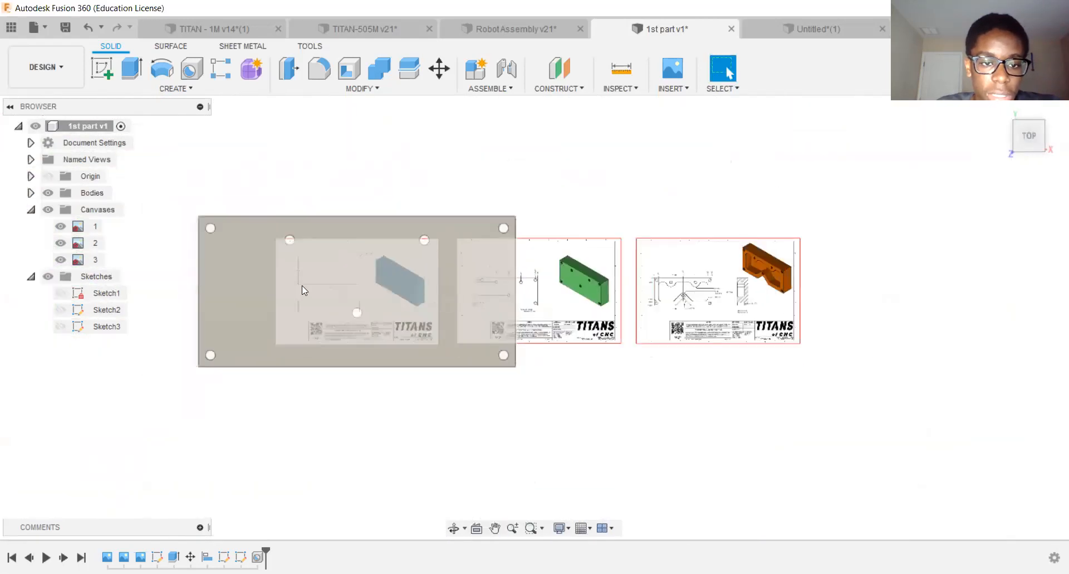
Hide canvases 1 and 2 so that only the third reference drawing is displayed.
scroll(378, 284, "up", 1)
left_click(60, 226)
left_click(60, 243)
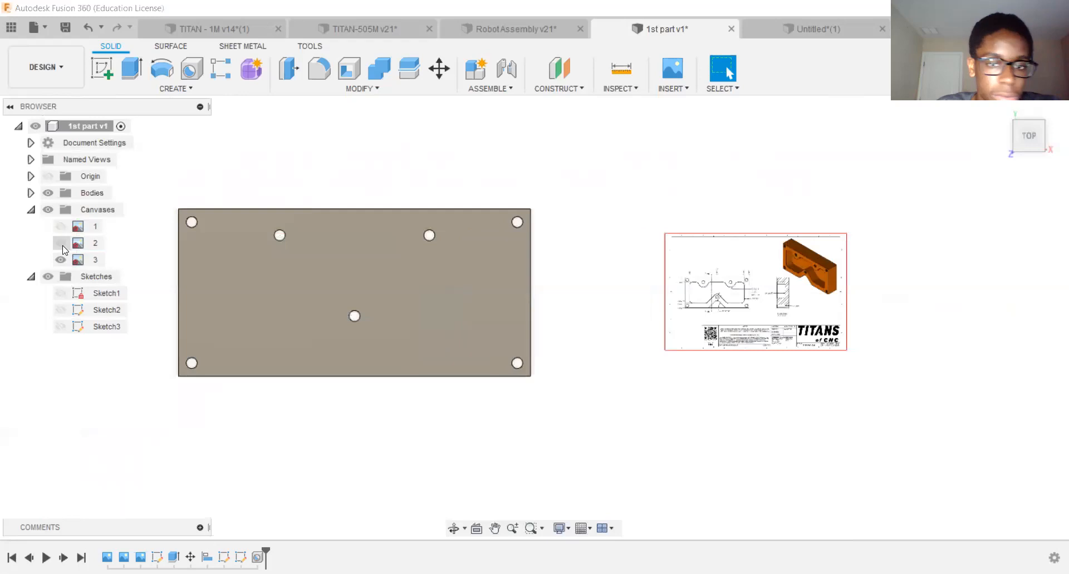
Edit canvas 3, scaling the drawing by 2 and placing it just beside the block's right edge.
left_click(81, 261)
right_click(81, 261)
left_click(206, 285)
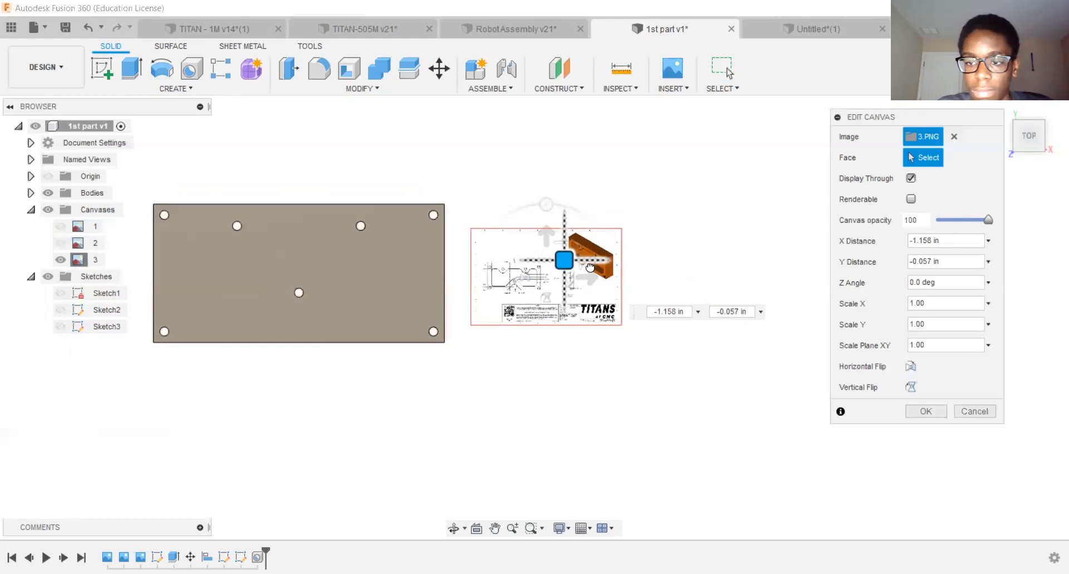
left_click_drag(591, 268, 591, 267)
type("2")
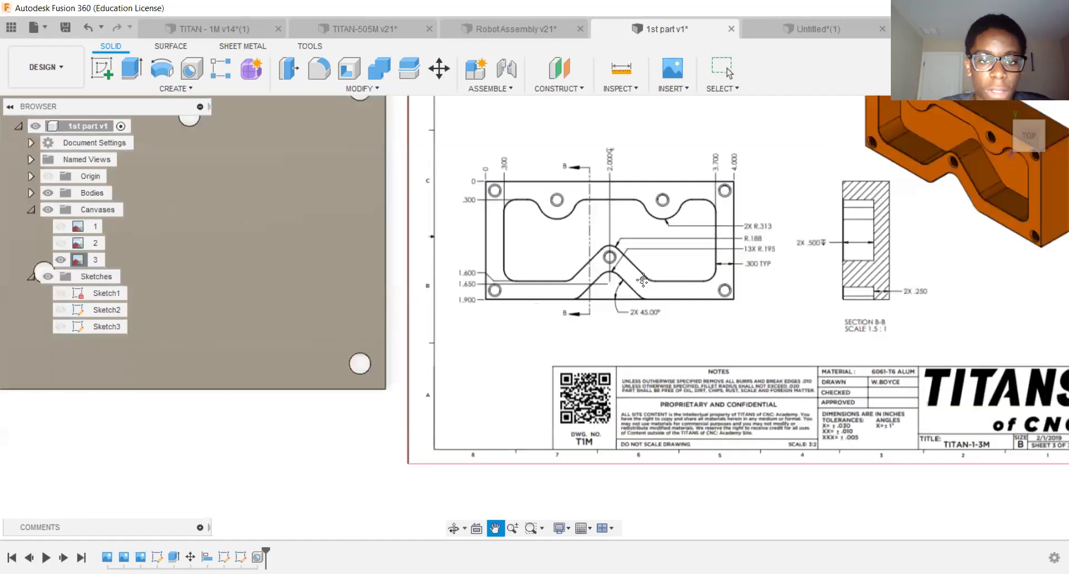
middle_click_drag(548, 192, 643, 280)
scroll(644, 279, "down", 1)
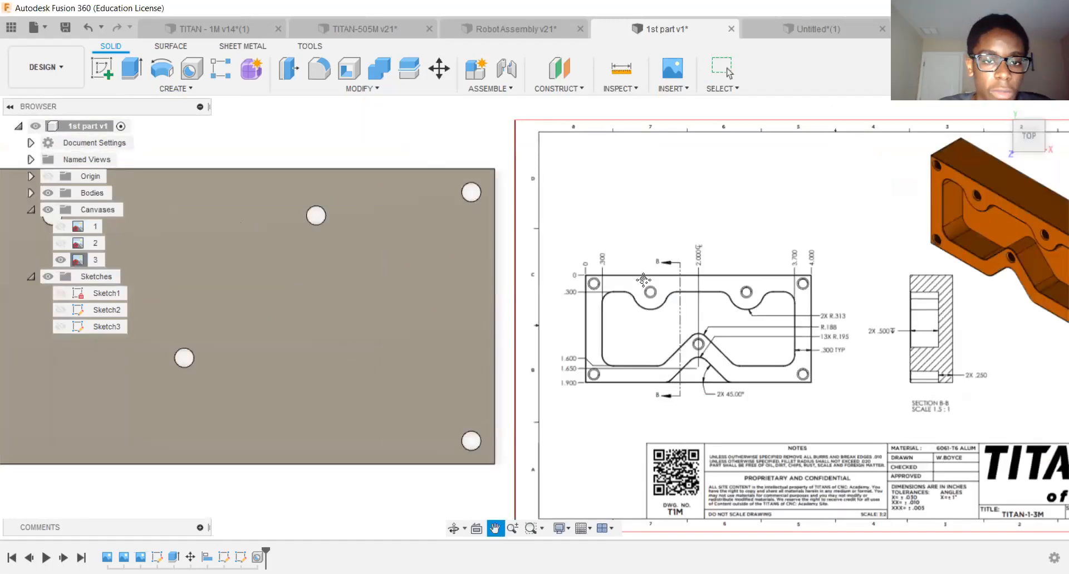
scroll(522, 219, "down", 4)
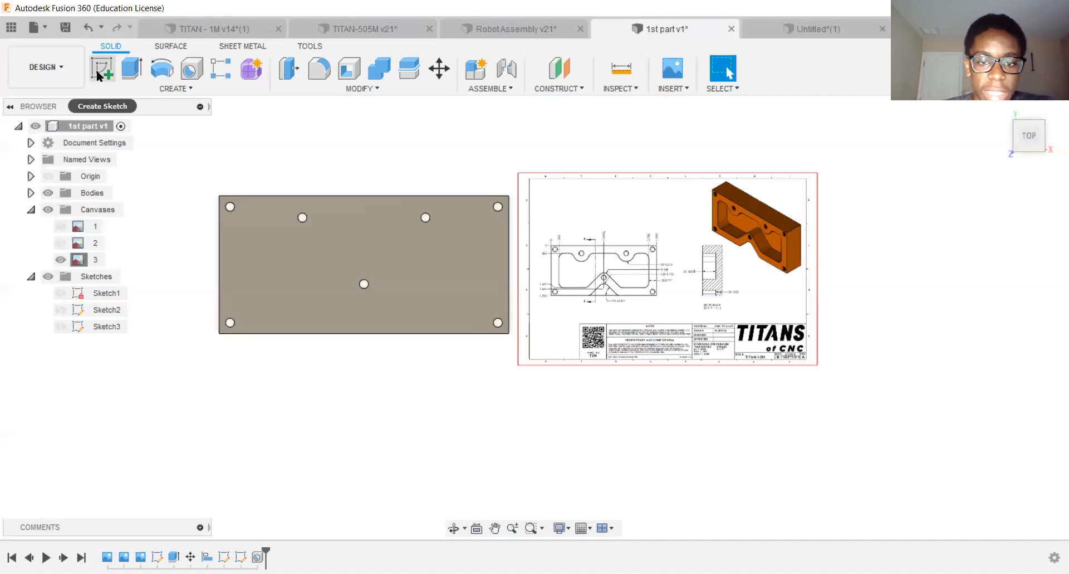
Start a new sketch on the block's top face and view it from the top.
scroll(574, 284, "up", 3)
scroll(575, 240, "down", 2)
left_click(107, 66)
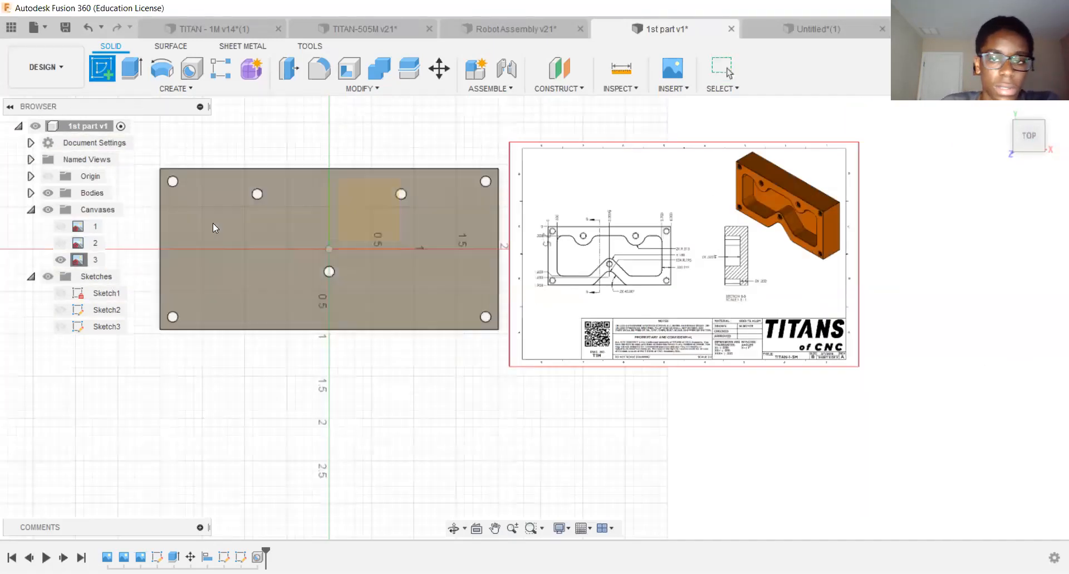
left_click(214, 224)
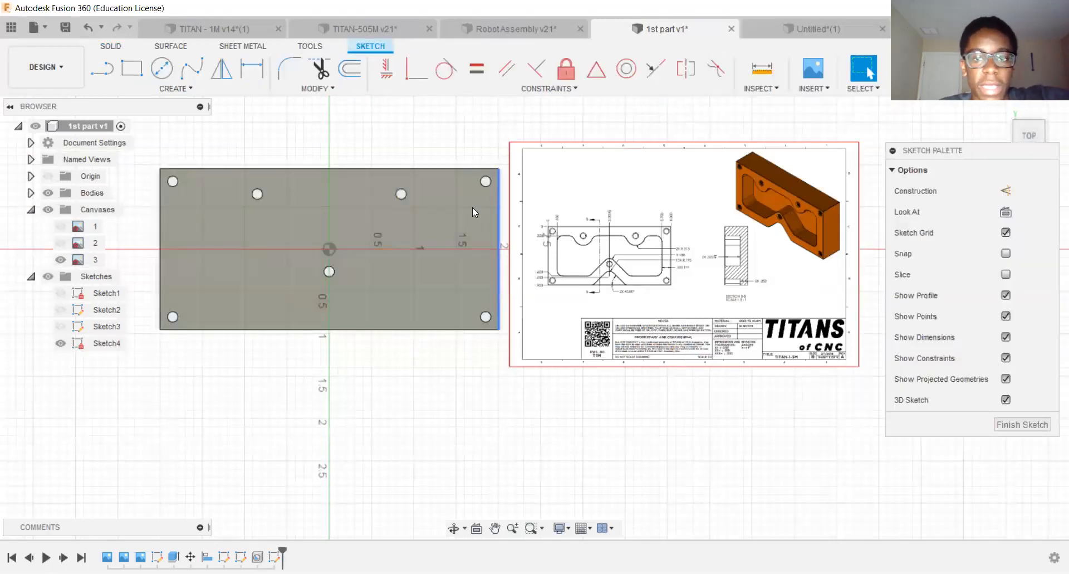
middle_click_drag(472, 207, 472, 135, "shift")
left_click(1029, 132)
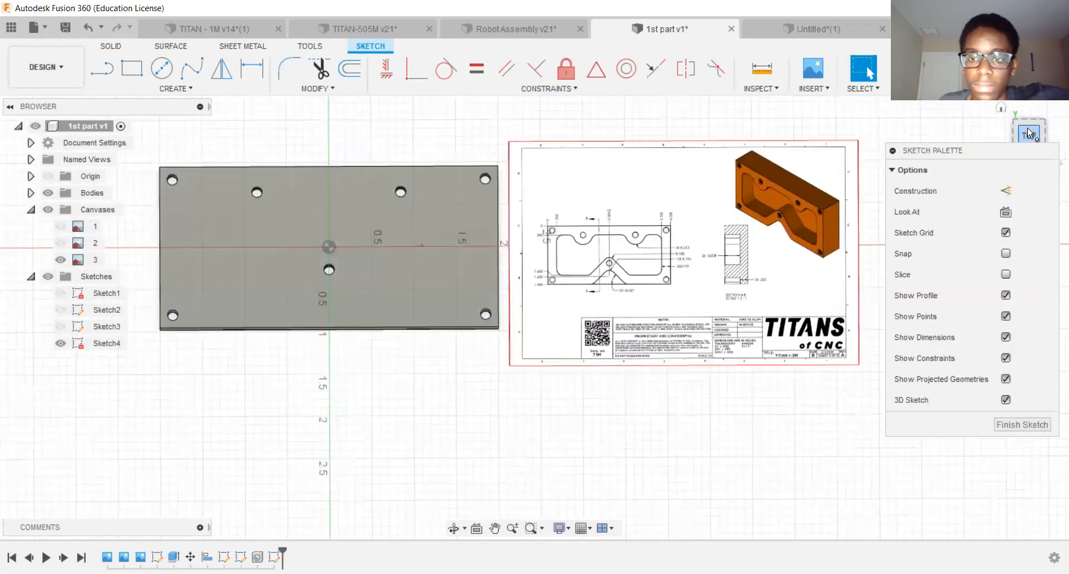
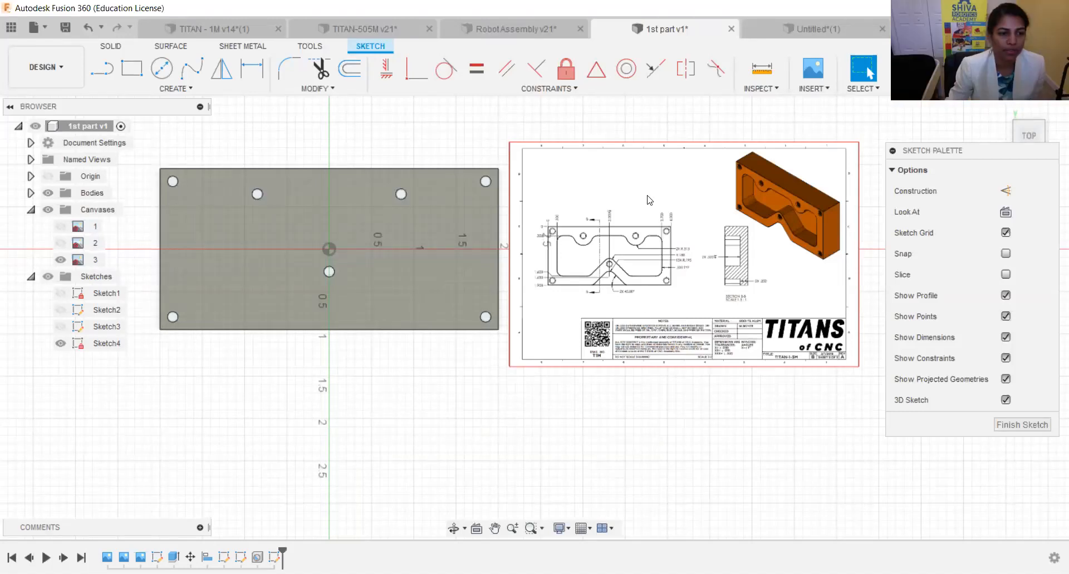
Project the block's top face, including its outline and hole edges, into the sketch.
mouse_move(534, 317)
middle_mouse_down("shift")
mouse_move(543, 189)
mouse_move(547, 207)
mouse_move(571, 220)
middle_mouse_up("shift")
left_click_drag(947, 89, 899, 166)
middle_click_drag(548, 327, 547, 324)
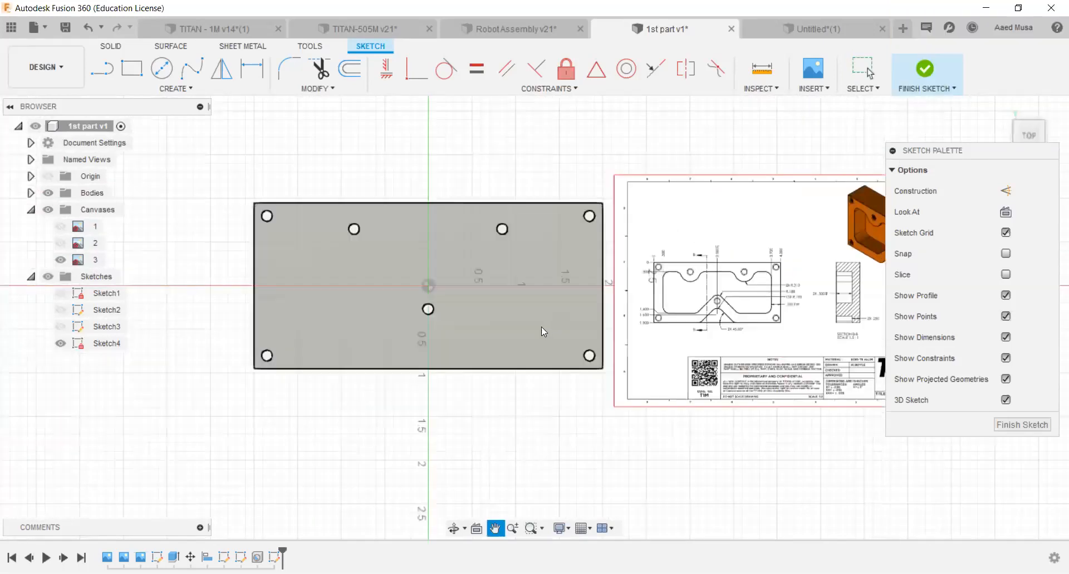
scroll(543, 320, "up", 1)
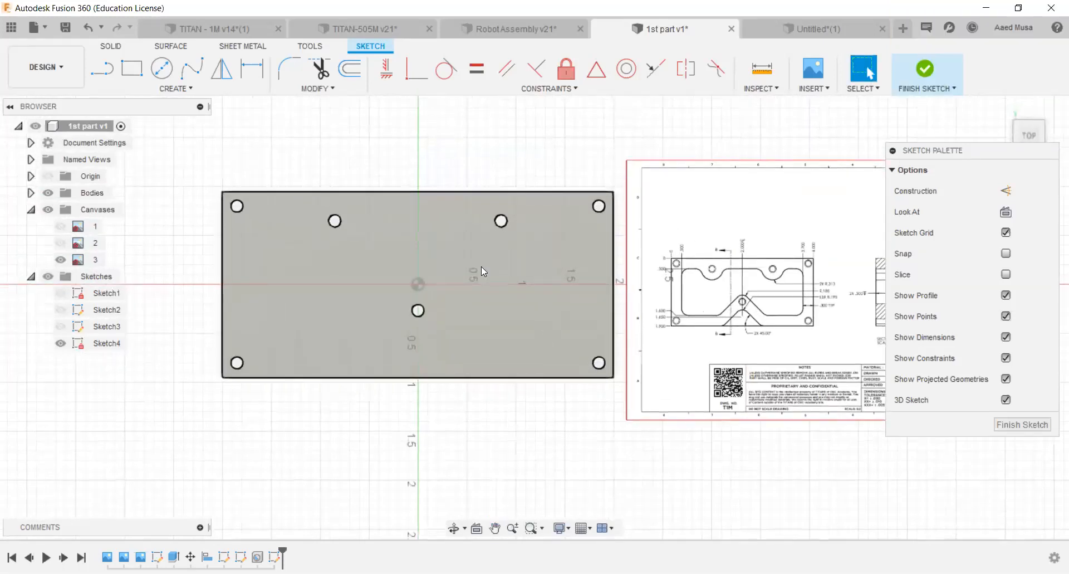
scroll(483, 283, "up", 1)
scroll(579, 237, "down", 1)
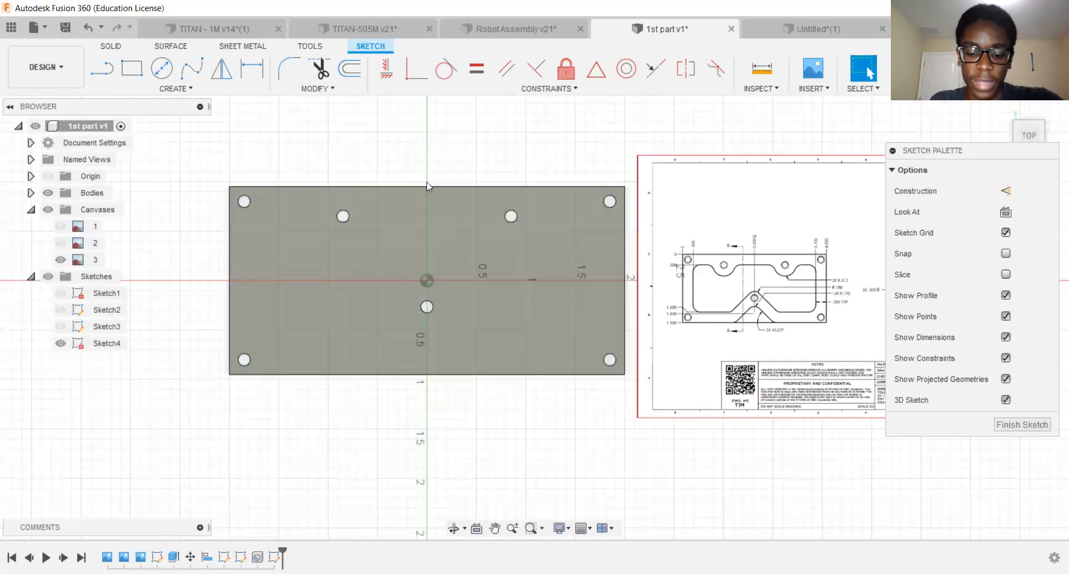
key("p")
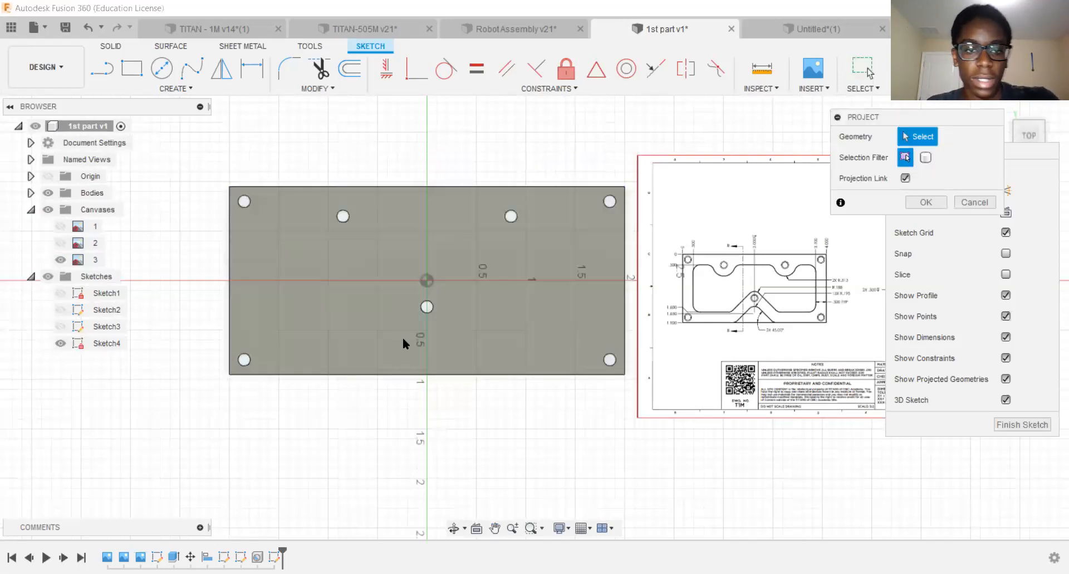
left_click(264, 242)
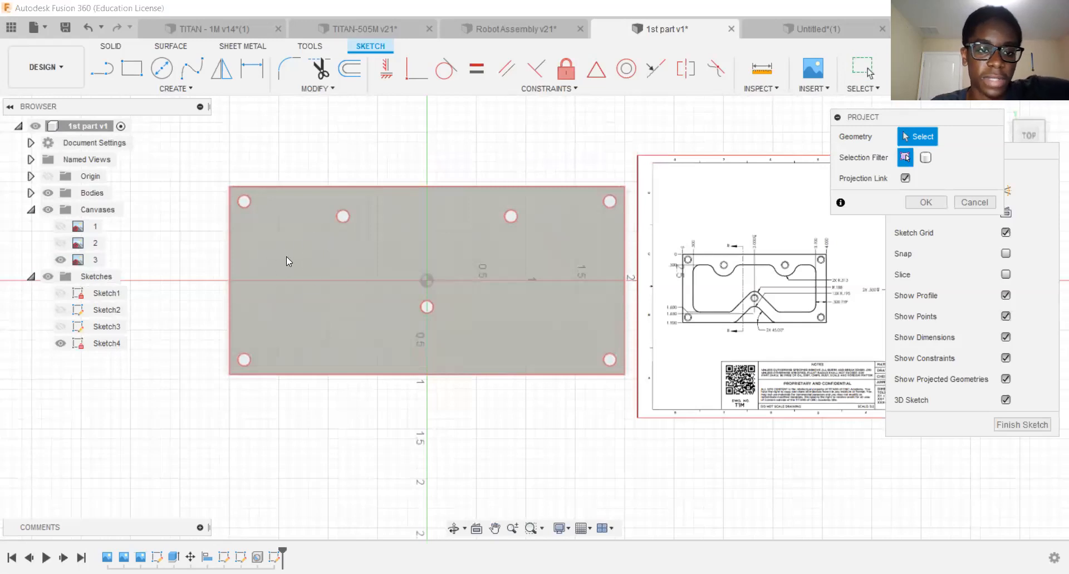
left_click(327, 254)
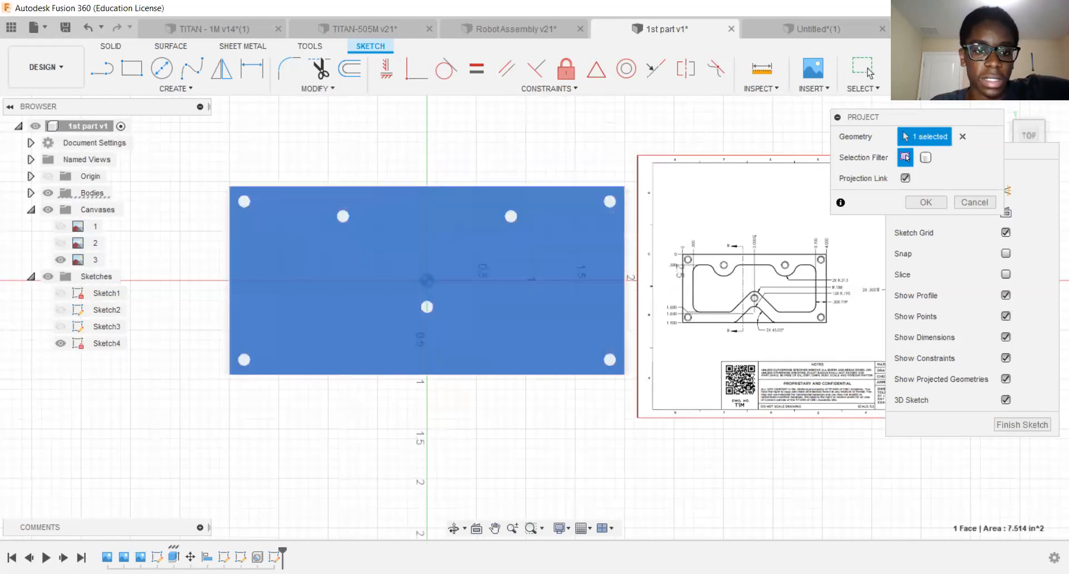
left_click(920, 202)
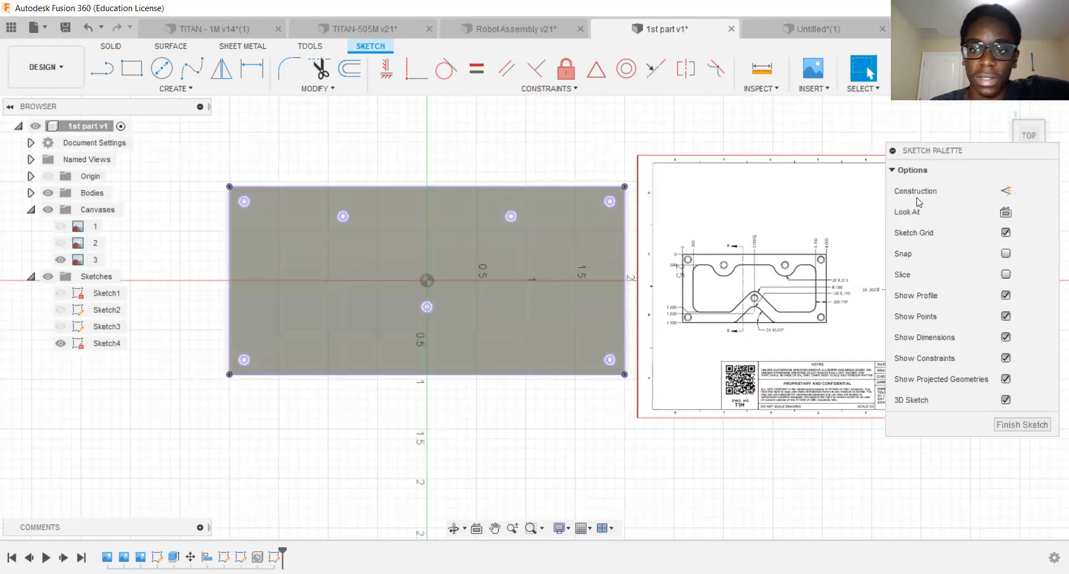
Examine the third drawing's pocket profile for its wall offsets, arc radii and 45° angles.
scroll(343, 216, "up", 8)
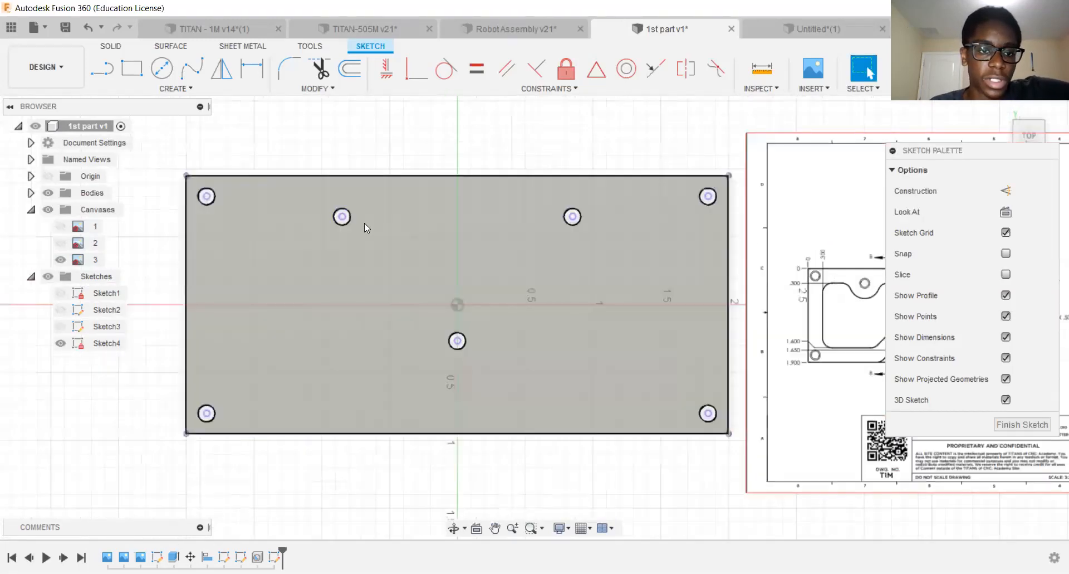
scroll(321, 215, "down", 6)
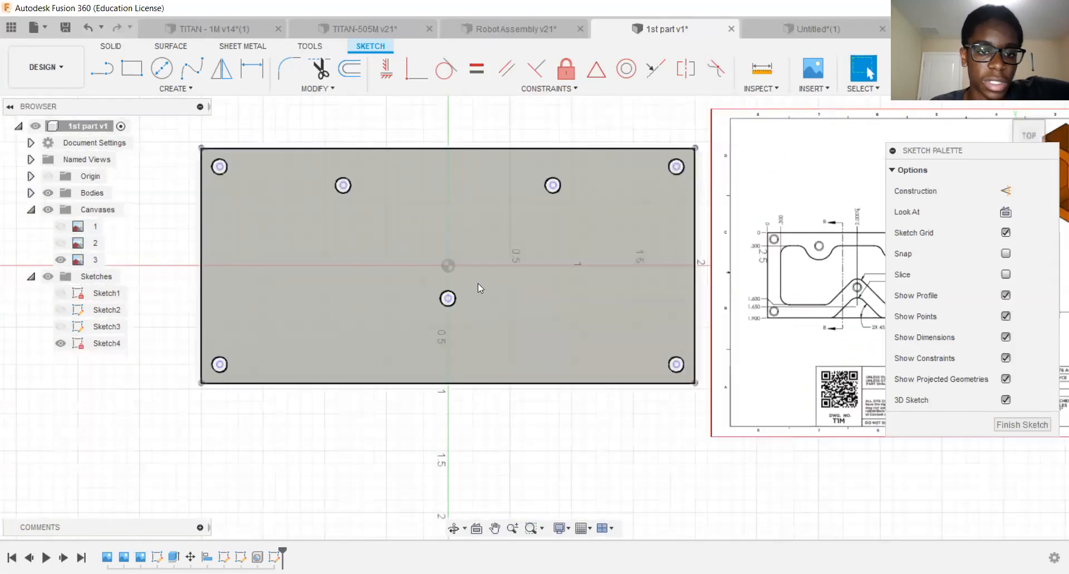
scroll(478, 283, "down", 2)
mouse_move(539, 254)
middle_mouse_down()
mouse_move(384, 246)
mouse_move(299, 214)
middle_mouse_up()
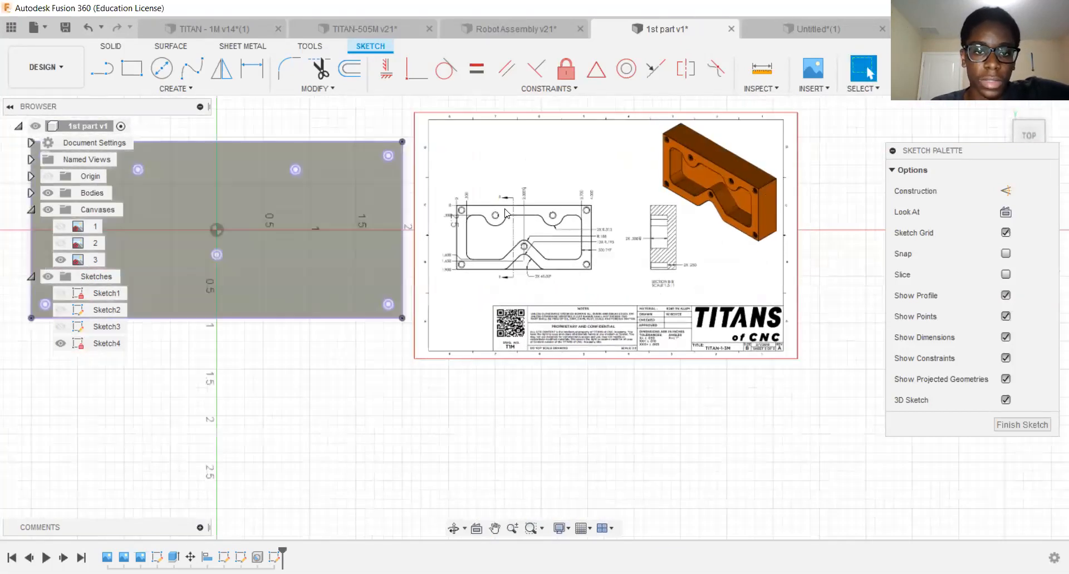
scroll(505, 213, "up", 9)
middle_click_drag(392, 241, 332, 232)
scroll(332, 231, "down", 4)
middle_click_drag(465, 261, 422, 250)
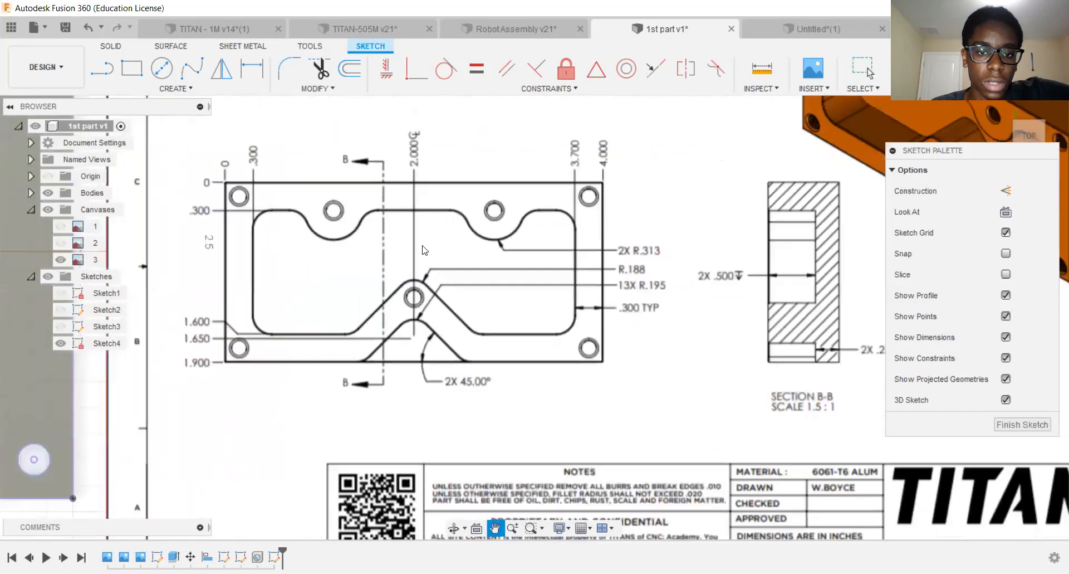
scroll(493, 223, "up", 3)
key("Escape")
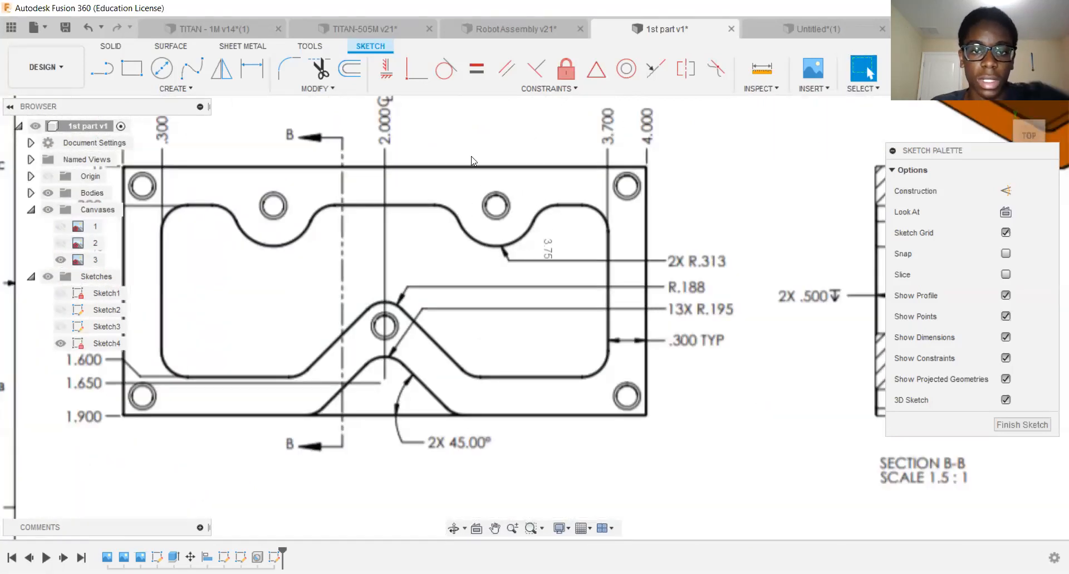
Examine the radius callouts, the .300 TYP wall offset and the 2X .500 depth on the third drawing.
scroll(507, 255, "down", 5)
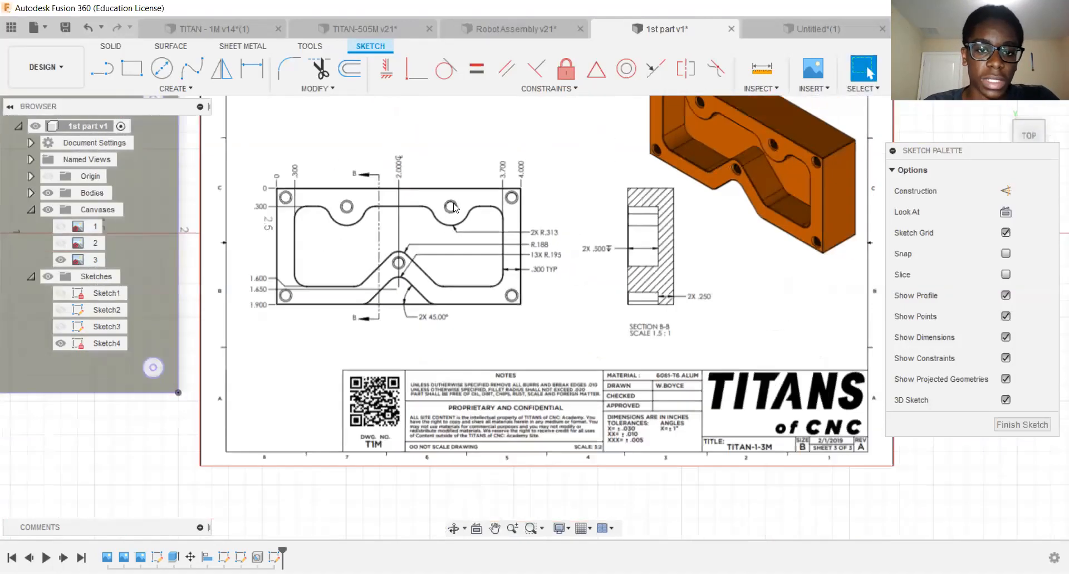
scroll(517, 250, "up", 5)
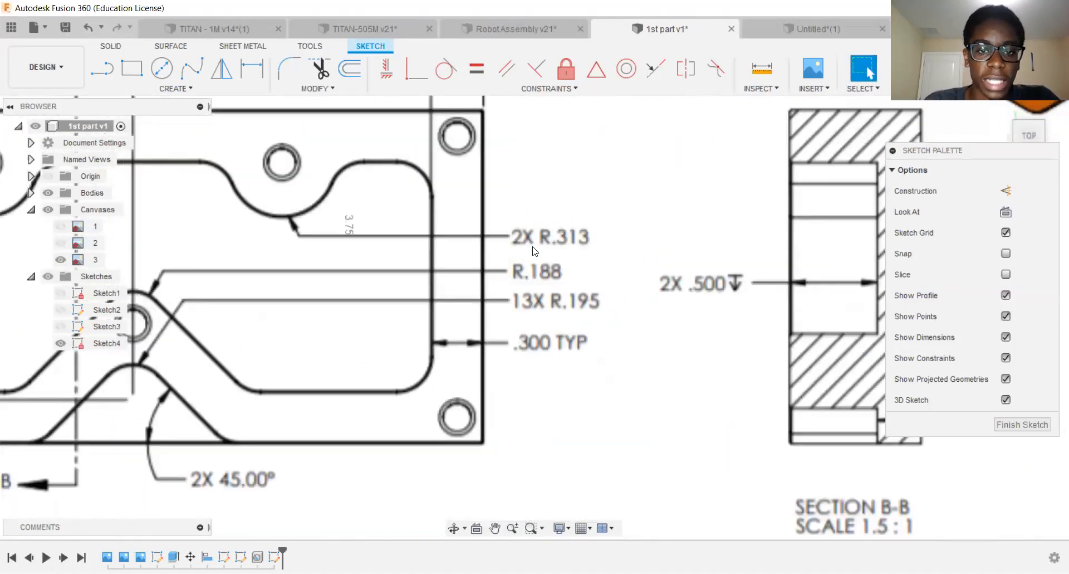
scroll(567, 251, "down", 1)
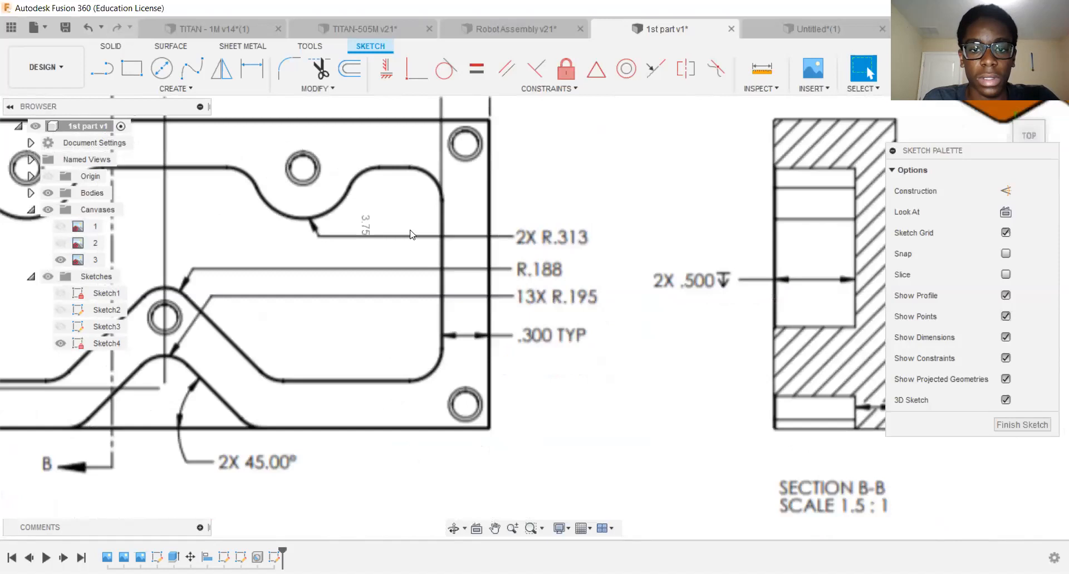
scroll(407, 240, "down", 3)
scroll(390, 241, "up", 1)
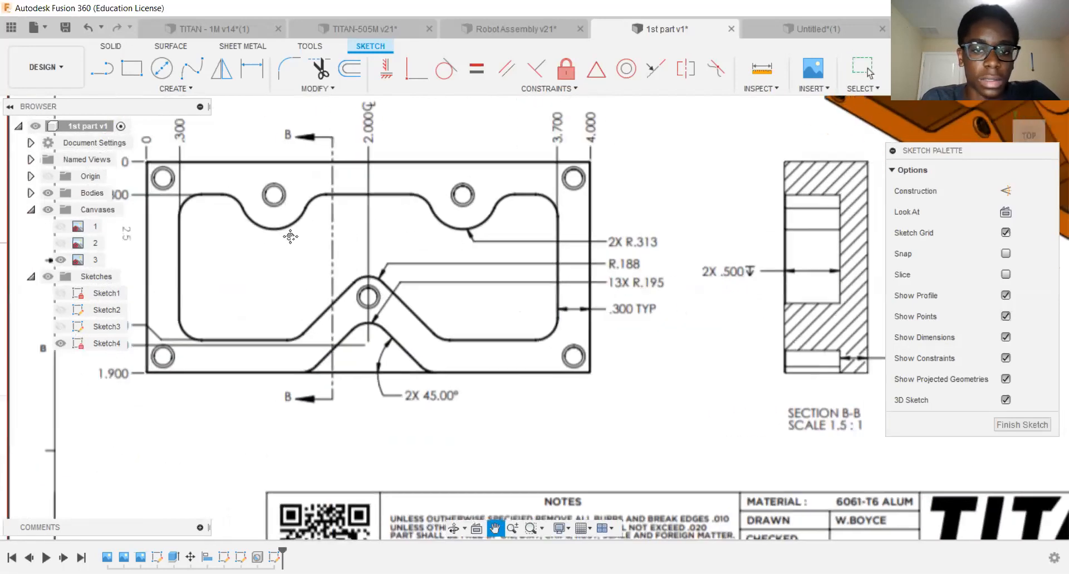
scroll(533, 244, "up", 2)
mouse_move(533, 244)
middle_mouse_down()
mouse_move(579, 254)
mouse_move(658, 246)
middle_mouse_up()
scroll(658, 246, "down", 1)
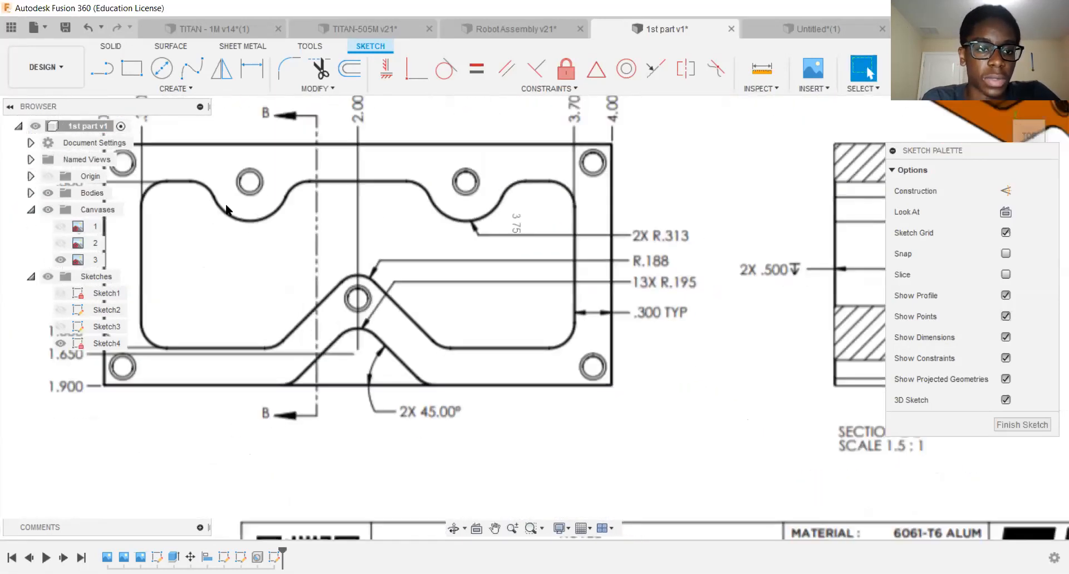
scroll(235, 234, "down", 5)
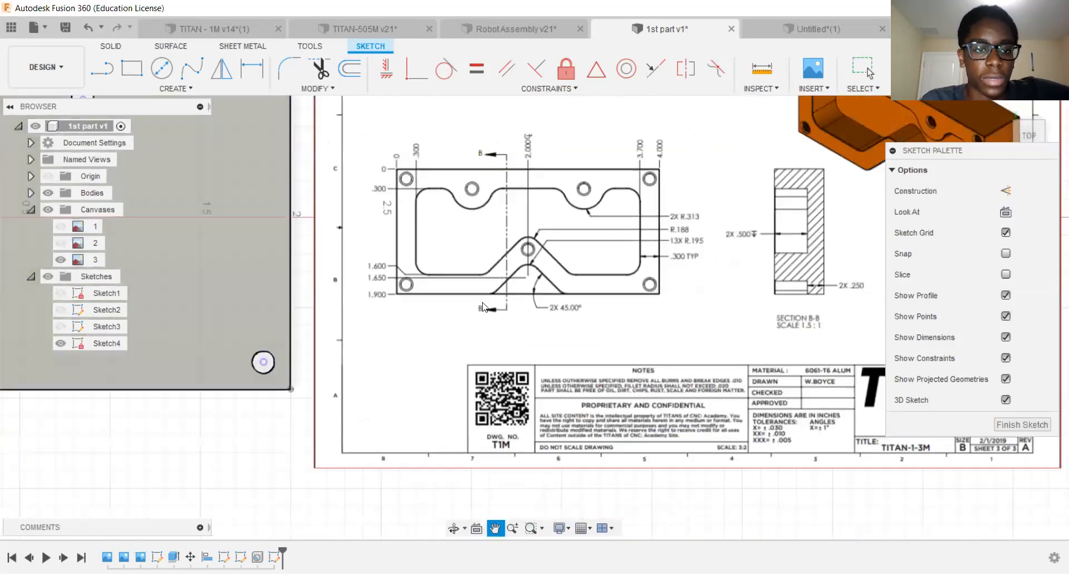
Compare the block's top face and its hole positions with the pocket layout on the third drawing.
mouse_move(128, 267)
middle_mouse_down()
mouse_move(446, 272)
mouse_move(457, 243)
middle_mouse_up()
scroll(440, 274, "down", 2)
scroll(419, 207, "up", 2)
scroll(457, 243, "up", 1)
key("Escape")
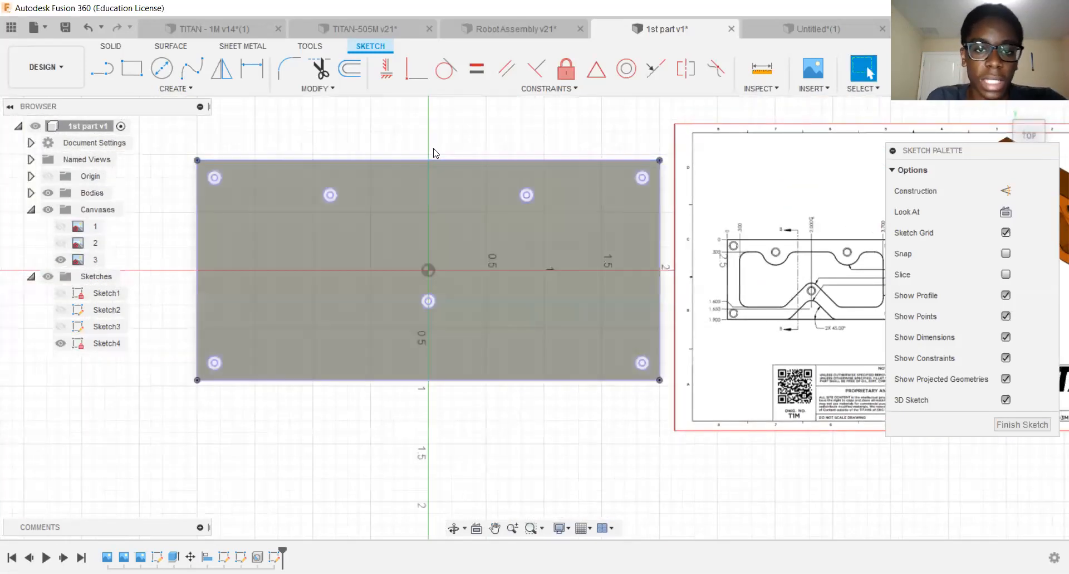
scroll(432, 150, "down", 1)
scroll(432, 206, "down", 1)
mouse_move(354, 210)
middle_mouse_down()
mouse_move(291, 191)
mouse_move(216, 192)
middle_mouse_up()
scroll(570, 245, "up", 4)
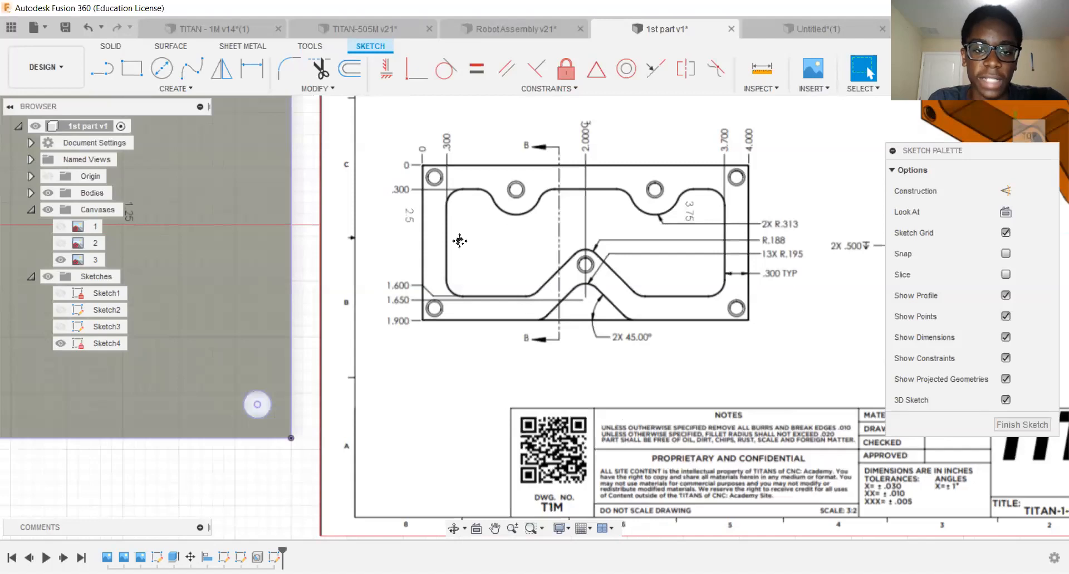
middle_click_drag(428, 253, 630, 277)
scroll(569, 232, "down", 5)
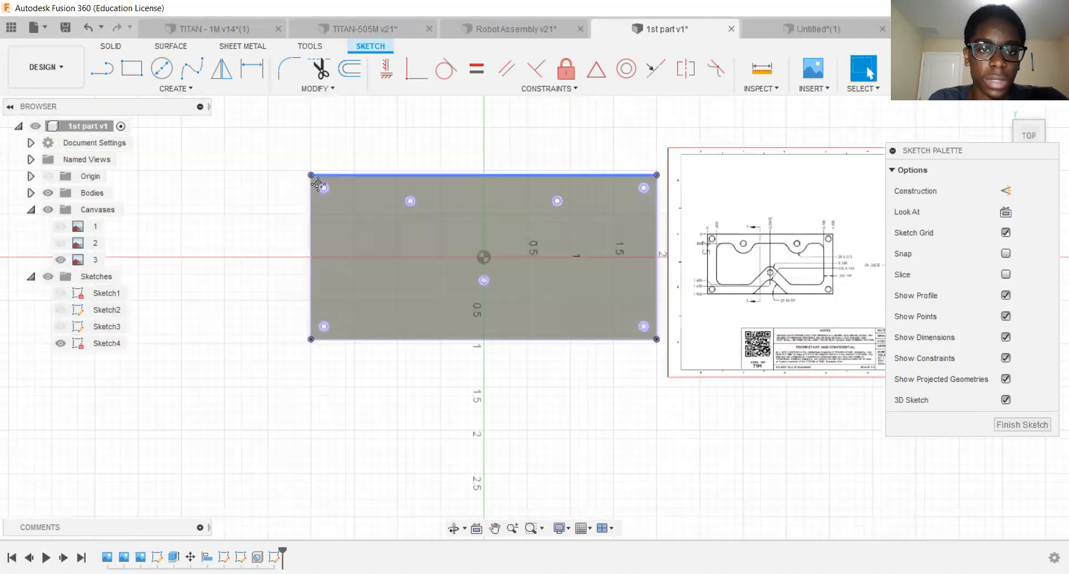
middle_click_drag(569, 232, 506, 238)
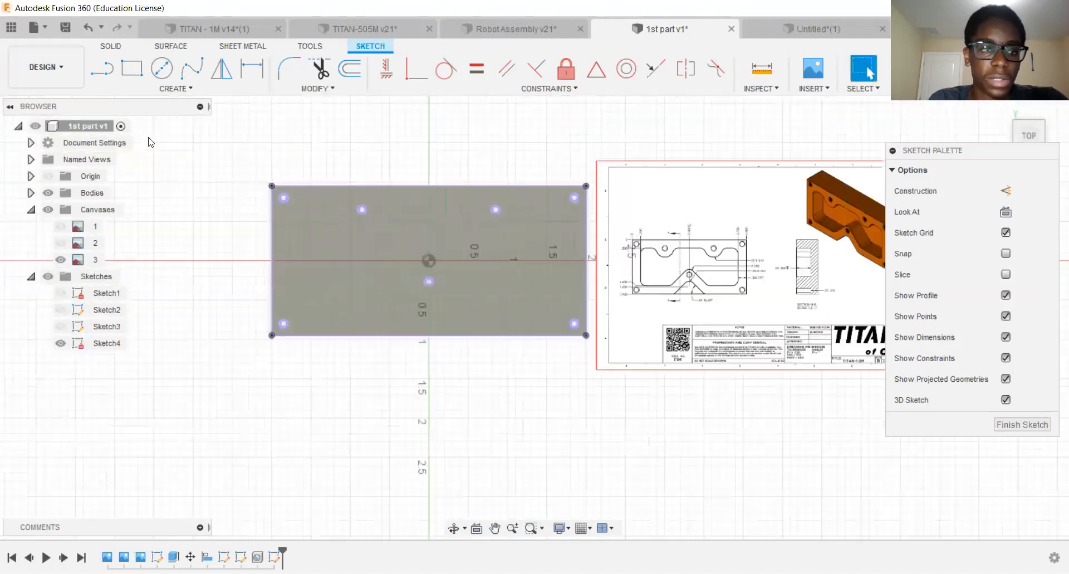
Sketch a vertical line about 4.3 in long across the block, slightly to one side of the origin.
left_click(183, 90)
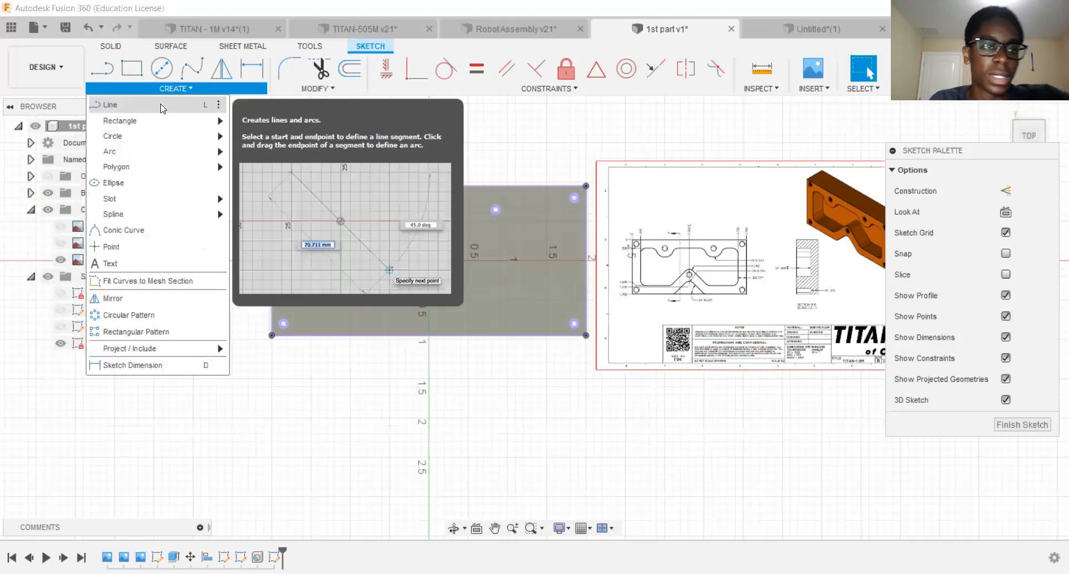
left_click(163, 108)
scroll(384, 309, "down", 2)
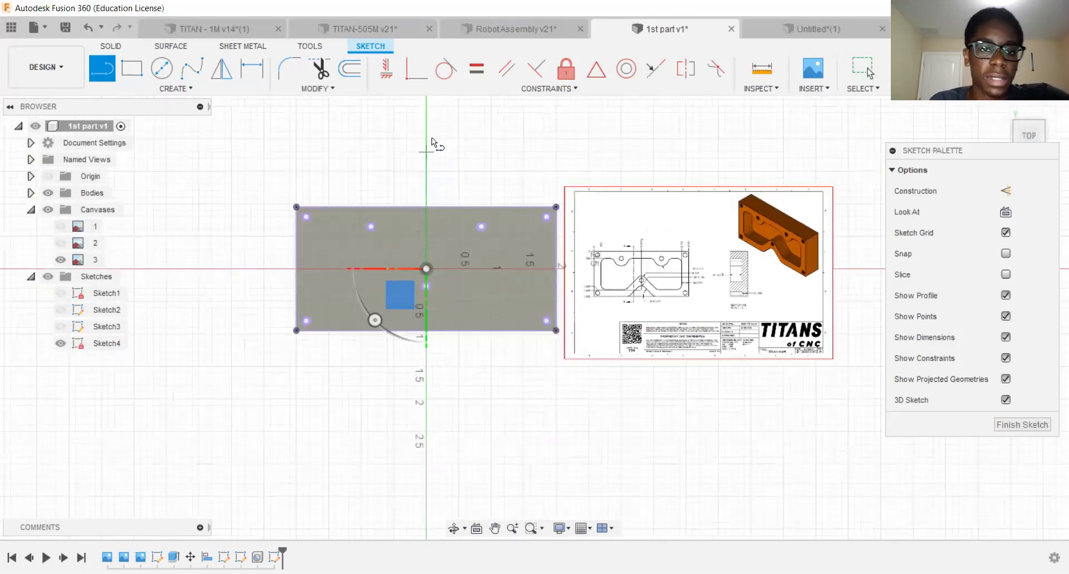
left_click(388, 125)
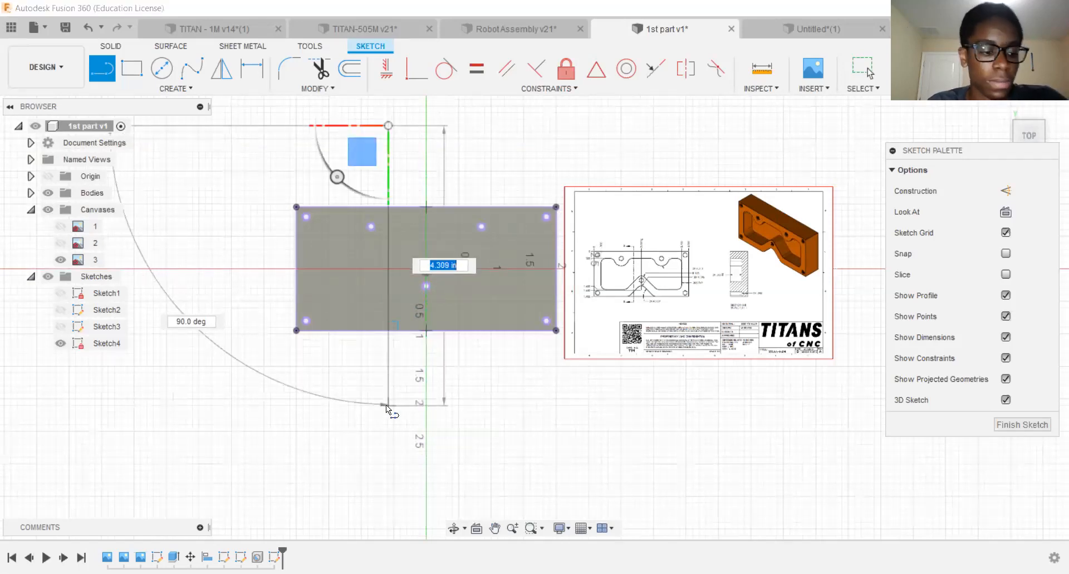
left_click(389, 405)
key("Escape")
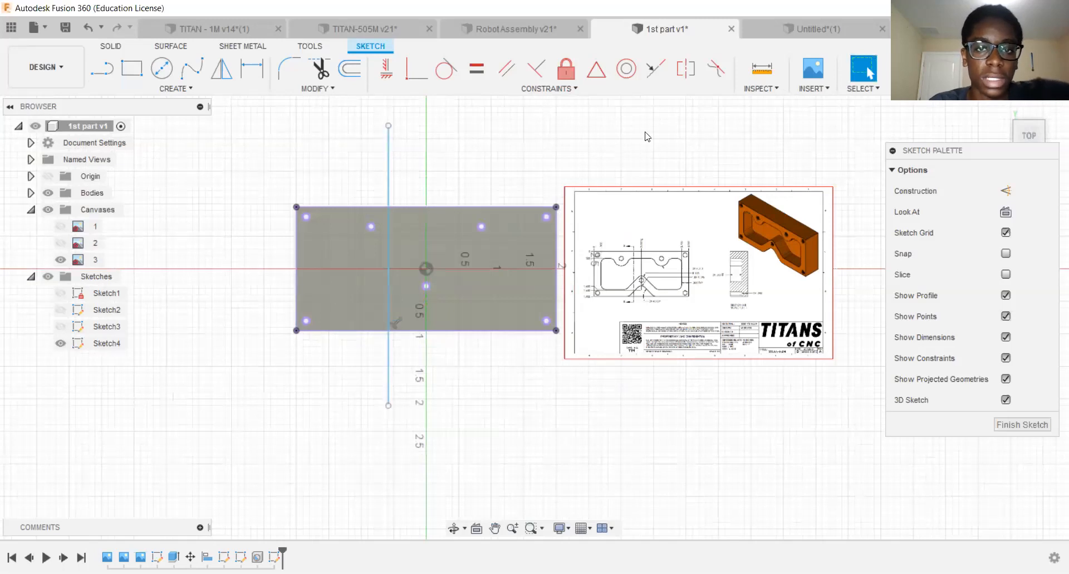
Constrain the vertical line coincident with the sketch origin so it runs through the block's center.
left_click(414, 88)
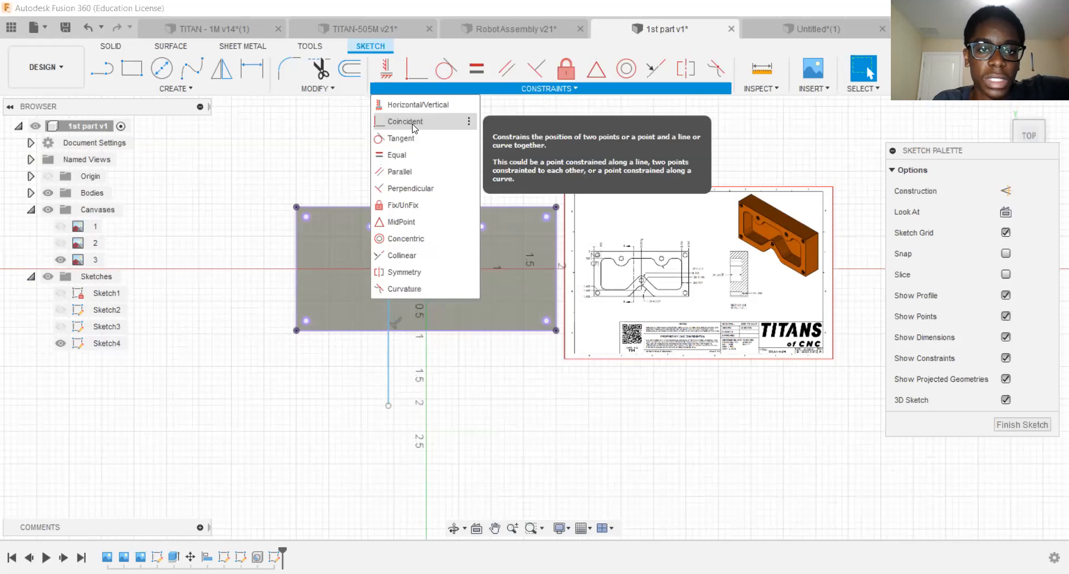
left_click(389, 268)
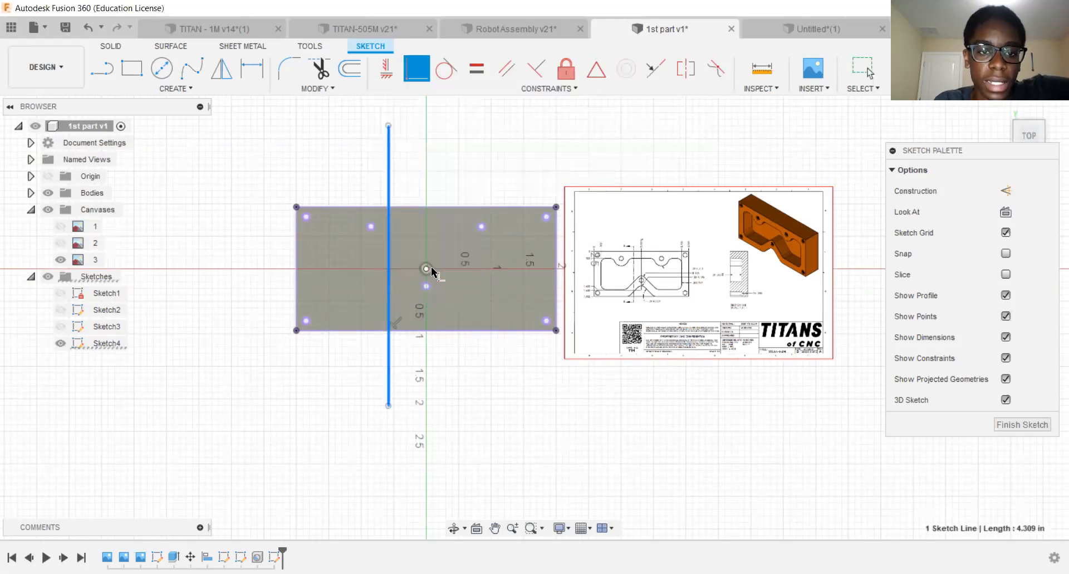
left_click(426, 269)
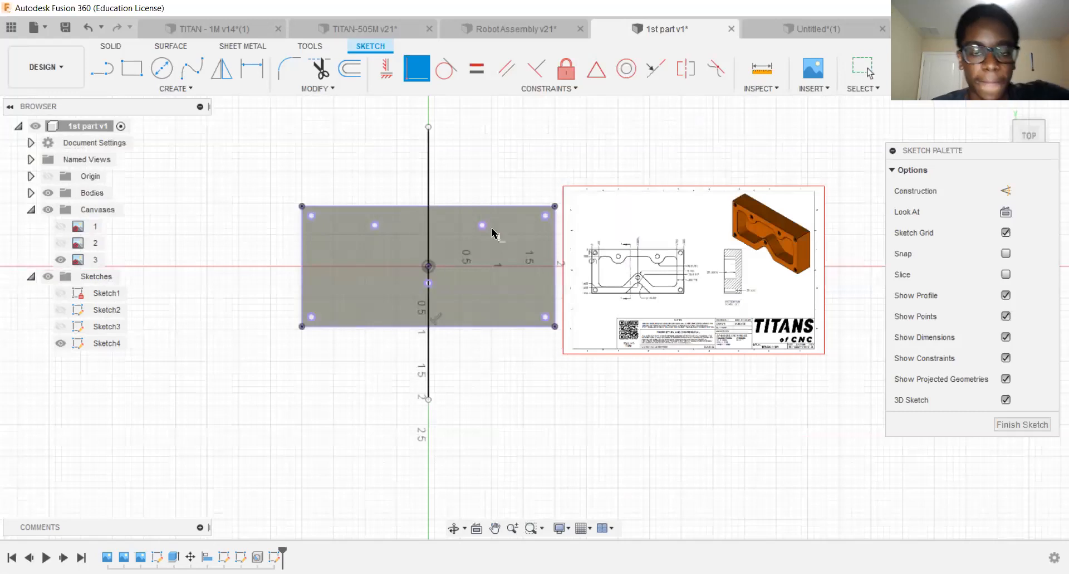
Study the pocket profile on either side of the 2.000 centerline in the drawing, including the arcs around the two upper holes.
scroll(447, 191, "up", 2)
middle_click_drag(439, 282, 341, 262)
scroll(342, 262, "down", 1)
mouse_move(580, 229)
middle_mouse_down()
mouse_move(475, 236)
mouse_move(383, 226)
middle_mouse_up()
scroll(405, 234, "up", 6)
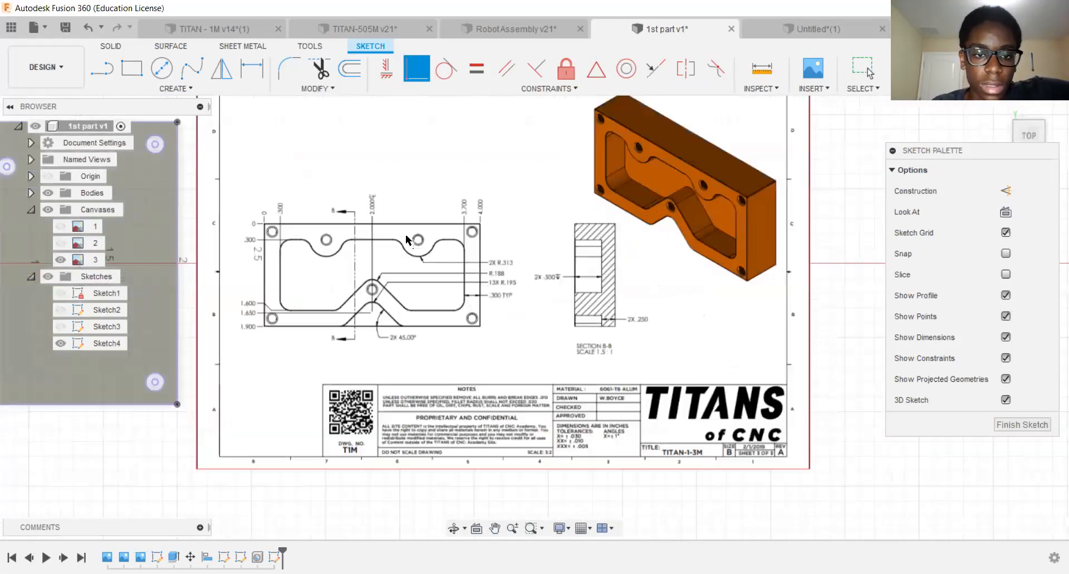
mouse_move(436, 272)
middle_mouse_down()
mouse_move(449, 274)
mouse_move(462, 254)
middle_mouse_up()
scroll(462, 254, "down", 1)
scroll(328, 290, "down", 2)
mouse_move(328, 290)
middle_mouse_down()
mouse_move(597, 308)
mouse_move(296, 285)
mouse_move(17, 292)
mouse_move(20, 302)
middle_mouse_up()
scroll(523, 279, "up", 6)
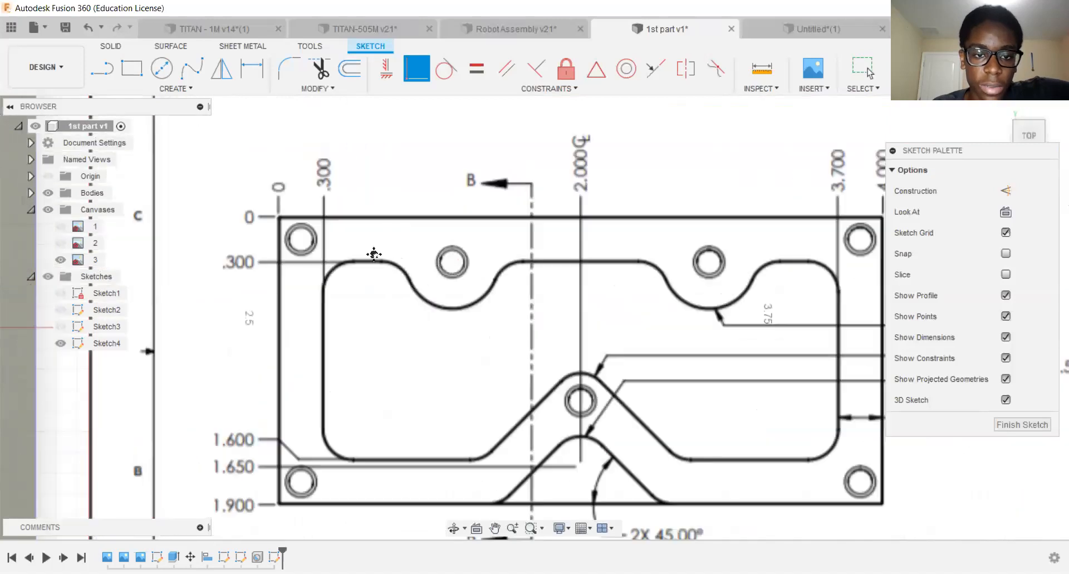
middle_click_drag(375, 253, 234, 244)
scroll(559, 253, "down", 2)
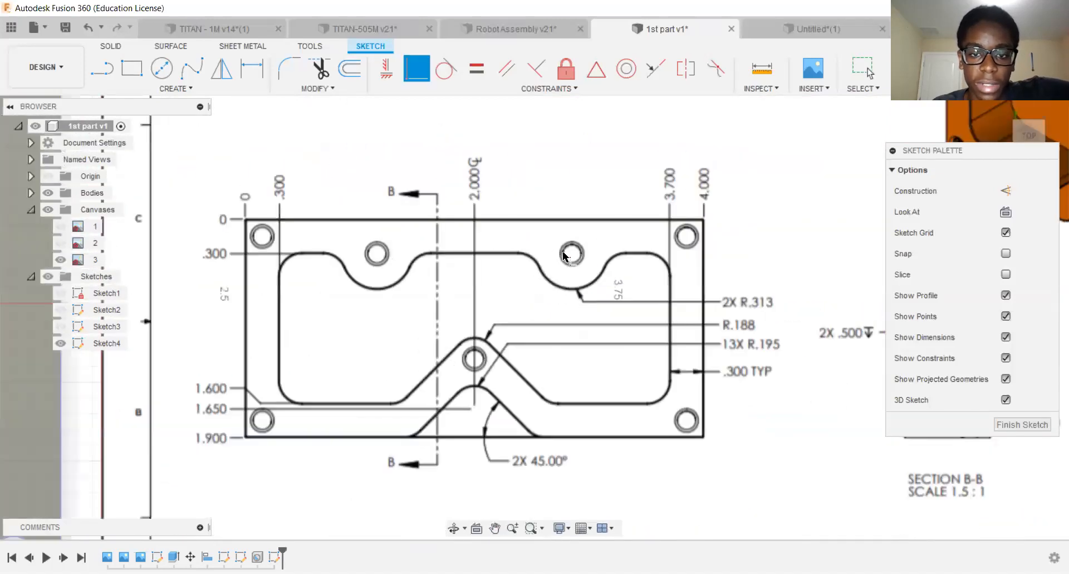
scroll(569, 254, "down", 2)
mouse_move(251, 295)
middle_mouse_down()
mouse_move(512, 296)
mouse_move(552, 231)
middle_mouse_up()
scroll(552, 230, "down", 2)
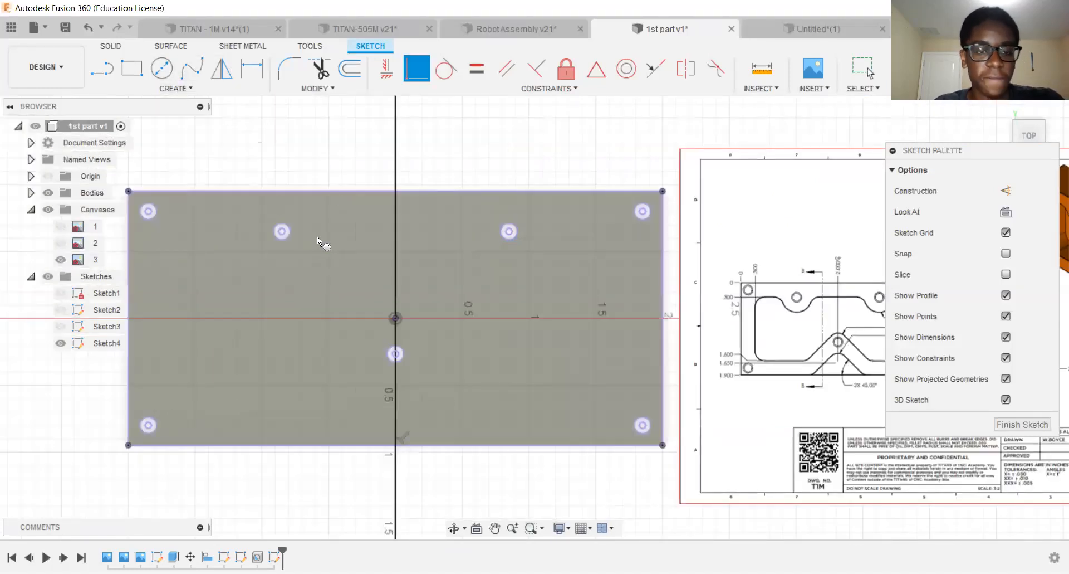
Draw a center-diameter circle concentric with the upper inner hole left of the centerline, with a diameter of .313*2 in.
key("c")
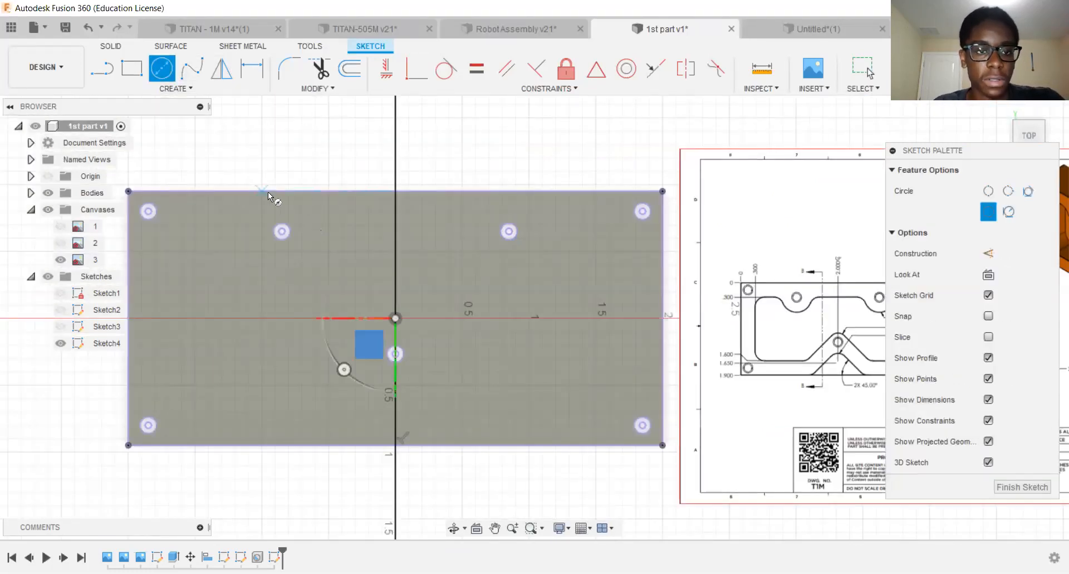
left_click(188, 90)
mouse_move(147, 137)
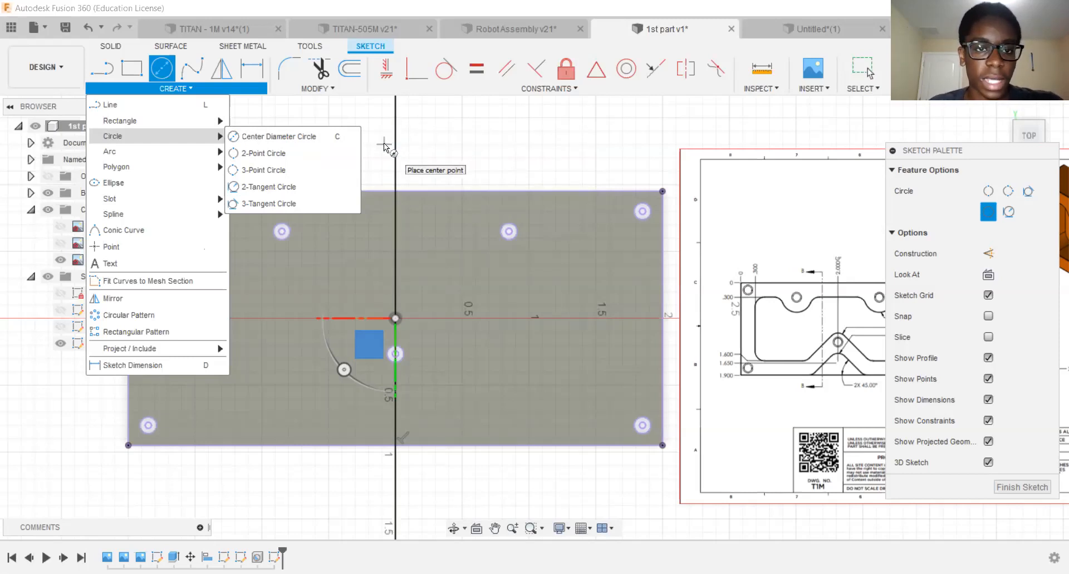
middle_click_drag(453, 294, 519, 293)
scroll(339, 227, "up", 2)
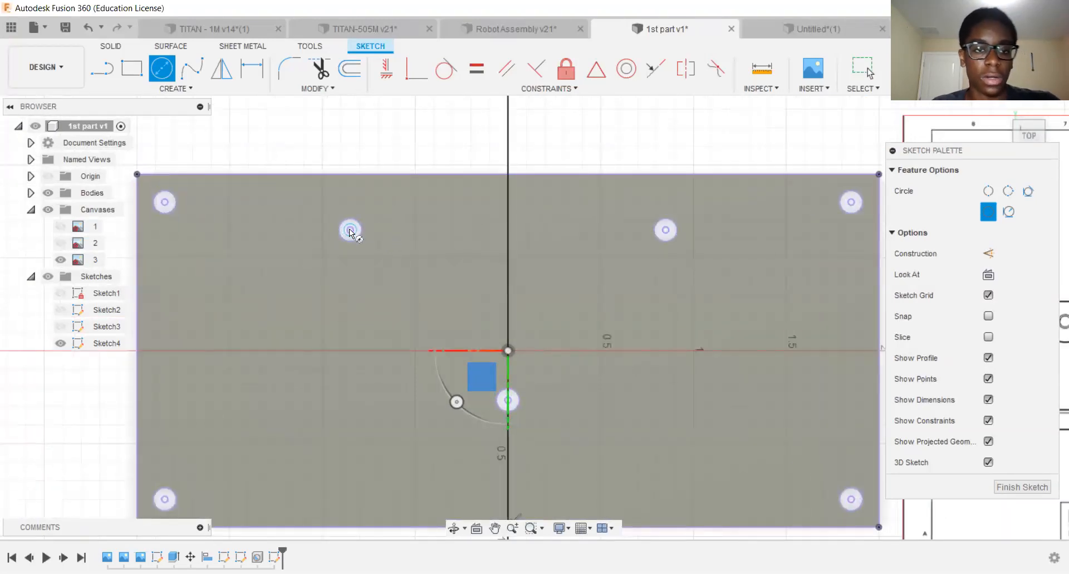
scroll(350, 230, "up", 2)
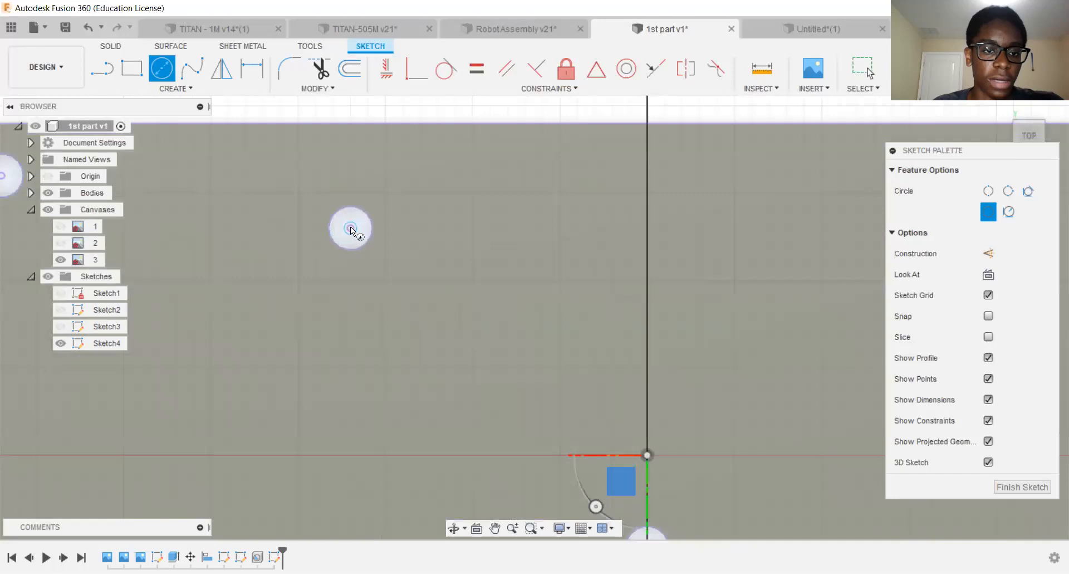
scroll(351, 229, "down", 3)
left_click(349, 228)
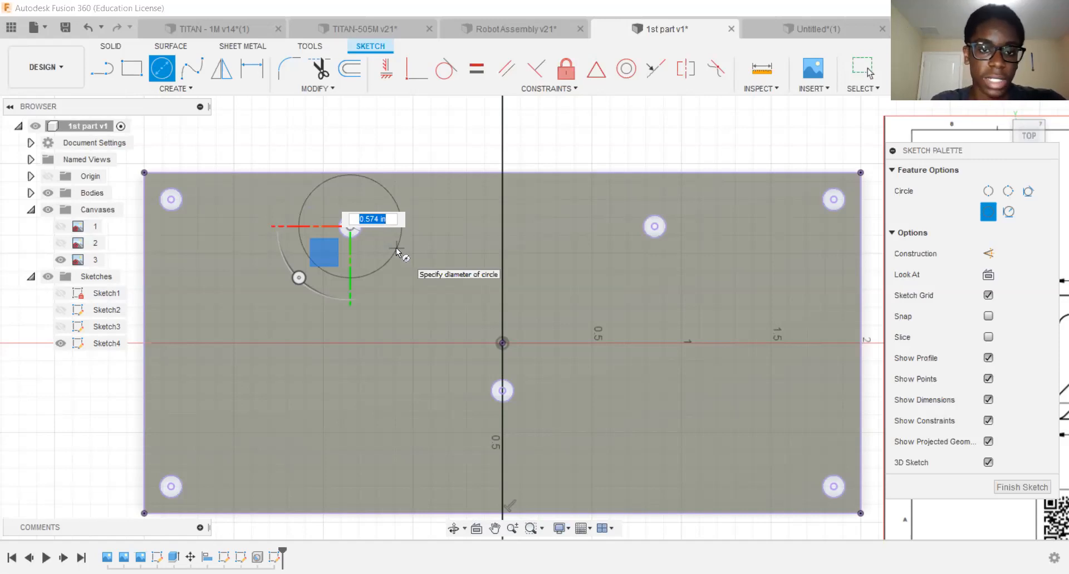
key("BackSpace")
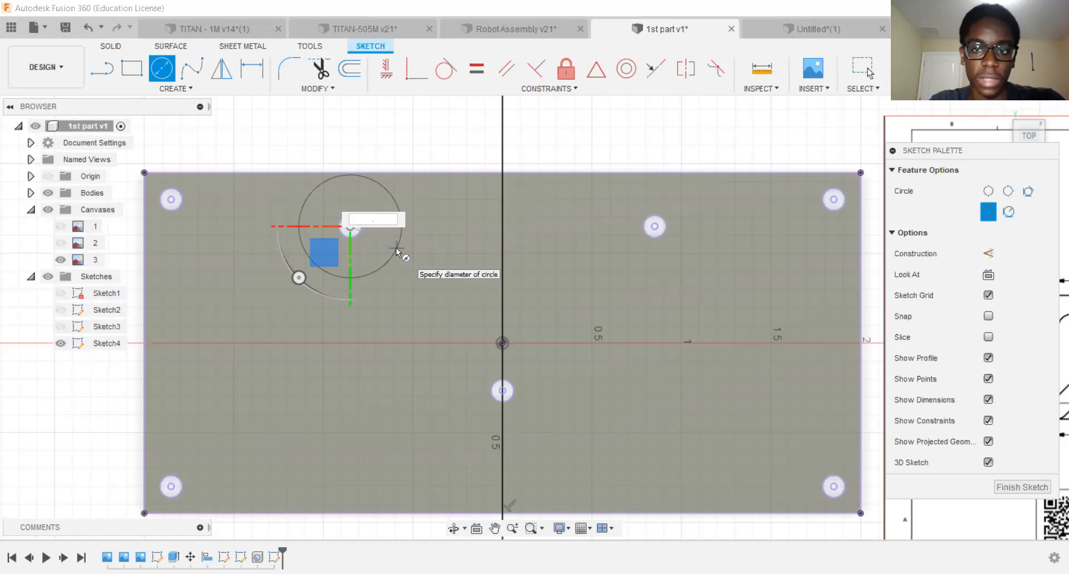
type(".313\"")
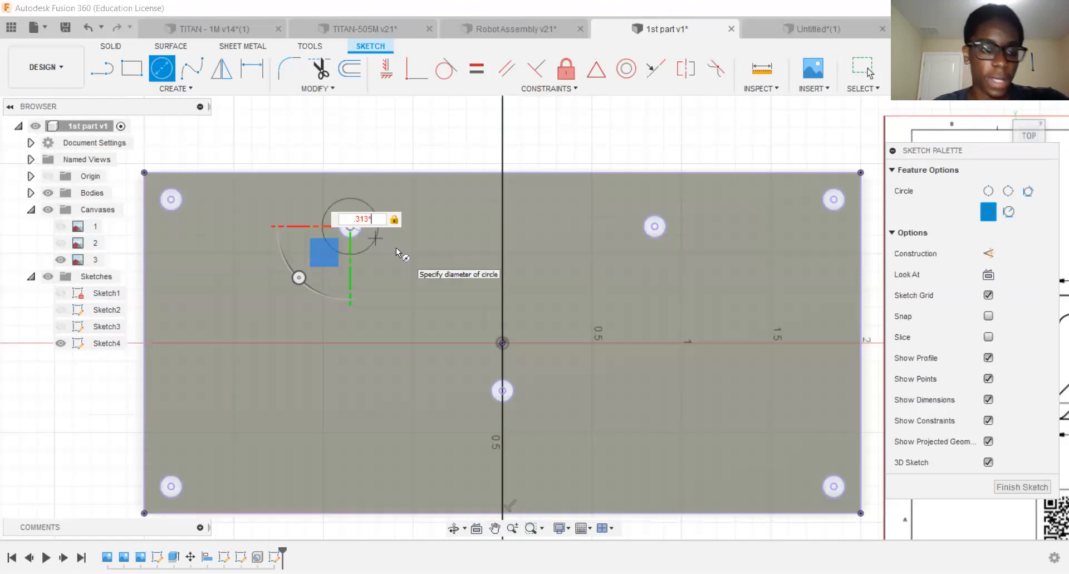
type("2")
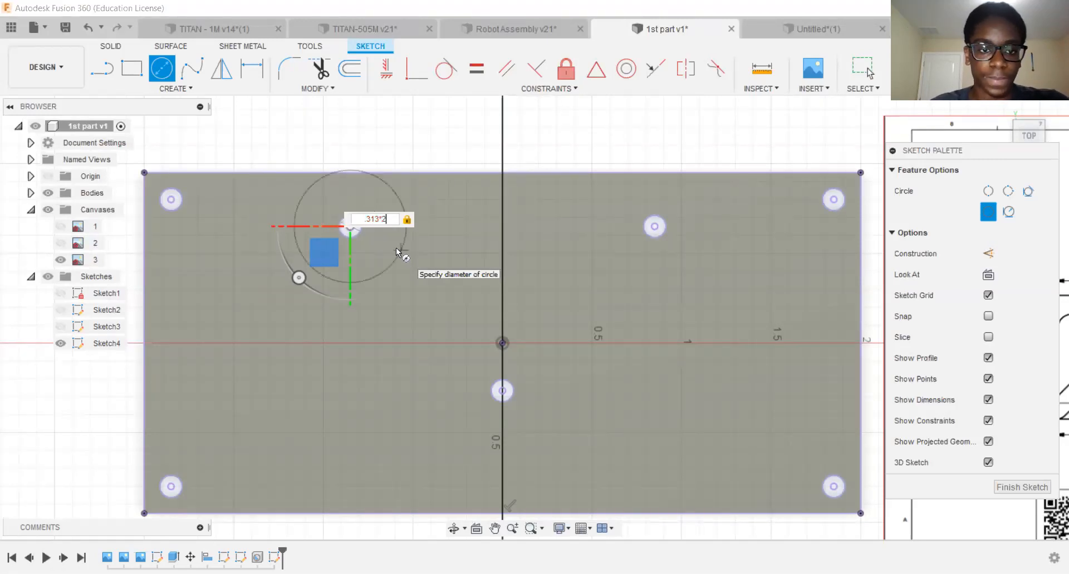
key("Return")
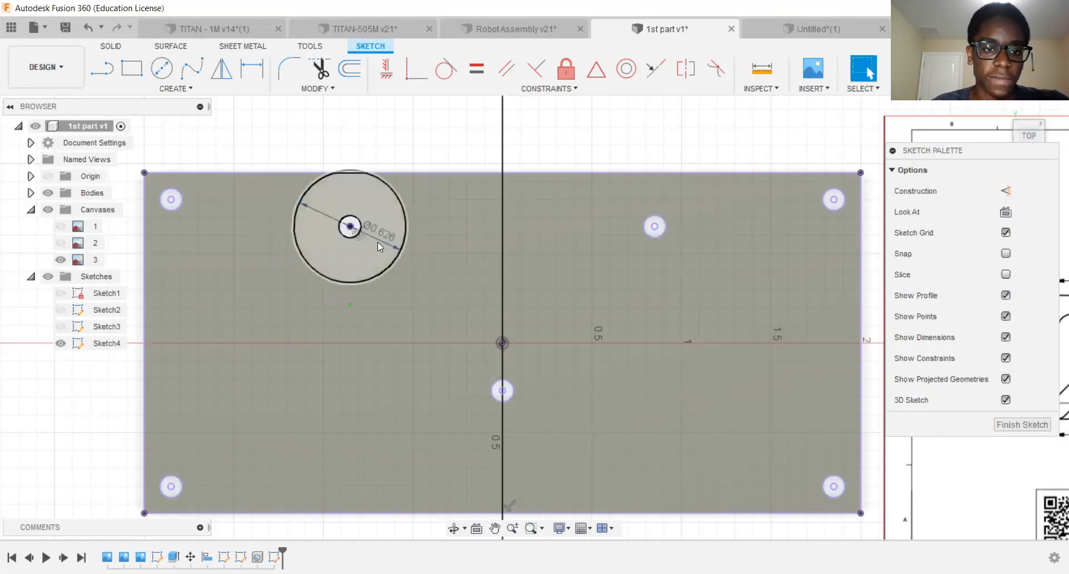
Check the diameter expression of the new circle and how the circle sits against the block's upper edge.
double_click(392, 253)
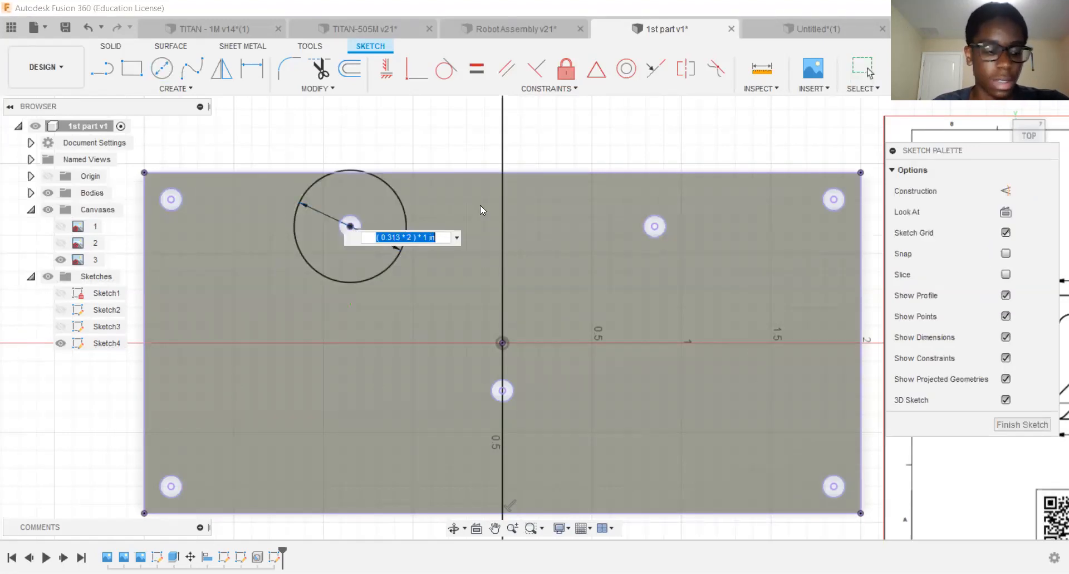
key("Return")
scroll(388, 237, "up", 2)
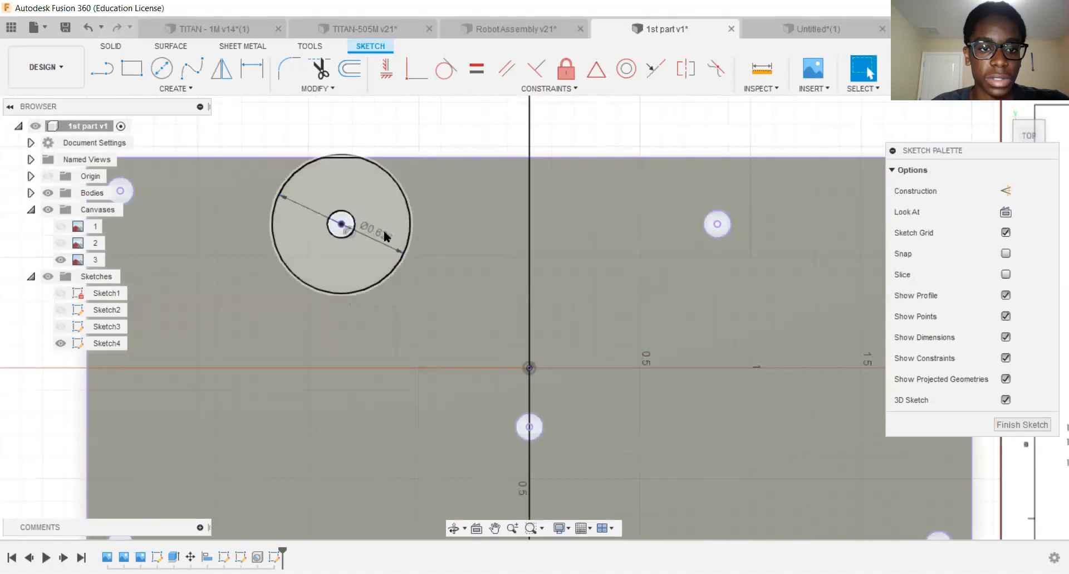
scroll(363, 174, "up", 2)
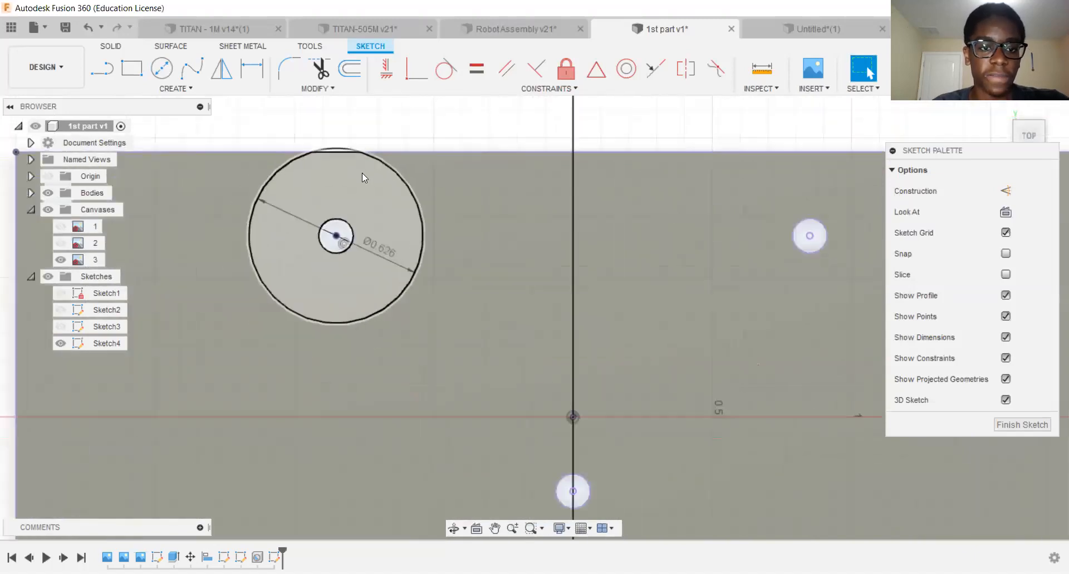
scroll(363, 177, "down", 3)
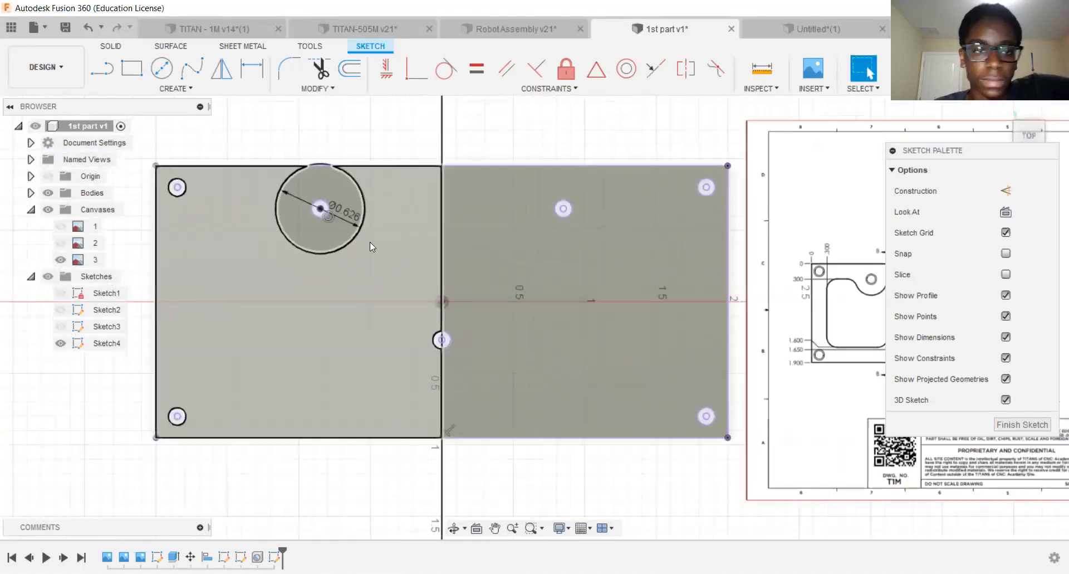
Examine the third drawing's pocket outline around the R.313 arcs, the .300 offsets and the 1.600 lower edge.
scroll(352, 216, "up", 1)
middle_click_drag(486, 274, 421, 254)
scroll(421, 254, "down", 1)
scroll(346, 255, "down", 2)
middle_click_drag(346, 256, 143, 251)
scroll(504, 267, "up", 4)
scroll(476, 262, "up", 1)
scroll(474, 279, "up", 2)
middle_click_drag(409, 432, 454, 412)
scroll(430, 229, "up", 3)
scroll(425, 231, "down", 2)
scroll(468, 240, "up", 1)
middle_click_drag(389, 234, 293, 210)
scroll(407, 258, "down", 3)
middle_click_drag(338, 255, 234, 243)
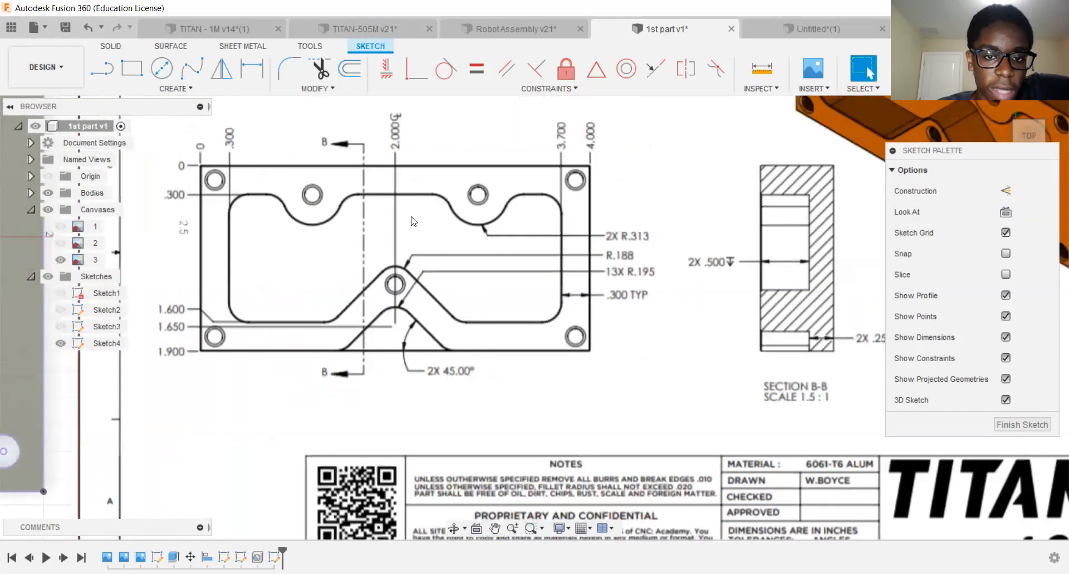
Examine the typical wall-thickness callout between the pocket outline and the block's outer edge in the third drawing.
scroll(543, 218, "up", 1)
middle_click_drag(292, 275, 295, 237)
scroll(295, 236, "down", 2)
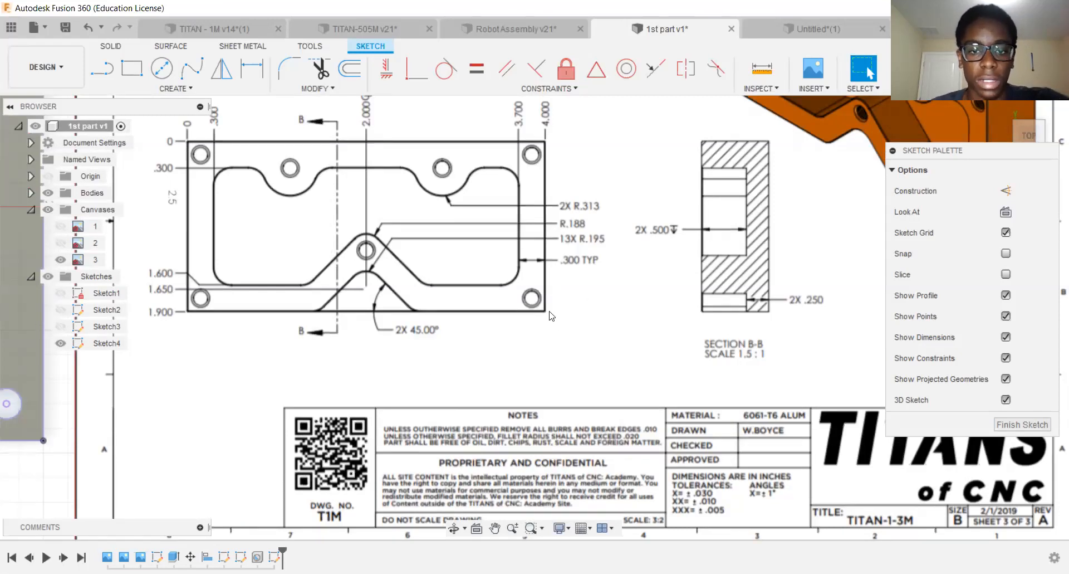
scroll(552, 315, "up", 5)
scroll(542, 280, "up", 2)
scroll(509, 258, "down", 2)
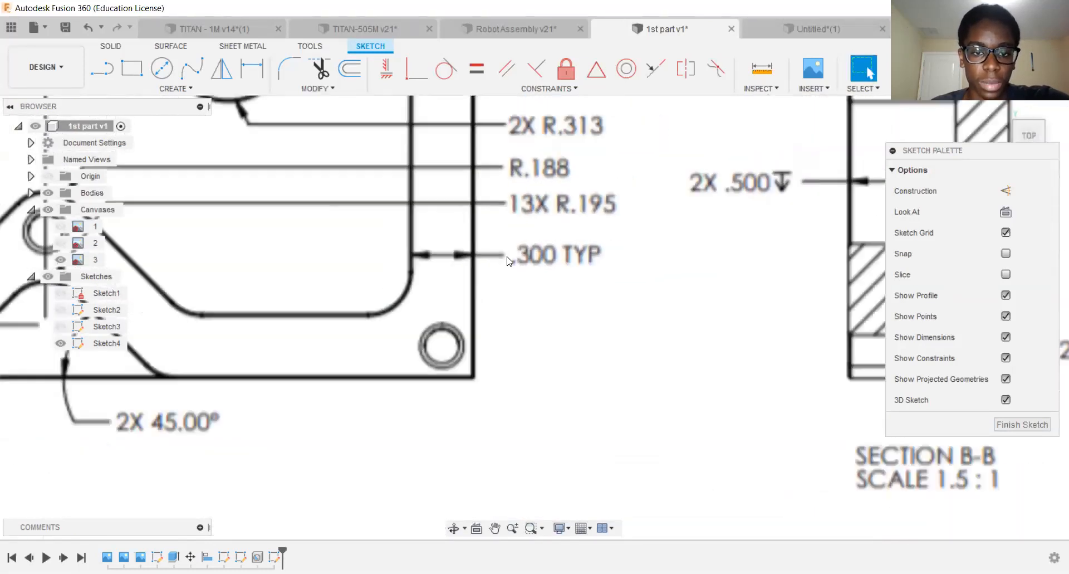
scroll(359, 305, "down", 3)
middle_click_drag(358, 304, 513, 329)
scroll(399, 367, "down", 3)
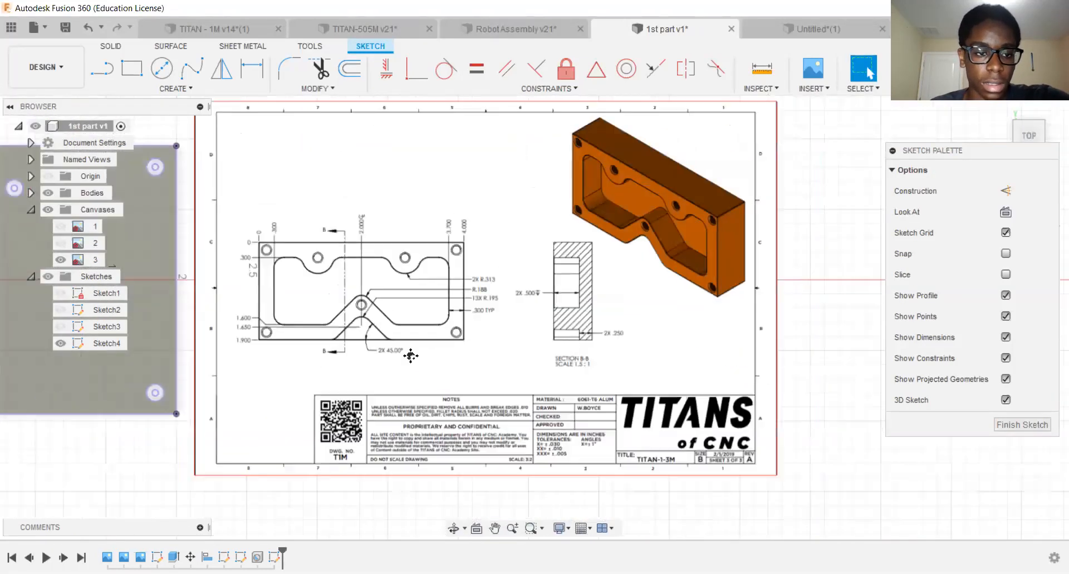
Start a chained offset of the block's rectangular outline on the top face, pulling it outward by about 0.433 in.
middle_click_drag(411, 353, 697, 334)
middle_click_drag(296, 279, 513, 311)
middle_click_drag(221, 211, 230, 216)
scroll(306, 248, "down", 1)
middle_click_drag(306, 247, 383, 218)
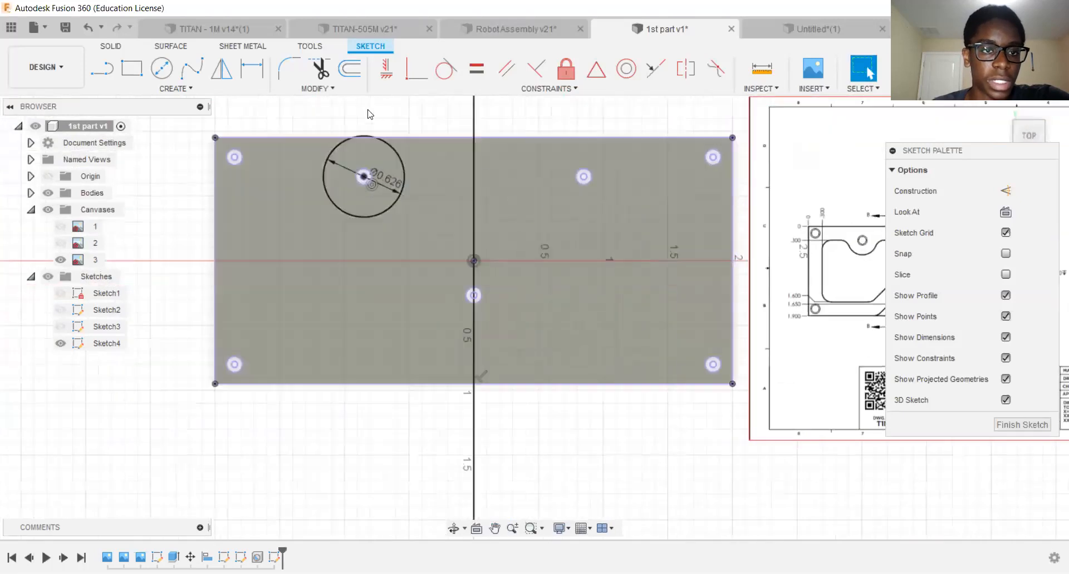
left_click(317, 88)
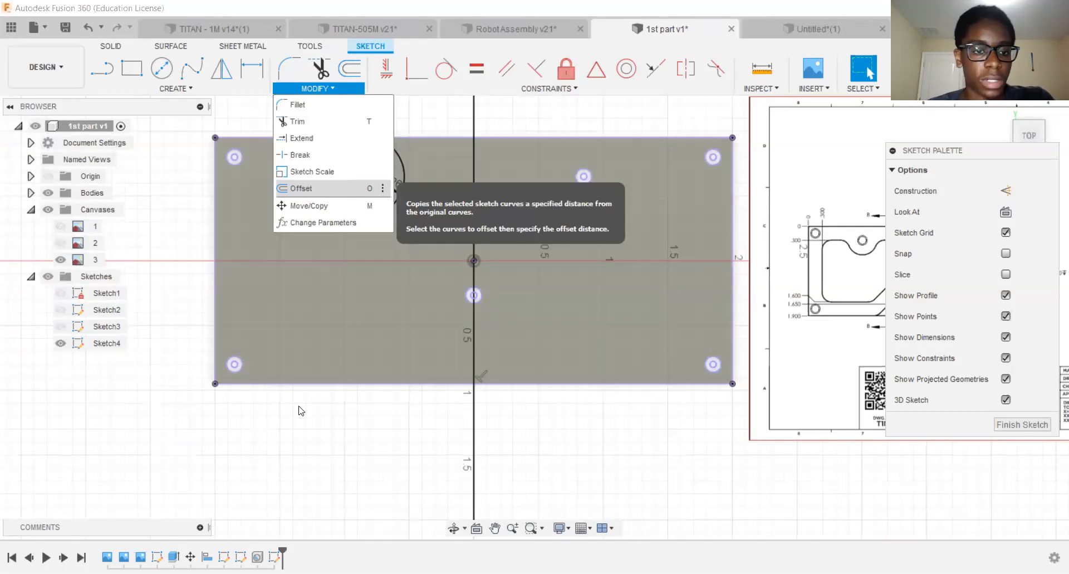
key("o")
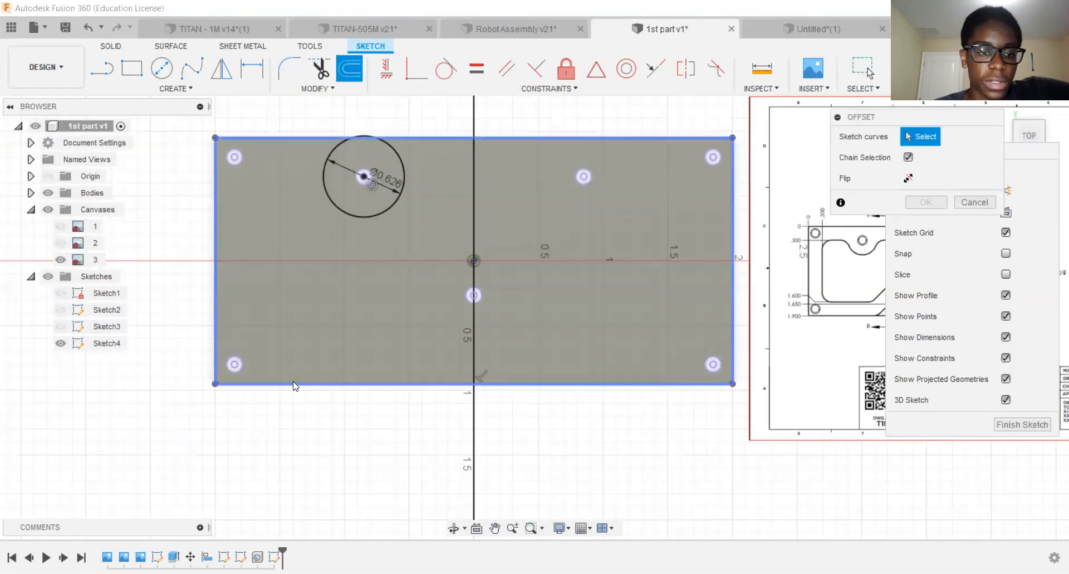
scroll(292, 390, "down", 2)
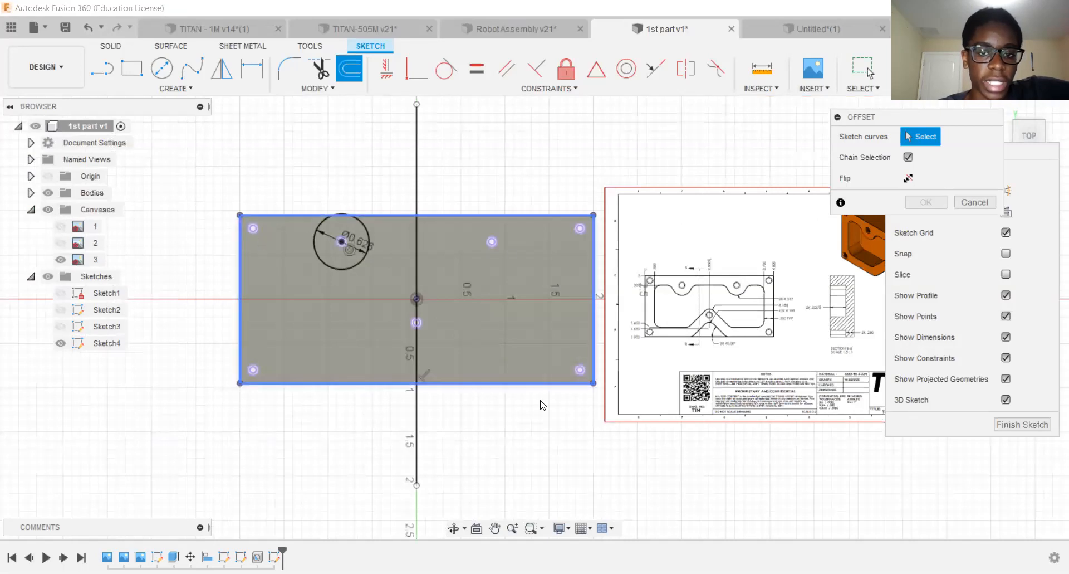
left_click(285, 384)
left_click_drag(282, 389, 343, 426)
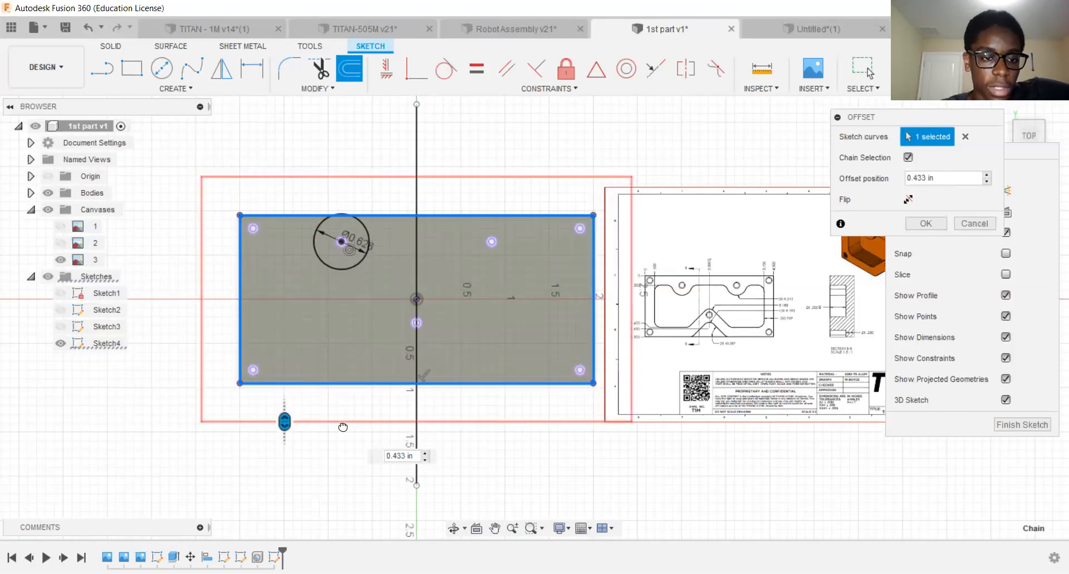
Offset the plate's rectangular outline inward by 0.3 in.
scroll(370, 385, "down", 2)
scroll(335, 436, "up", 2)
middle_click_drag(335, 436, 316, 450)
type("-")
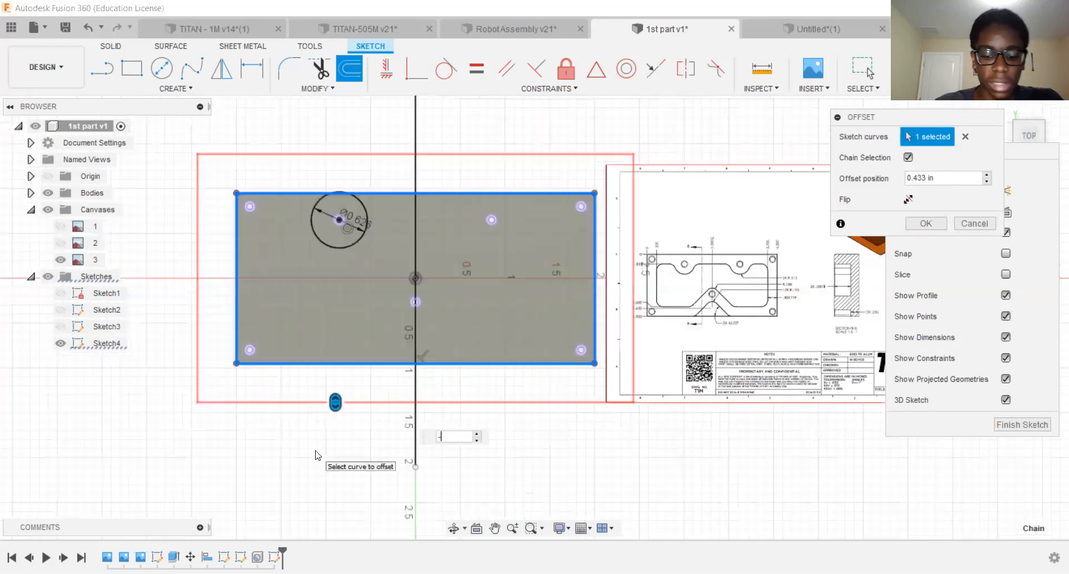
type(".3")
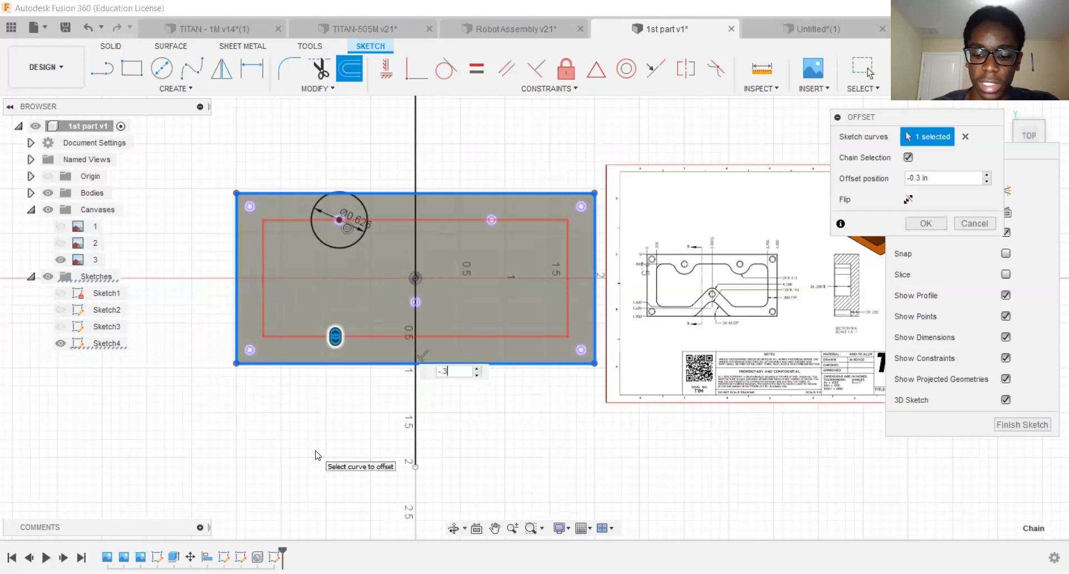
key("Return")
Examine the pocket outline and its edge distances in the reference drawing's front view.
scroll(332, 267, "up", 3)
middle_click_drag(332, 278, 279, 277)
scroll(280, 276, "down", 2)
mouse_move(507, 421)
middle_mouse_down()
mouse_move(377, 413)
mouse_move(410, 420)
middle_mouse_up()
right_click(410, 419)
left_click(534, 459)
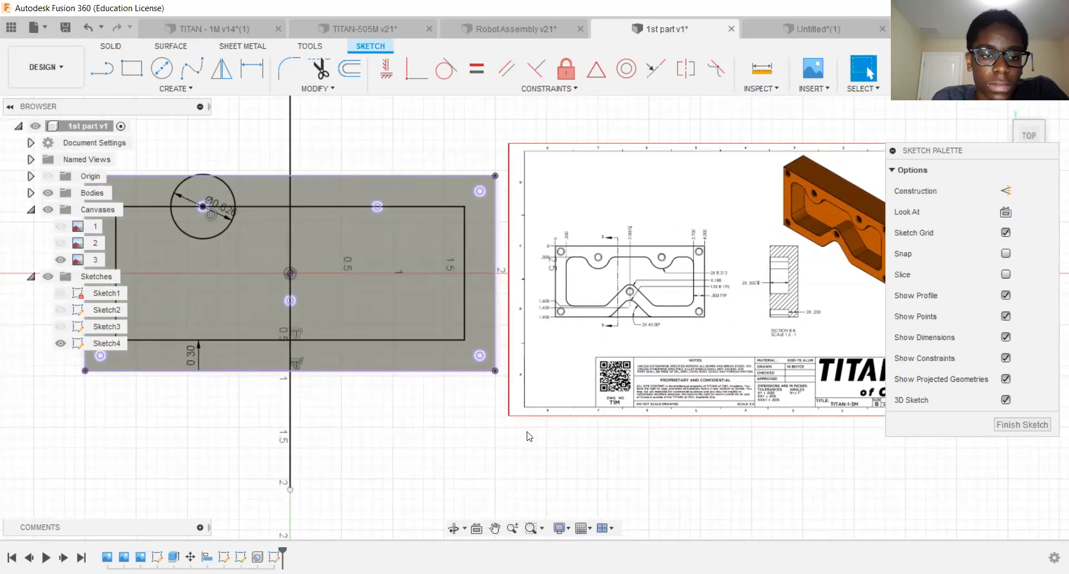
scroll(462, 239, "up", 8)
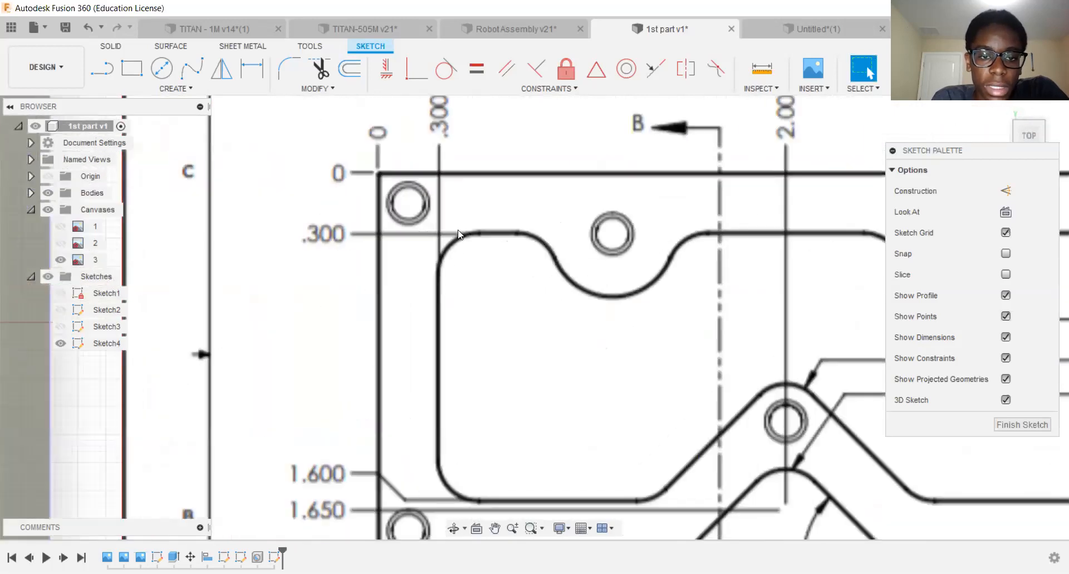
scroll(458, 232, "down", 5)
middle_click_drag(455, 411, 330, 363)
scroll(321, 315, "down", 2)
scroll(335, 314, "up", 2)
scroll(340, 314, "down", 1)
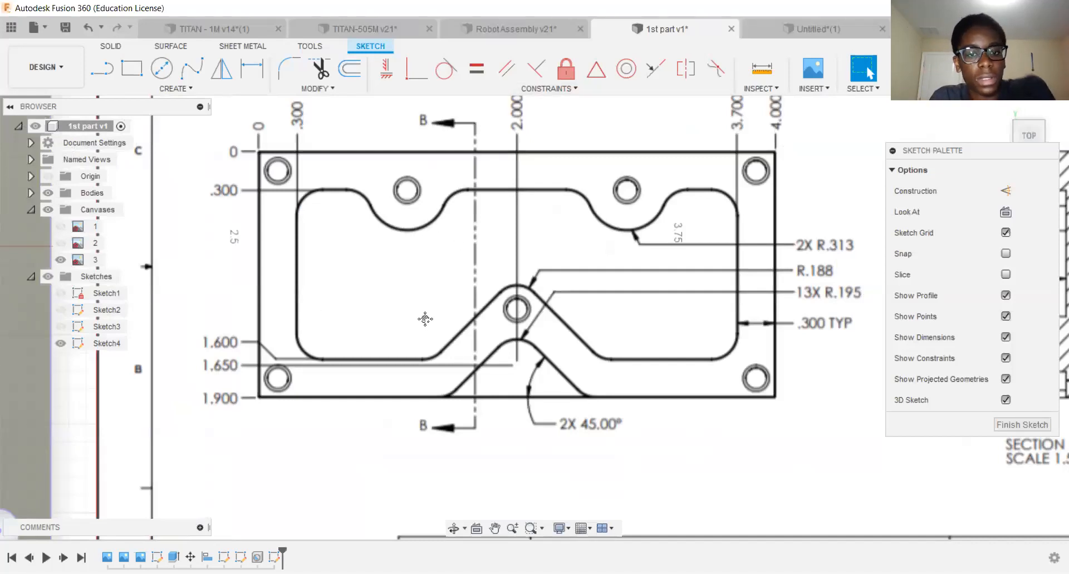
middle_click_drag(425, 318, 419, 276)
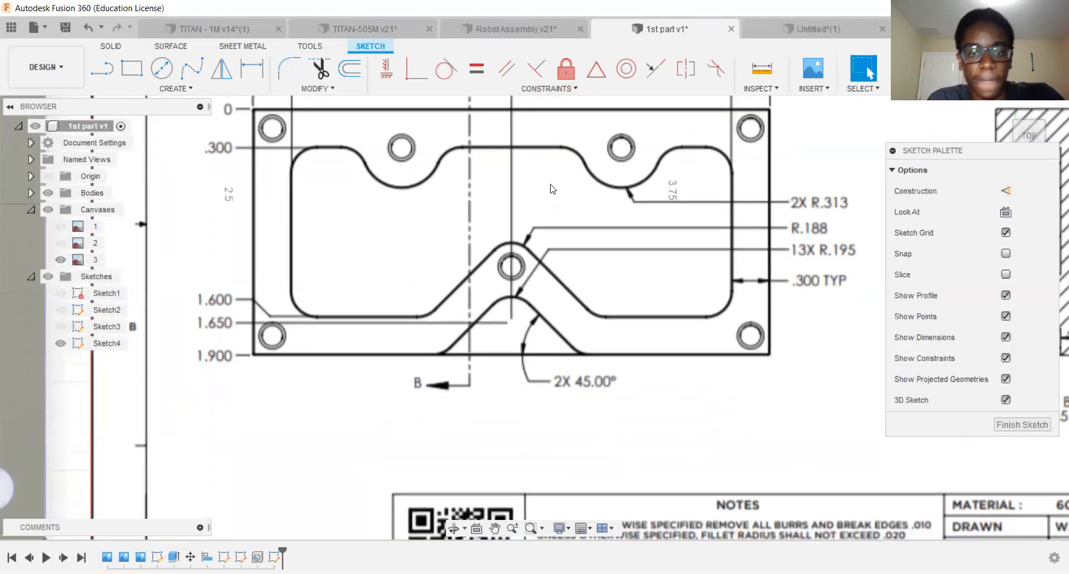
Examine the radius and angle callouts of the sloped walls around the lower center hole in the drawing.
scroll(495, 134, "down", 1)
scroll(485, 296, "up", 2)
middle_click_drag(492, 228, 412, 209)
scroll(486, 313, "up", 2)
middle_click_drag(420, 352, 420, 352)
scroll(419, 352, "down", 3)
scroll(432, 322, "up", 3)
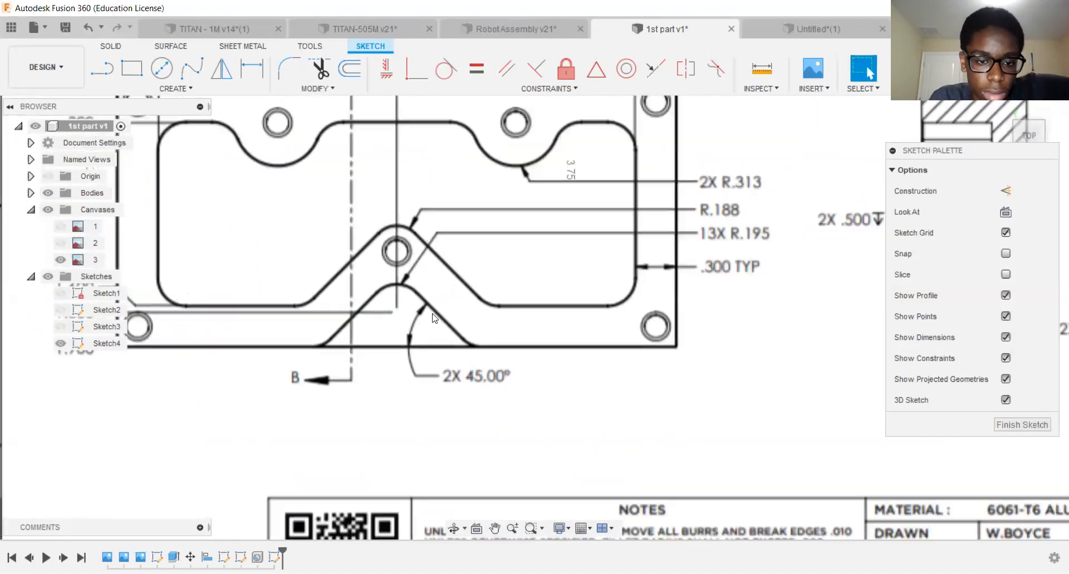
scroll(497, 358, "down", 2)
middle_click_drag(478, 335, 456, 377)
scroll(429, 320, "up", 2)
scroll(411, 314, "down", 3)
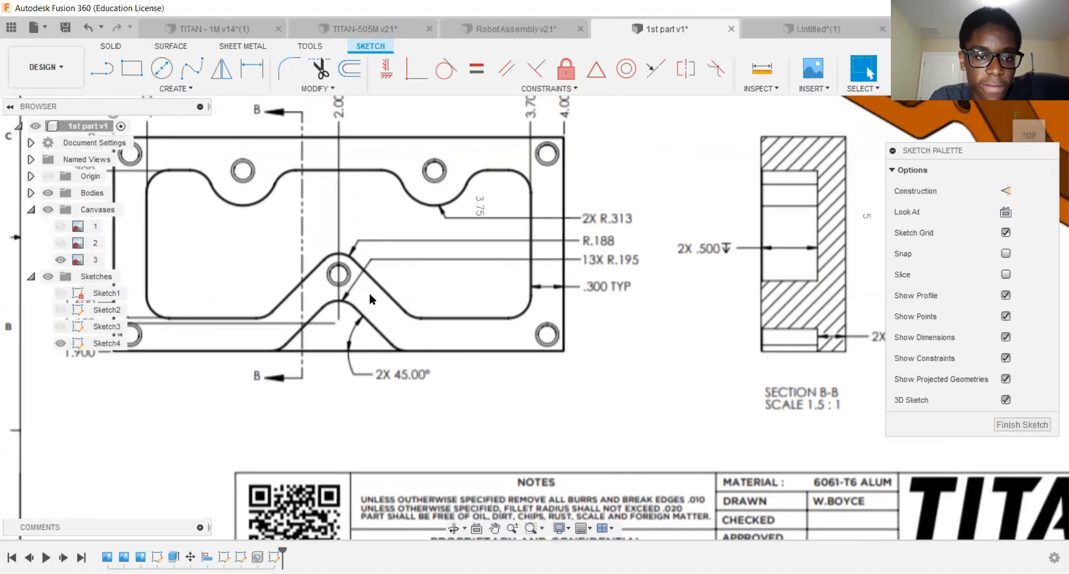
scroll(370, 292, "up", 4)
middle_click_drag(419, 314, 379, 304)
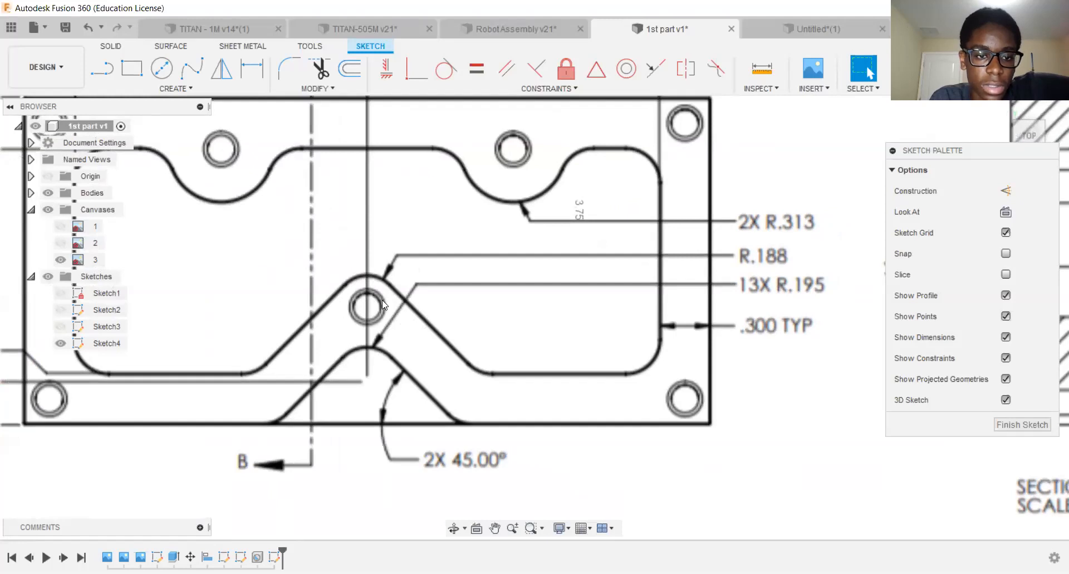
scroll(401, 304, "down", 3)
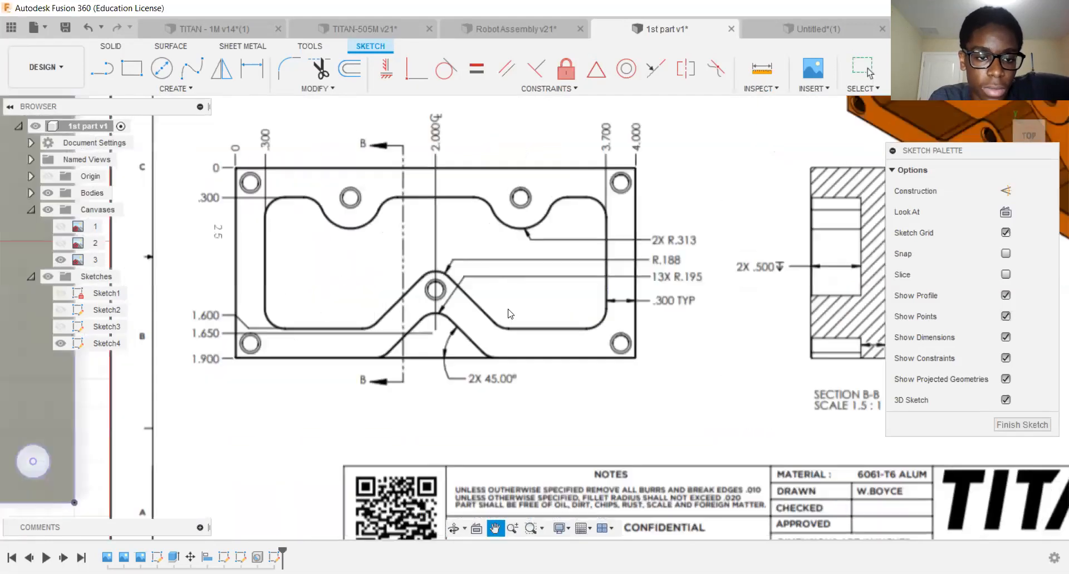
Draw a circle centered on the lower center hole with a diameter of .188*2 in.
scroll(320, 333, "down", 5)
middle_click_drag(410, 304, 551, 286)
scroll(202, 297, "down", 2)
middle_click_drag(421, 324, 554, 342)
scroll(399, 298, "up", 7)
scroll(432, 301, "down", 4)
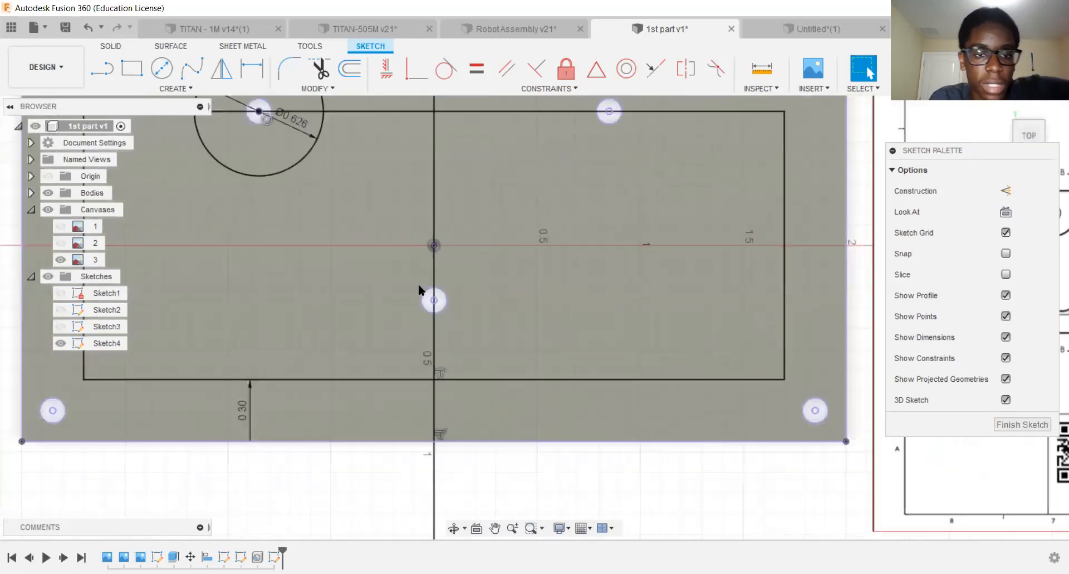
key("c")
left_click(433, 249)
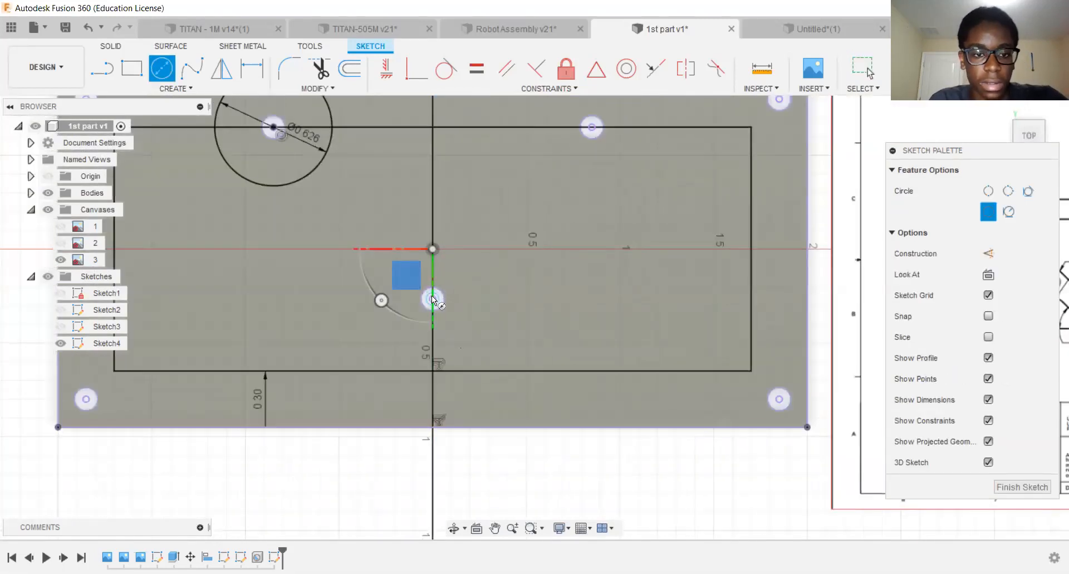
scroll(438, 306, "up", 4)
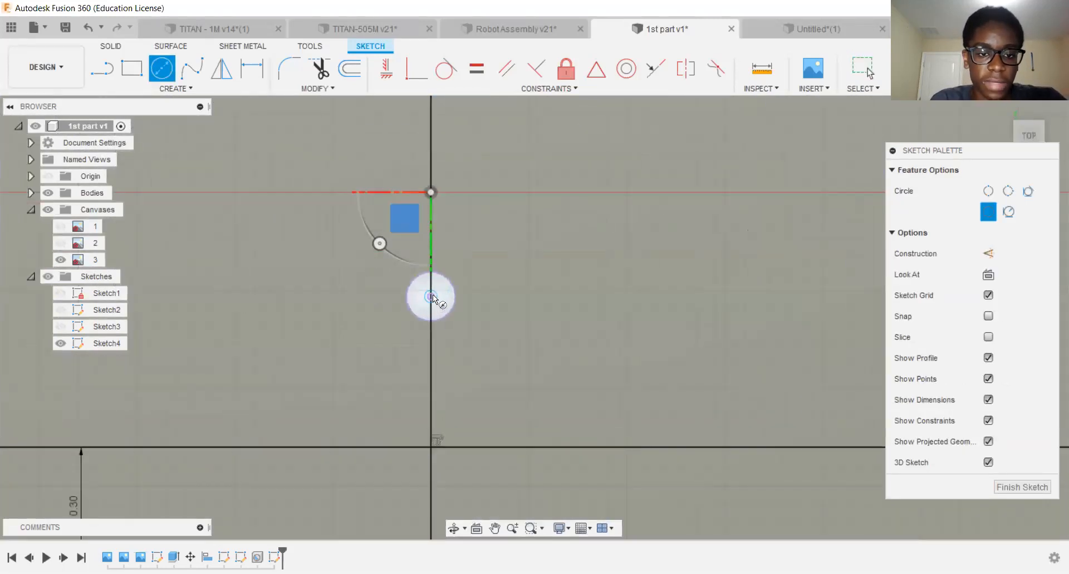
left_click(432, 297)
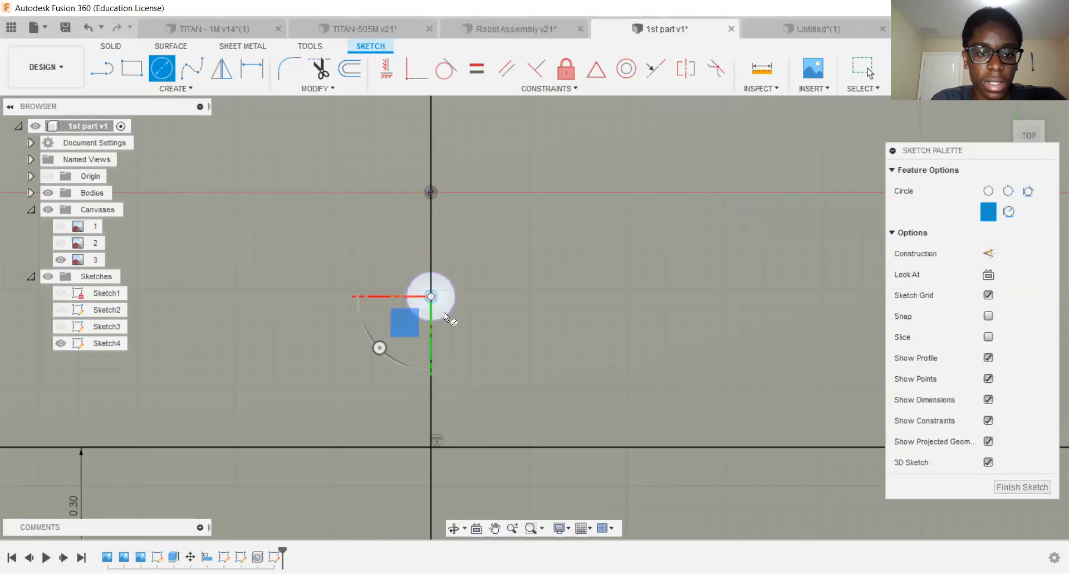
left_click(445, 316)
key("BackSpace")
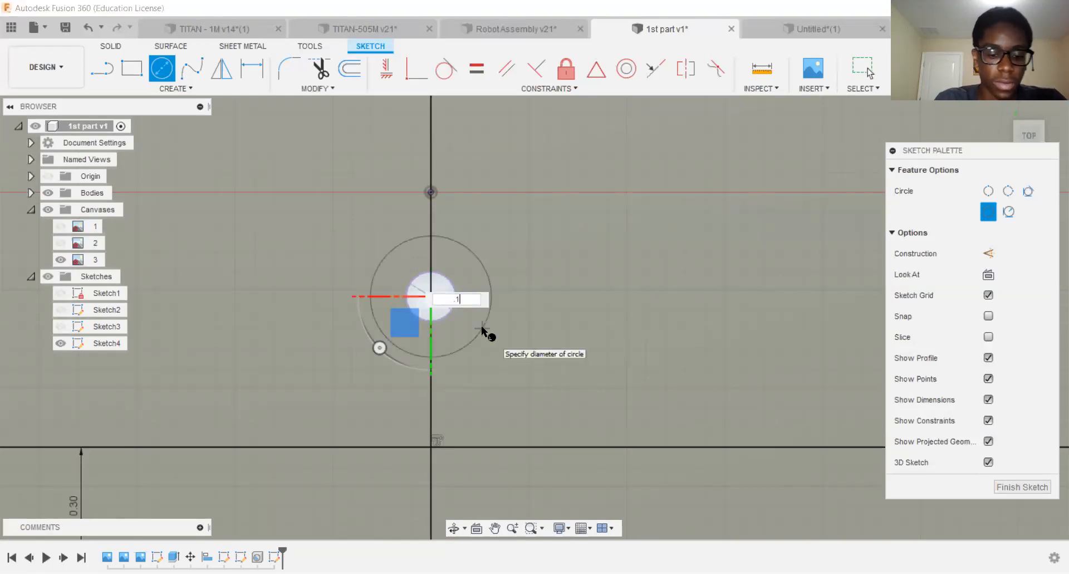
key("Tab")
type("*2")
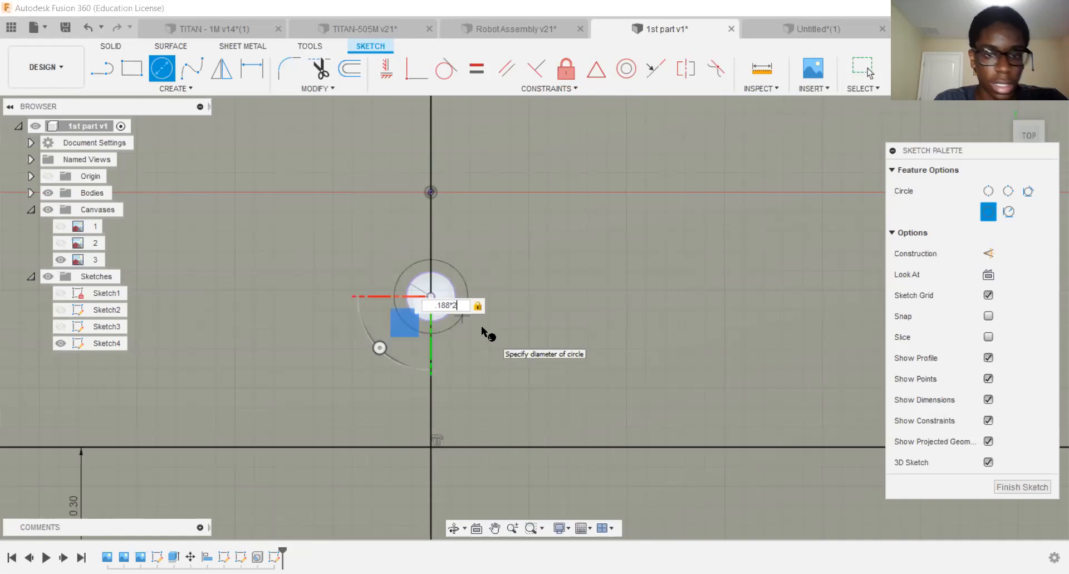
key("Return")
scroll(469, 324, "up", 1)
scroll(477, 310, "down", 4)
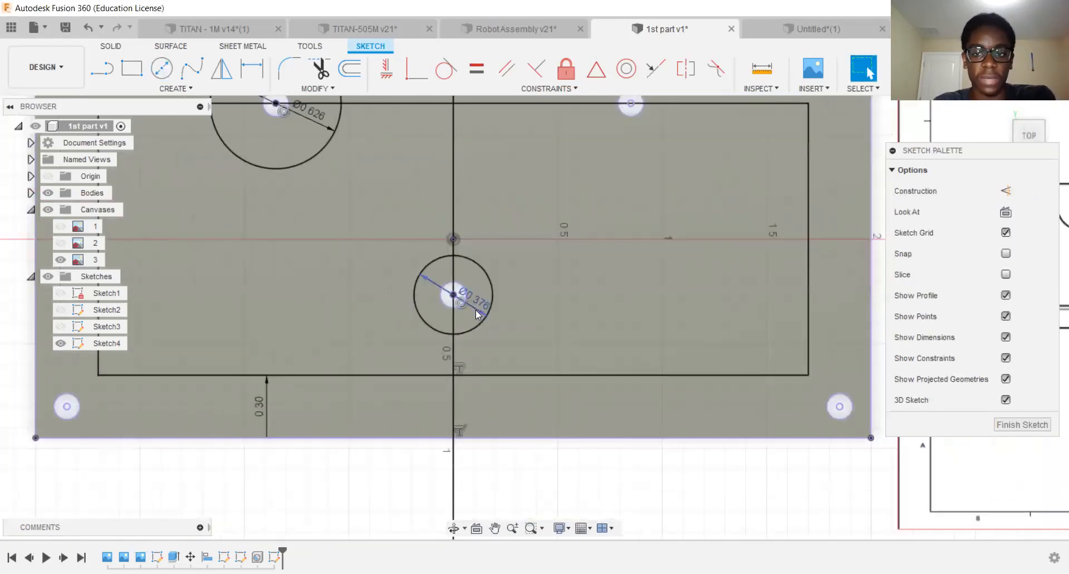
Review the whole reference drawing beside the sketch for the remaining pocket geometry.
mouse_move(383, 267)
middle_mouse_down()
mouse_move(1, 260)
mouse_move(24, 211)
middle_mouse_up()
scroll(151, 208, "down", 2)
mouse_move(237, 223)
middle_mouse_down()
mouse_move(227, 229)
mouse_move(339, 234)
middle_mouse_up()
scroll(334, 261, "down", 1)
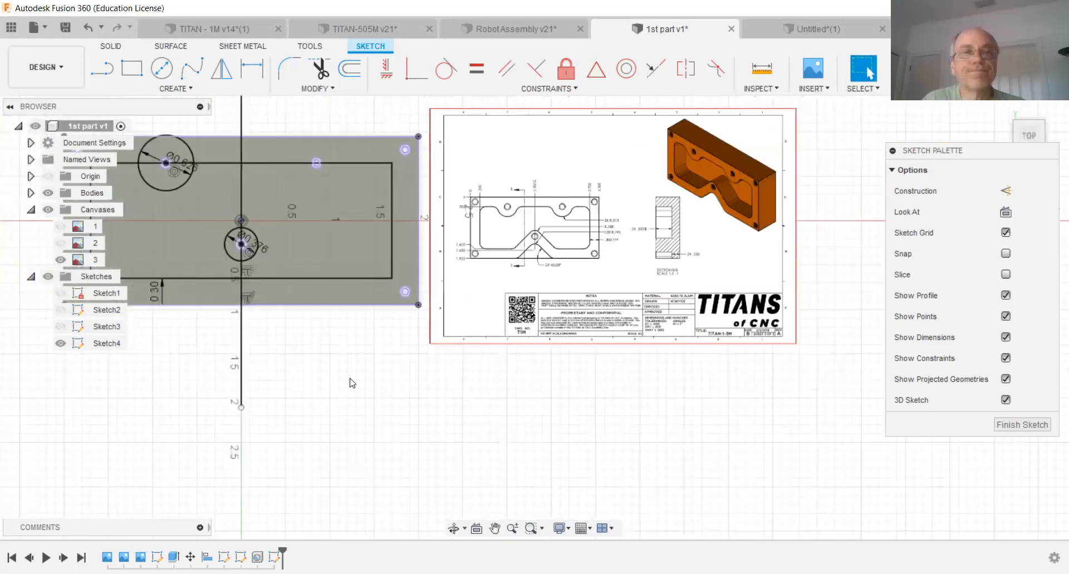
scroll(590, 229, "up", 1)
scroll(597, 229, "up", 2)
scroll(525, 262, "up", 1)
middle_click_drag(526, 262, 477, 262)
scroll(477, 262, "down", 1)
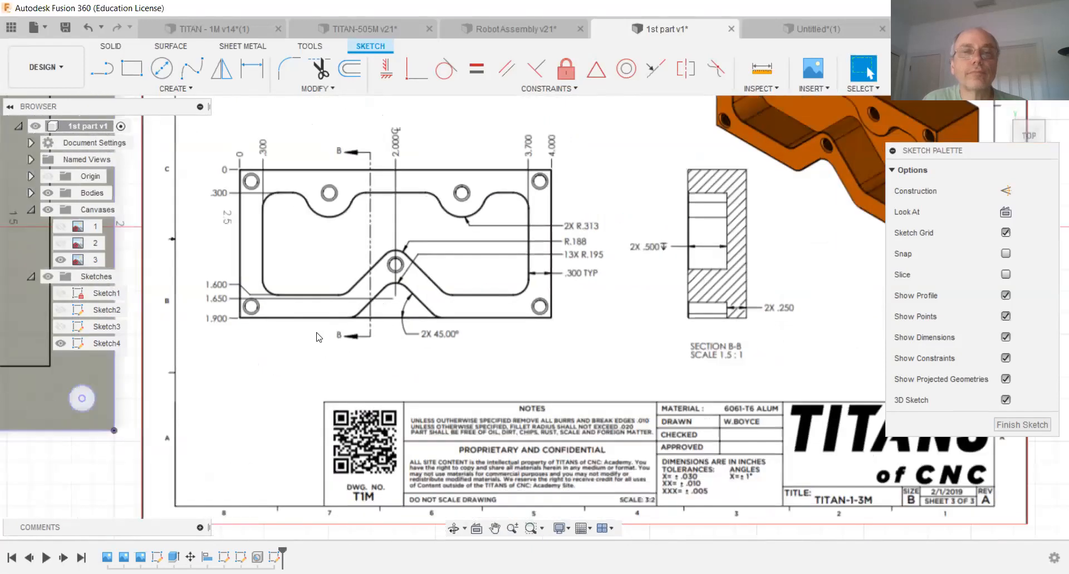
middle_click_drag(318, 337, 500, 338)
scroll(431, 306, "down", 3)
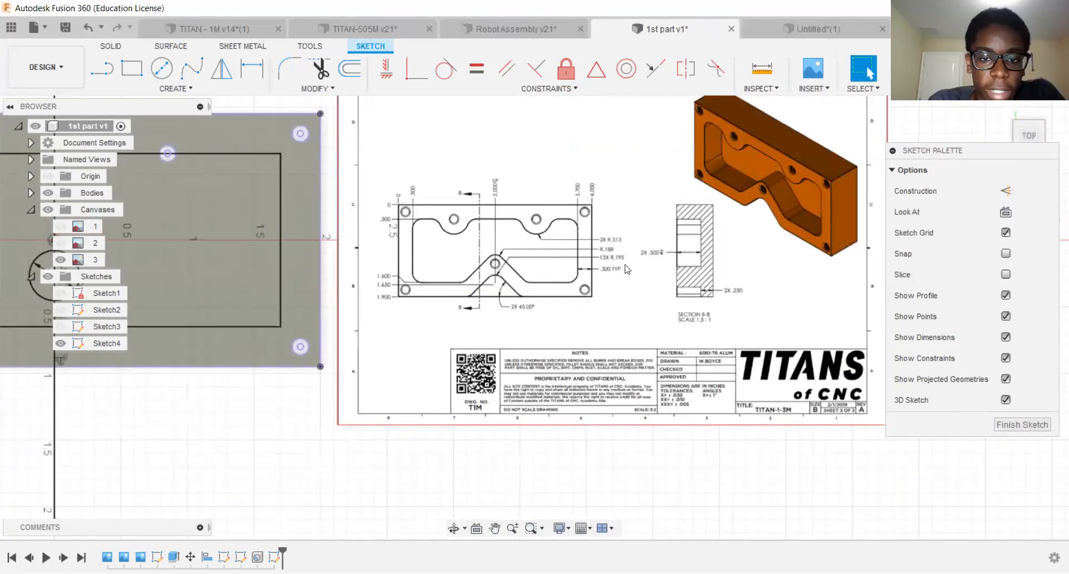
Examine how the angled pocket walls run from the arc over the center hole to the plate's lower side.
scroll(627, 269, "up", 5)
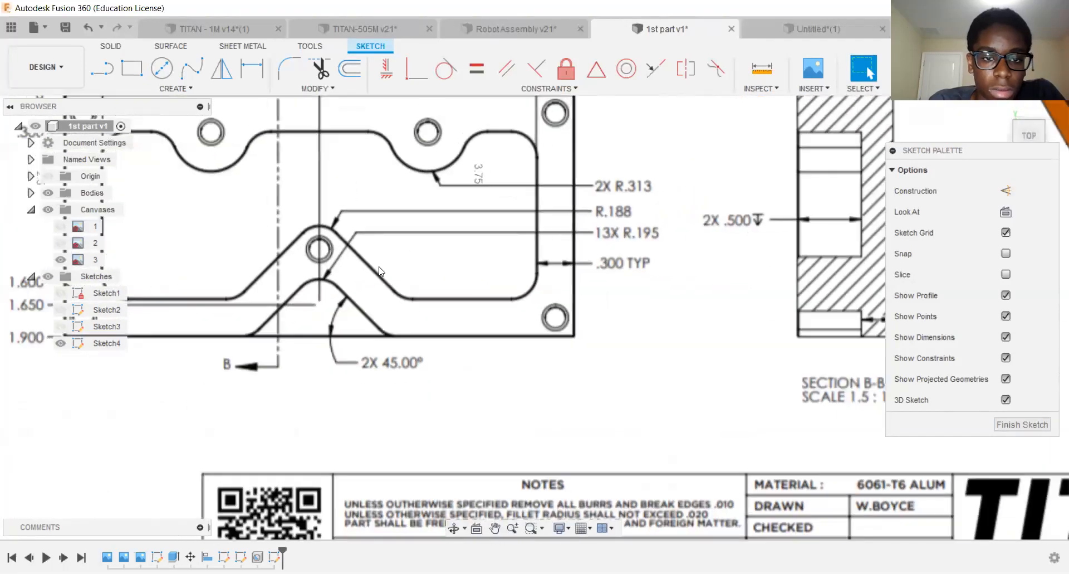
scroll(356, 327, "up", 4)
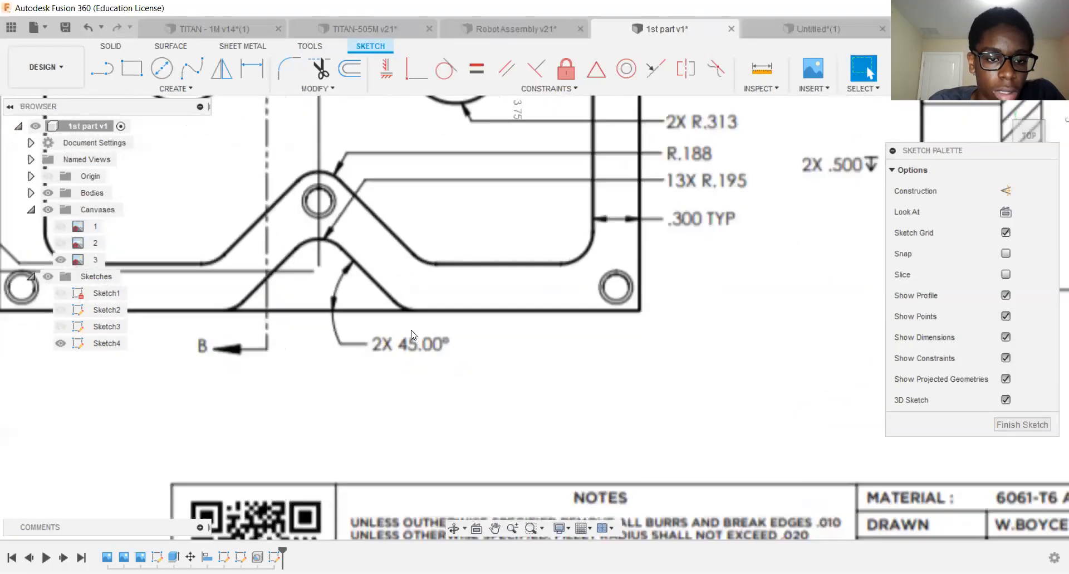
scroll(380, 337, "up", 1)
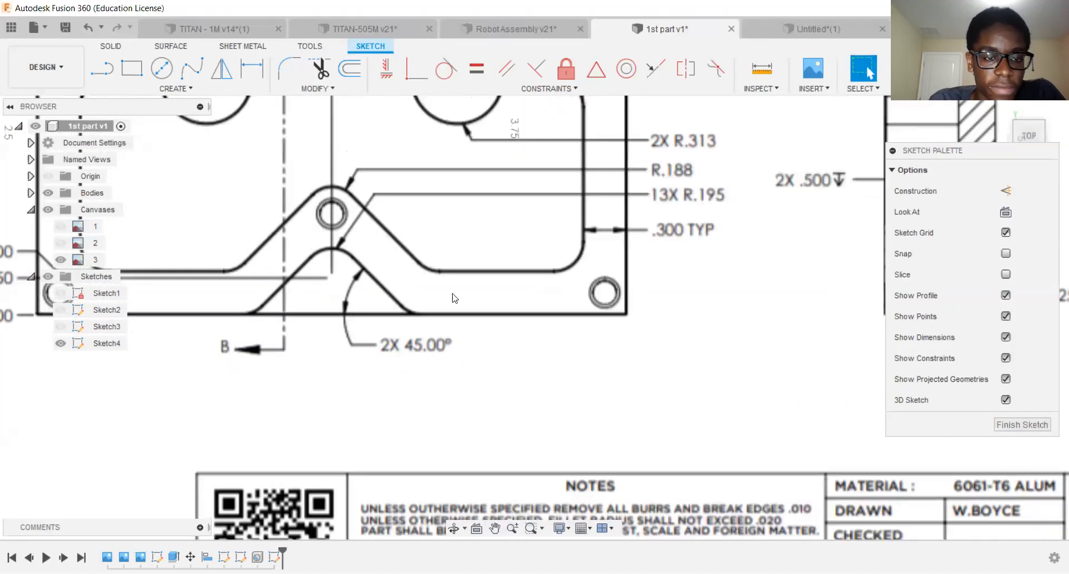
scroll(453, 293, "down", 6)
scroll(382, 274, "up", 4)
middle_click_drag(436, 251, 504, 251)
scroll(500, 280, "down", 5)
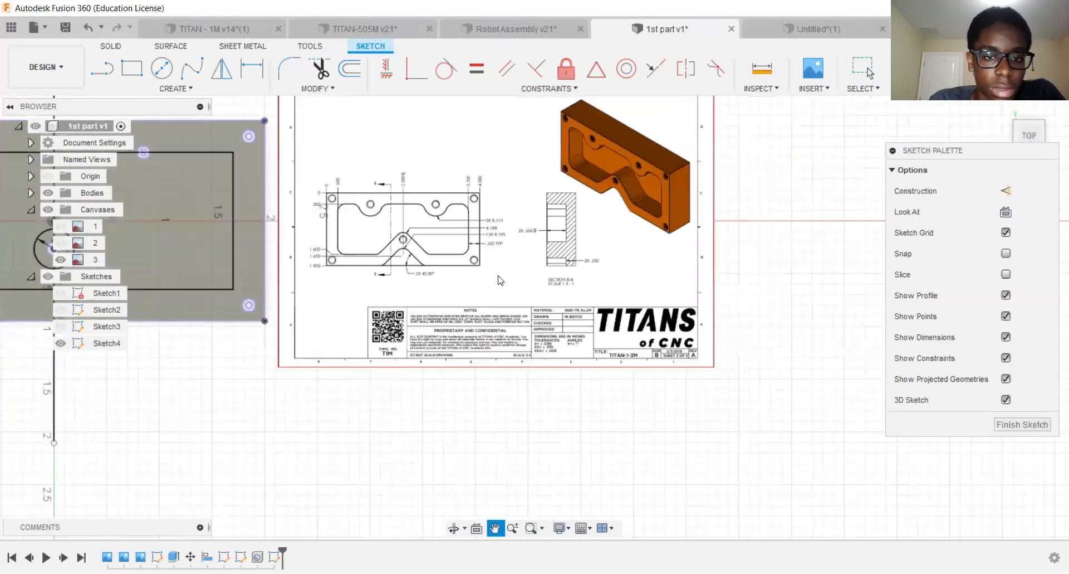
scroll(500, 280, "up", 8)
middle_click_drag(467, 264, 444, 247)
scroll(445, 246, "down", 1)
middle_click_drag(251, 295, 163, 344)
scroll(423, 170, "up", 2)
scroll(403, 247, "down", 2)
mouse_move(429, 249)
middle_mouse_down()
mouse_move(403, 246)
mouse_move(645, 222)
mouse_move(668, 205)
middle_mouse_up()
scroll(412, 271, "up", 1)
scroll(546, 296, "down", 8)
middle_click_drag(237, 285, 321, 286)
scroll(320, 286, "down", 1)
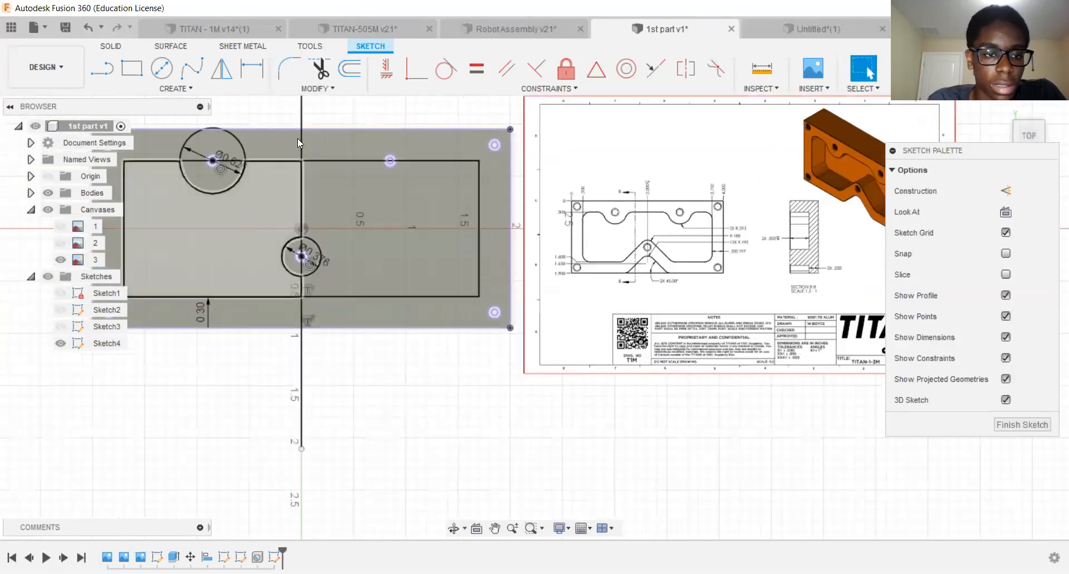
Draw a diagonal line about 1.72 in long from the plate's bottom edge up through the center circle.
left_click(174, 89)
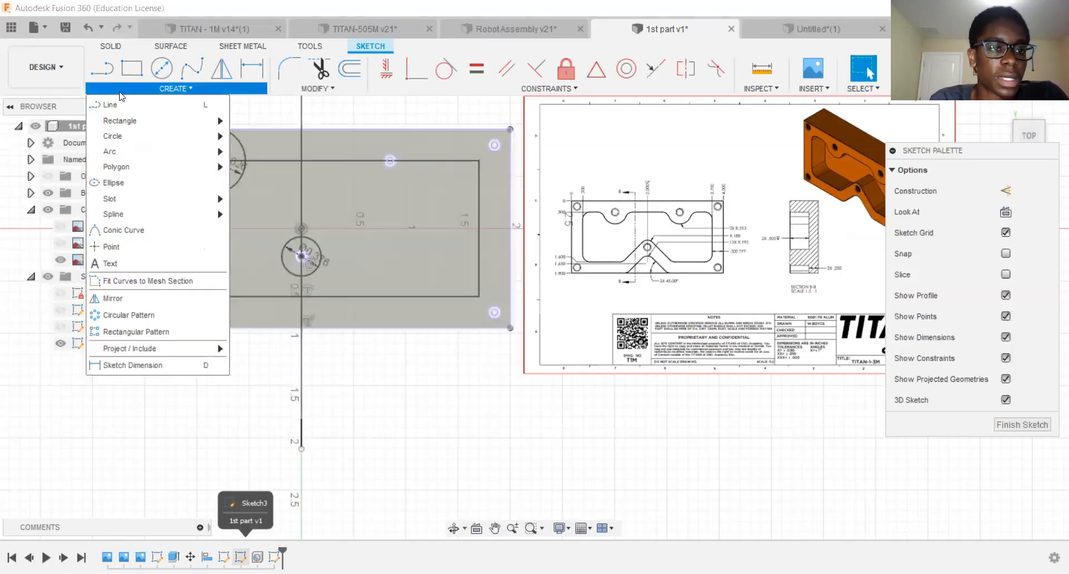
left_click(122, 106)
mouse_move(259, 356)
middle_mouse_down()
mouse_move(196, 334)
mouse_move(215, 337)
middle_mouse_up()
scroll(195, 330, "down", 1)
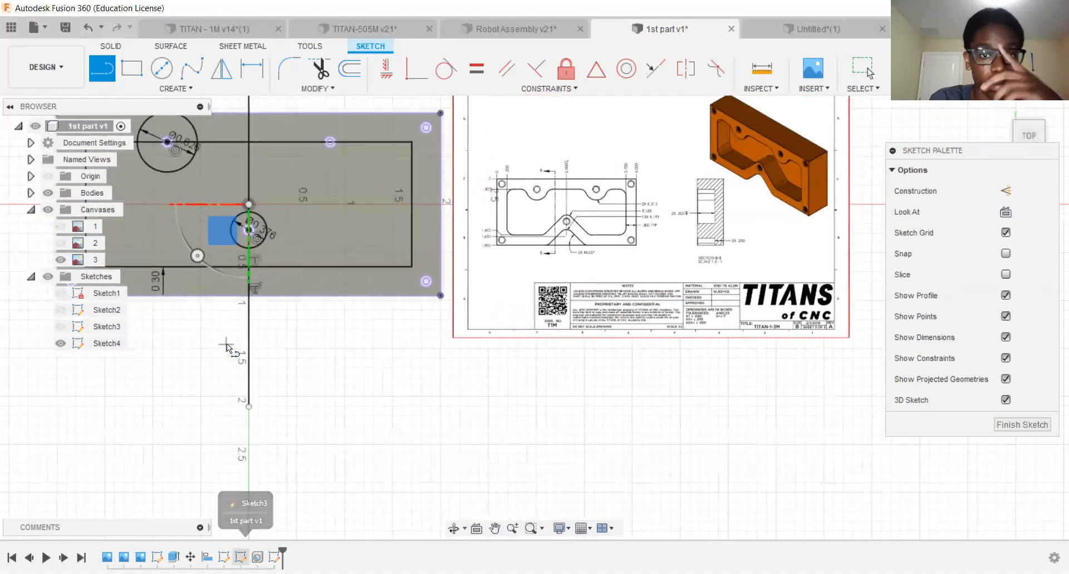
scroll(218, 276, "up", 2)
middle_click_drag(244, 280, 283, 293)
middle_click_drag(181, 230, 274, 247)
scroll(275, 248, "up", 2)
scroll(275, 247, "up", 1)
middle_click_drag(330, 335, 296, 289)
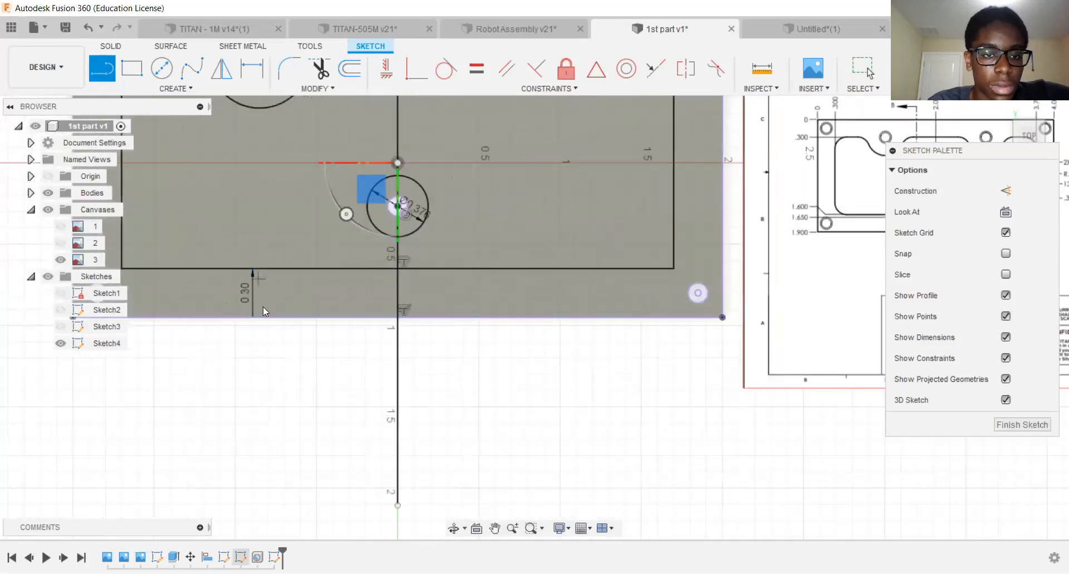
scroll(285, 199, "up", 3)
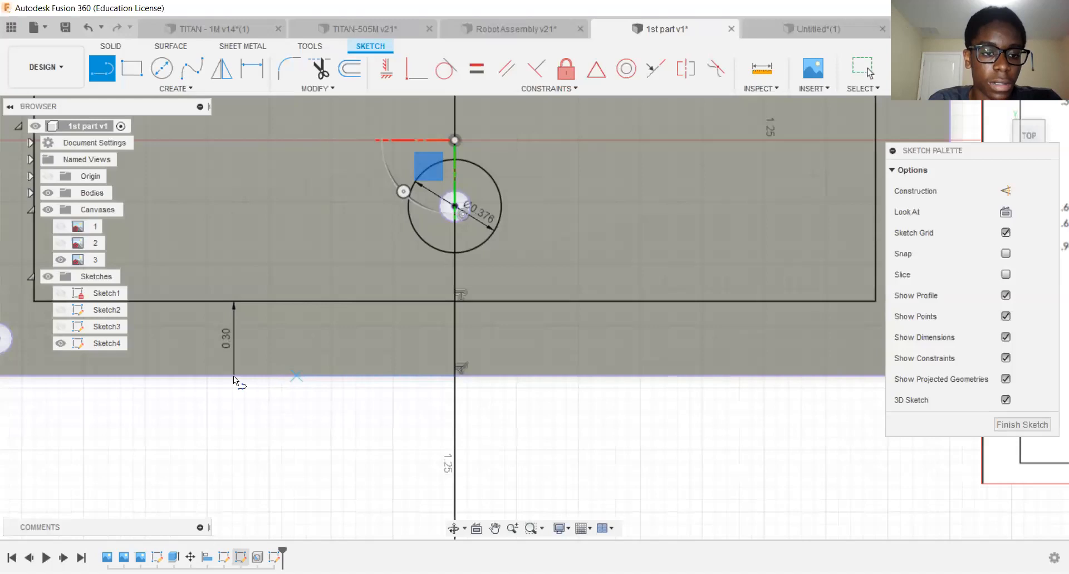
scroll(377, 360, "down", 2)
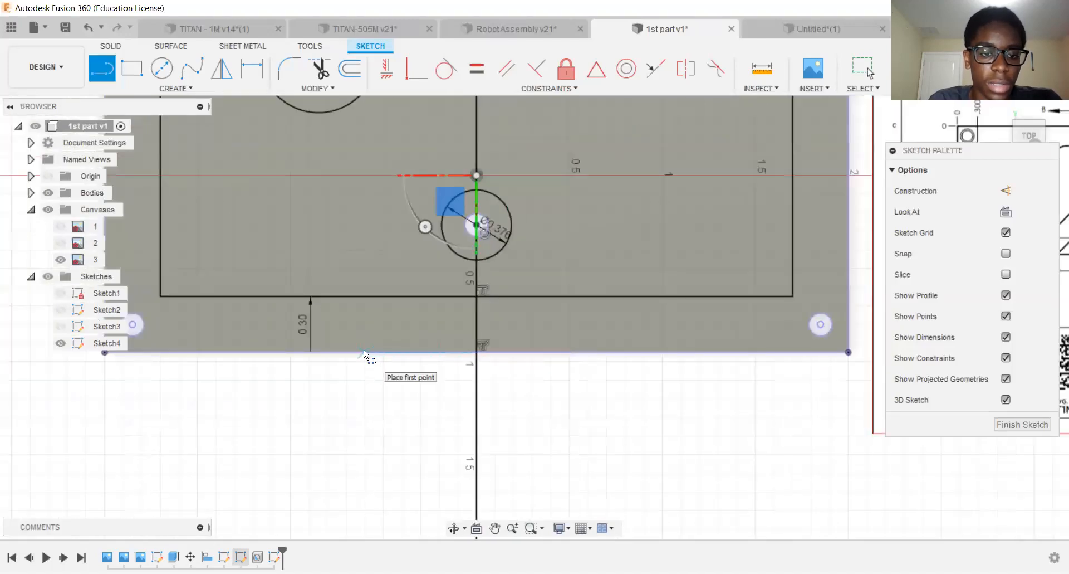
left_click(364, 351)
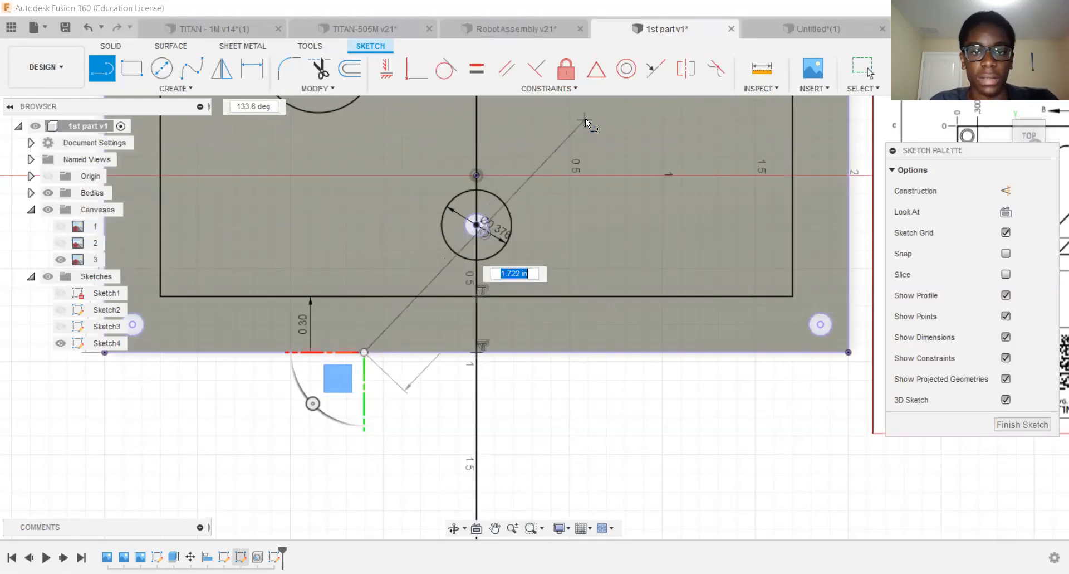
left_click(586, 118)
key("Escape")
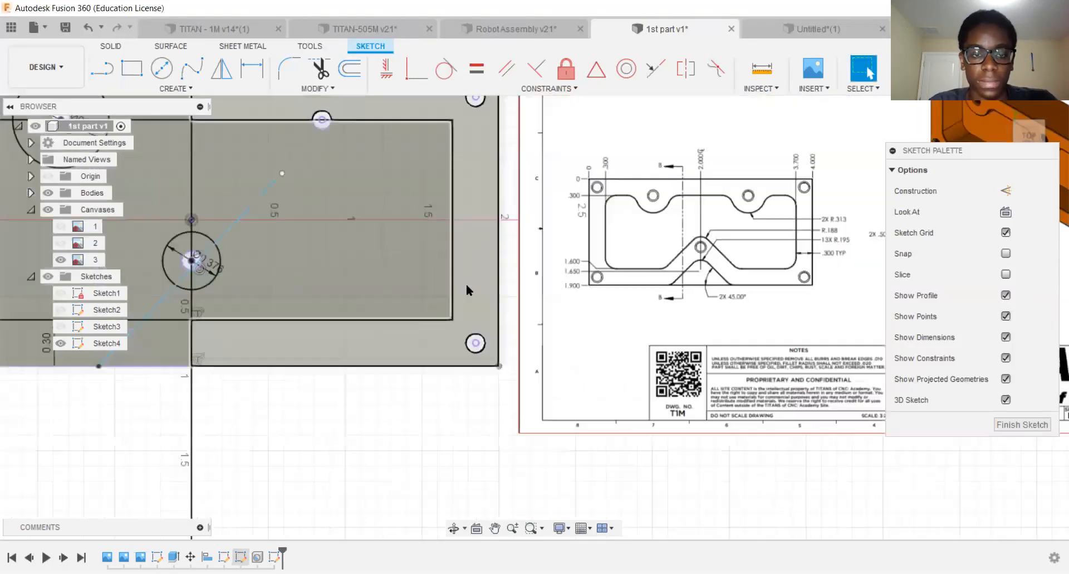
Compare the diagonal line in the sketch with the sloped walls around the center hole in the drawing.
scroll(413, 301, "down", 3)
middle_click_drag(471, 349, 359, 359)
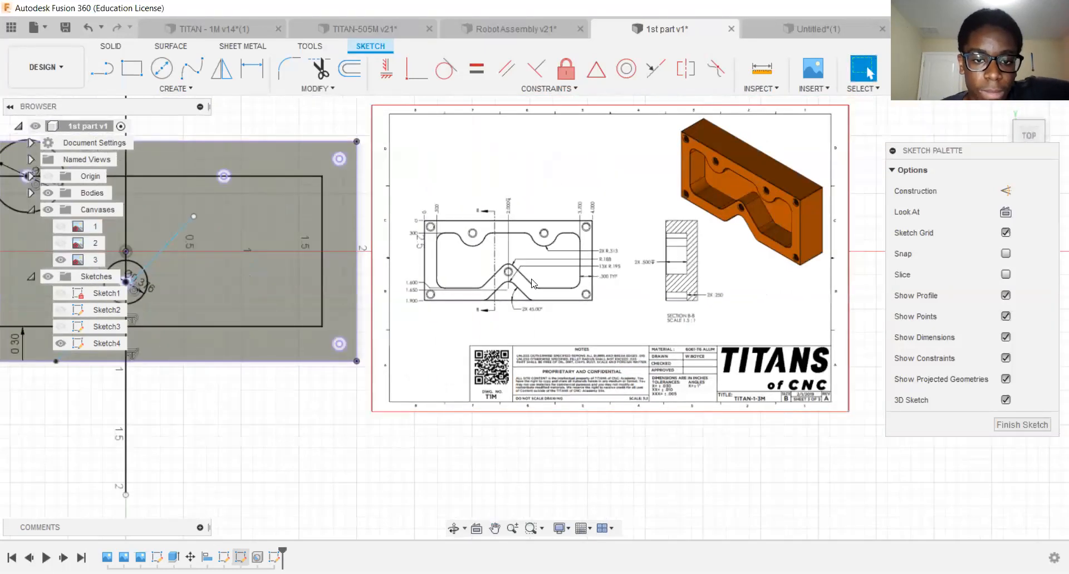
scroll(532, 282, "up", 5)
scroll(516, 309, "down", 1)
middle_click_drag(384, 310, 927, 319)
scroll(569, 314, "down", 1)
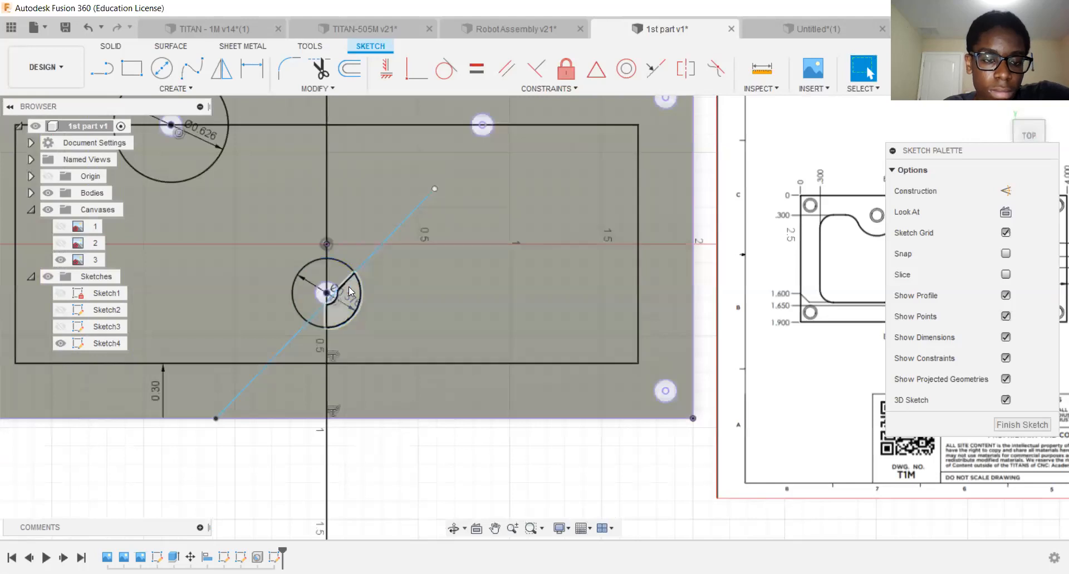
scroll(324, 283, "up", 3)
middle_click_drag(316, 317, 411, 249)
scroll(412, 250, "down", 2)
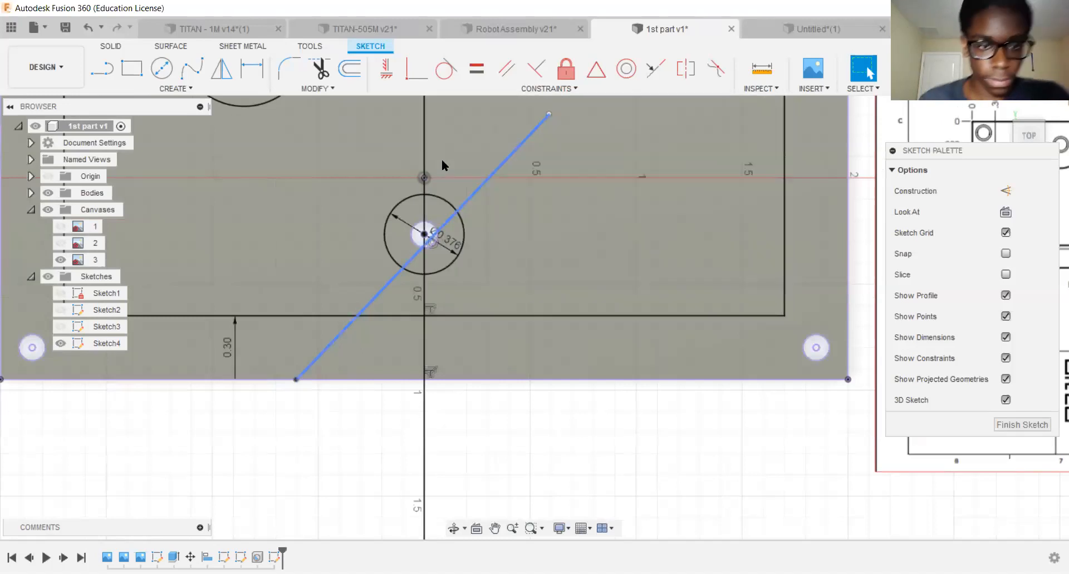
Delete the diagonal line that runs from the plate's bottom edge through the center circle.
scroll(437, 232, "up", 3)
middle_click_drag(432, 246, 423, 238)
scroll(422, 243, "down", 2)
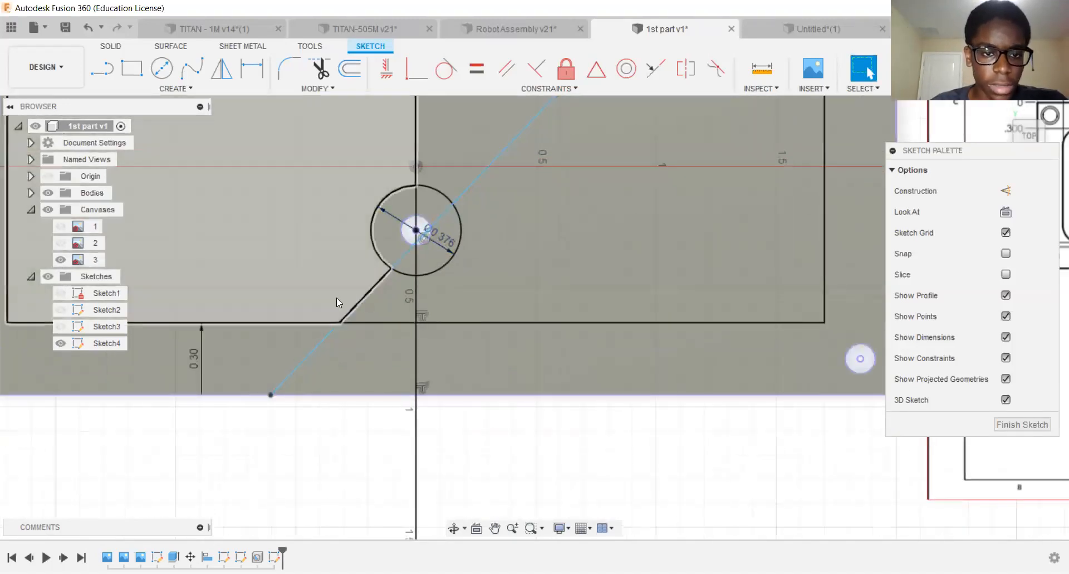
left_click(365, 298)
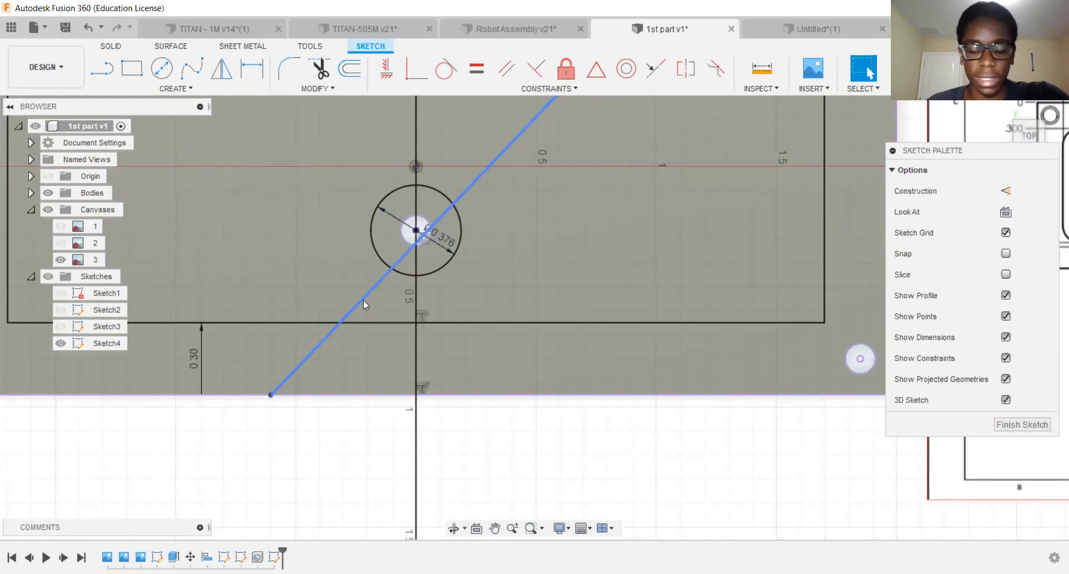
key("Delete")
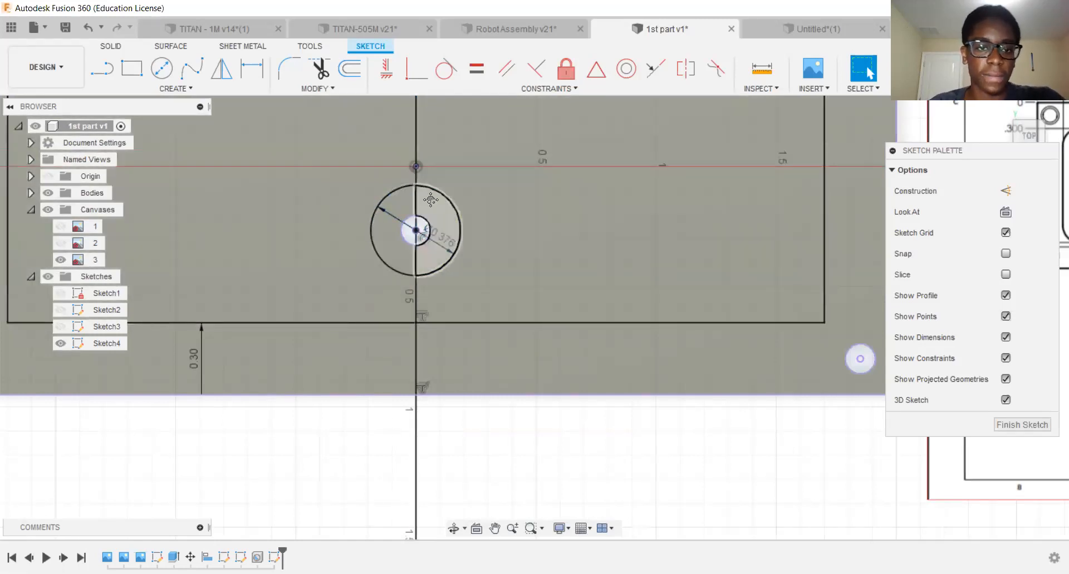
Place a sketch point at the top of the 0.376 in circle, where the vertical centerline crosses it.
scroll(434, 239, "down", 3)
scroll(447, 337, "up", 3)
middle_click_drag(423, 313, 430, 279)
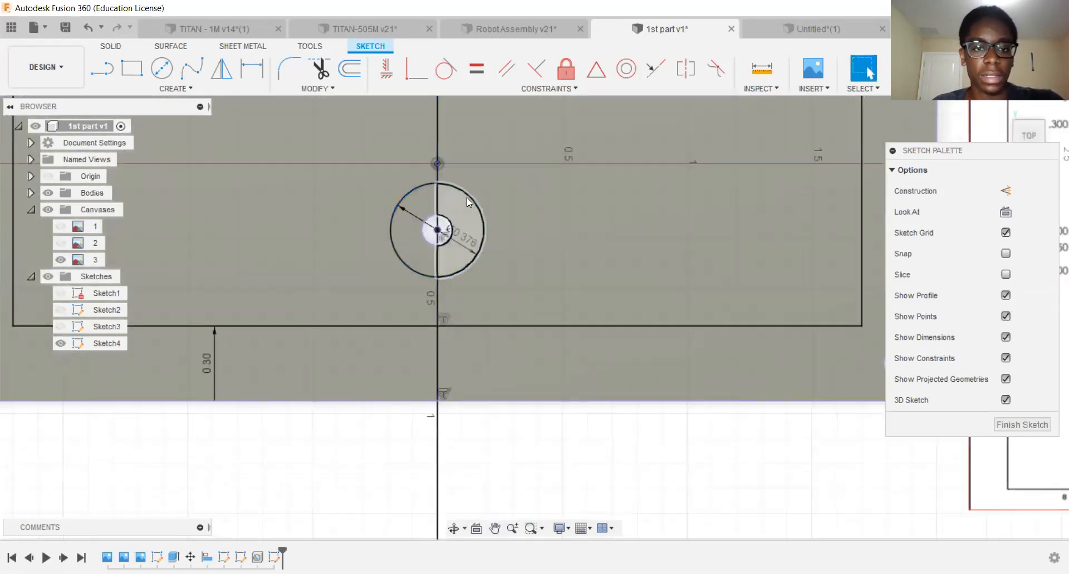
scroll(434, 189, "up", 2)
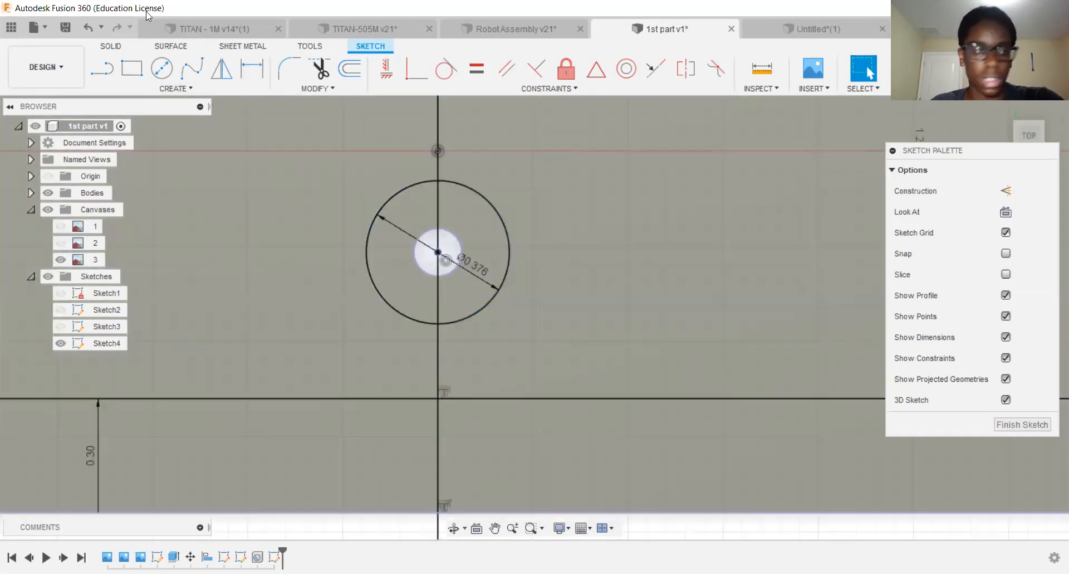
left_click(190, 89)
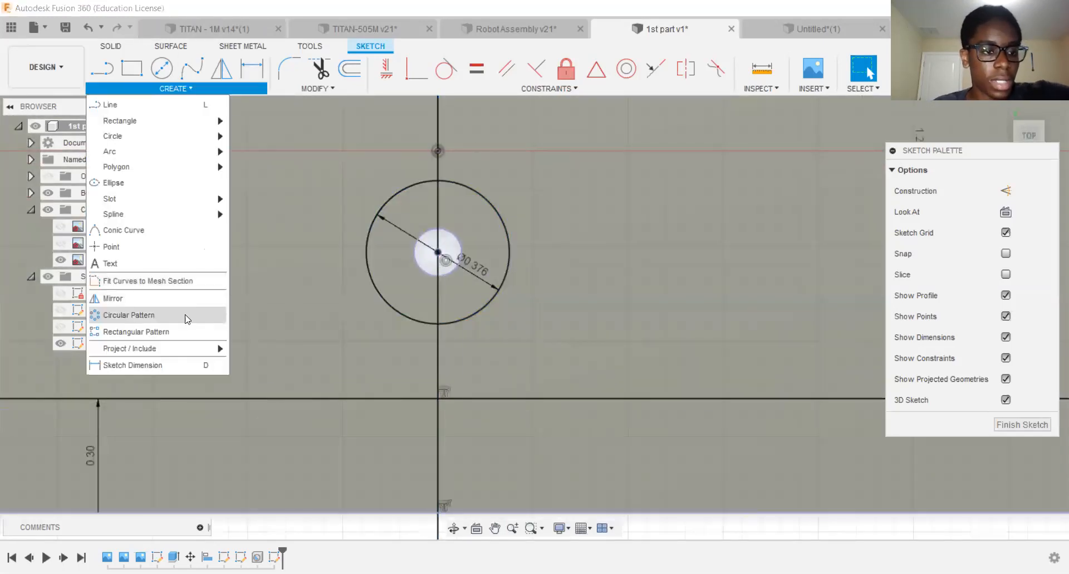
left_click(107, 248)
scroll(432, 282, "down", 5)
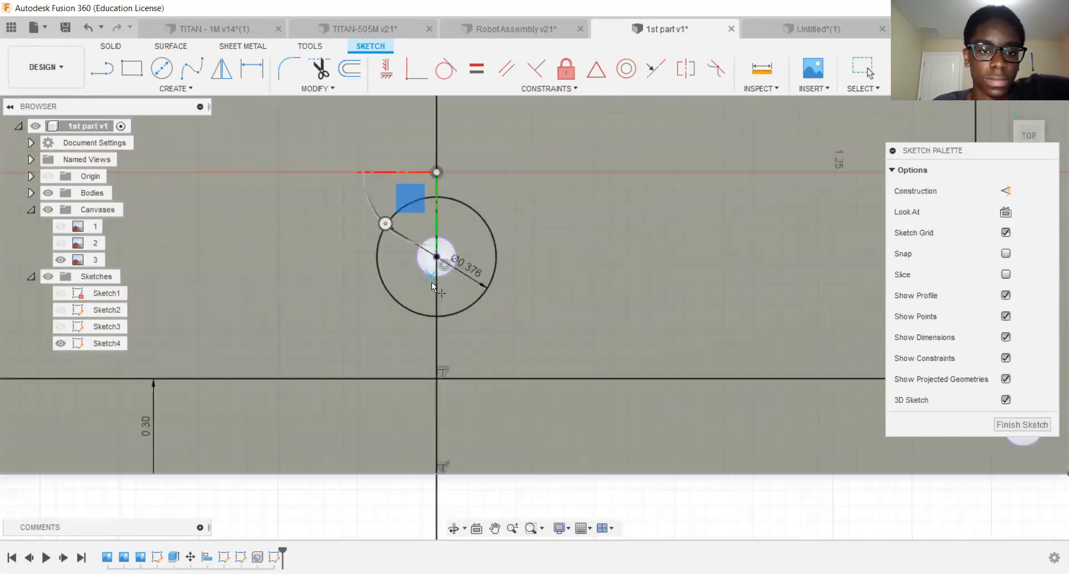
scroll(446, 262, "up", 5)
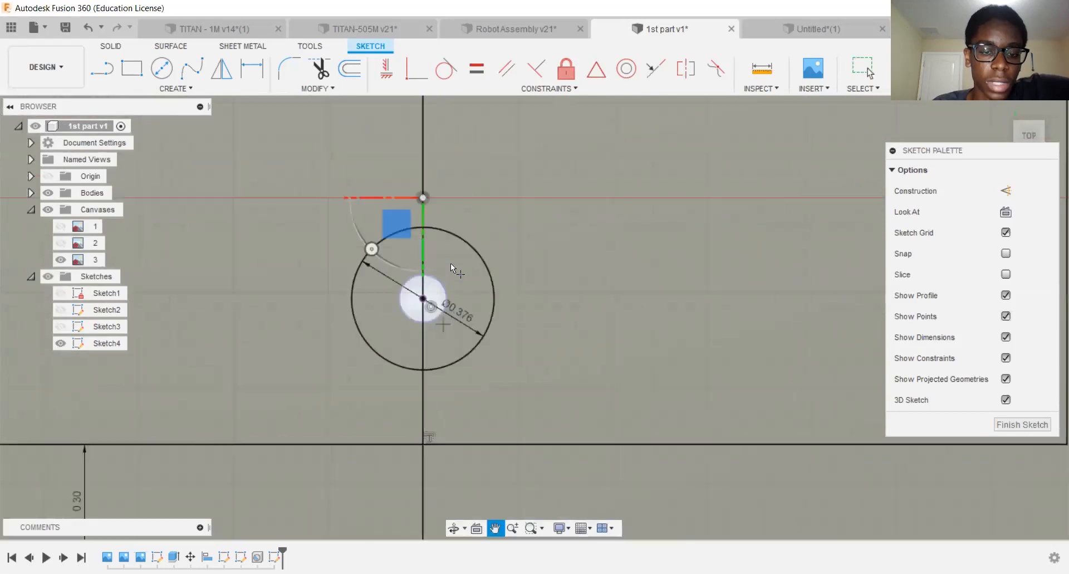
scroll(426, 233, "up", 3)
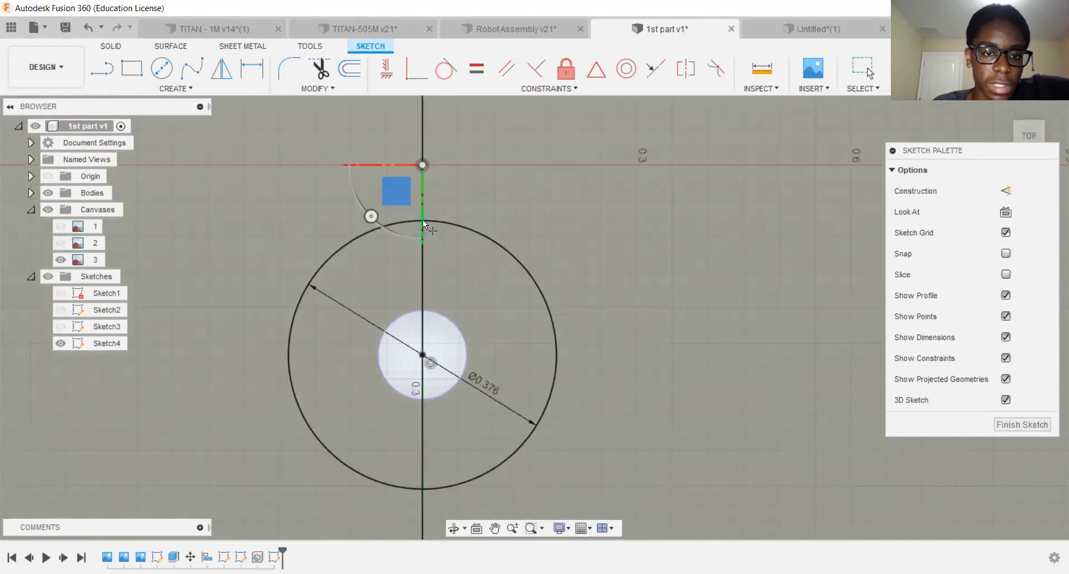
scroll(419, 222, "up", 2)
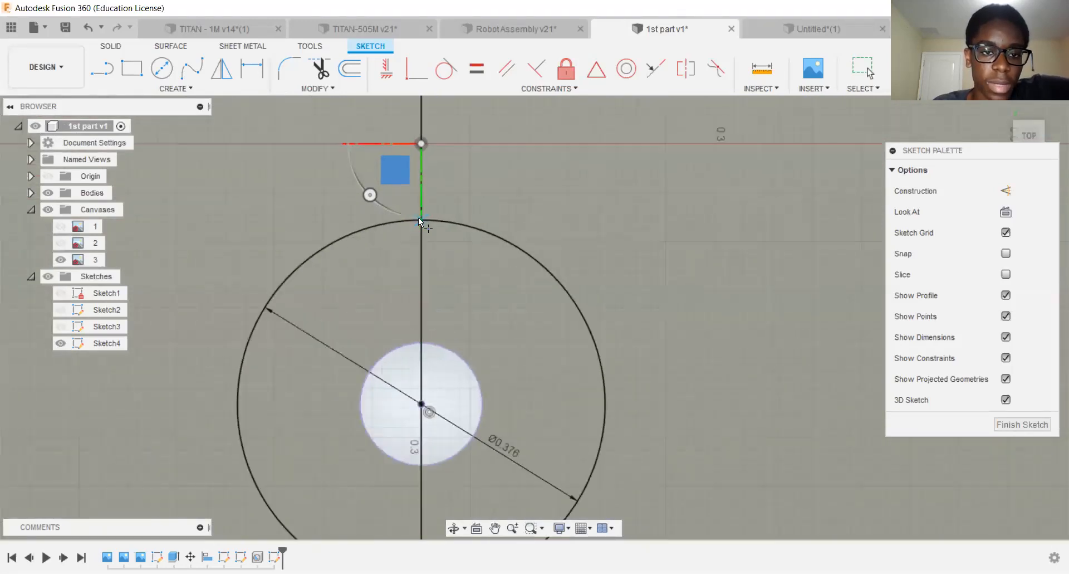
scroll(418, 218, "down", 2)
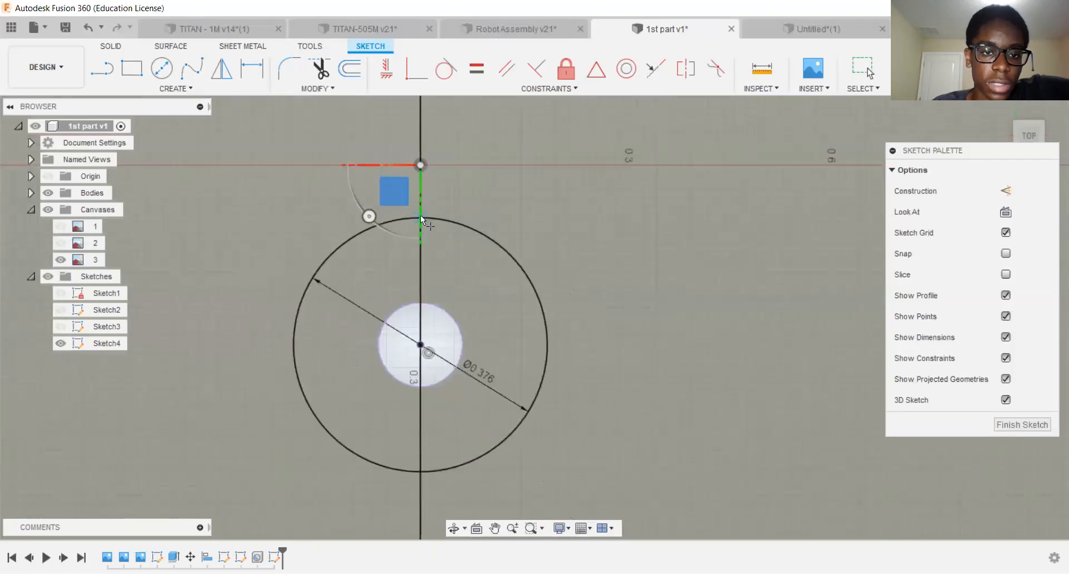
scroll(420, 215, "up", 3)
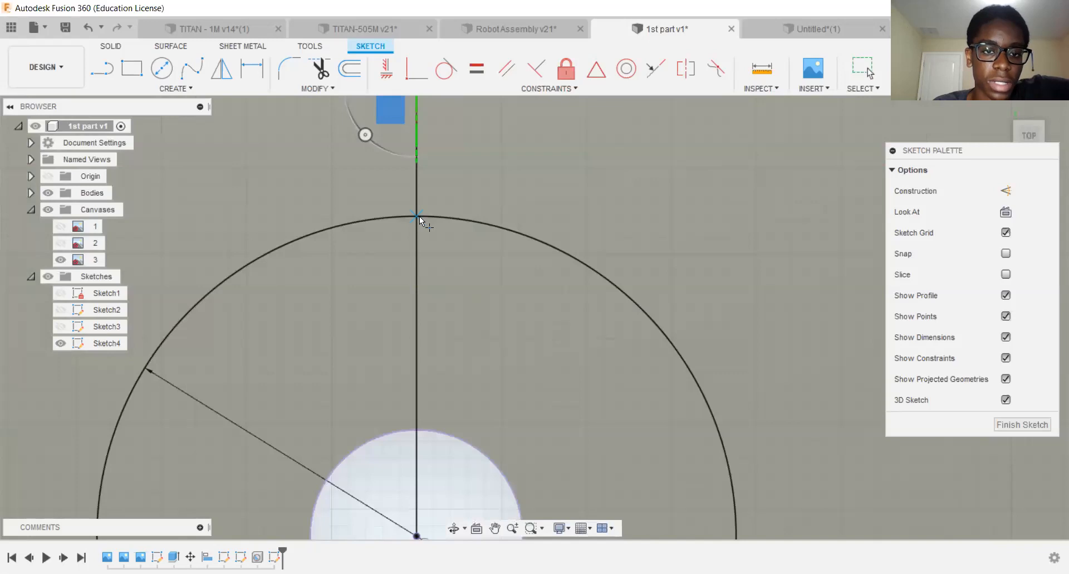
scroll(416, 216, "down", 3)
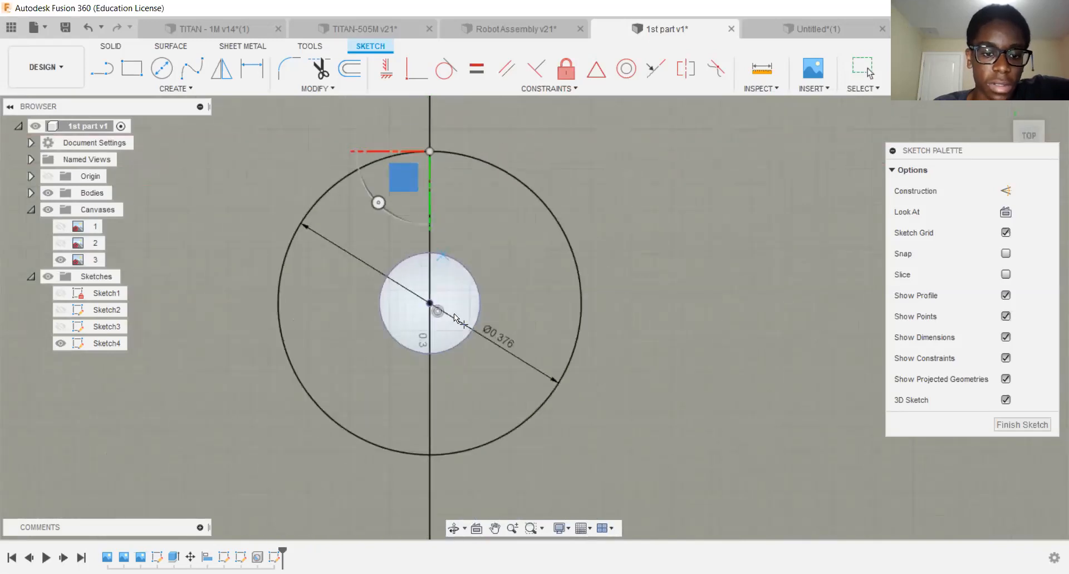
Place a second sketch point on the vertical centerline below the circle, about 0.5 in below the first point.
scroll(430, 357, "down", 2)
middle_click_drag(430, 356, 432, 270)
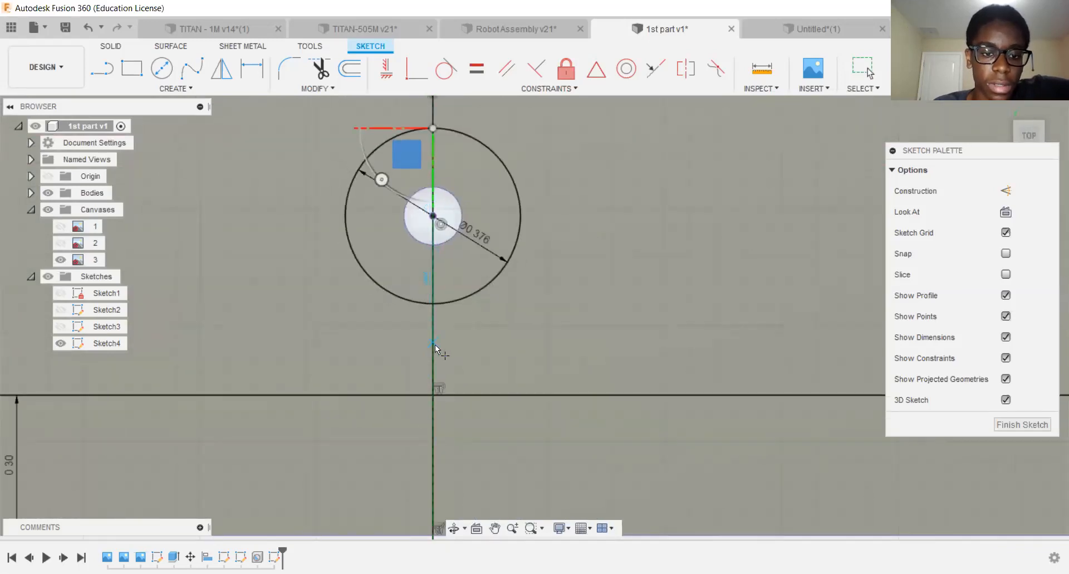
scroll(433, 356, "down", 2)
scroll(431, 345, "up", 2)
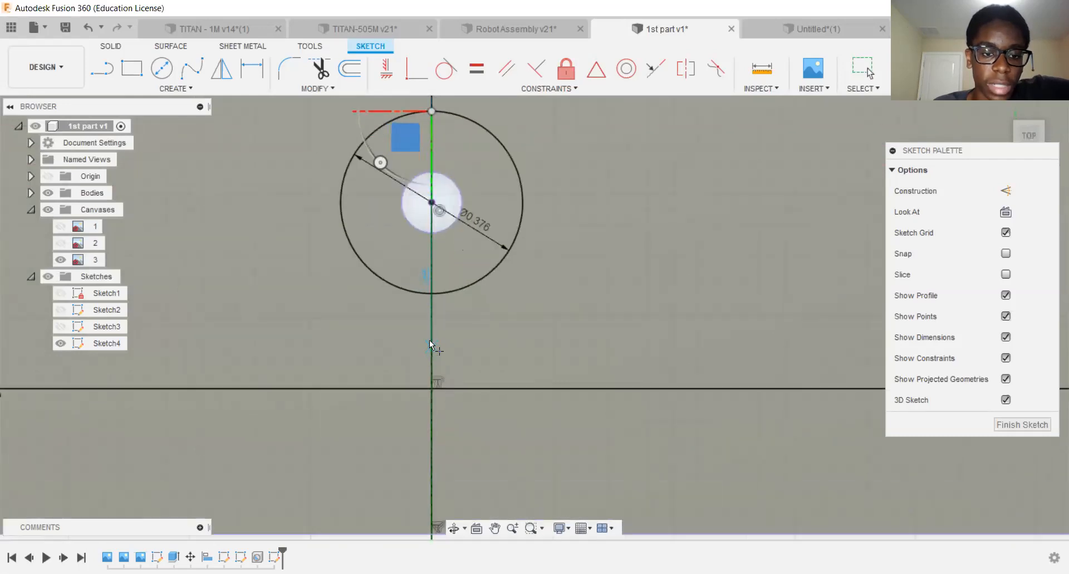
left_click(432, 354)
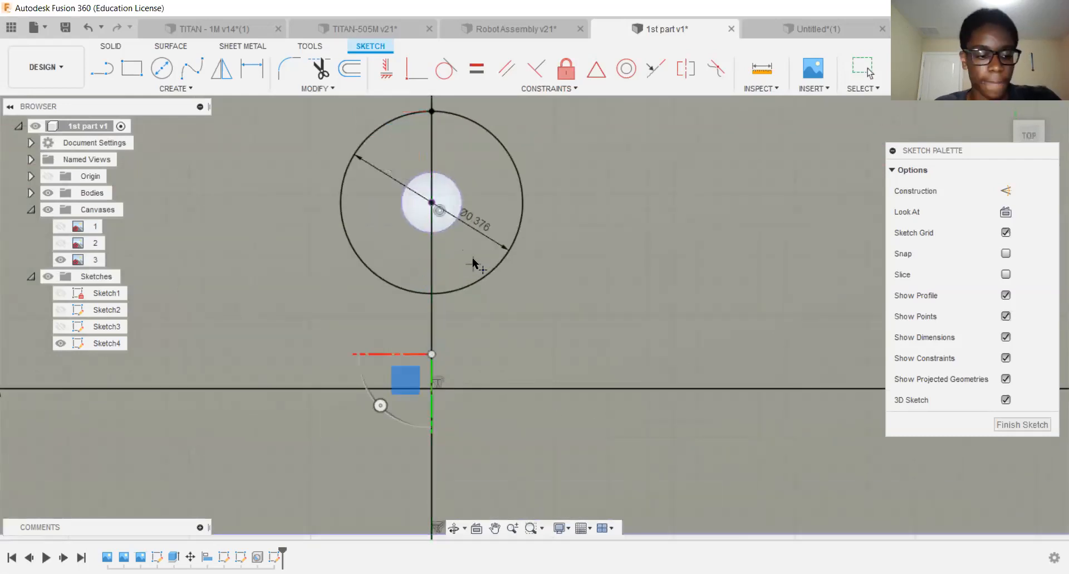
key("Escape")
Dimension the vertical distance between the two sketch points on the centerline and set it to 0.3 in.
scroll(413, 265, "down", 2)
scroll(454, 212, "up", 2)
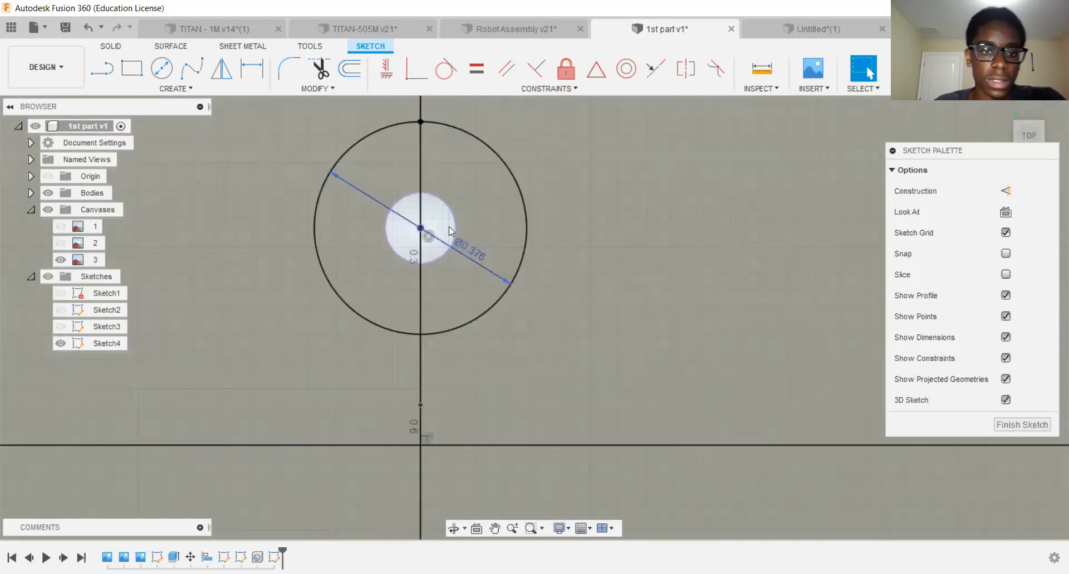
left_click(422, 122)
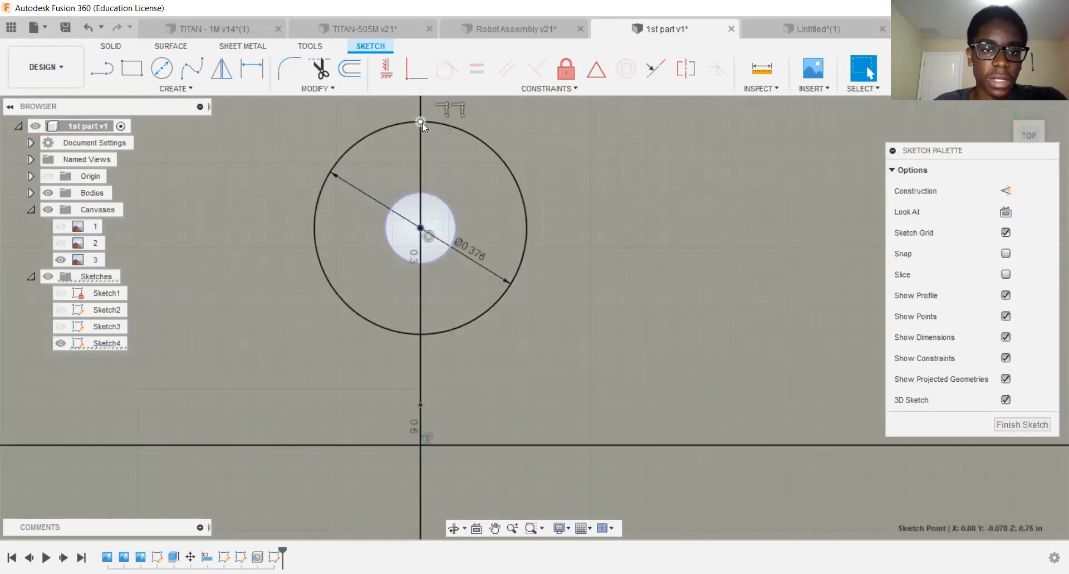
scroll(422, 408, "down", 2)
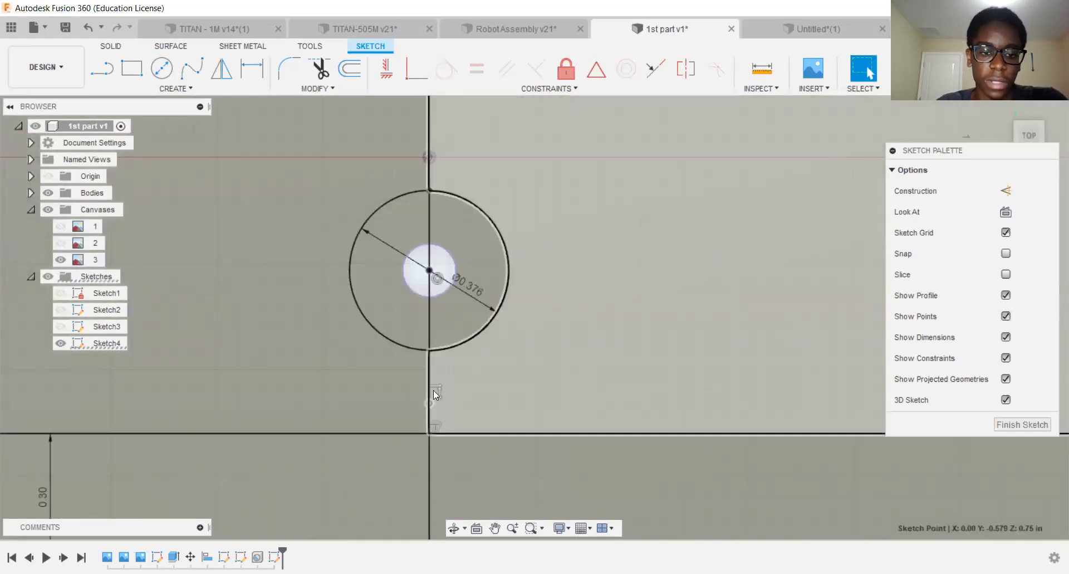
scroll(364, 225, "down", 3)
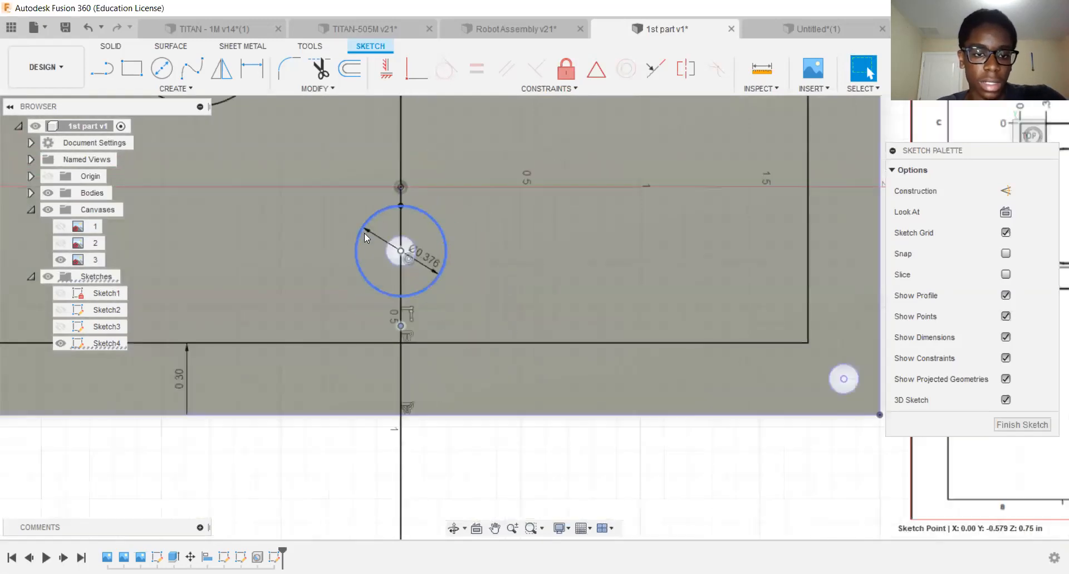
key("d")
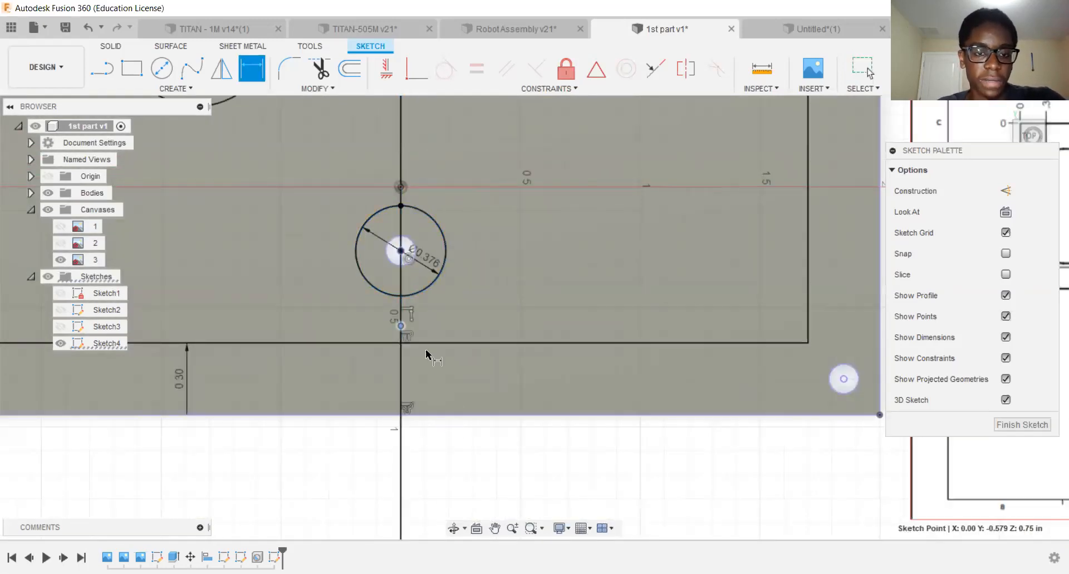
left_click(401, 326)
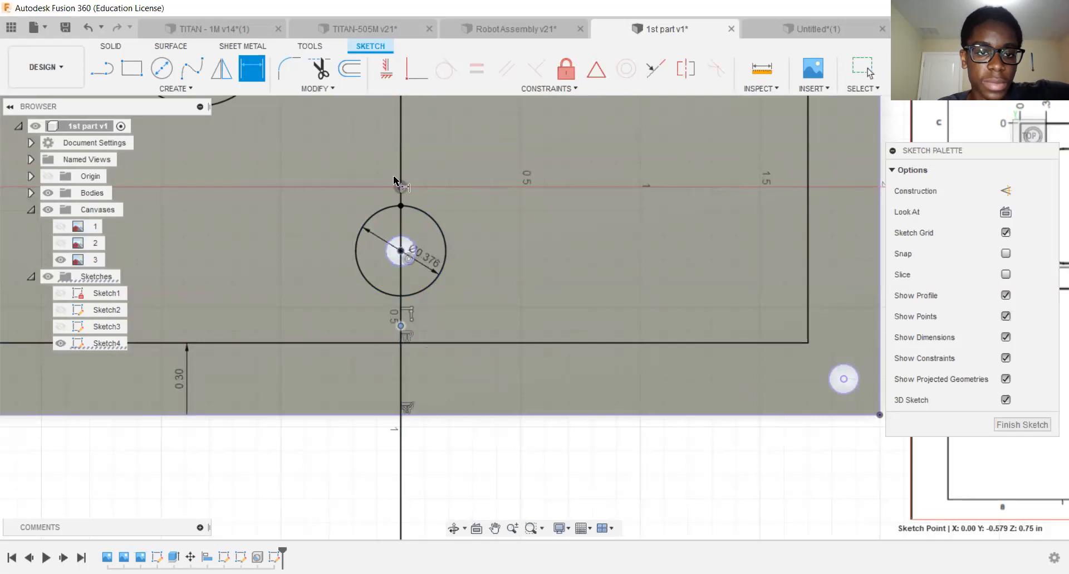
scroll(404, 201, "up", 3)
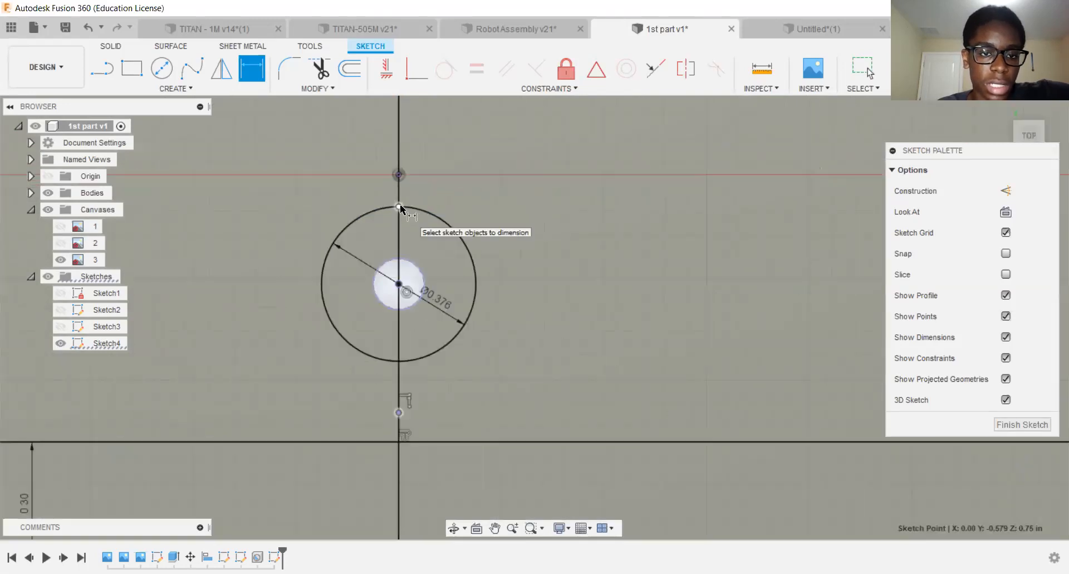
left_click(399, 205)
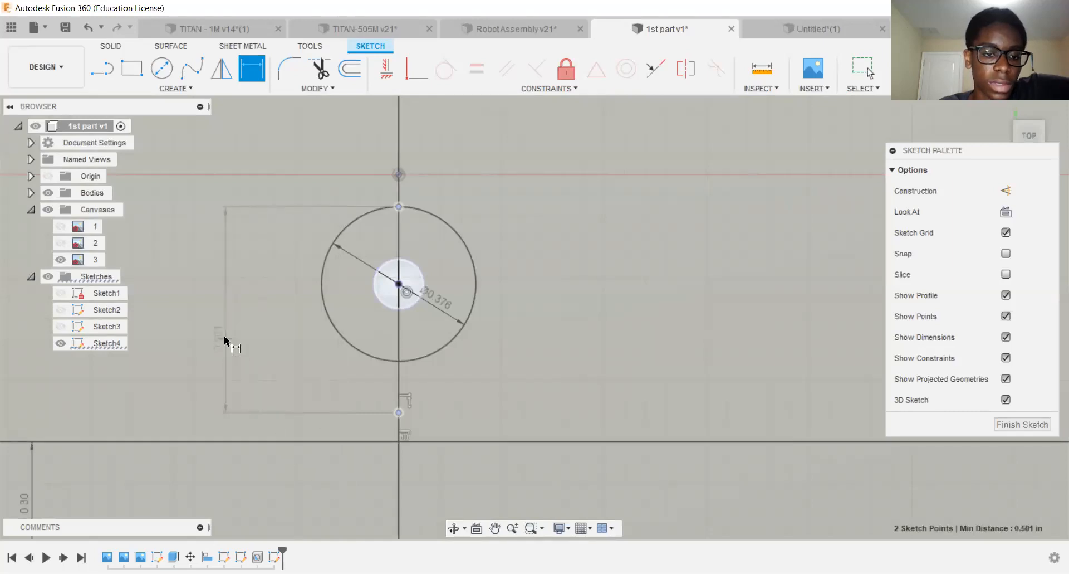
left_click(221, 261)
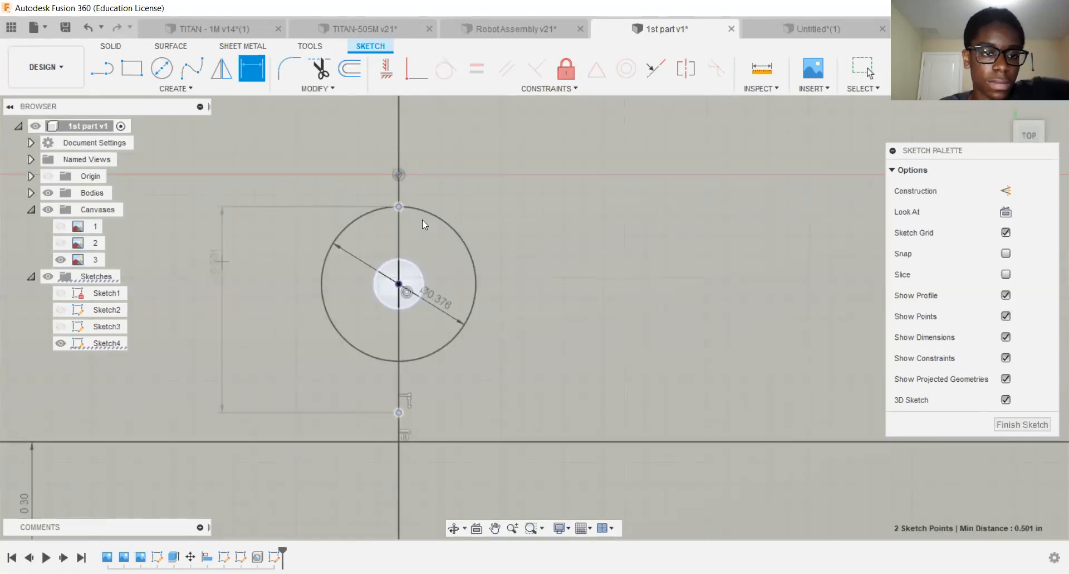
scroll(413, 207, "down", 1)
scroll(389, 186, "down", 1)
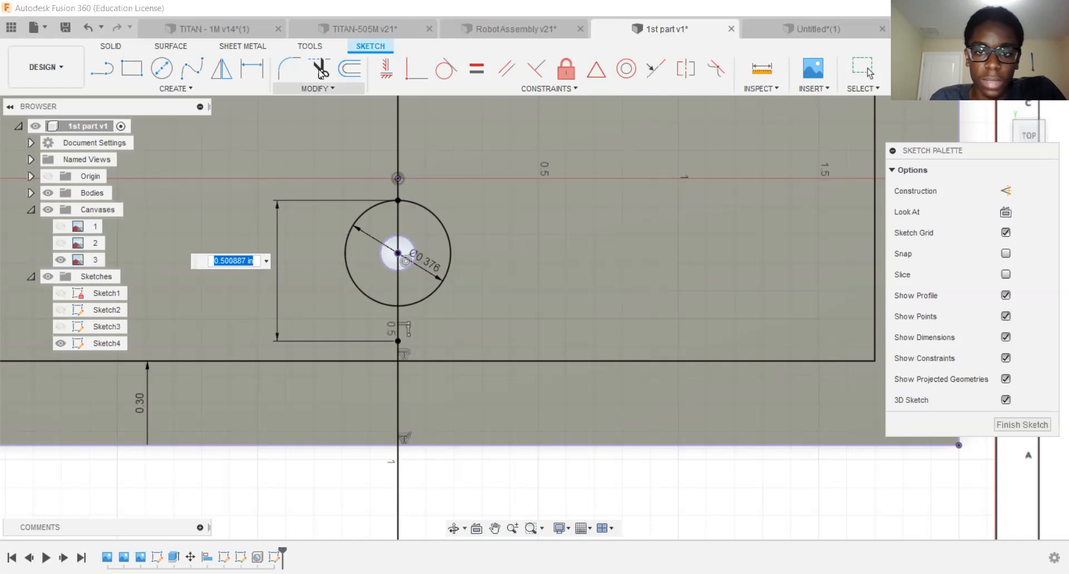
type("3")
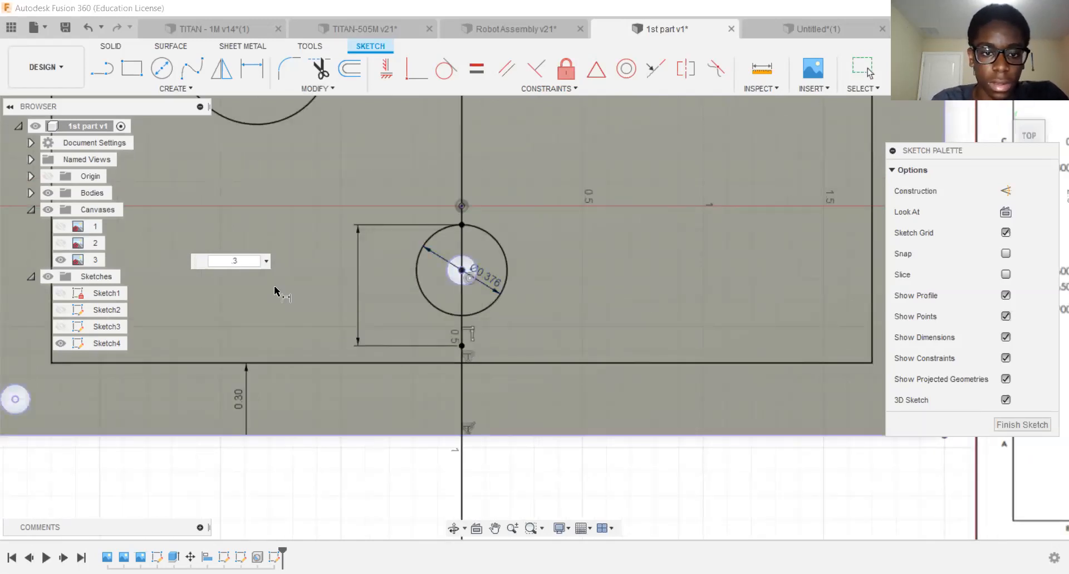
key("Return")
Examine the dimensions of the angled walls and nested arcs around the center hole in the reference drawing.
scroll(462, 210, "up", 2)
scroll(426, 182, "down", 3)
middle_click_drag(295, 193, 169, 186)
scroll(170, 187, "down", 3)
mouse_move(369, 231)
middle_mouse_down()
mouse_move(315, 253)
mouse_move(435, 251)
middle_mouse_up()
key("d")
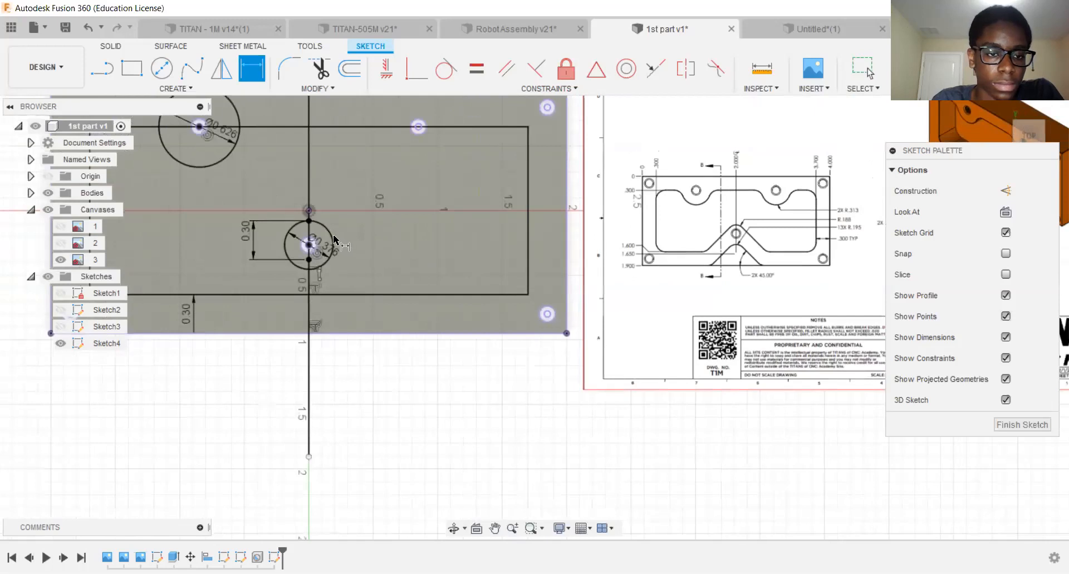
scroll(406, 251, "up", 3)
scroll(395, 272, "down", 2)
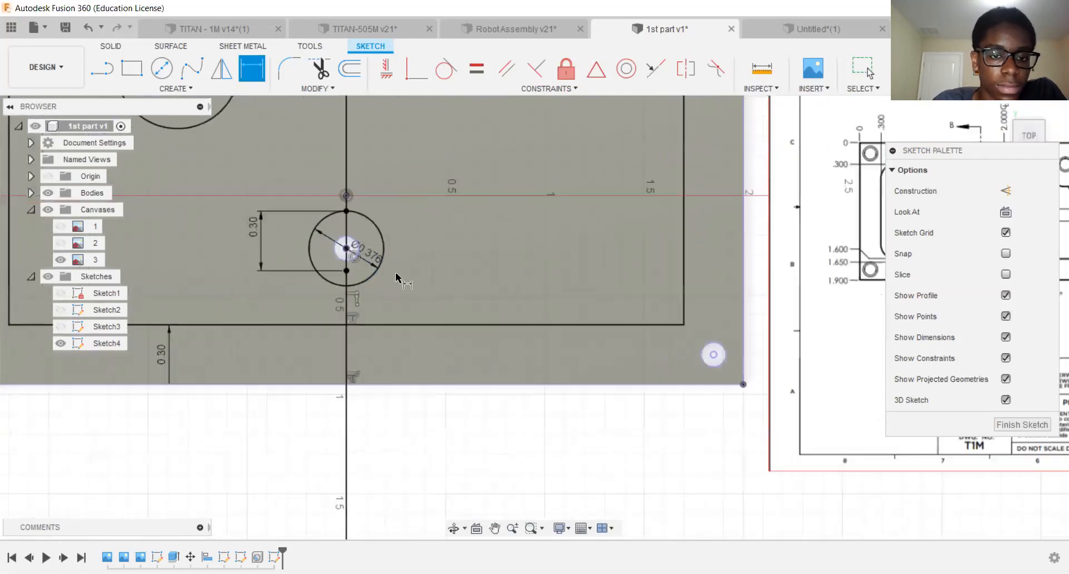
mouse_move(326, 255)
middle_mouse_down()
mouse_move(317, 260)
mouse_move(463, 261)
middle_mouse_up()
scroll(443, 201, "up", 2)
scroll(487, 187, "down", 2)
mouse_move(635, 229)
middle_mouse_down()
mouse_move(487, 187)
mouse_move(373, 201)
middle_mouse_up()
scroll(540, 209, "up", 3)
scroll(539, 210, "up", 2)
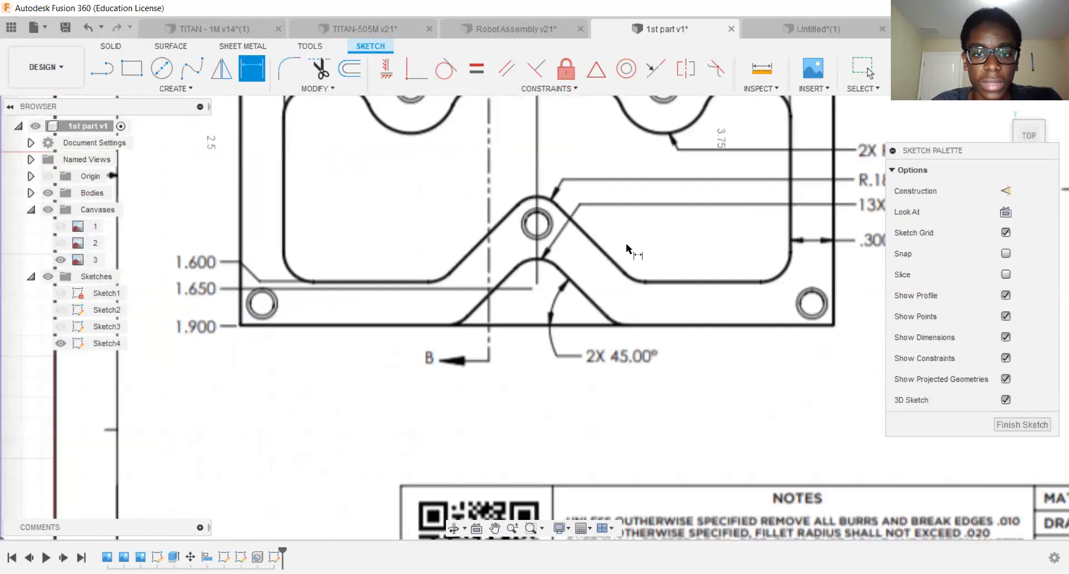
scroll(308, 286, "down", 3)
middle_click_drag(377, 275, 648, 268)
middle_click_drag(379, 239, 689, 257)
scroll(689, 257, "down", 1)
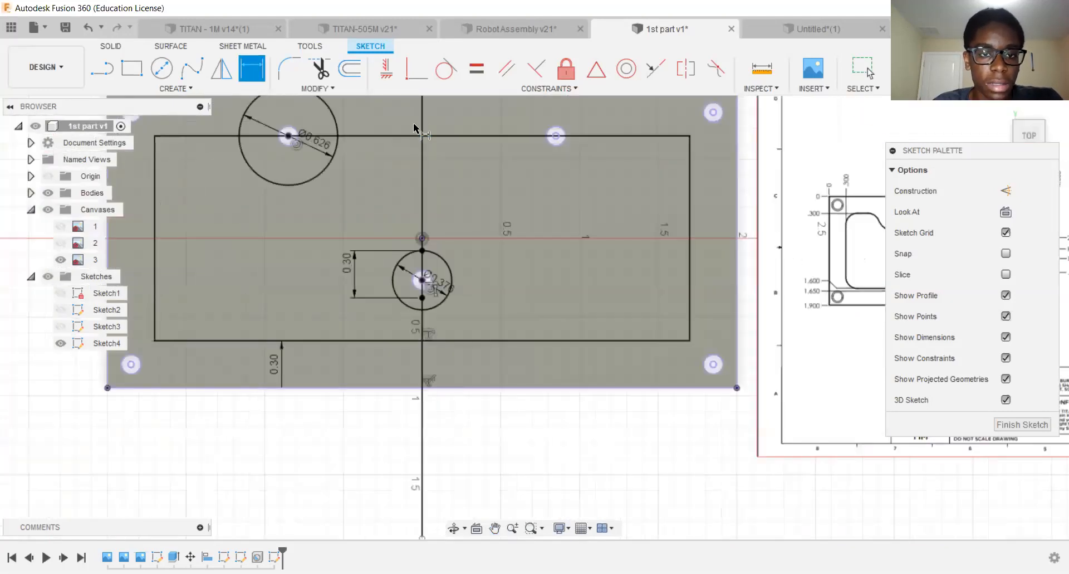
Draw a free sloped line inside the pocket rectangle, from above the center circle down to the area left of it.
left_click(183, 89)
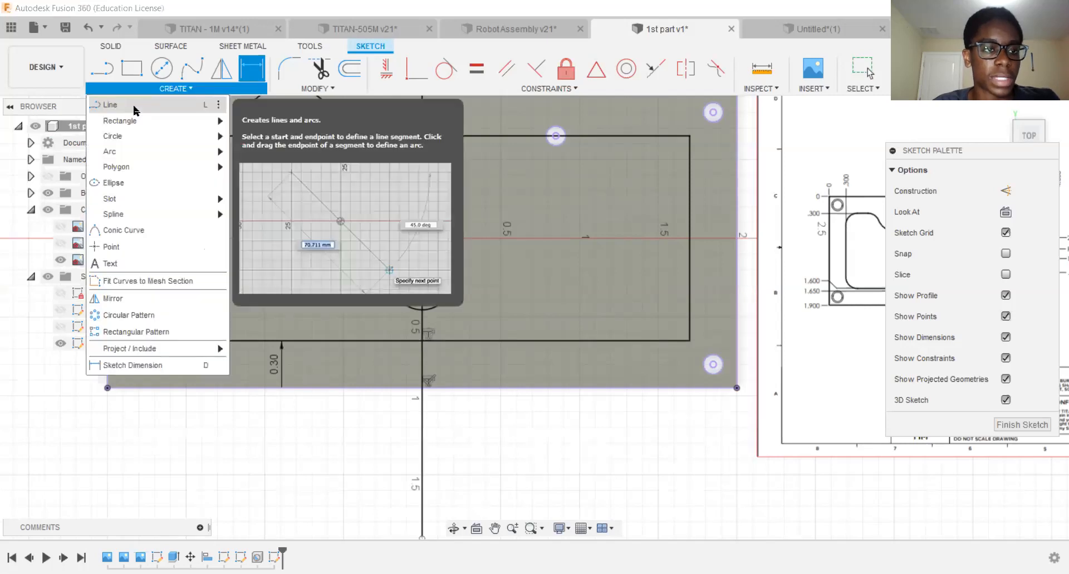
left_click(146, 106)
scroll(413, 247, "up", 2)
scroll(381, 167, "down", 1)
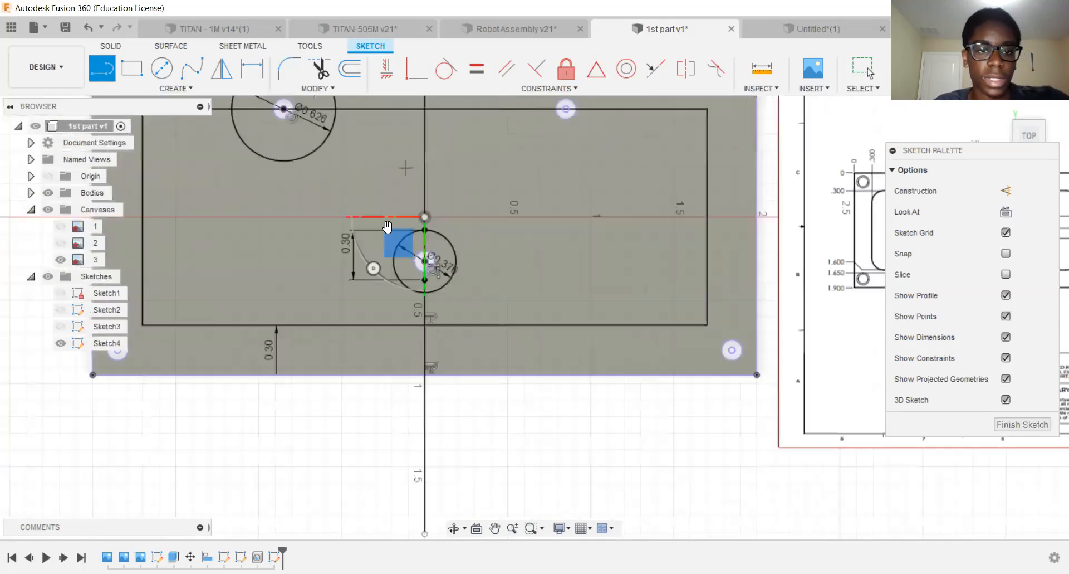
left_click(403, 159)
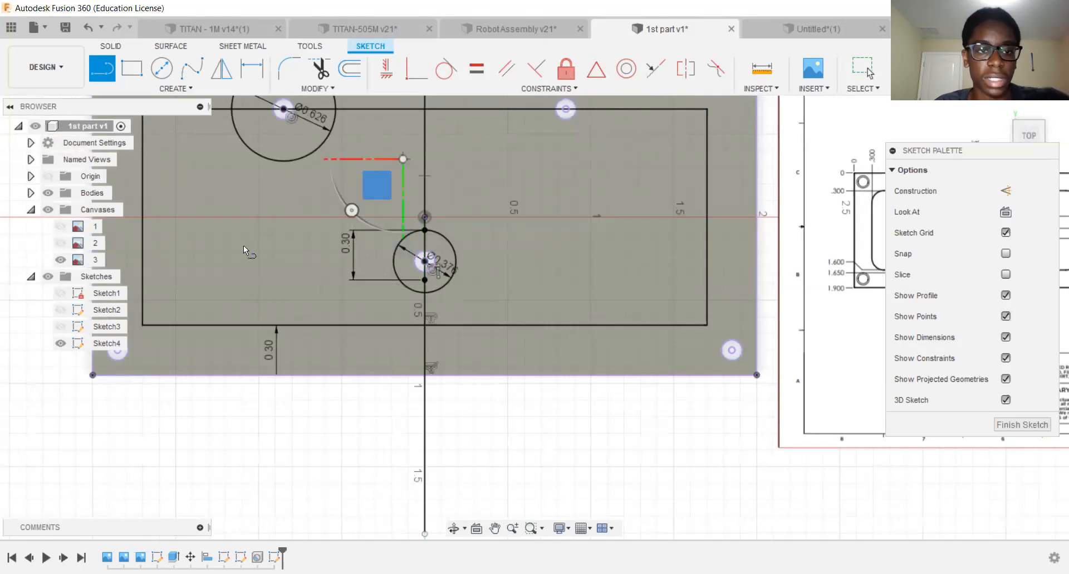
key("Escape")
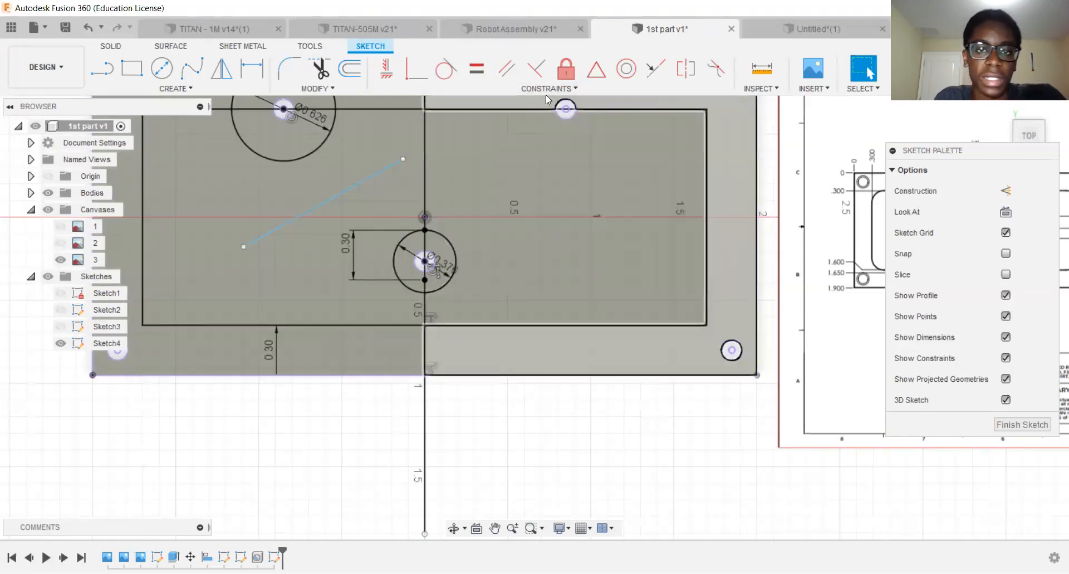
Apply a tangent constraint between the free sloped line and the circle around the center hole.
left_click(550, 88)
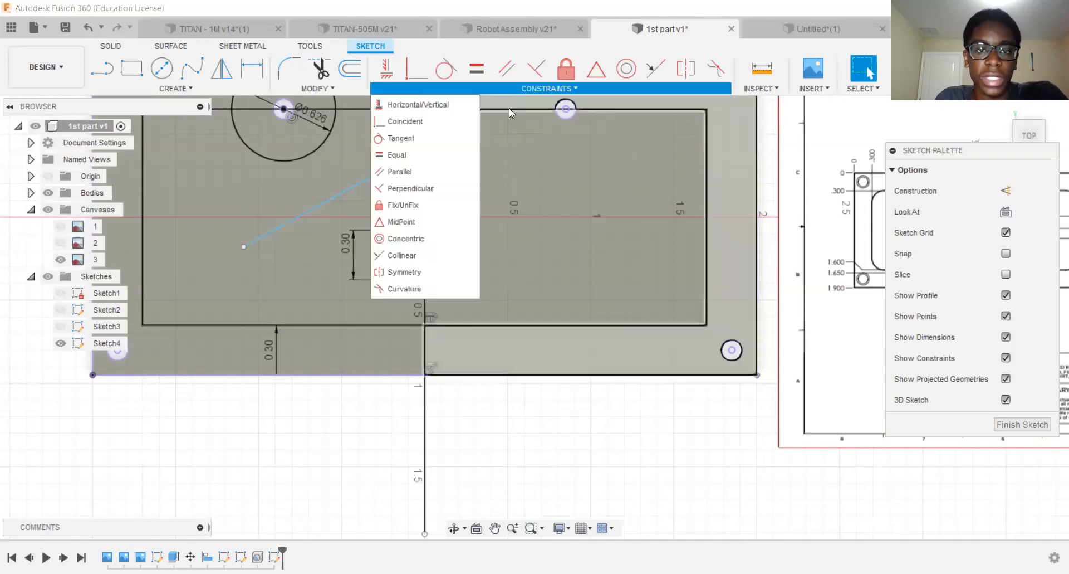
left_click(409, 140)
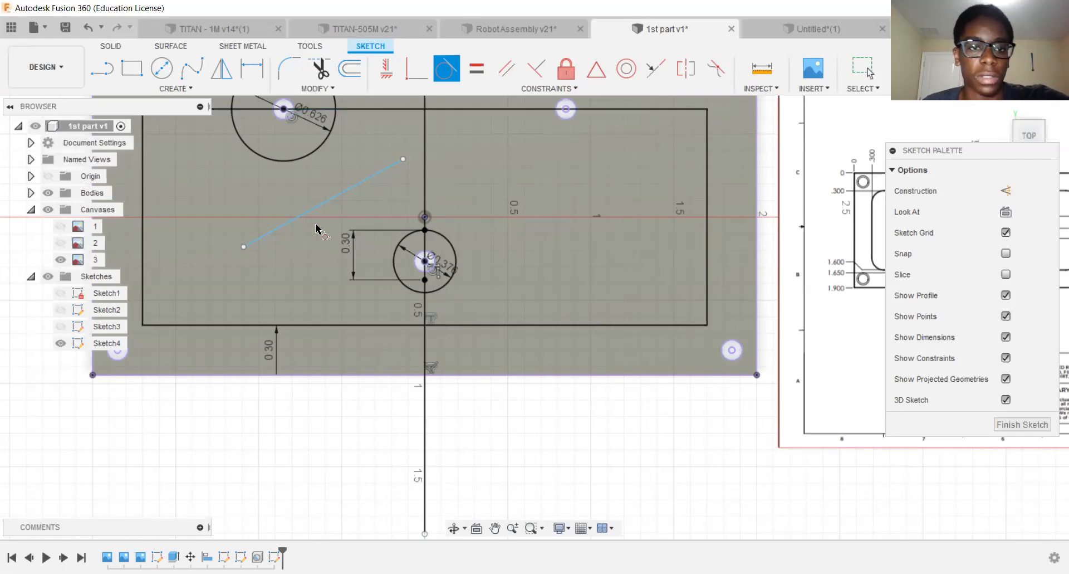
scroll(368, 183, "up", 2)
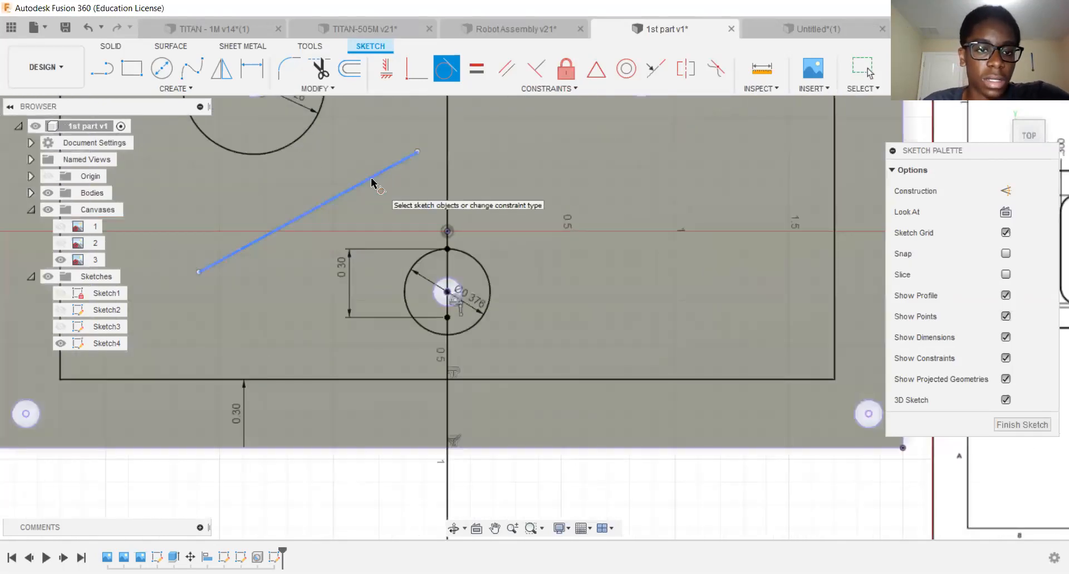
left_click(416, 263)
scroll(371, 245, "up", 2)
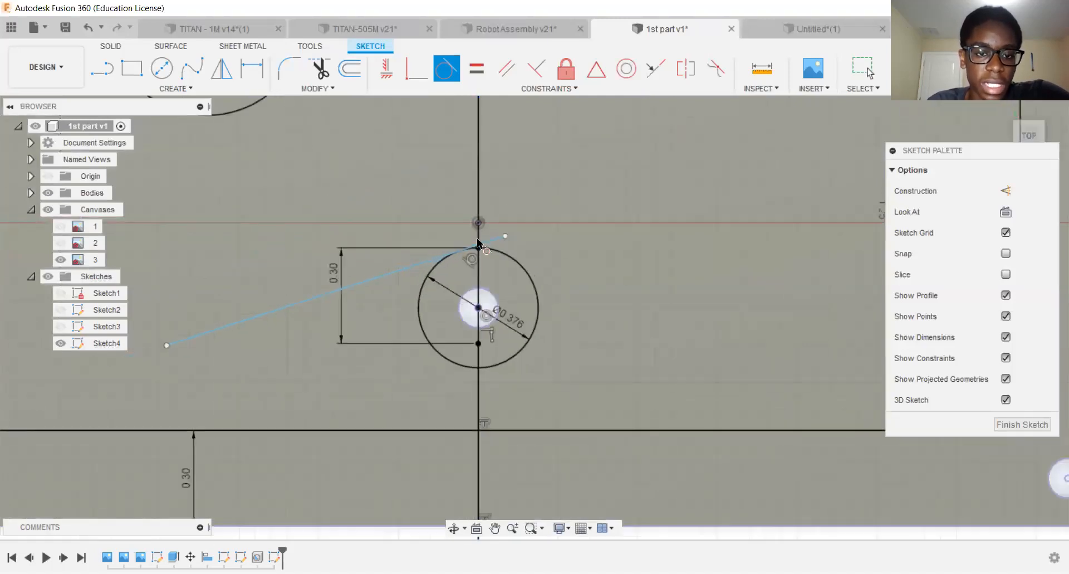
scroll(476, 206, "down", 2)
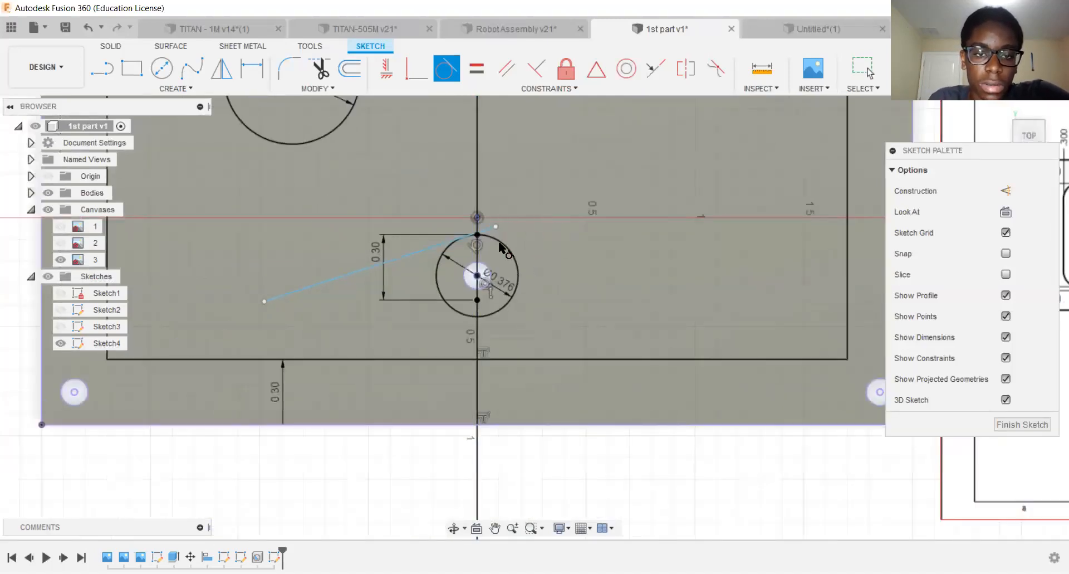
scroll(474, 240, "up", 8)
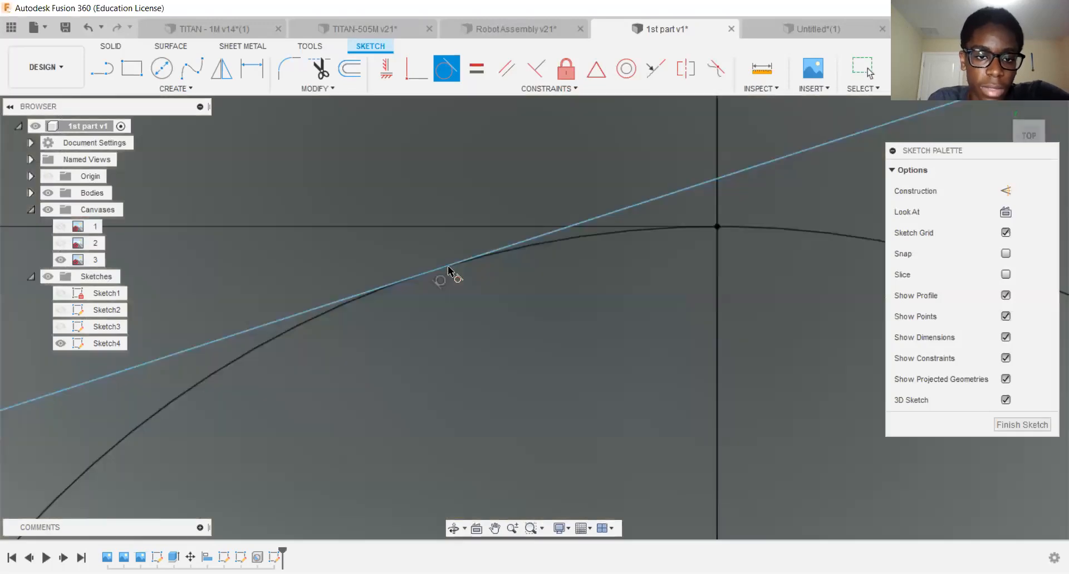
scroll(427, 272, "down", 6)
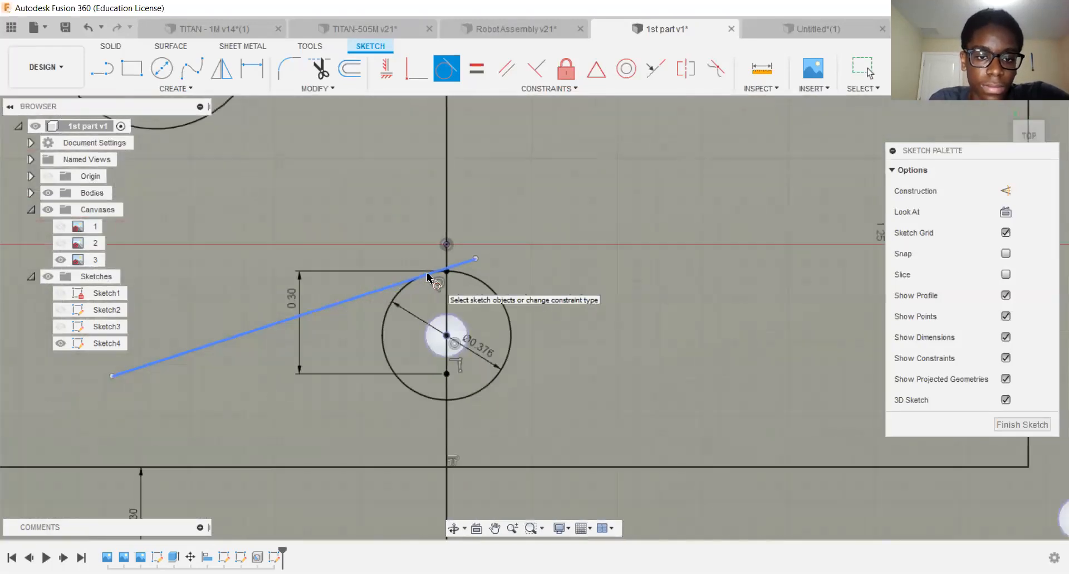
scroll(426, 272, "down", 5)
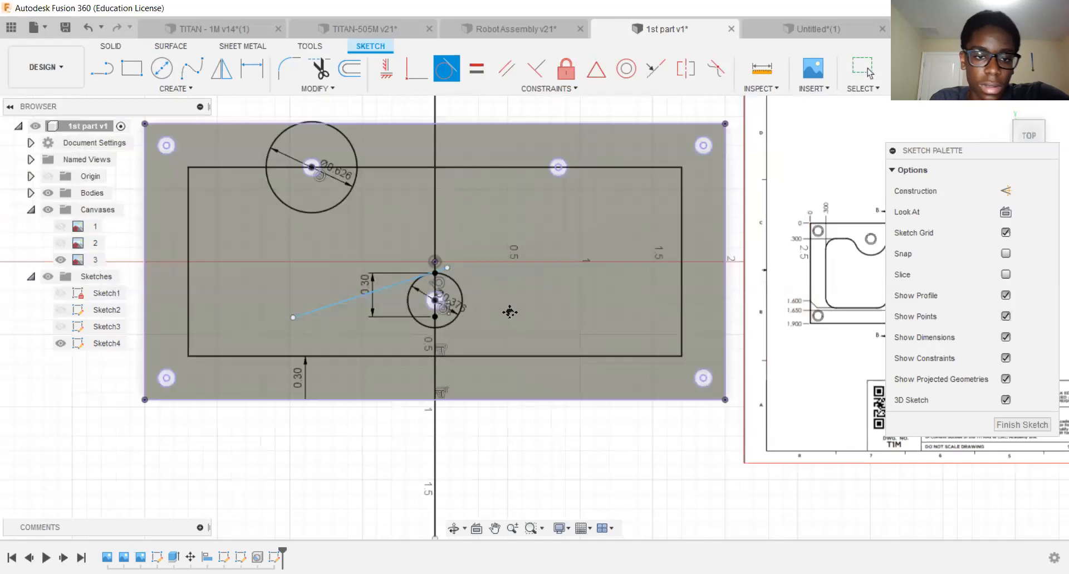
Examine the angled wall and pocket edge dimensions in the reference drawing and compare them with the sketch.
middle_click_drag(510, 311, 158, 280)
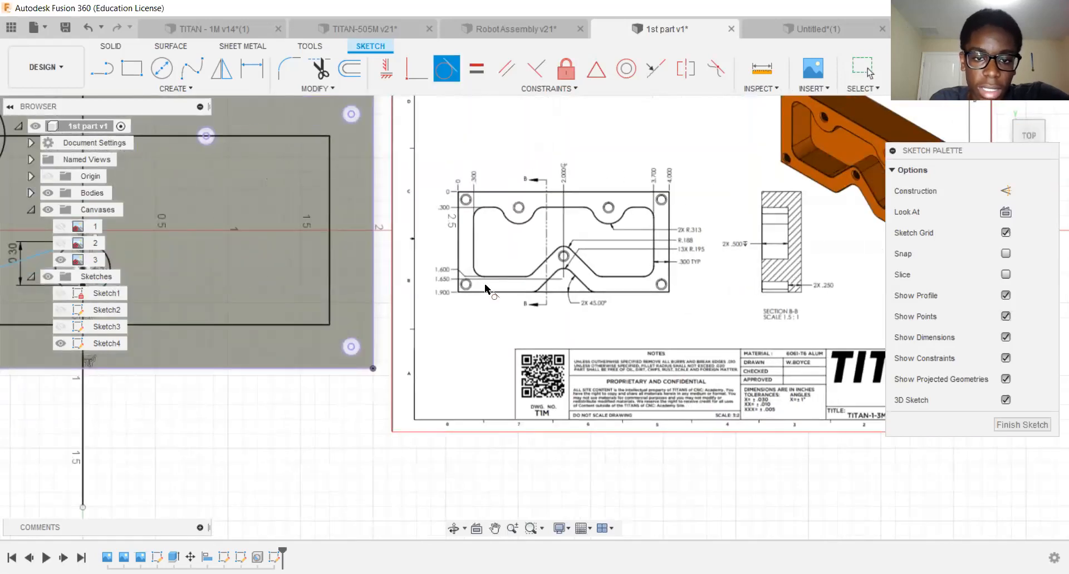
scroll(641, 299, "up", 5)
scroll(496, 298, "down", 2)
middle_click_drag(342, 306, 553, 266)
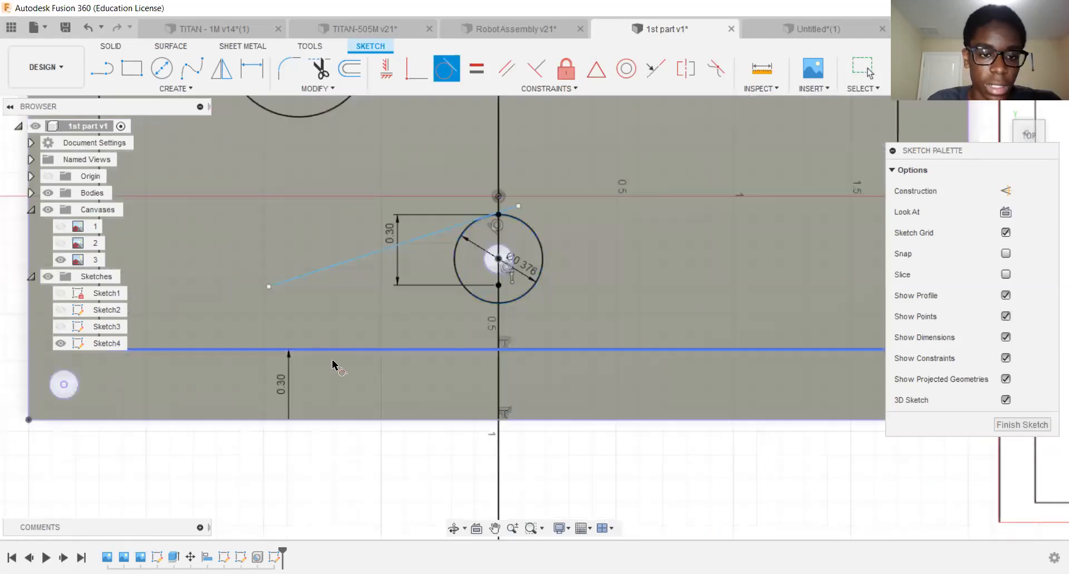
scroll(334, 363, "down", 2)
middle_click_drag(415, 207, 3, 226)
scroll(613, 234, "up", 3)
mouse_move(585, 265)
middle_mouse_down()
mouse_move(398, 222)
mouse_move(650, 221)
middle_mouse_up()
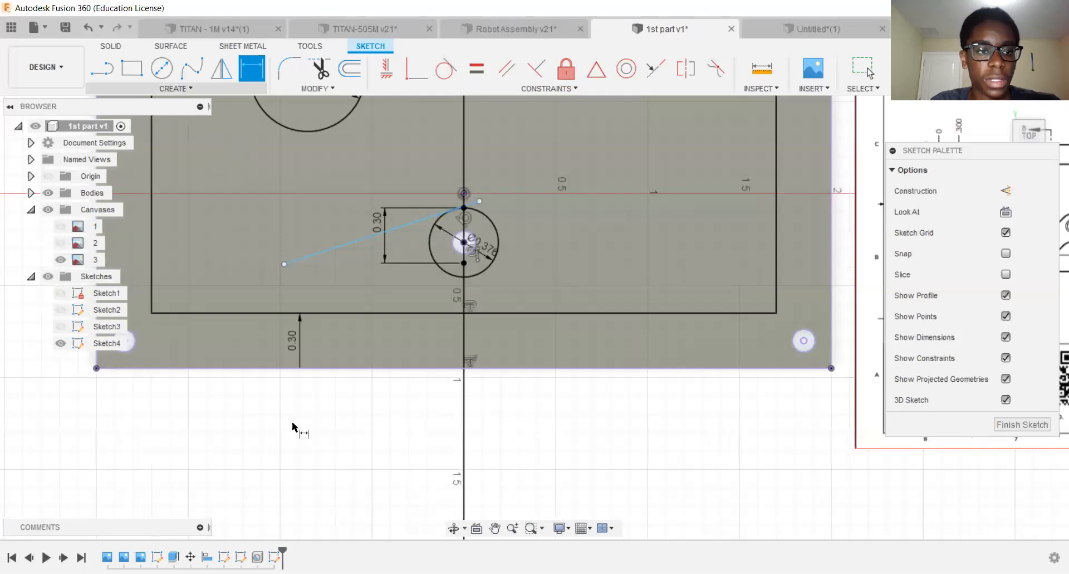
Dimension the angle between the sloped tangent line and the pocket rectangle's lower edge and set it to 45 degrees.
left_click(338, 248)
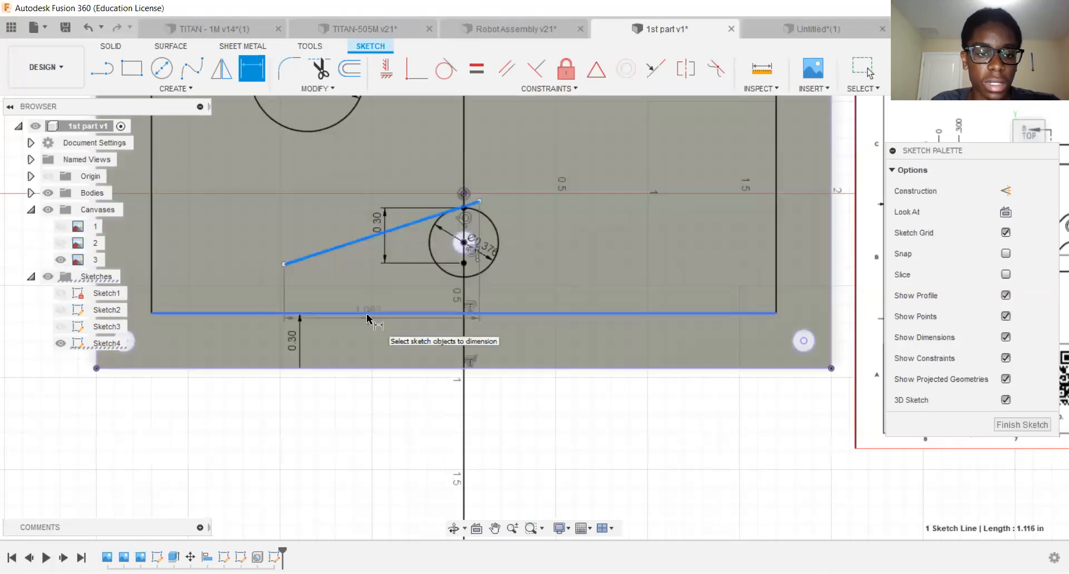
left_click(365, 314)
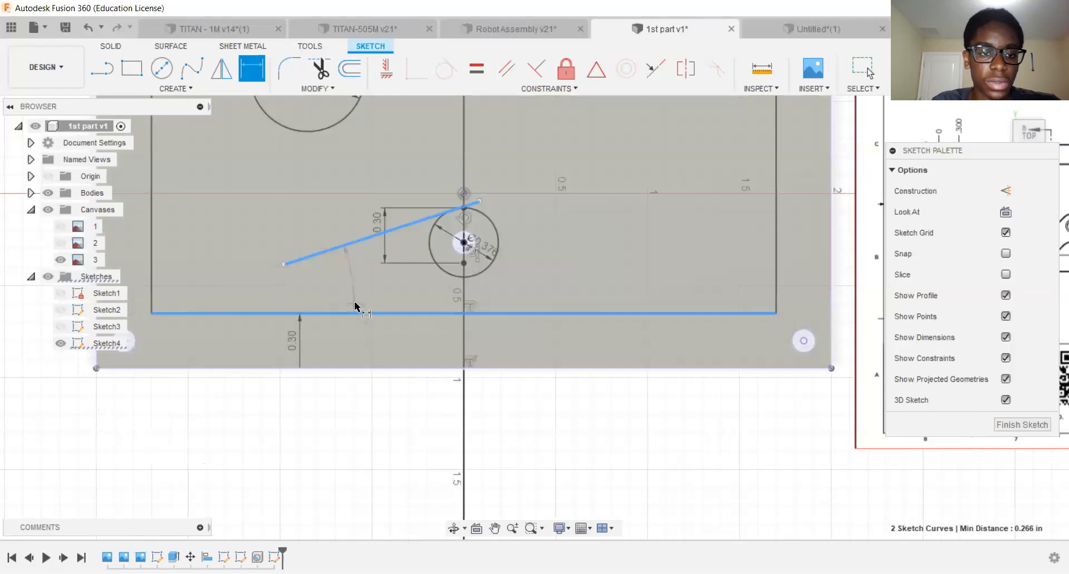
scroll(344, 282, "up", 4)
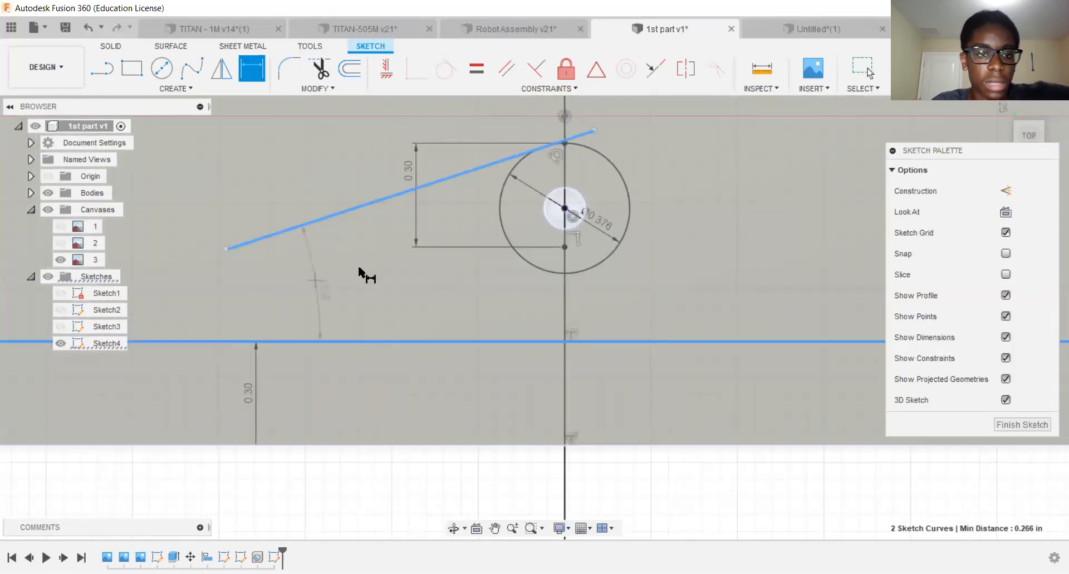
left_click(415, 254)
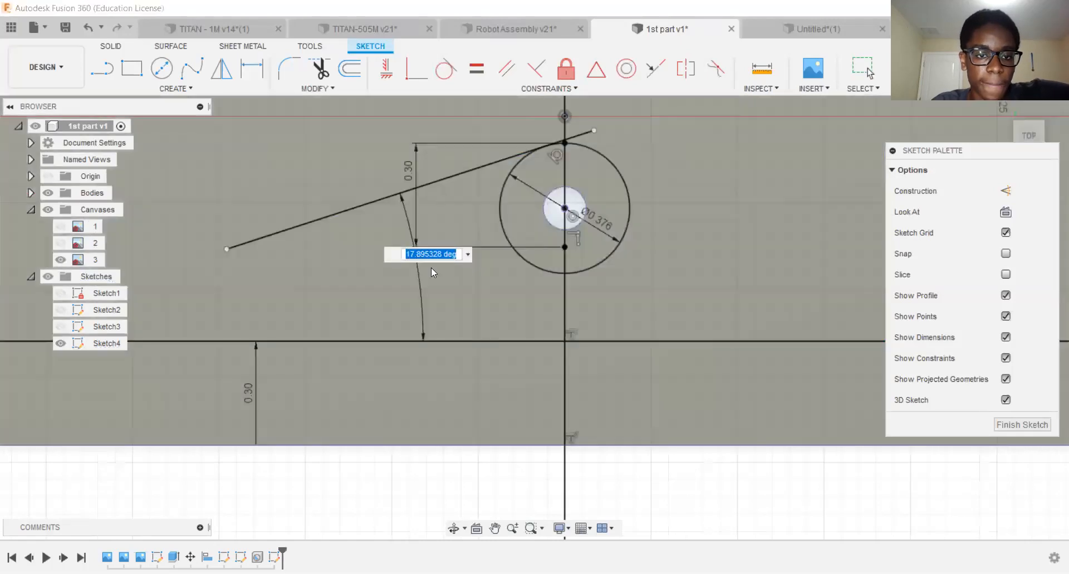
scroll(420, 311, "down", 3)
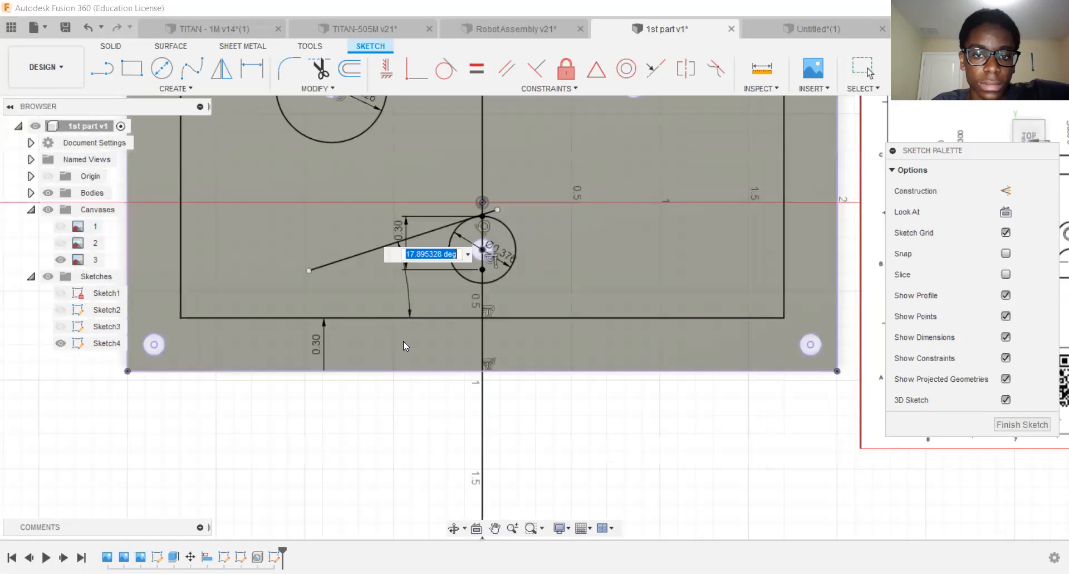
scroll(383, 263, "down", 2)
middle_click_drag(383, 262, 249, 241)
scroll(312, 251, "up", 1)
scroll(291, 240, "down", 2)
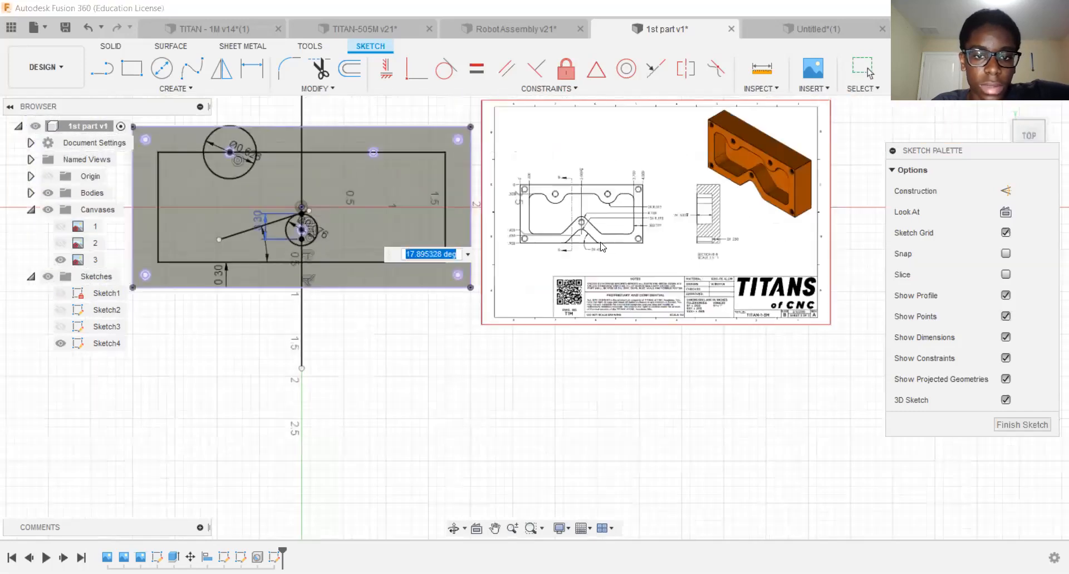
scroll(596, 247, "up", 5)
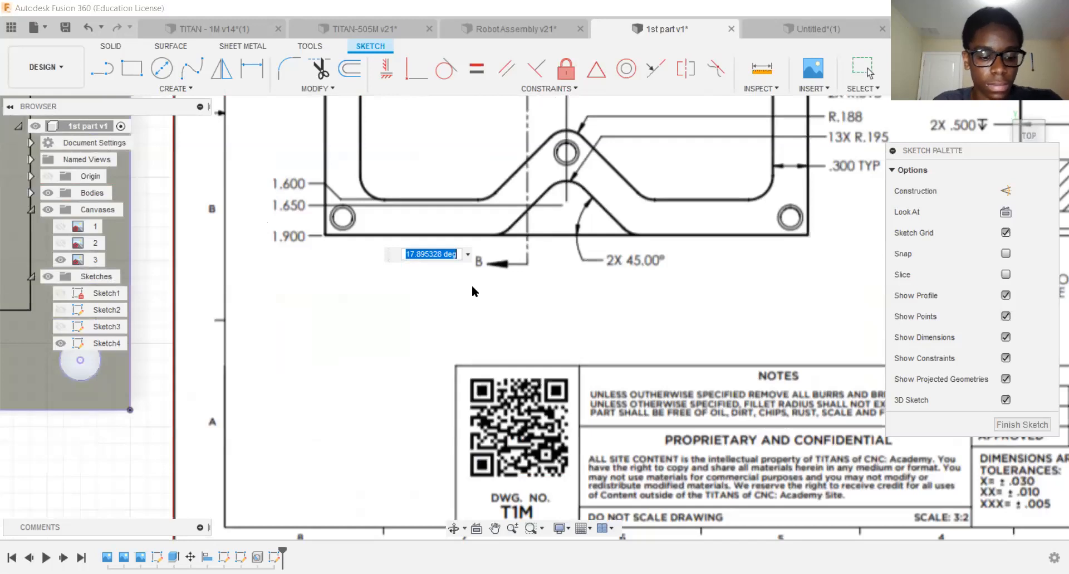
scroll(472, 290, "down", 4)
type("45")
key("Return")
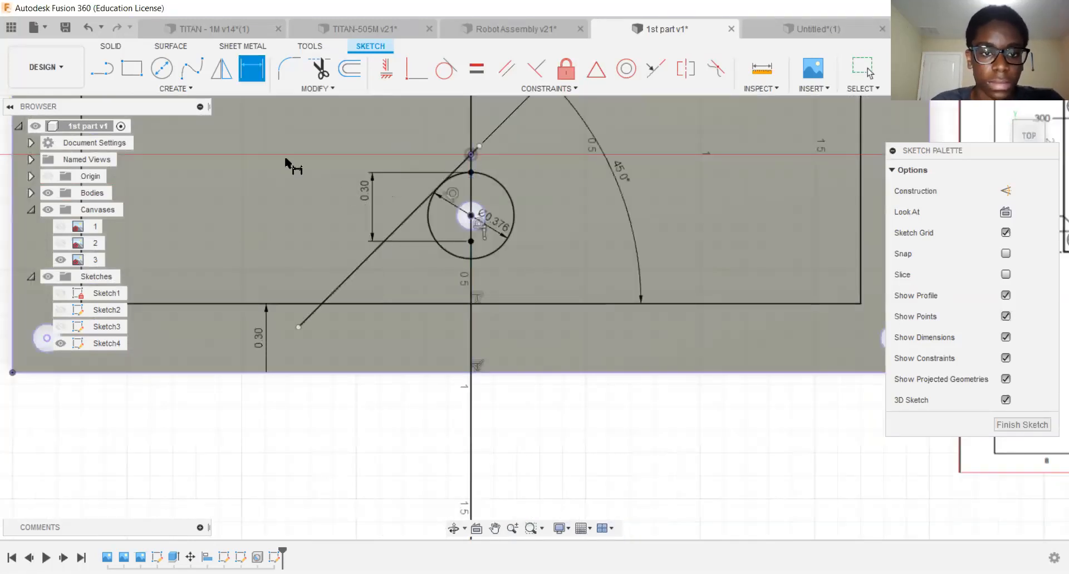
Compare the sketched angled wall and center circle with the reference drawing, checking the wall thickness and nested arc dimensions.
scroll(407, 223, "down", 3)
scroll(552, 150, "up", 1)
scroll(448, 245, "down", 2)
scroll(419, 199, "up", 2)
scroll(379, 211, "up", 2)
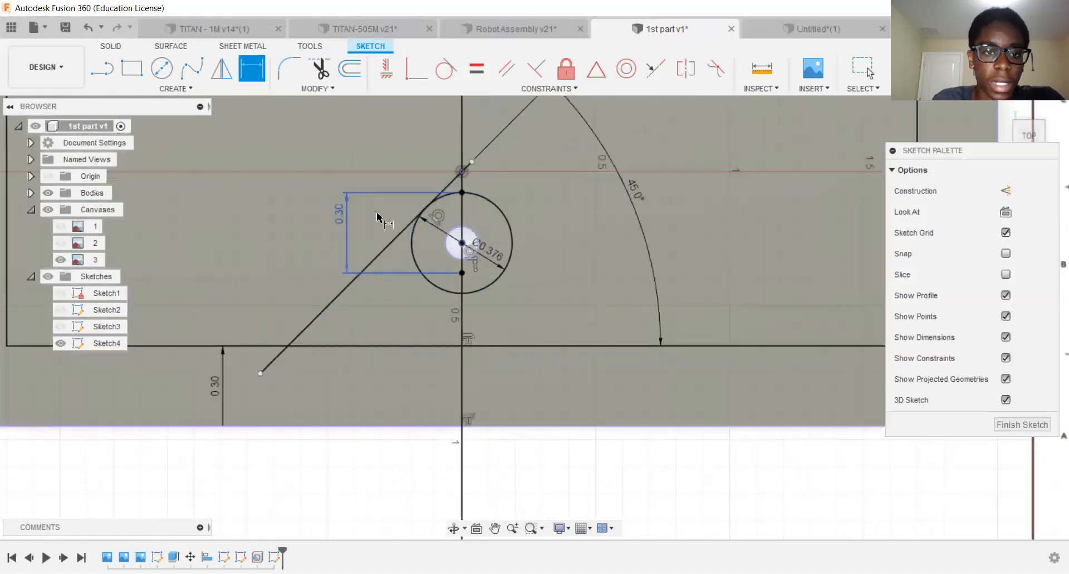
scroll(337, 350, "down", 2)
scroll(357, 345, "down", 2)
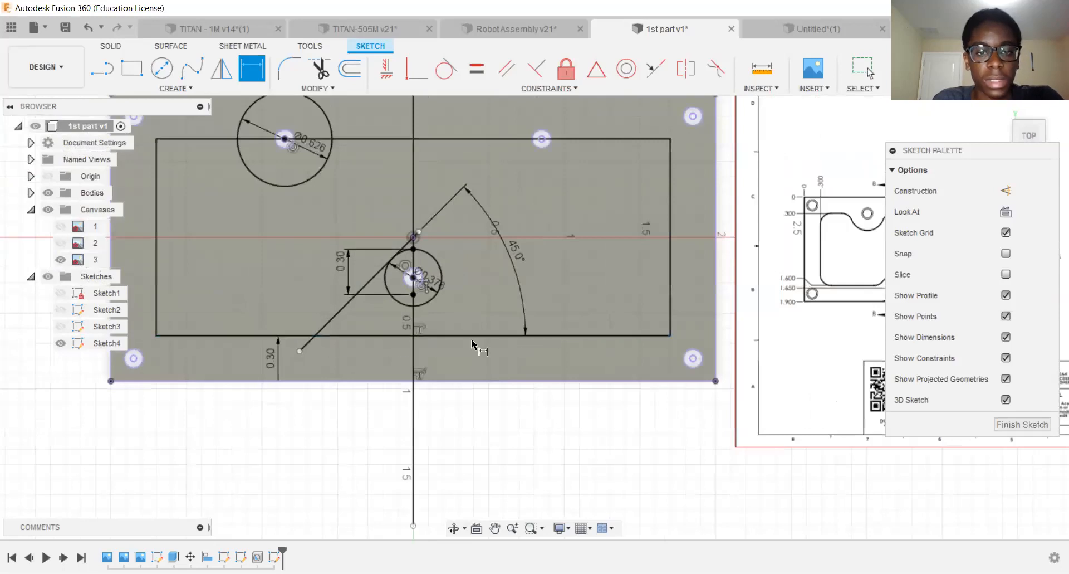
middle_click_drag(428, 293, 381, 286)
scroll(381, 283, "down", 1)
scroll(380, 283, "up", 2)
middle_click_drag(454, 421, 468, 423)
key("d")
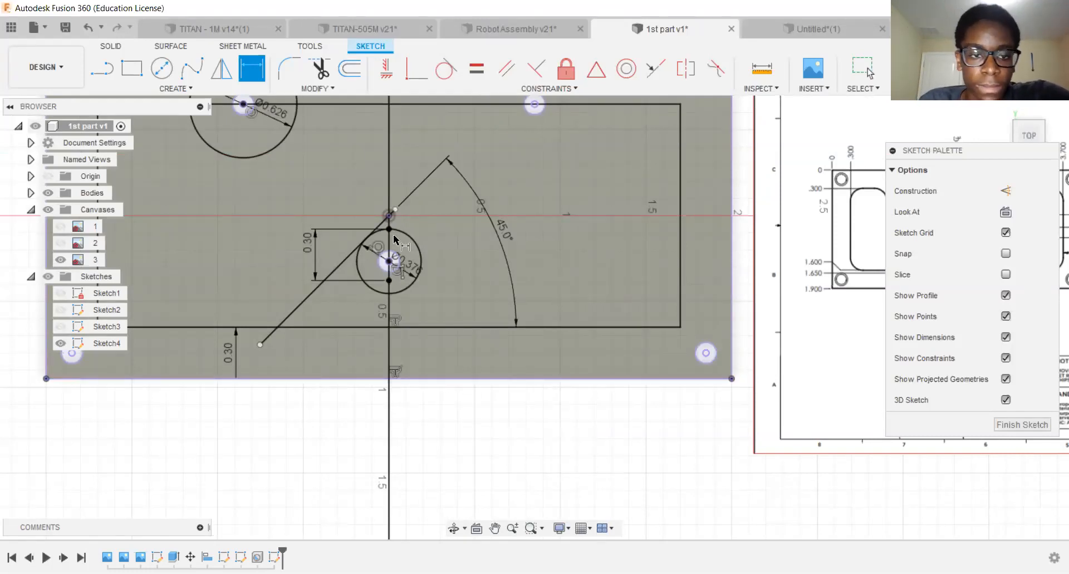
scroll(409, 298, "up", 2)
scroll(425, 356, "down", 3)
scroll(410, 328, "down", 1)
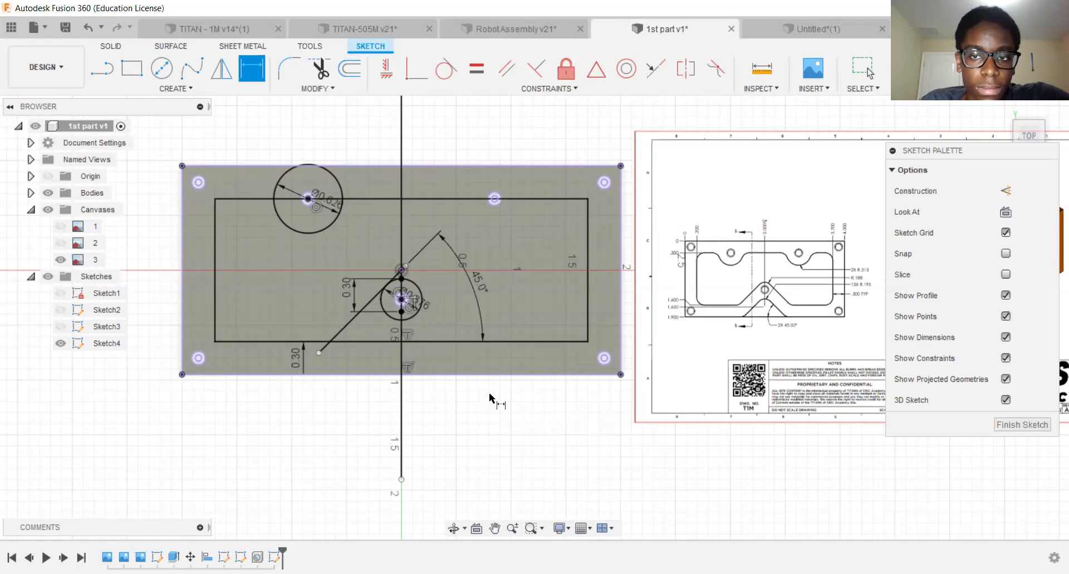
scroll(415, 301, "up", 2)
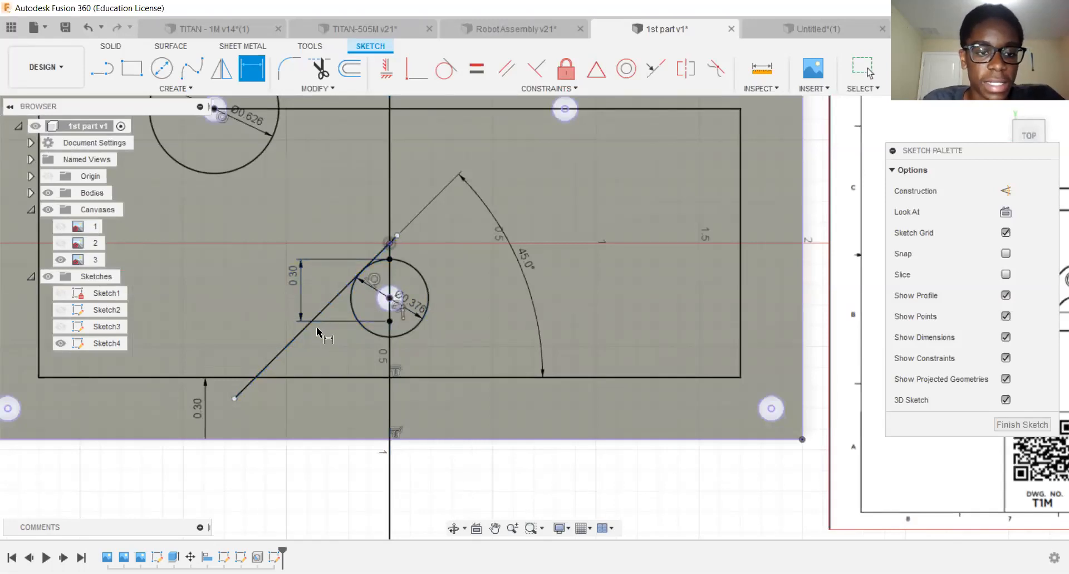
scroll(320, 247, "down", 2)
middle_click_drag(224, 234, 1, 219)
scroll(572, 271, "up", 3)
mouse_move(419, 259)
middle_mouse_down()
mouse_move(429, 262)
mouse_move(340, 272)
middle_mouse_up()
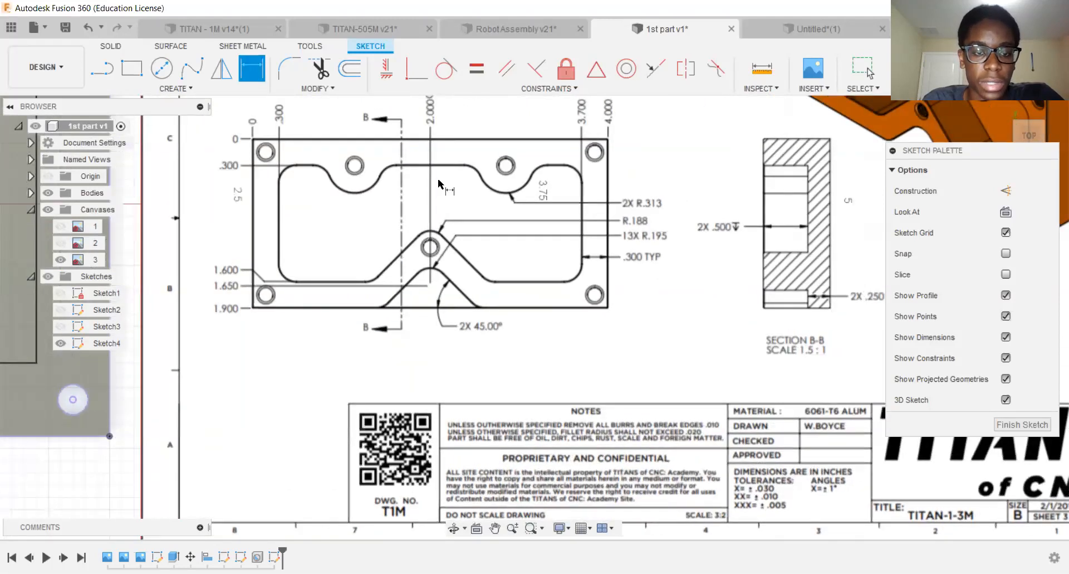
middle_click_drag(297, 272, 623, 211)
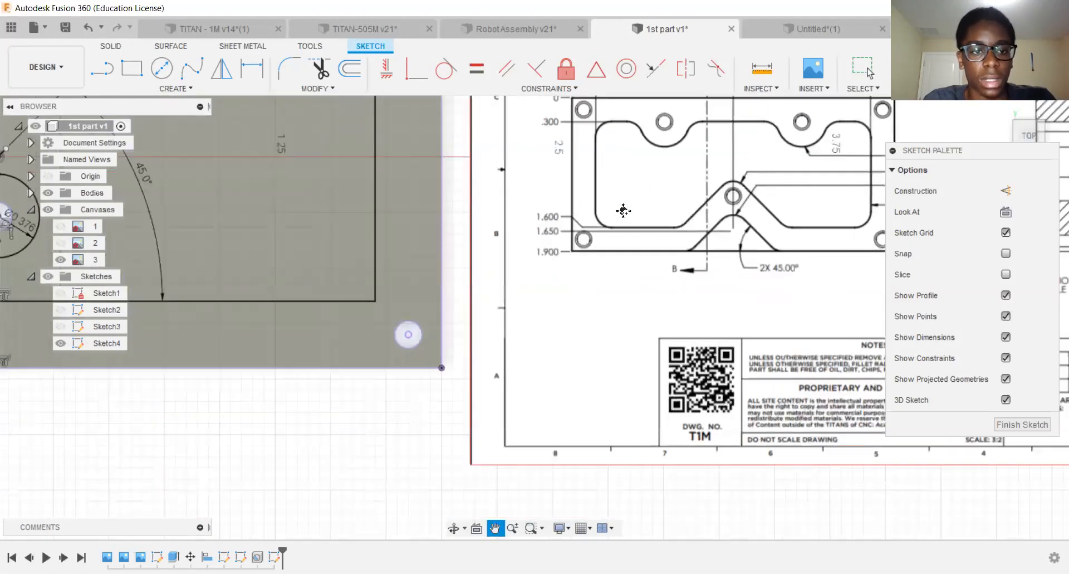
scroll(449, 140, "down", 2)
mouse_move(135, 121)
middle_mouse_down()
mouse_move(420, 208)
mouse_move(419, 217)
middle_mouse_up()
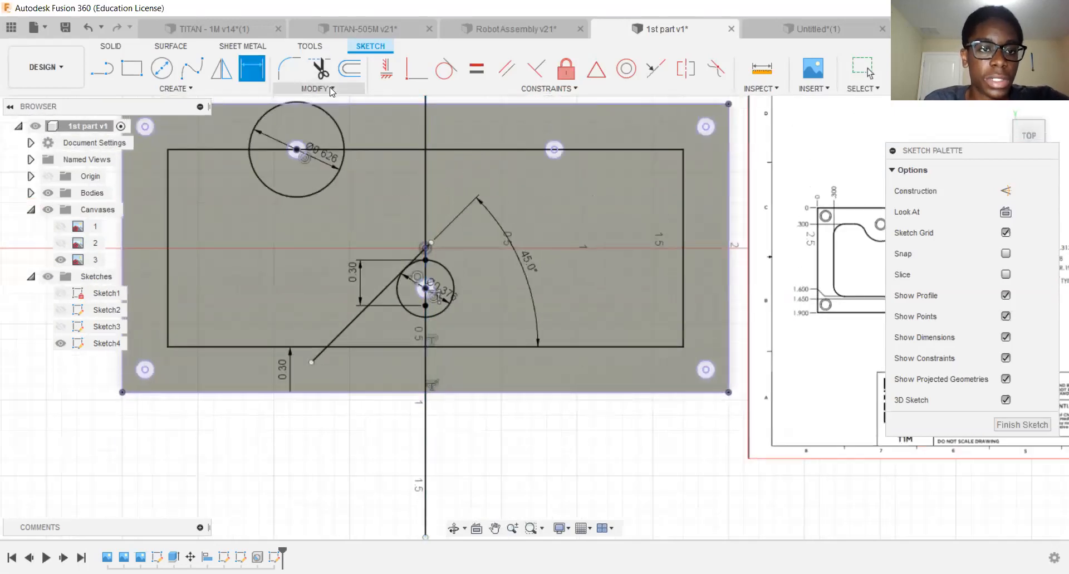
Offset the 45-degree tangent line by -0.3 in, placing the parallel copy on the lower-right side across the center circle.
left_click(332, 89)
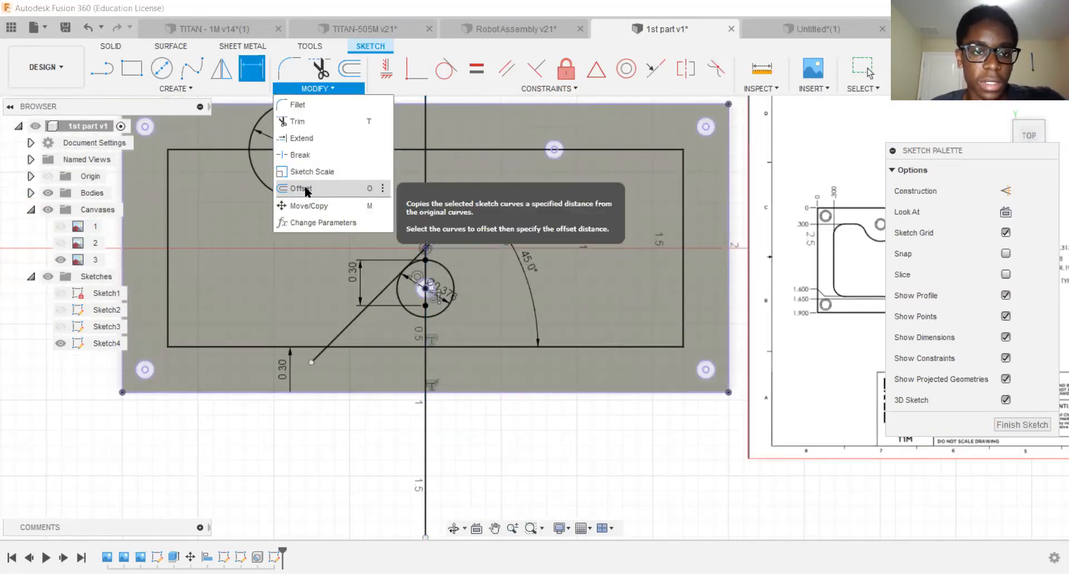
left_click(305, 188)
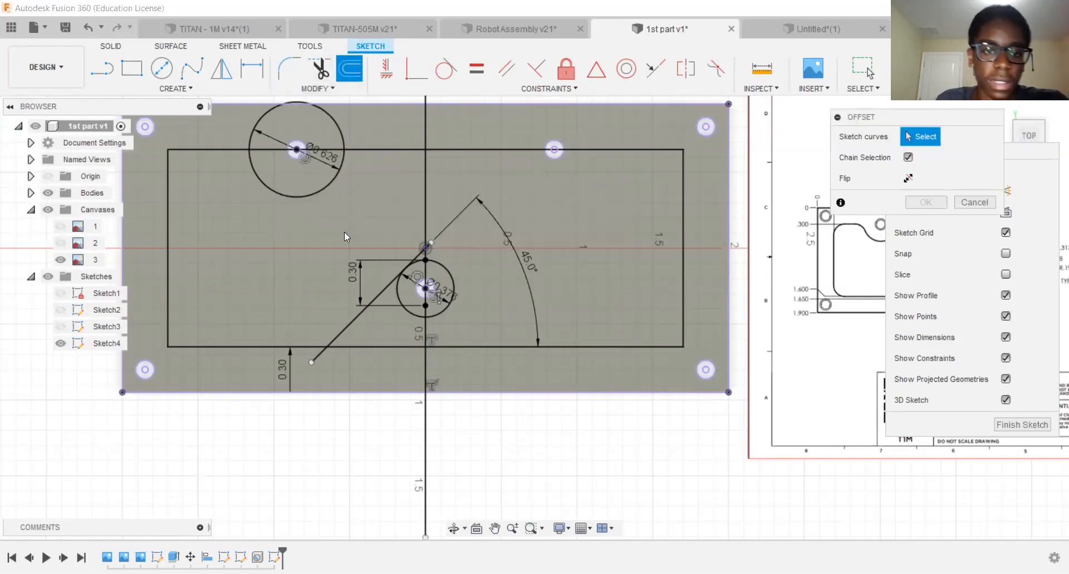
scroll(357, 316, "up", 3)
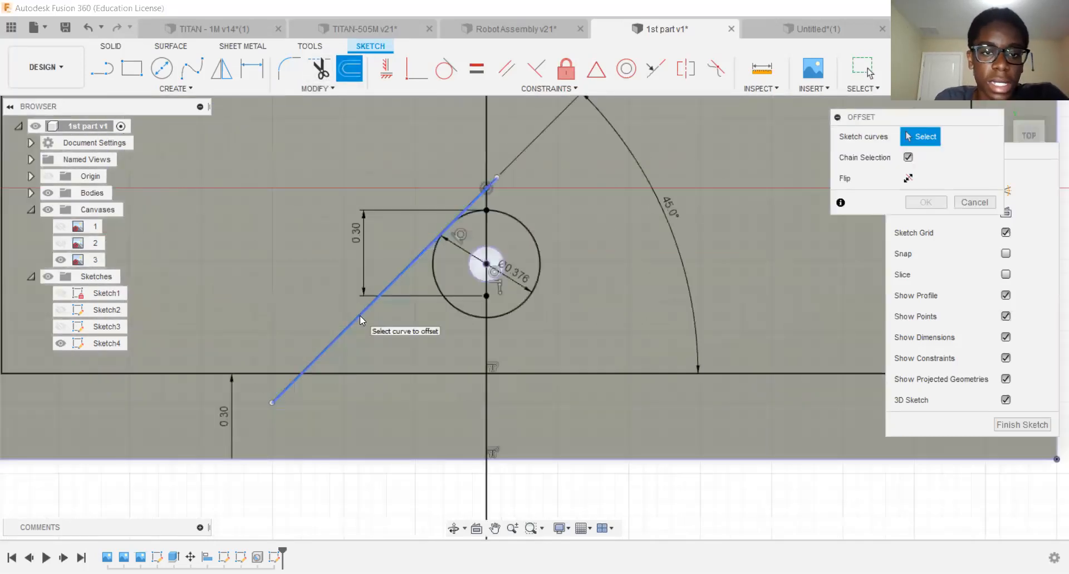
left_click(359, 315)
scroll(414, 292, "down", 3)
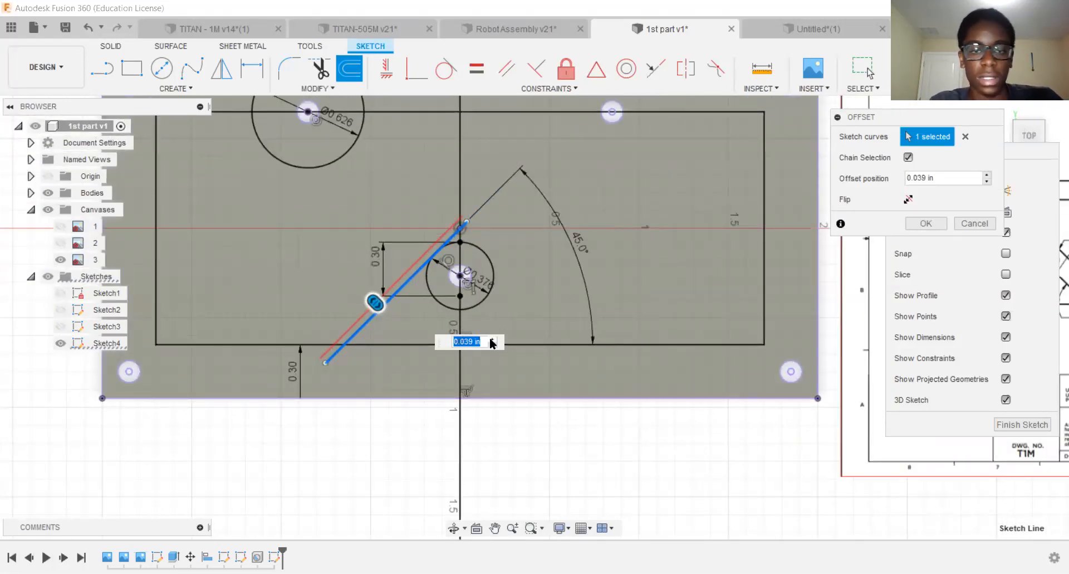
type("-.3")
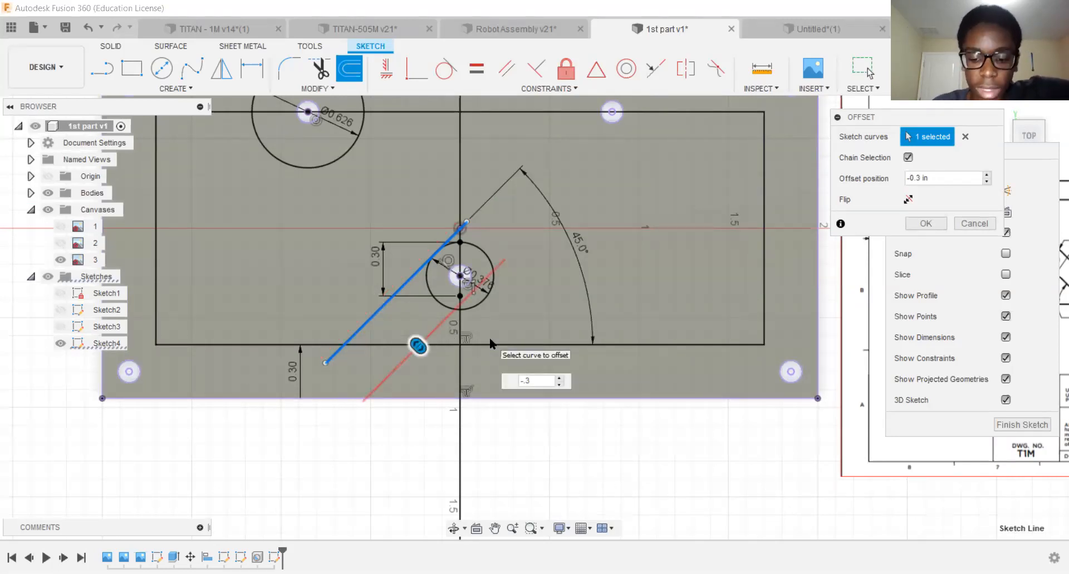
key("Return")
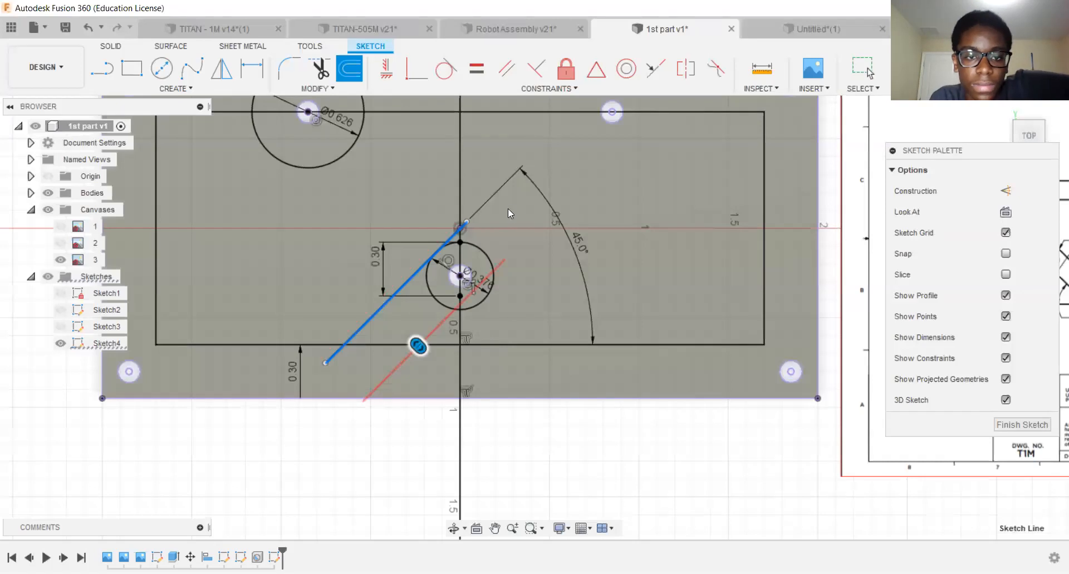
scroll(505, 218, "down", 1)
scroll(533, 278, "down", 4)
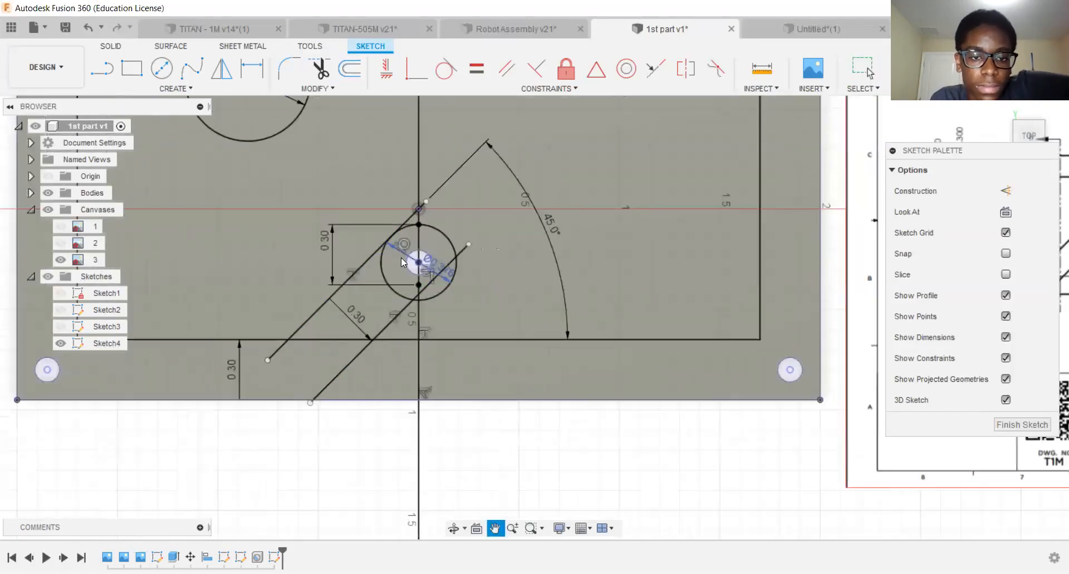
scroll(475, 393, "up", 2)
mouse_move(386, 259)
middle_mouse_down()
mouse_move(563, 350)
mouse_move(525, 327)
middle_mouse_up()
scroll(567, 349, "up", 2)
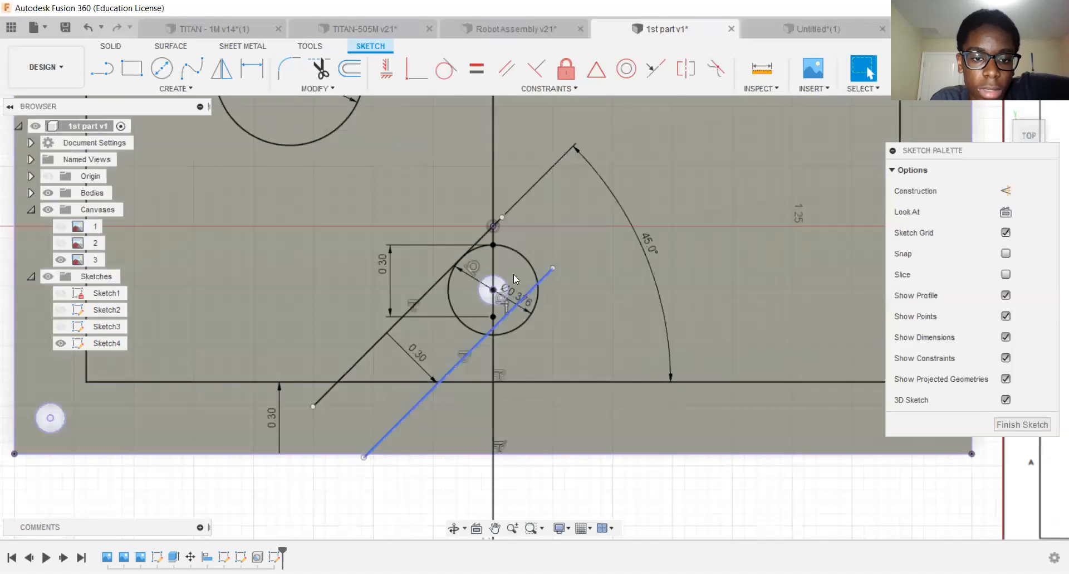
Inspect where the two parallel 45-degree lines meet the center circle and the vertical centerline.
scroll(492, 235, "up", 1)
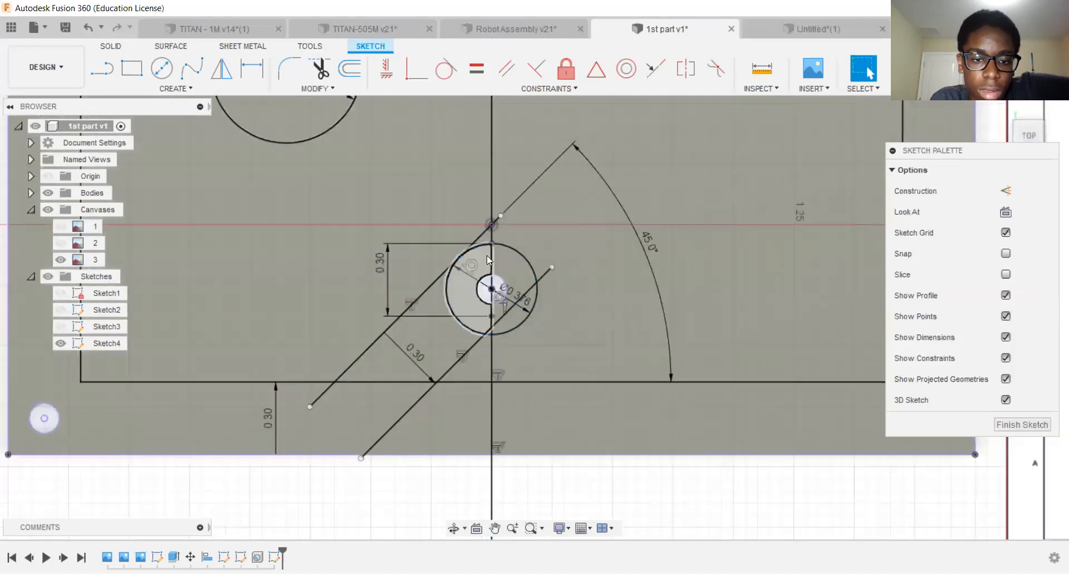
scroll(538, 267, "up", 1)
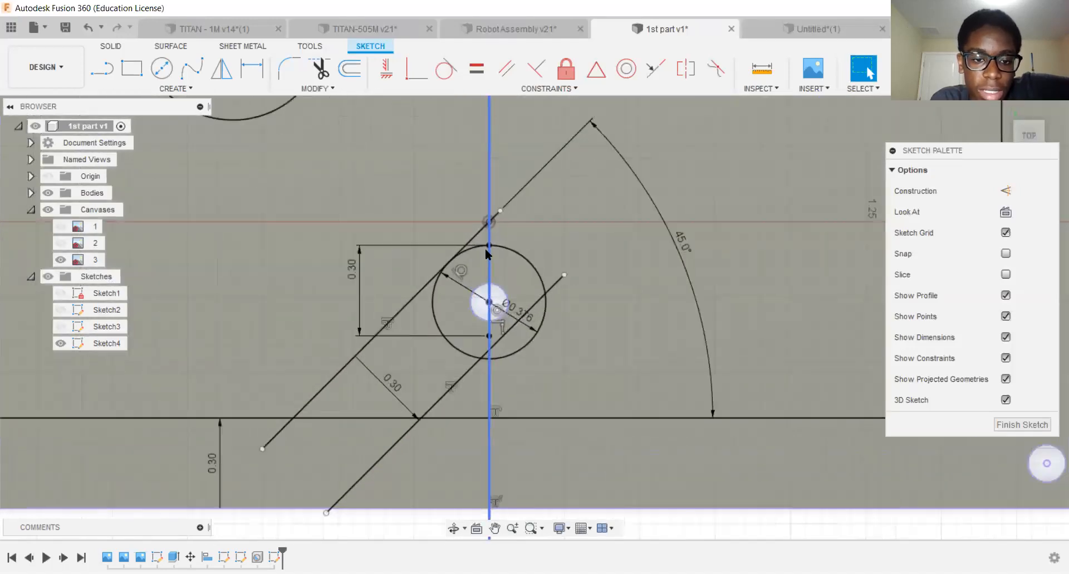
scroll(486, 248, "up", 2)
scroll(484, 222, "up", 2)
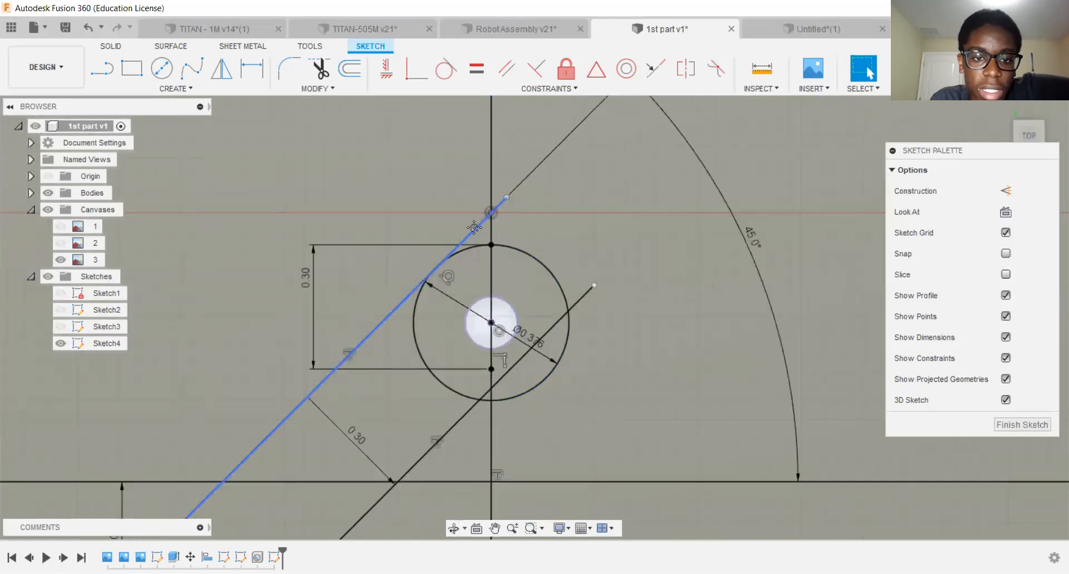
scroll(439, 180, "down", 1)
scroll(451, 210, "up", 3)
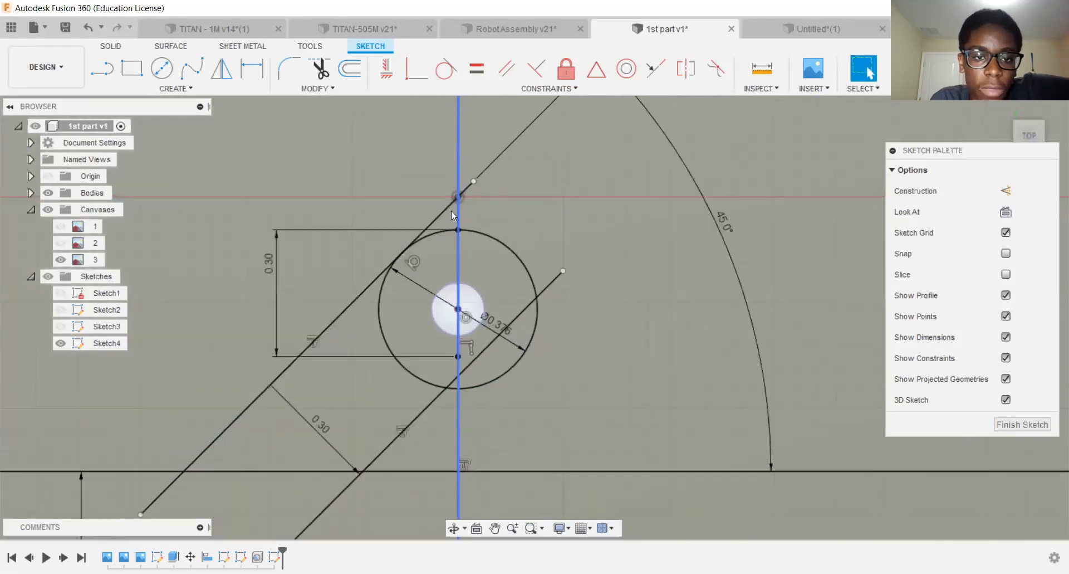
scroll(519, 262, "down", 3)
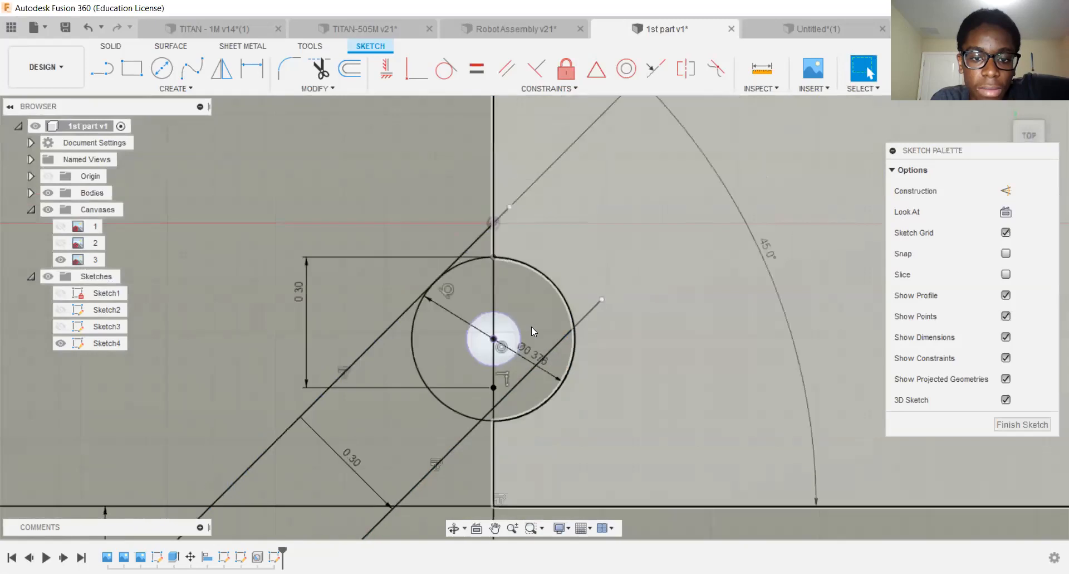
scroll(495, 234, "down", 1)
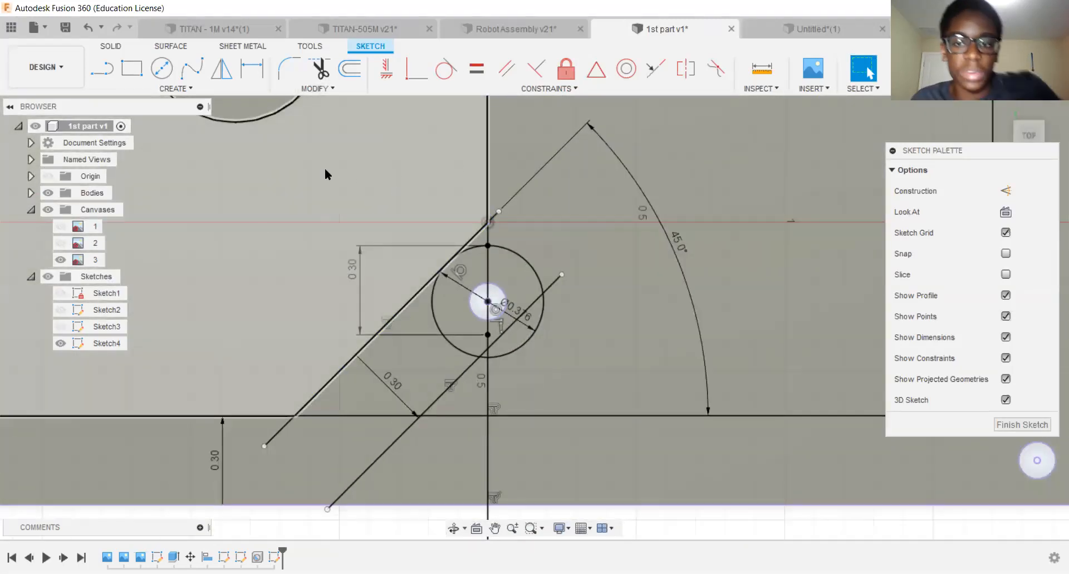
Trim the lower ends of both 45-degree lines that extend past the pocket rectangle's lower edge.
left_click(316, 90)
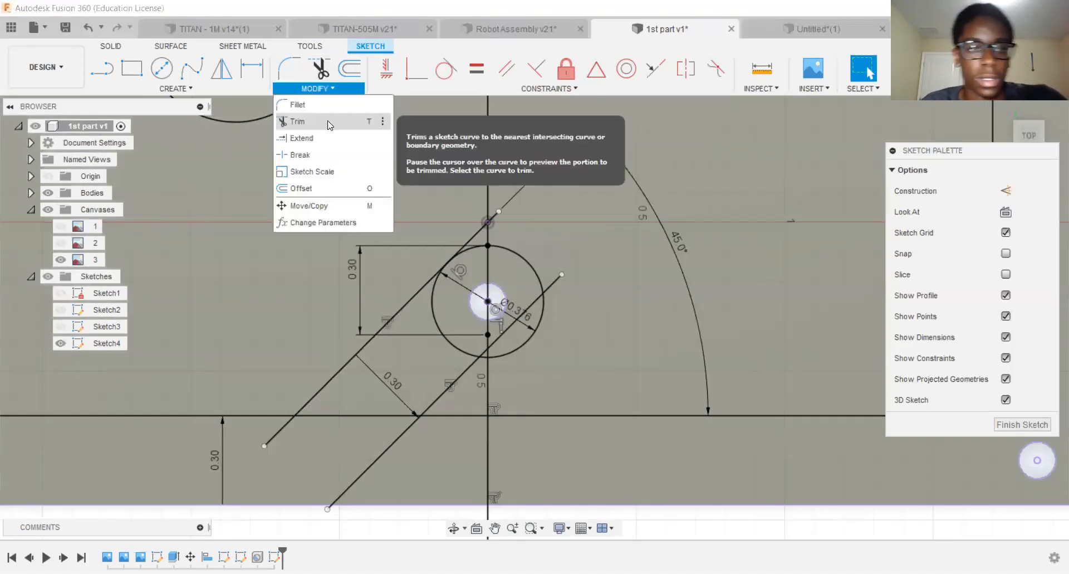
left_click(328, 125)
scroll(446, 240, "down", 1)
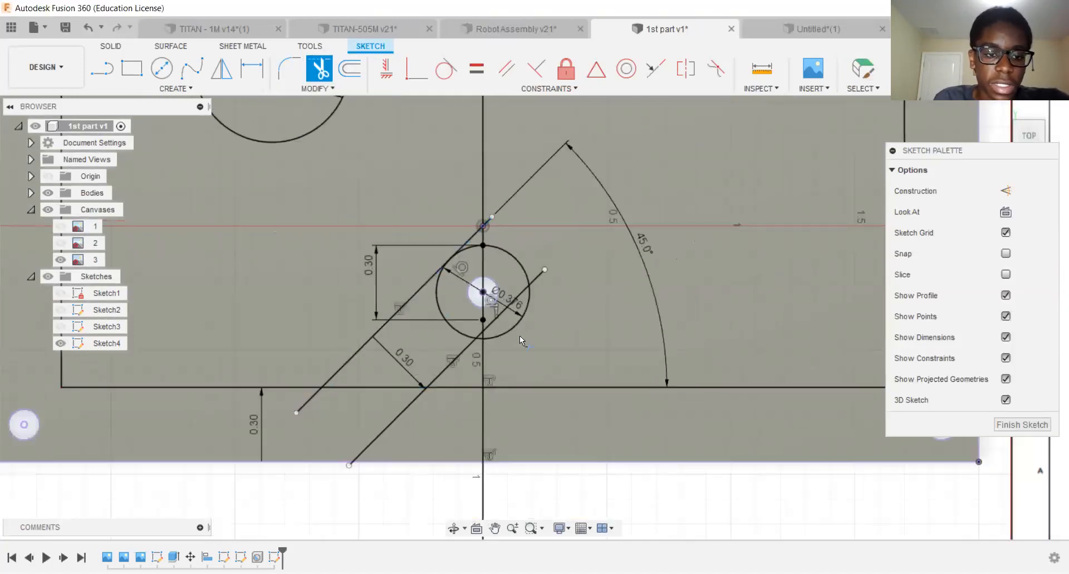
left_click(309, 399)
left_click(399, 415)
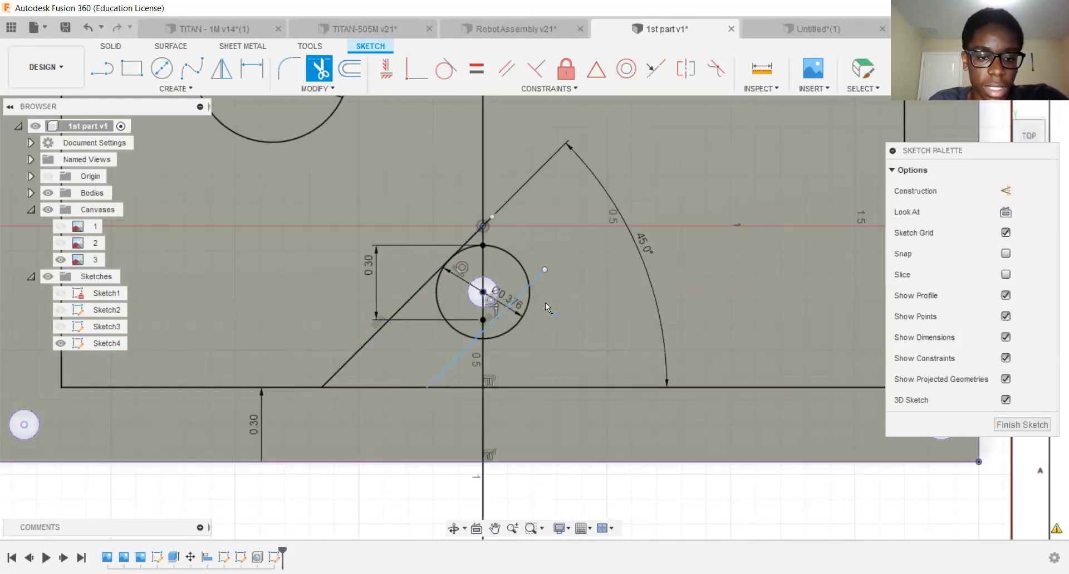
Trim the outer 45-degree line back to the center circle and the inner one back to the vertical centerline.
left_click(540, 276)
scroll(486, 195, "up", 2)
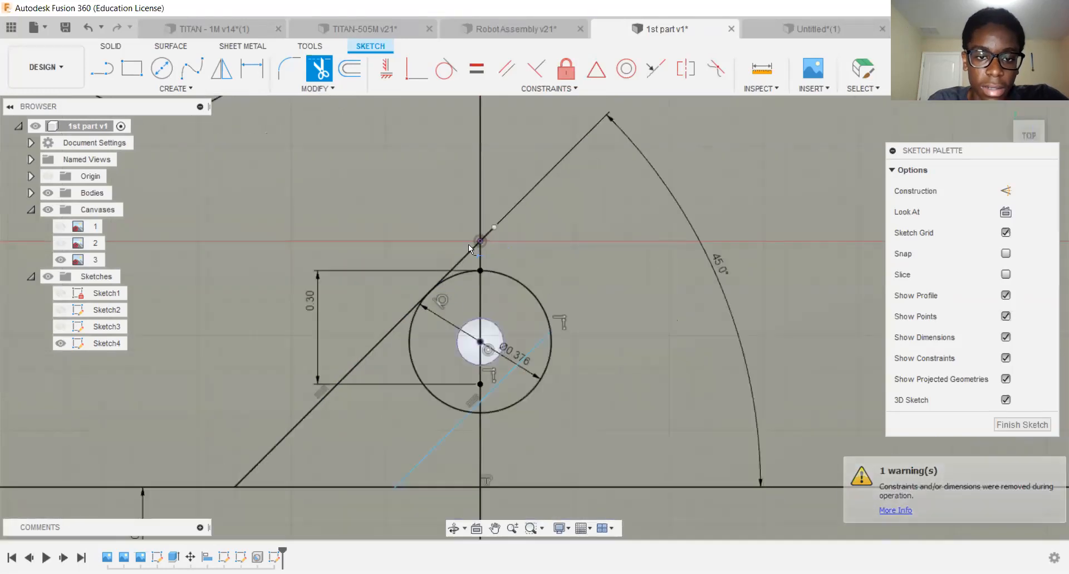
left_click(459, 264)
scroll(490, 232, "up", 2)
left_click(490, 240)
scroll(503, 354, "down", 2)
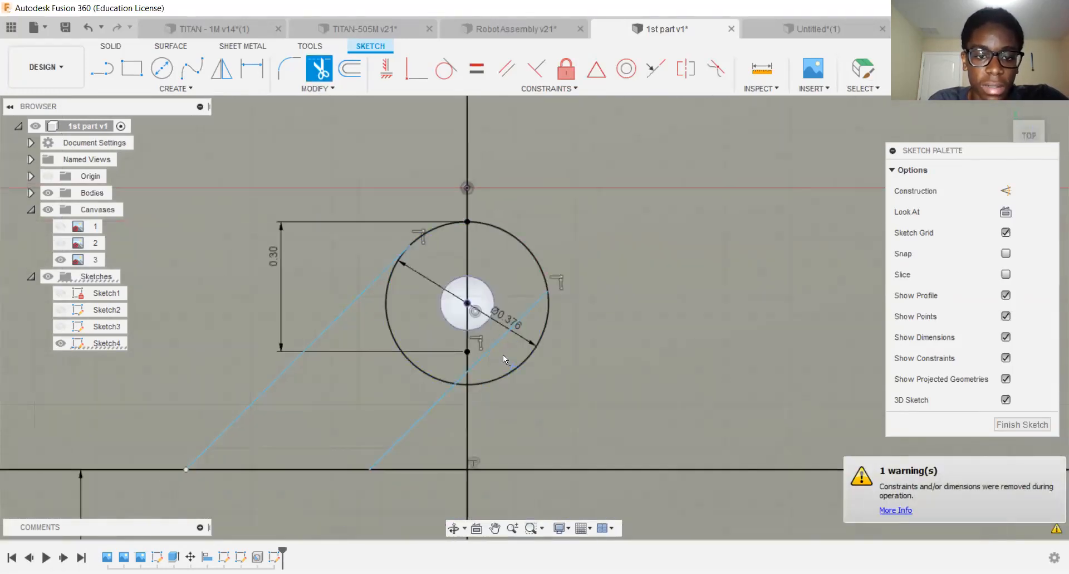
left_click(496, 341)
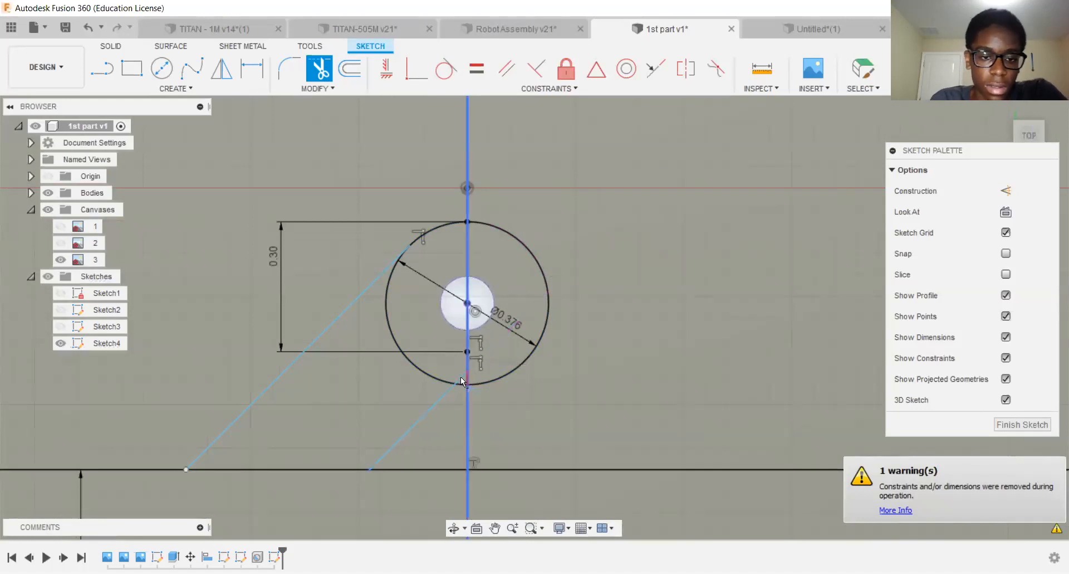
scroll(462, 390, "up", 1)
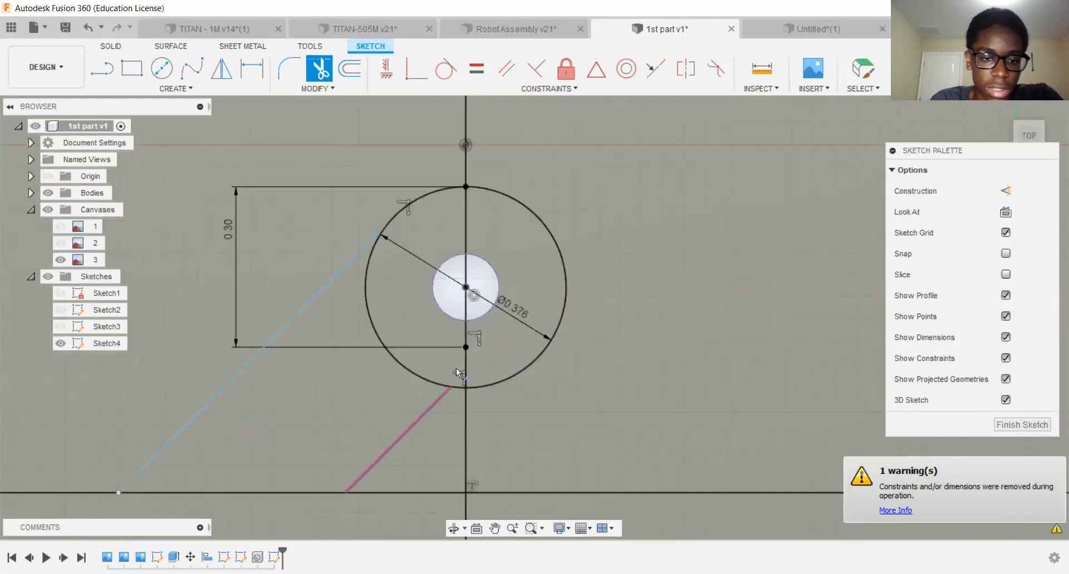
key("Escape")
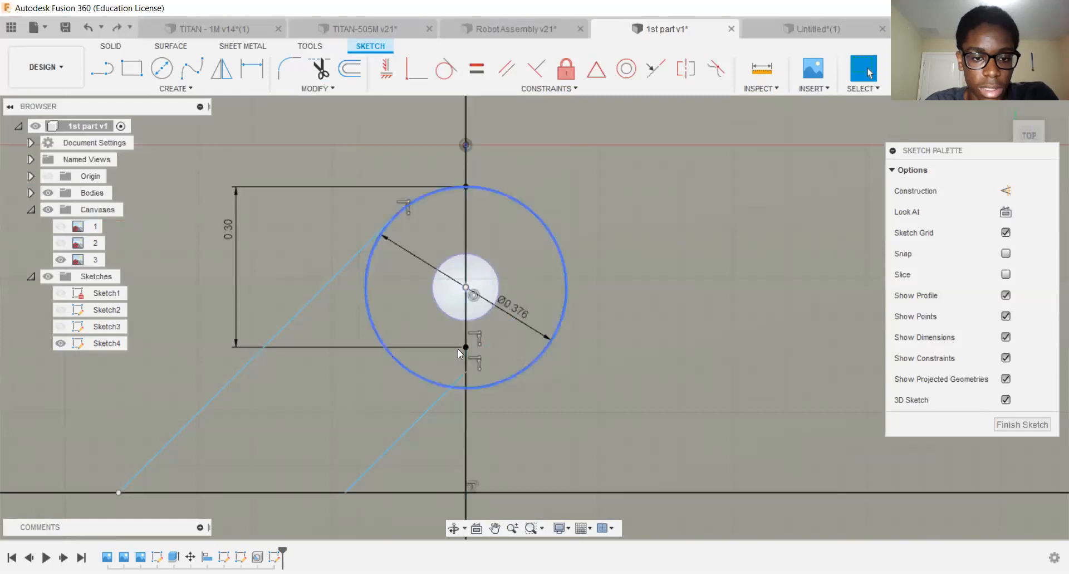
Compare the trimmed angled wall with the reference drawing, checking the 2X 45-degree walls and the R.188 and R.195 arcs.
scroll(454, 368, "up", 2)
scroll(535, 301, "down", 4)
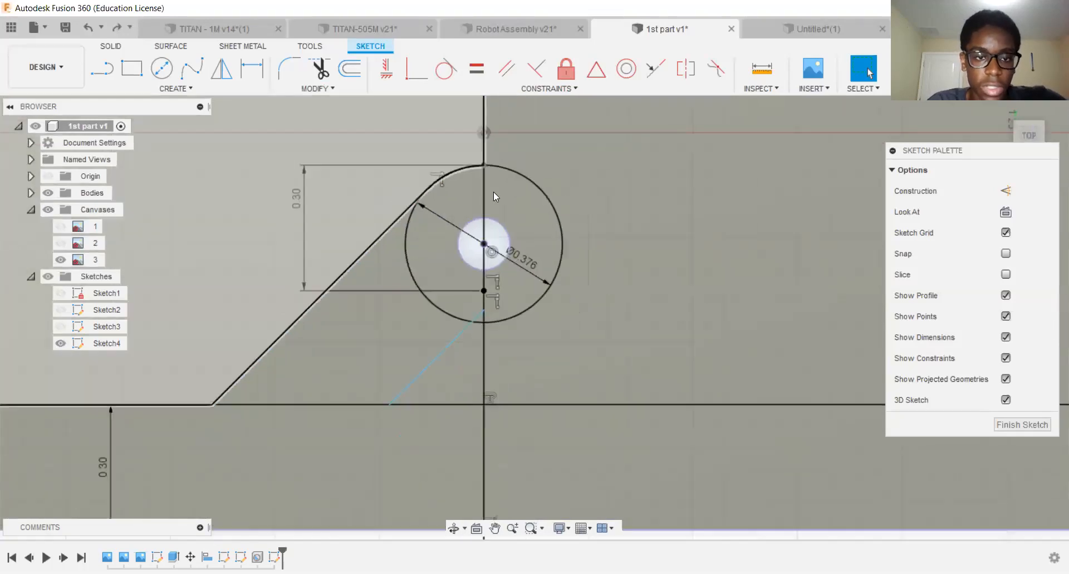
scroll(494, 196, "down", 4)
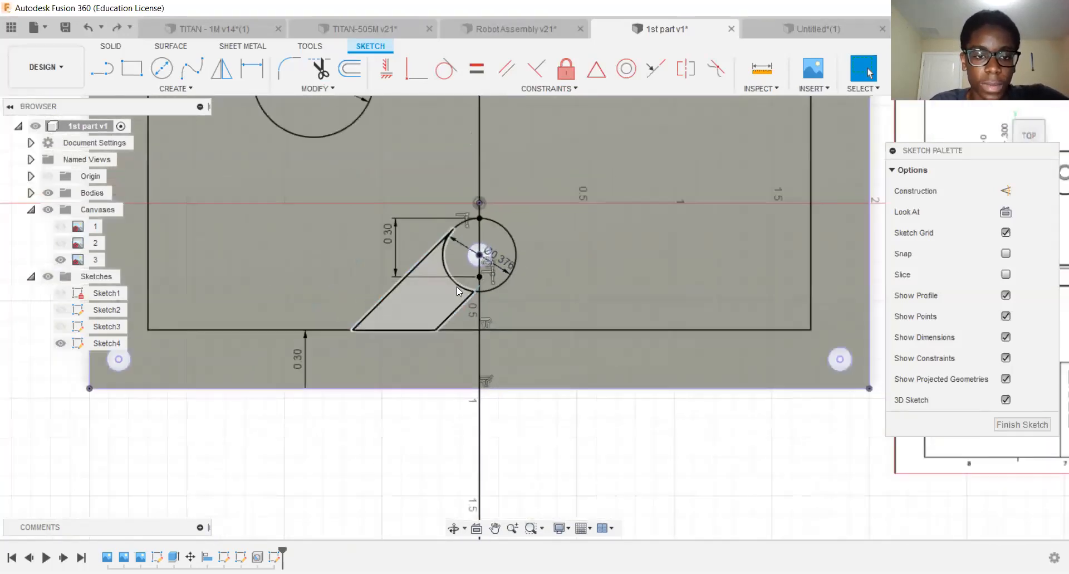
scroll(393, 315, "down", 3)
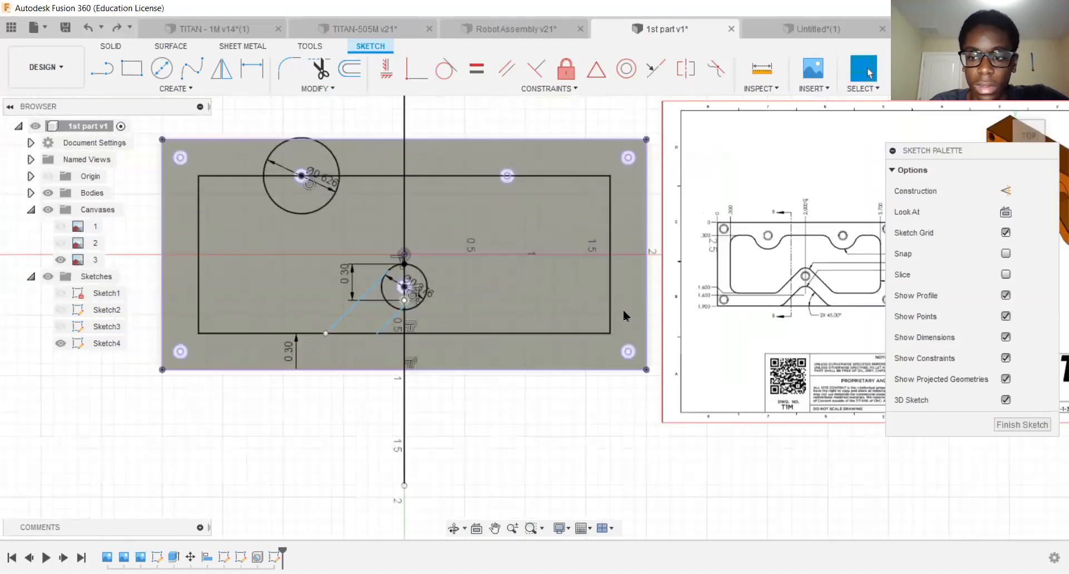
mouse_move(580, 246)
middle_mouse_down()
mouse_move(487, 222)
mouse_move(514, 221)
middle_mouse_up()
scroll(513, 221, "up", 2)
mouse_move(823, 265)
middle_mouse_down()
mouse_move(483, 265)
mouse_move(688, 225)
middle_mouse_up()
scroll(503, 260, "up", 2)
scroll(368, 274, "down", 3)
middle_click_drag(367, 275, 516, 263)
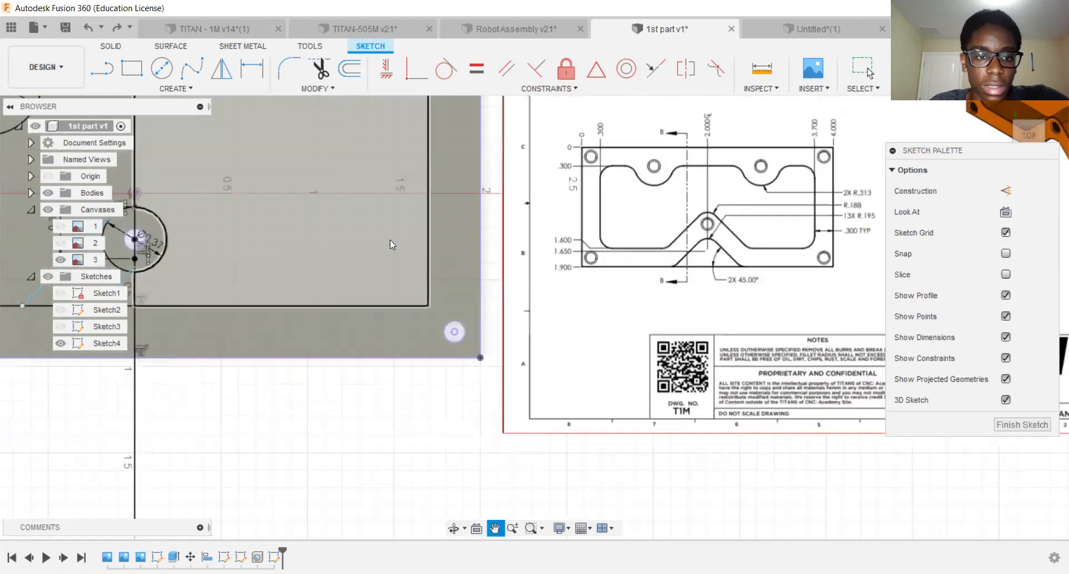
middle_click_drag(390, 243, 594, 241)
scroll(387, 210, "down", 2)
middle_click_drag(744, 211, 623, 217)
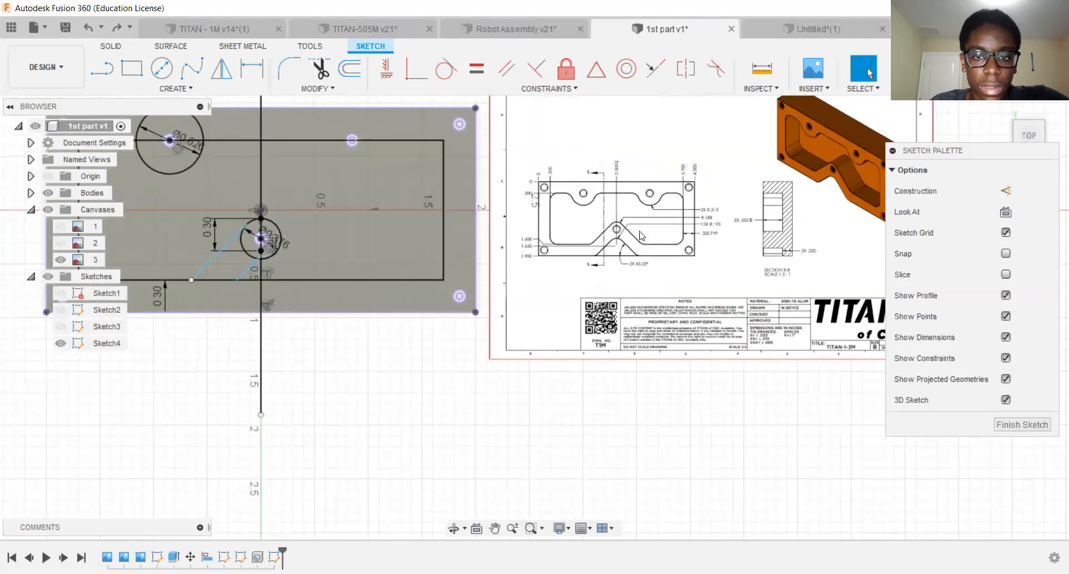
scroll(623, 219, "up", 4)
scroll(644, 228, "up", 2)
scroll(644, 227, "down", 2)
middle_click_drag(263, 271, 919, 271)
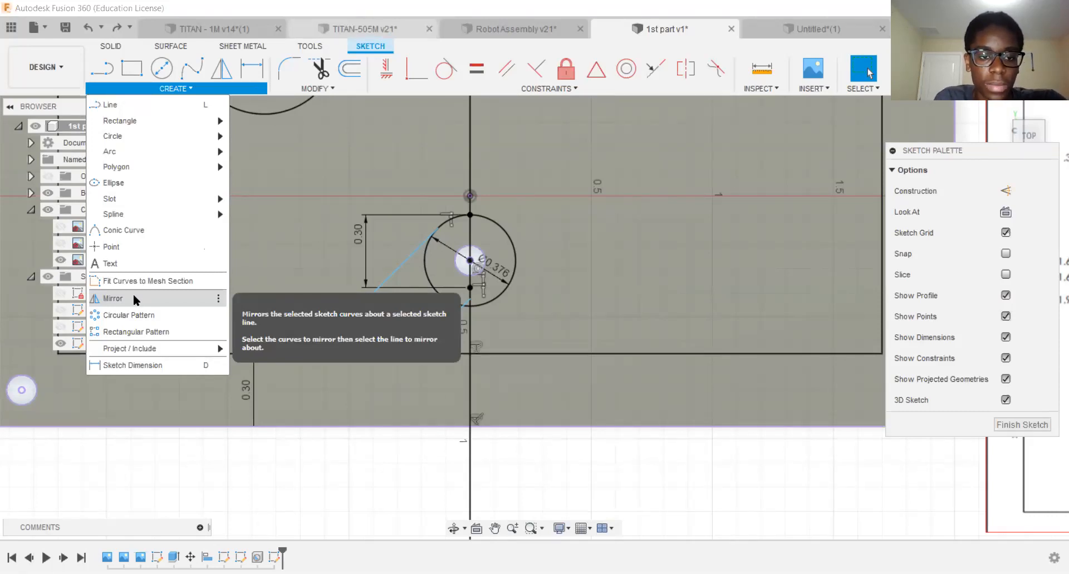
Mirror the two angled wall lines about the vertical centerline.
left_click(134, 296)
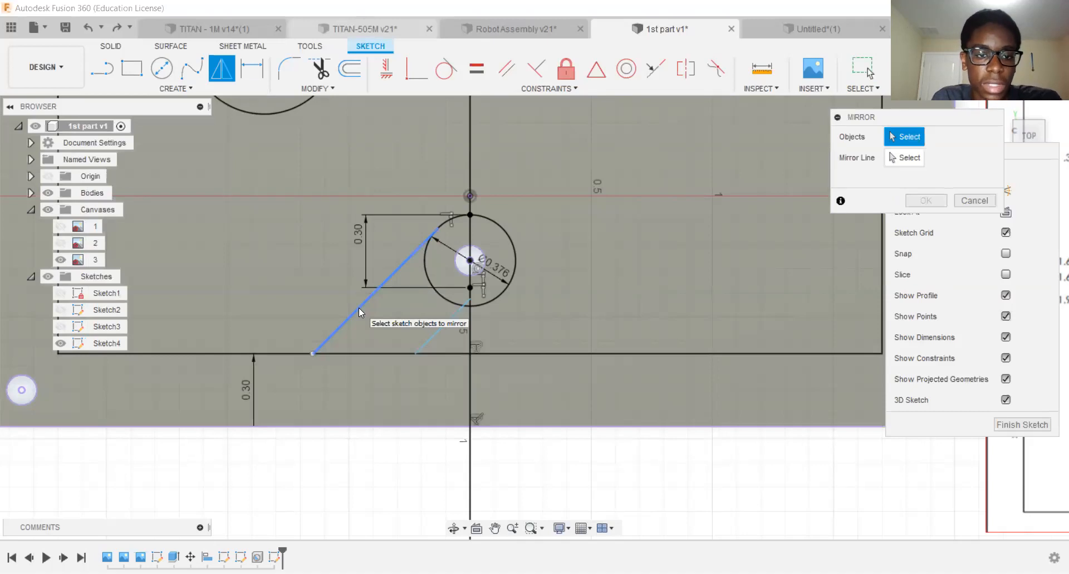
left_click(359, 307)
left_click(460, 314)
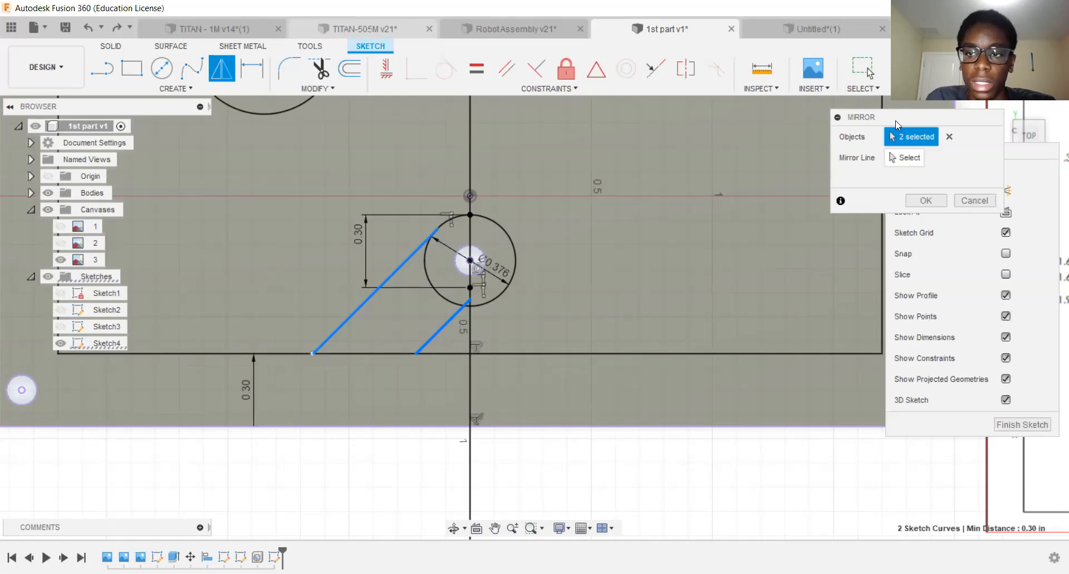
left_click_drag(898, 124, 861, 127)
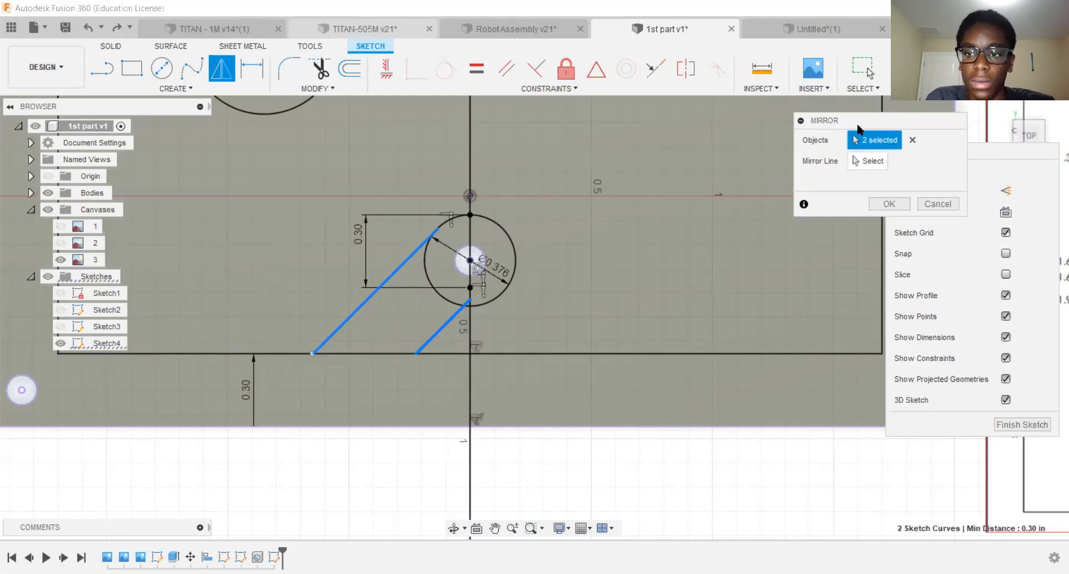
left_click(869, 161)
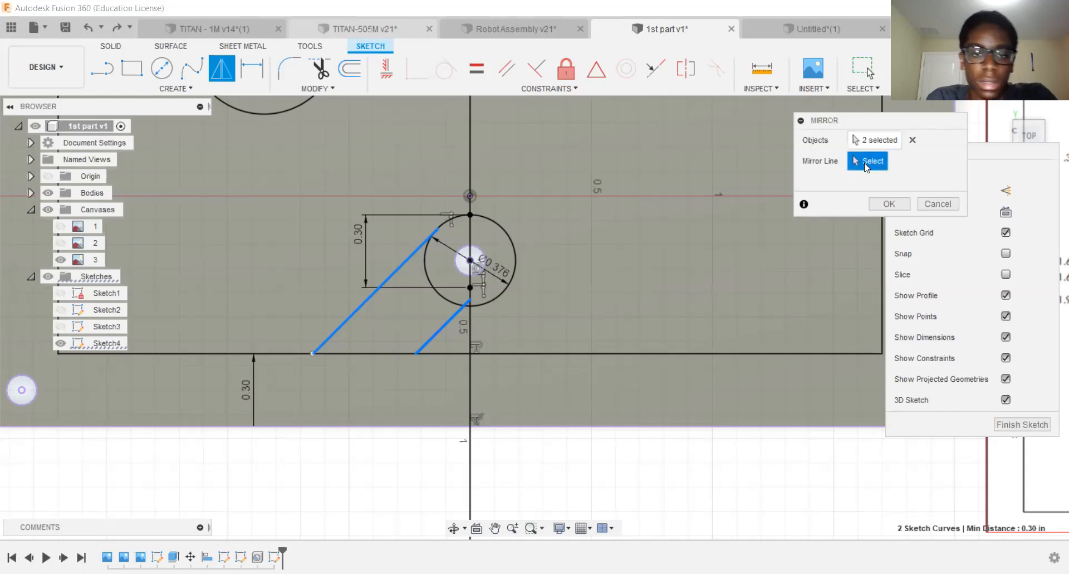
left_click(470, 383)
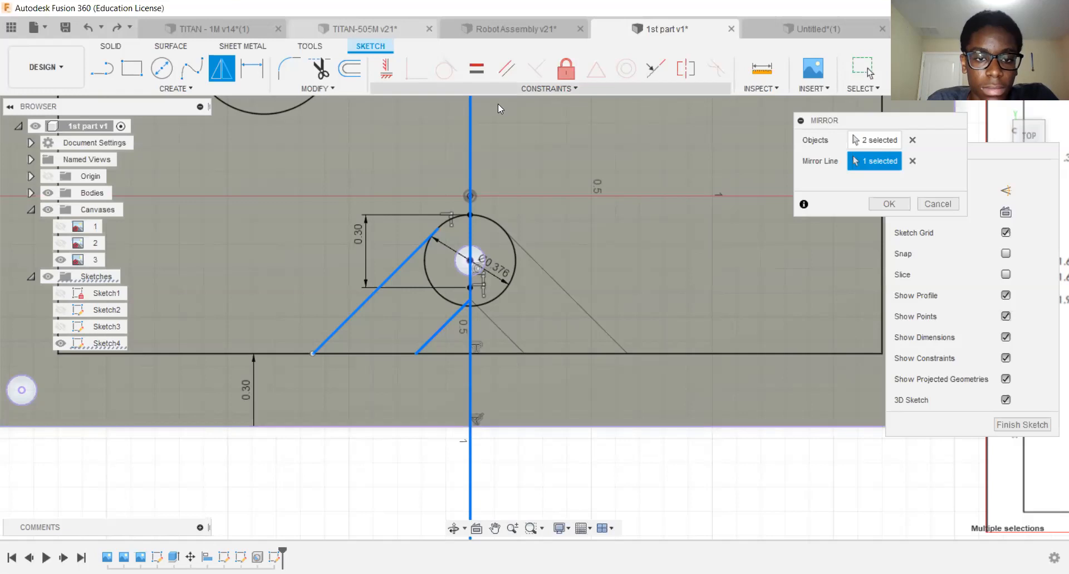
left_click(889, 204)
Examine the mirrored wall lines around the center circle and compare the whole profile with the reference drawing.
scroll(490, 195, "up", 2)
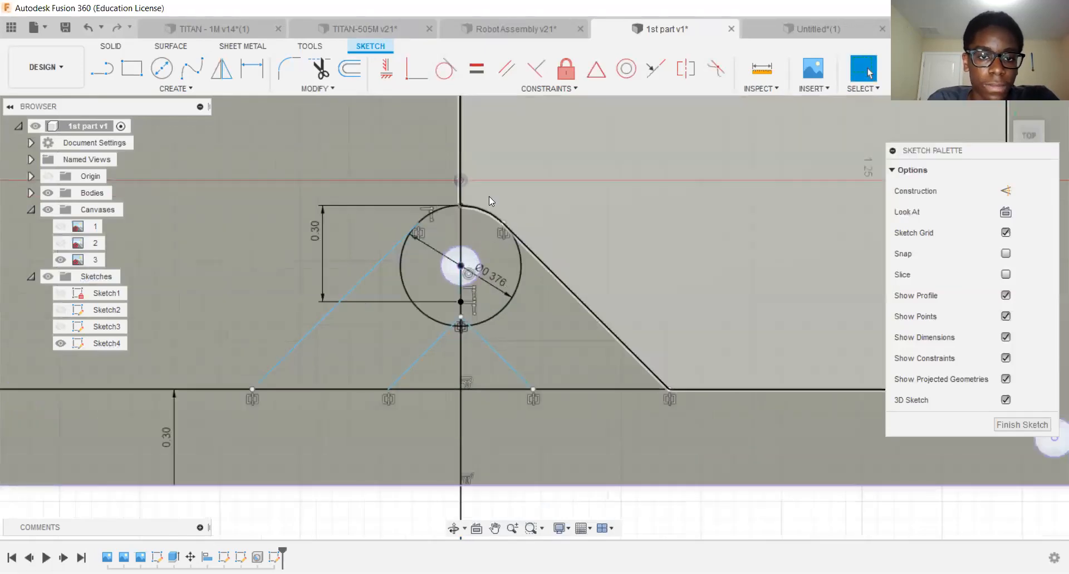
scroll(489, 195, "up", 2)
scroll(526, 245, "down", 3)
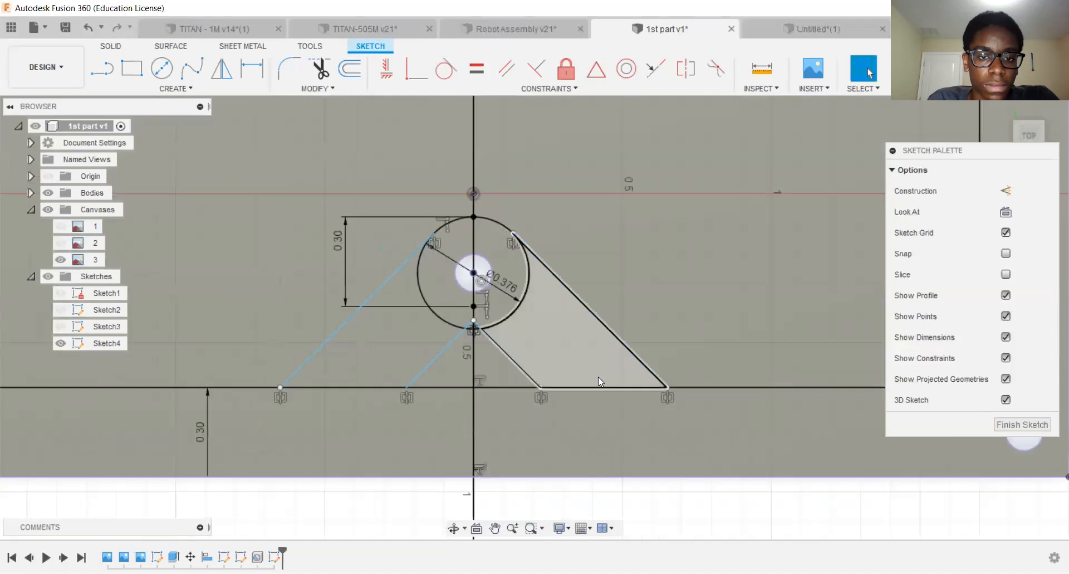
scroll(524, 390, "down", 3)
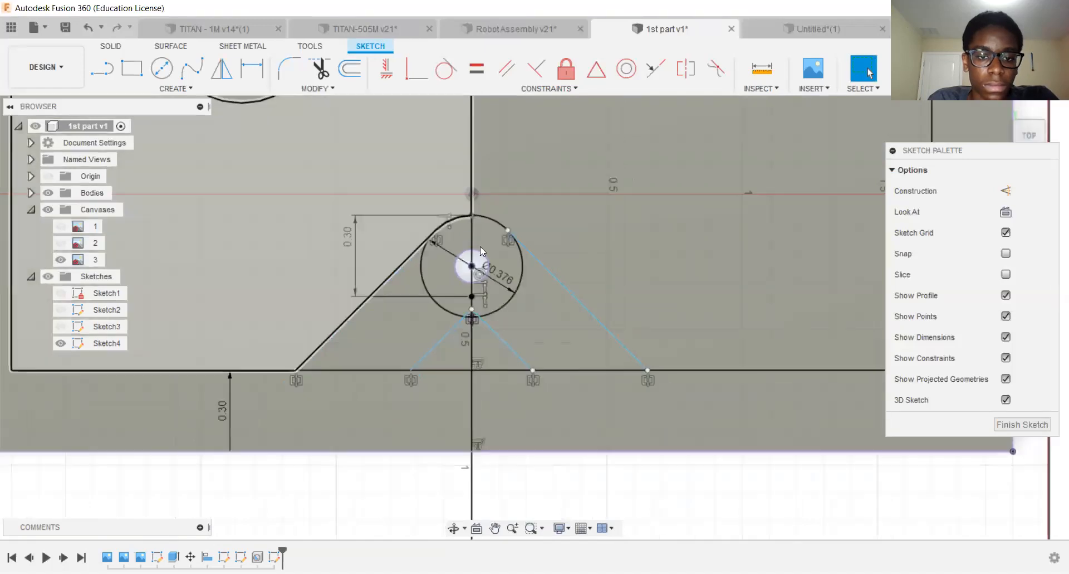
scroll(521, 396, "down", 3)
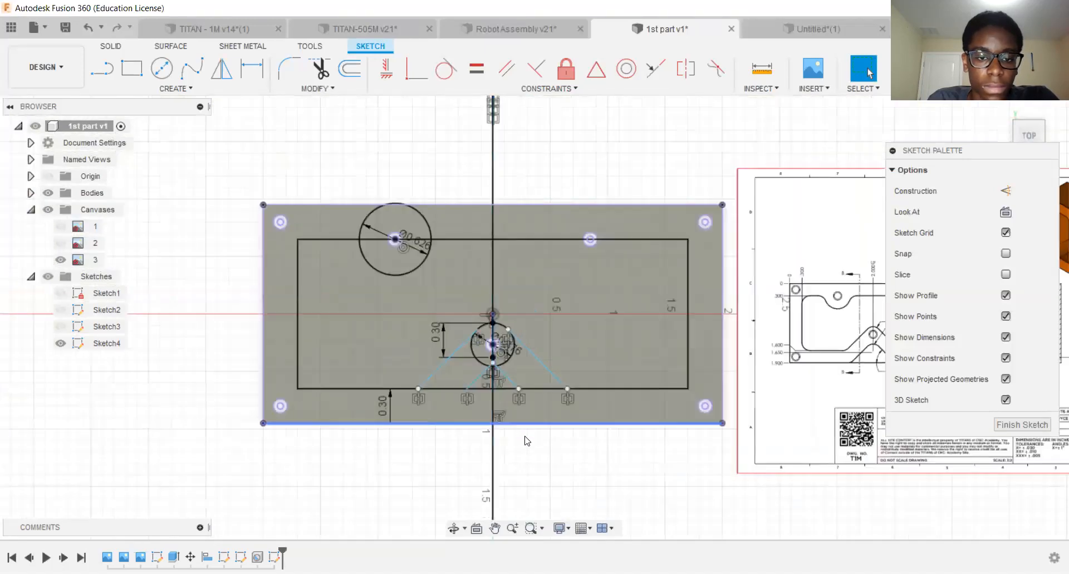
scroll(456, 295, "up", 2)
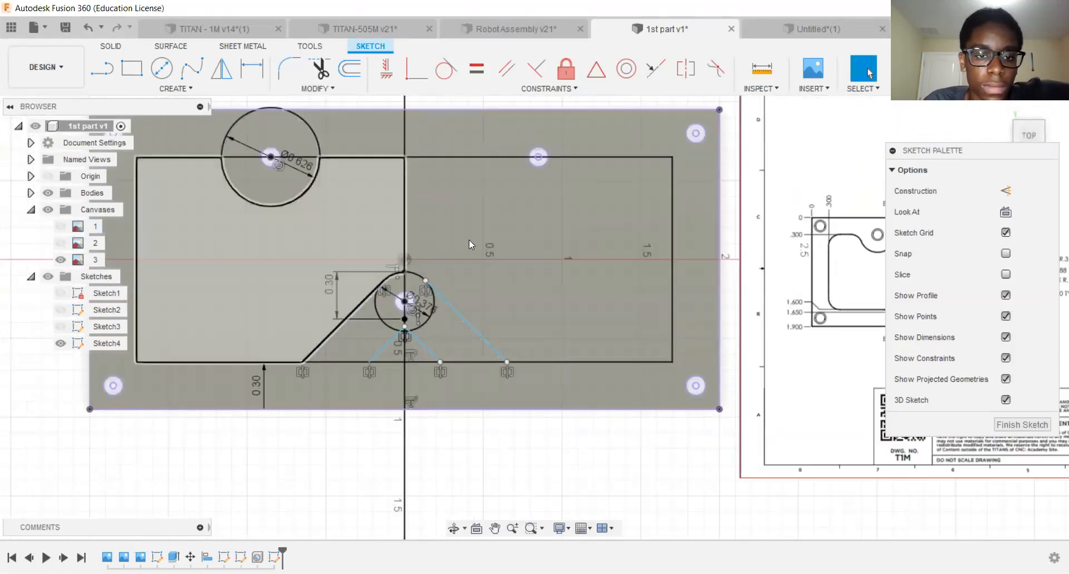
mouse_move(453, 314)
middle_mouse_down()
mouse_move(426, 283)
mouse_move(328, 271)
mouse_move(448, 279)
middle_mouse_up()
scroll(413, 275, "down", 3)
scroll(446, 278, "up", 3)
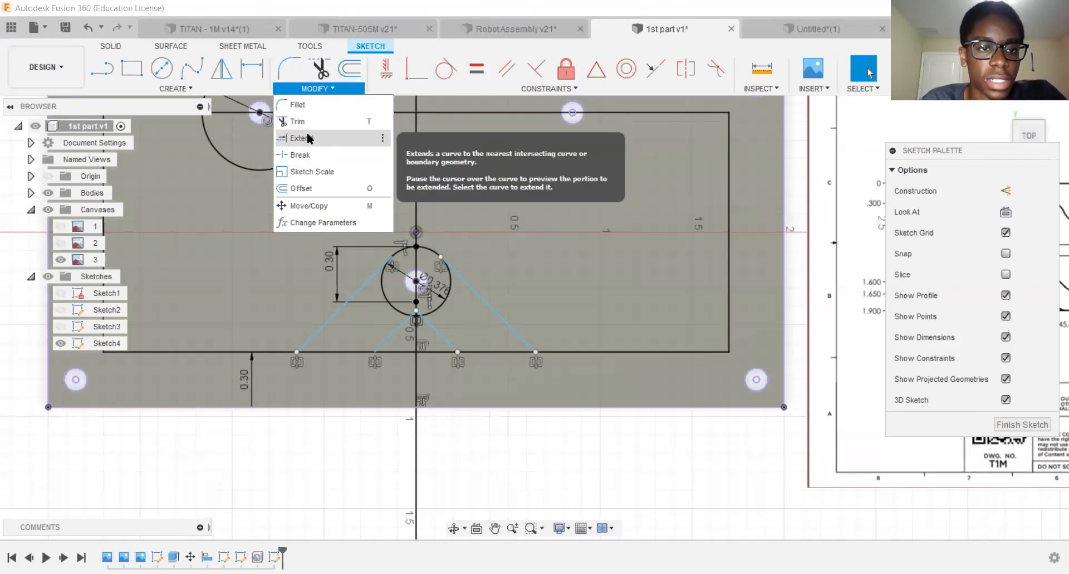
Extend the mirrored outer wall line from the center circle up to the vertical centerline.
left_click(322, 144)
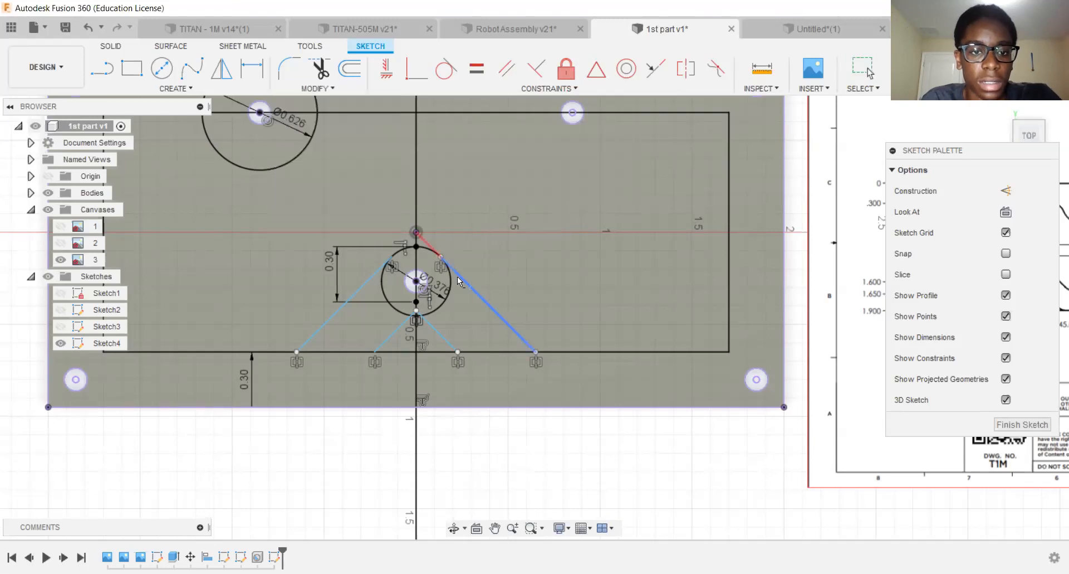
scroll(440, 331, "up", 2)
scroll(411, 255, "up", 2)
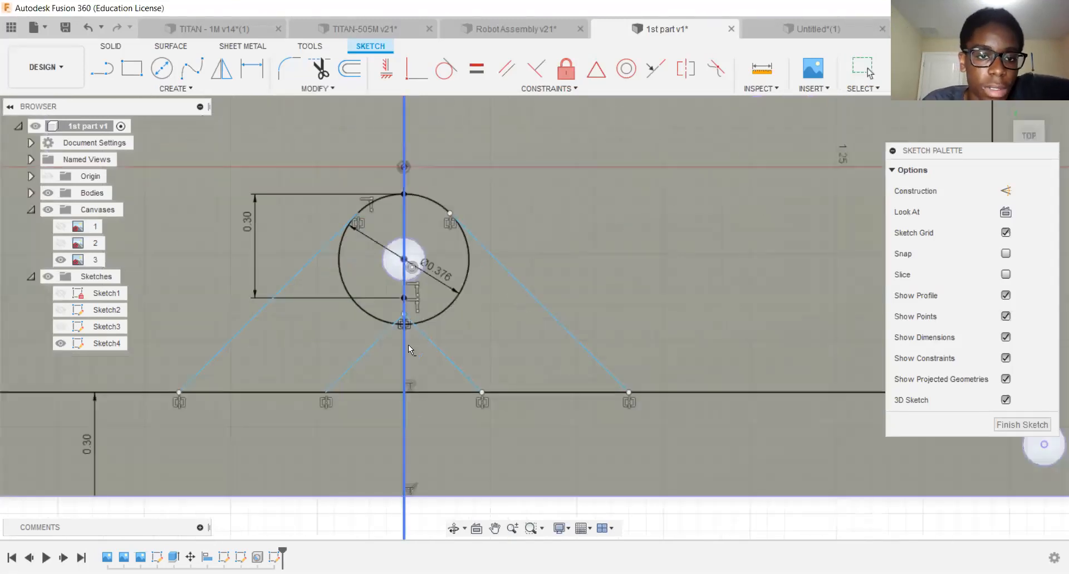
scroll(400, 221, "up", 1)
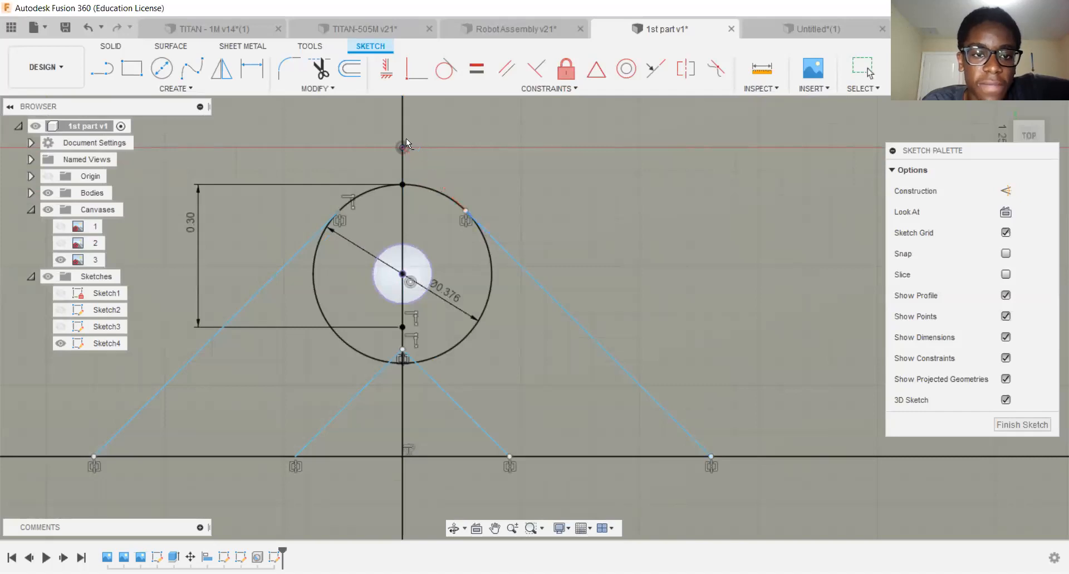
left_click(491, 230)
scroll(406, 274, "down", 1)
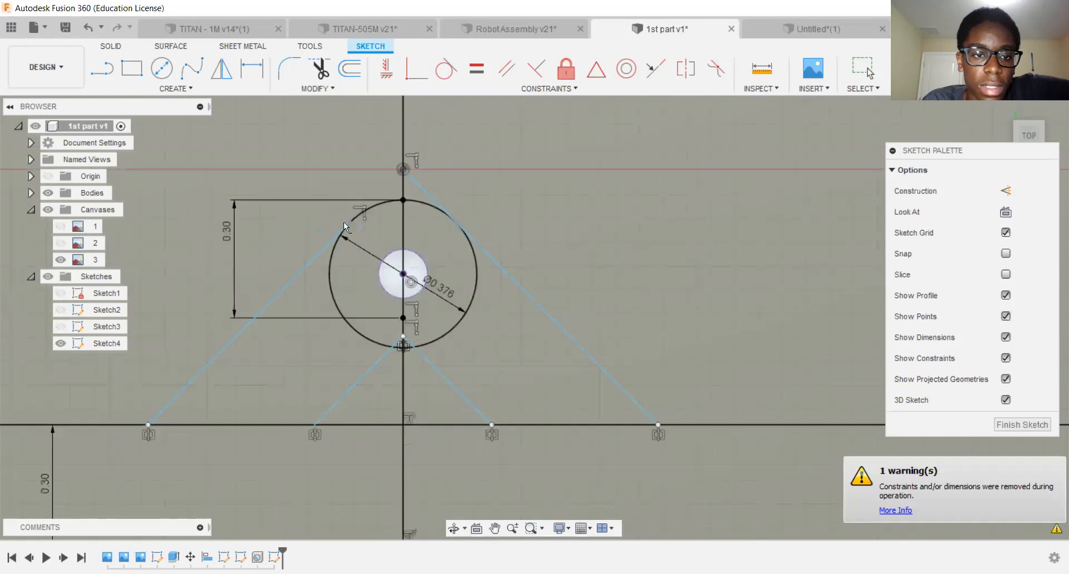
Extend the left outer wall line from the center circle up to the vertical centerline.
left_click(326, 243)
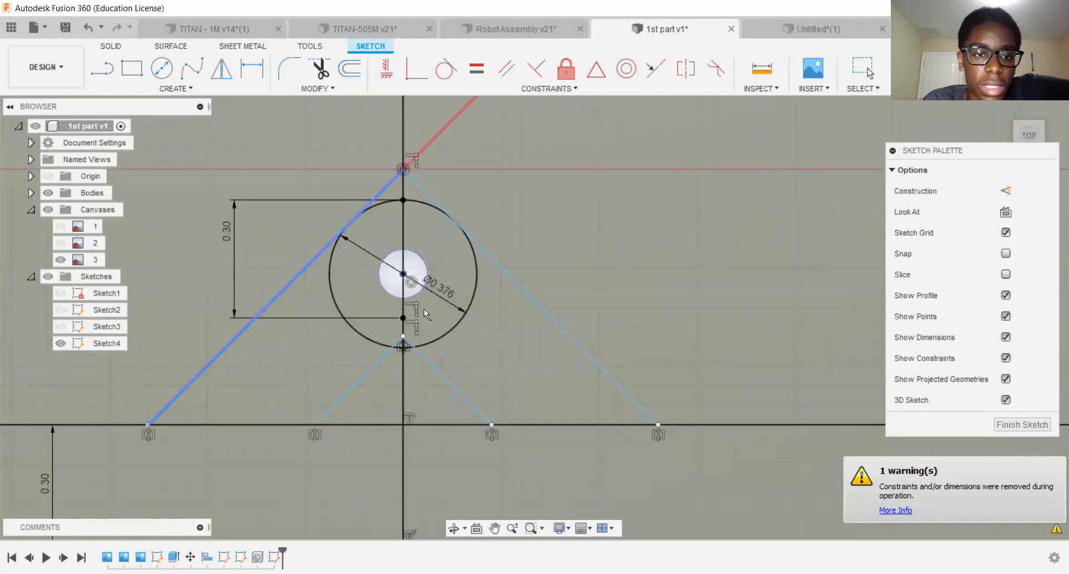
scroll(423, 308, "down", 1)
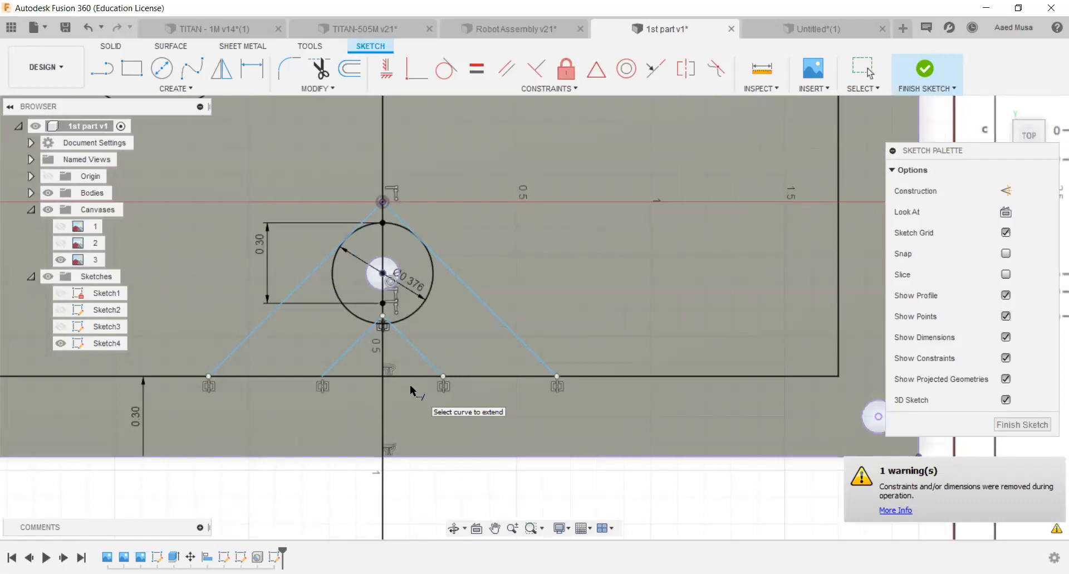
scroll(400, 202, "up", 1)
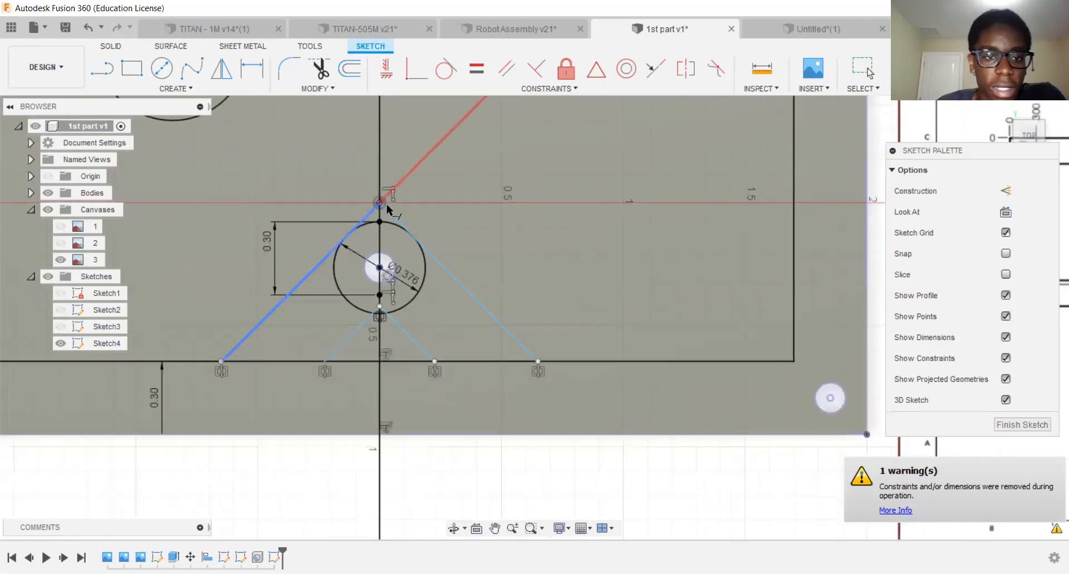
scroll(359, 211, "down", 1)
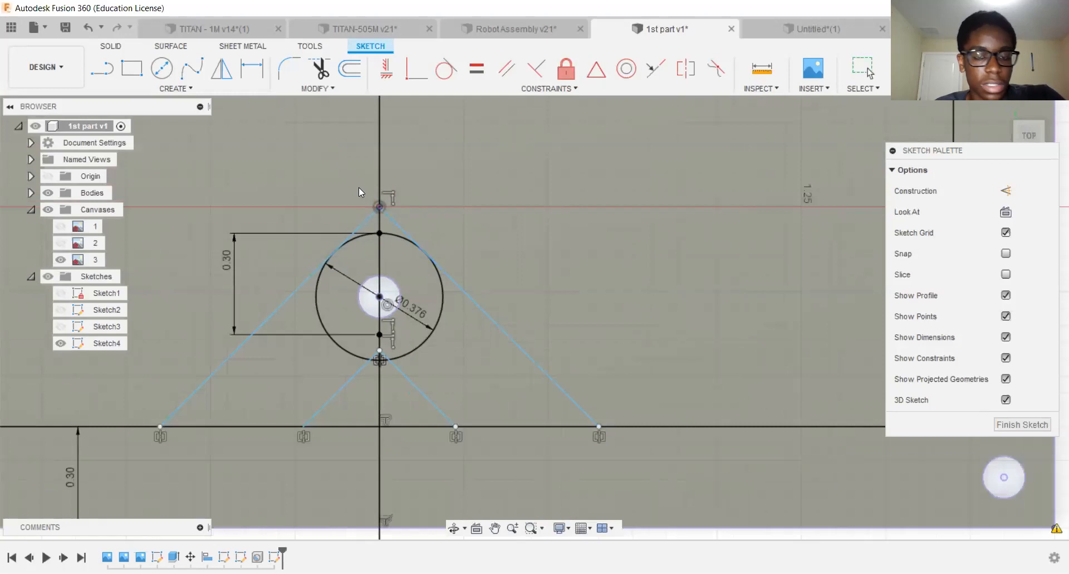
key("Escape")
Compare the extended angled walls with the reference drawing, checking the pocket outline, hole arcs and 2X 45-degree walls.
scroll(458, 192, "down", 5)
middle_click_drag(607, 225, 456, 249)
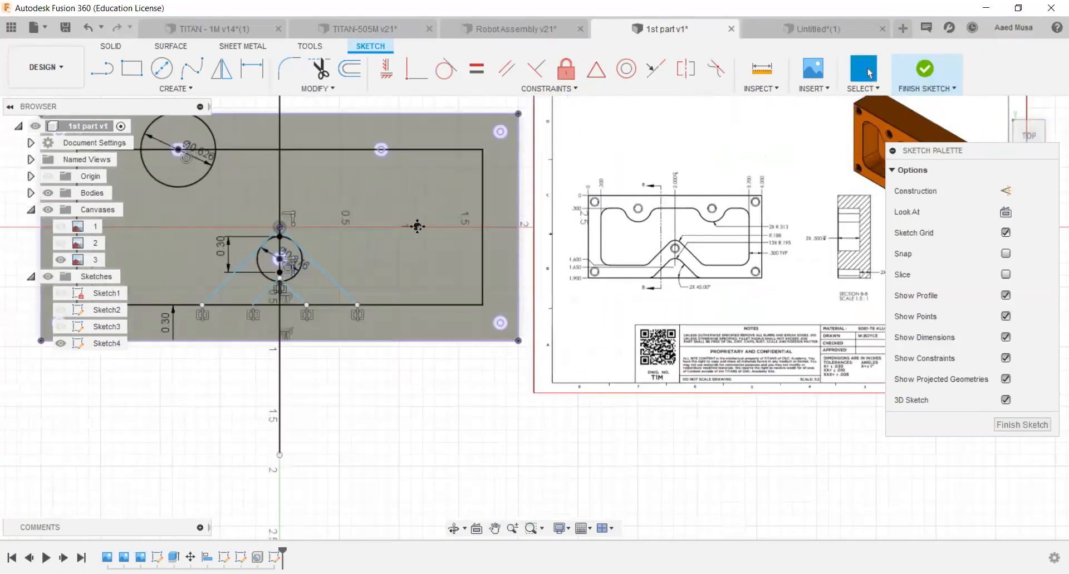
middle_click_drag(690, 274, 523, 274)
scroll(507, 276, "up", 1)
middle_click_drag(277, 251, 358, 248)
middle_click_drag(561, 220, 392, 232)
scroll(395, 232, "up", 4)
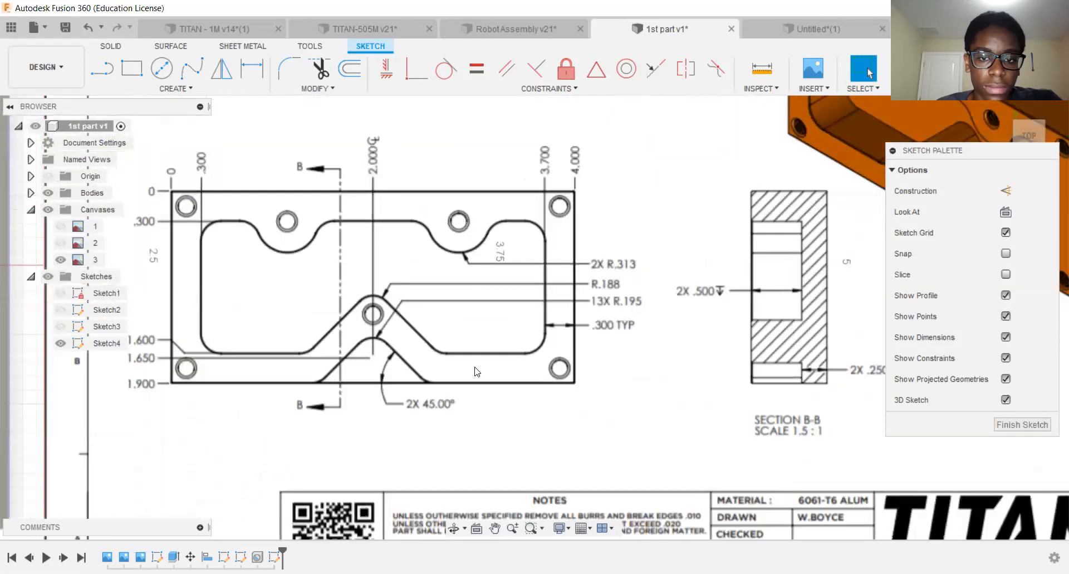
middle_click_drag(390, 303, 414, 285)
scroll(389, 239, "up", 1)
scroll(389, 245, "down", 1)
middle_click_drag(456, 249, 621, 215)
scroll(696, 217, "down", 5)
mouse_move(320, 234)
middle_mouse_down()
mouse_move(540, 272)
mouse_move(443, 272)
middle_mouse_up()
scroll(486, 262, "down", 4)
middle_click_drag(518, 243, 453, 270)
scroll(326, 284, "up", 6)
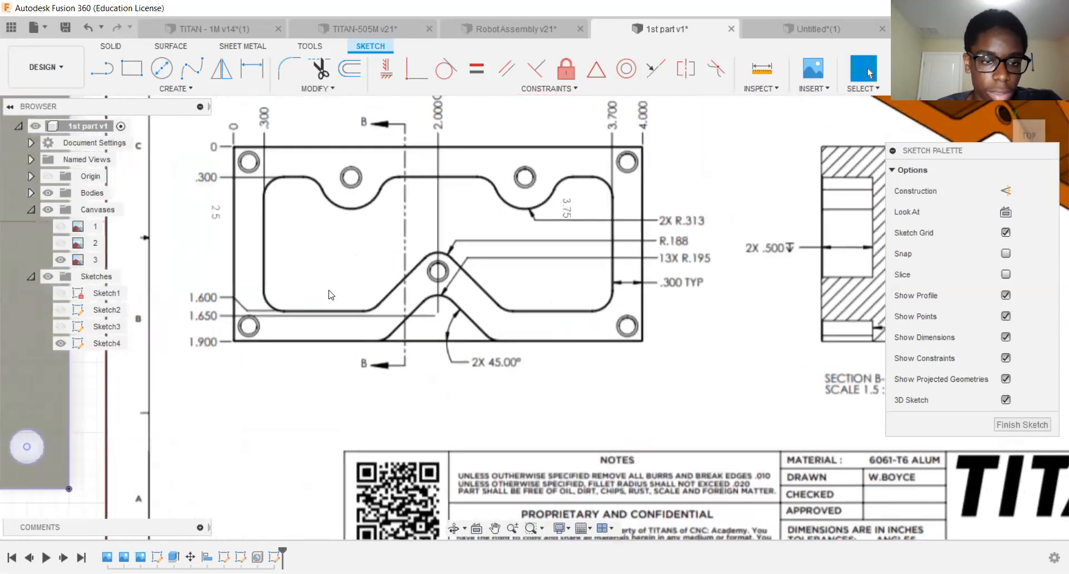
scroll(324, 274, "down", 3)
middle_click_drag(325, 274, 546, 277)
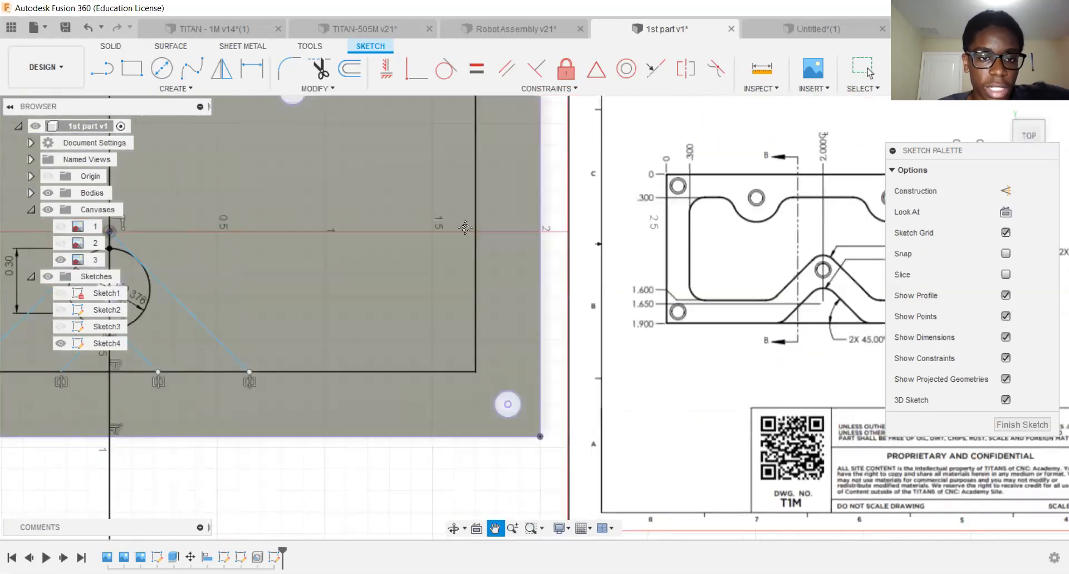
scroll(411, 237, "down", 2)
middle_click_drag(223, 150, 386, 201)
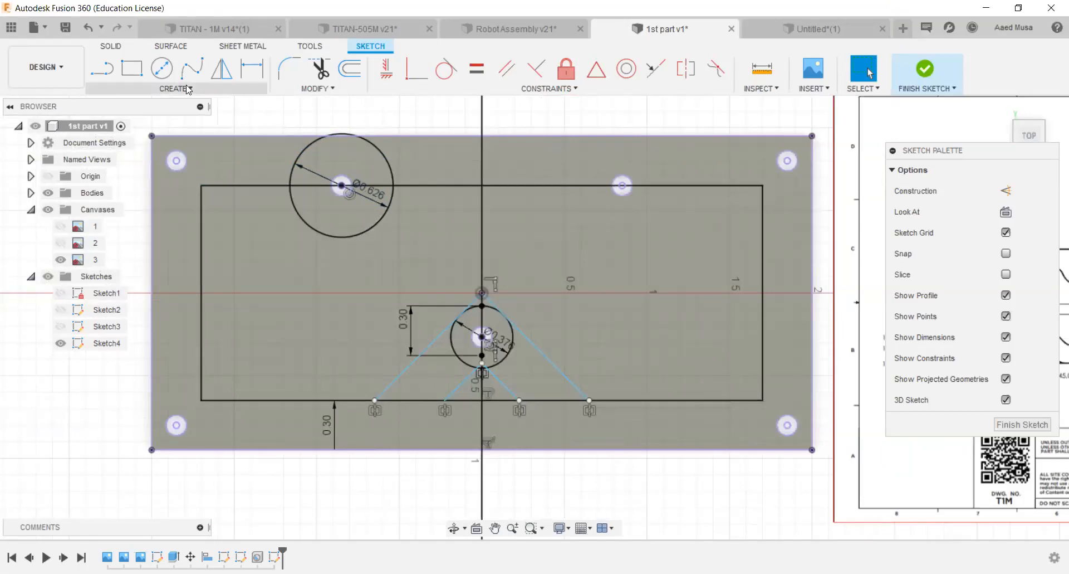
Mirror the 0.626 circle at the upper left hole about the vertical centerline, and finish the sketch.
left_click(189, 89)
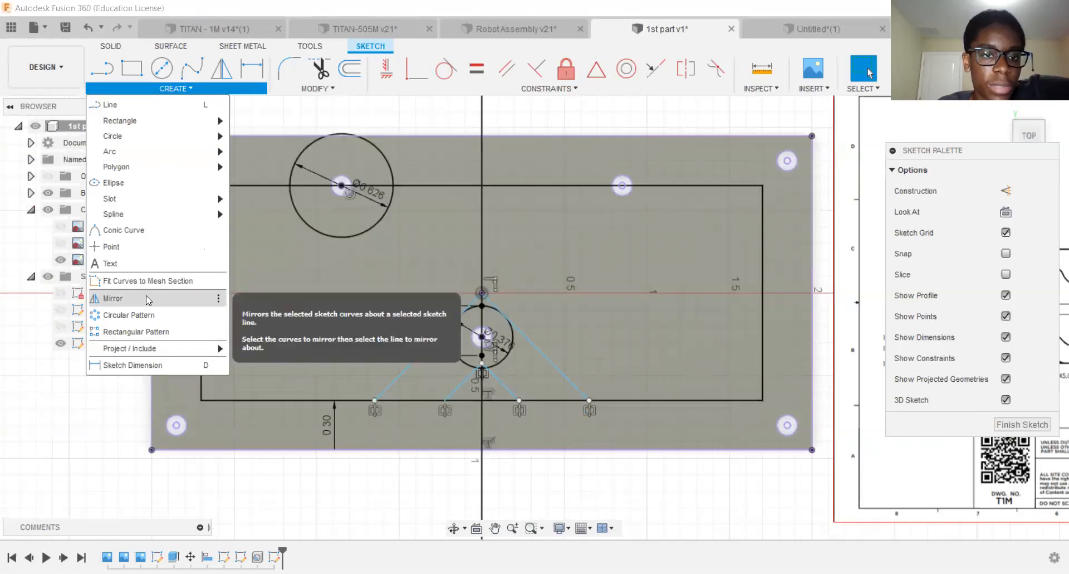
left_click(113, 298)
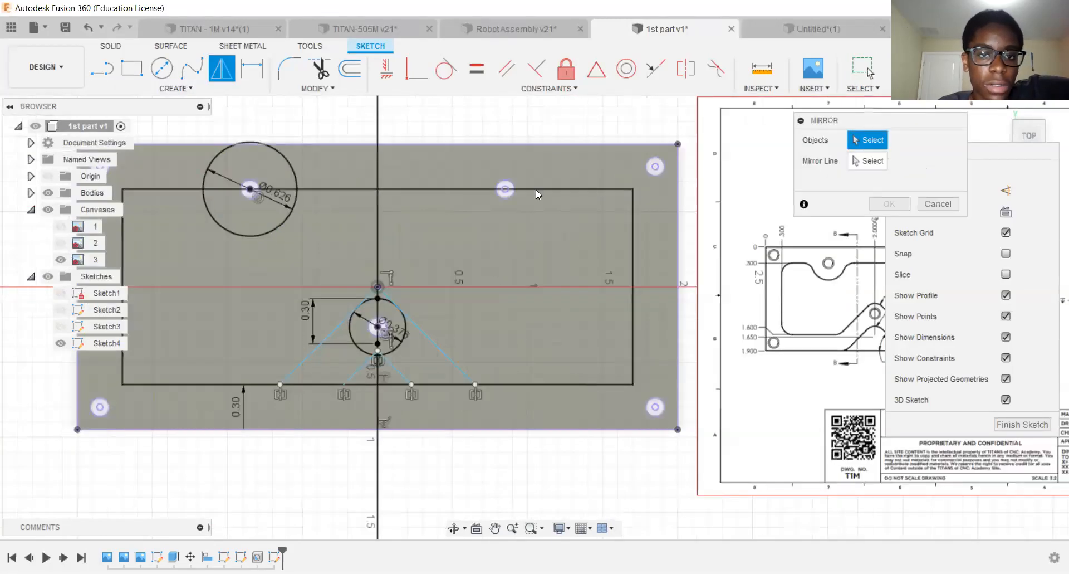
left_click(263, 234)
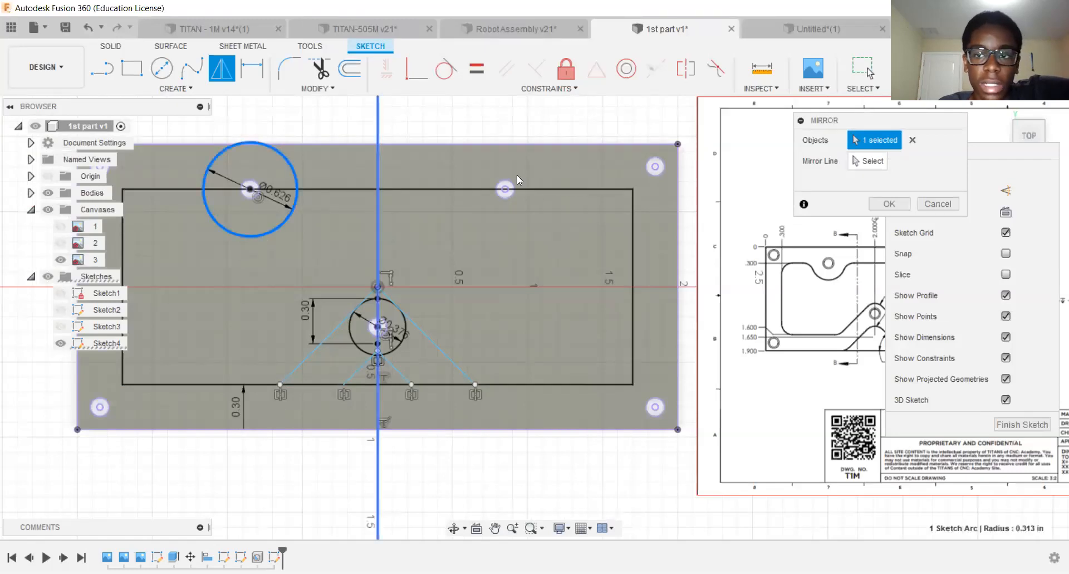
left_click(873, 162)
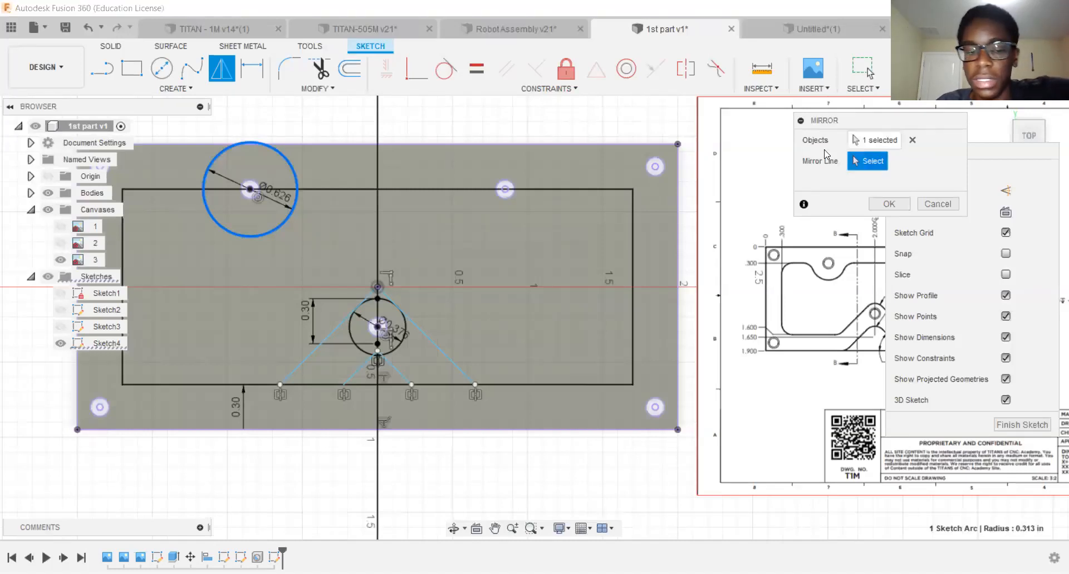
left_click(377, 125)
scroll(444, 139, "down", 3)
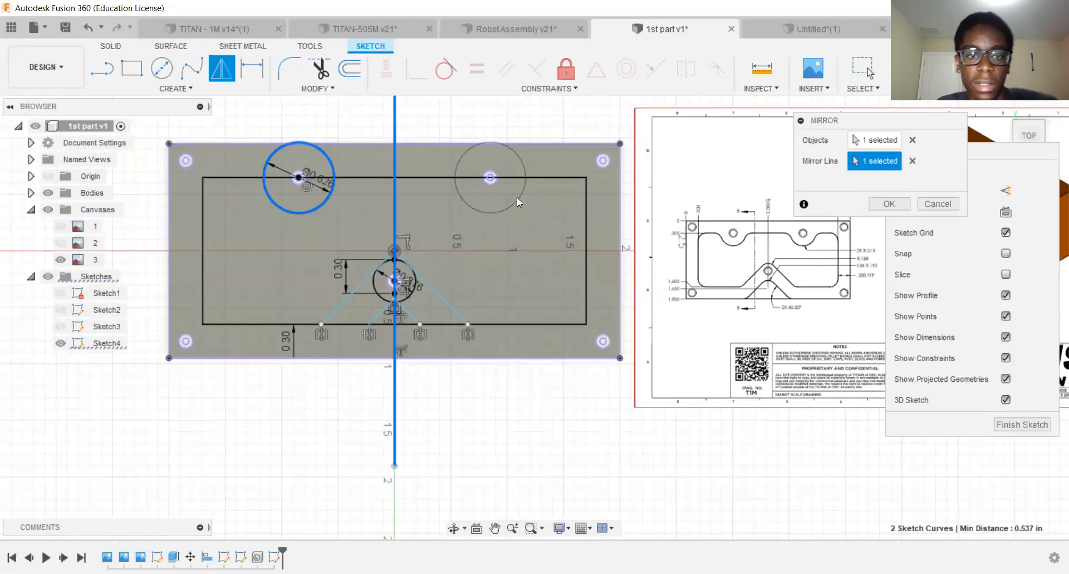
key("Return")
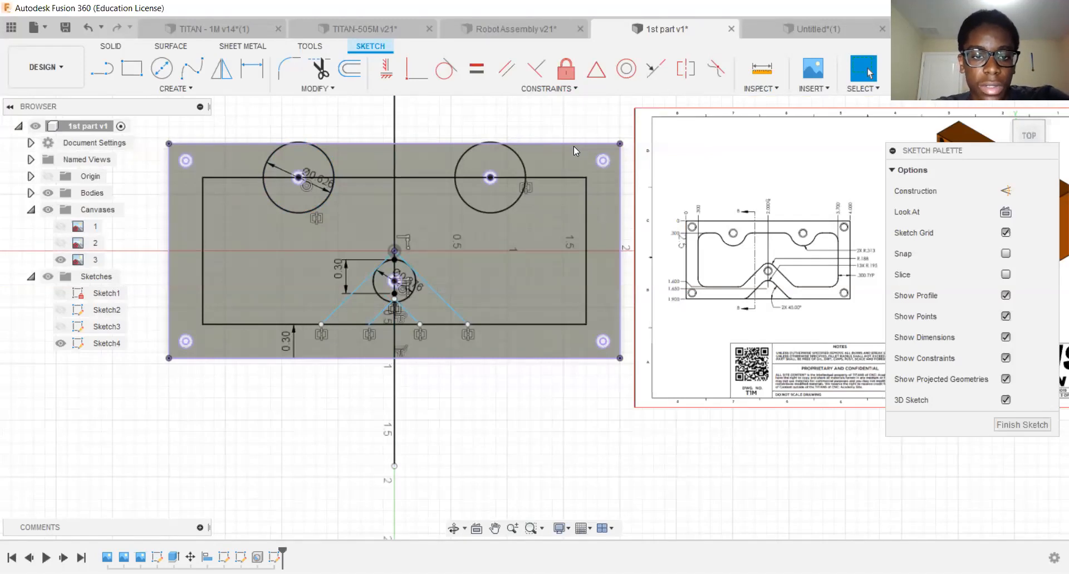
scroll(1065, 319, "up", 1)
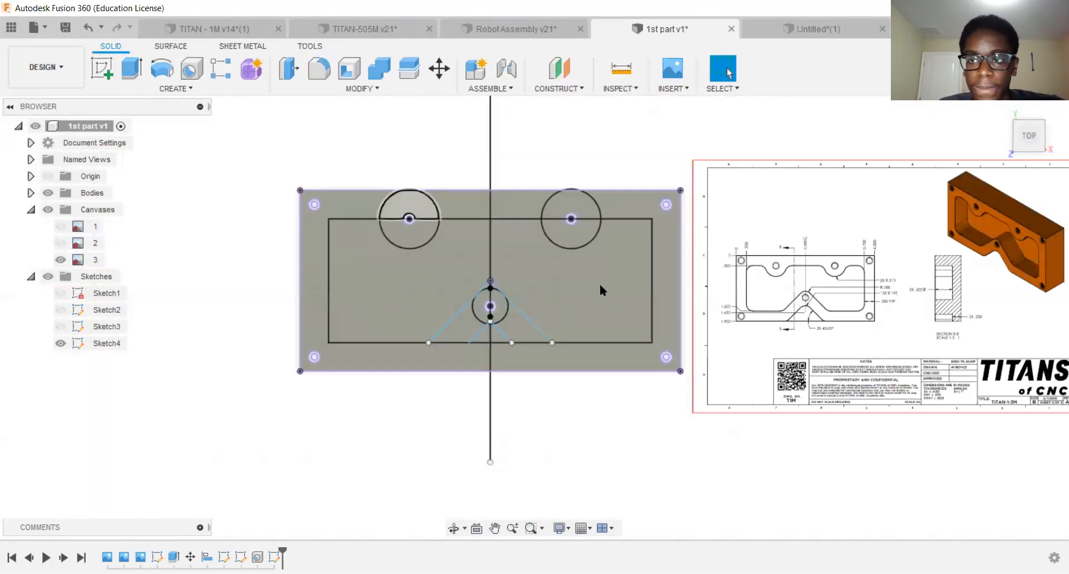
Compare the sketch regions with the reference drawing and examine the pocket depths in section B-B.
middle_click_drag(544, 299, 421, 282)
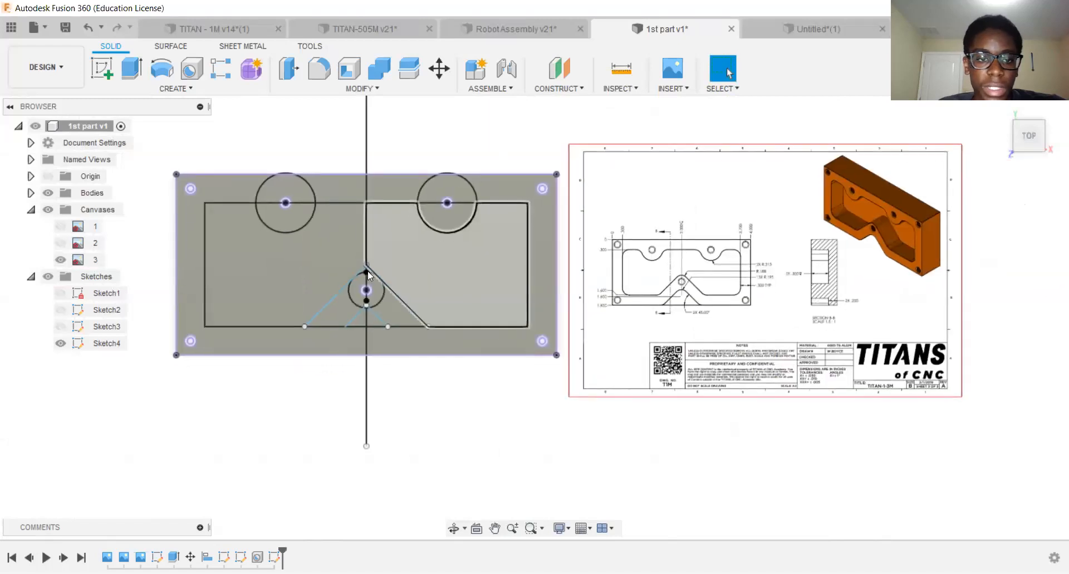
middle_click_drag(685, 282, 436, 271)
scroll(436, 273, "up", 3)
scroll(421, 262, "down", 3)
middle_click_drag(167, 267, 353, 285)
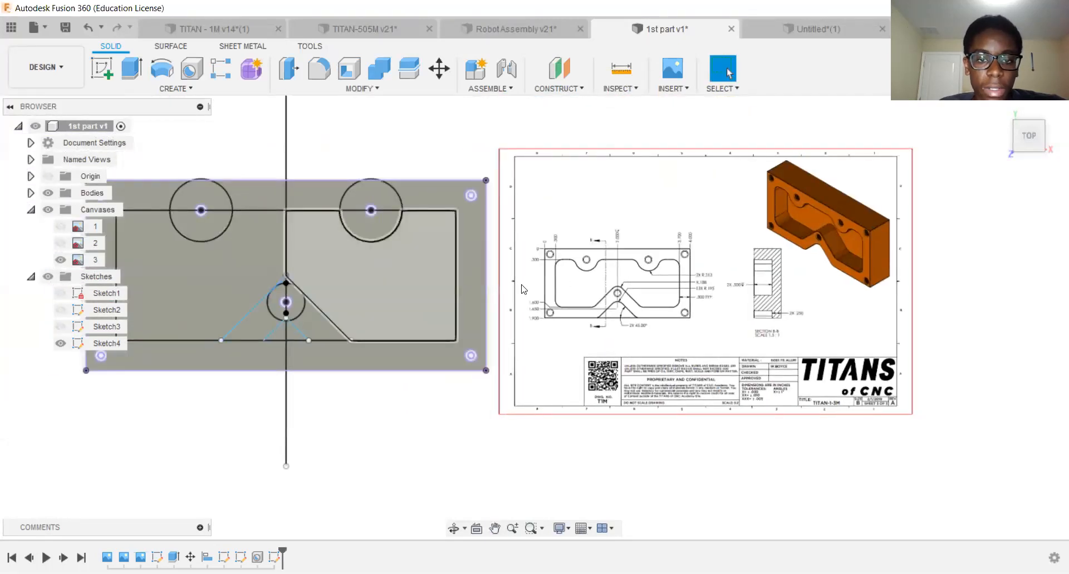
scroll(512, 223, "up", 1)
scroll(572, 223, "up", 1)
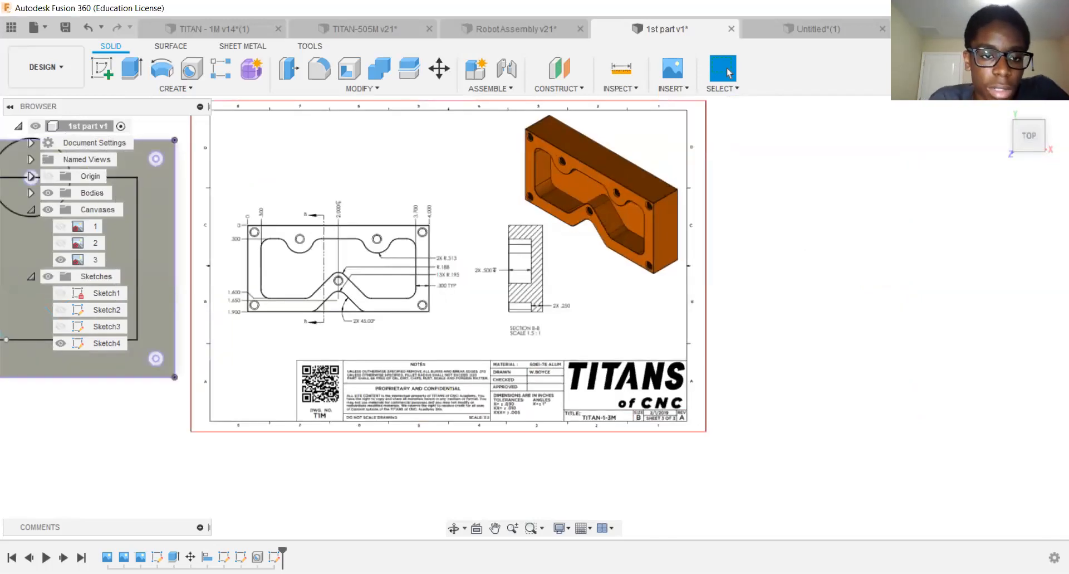
scroll(291, 312, "up", 1)
scroll(489, 237, "up", 2)
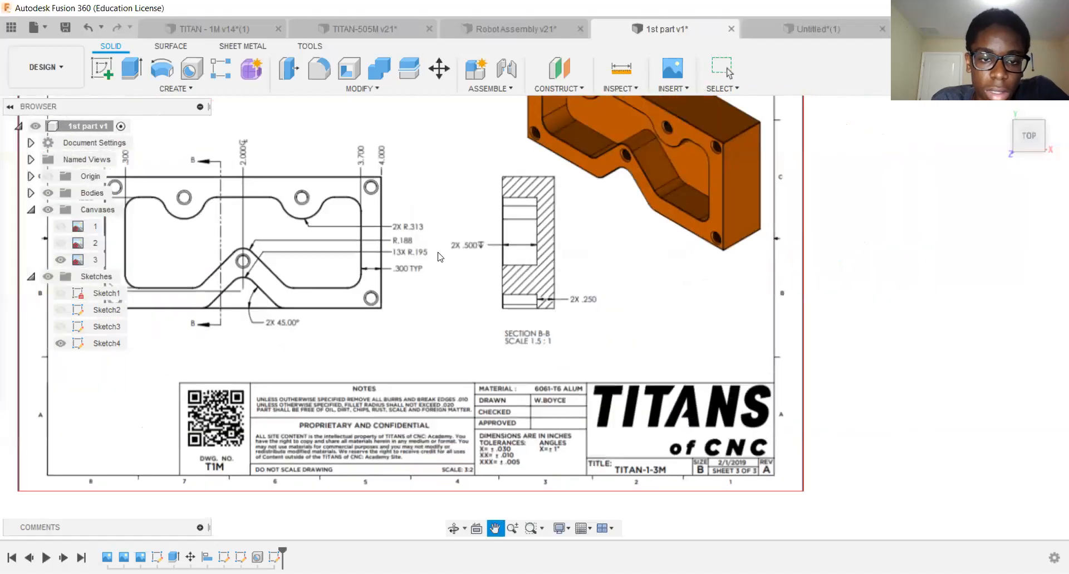
scroll(489, 237, "up", 1)
scroll(429, 250, "up", 1)
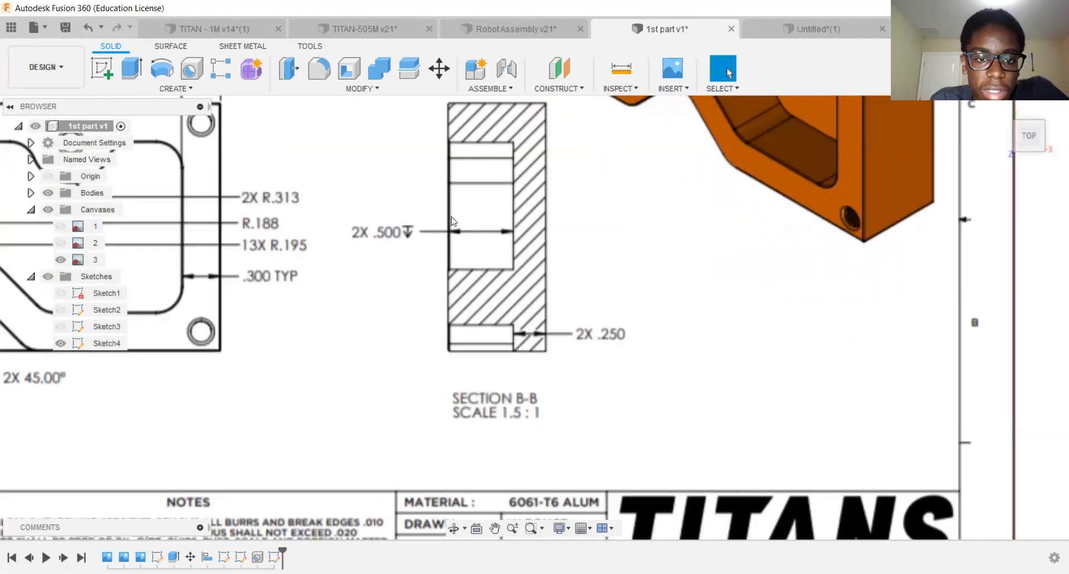
scroll(440, 252, "down", 2)
mouse_move(638, 264)
middle_mouse_down()
mouse_move(601, 271)
mouse_move(869, 273)
mouse_move(935, 306)
middle_mouse_up()
scroll(870, 272, "down", 3)
middle_click_drag(207, 260, 439, 278)
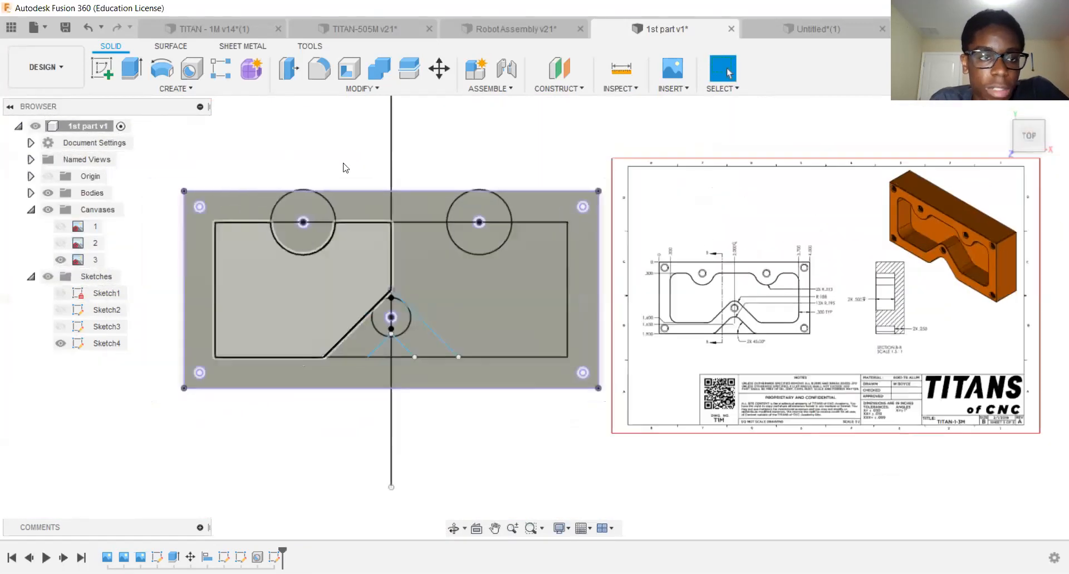
left_click(133, 69)
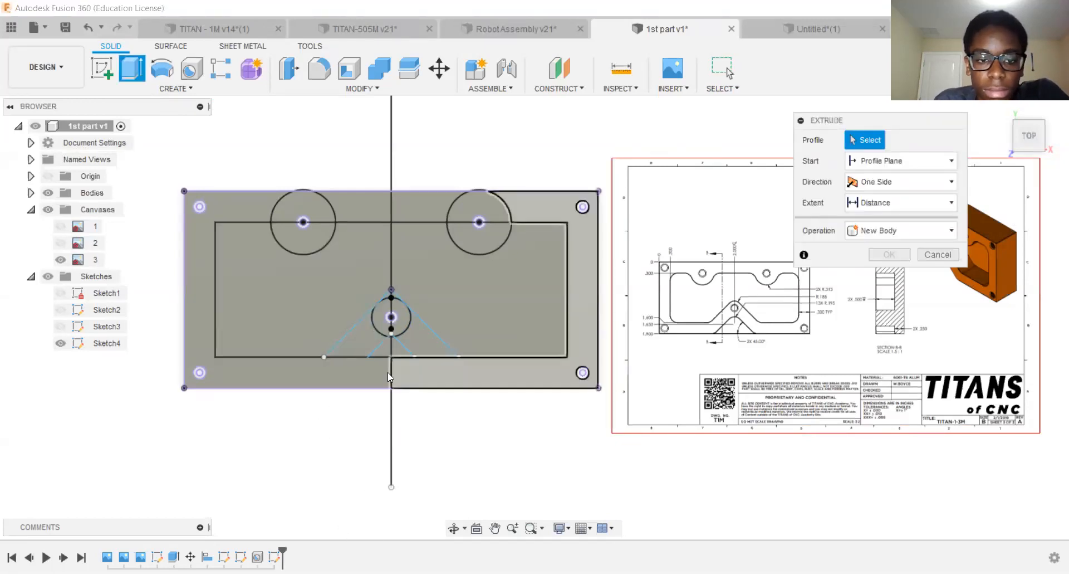
middle_click_drag(689, 401, 388, 372)
mouse_move(87, 344)
middle_mouse_down()
mouse_move(293, 307)
mouse_move(175, 313)
mouse_move(320, 323)
middle_mouse_up()
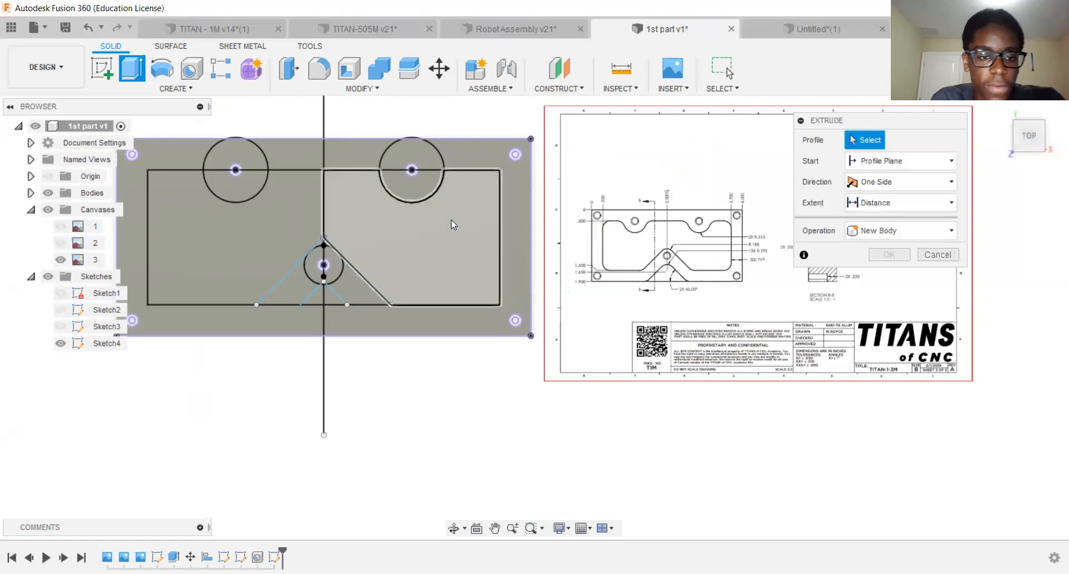
key("Escape")
scroll(305, 304, "up", 2)
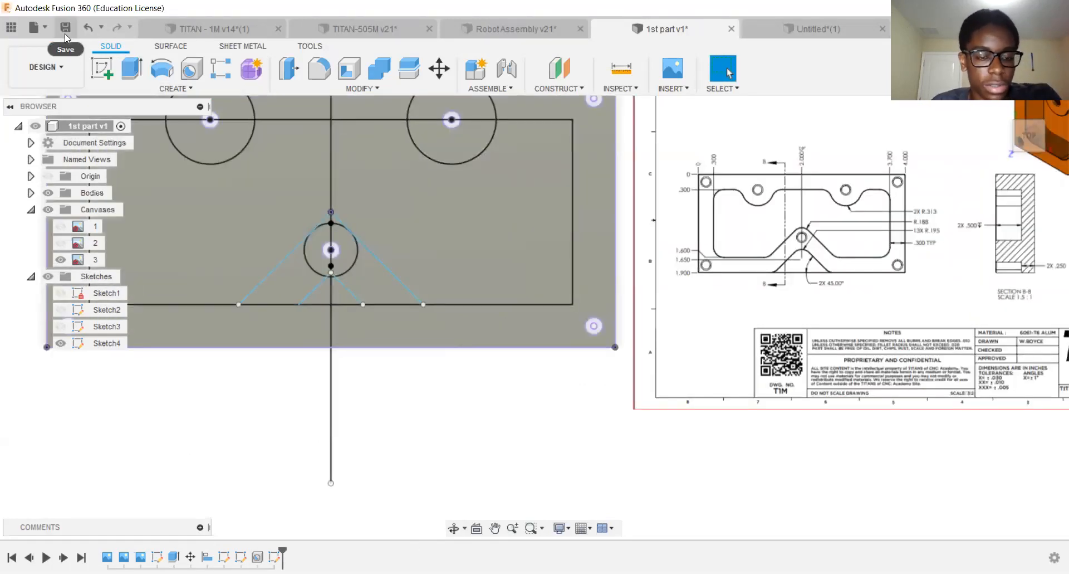
Reopen the pocket profile sketch for editing and try to extend the left outer wall line.
right_click(277, 555)
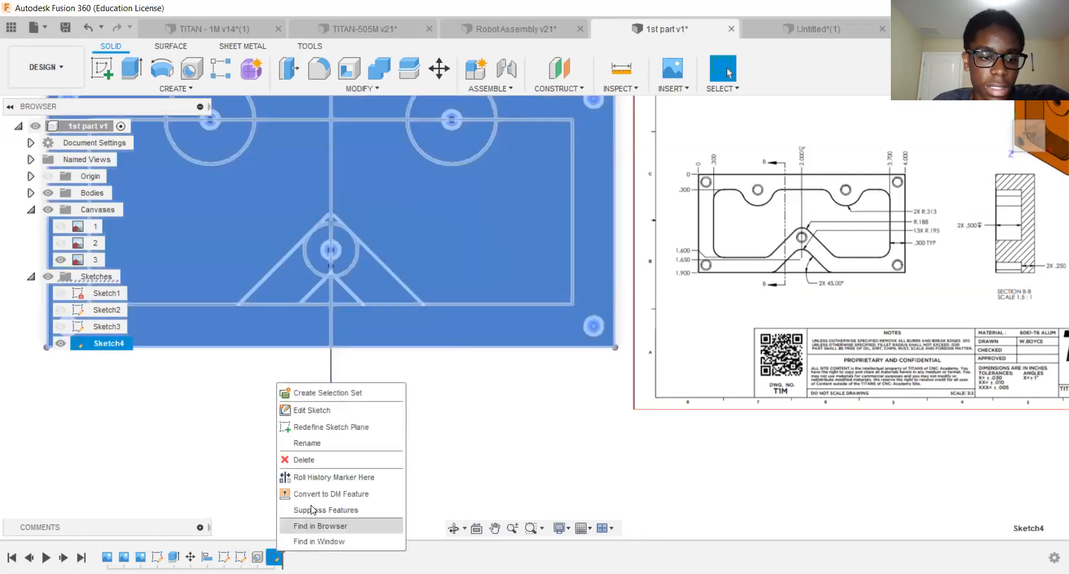
left_click(303, 409)
middle_click_drag(529, 447, 644, 473)
left_click(309, 93)
left_click(300, 136)
left_click(405, 275)
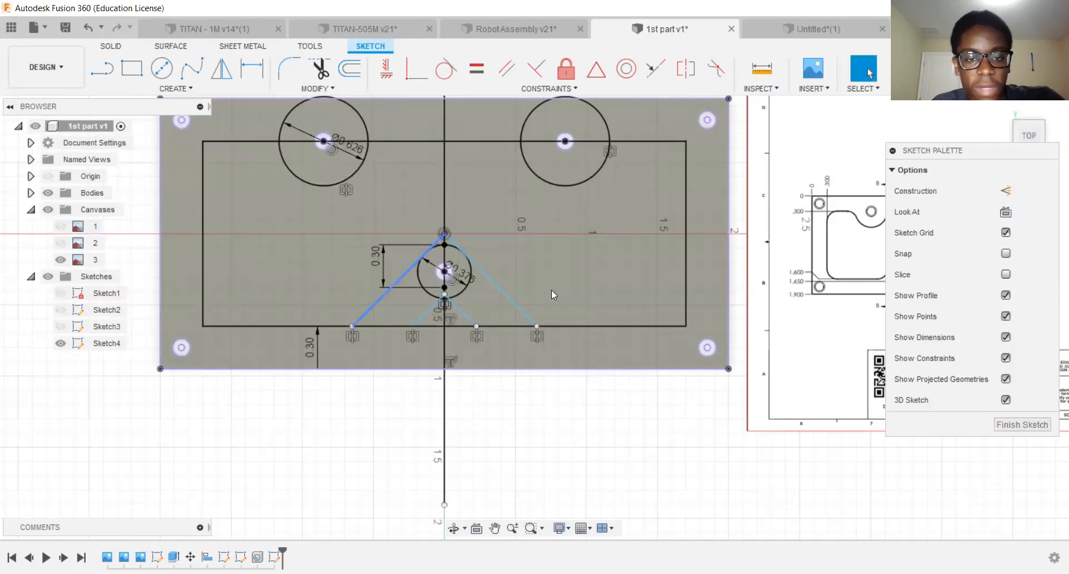
scroll(533, 328, "up", 2)
mouse_move(435, 317)
middle_mouse_down()
mouse_move(140, 325)
mouse_move(617, 334)
middle_mouse_up()
Extend the right outer and inner wall lines down to the plate's lower edge.
left_click(339, 87)
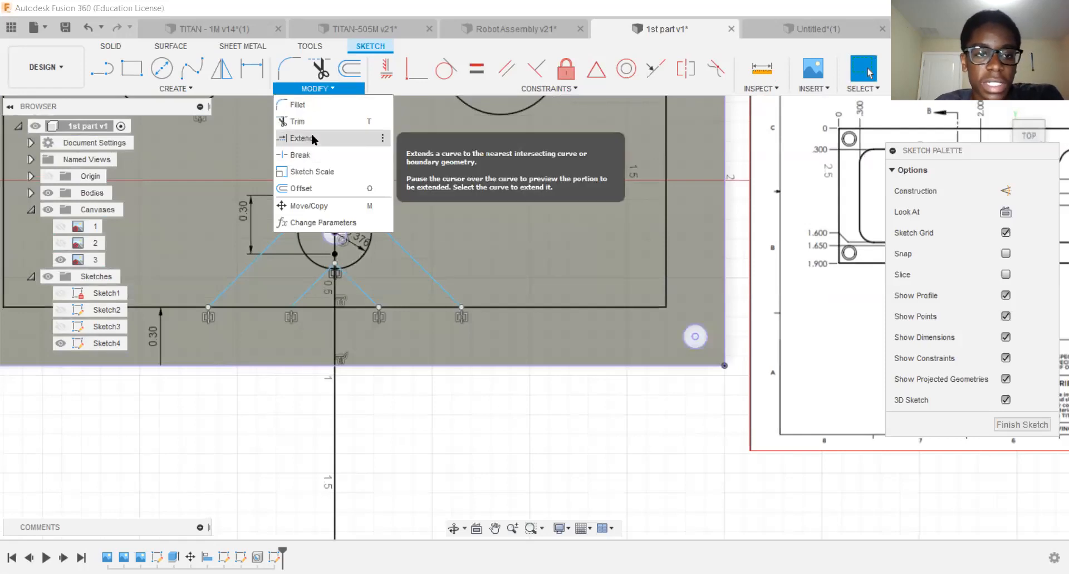
left_click(312, 136)
scroll(430, 322, "up", 2)
middle_click_drag(431, 322, 359, 316)
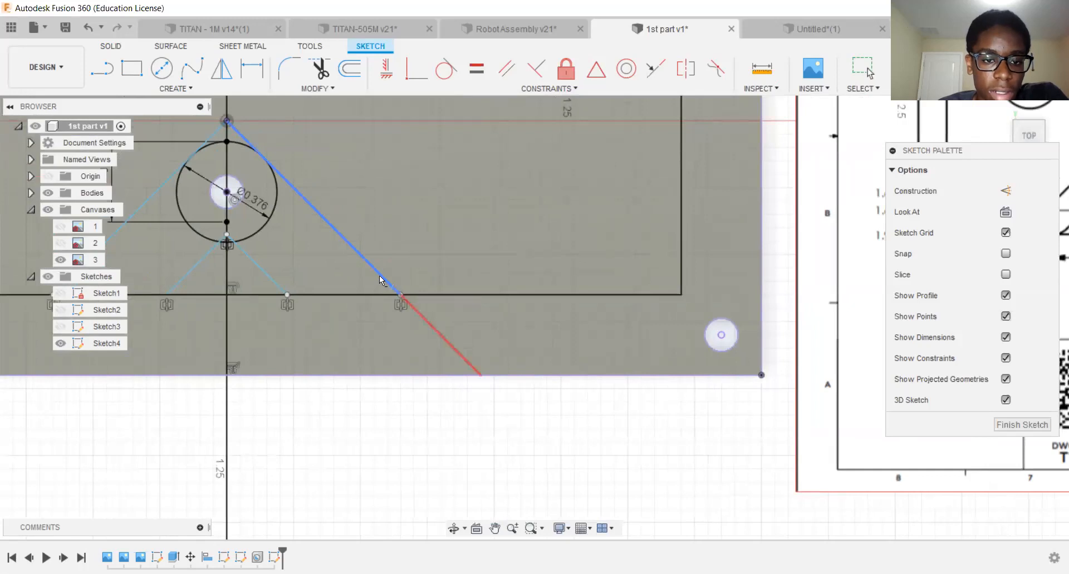
left_click(375, 271)
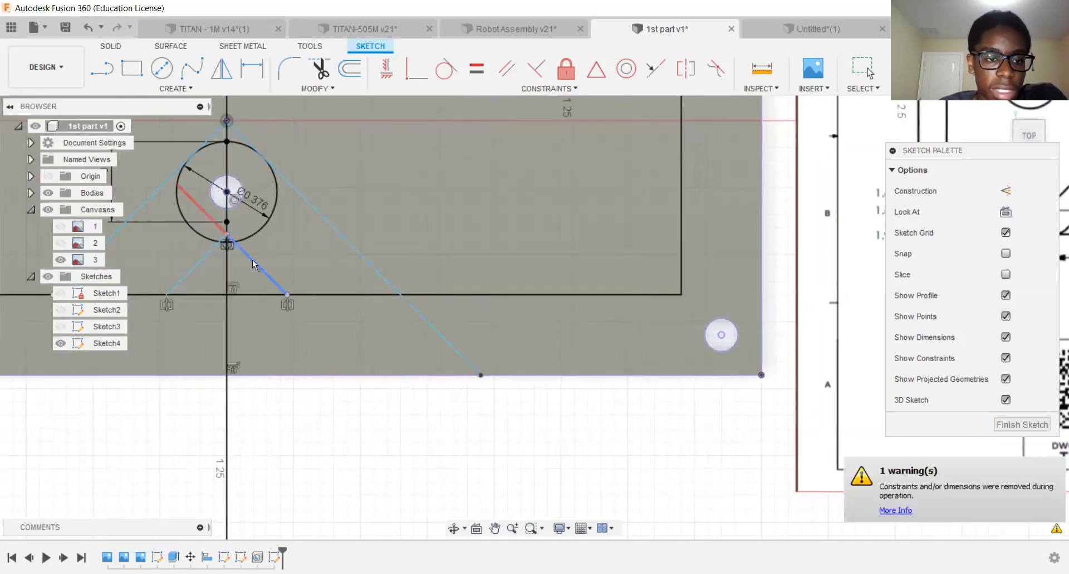
left_click(279, 288)
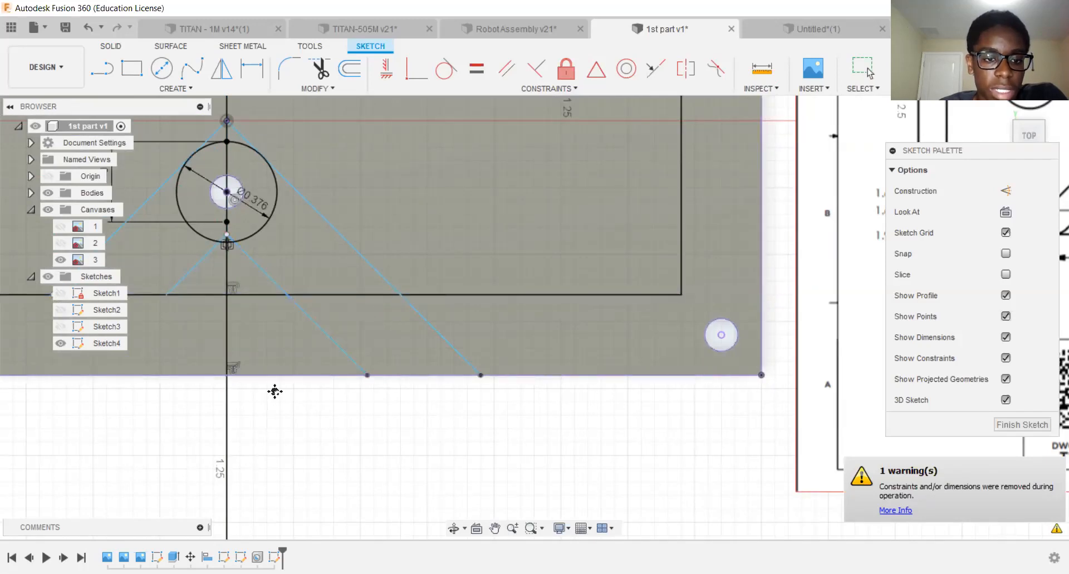
Extend the left inner and outer wall lines down to the plate's lower edge, and finish the sketch.
middle_click_drag(274, 394, 360, 349)
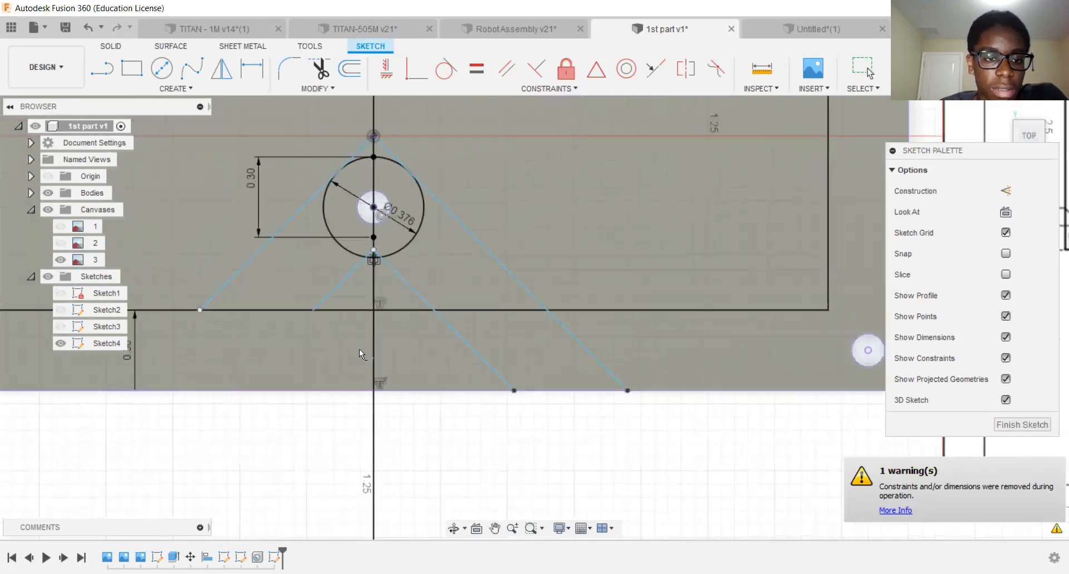
left_click(329, 305)
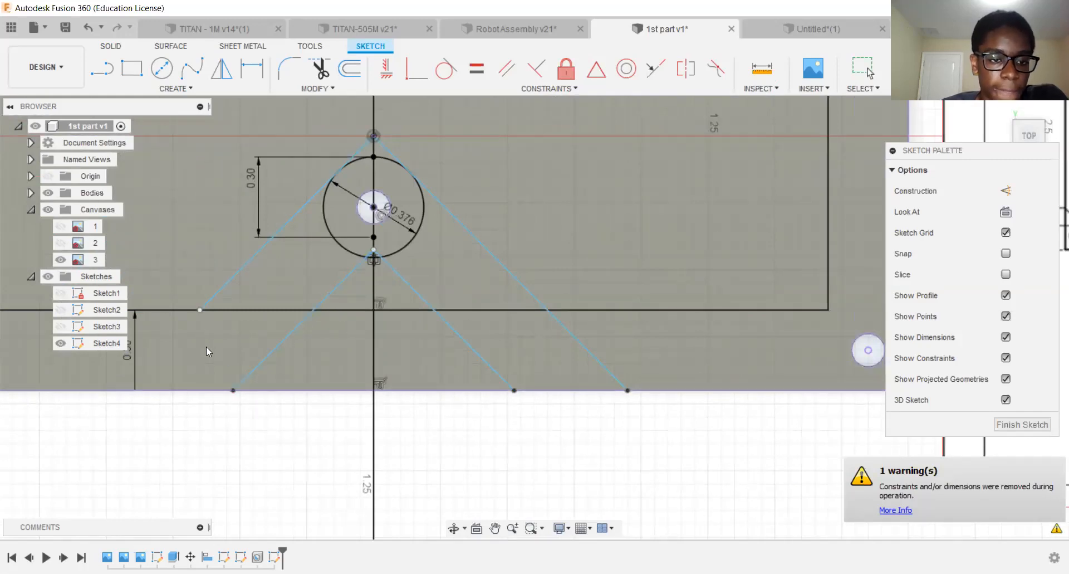
left_click(202, 305)
scroll(603, 374, "down", 3)
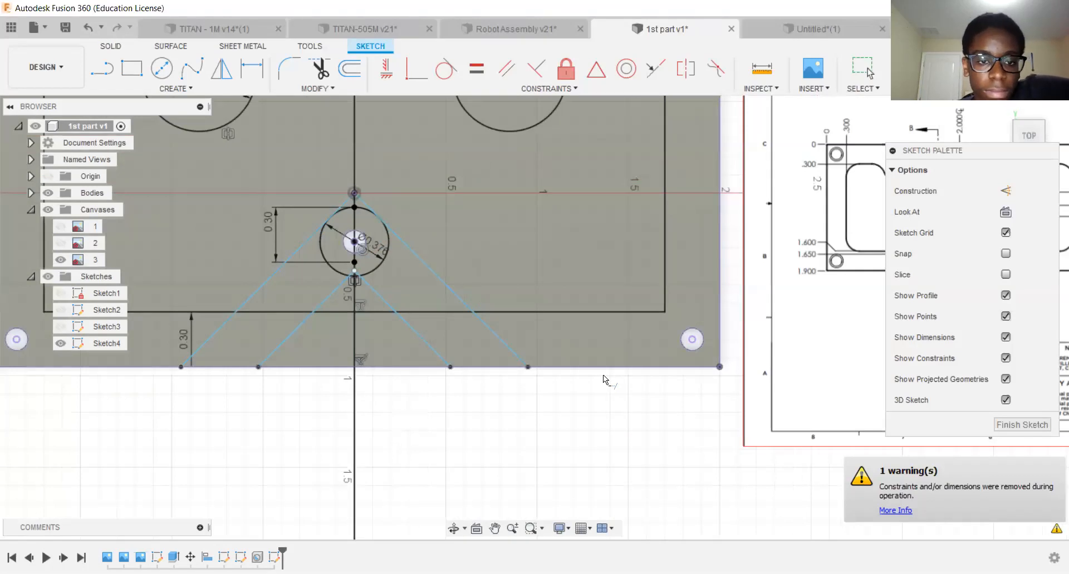
left_click(1008, 424)
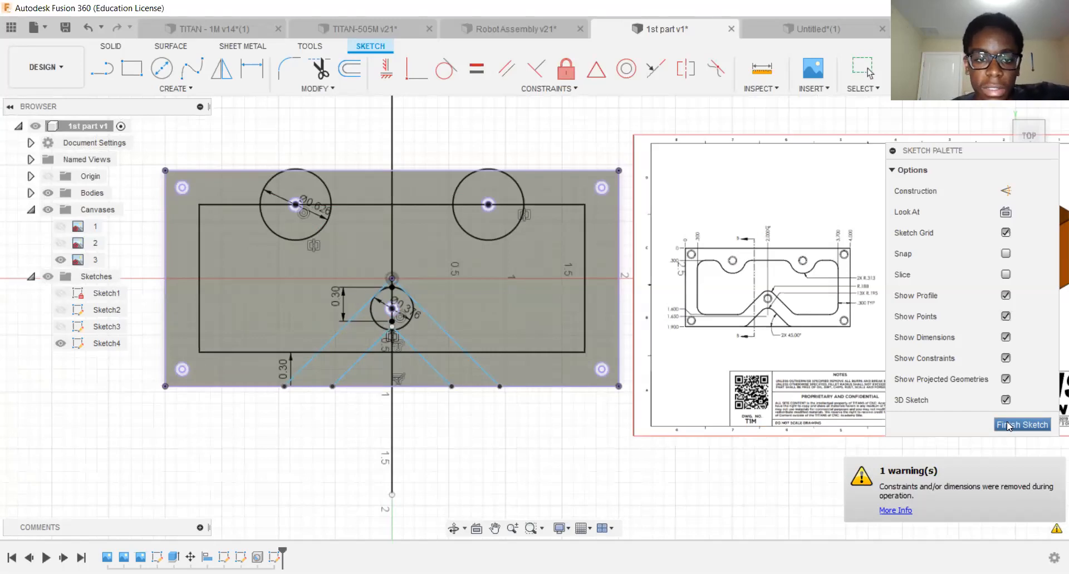
Finish the sketch and start an Extrude with the left and right halves of the large pocket as profiles.
left_click(1008, 424)
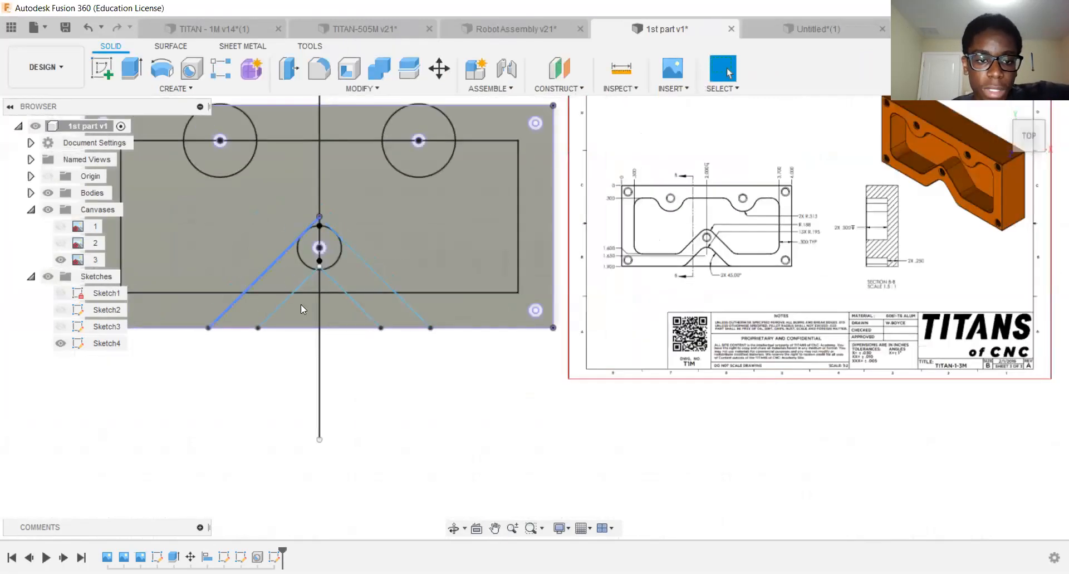
middle_click_drag(212, 264, 5, 275)
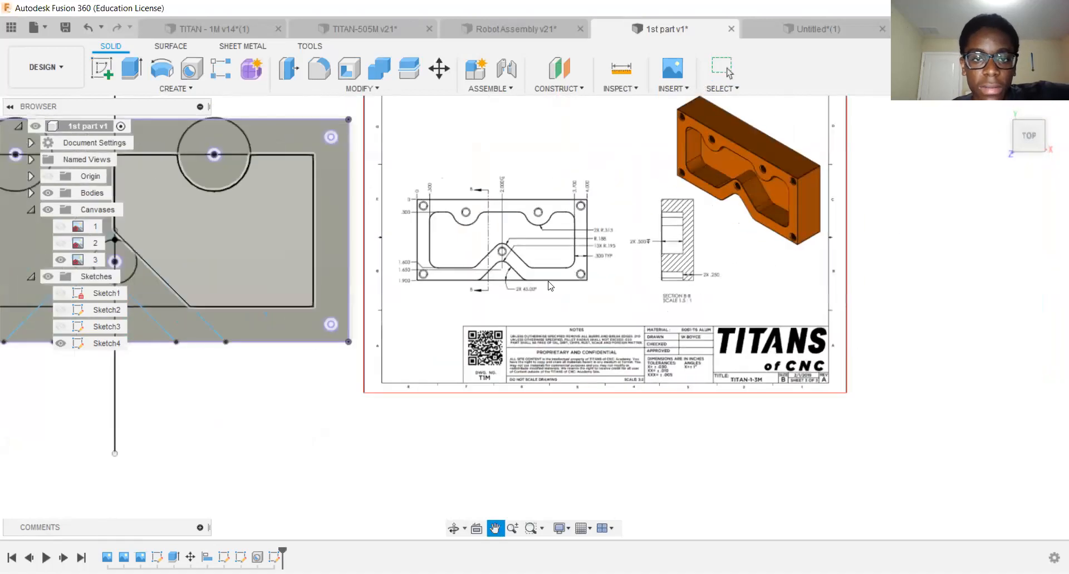
middle_click_drag(248, 382, 526, 363)
scroll(484, 423, "down", 1)
left_click(93, 68)
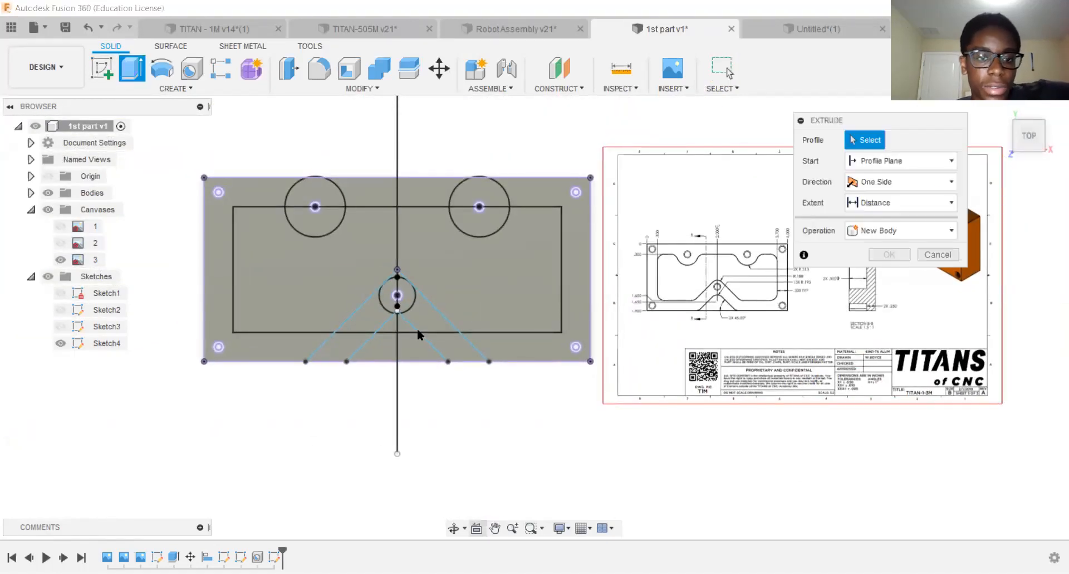
scroll(432, 451, "down", 1)
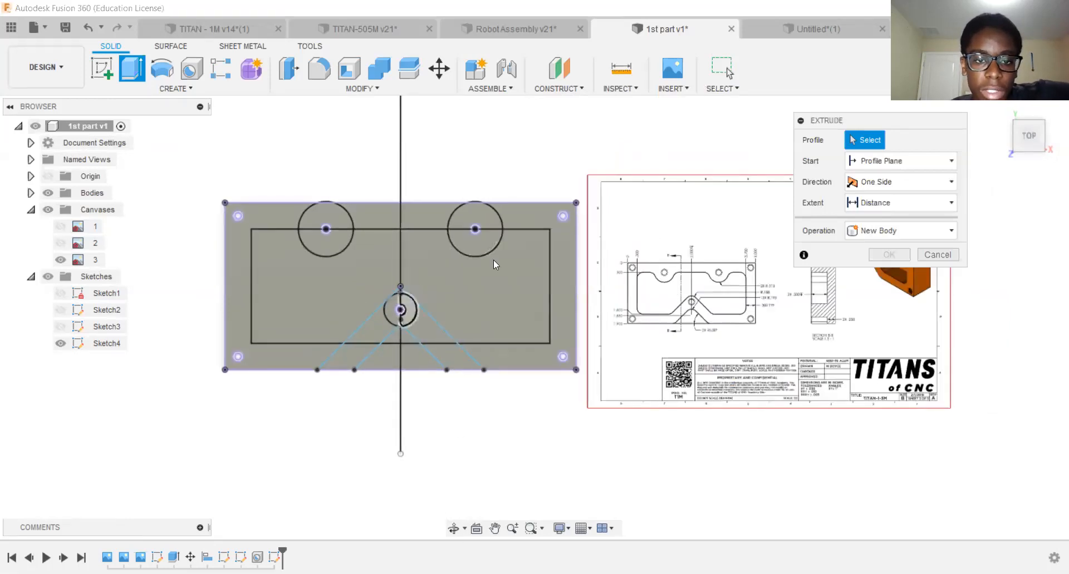
middle_click_drag(673, 280, 316, 301)
scroll(315, 301, "up", 4)
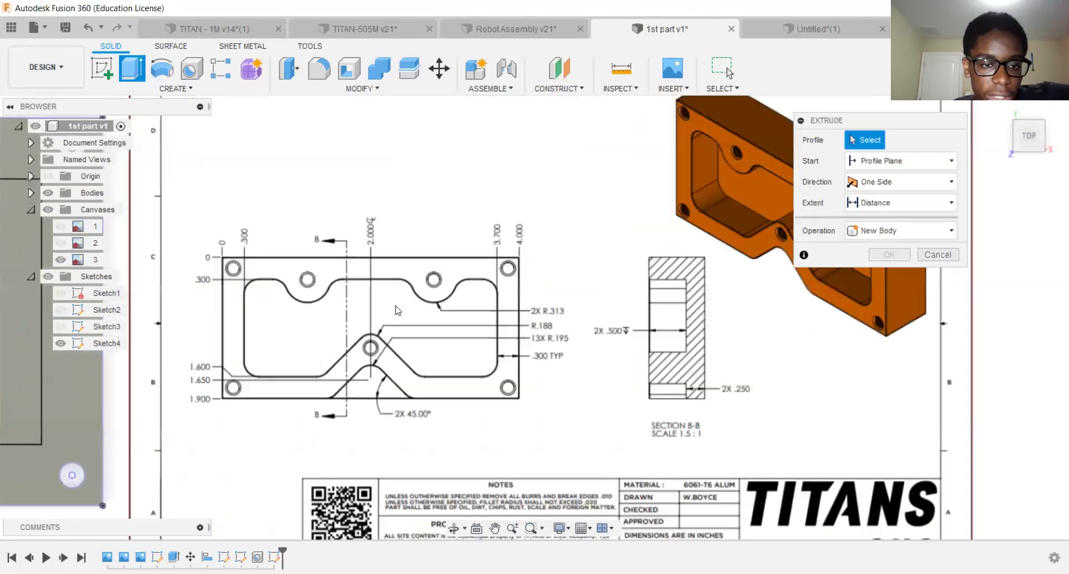
middle_click_drag(499, 342, 807, 321)
scroll(450, 232, "down", 2)
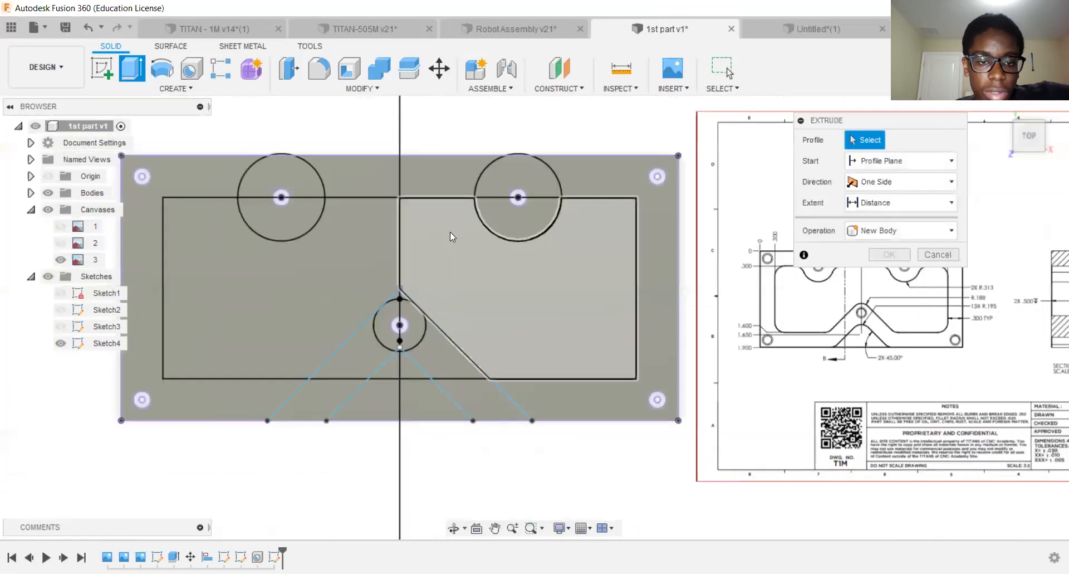
left_click(450, 230)
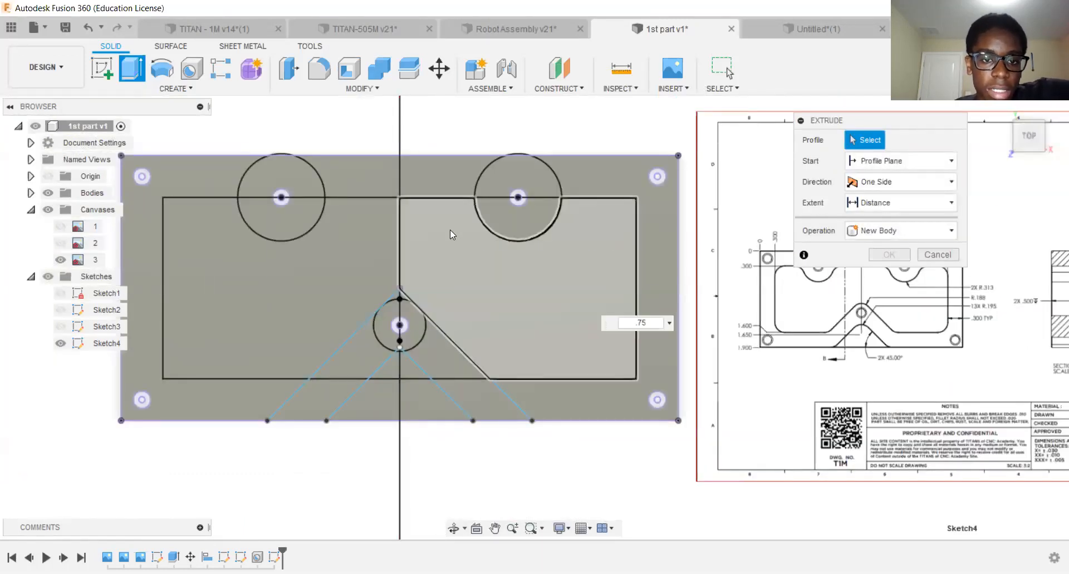
left_click(287, 263)
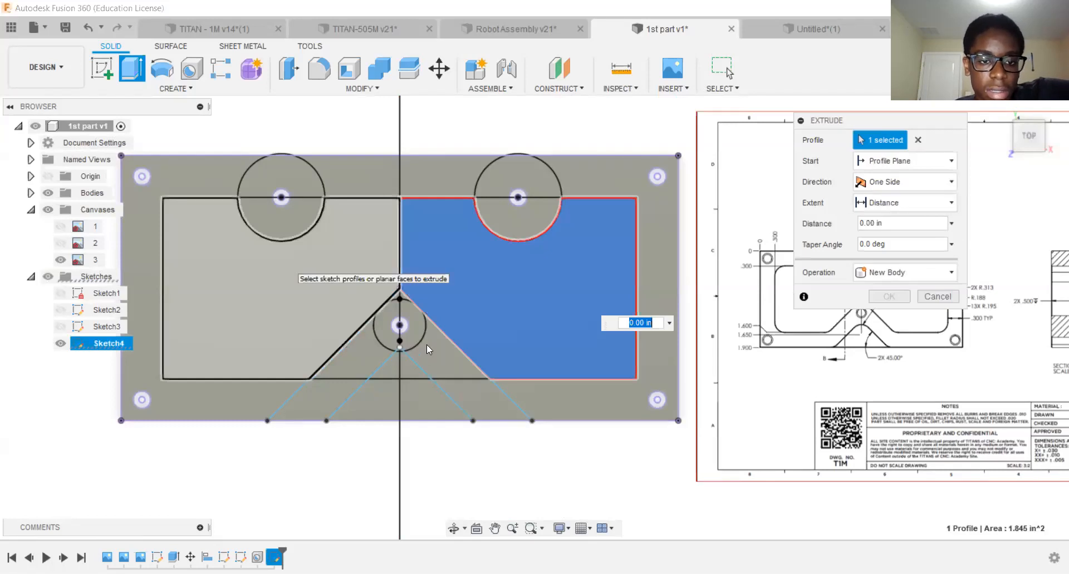
Add all the regions of the triangular notch below the center hole, including the small tip pieces inside the circle, to the Extrude profiles.
scroll(427, 345, "up", 4)
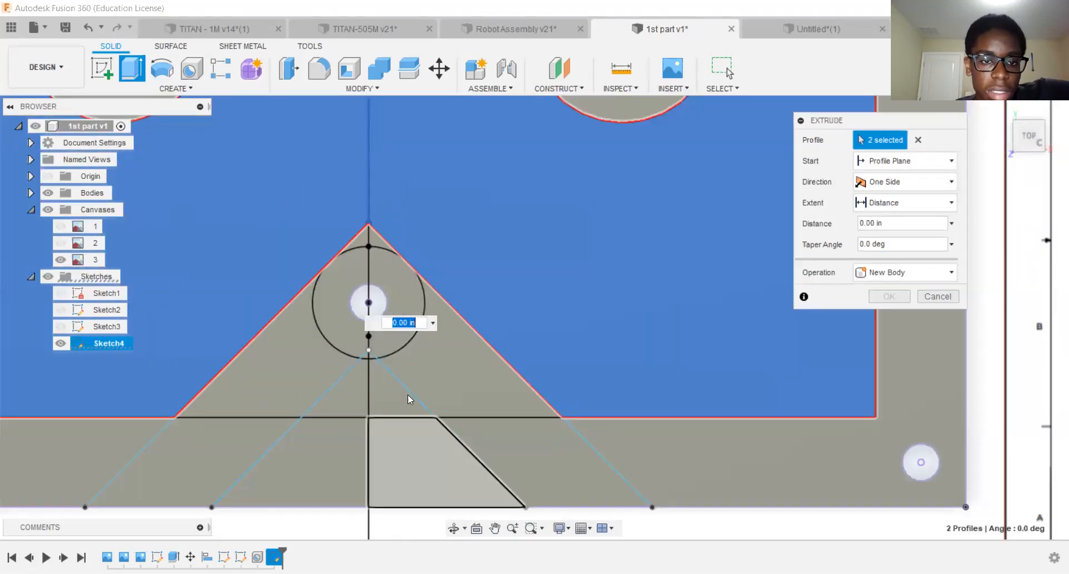
left_click(408, 395)
middle_click_drag(408, 394, 398, 262)
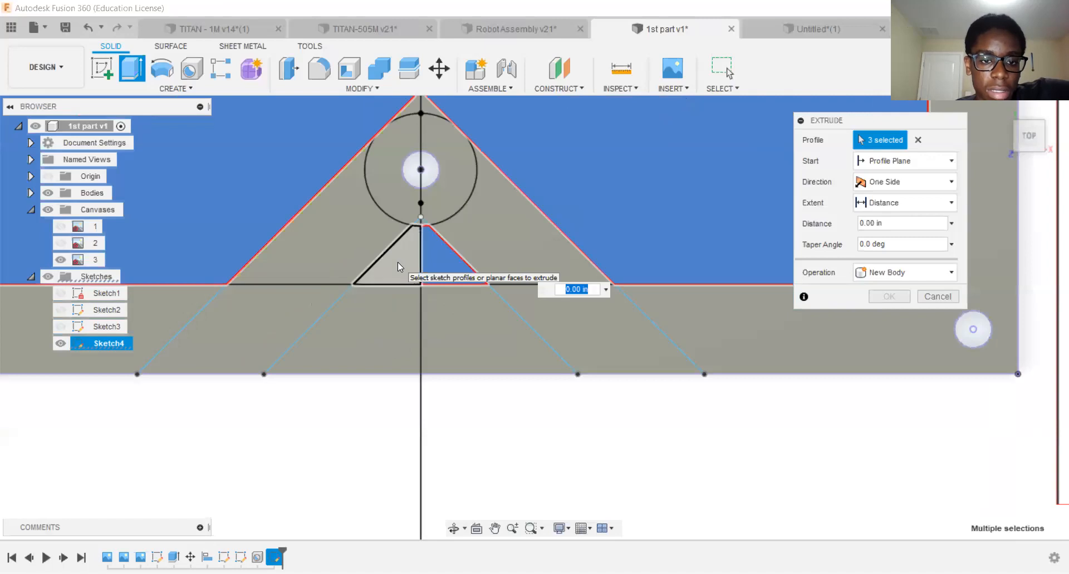
left_click(398, 262)
scroll(393, 245, "up", 5)
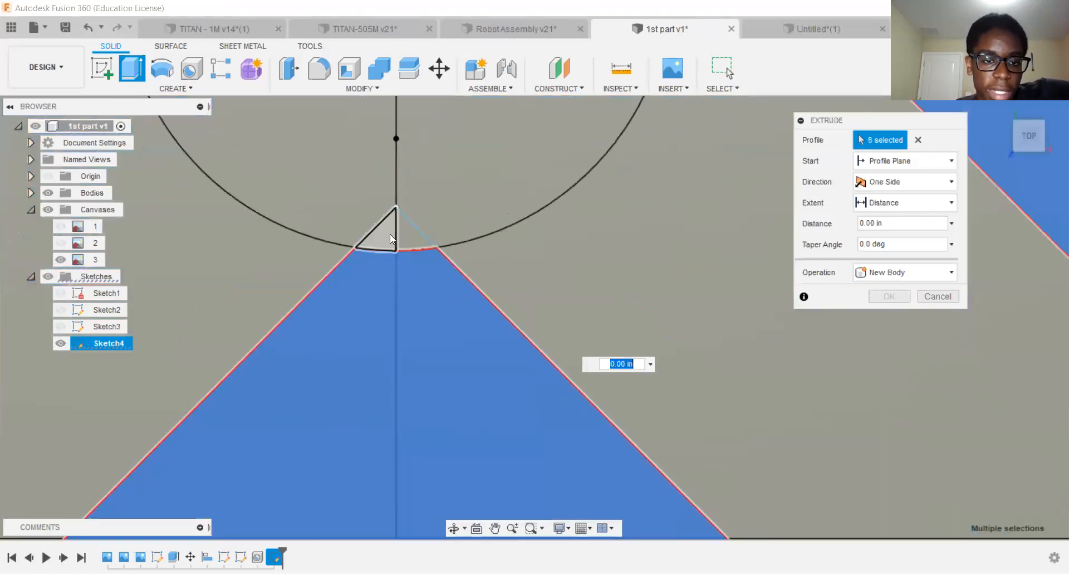
scroll(388, 231, "up", 1)
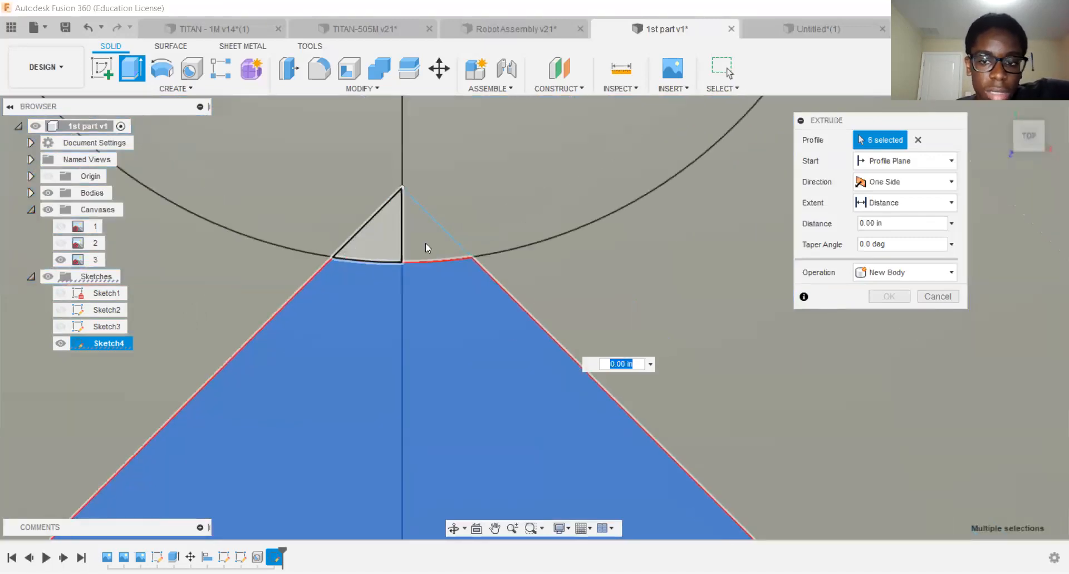
left_click(388, 230)
left_click(425, 243)
scroll(434, 279, "down", 5)
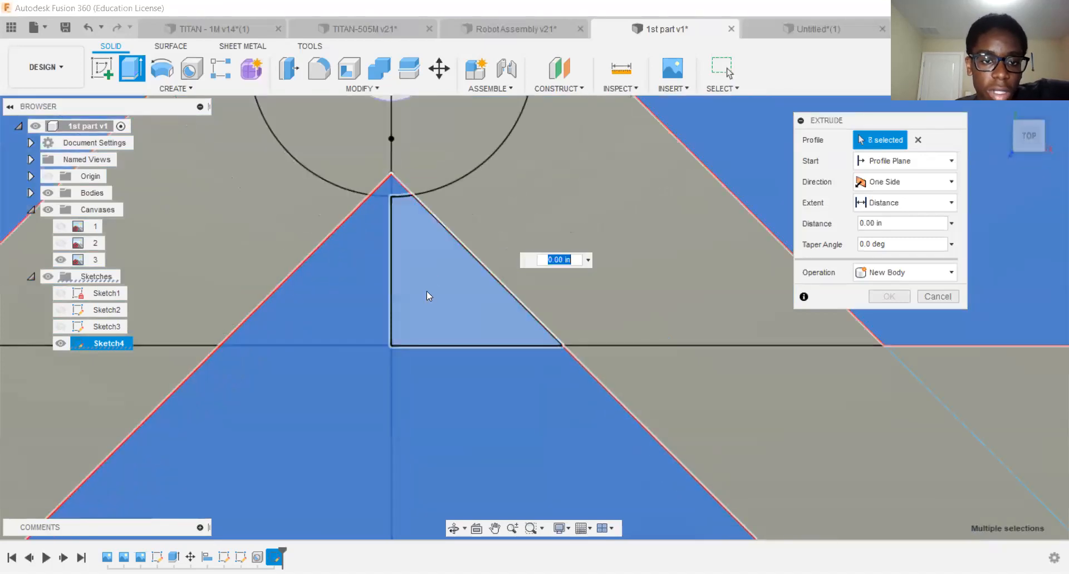
scroll(450, 337, "down", 5)
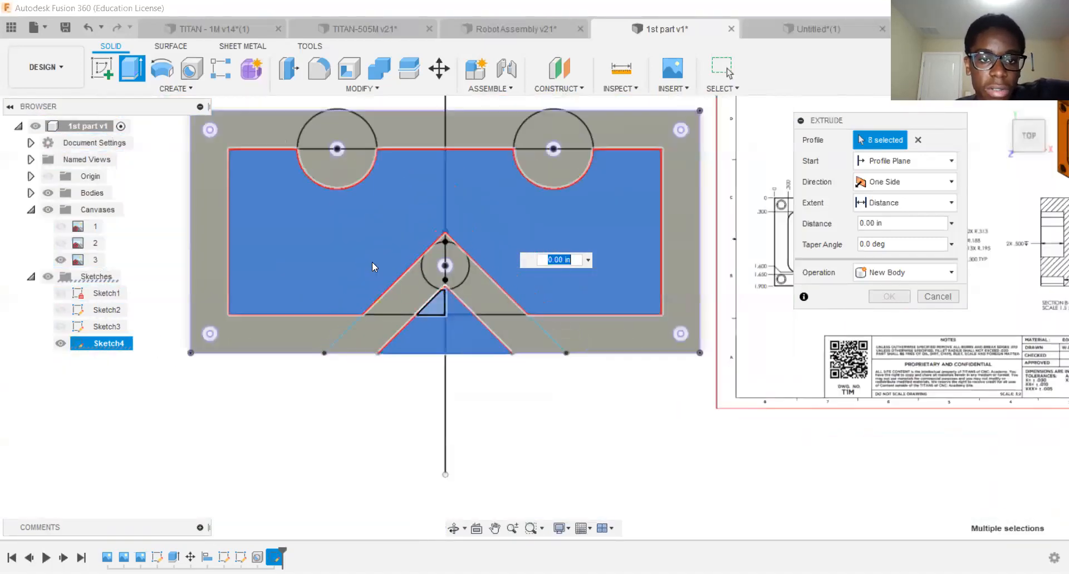
scroll(424, 239, "down", 2)
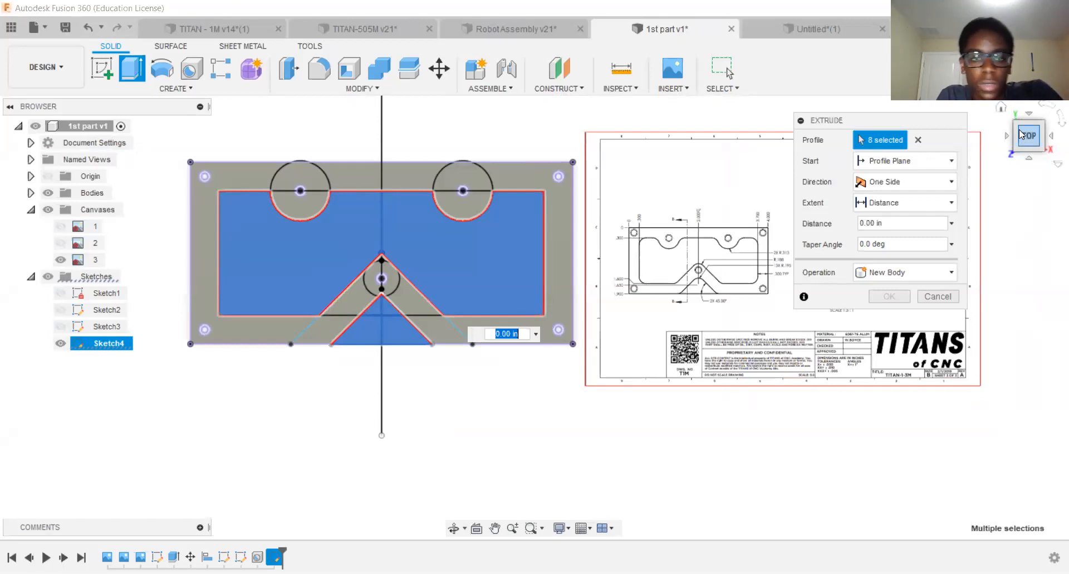
Cut the selected pocket and notch profiles into the plate with an Extrude distance of -0.5 in.
left_click_drag(1029, 135, 1043, 112)
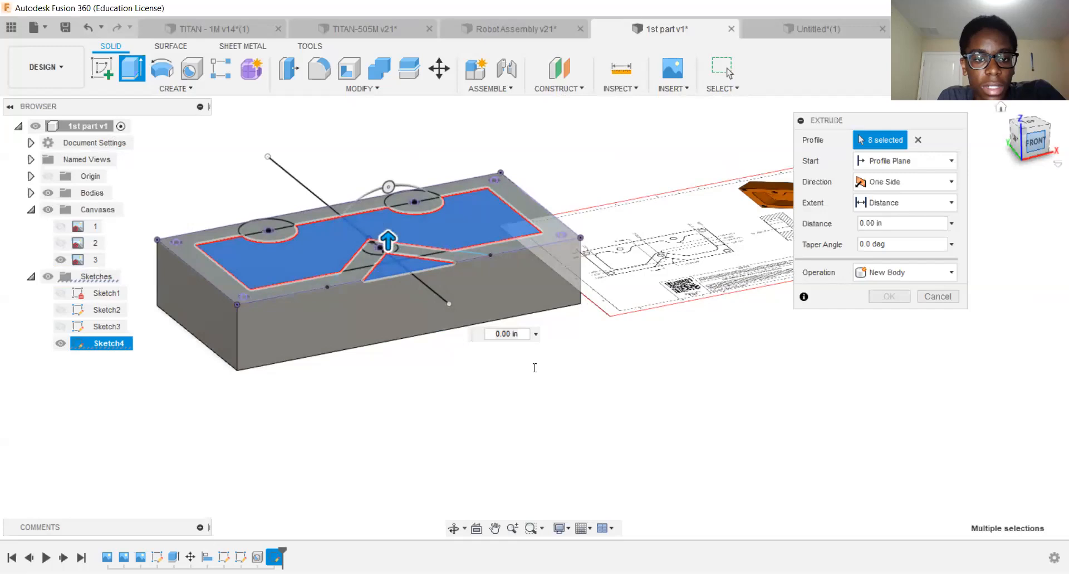
scroll(390, 244, "up", 3)
left_click_drag(399, 246, 401, 249)
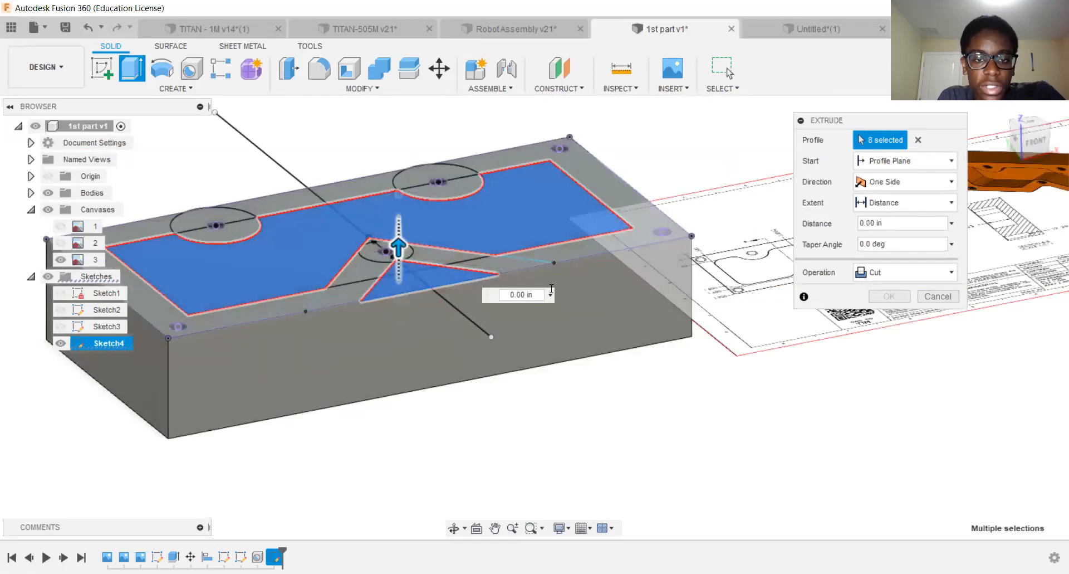
left_click(545, 290)
type("-")
key("Return")
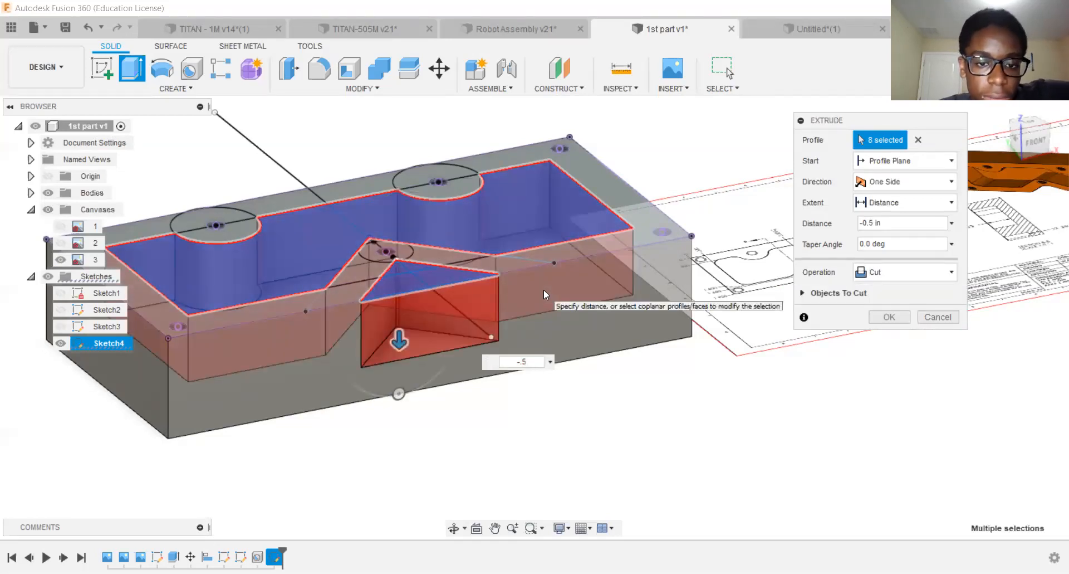
key("Return")
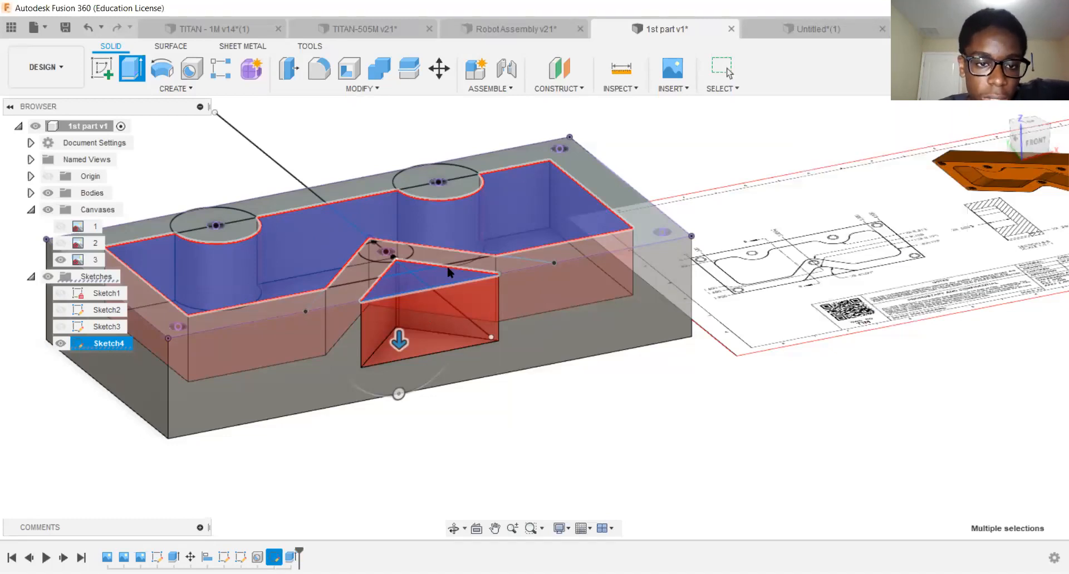
Inspect the cut pocket and triangular notch up close and from a higher front angle.
scroll(444, 262, "up", 3)
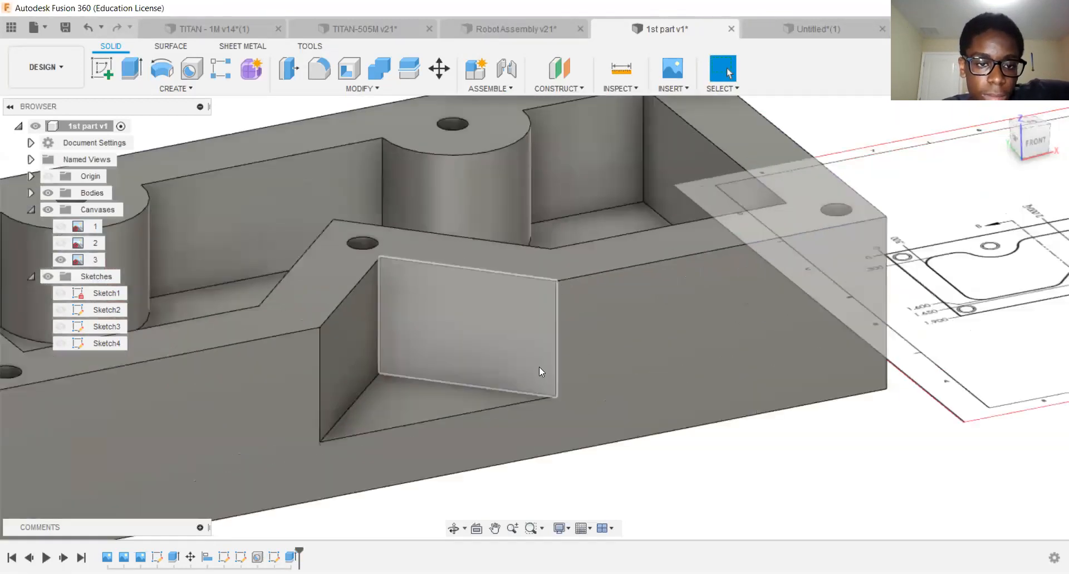
scroll(549, 375, "down", 2)
scroll(535, 437, "down", 3)
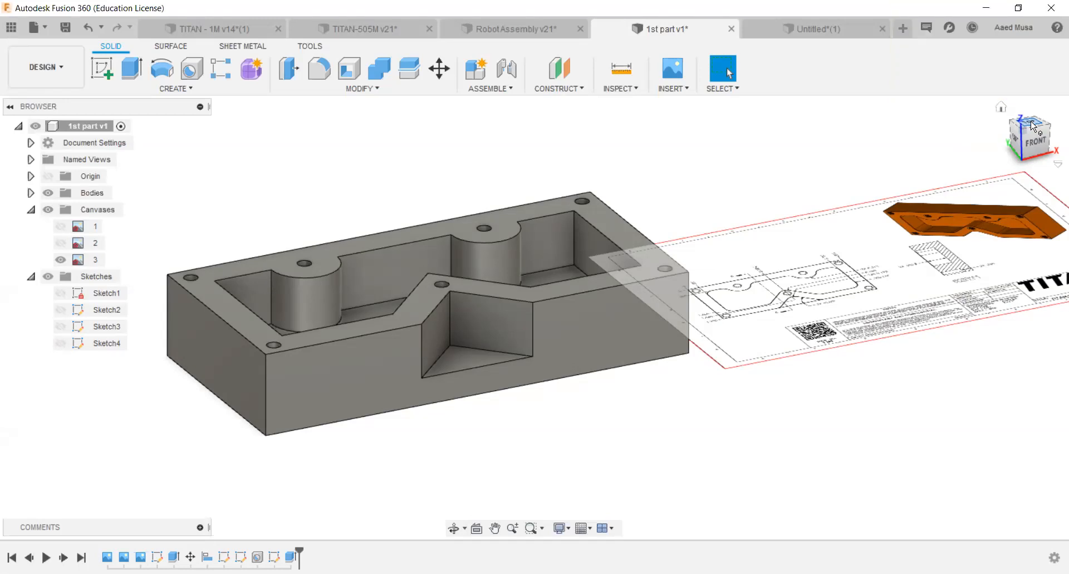
mouse_move(1040, 135)
left_mouse_down()
mouse_move(1050, 168)
mouse_move(1063, 157)
mouse_move(1041, 141)
left_mouse_up()
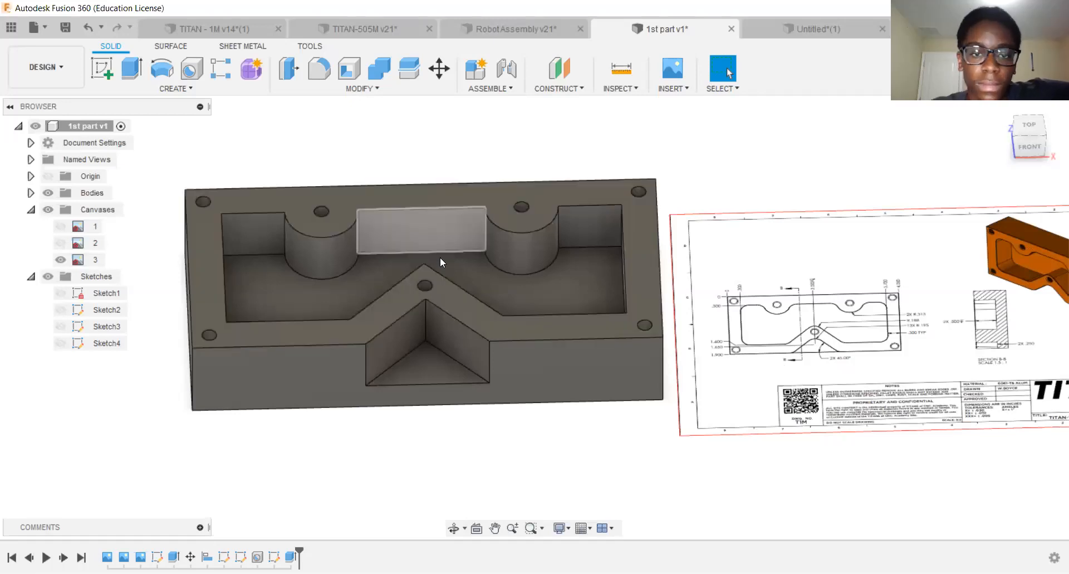
scroll(432, 295, "down", 2)
scroll(326, 271, "down", 2)
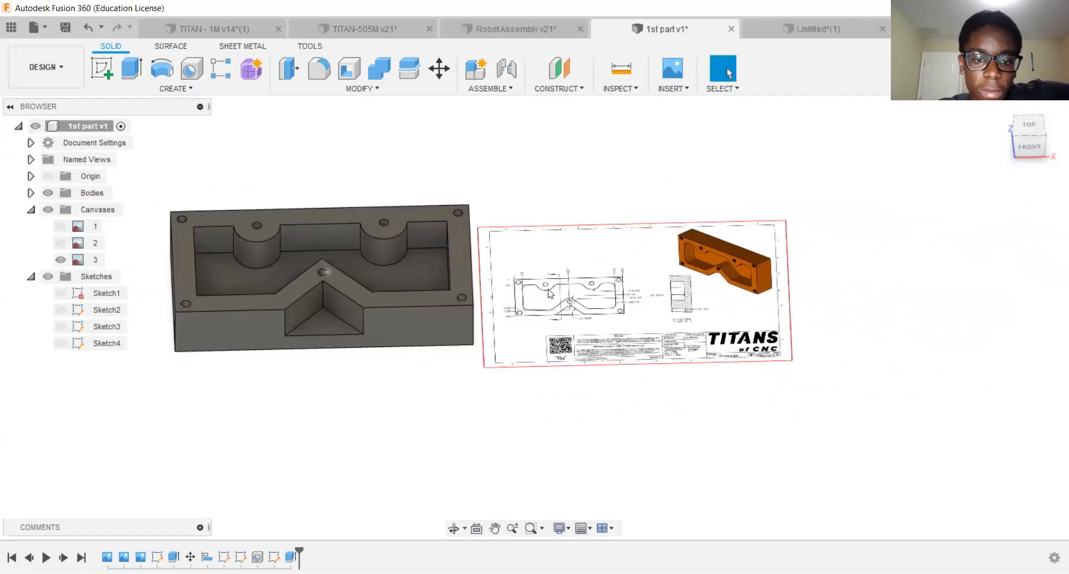
Examine the corner radius callouts for the pocket and the 45-degree walls in the reference drawing.
scroll(557, 305, "up", 3)
scroll(557, 305, "up", 4)
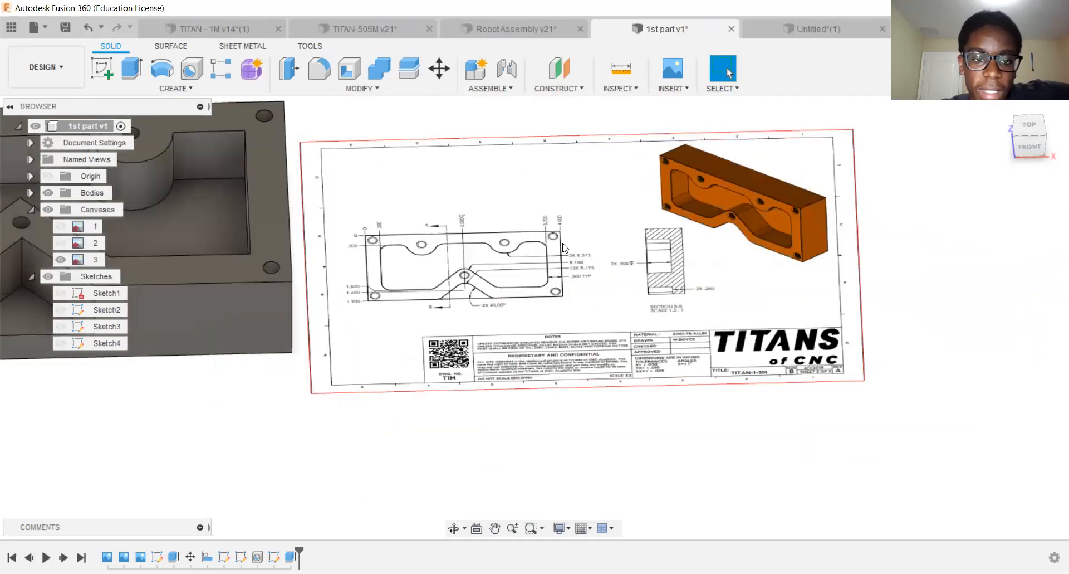
scroll(378, 234, "up", 3)
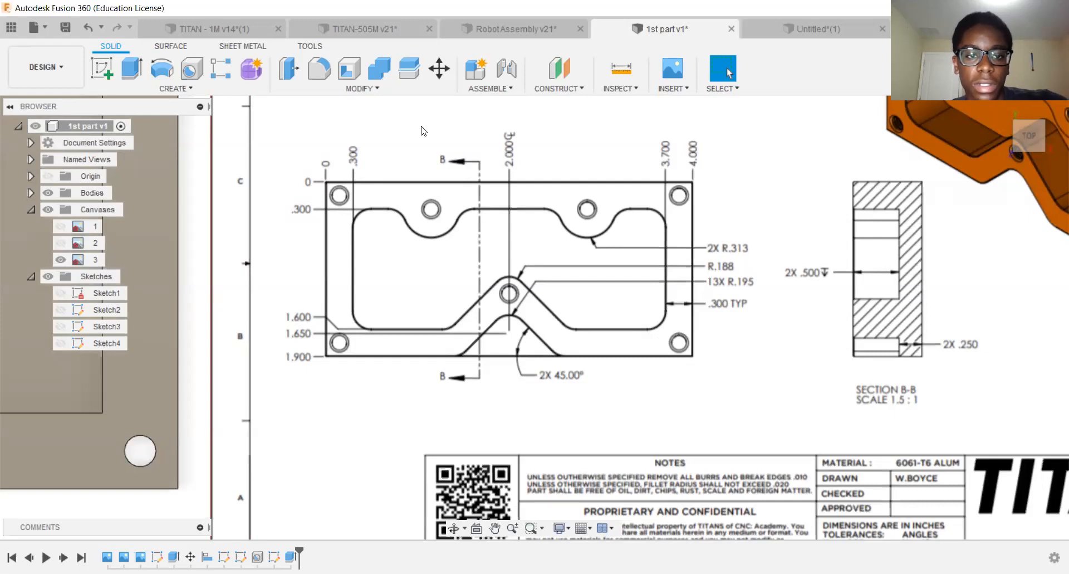
scroll(586, 296, "up", 2)
scroll(309, 209, "down", 2)
middle_click_drag(259, 217, 131, 231)
mouse_move(413, 280)
middle_mouse_down()
mouse_move(297, 244)
mouse_move(376, 264)
middle_mouse_up()
scroll(378, 264, "down", 1)
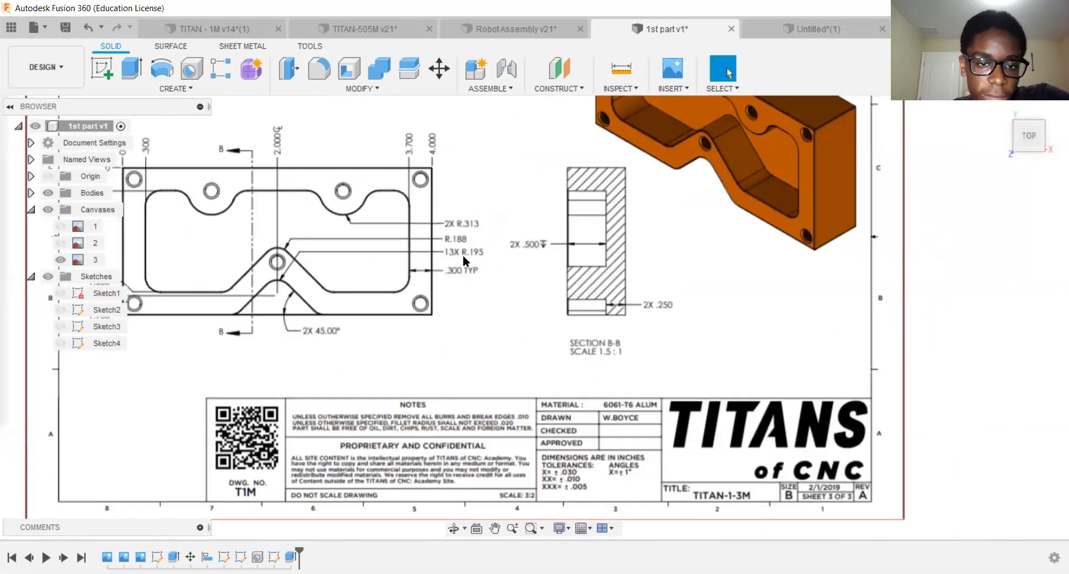
scroll(463, 255, "up", 3)
scroll(568, 255, "down", 2)
scroll(405, 295, "down", 1)
scroll(335, 284, "up", 2)
middle_click_drag(520, 233, 455, 209)
scroll(239, 228, "up", 3)
scroll(259, 224, "down", 3)
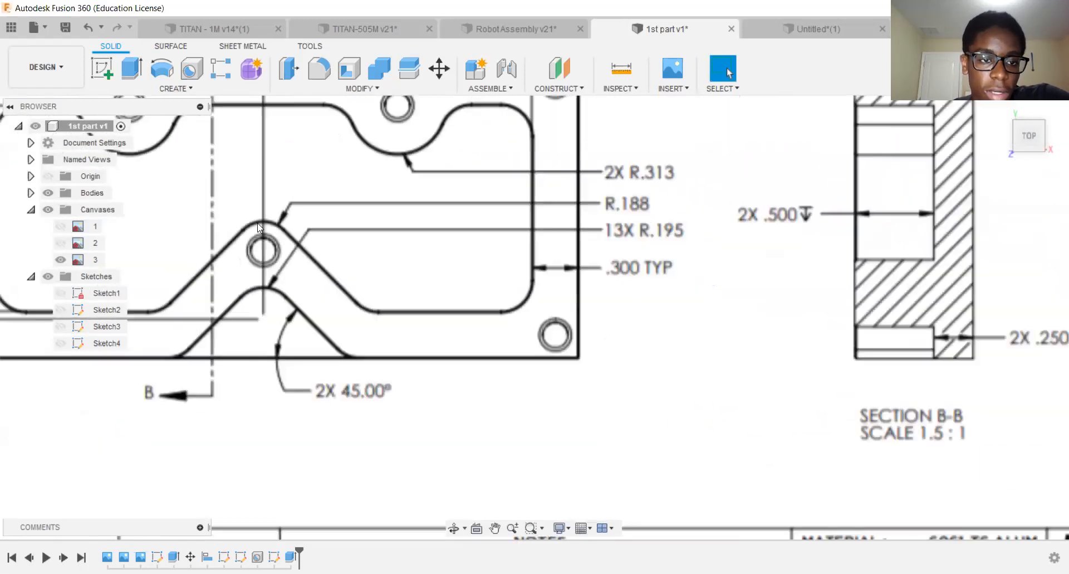
scroll(321, 212, "down", 2)
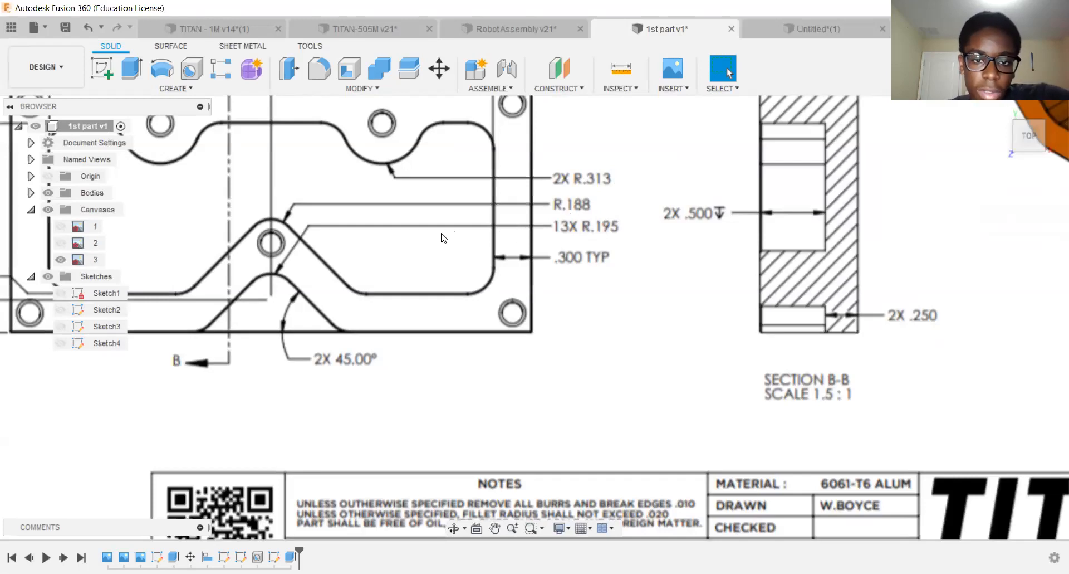
Fillet the vertical pocket edge at the peak behind the center hole with a 0.188 in radius.
middle_click_drag(364, 273, 656, 310)
scroll(623, 190, "down", 5)
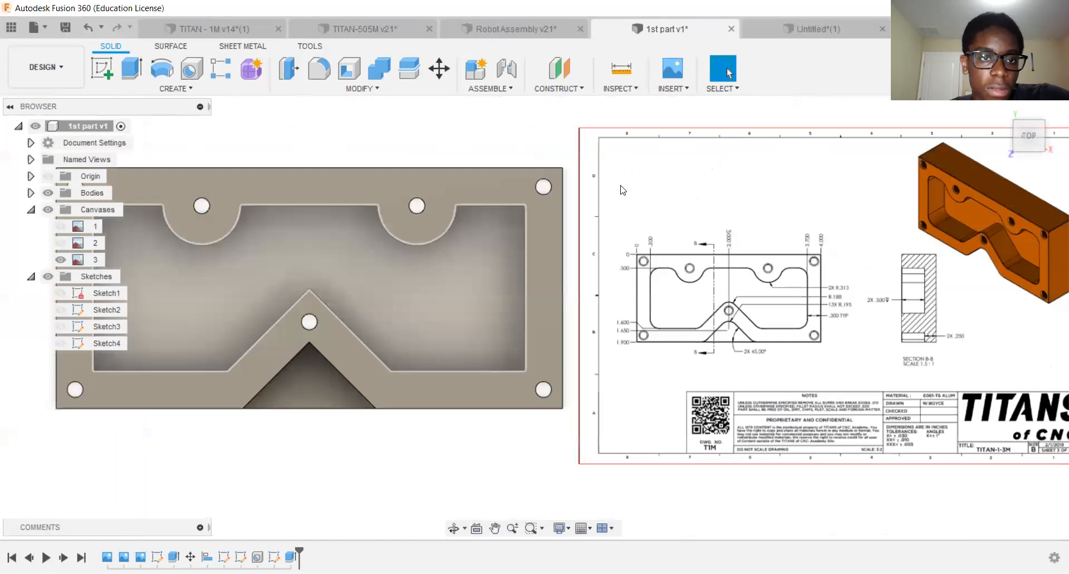
left_click(356, 88)
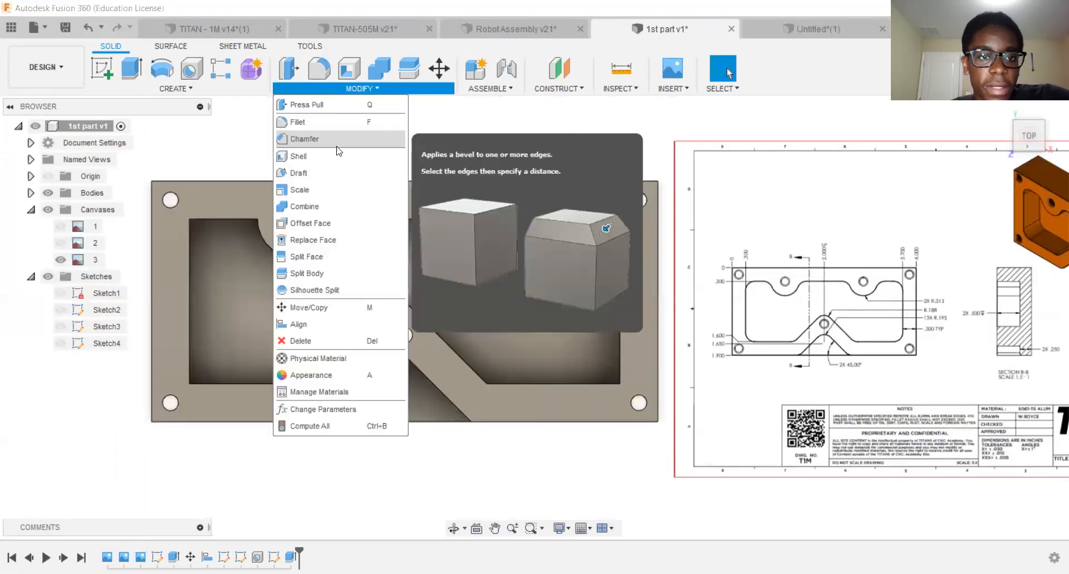
left_click(318, 124)
mouse_move(1029, 136)
left_mouse_down()
mouse_move(1035, 147)
mouse_move(8, 118)
mouse_move(67, 100)
mouse_move(1031, 136)
mouse_move(1019, 154)
mouse_move(1040, 138)
mouse_move(1021, 134)
mouse_move(1055, 134)
left_mouse_up()
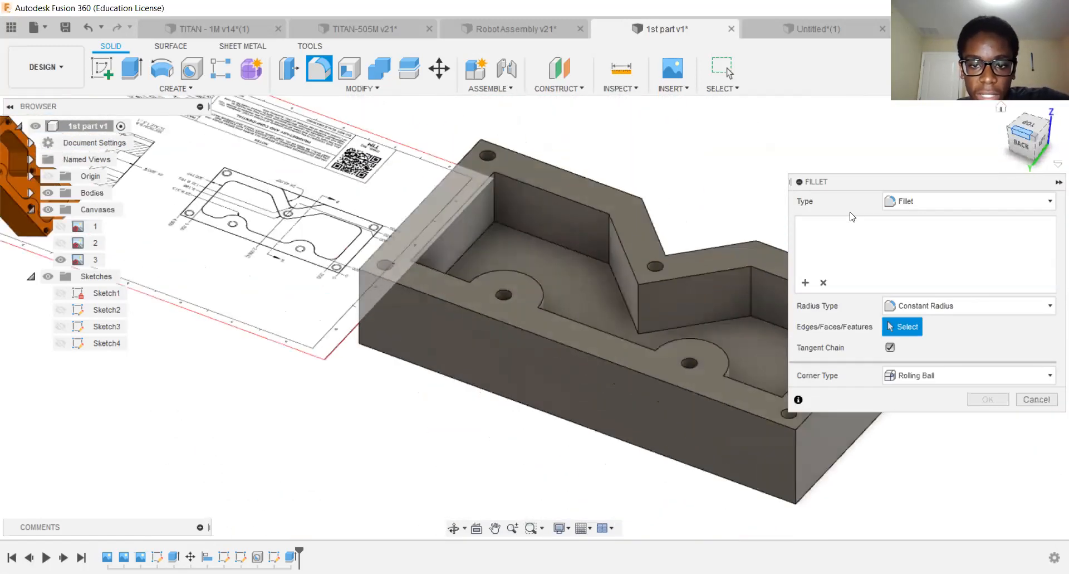
scroll(480, 315, "up", 5)
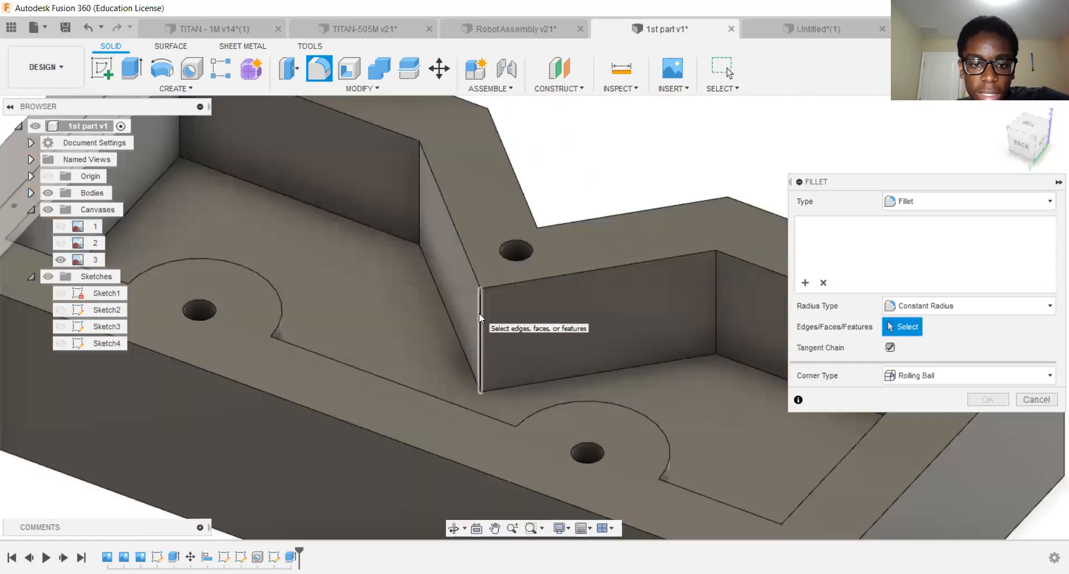
left_click(480, 316)
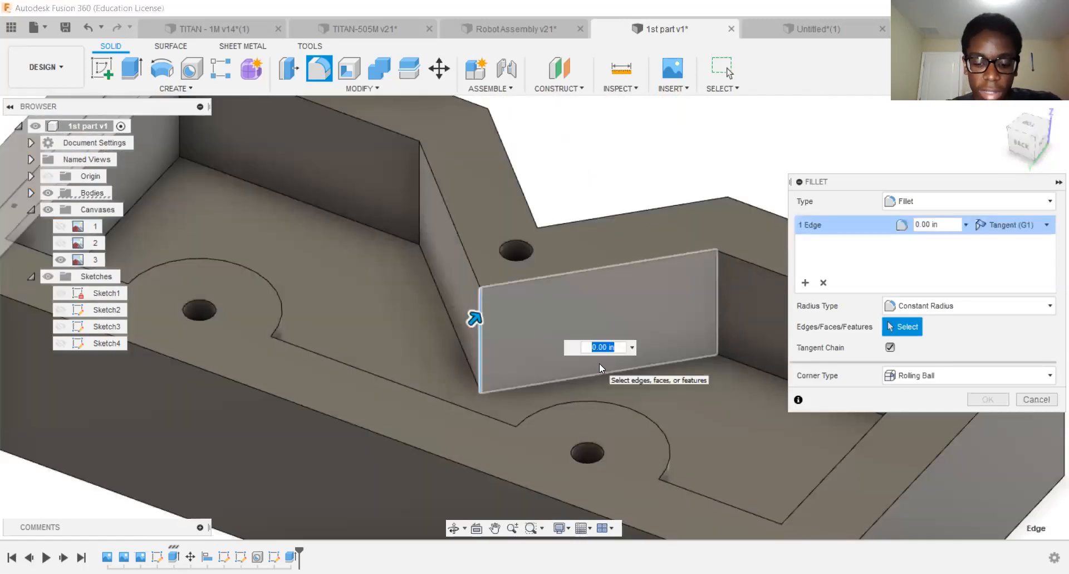
type(".1")
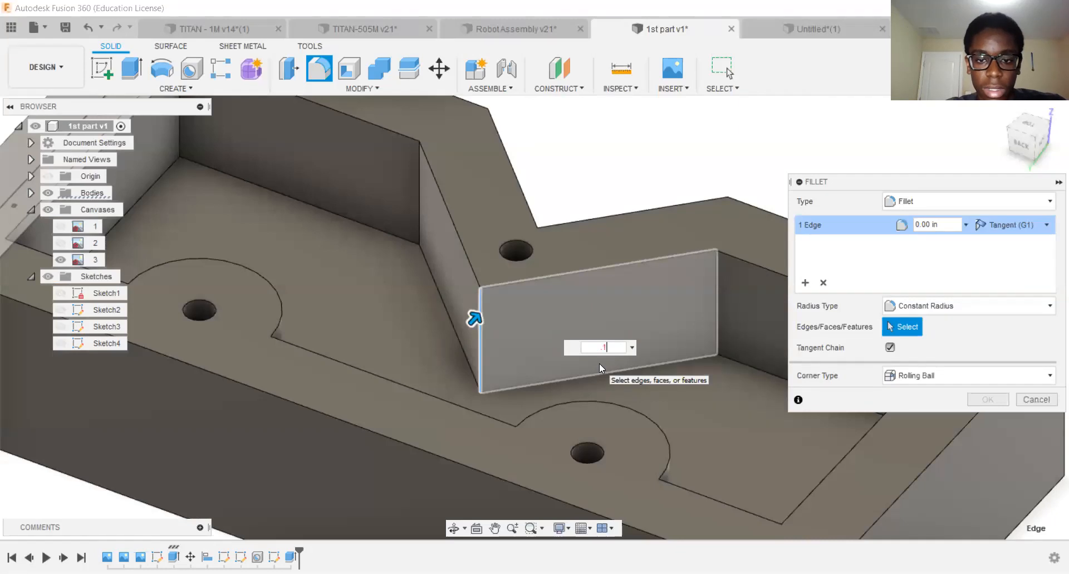
type("88")
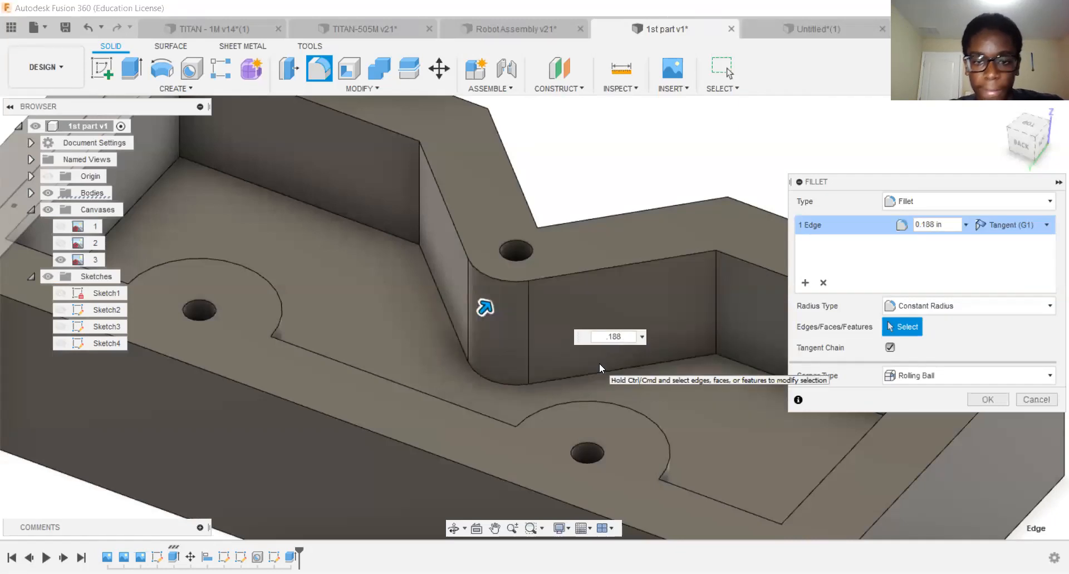
key("Return")
Examine the fillet radius callouts and the corners they point to in the reference drawing's front view.
scroll(573, 224, "down", 2)
scroll(572, 224, "down", 3)
left_click(1032, 130)
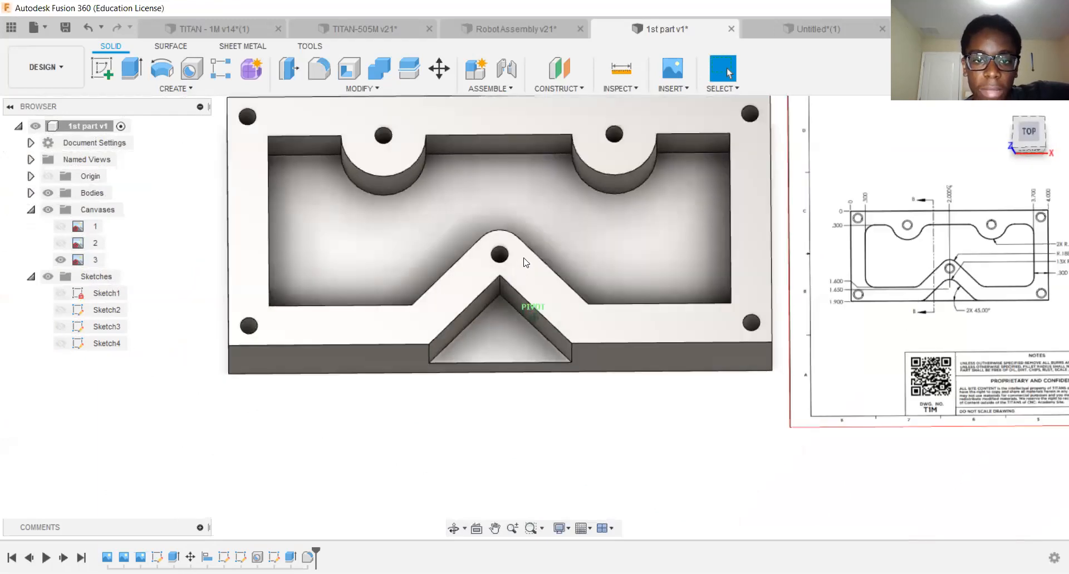
middle_click_drag(523, 261, 79, 244)
scroll(504, 250, "up", 5)
mouse_move(496, 251)
middle_mouse_down()
mouse_move(362, 240)
mouse_move(323, 270)
mouse_move(222, 270)
middle_mouse_up()
scroll(368, 240, "down", 1)
scroll(409, 278, "up", 2)
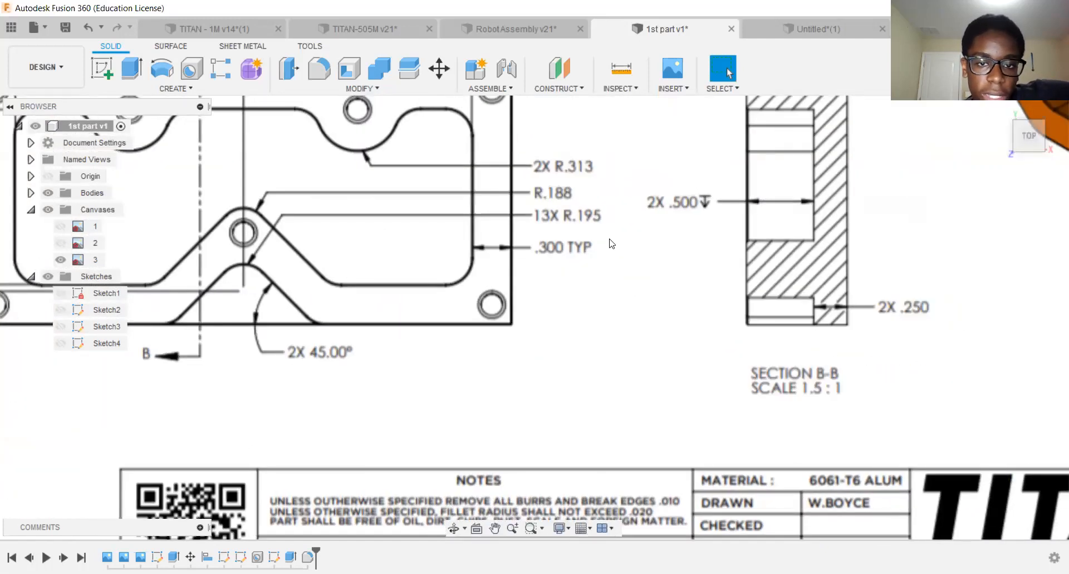
scroll(198, 250, "up", 1)
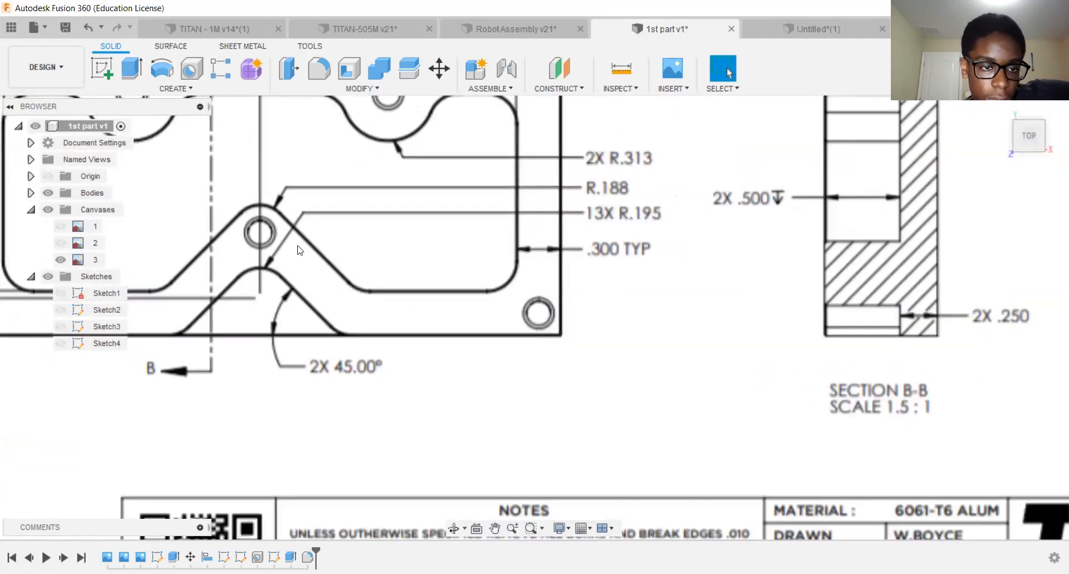
scroll(390, 232, "down", 2)
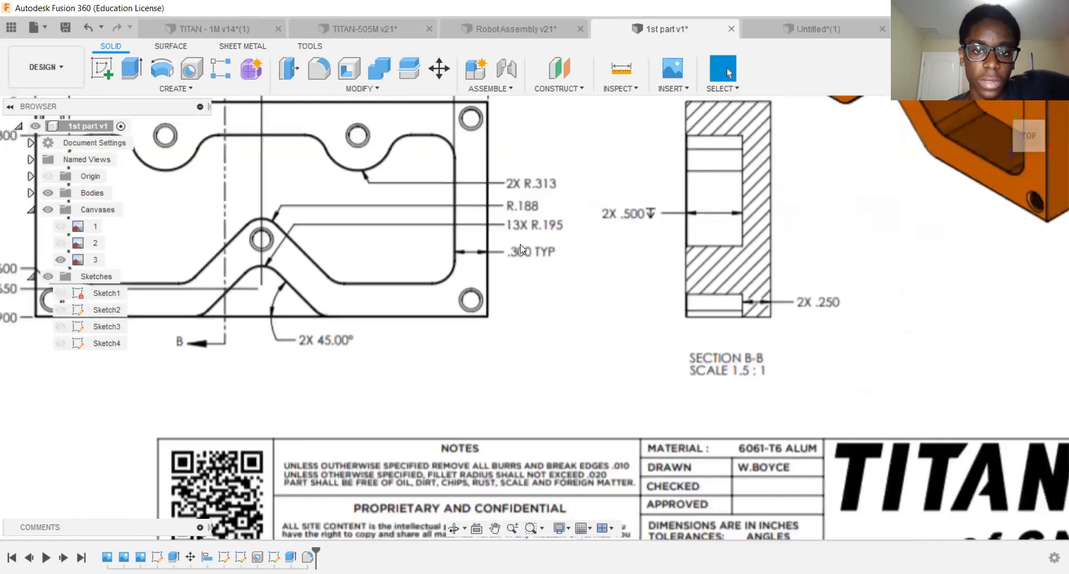
scroll(520, 244, "down", 1)
scroll(515, 229, "down", 1)
scroll(451, 199, "down", 1)
scroll(449, 200, "up", 2)
mouse_move(374, 219)
middle_mouse_down()
mouse_move(409, 232)
mouse_move(653, 195)
middle_mouse_up()
scroll(255, 203, "up", 1)
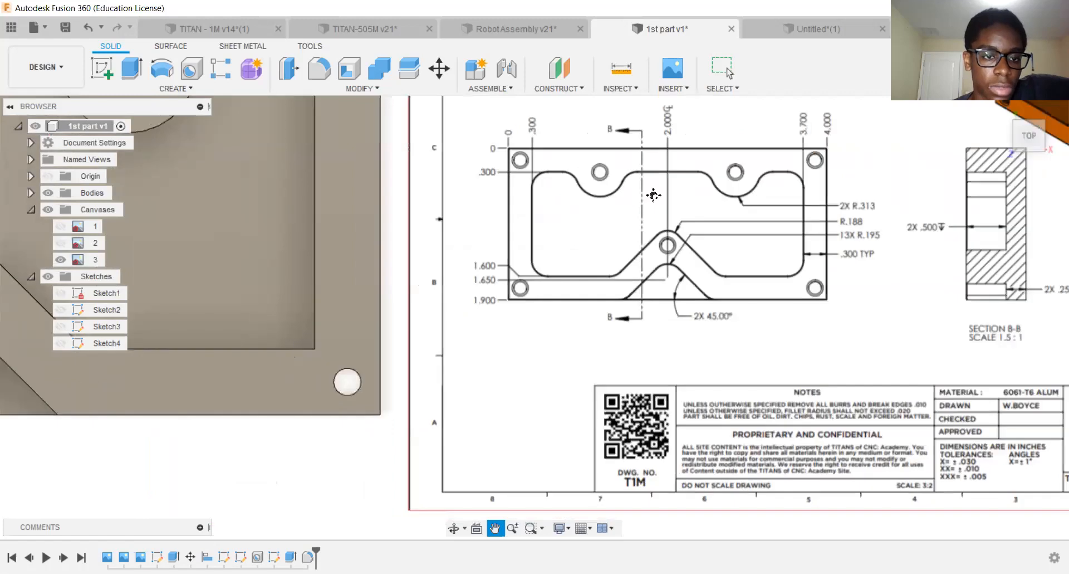
scroll(814, 269, "down", 4)
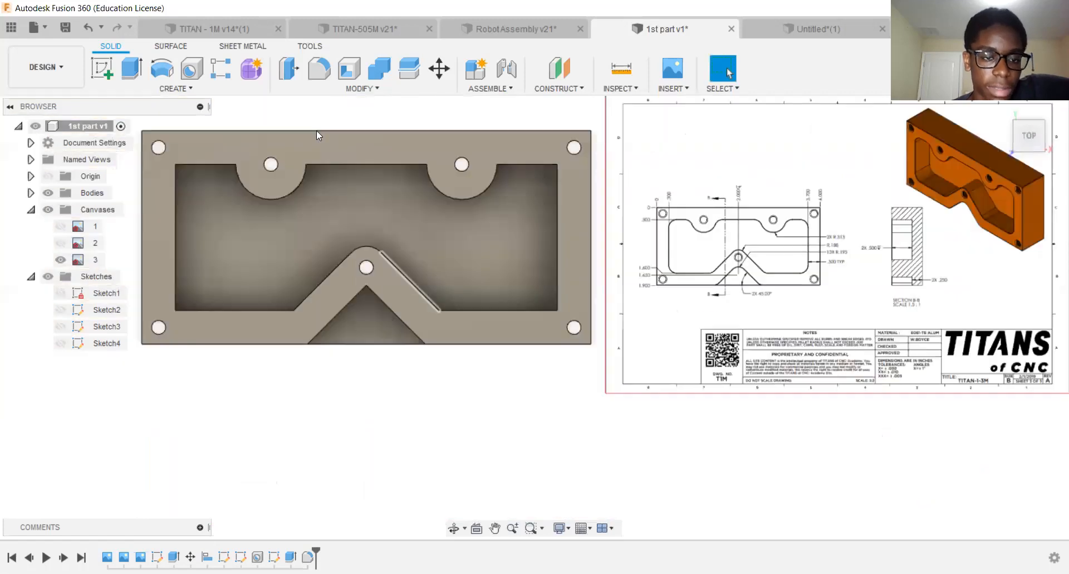
Start a new Fillet and select the three vertical edges of the triangular notch.
left_click(338, 88)
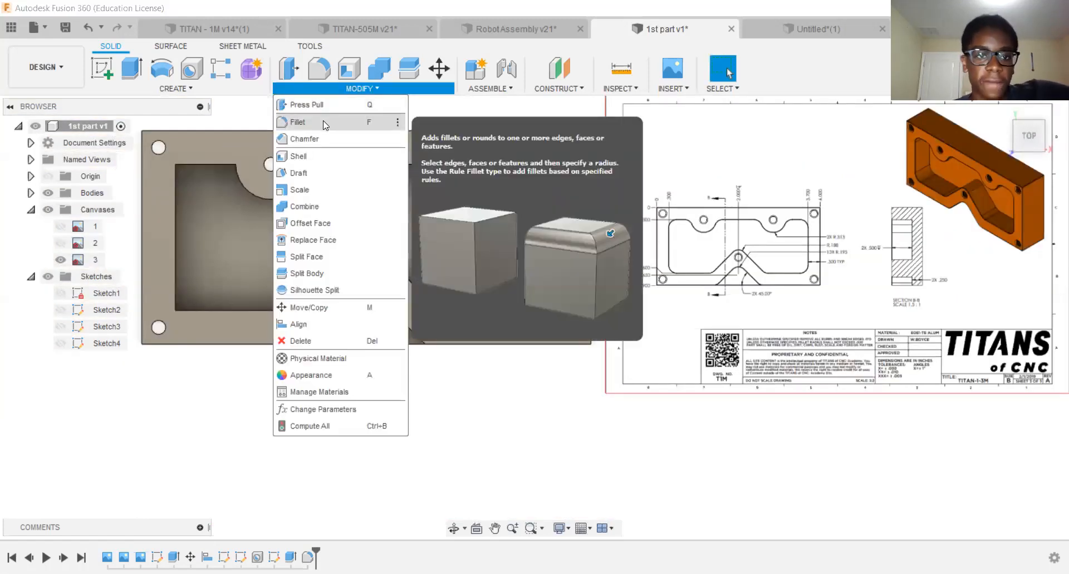
left_click(323, 122)
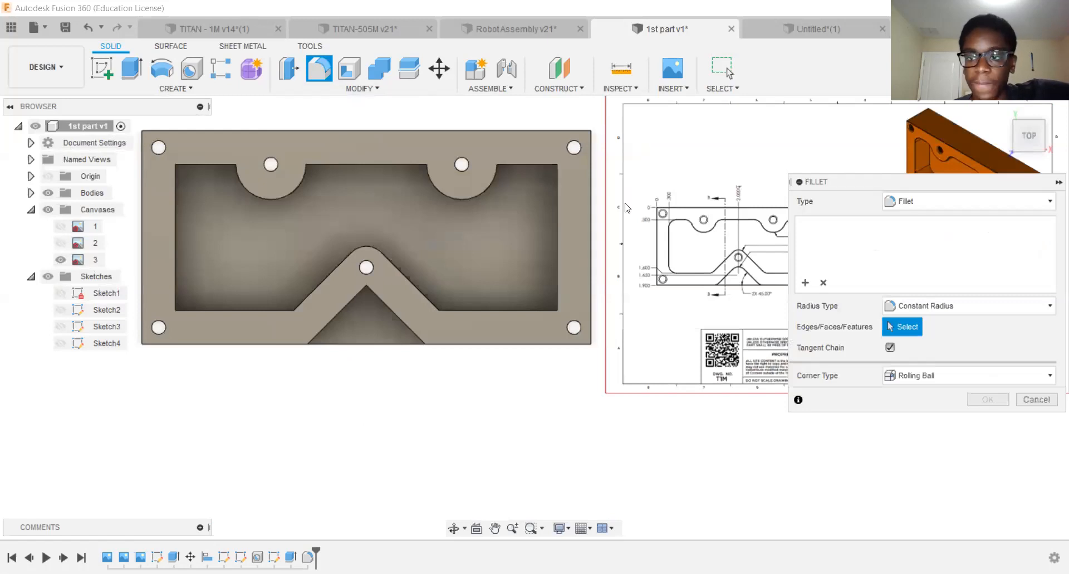
left_click_drag(1029, 146, 1031, 112)
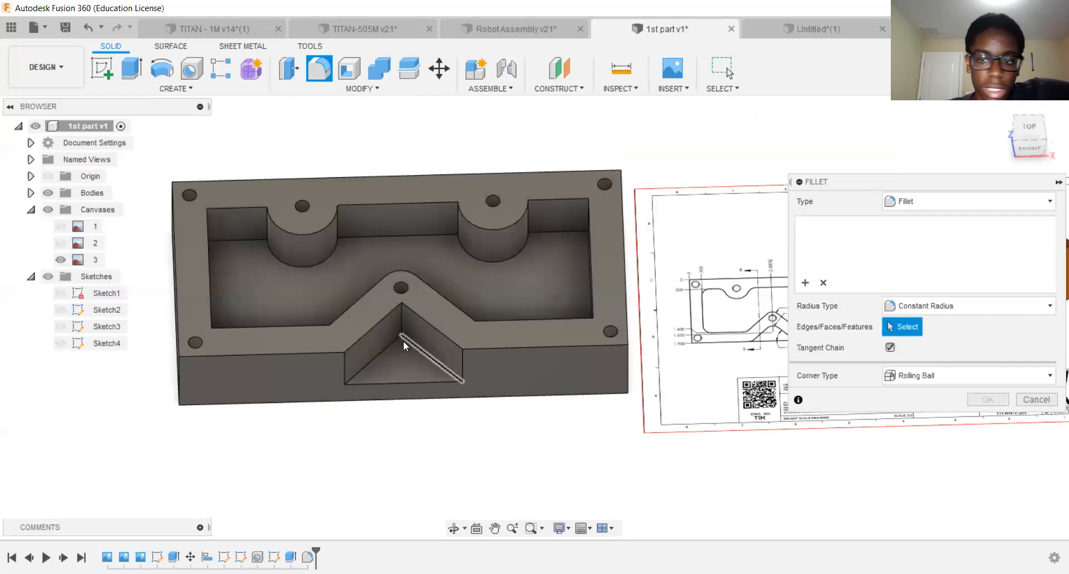
scroll(402, 320, "up", 2)
scroll(402, 323, "up", 2)
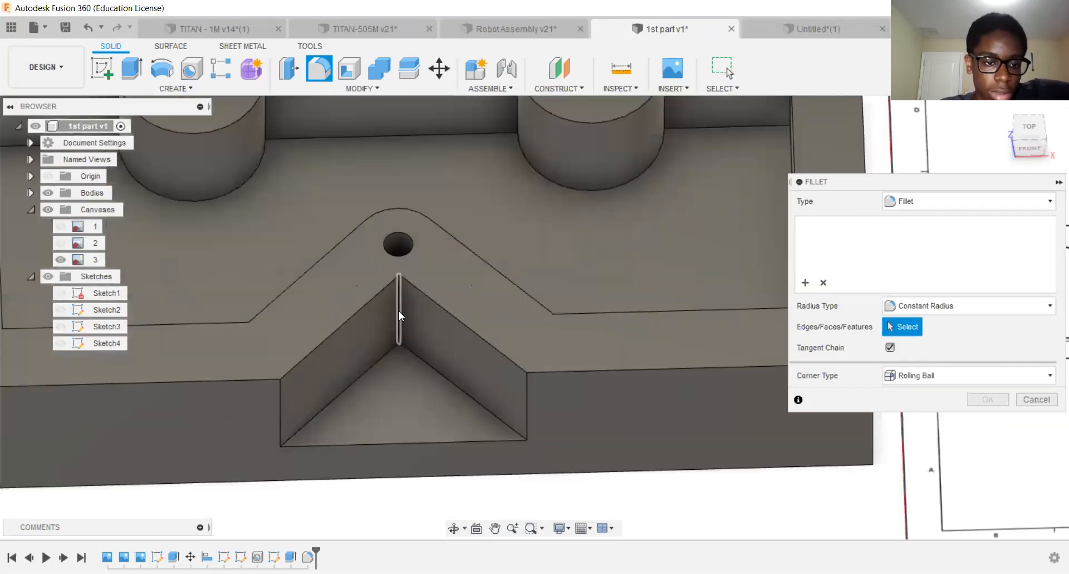
left_click(400, 312)
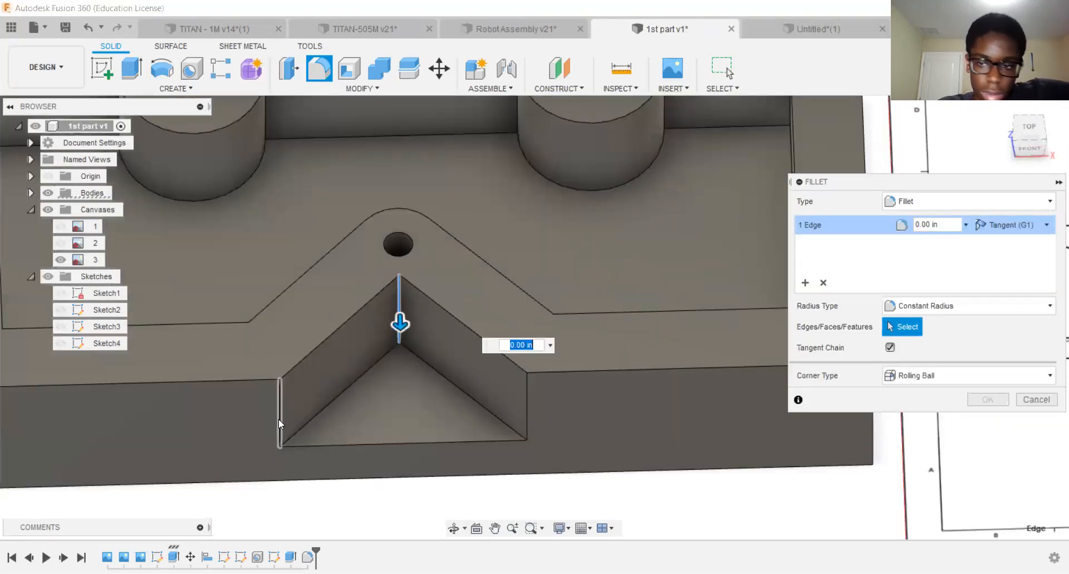
left_click(278, 419)
left_click(596, 418)
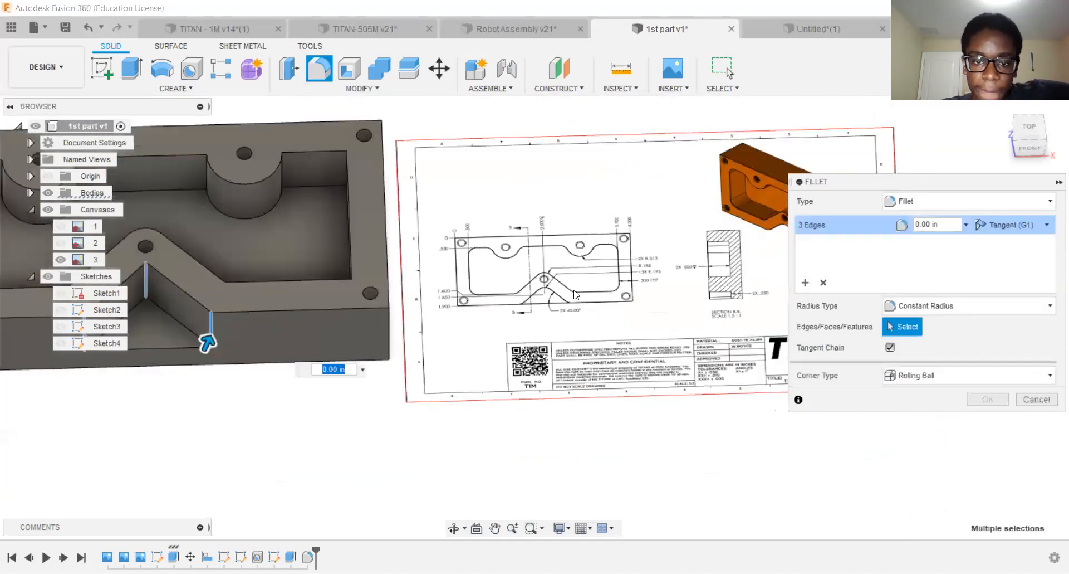
Add the four vertical edges where the two round bosses meet the pocket's back wall to the fillet selection.
scroll(570, 297, "up", 3)
scroll(570, 295, "down", 2)
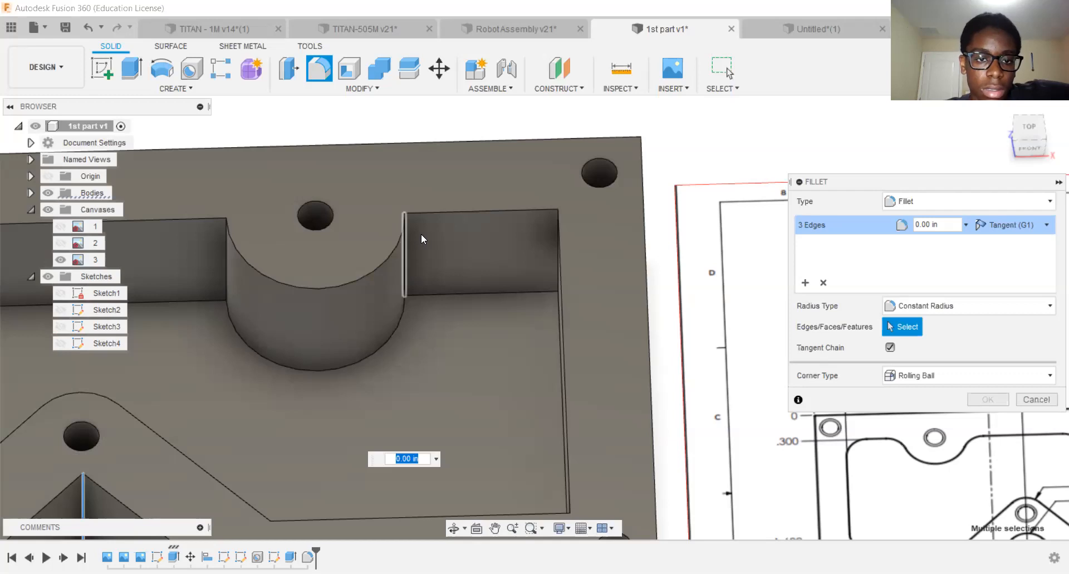
left_click(421, 233)
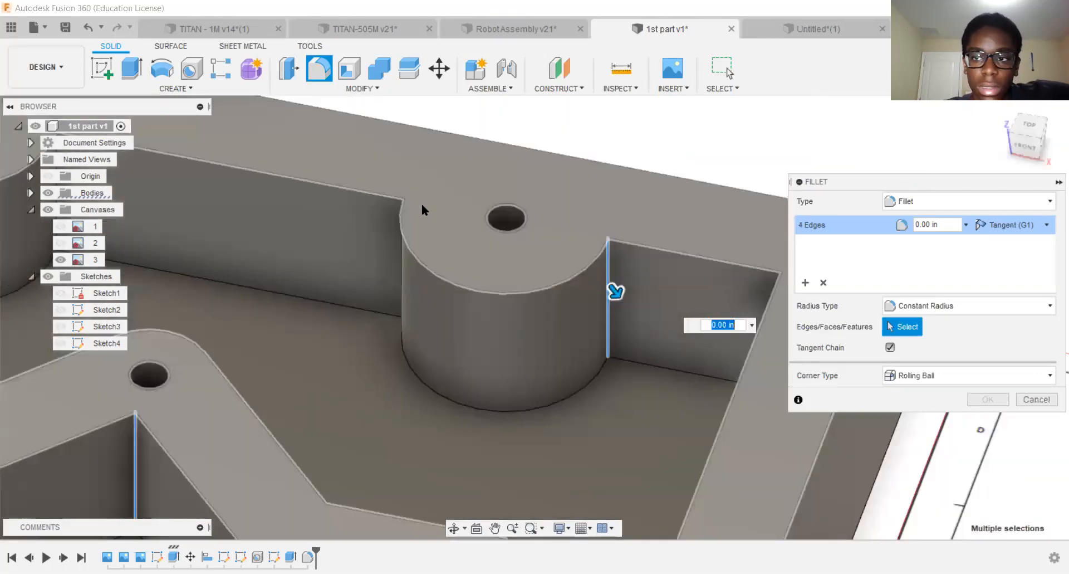
left_click(1030, 135)
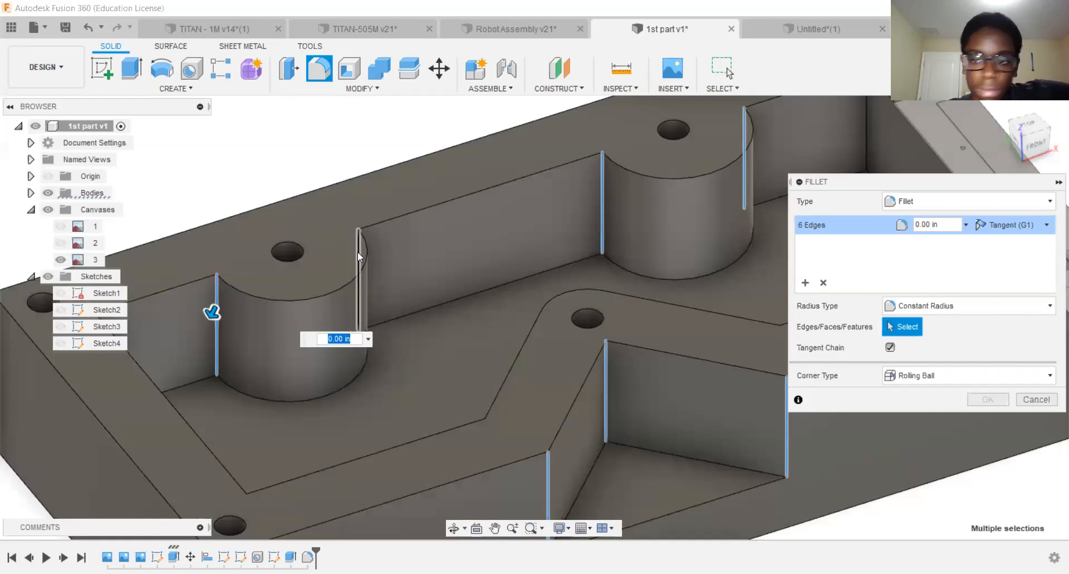
left_click(358, 255)
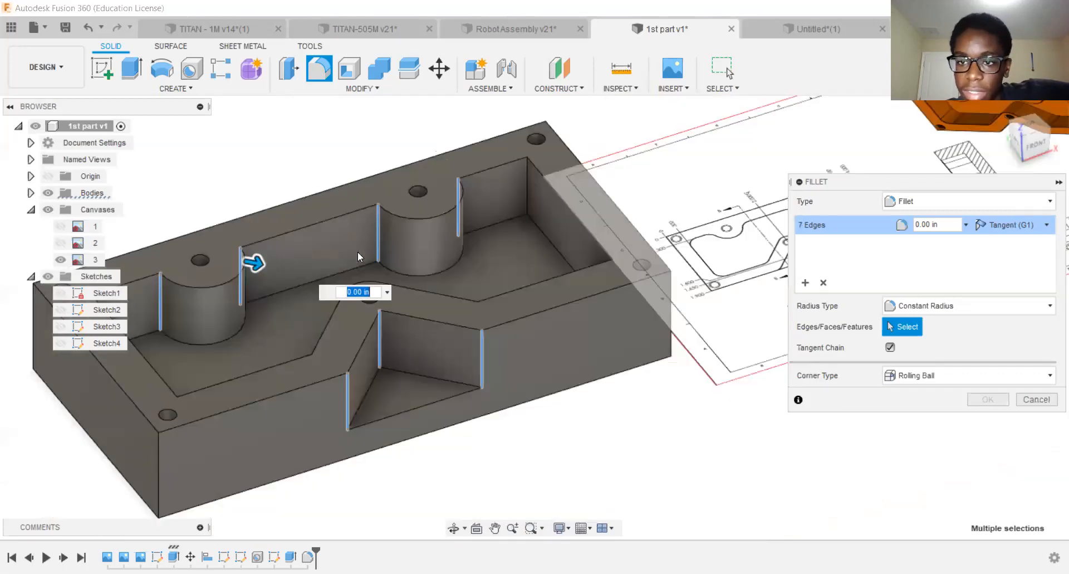
Add the four vertical outer corner edges of the pocket to the fillet selection.
mouse_move(358, 255)
middle_mouse_down("shift")
mouse_move(579, 262)
mouse_move(548, 273)
middle_mouse_up("shift")
middle_click_drag(734, 428, 258, 295, "shift")
scroll(478, 164, "up", 3)
left_click(477, 165)
scroll(502, 213, "down", 3)
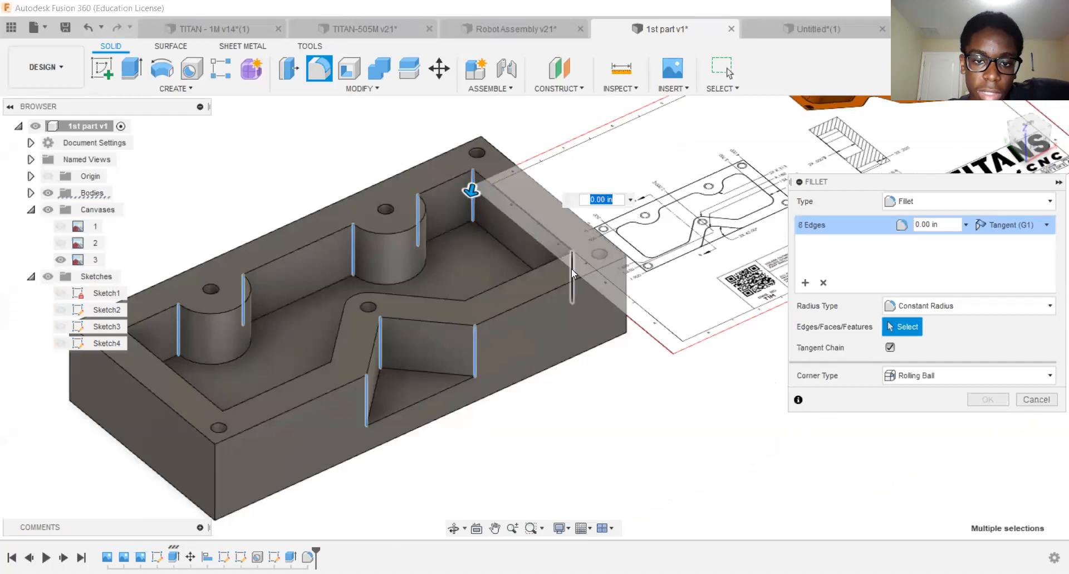
left_click(571, 268)
scroll(295, 406, "up", 3)
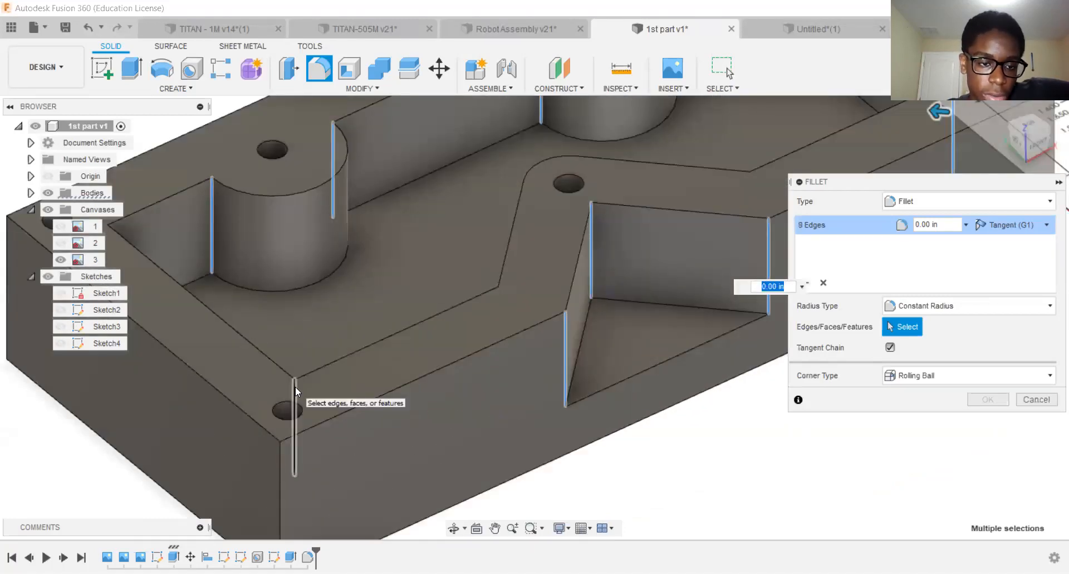
left_click(295, 386)
middle_click_drag(296, 386, 252, 275, "shift")
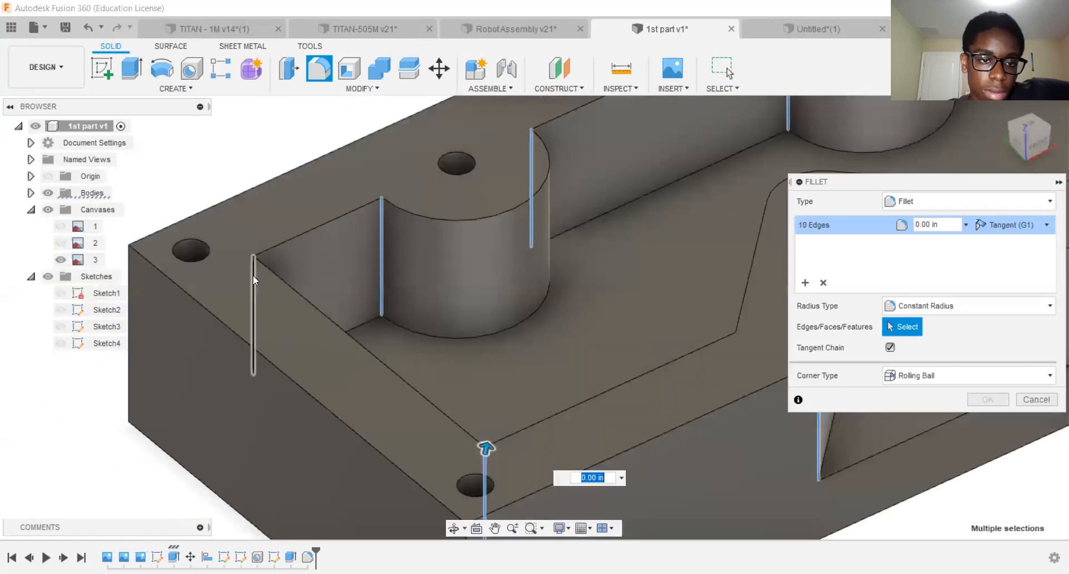
left_click(253, 275)
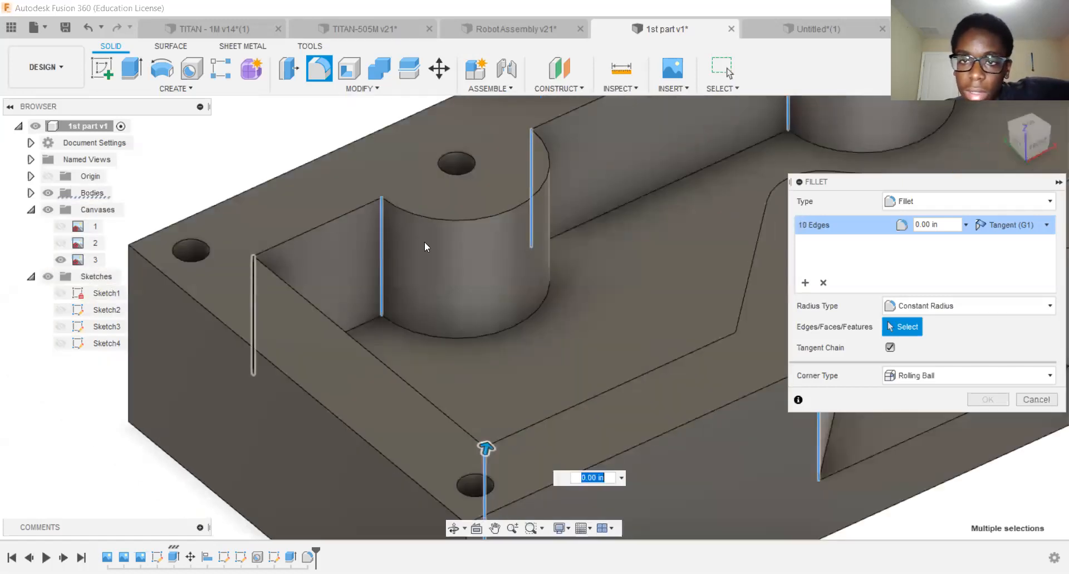
Add the two vertical pocket edges at the feet of the angled walls to the fillet selection and check the drawing's corner radius callout.
scroll(400, 252, "down", 3)
scroll(401, 255, "down", 2)
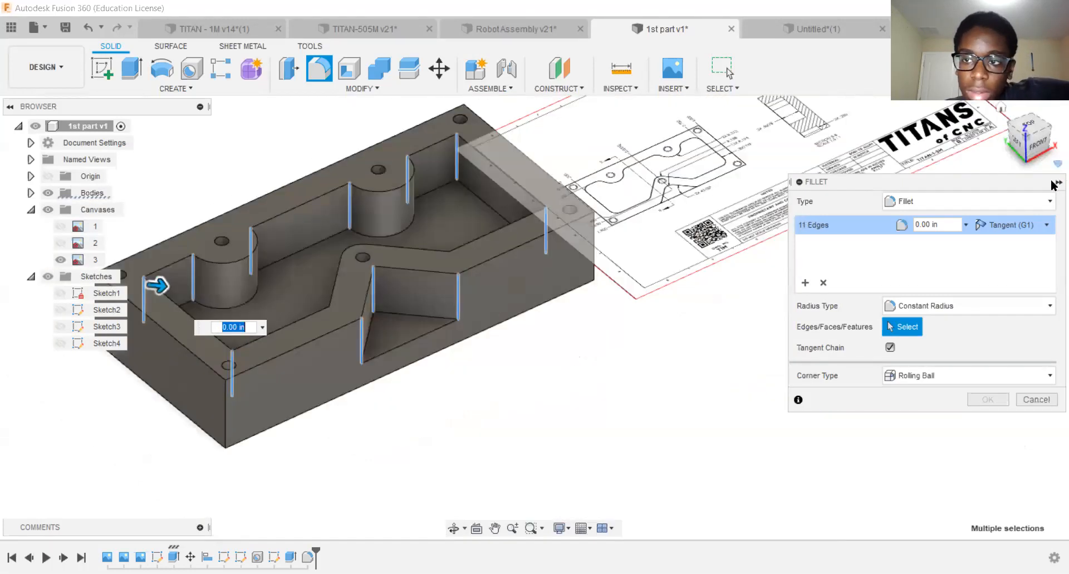
left_click_drag(1029, 129, 910, 167)
middle_click_drag(443, 346, 529, 352)
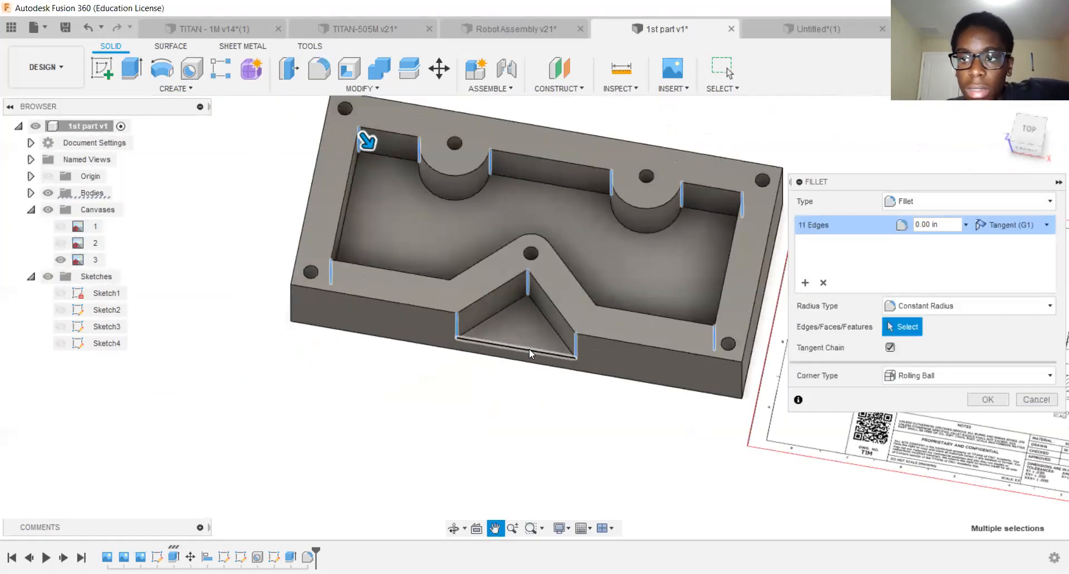
left_click(1027, 138)
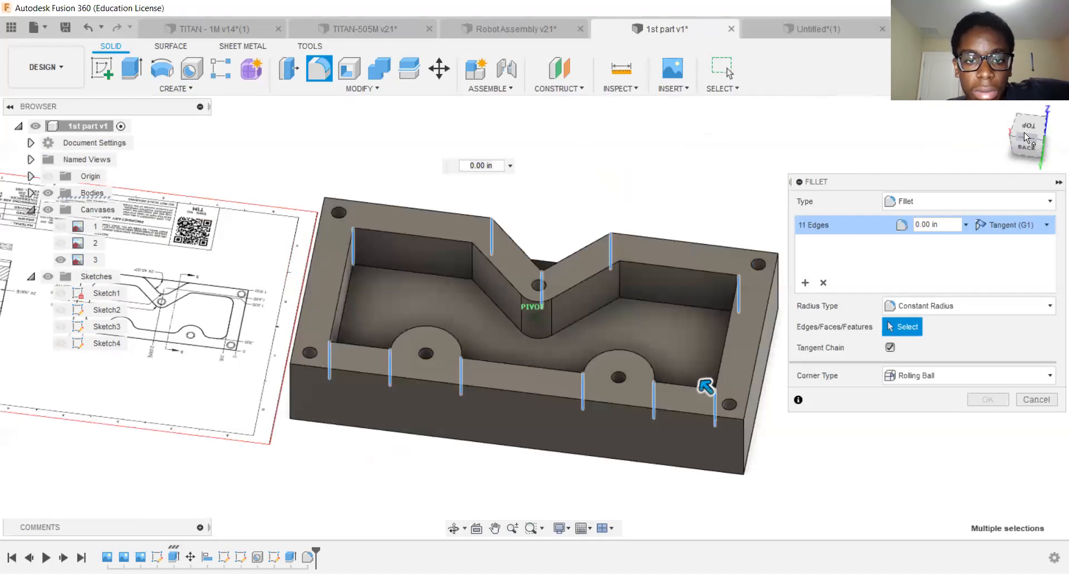
left_click(474, 255)
middle_click_drag(620, 275, 465, 275)
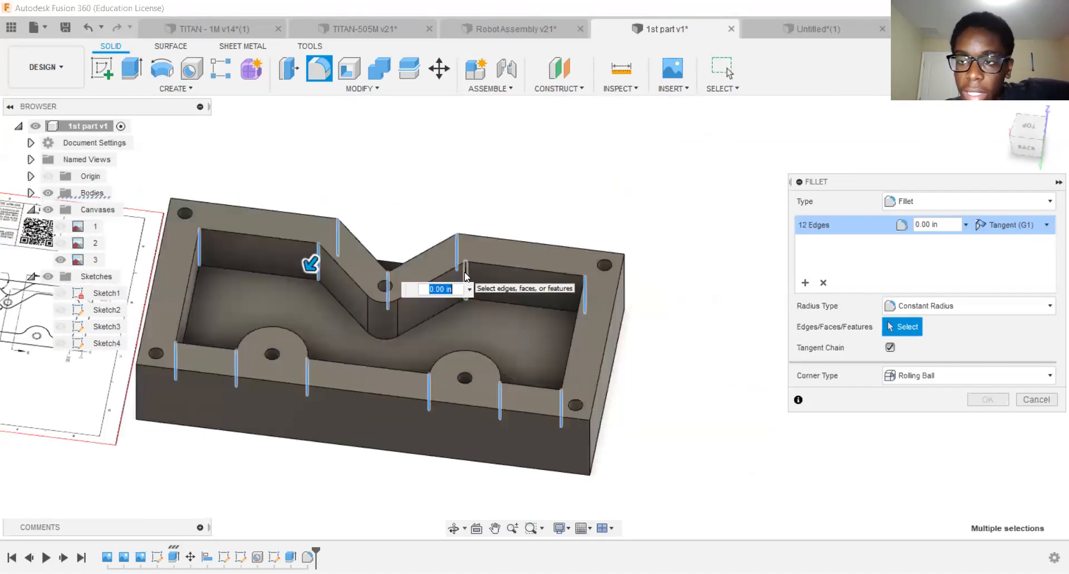
left_click(466, 274)
middle_click_drag(465, 274, 926, 166, "shift")
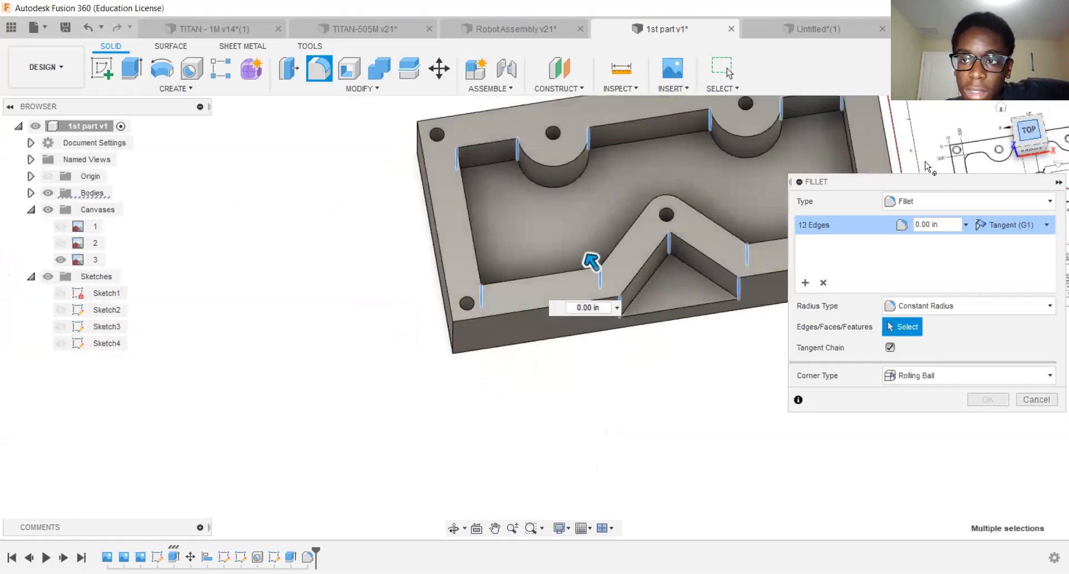
middle_click_drag(366, 315, 93, 418)
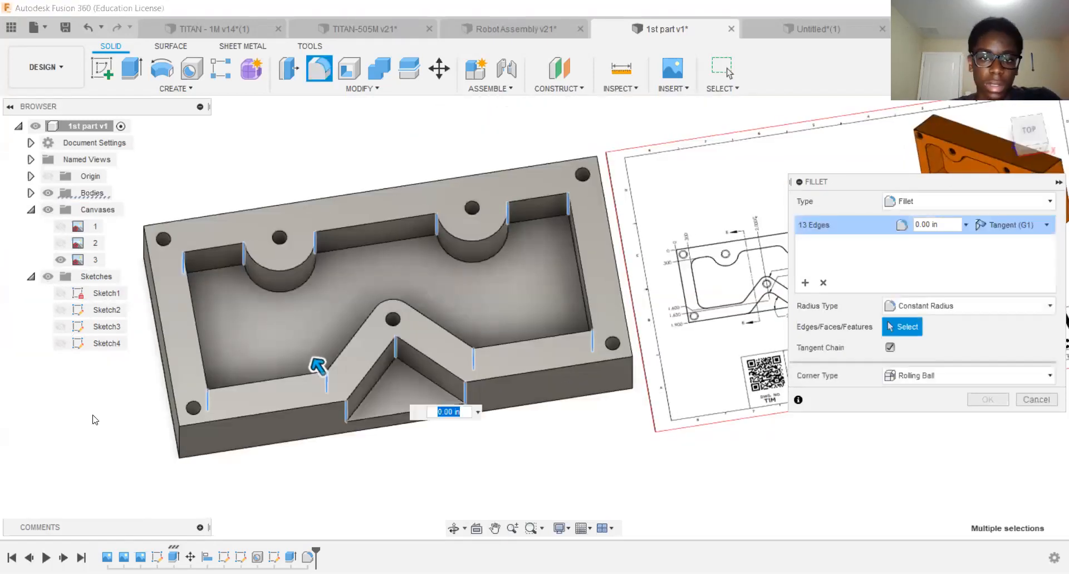
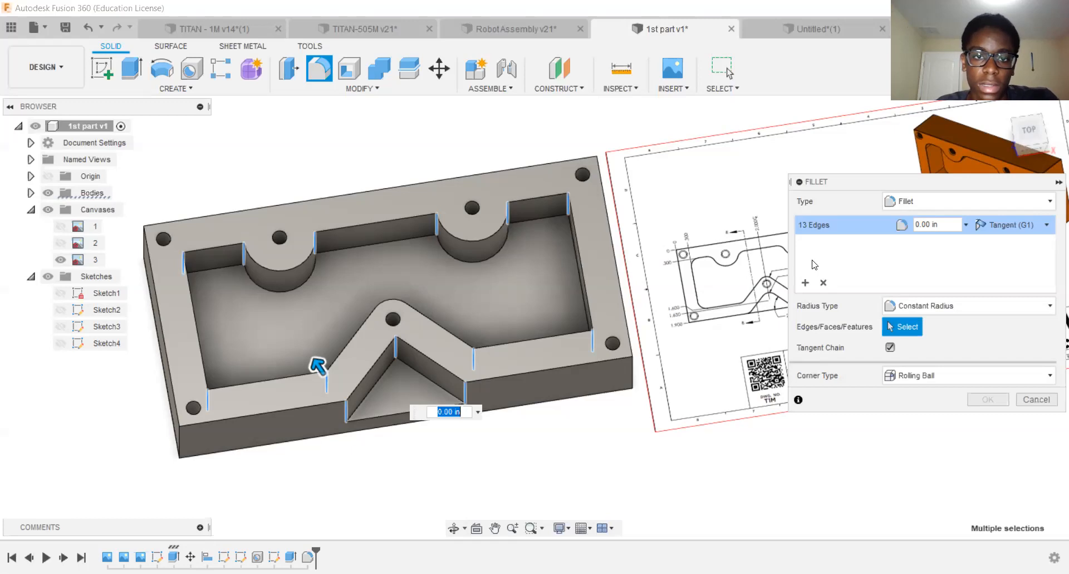
middle_click_drag(774, 264, 290, 252)
scroll(388, 249, "up", 5)
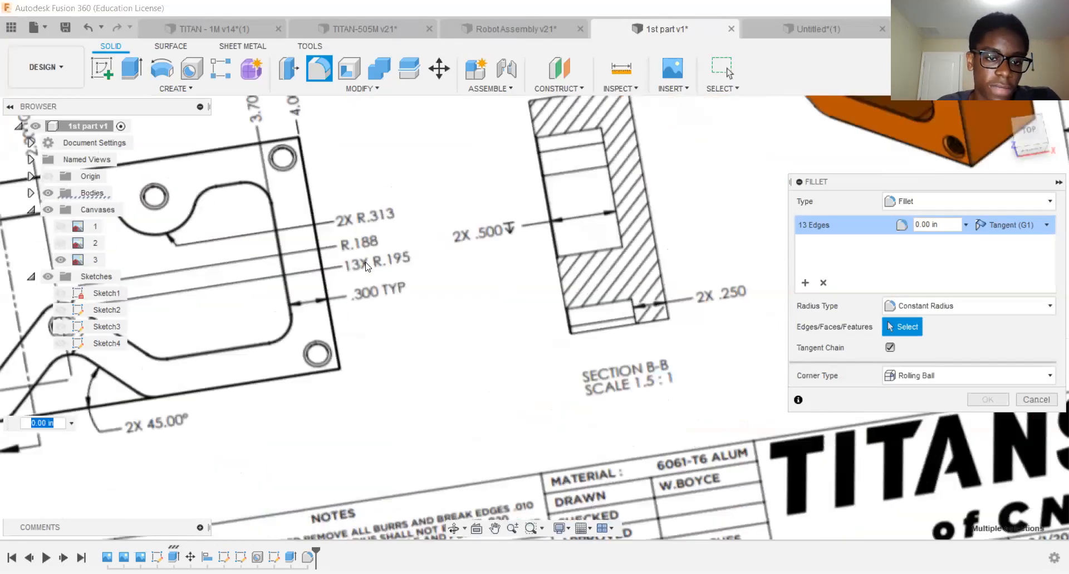
Set the radius of the 13 selected pocket and notch edges to 0.195 in and complete the fillet.
scroll(335, 281, "down", 5)
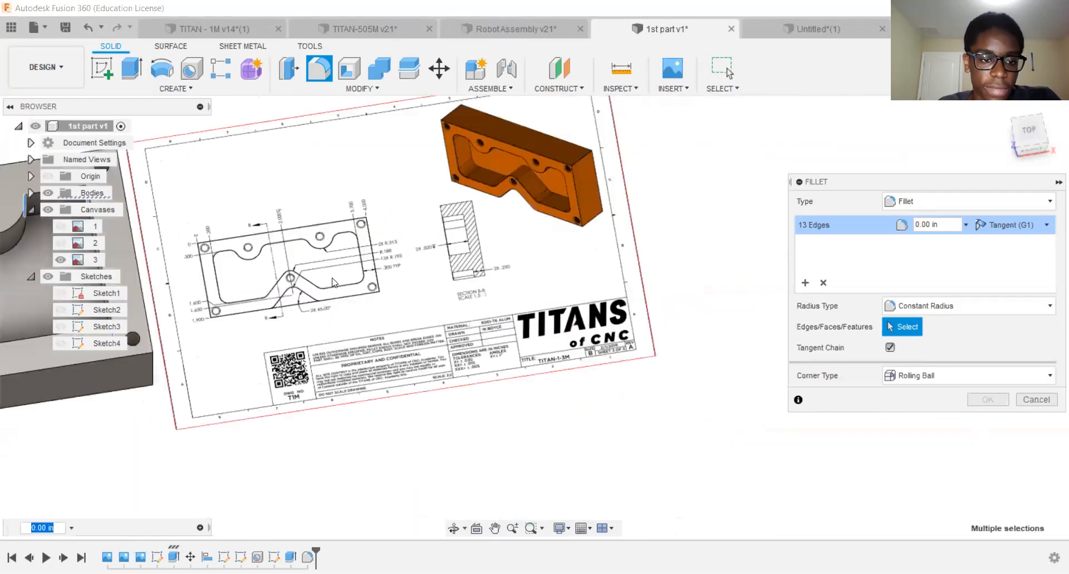
scroll(333, 282, "down", 1)
middle_click_drag(333, 282, 652, 285)
type(".19")
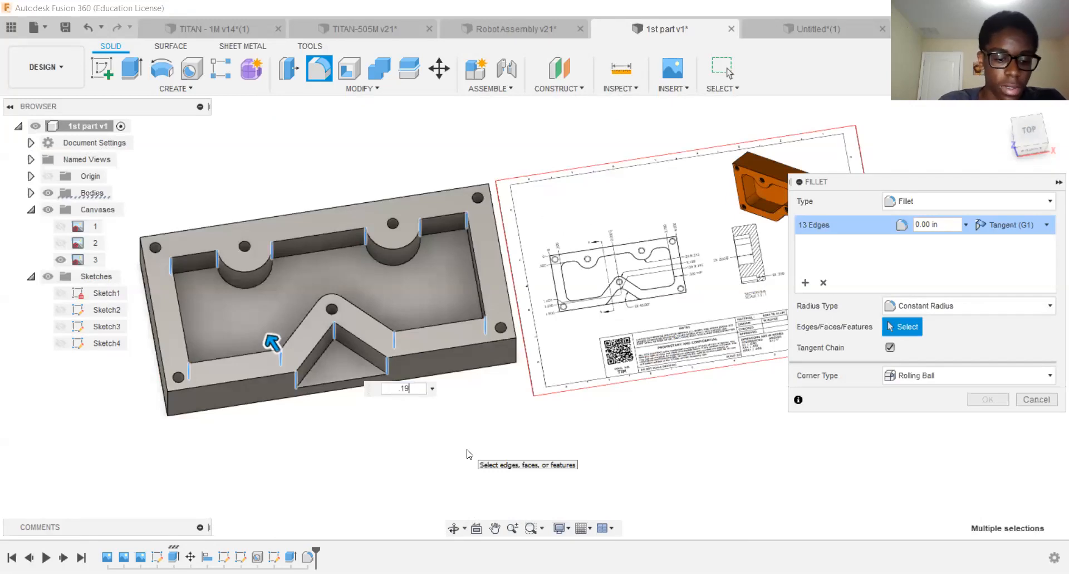
type("5")
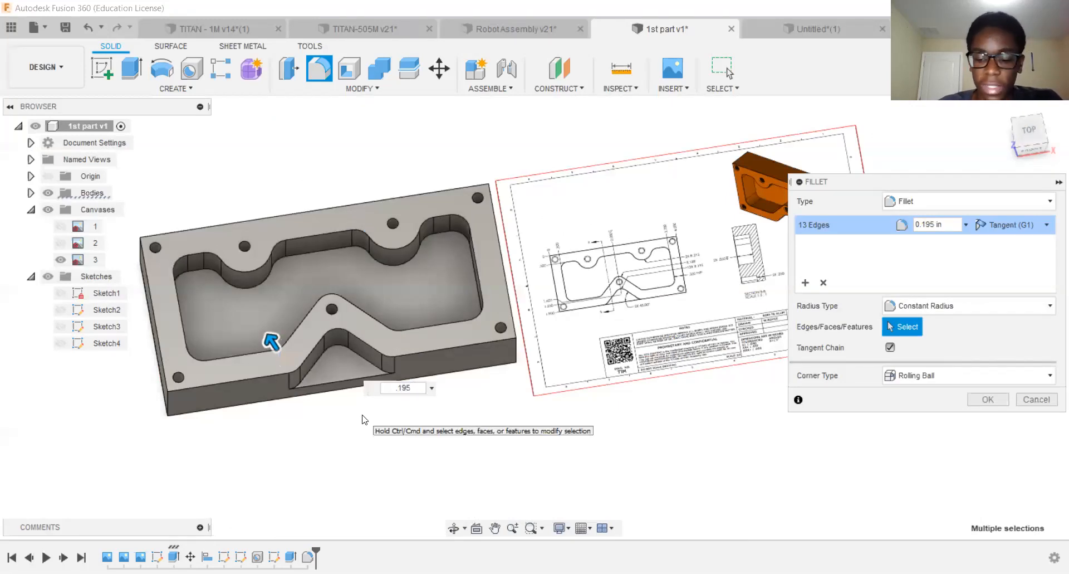
key("Return")
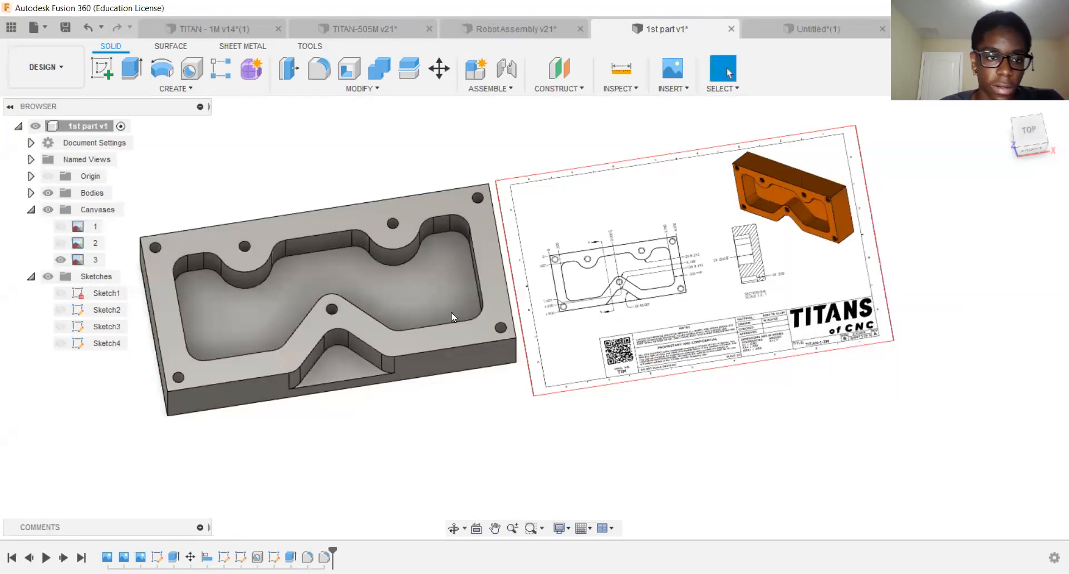
From the top, compare the plate with the drawing's plan view, section B-B and isometric view, examining the holes and edges for remaining details.
left_click(1029, 129)
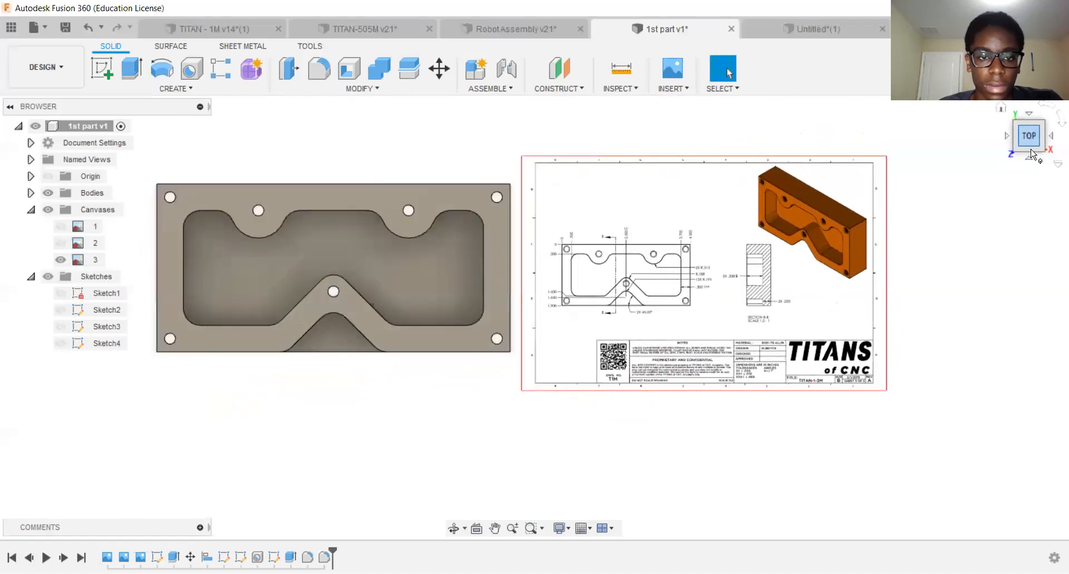
scroll(423, 273, "down", 2)
middle_click_drag(348, 253, 269, 271)
scroll(482, 301, "up", 5)
middle_click_drag(378, 337, 233, 347)
scroll(502, 317, "up", 3)
mouse_move(516, 300)
middle_mouse_down()
mouse_move(535, 262)
mouse_move(444, 262)
mouse_move(308, 287)
middle_mouse_up()
scroll(406, 269, "up", 2)
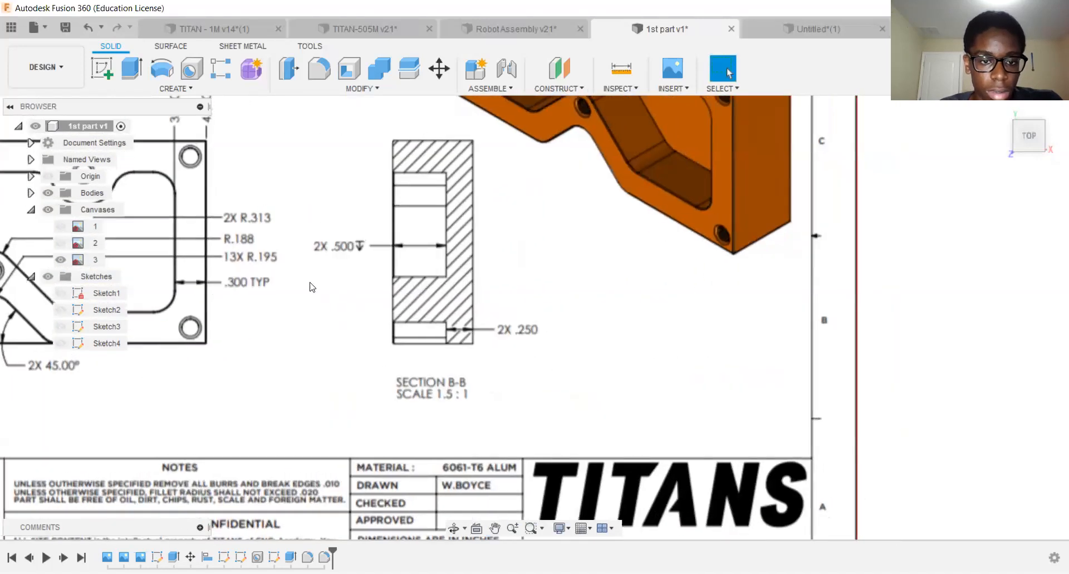
scroll(267, 292, "down", 1)
scroll(267, 291, "down", 2)
scroll(535, 158, "up", 4)
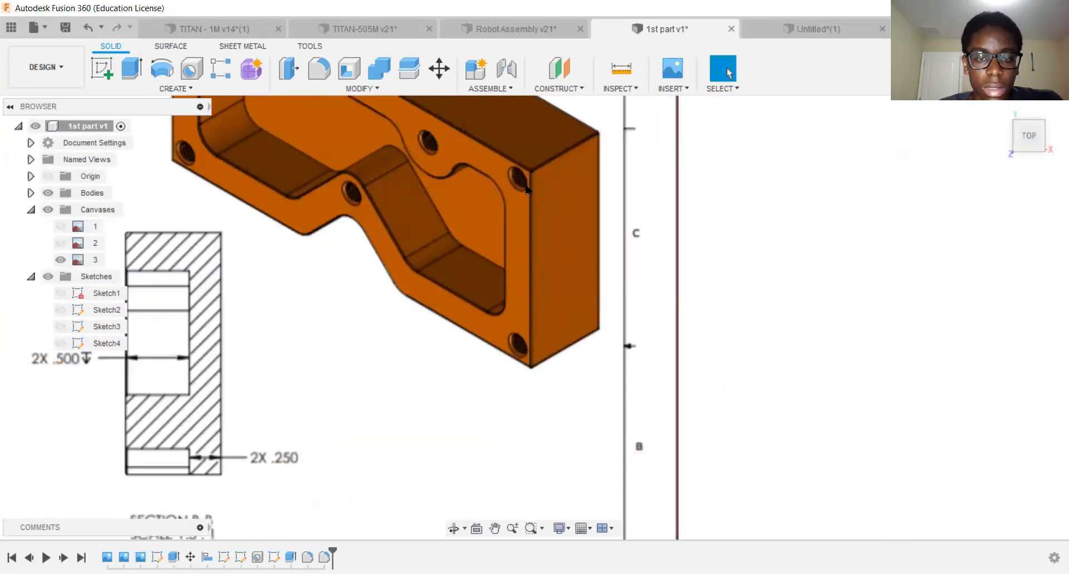
scroll(512, 207, "down", 4)
scroll(437, 176, "up", 5)
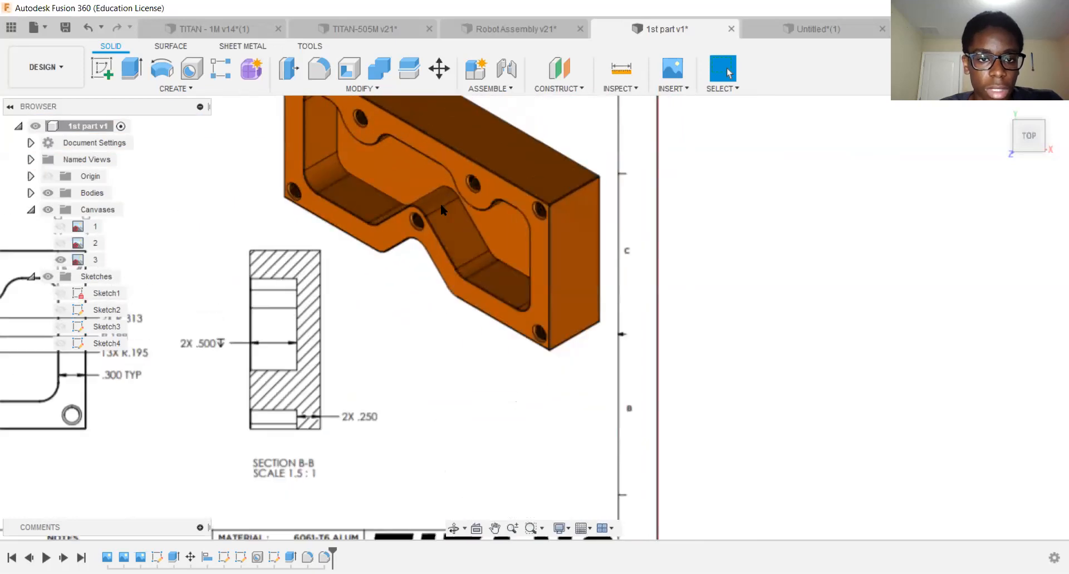
scroll(394, 222, "up", 3)
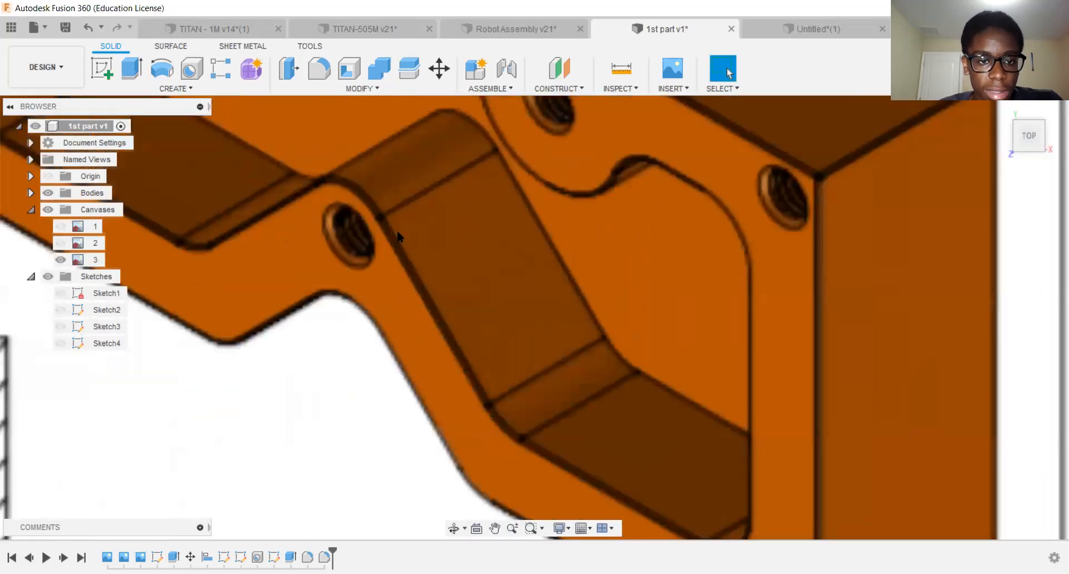
scroll(390, 229, "down", 5)
middle_click_drag(463, 248, 463, 248)
scroll(463, 249, "down", 6)
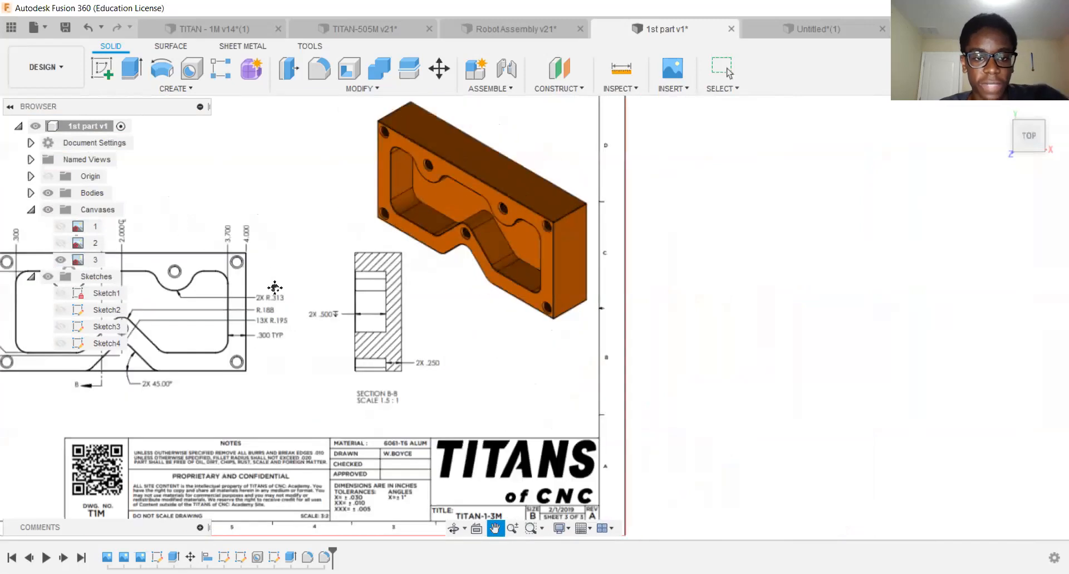
mouse_move(204, 413)
middle_mouse_down()
mouse_move(373, 450)
mouse_move(345, 439)
mouse_move(371, 419)
middle_mouse_up()
scroll(222, 444, "up", 3)
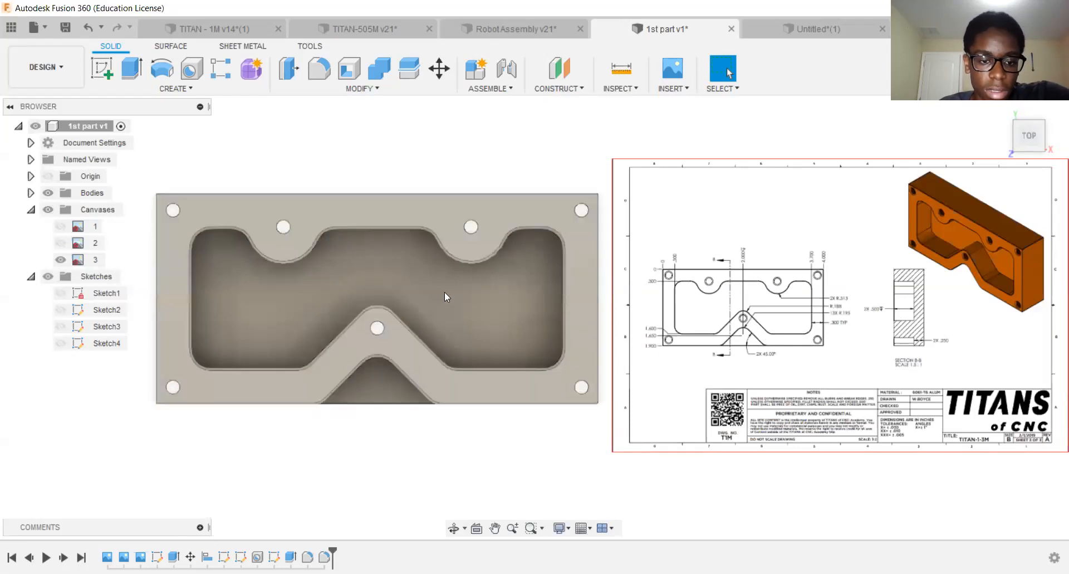
mouse_move(806, 227)
middle_mouse_down()
mouse_move(592, 232)
mouse_move(337, 215)
middle_mouse_up()
scroll(500, 249, "up", 3)
middle_click_drag(500, 249, 616, 243)
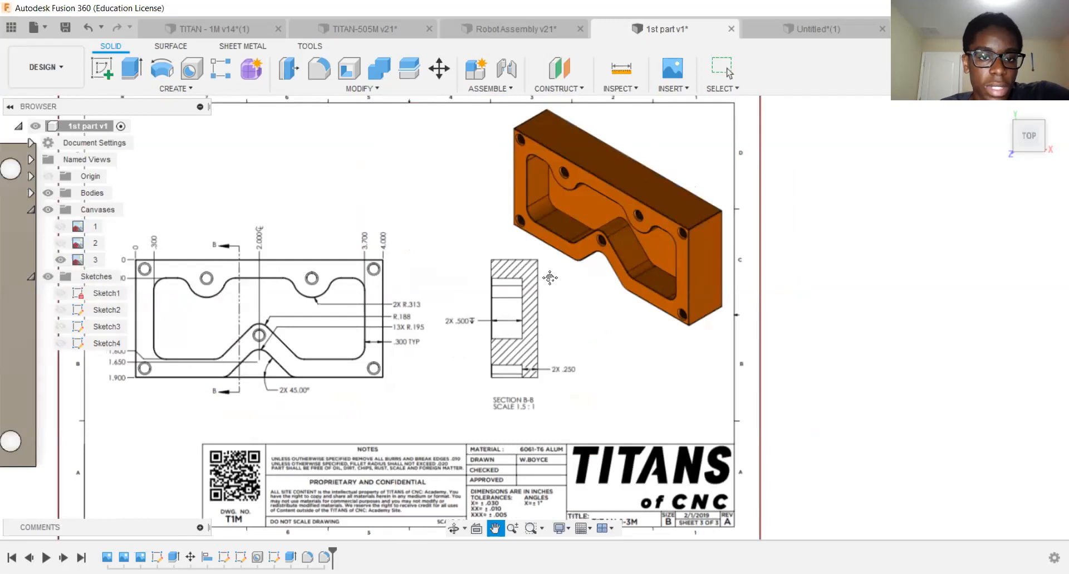
scroll(550, 277, "down", 3)
Start an equal-distance Chamfer and select the plate's four outer top edges, including the front edge that follows the notch.
left_click(353, 91)
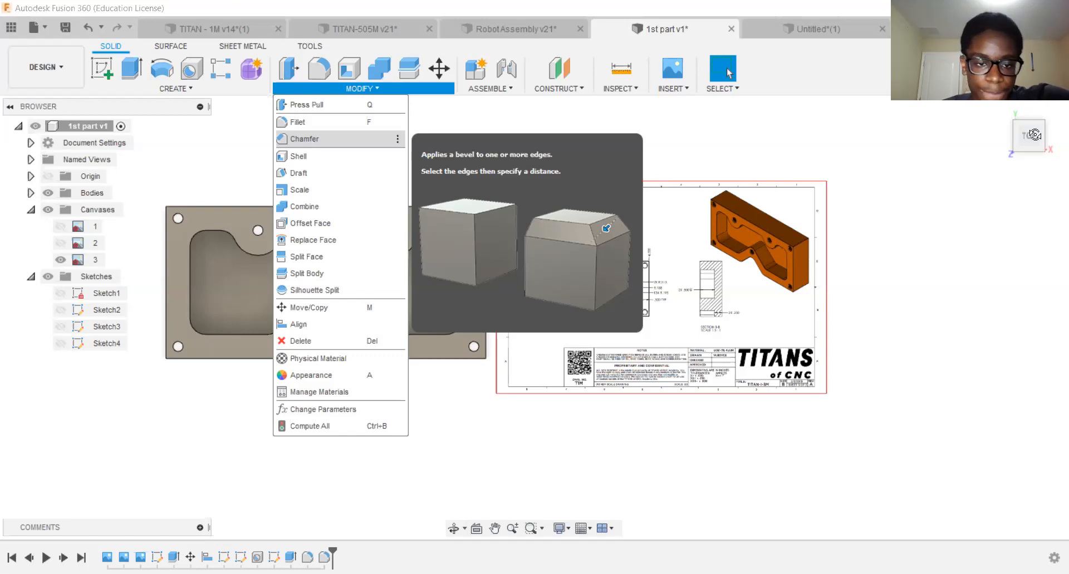
left_click(305, 138)
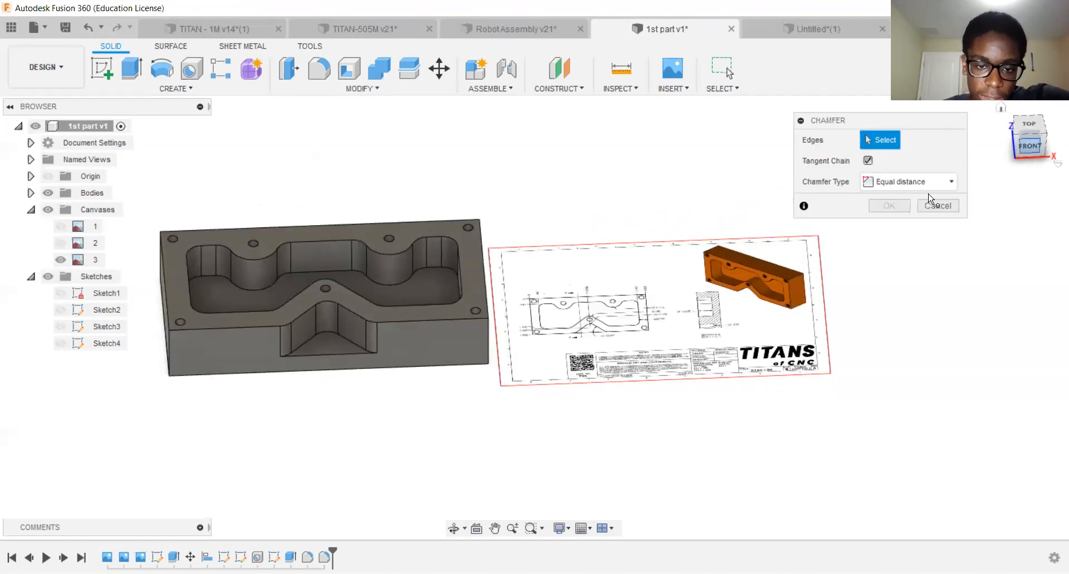
scroll(933, 335, "up", 3)
scroll(510, 284, "up", 1)
middle_click_drag(469, 302, 564, 313)
scroll(352, 330, "down", 1)
middle_click_drag(551, 372, 543, 368)
scroll(543, 369, "down", 1)
mouse_move(226, 320)
middle_mouse_down()
mouse_move(400, 316)
mouse_move(230, 309)
middle_mouse_up()
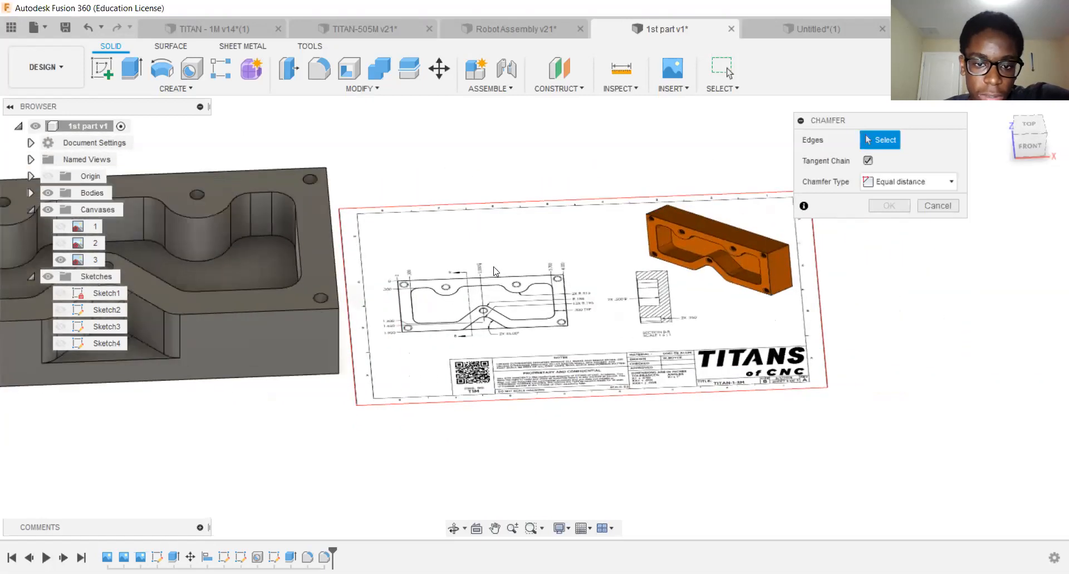
scroll(496, 265, "up", 2)
middle_click_drag(371, 314, 480, 314)
middle_click_drag(258, 303, 421, 245)
scroll(291, 466, "down", 2)
middle_click_drag(292, 473, 395, 489)
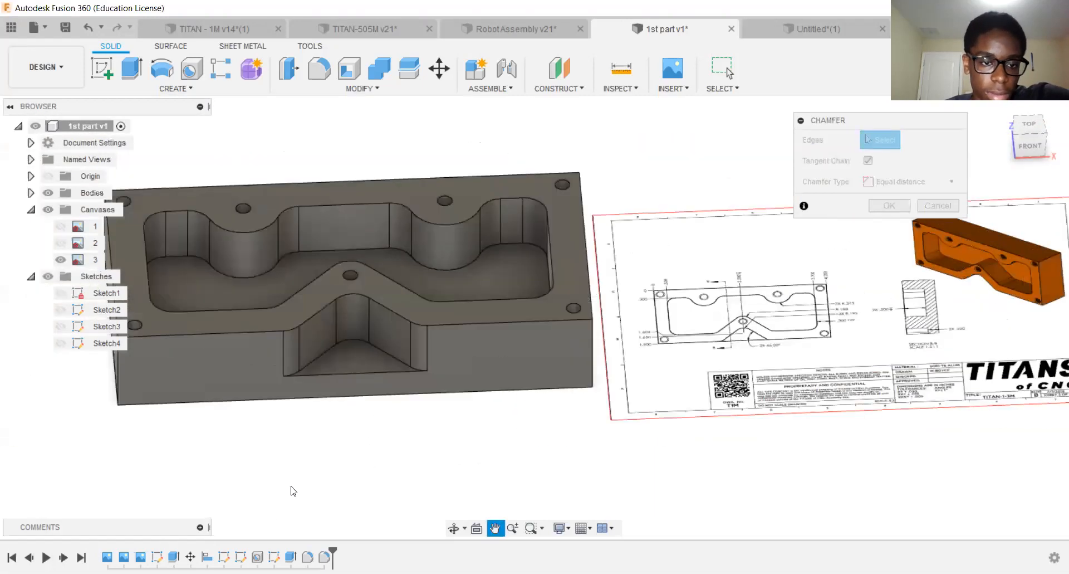
scroll(336, 382, "down", 1)
scroll(332, 382, "up", 1)
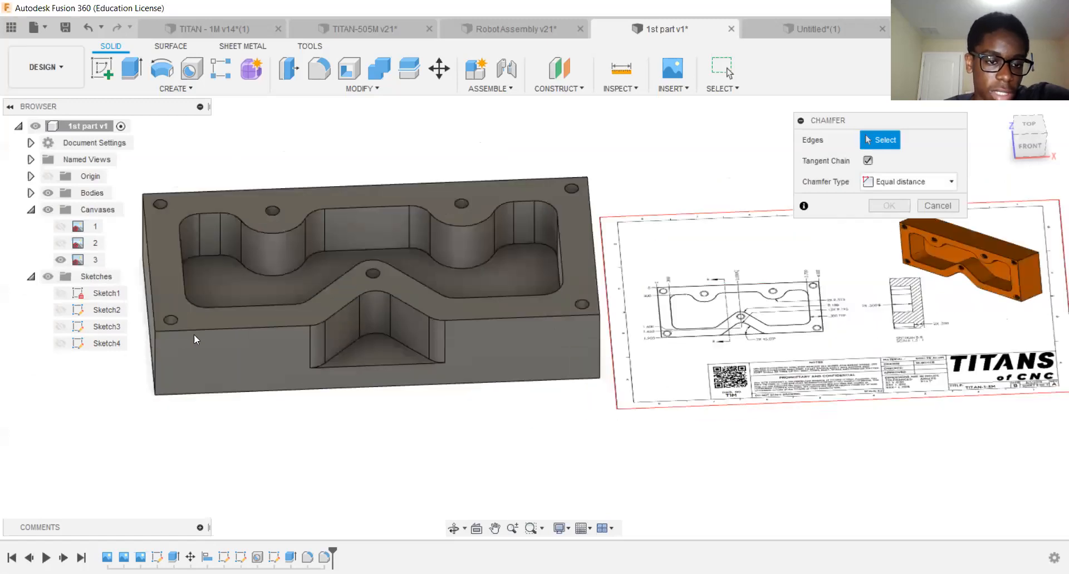
left_click(223, 328)
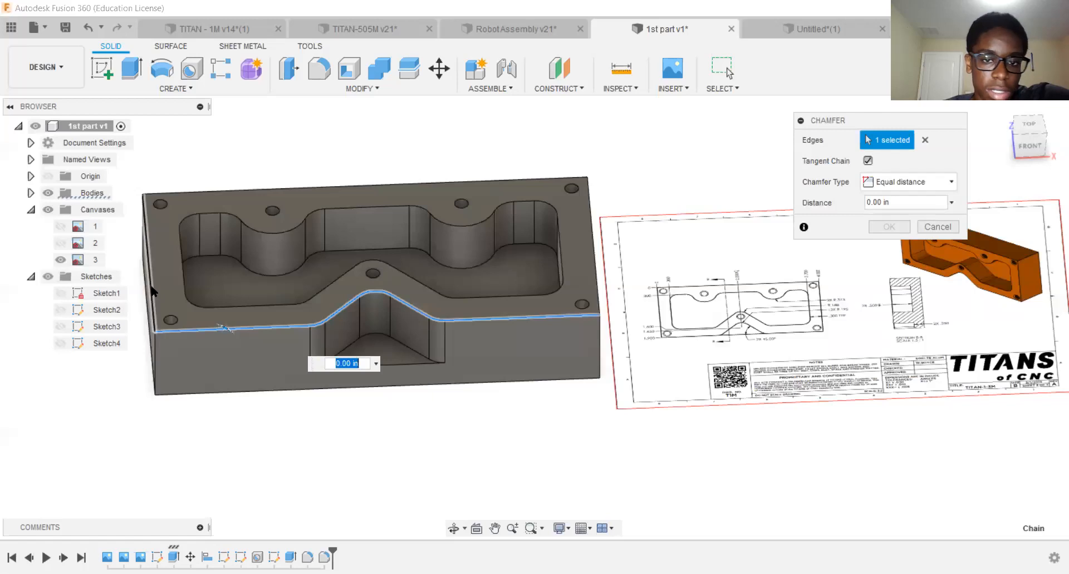
left_click(595, 252)
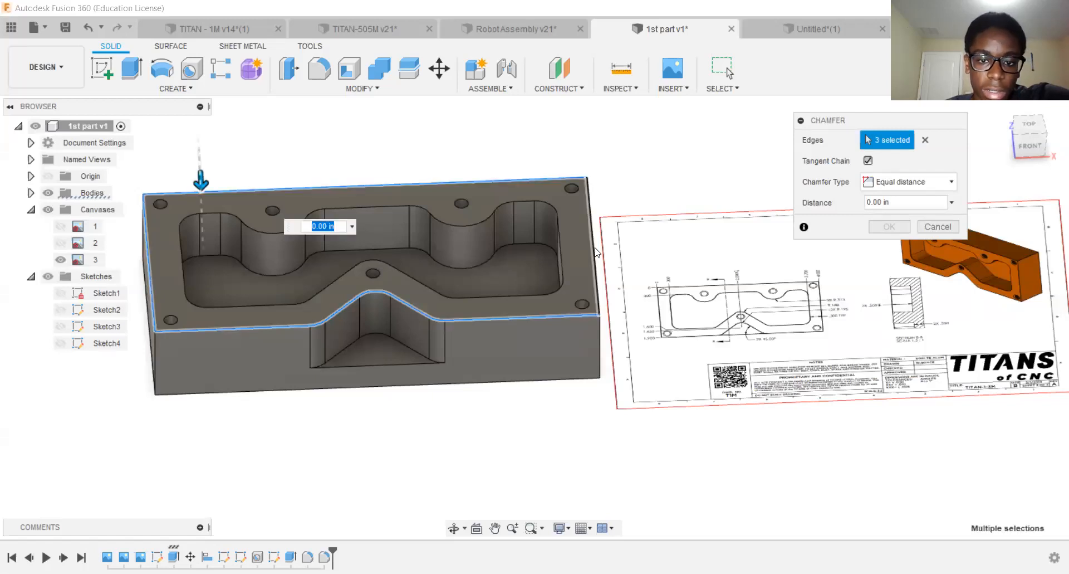
Add the four vertical outer corner edges of the plate to the chamfer selection.
left_click(586, 343)
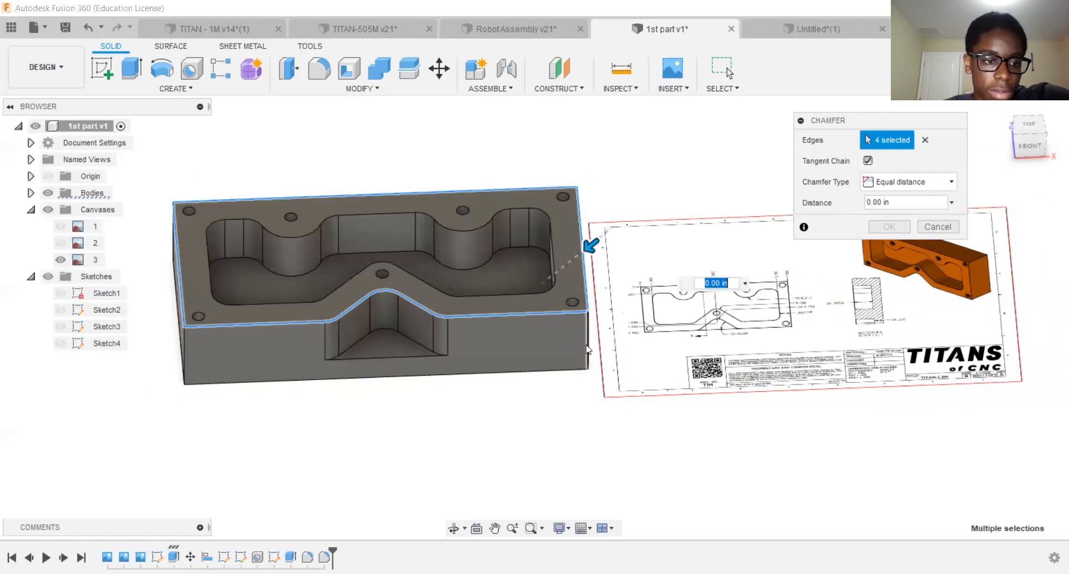
left_click(587, 349)
left_click(185, 349)
middle_click_drag(185, 348, 946, 166, "shift")
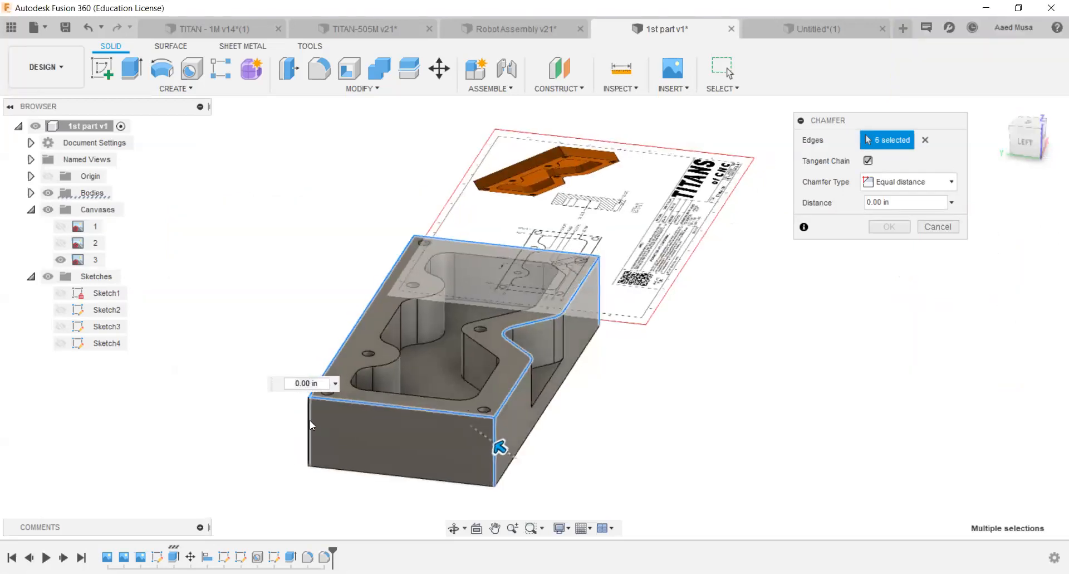
left_click(310, 419)
middle_click_drag(310, 419, 877, 171, "shift")
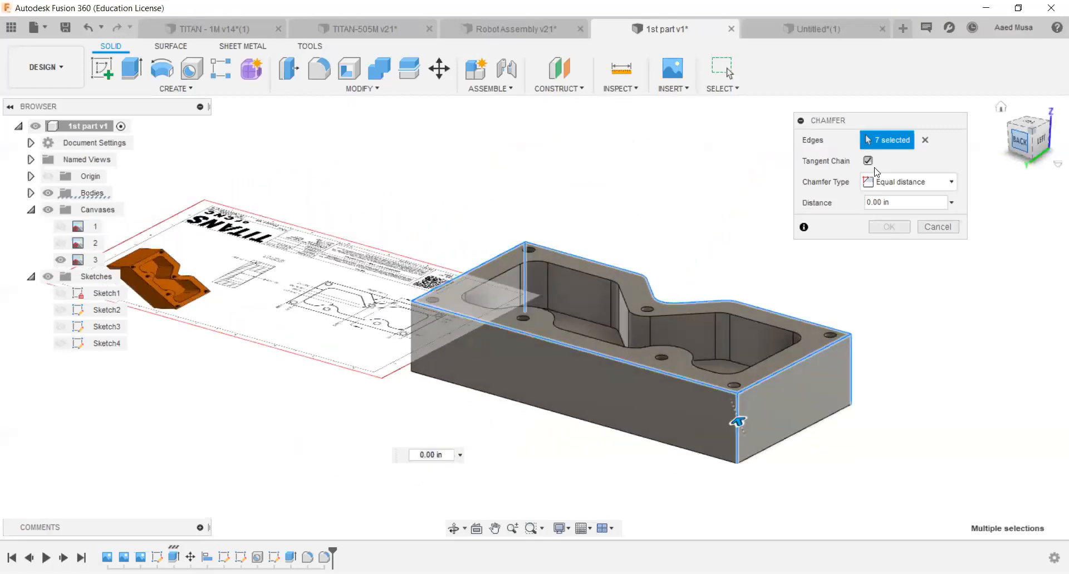
left_click(413, 336)
middle_click_drag(412, 336, 97, 404, "shift")
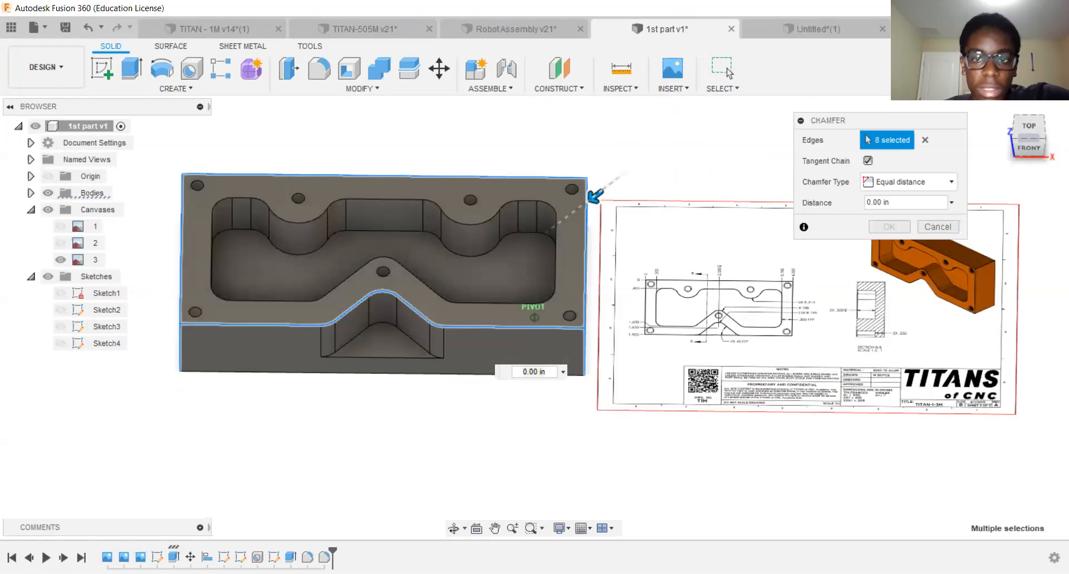
Set the chamfer distance to 0.01 in, inspect the bevelled edges up close and complete the chamfer.
left_click(1027, 137)
left_click_drag(1025, 140, 1049, 114)
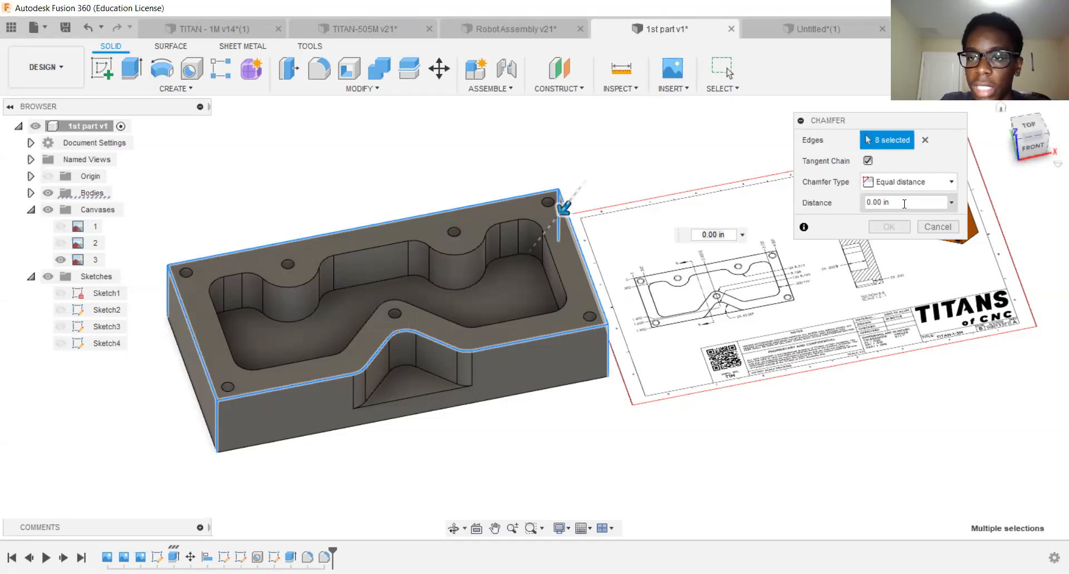
left_click(863, 202)
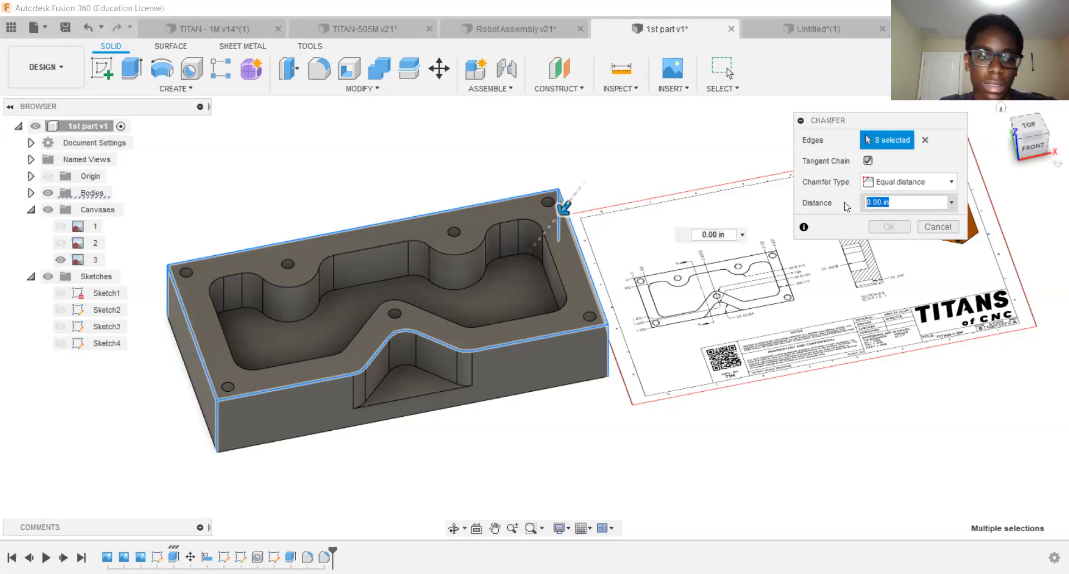
type(".00")
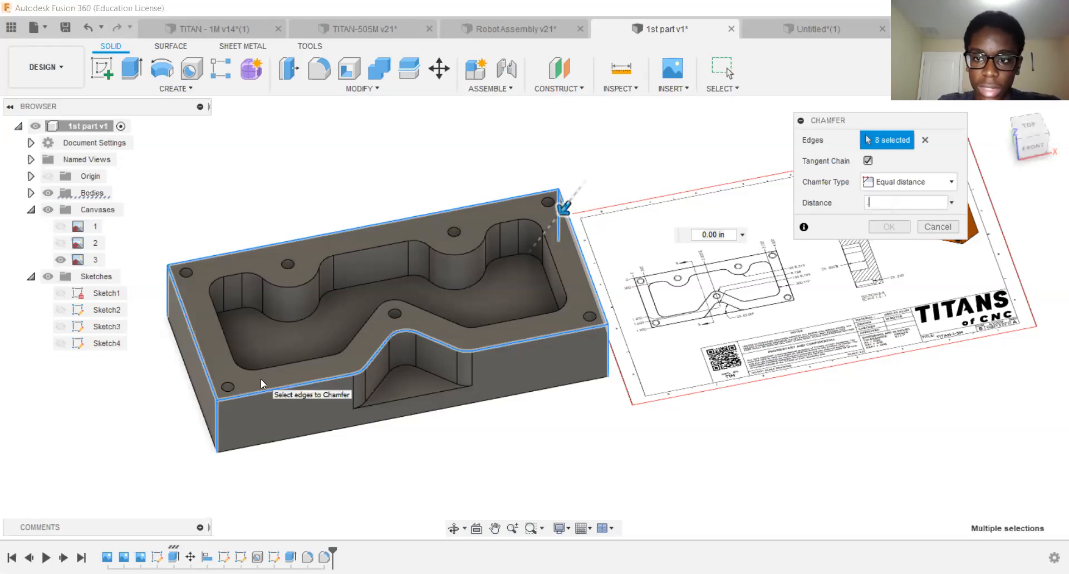
key("BackSpace")
type("1")
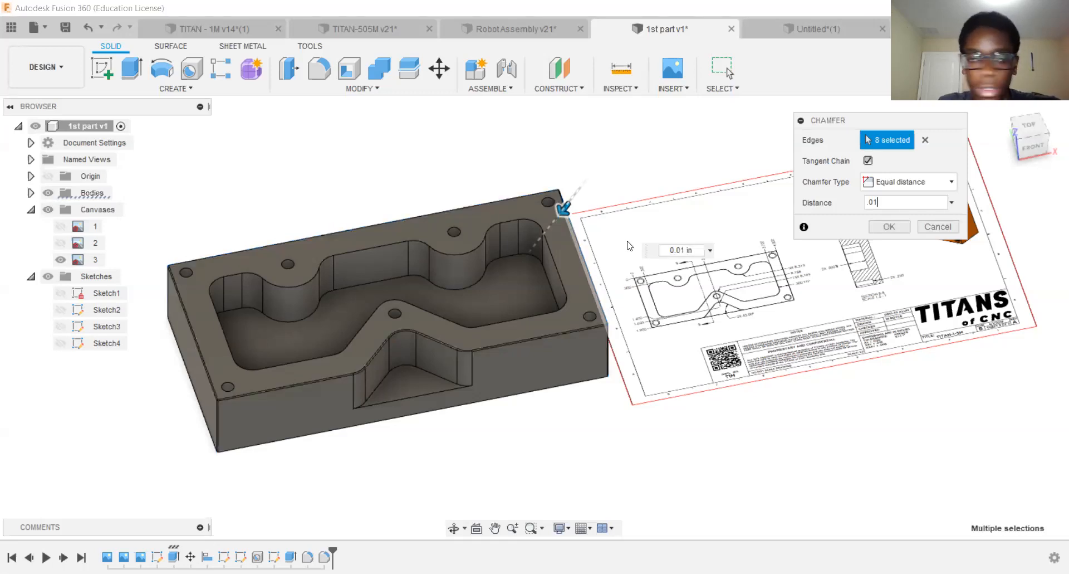
scroll(261, 374, "up", 5)
scroll(167, 415, "up", 8)
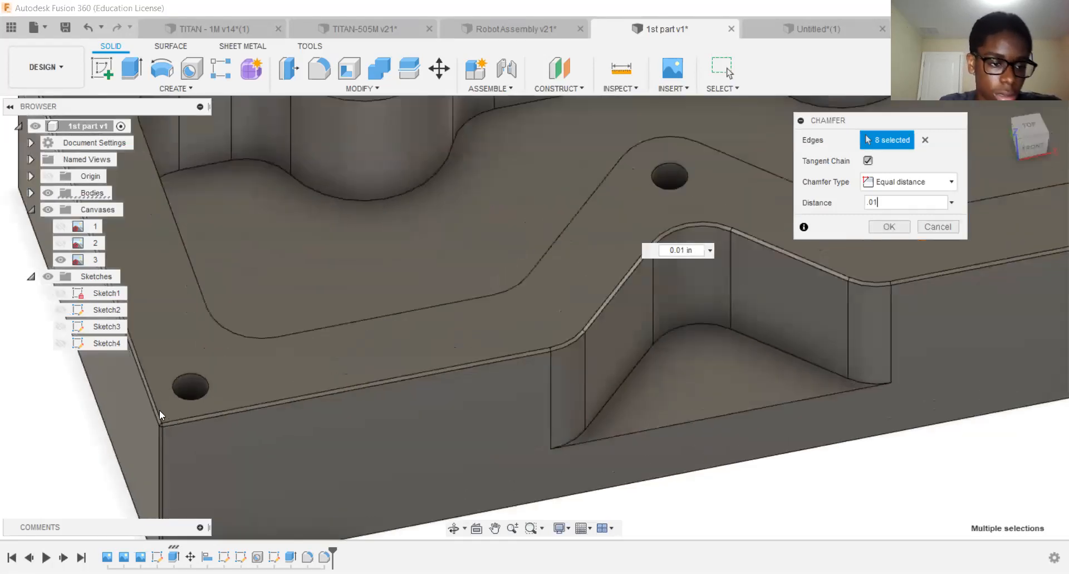
scroll(203, 322, "down", 10)
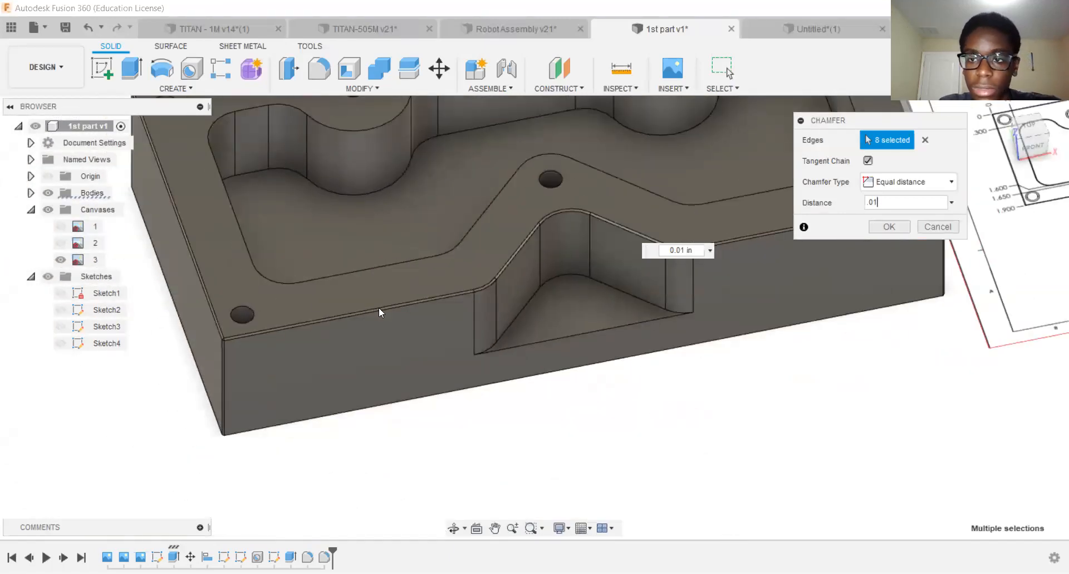
mouse_move(535, 317)
middle_mouse_down("shift")
mouse_move(502, 315)
mouse_move(629, 323)
middle_mouse_up("shift")
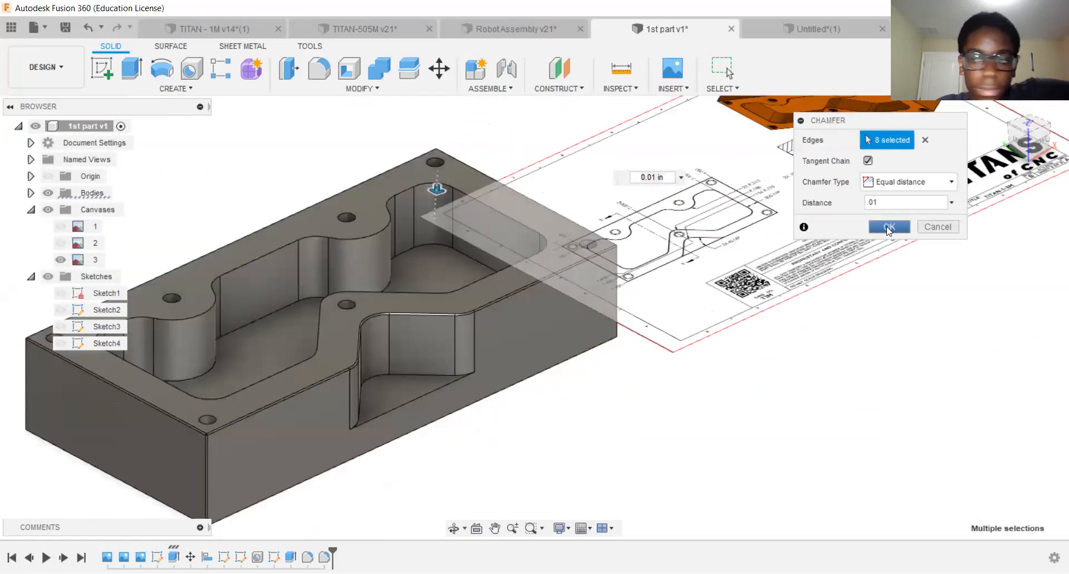
left_click(889, 227)
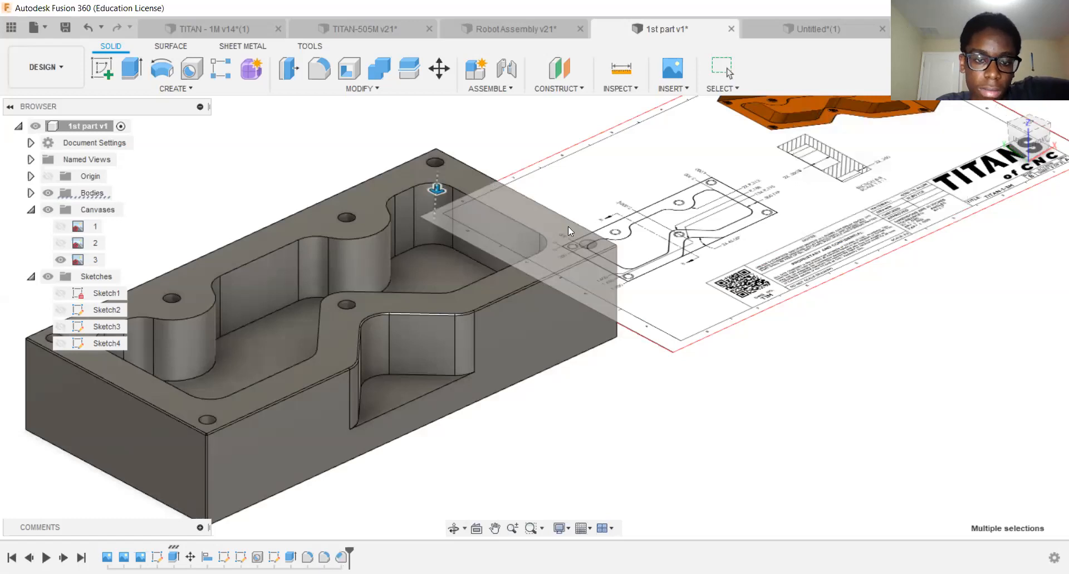
View the whole chamfered plate and save the design.
scroll(558, 229, "down", 2)
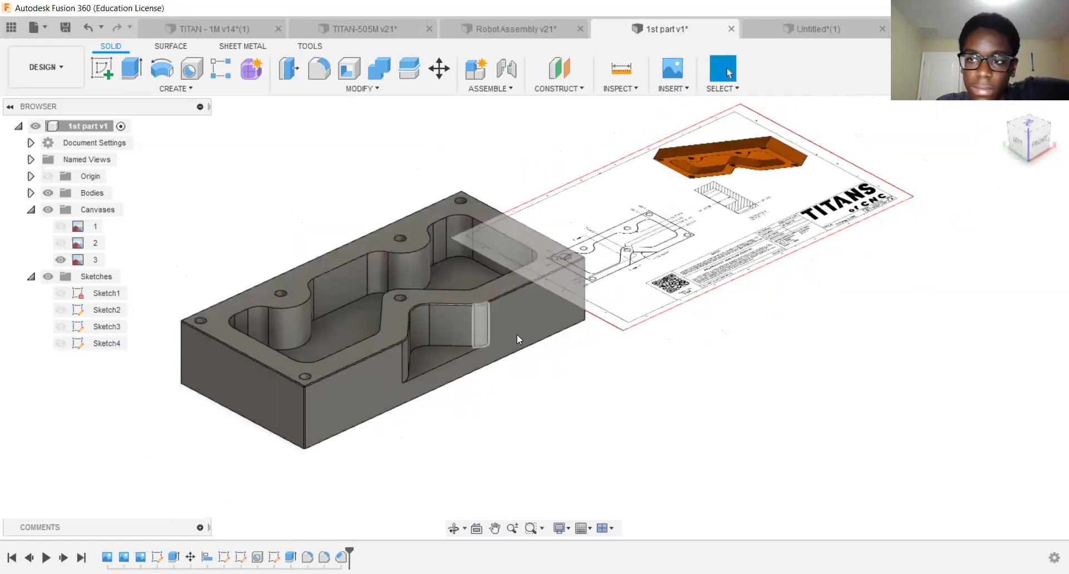
mouse_move(517, 333)
middle_mouse_down("shift")
mouse_move(502, 412)
mouse_move(454, 432)
mouse_move(437, 370)
mouse_move(457, 367)
mouse_move(429, 348)
mouse_move(468, 359)
mouse_move(529, 417)
mouse_move(512, 362)
middle_mouse_up("shift")
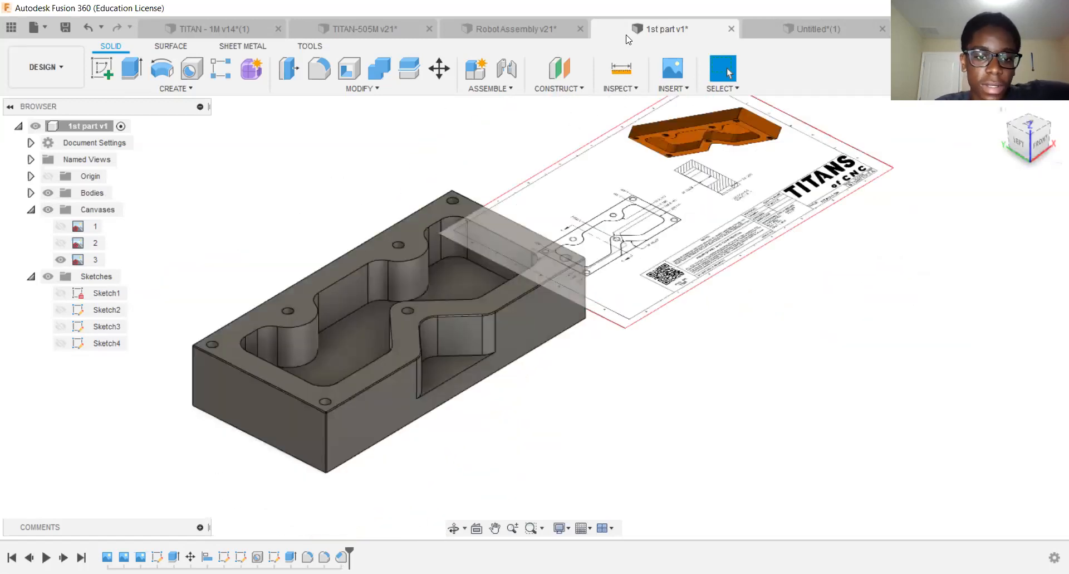
left_click(65, 27)
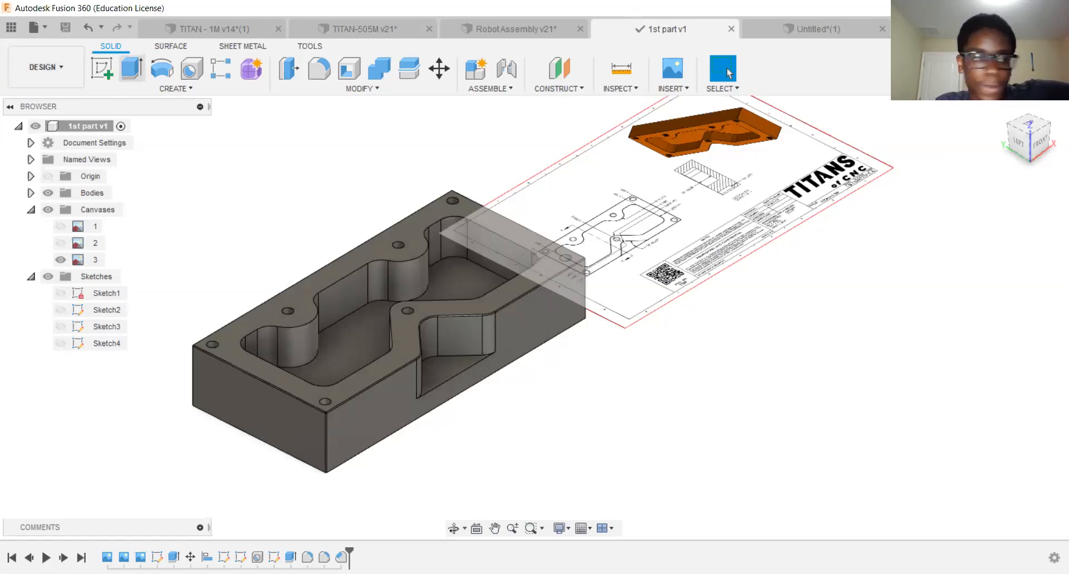
Compare the chamfered plate with the orange part picture and section view on the reference drawing.
mouse_move(524, 281)
middle_mouse_down("shift")
mouse_move(630, 210)
mouse_move(487, 208)
mouse_move(334, 257)
middle_mouse_up("shift")
scroll(613, 203, "up", 2)
scroll(666, 217, "up", 2)
scroll(219, 266, "up", 2)
middle_click_drag(219, 266, 380, 262)
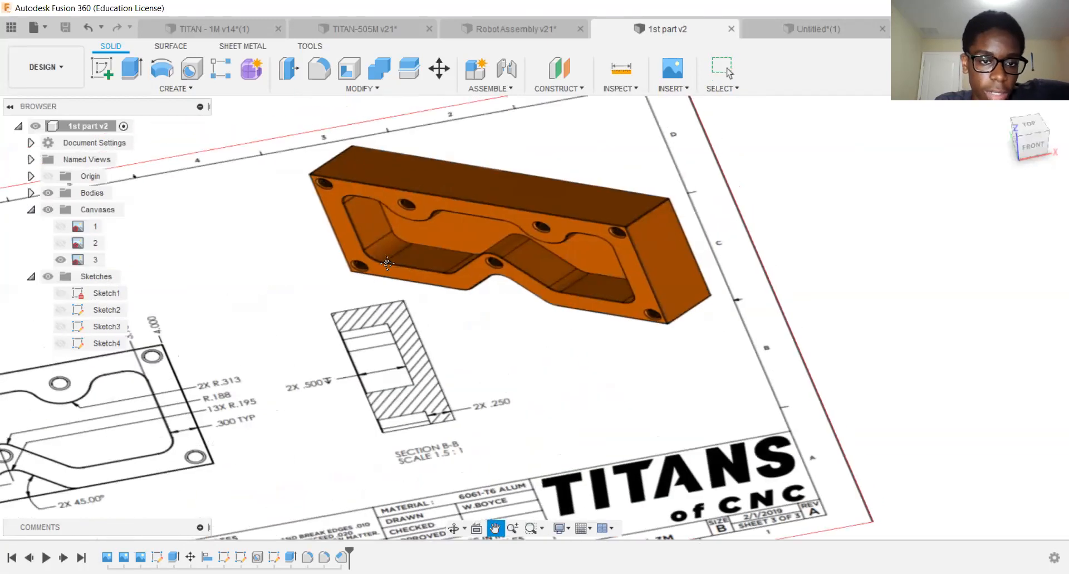
middle_click_drag(568, 249, 386, 258)
scroll(386, 258, "down", 1)
scroll(264, 257, "down", 3)
scroll(585, 315, "down", 4)
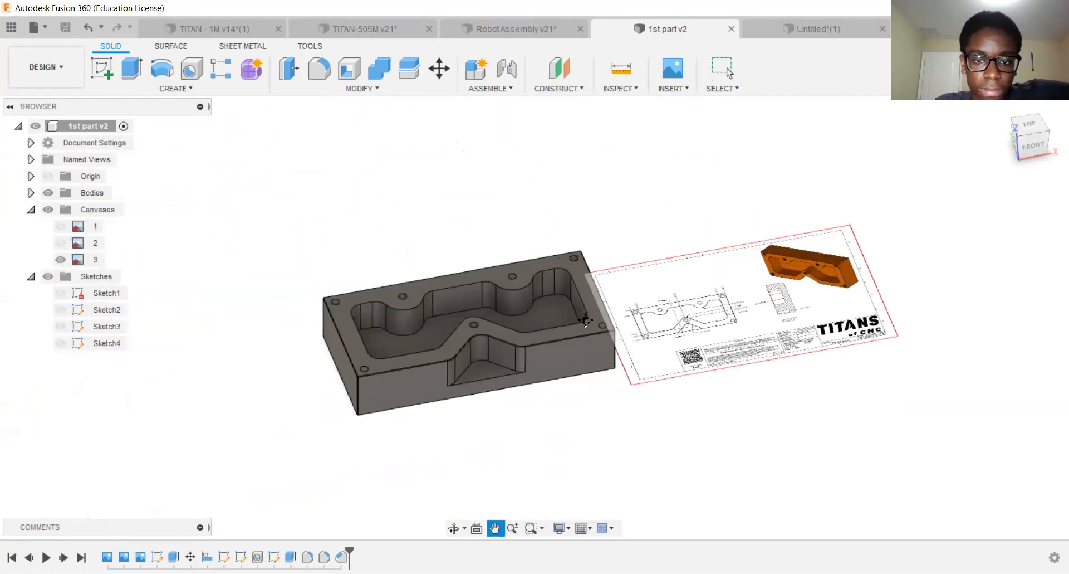
middle_click(573, 259)
mouse_move(572, 258)
middle_mouse_down("shift")
mouse_move(562, 390)
mouse_move(613, 262)
mouse_move(585, 279)
middle_mouse_up("shift")
Show the plate in the Manufacture workspace and return to the Design workspace.
left_click(47, 67)
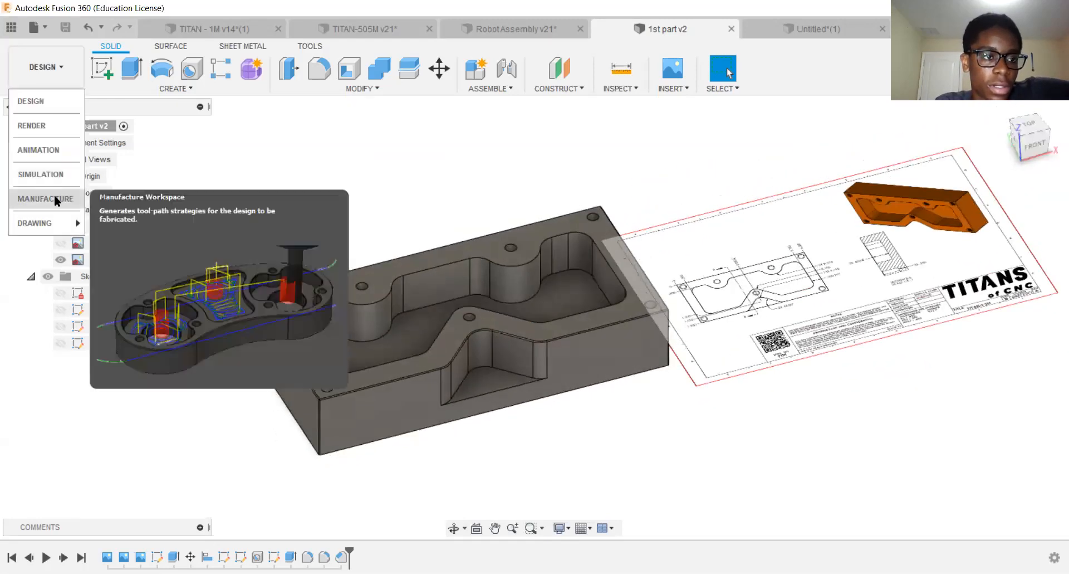
left_click(55, 197)
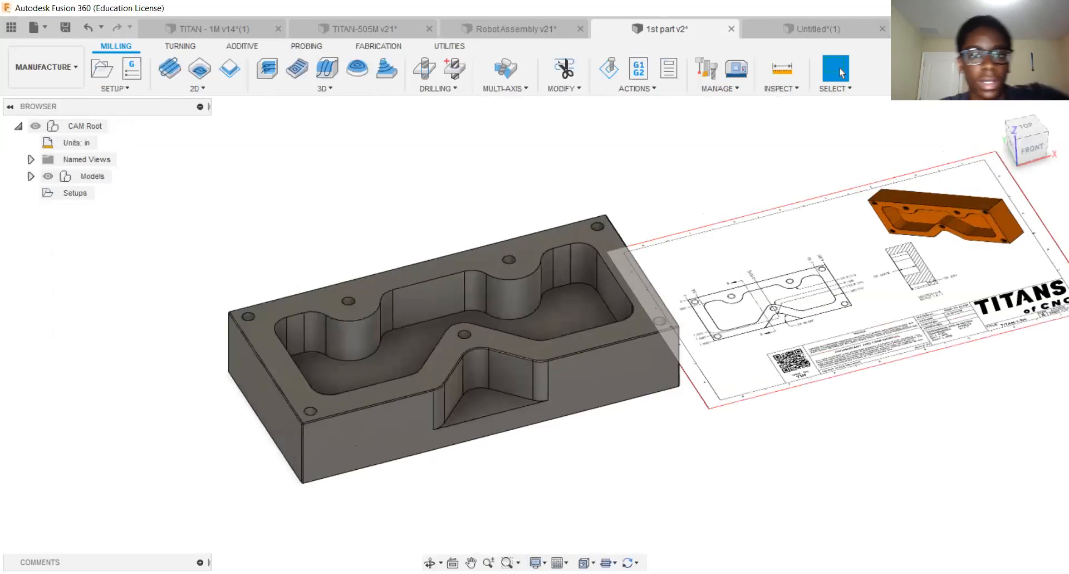
left_click(49, 66)
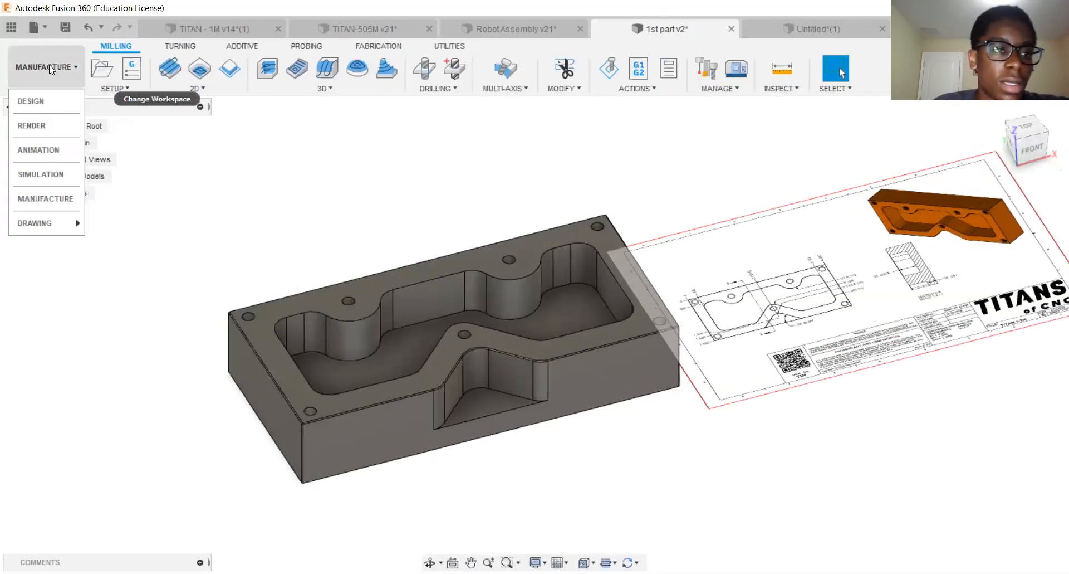
left_click(61, 101)
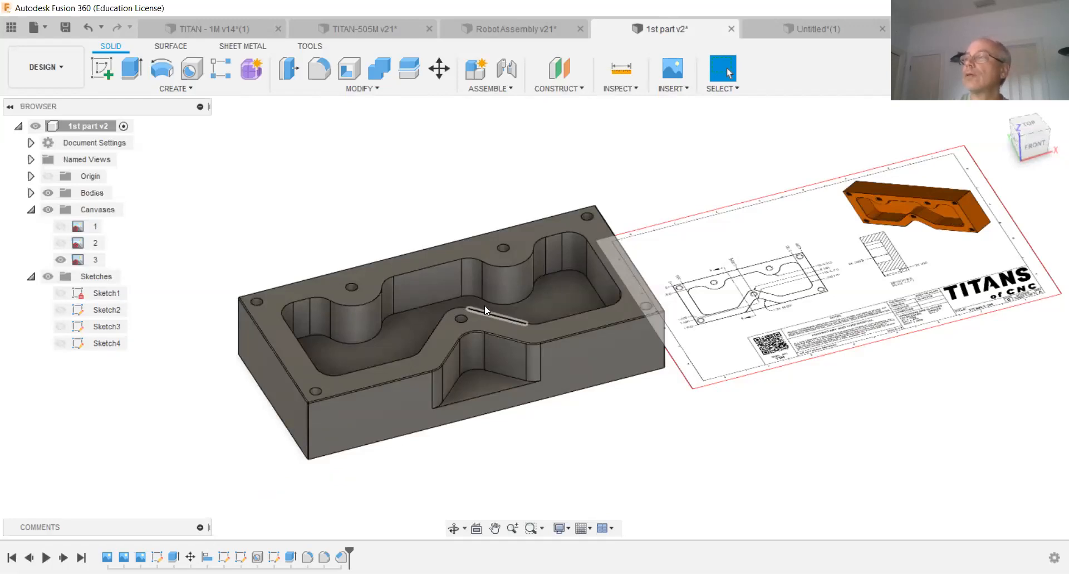
scroll(304, 303, "up", 5)
scroll(594, 256, "down", 5)
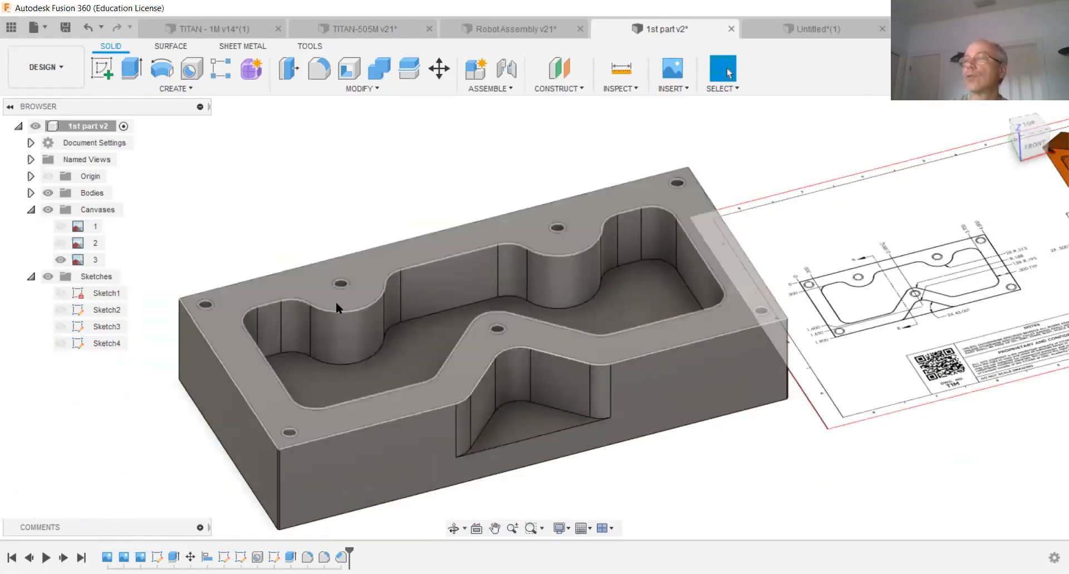
scroll(458, 317, "down", 2)
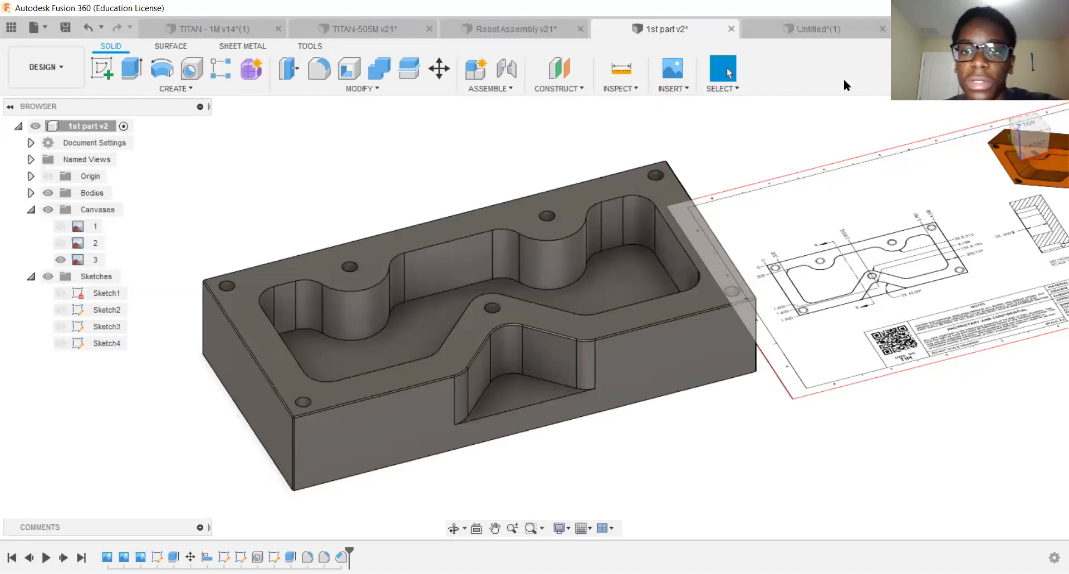
left_click(673, 87)
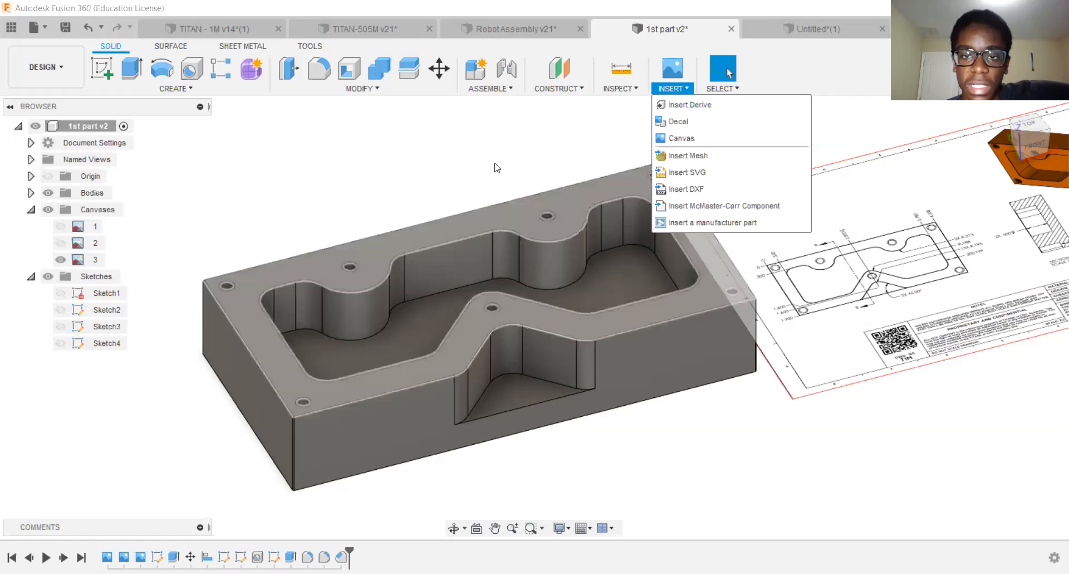
left_click(519, 144)
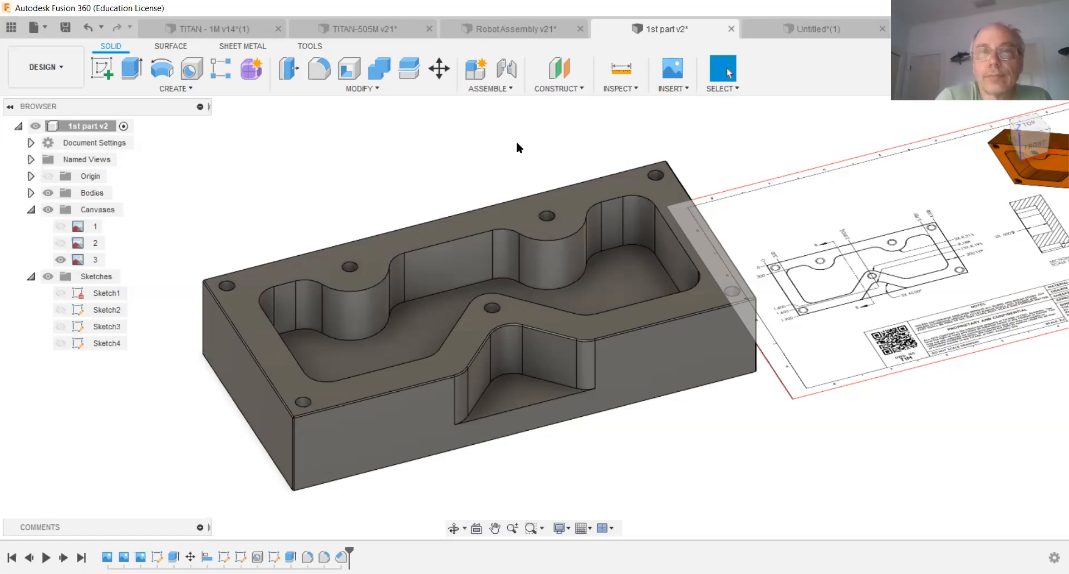
left_click(672, 89)
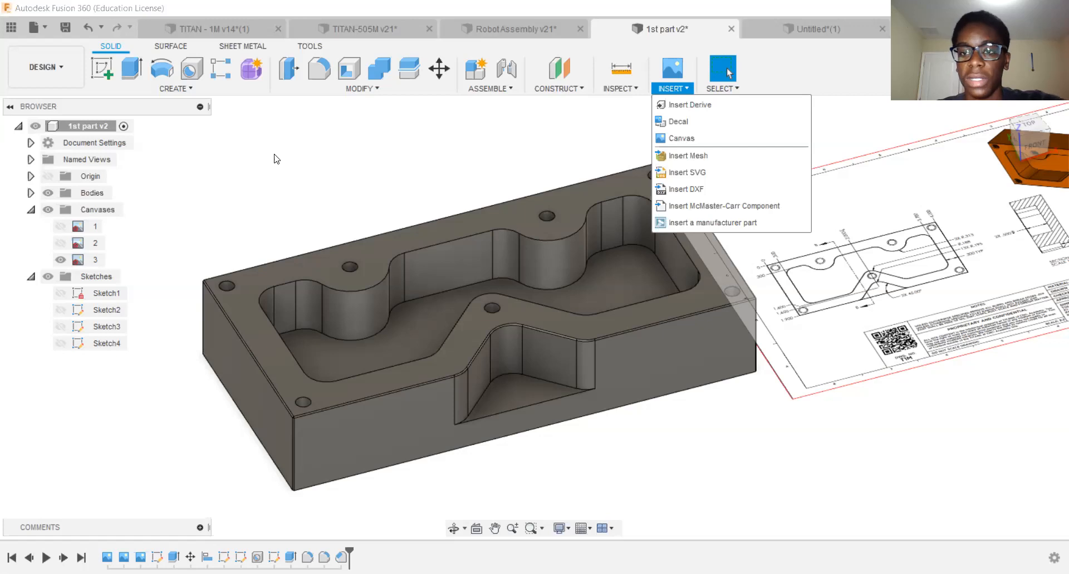
left_click(453, 84)
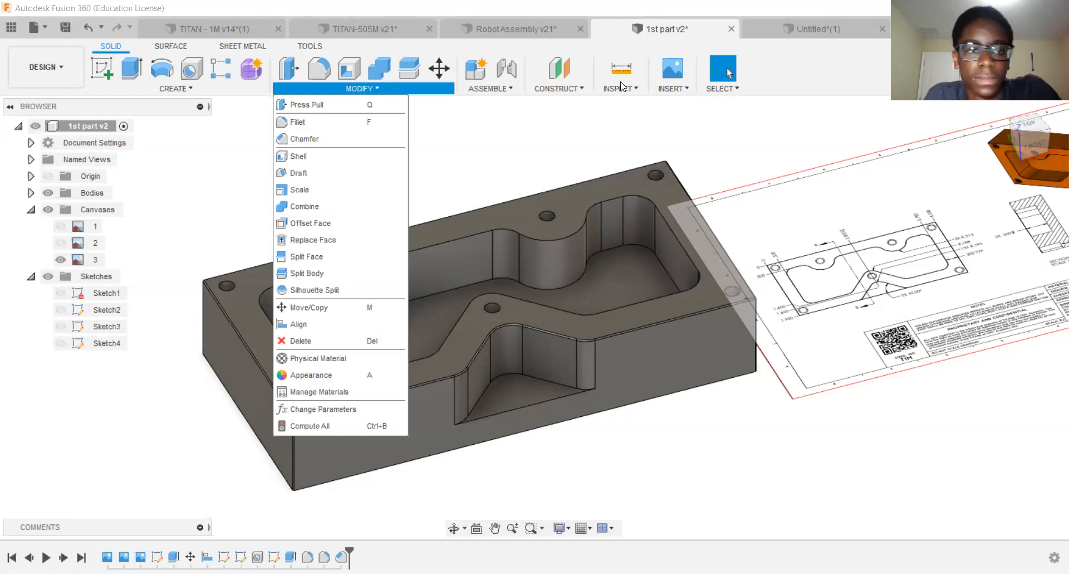
left_click(1037, 119)
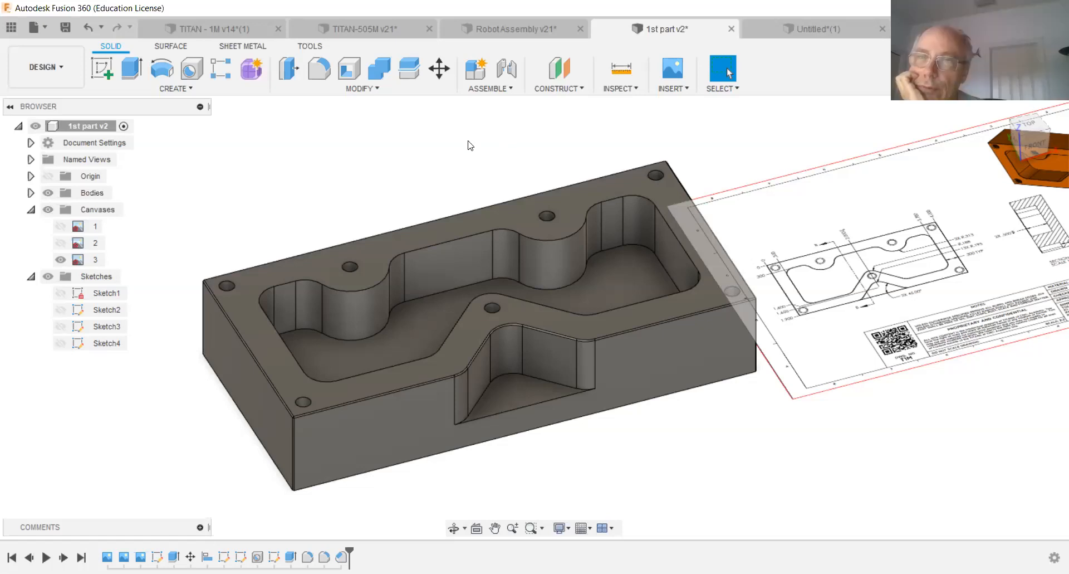
Try to create a form cylinder 1.46 in in diameter and 0.73 in high over the plate, and undo the form.
left_click(250, 74)
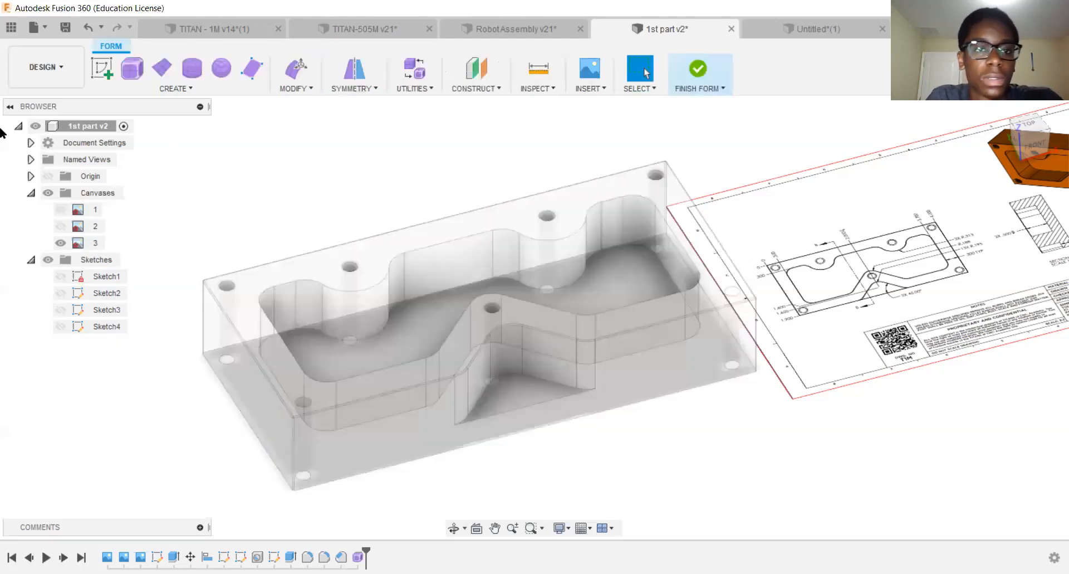
left_click(192, 68)
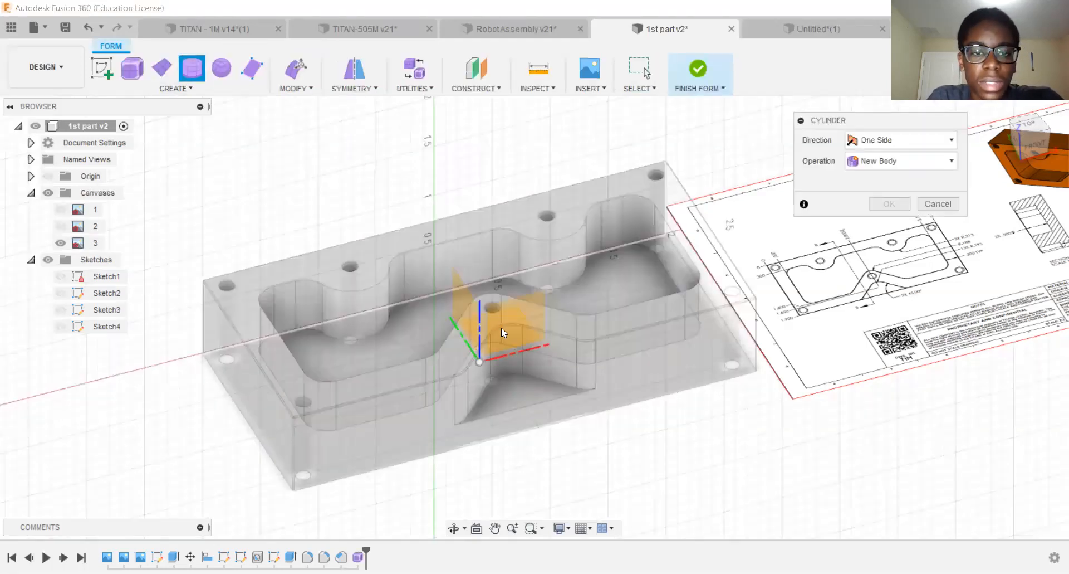
left_click(595, 288)
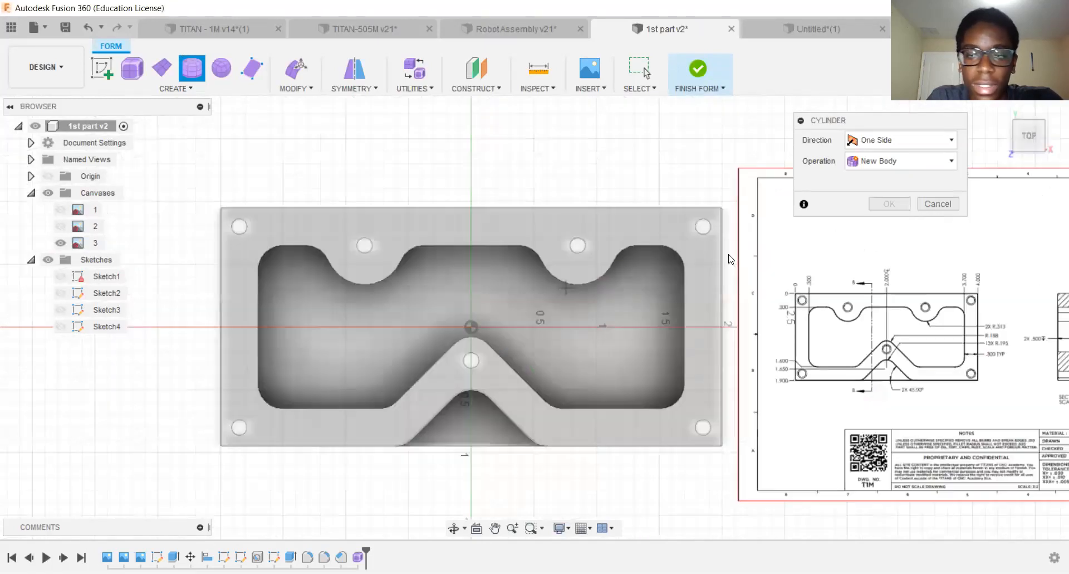
middle_click_drag(1022, 164, 1058, 103, "shift")
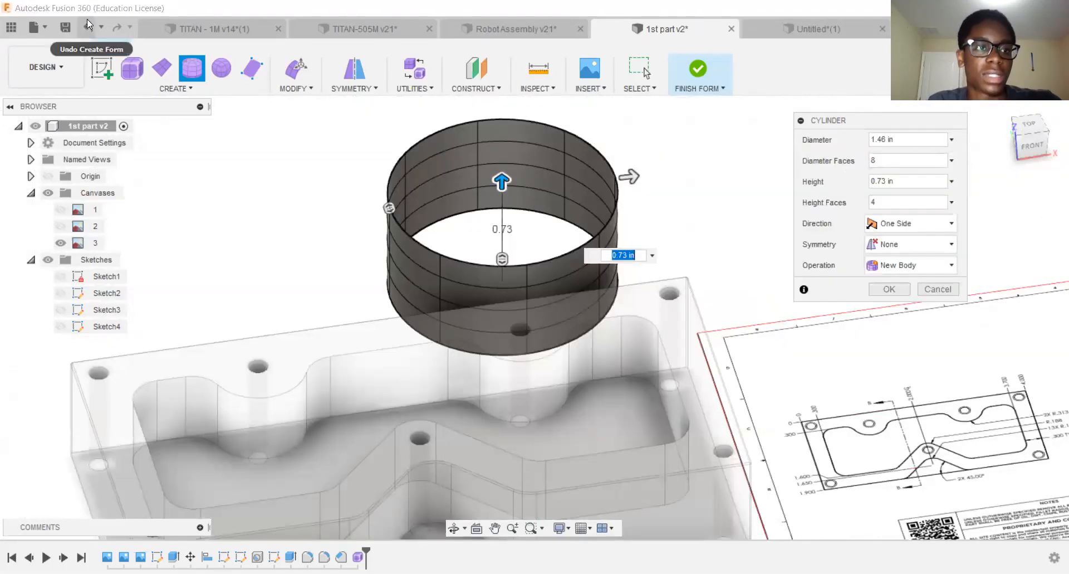
left_click(86, 31)
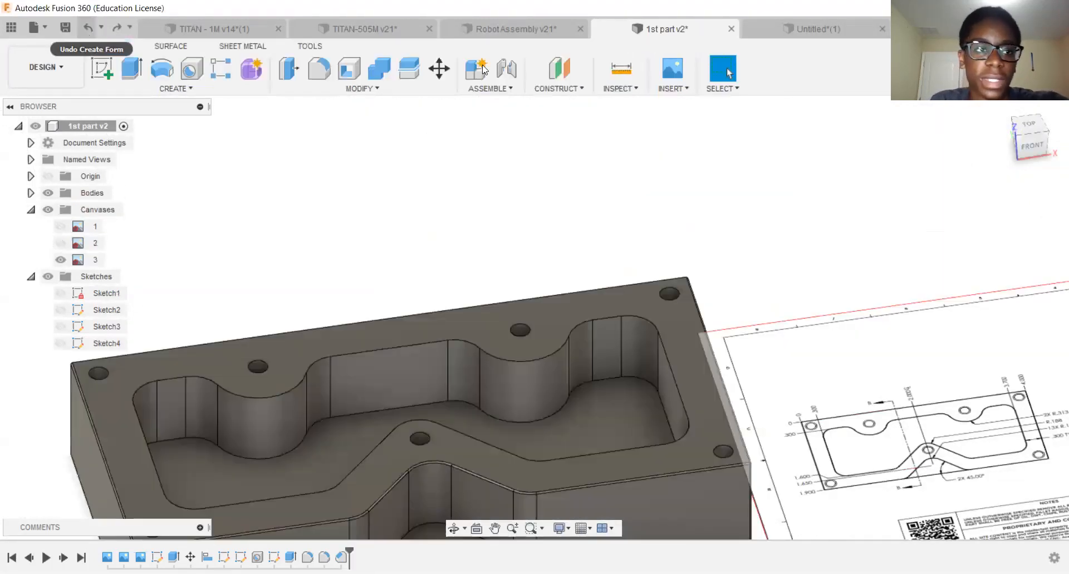
scroll(410, 234, "down", 2)
middle_click_drag(410, 234, 446, 162)
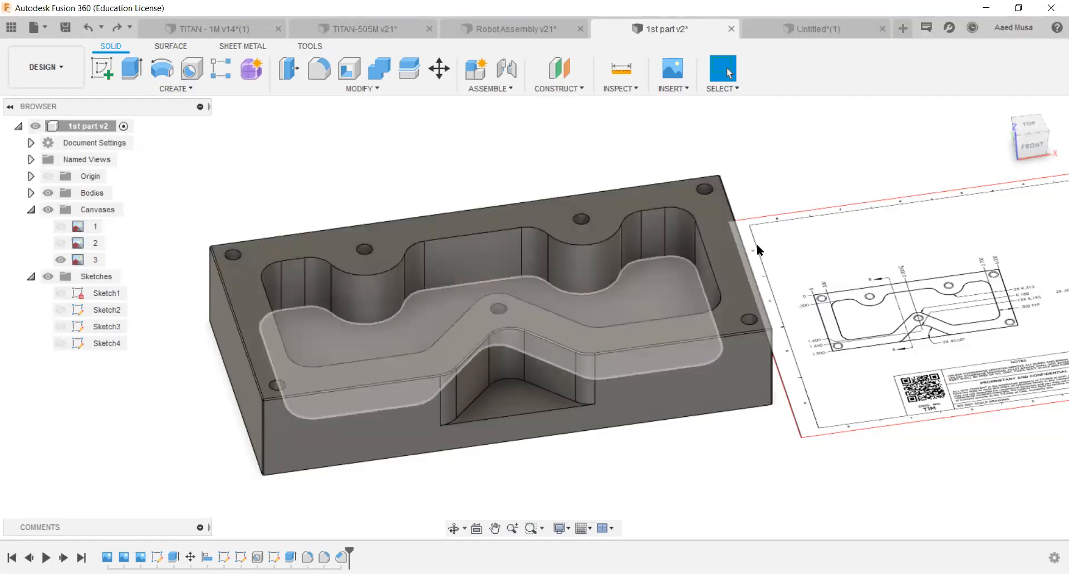
middle_click_drag(635, 473, 644, 473)
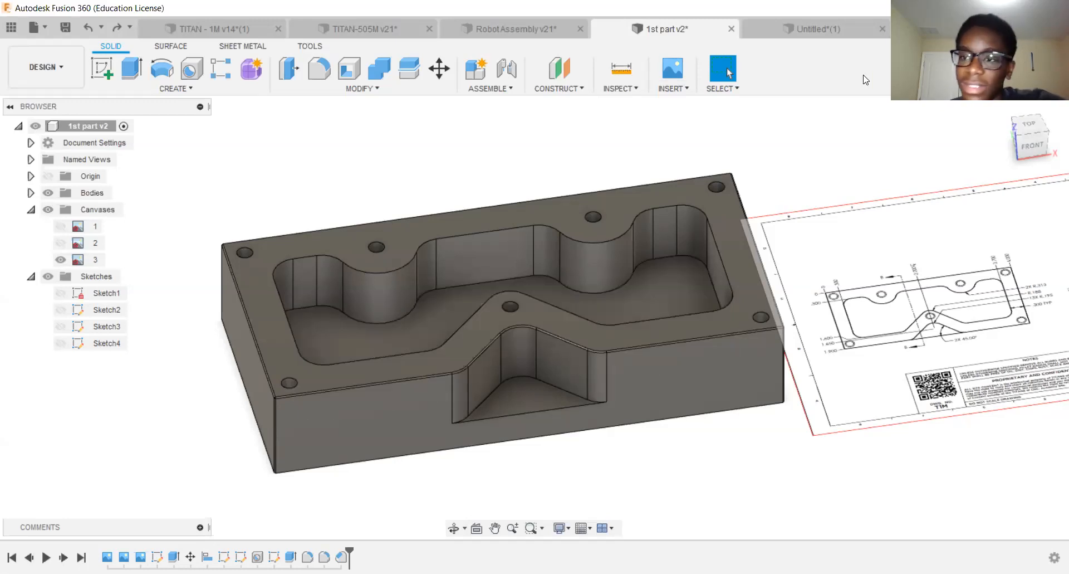
left_click(1032, 133)
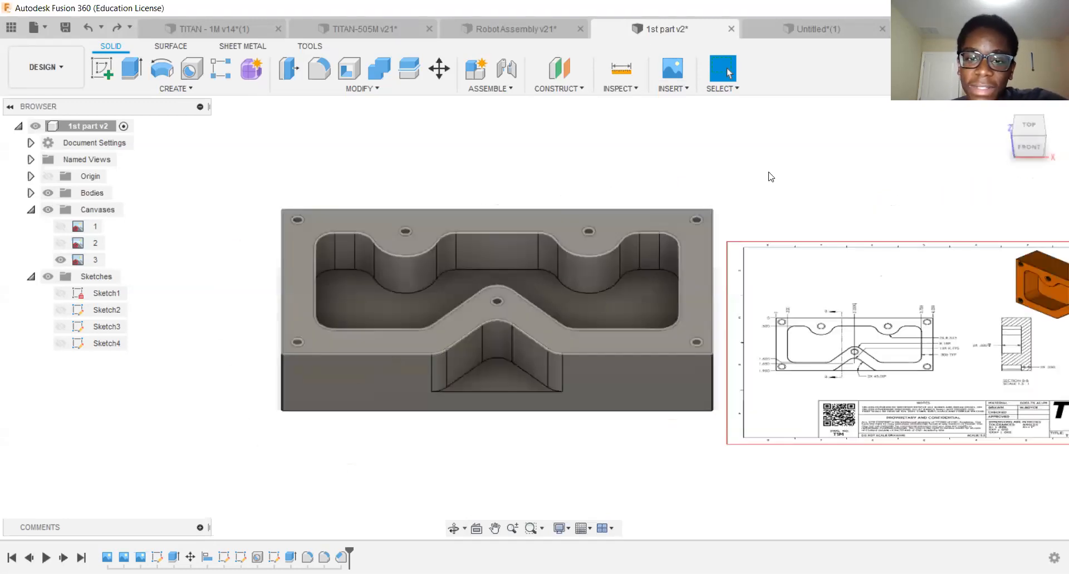
left_click_drag(1028, 139, 1057, 118)
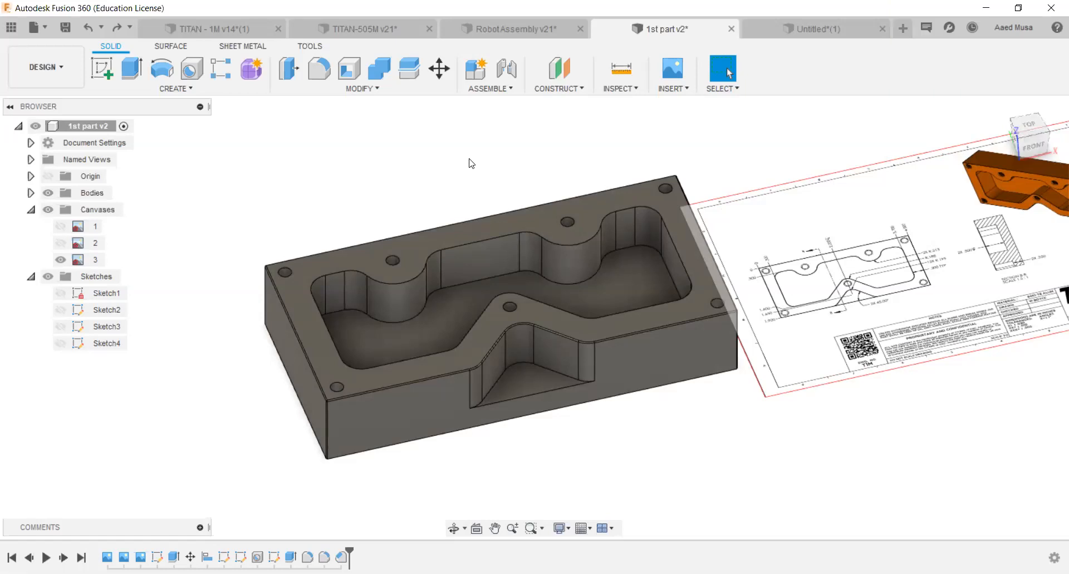
View the plate in the Render workspace from another angle and return to the Design workspace.
left_click(60, 80)
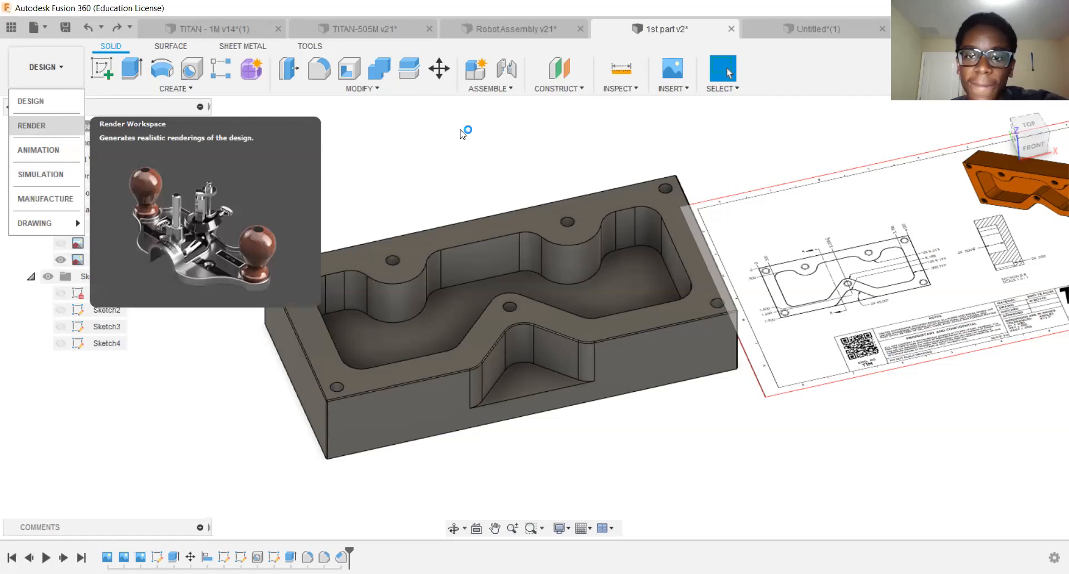
left_click(39, 126)
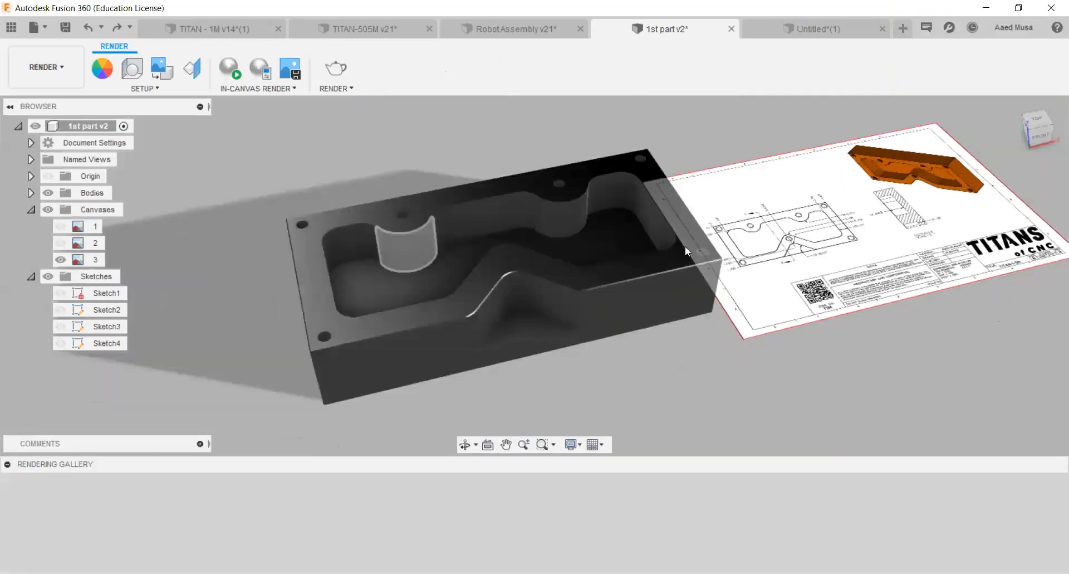
mouse_move(1034, 128)
left_mouse_down()
mouse_move(1037, 111)
mouse_move(1031, 120)
left_mouse_up()
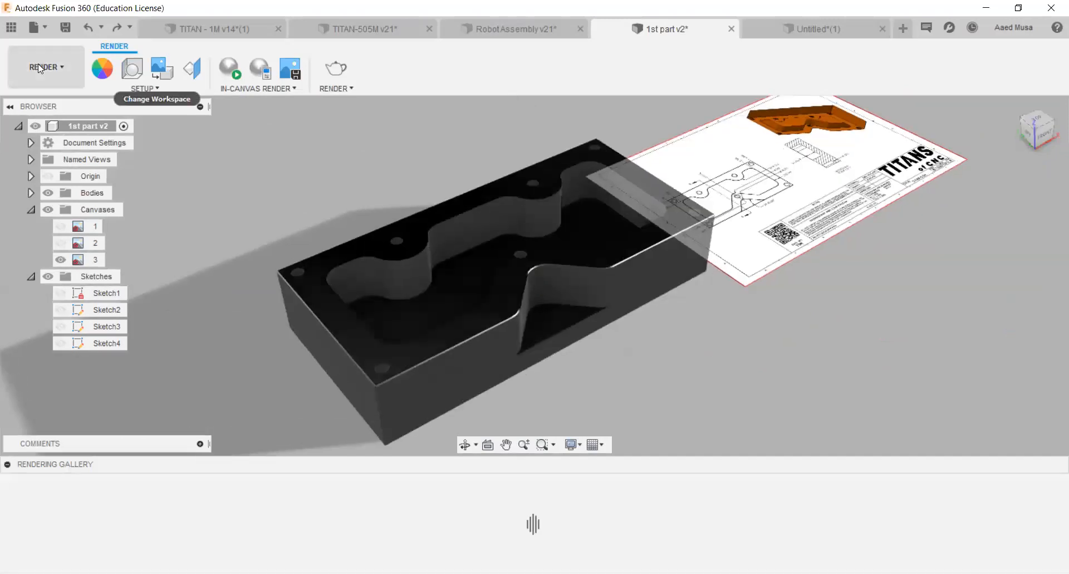
left_click(38, 64)
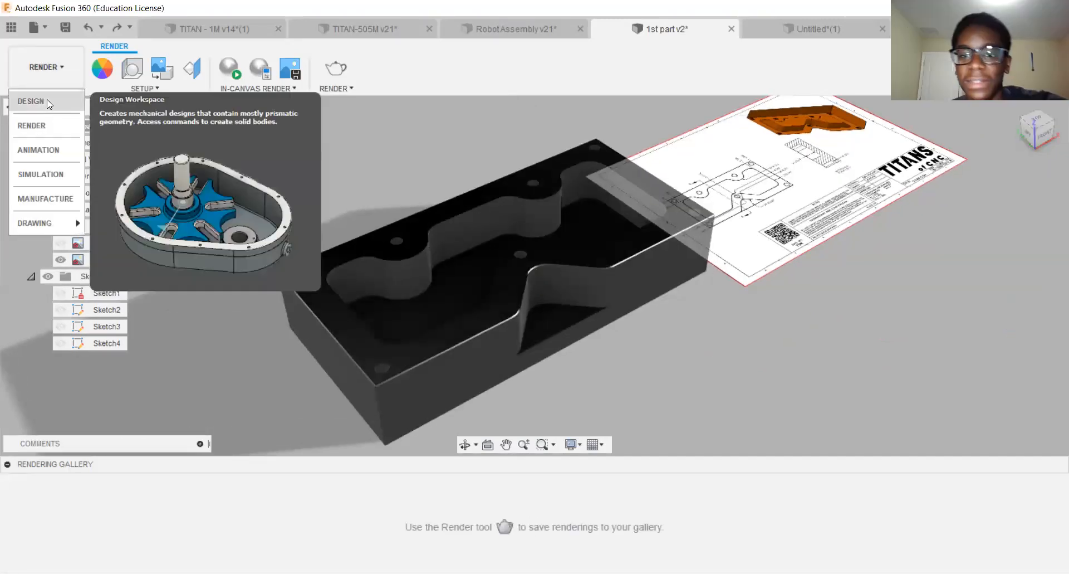
left_click(47, 101)
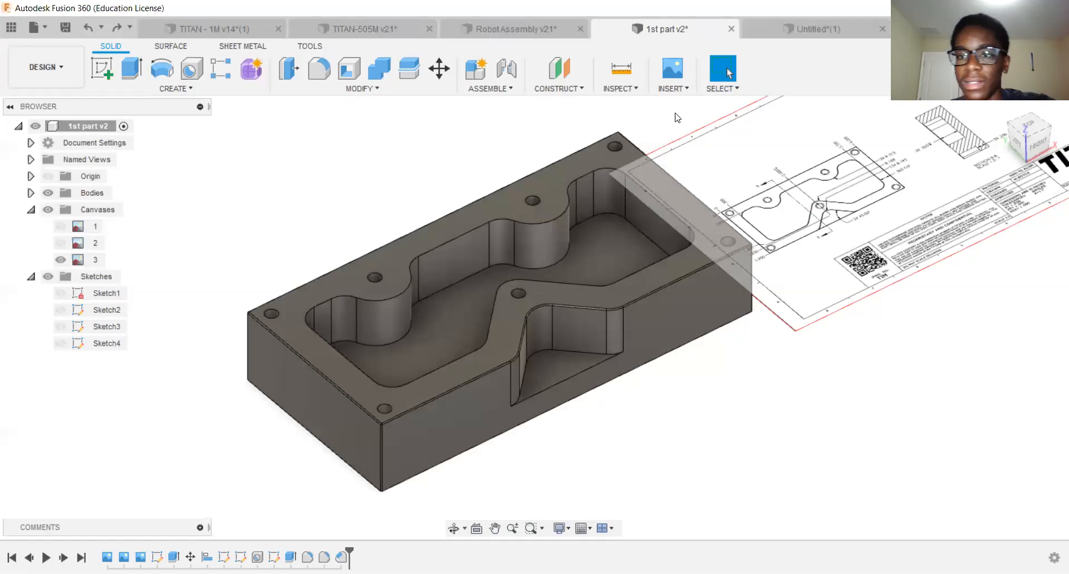
middle_click_drag(533, 316, 407, 326, "shift")
left_click_drag(914, 137, 985, 165)
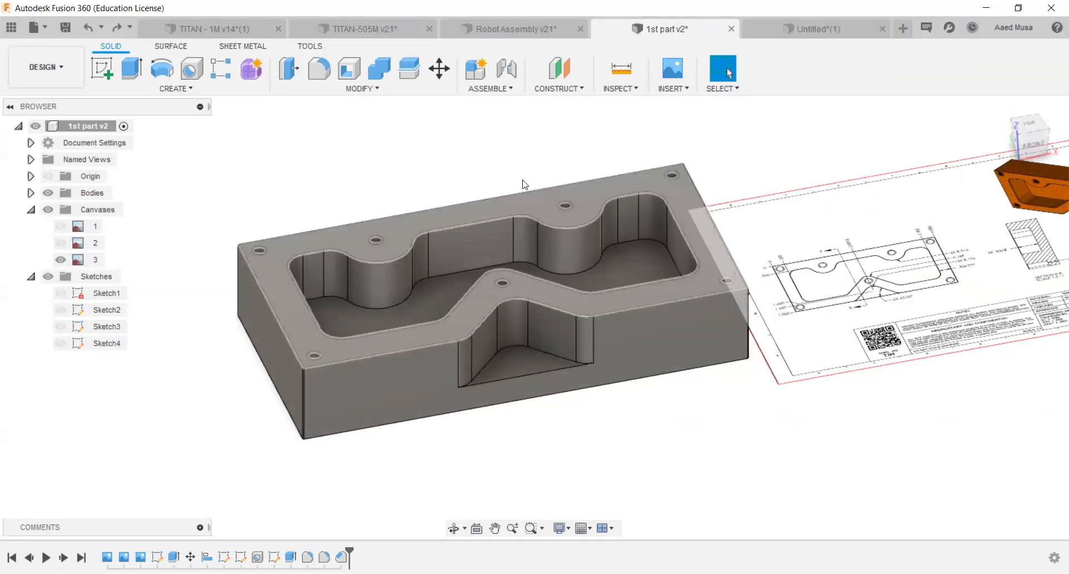
Close the untitled design without saving it, and close the Robot Assembly design.
left_click(883, 29)
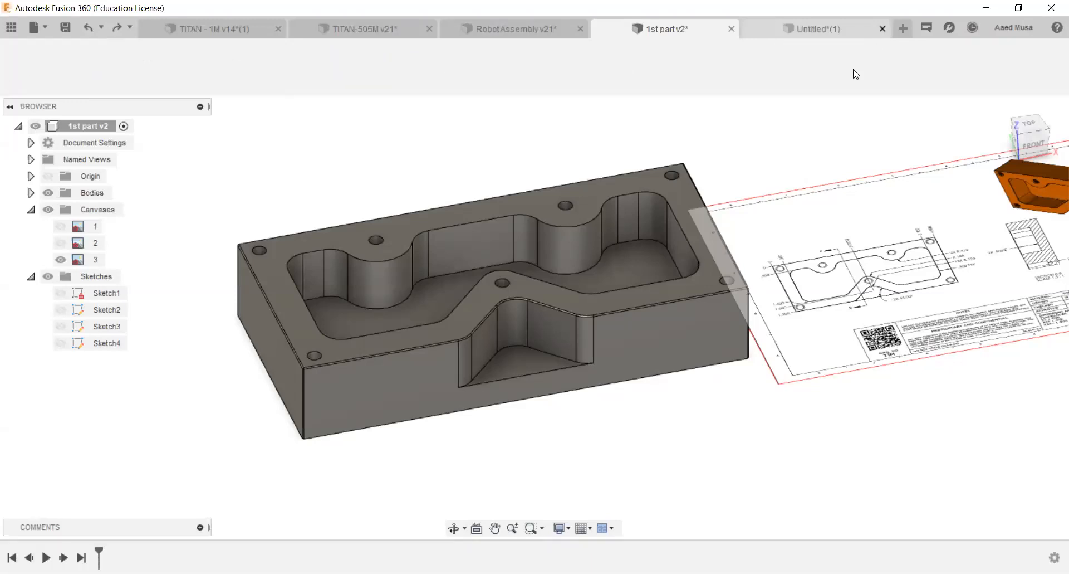
left_click(535, 313)
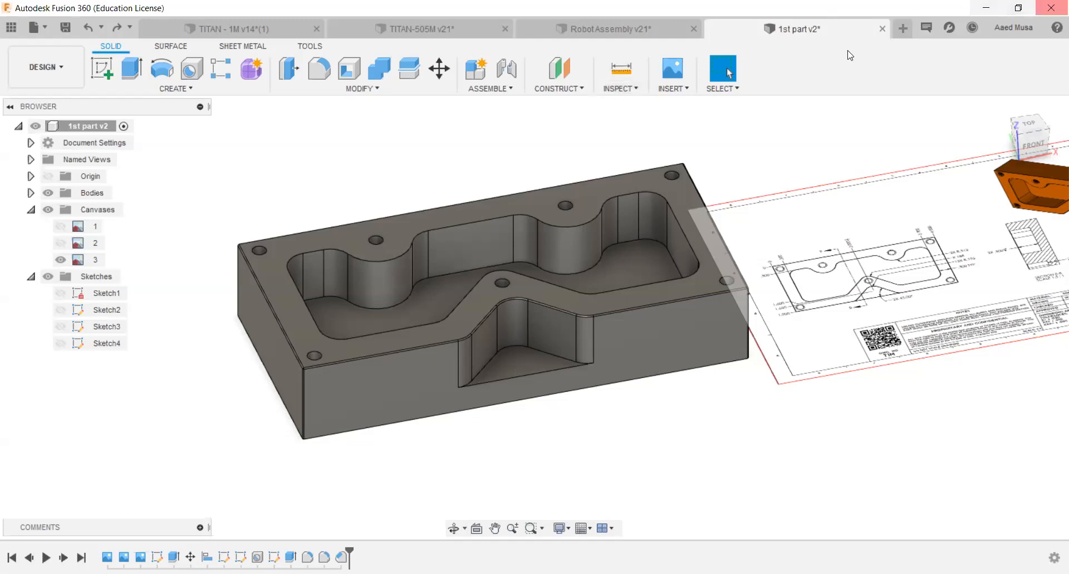
left_click(691, 29)
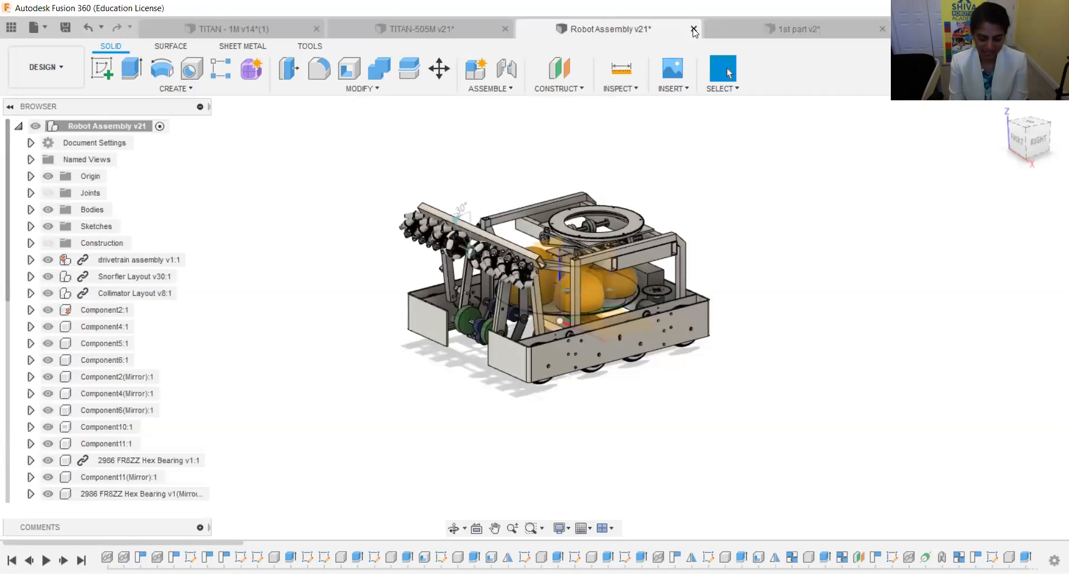
left_click(693, 28)
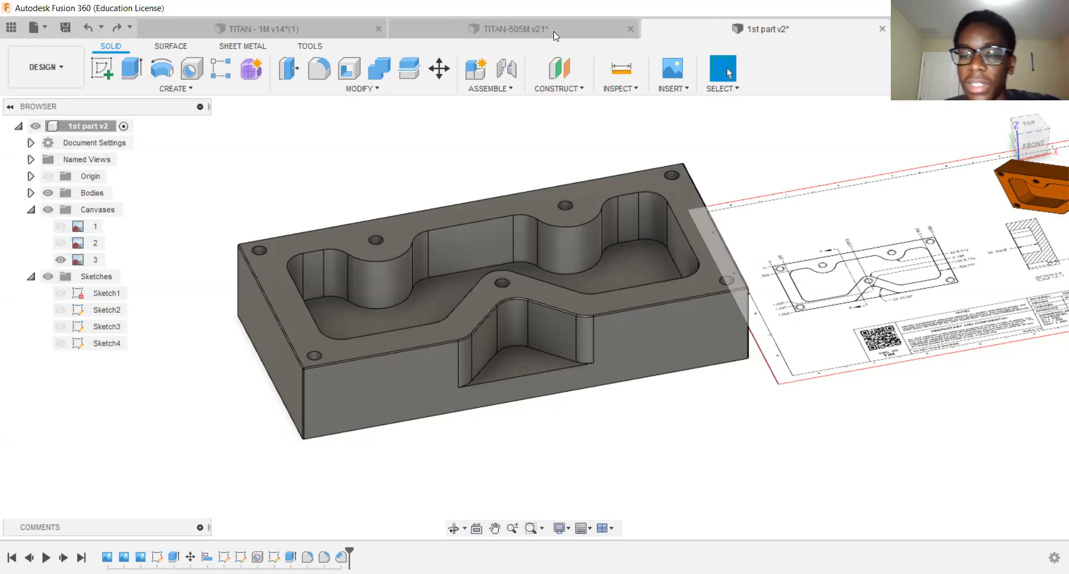
scroll(318, 275, "up", 5)
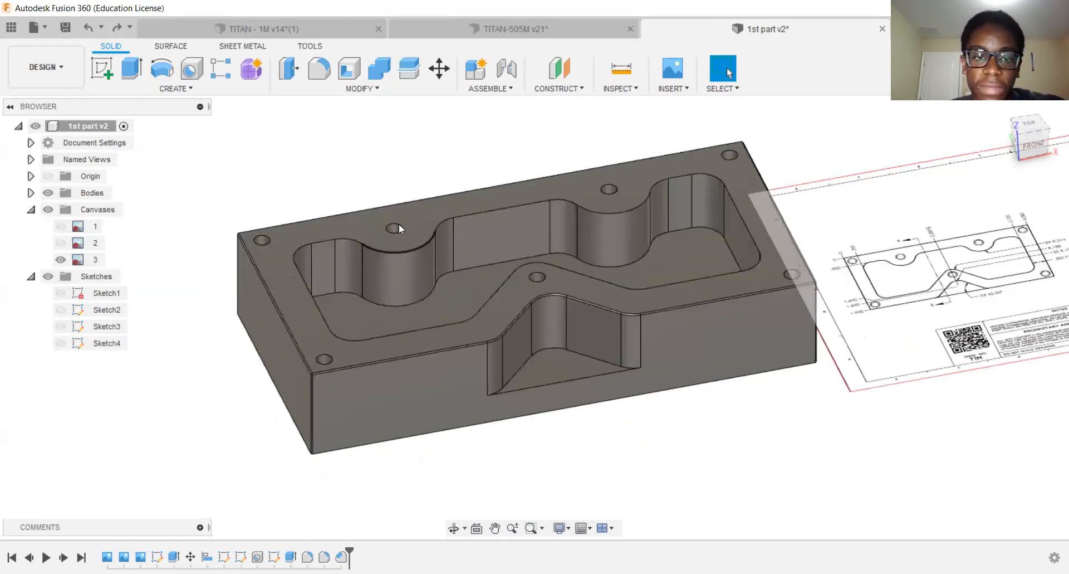
scroll(318, 251, "down", 2)
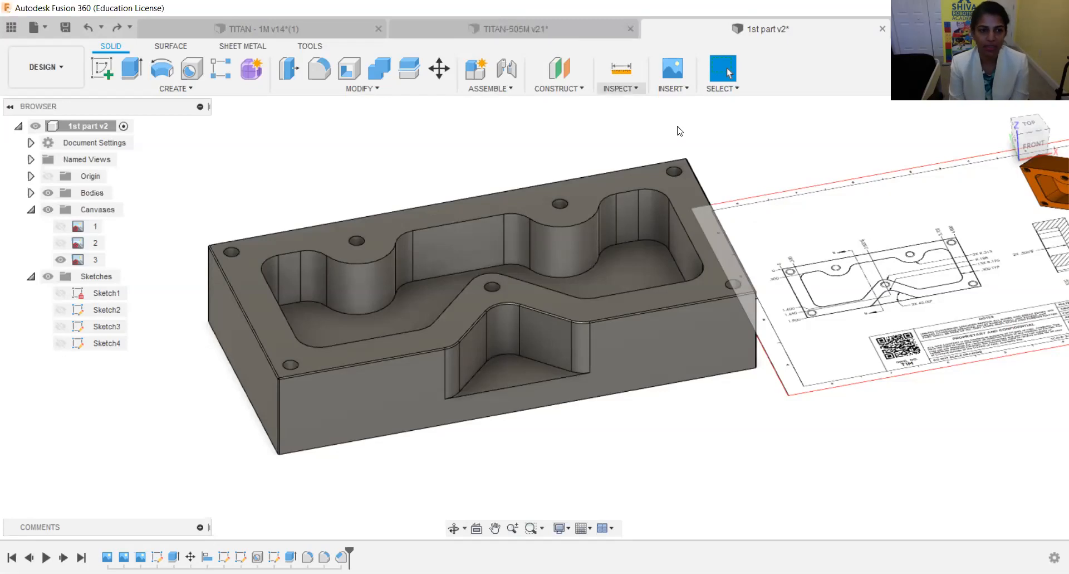
mouse_move(1029, 154)
middle_mouse_down("shift")
mouse_move(1039, 148)
mouse_move(1025, 142)
middle_mouse_up("shift")
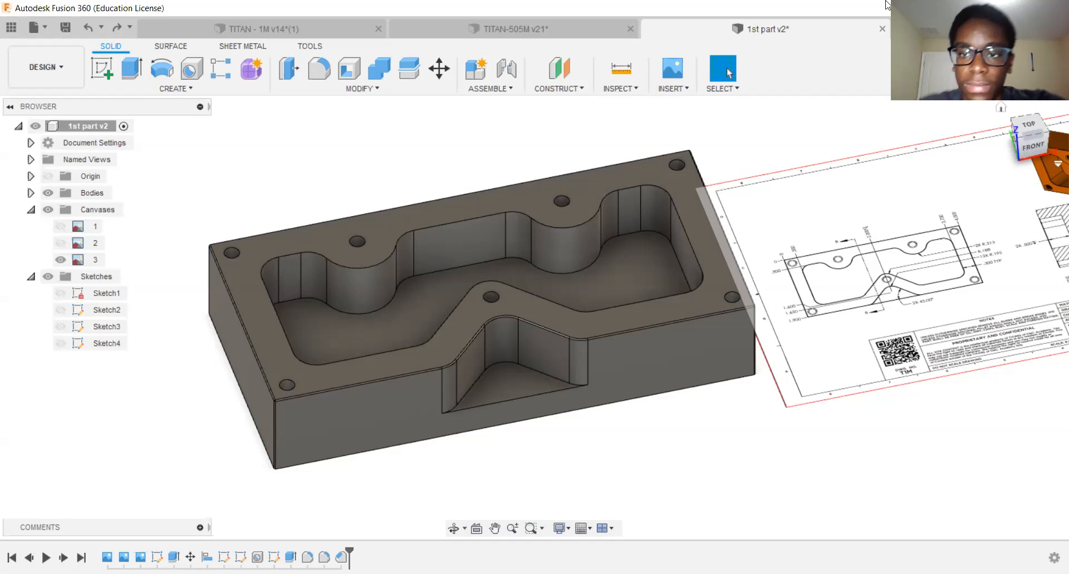
Close the TITAN-505M design without saving its changes and switch to the TITAN - 1M design.
left_click(553, 25)
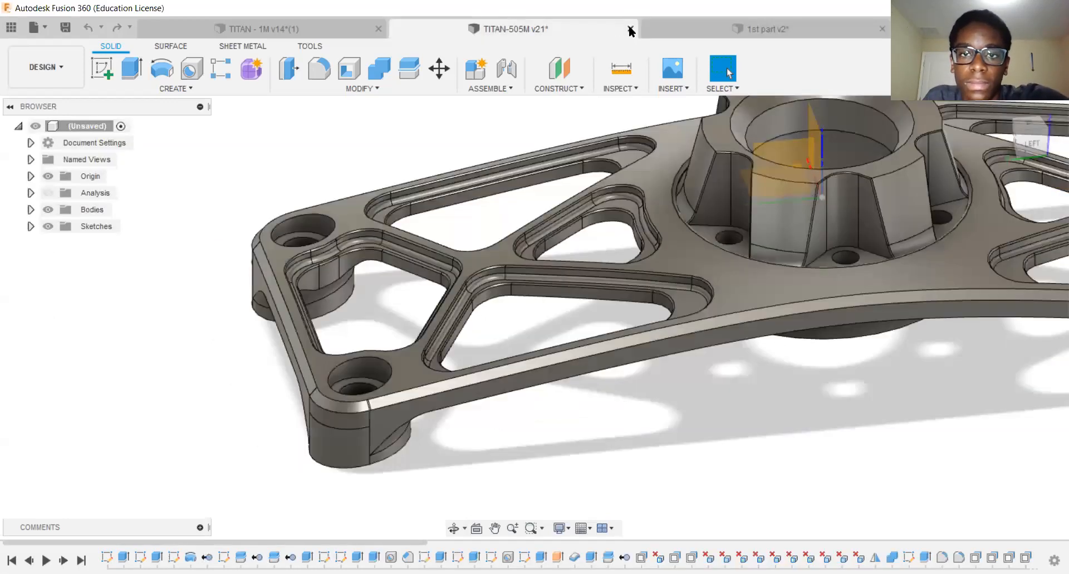
left_click(629, 29)
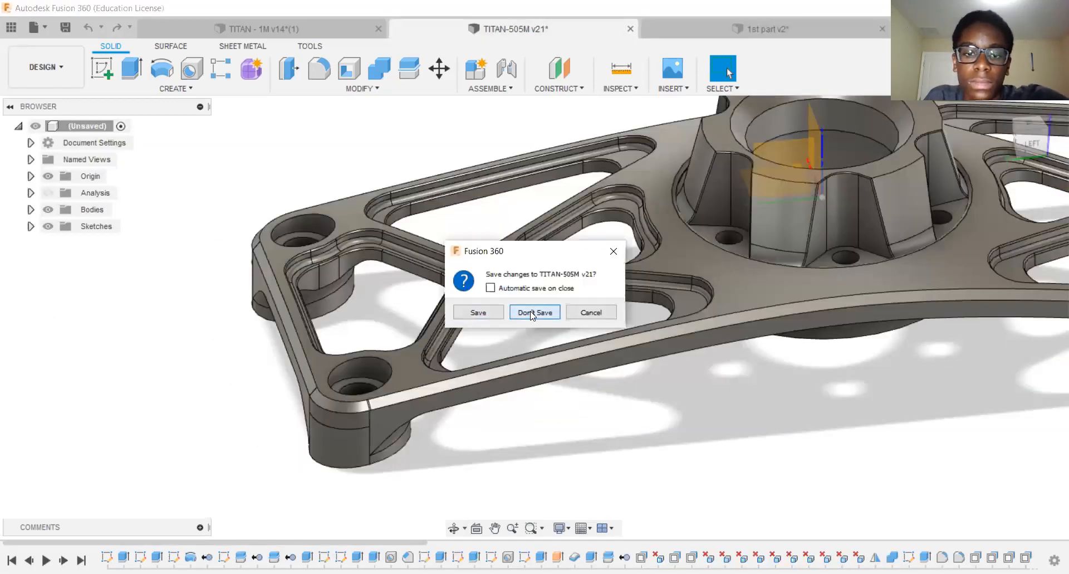
left_click(534, 310)
left_click(453, 27)
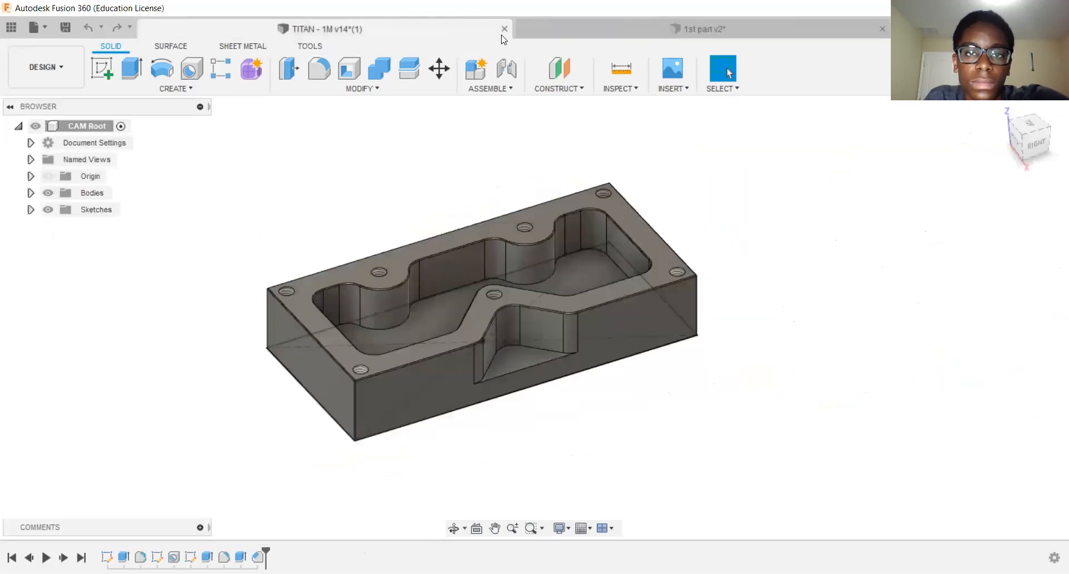